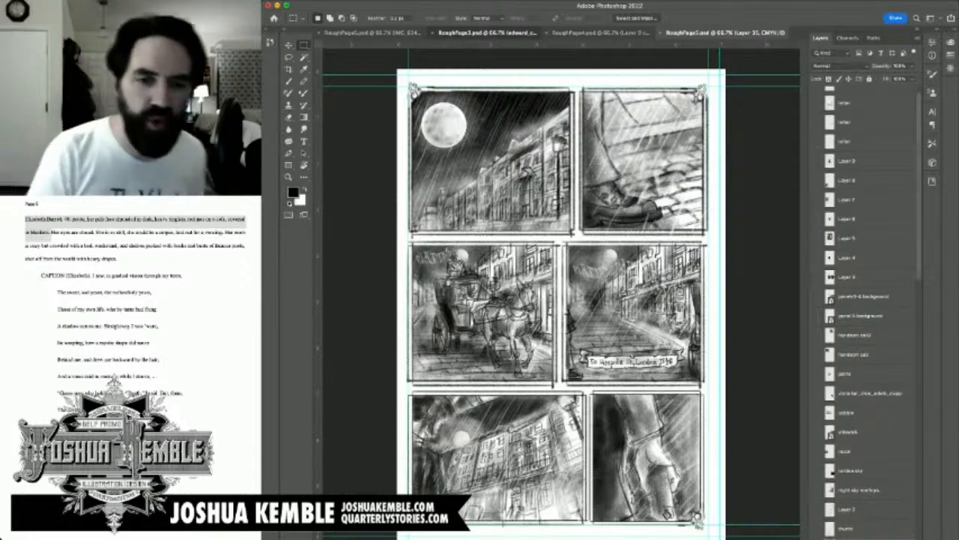
Step: Switch to the RoughPage3 document, check Layer 21 by toggling its visibility, and select the page artwork layer beneath it
{"action": "left_click", "coordinate": [487, 32]}
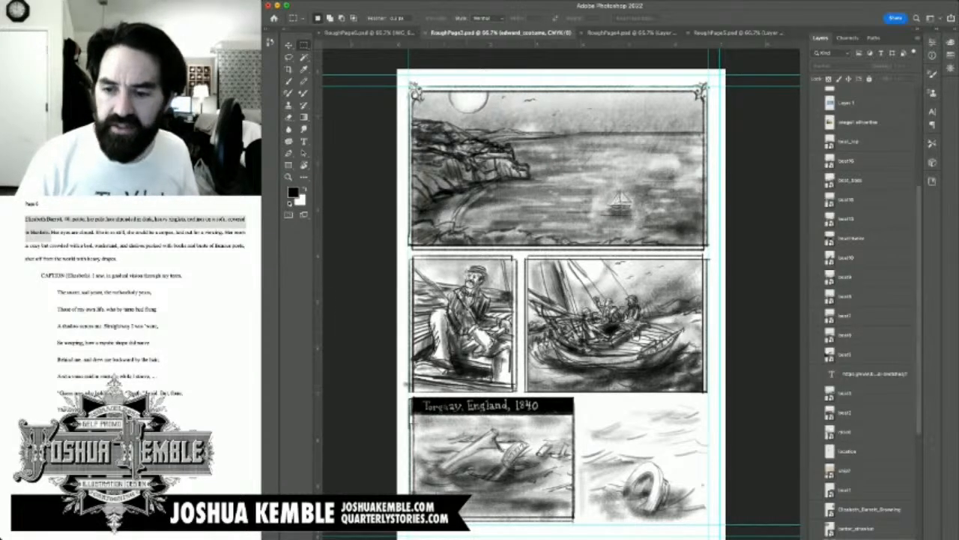
{"action": "scroll", "coordinate": [869, 300], "scroll_direction": "down", "scroll_amount": 5}
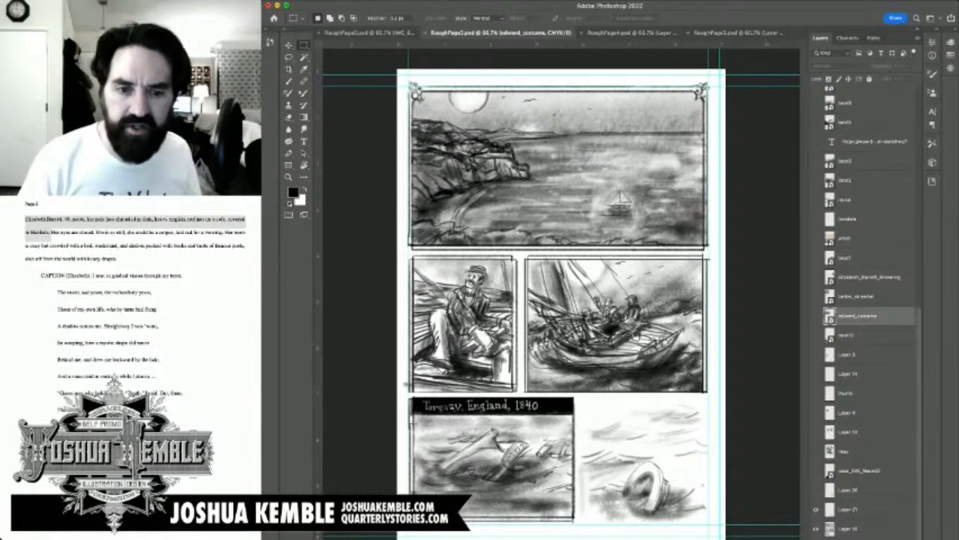
{"action": "left_click", "coordinate": [816, 509]}
{"action": "left_click", "coordinate": [817, 509]}
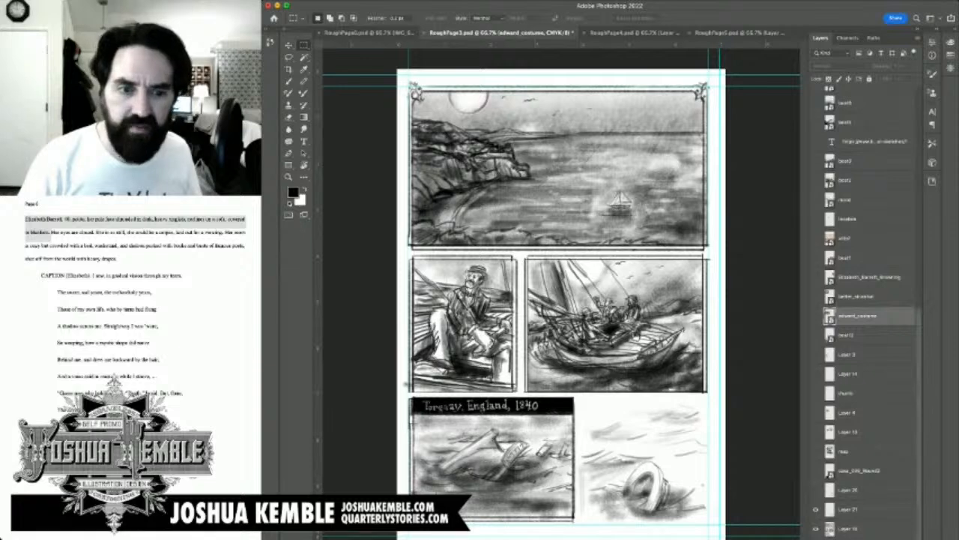
{"action": "left_click", "coordinate": [848, 528]}
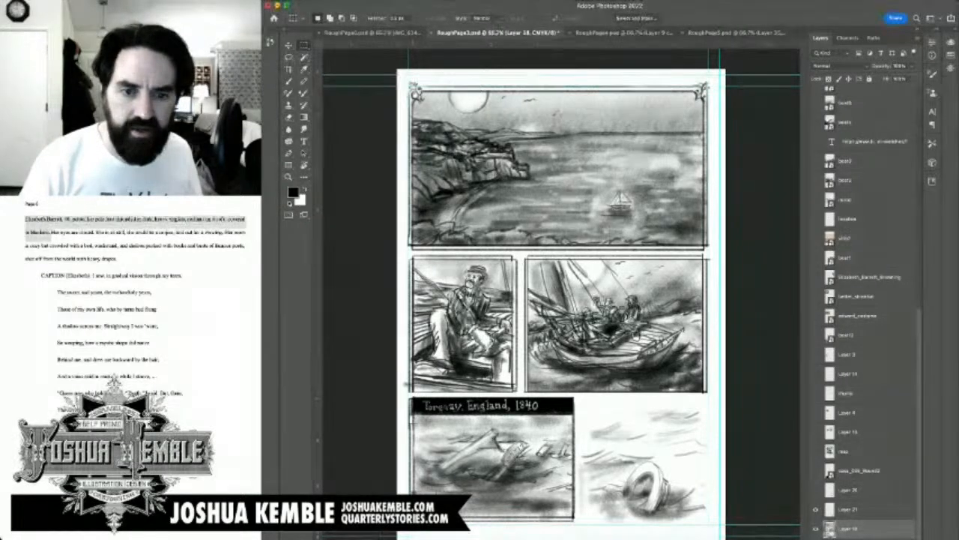
Step: Cut the "Torquay, England, 1840" caption strip from the wreckage panel onto its own layer and move it into the first panel's sky
{"action": "left_click_drag", "start_coordinate": [411, 397], "coordinate": [574, 415]}
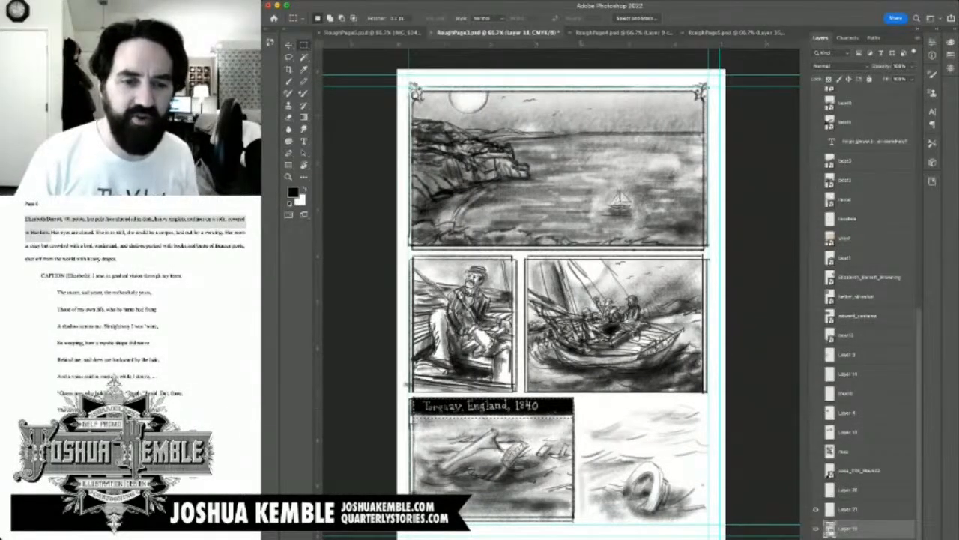
{"action": "key", "text": "alt"}
{"action": "left_click_drag", "start_coordinate": [402, 397], "coordinate": [414, 422]}
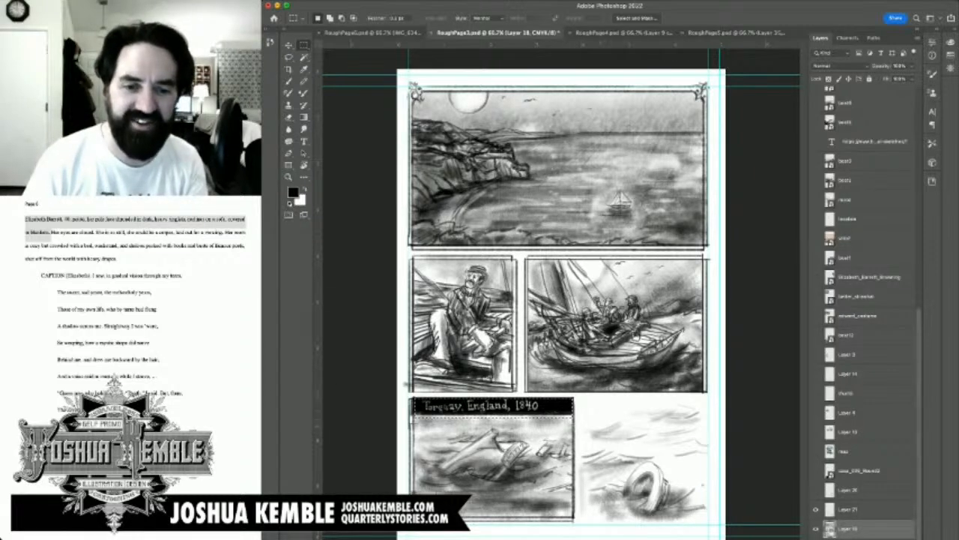
{"action": "key", "text": "Delete"}
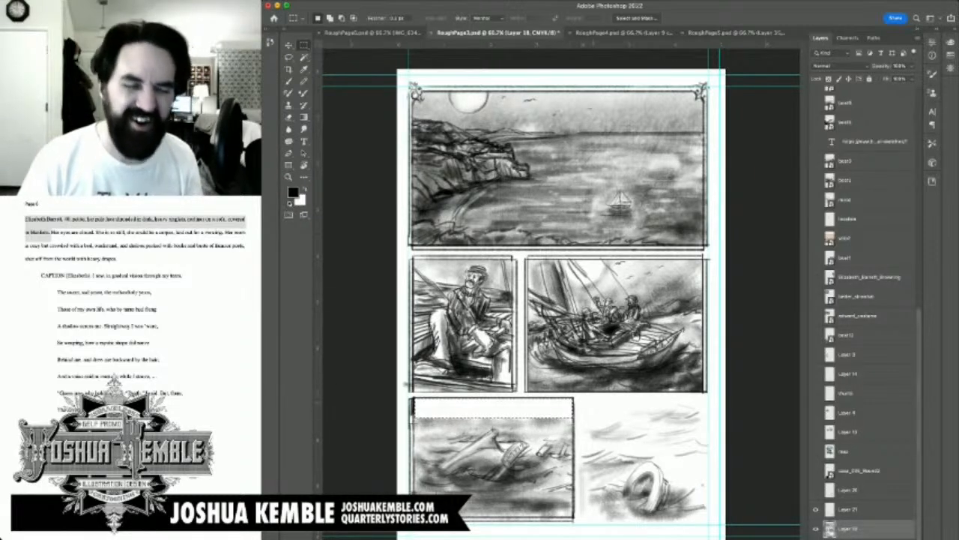
{"action": "key", "text": "super+z"}
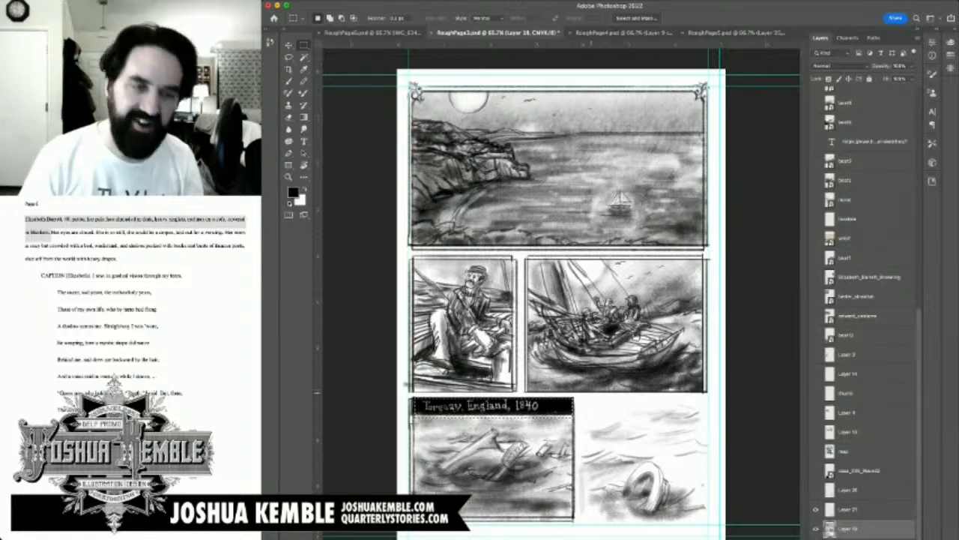
{"action": "key", "text": "super+shift+z"}
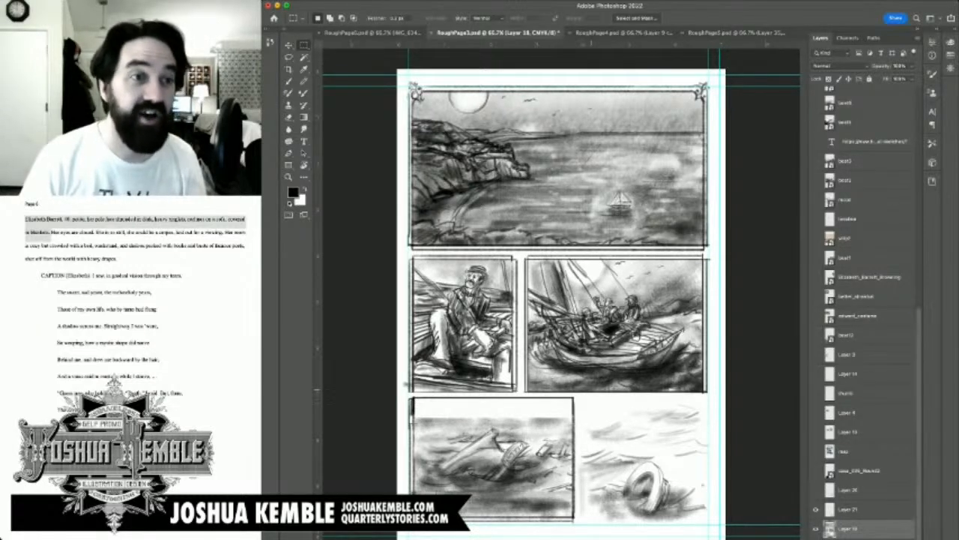
{"action": "key", "text": "super+z"}
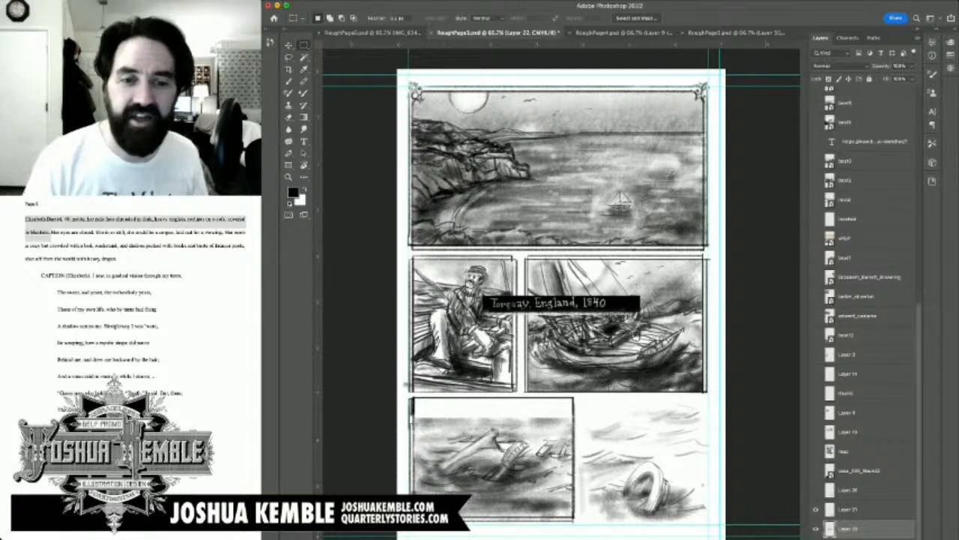
{"action": "key", "text": "v"}
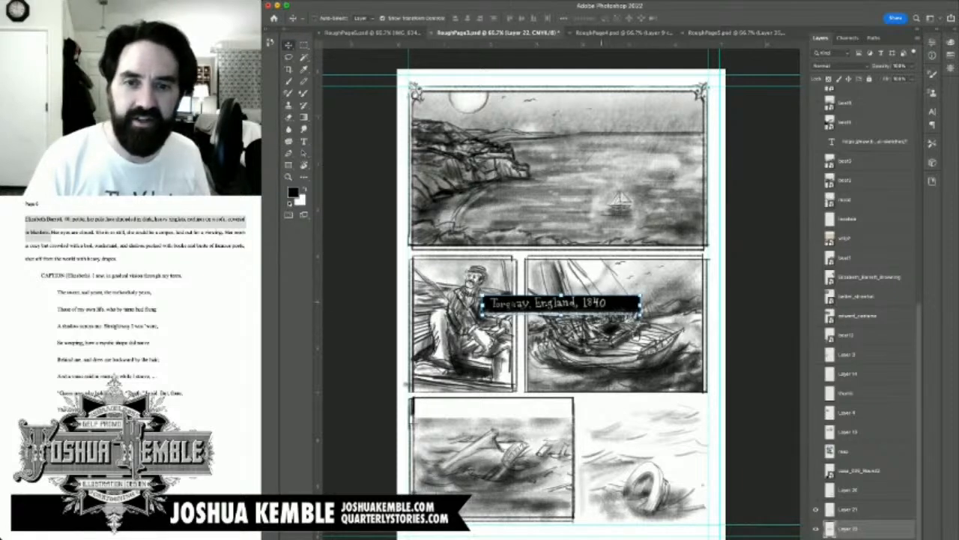
{"action": "left_click_drag", "start_coordinate": [560, 303], "coordinate": [613, 109]}
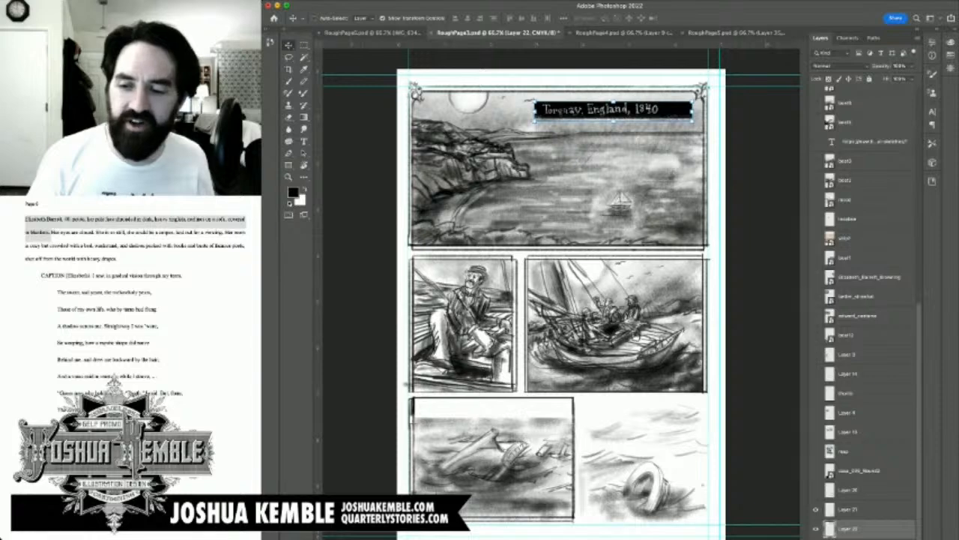
Step: Add a new layer above the page artwork and brush grey sky shading over the blank strip atop the wreckage panel
{"action": "scroll", "coordinate": [867, 311], "scroll_direction": "down", "scroll_amount": 1}
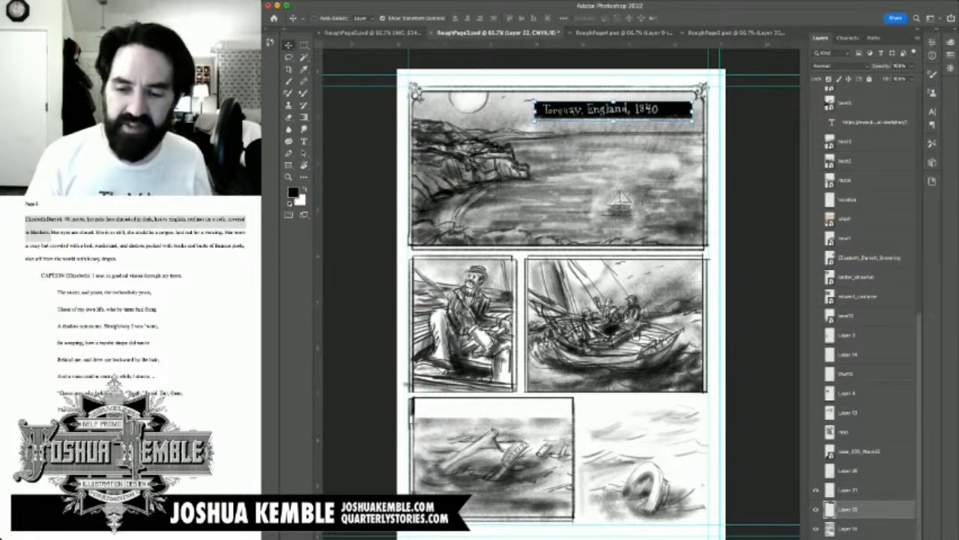
{"action": "left_click", "coordinate": [848, 529]}
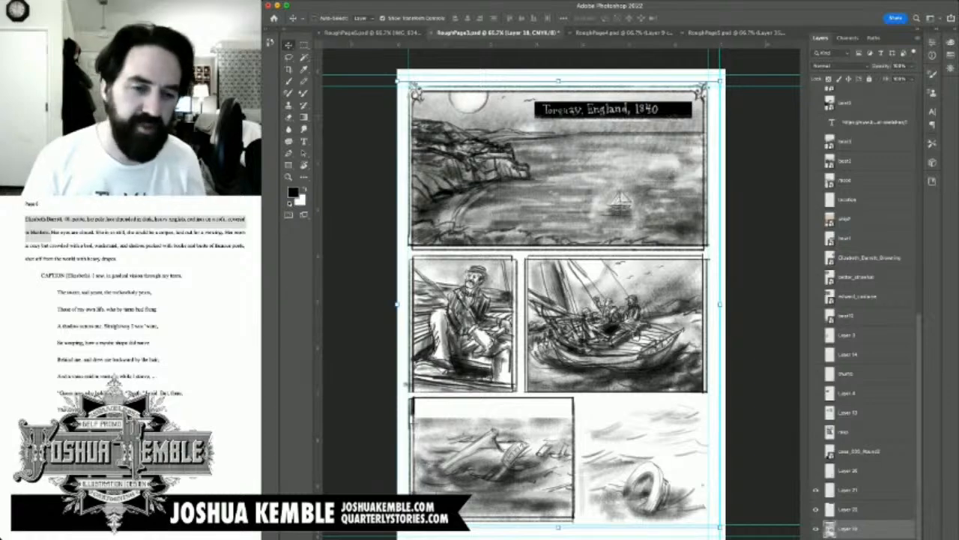
{"action": "key", "text": "alt+shift+super+n"}
{"action": "scroll", "coordinate": [515, 403], "scroll_direction": "up", "scroll_amount": 5}
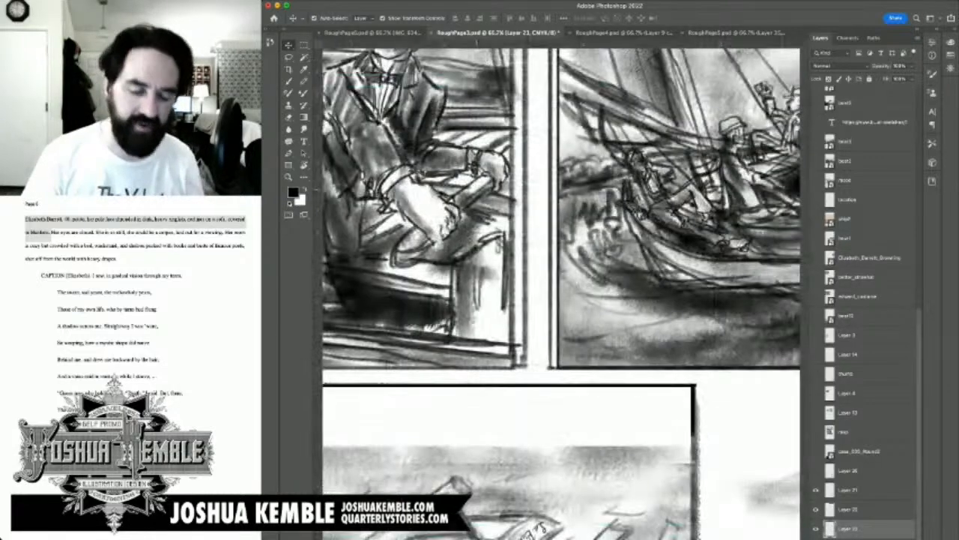
{"action": "scroll", "coordinate": [562, 299], "scroll_direction": "down", "scroll_amount": 4}
{"action": "key", "text": "super+minus"}
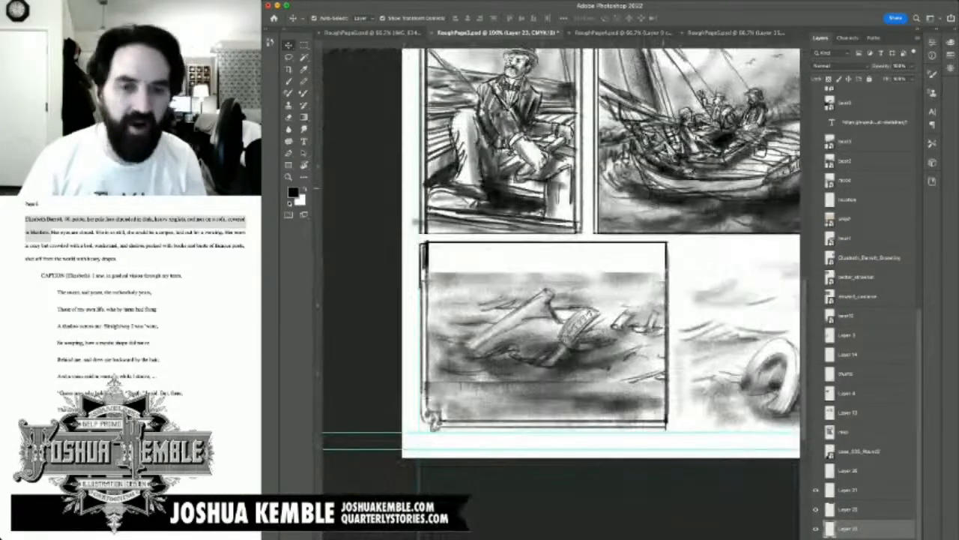
{"action": "key", "text": "b"}
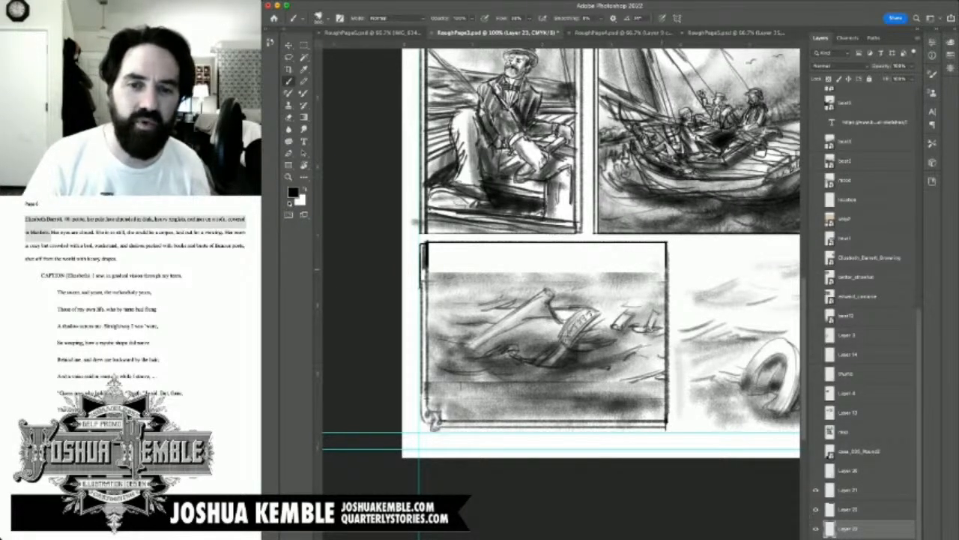
{"action": "mouse_move", "coordinate": [653, 272]}
{"action": "left_mouse_down"}
{"action": "mouse_move", "coordinate": [428, 270]}
{"action": "mouse_move", "coordinate": [438, 253]}
{"action": "mouse_move", "coordinate": [647, 240]}
{"action": "mouse_move", "coordinate": [656, 248]}
{"action": "mouse_move", "coordinate": [544, 263]}
{"action": "mouse_move", "coordinate": [570, 258]}
{"action": "mouse_move", "coordinate": [450, 259]}
{"action": "mouse_move", "coordinate": [459, 264]}
{"action": "mouse_move", "coordinate": [437, 250]}
{"action": "mouse_move", "coordinate": [601, 245]}
{"action": "mouse_move", "coordinate": [661, 260]}
{"action": "left_mouse_up"}
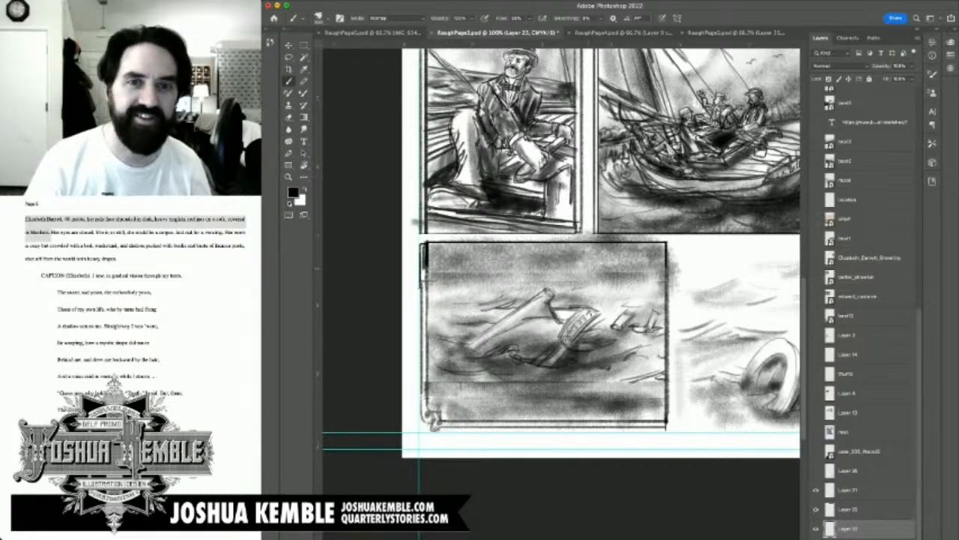
Step: Marquee-select and delete the shading that spills outside the wreckage panel's borders
{"action": "key", "text": "m"}
{"action": "left_click_drag", "start_coordinate": [644, 90], "coordinate": [555, 428]}
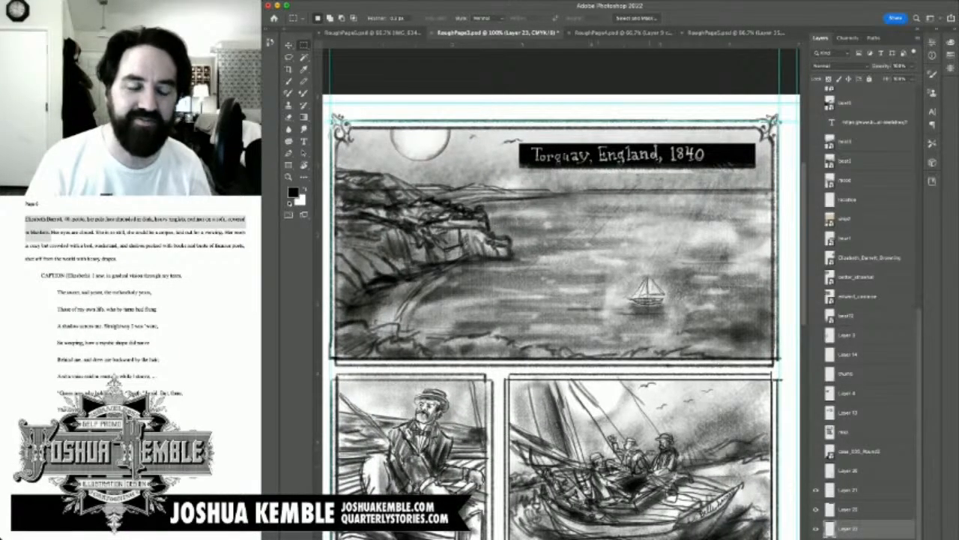
{"action": "left_click_drag", "start_coordinate": [611, 490], "coordinate": [620, 394]}
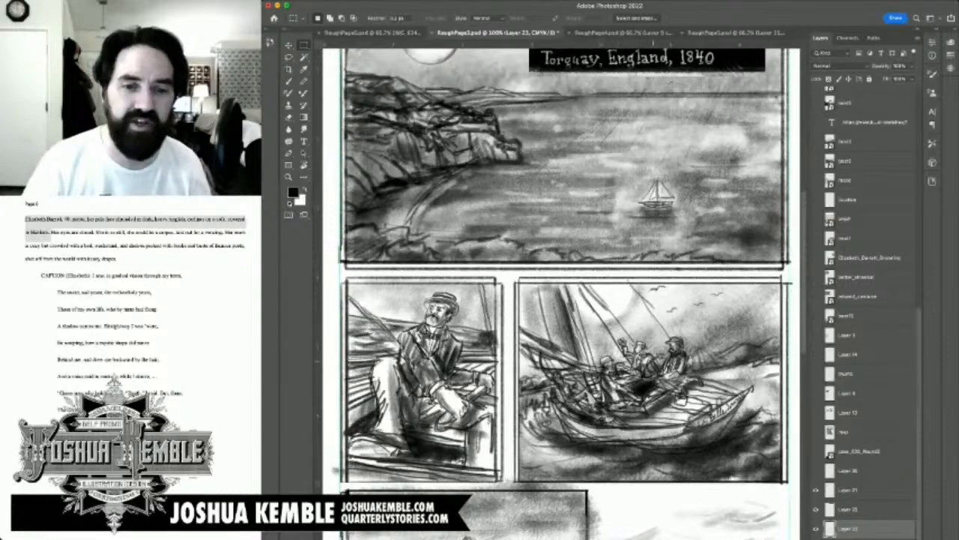
{"action": "left_click_drag", "start_coordinate": [620, 483], "coordinate": [639, 278]}
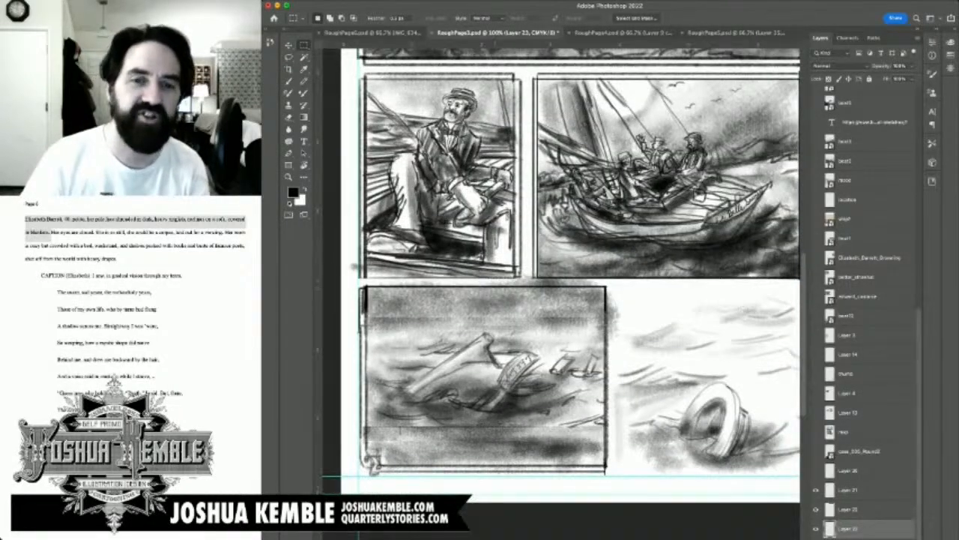
{"action": "mouse_move", "coordinate": [350, 262]}
{"action": "left_mouse_down"}
{"action": "mouse_move", "coordinate": [636, 285]}
{"action": "mouse_move", "coordinate": [606, 387]}
{"action": "left_mouse_up"}
{"action": "key", "text": "Delete"}
{"action": "key", "text": "super+d"}
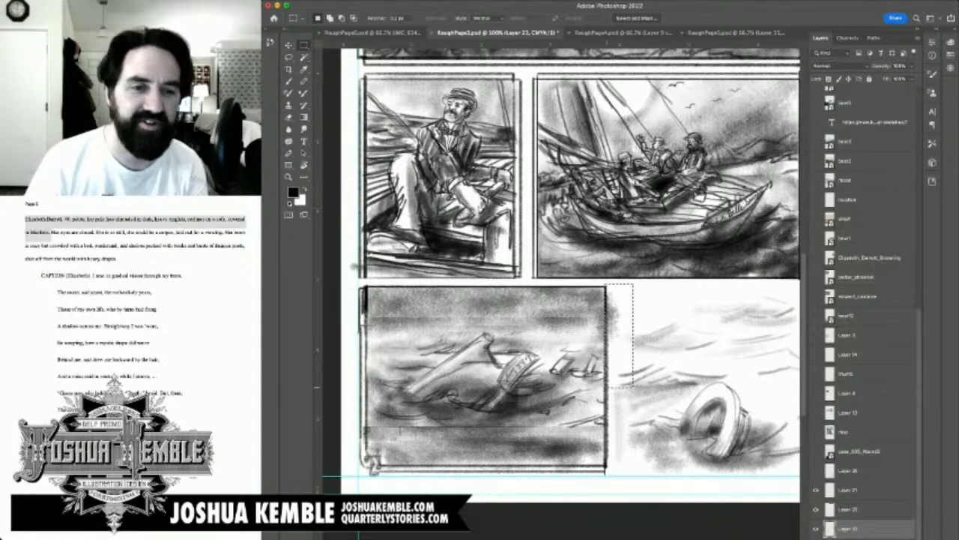
{"action": "key", "text": "Delete"}
{"action": "key", "text": "super+d"}
{"action": "left_click_drag", "start_coordinate": [368, 282], "coordinate": [341, 352]}
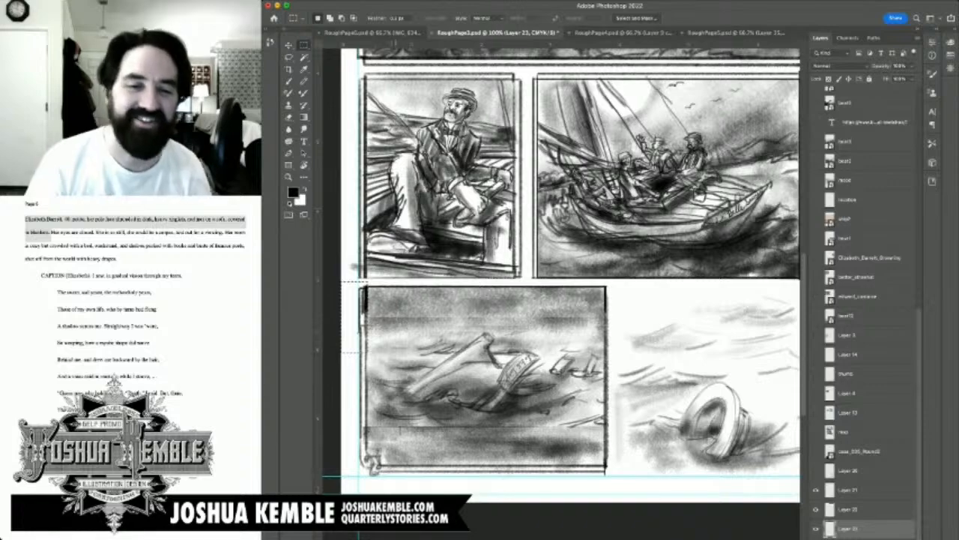
{"action": "key", "text": "super+d"}
Step: Save the RoughPage3 document
{"action": "left_click_drag", "start_coordinate": [800, 417], "coordinate": [771, 446]}
{"action": "left_click_drag", "start_coordinate": [660, 172], "coordinate": [529, 439]}
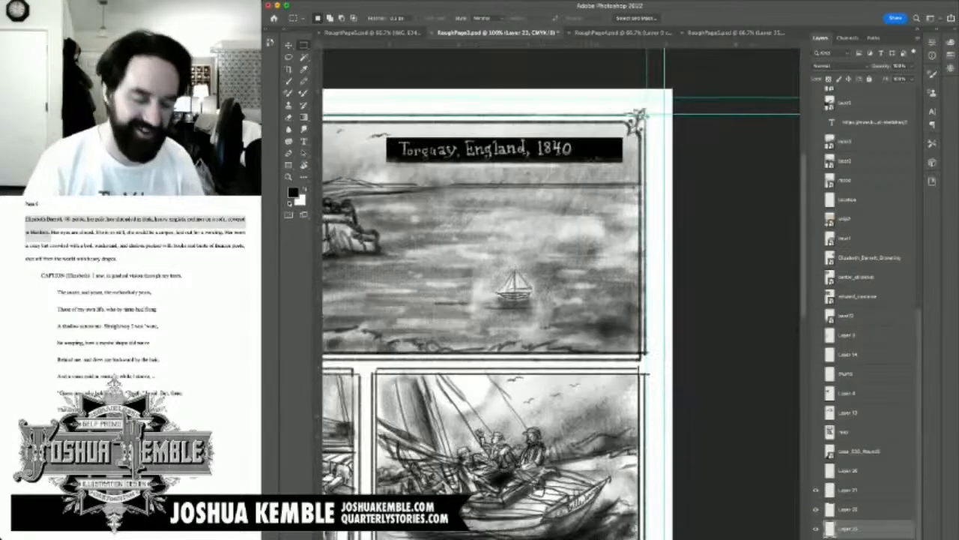
{"action": "left_click_drag", "start_coordinate": [483, 289], "coordinate": [530, 298]}
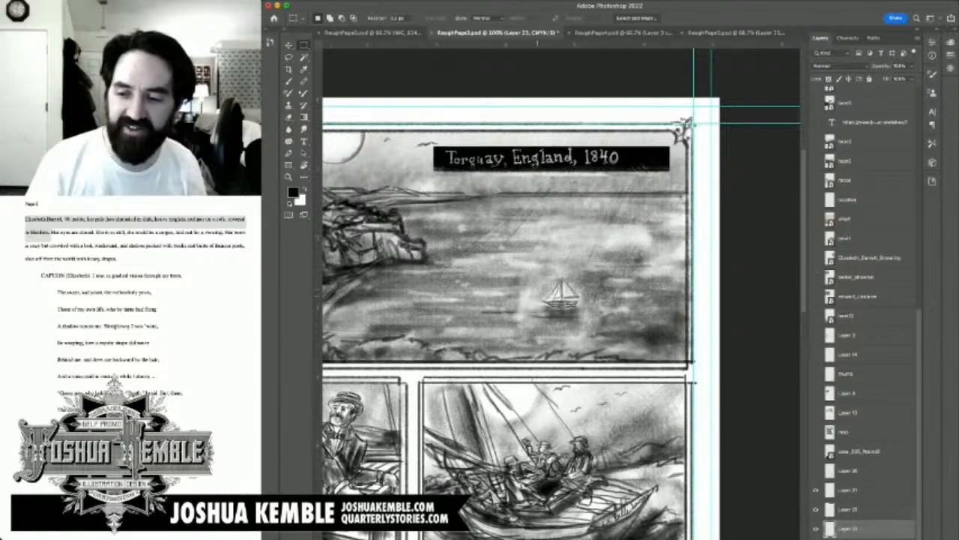
{"action": "key", "text": "super+s"}
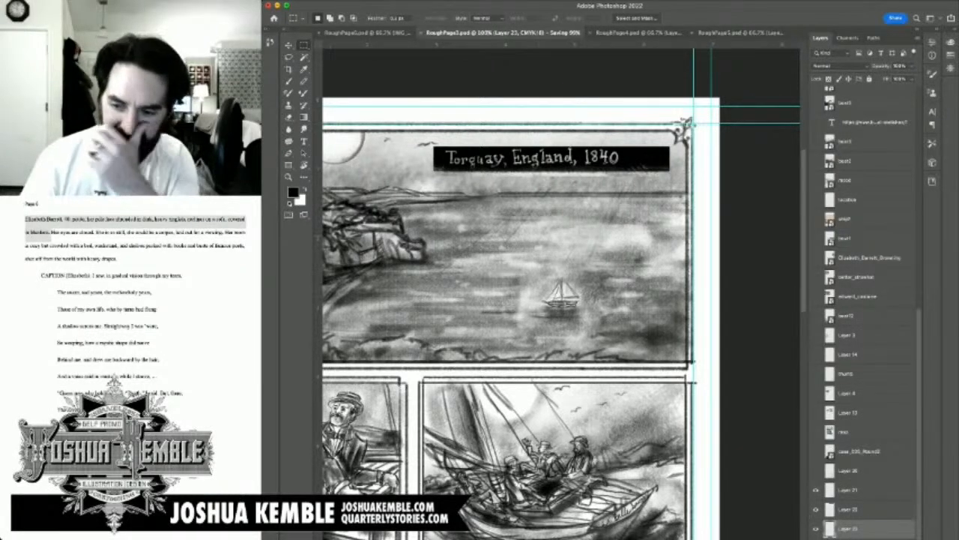
Step: Select the caption's layer and move the caption strip down to just below the horizon in the first panel
{"action": "left_click", "coordinate": [862, 508]}
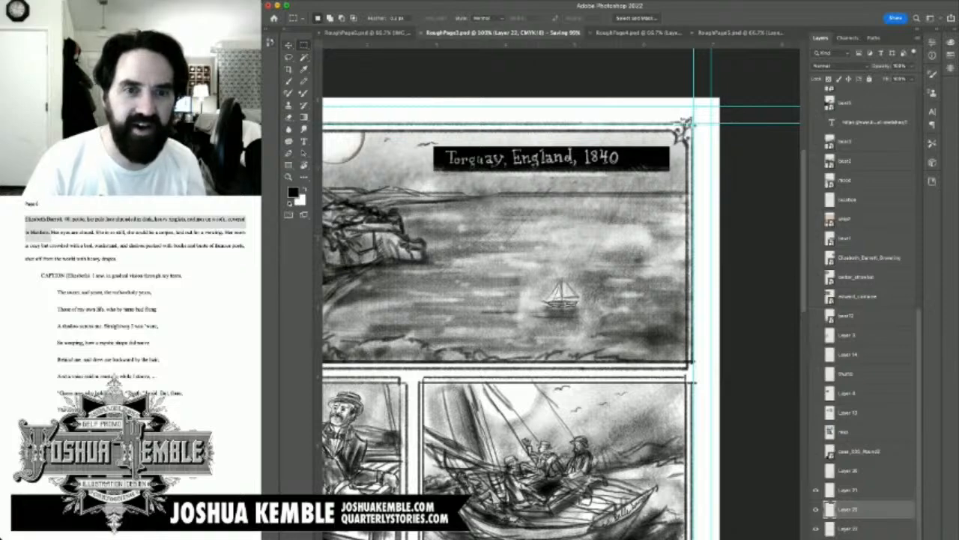
{"action": "key", "text": "v"}
{"action": "left_click_drag", "start_coordinate": [494, 160], "coordinate": [493, 216]}
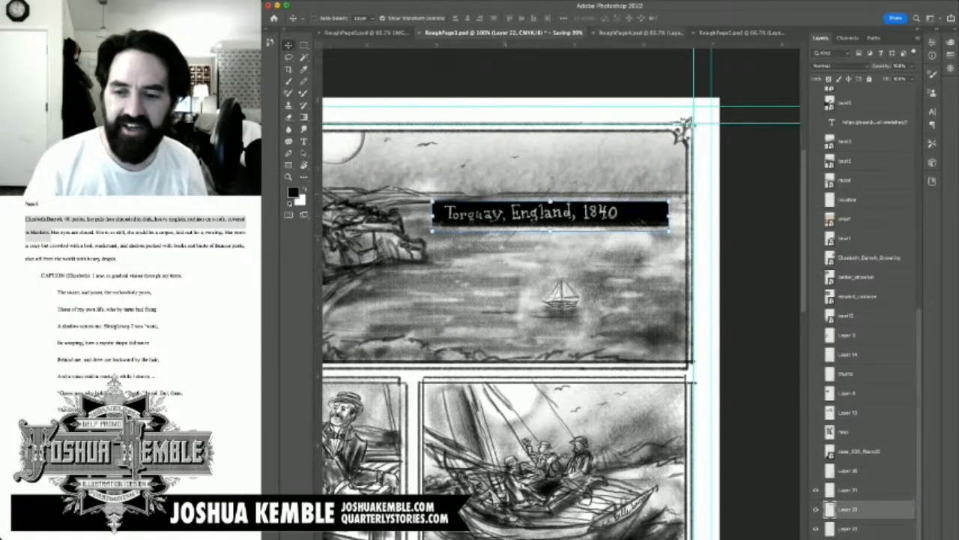
Step: Add a new layer and hand-letter "Torquay," with the black brush in the first panel's sky, above the caption strip
{"action": "left_click", "coordinate": [854, 490]}
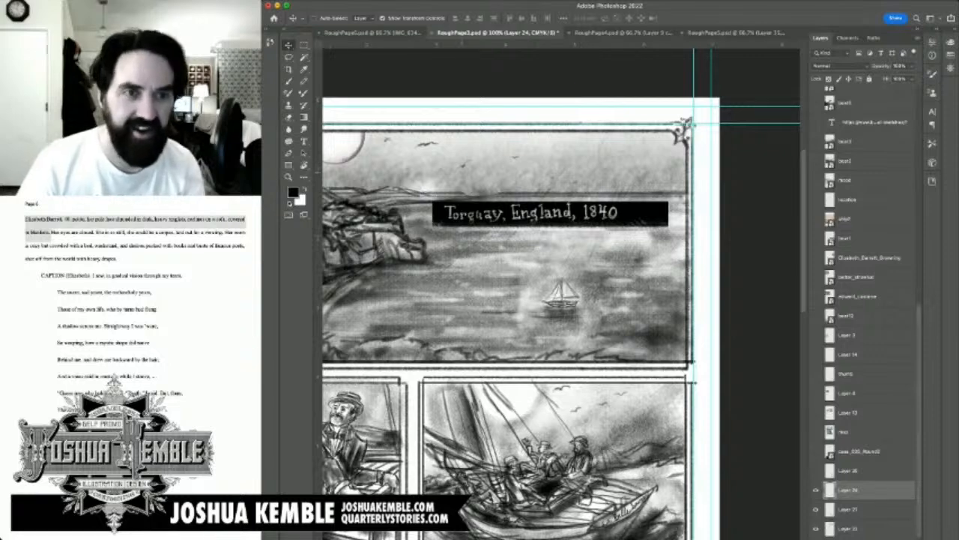
{"action": "key", "text": "b"}
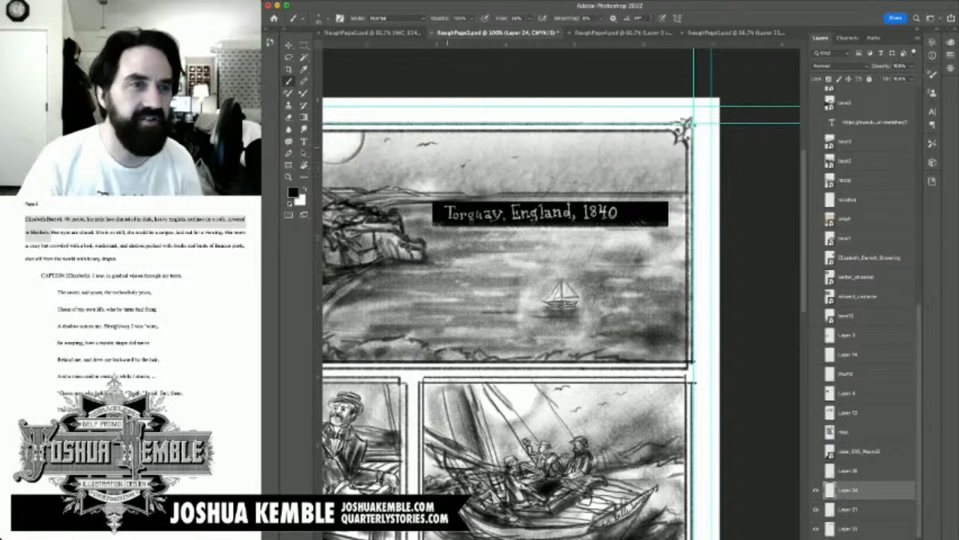
{"action": "left_click_drag", "start_coordinate": [451, 147], "coordinate": [465, 137]}
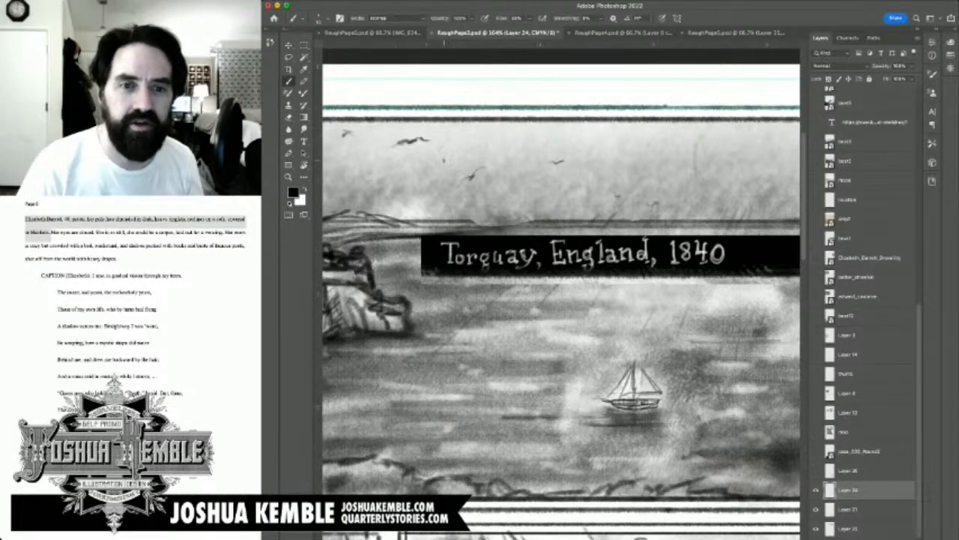
{"action": "mouse_move", "coordinate": [444, 160]}
{"action": "left_mouse_down"}
{"action": "mouse_move", "coordinate": [454, 159]}
{"action": "mouse_move", "coordinate": [454, 179]}
{"action": "left_mouse_up"}
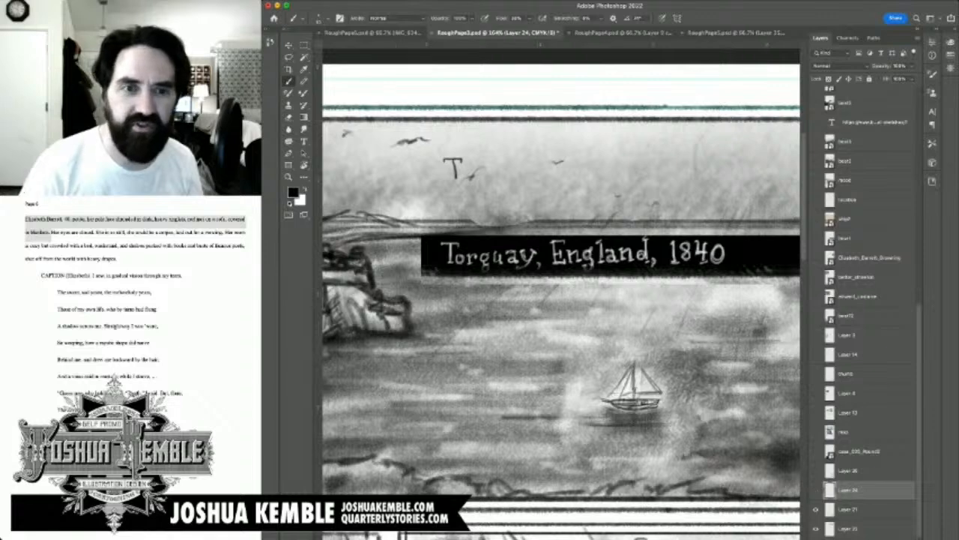
{"action": "key", "text": "super+z"}
{"action": "key", "text": "super+z"}
{"action": "key", "text": "super+shift+z"}
{"action": "key", "text": "super+shift+z"}
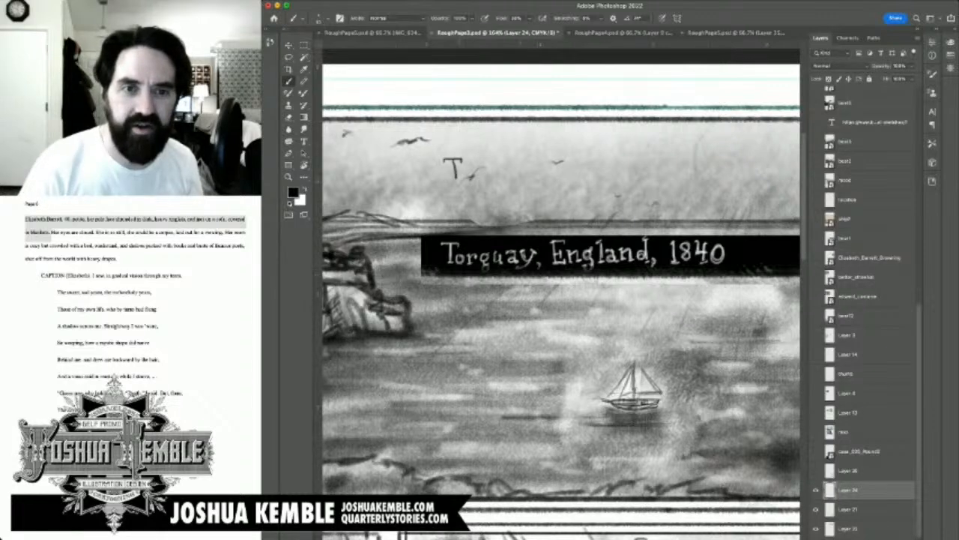
{"action": "mouse_move", "coordinate": [453, 160]}
{"action": "left_mouse_down"}
{"action": "mouse_move", "coordinate": [452, 178]}
{"action": "mouse_move", "coordinate": [472, 173]}
{"action": "mouse_move", "coordinate": [480, 182]}
{"action": "left_mouse_up"}
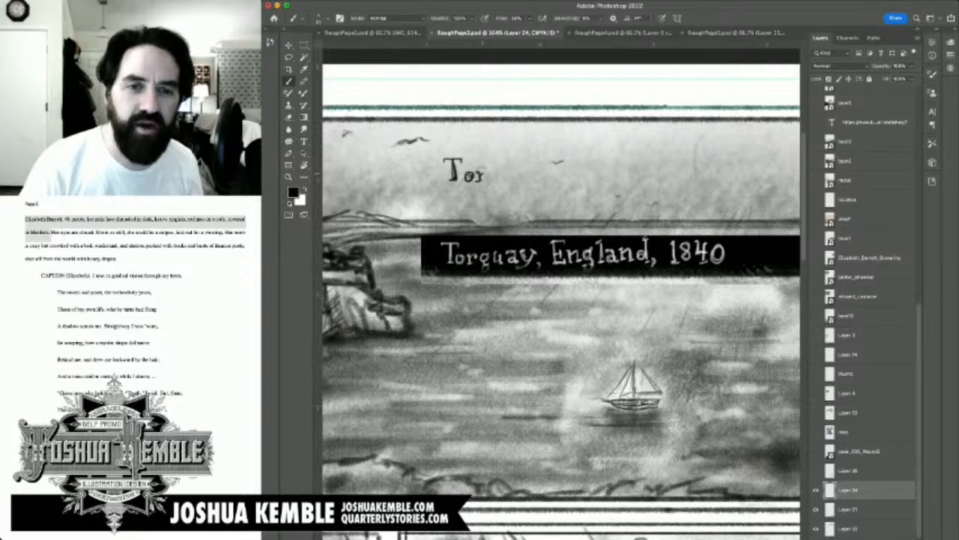
{"action": "left_click_drag", "start_coordinate": [482, 175], "coordinate": [485, 178]}
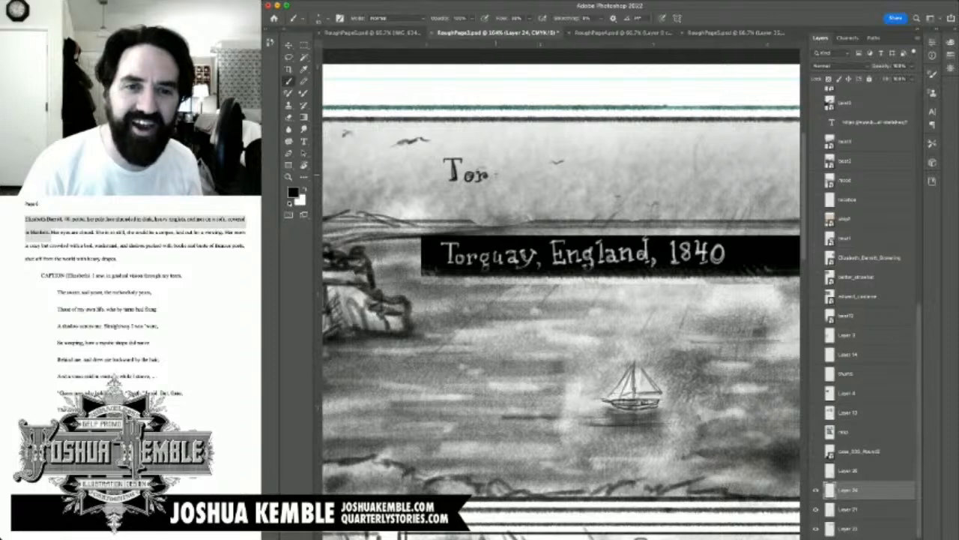
{"action": "left_click_drag", "start_coordinate": [497, 172], "coordinate": [493, 184]}
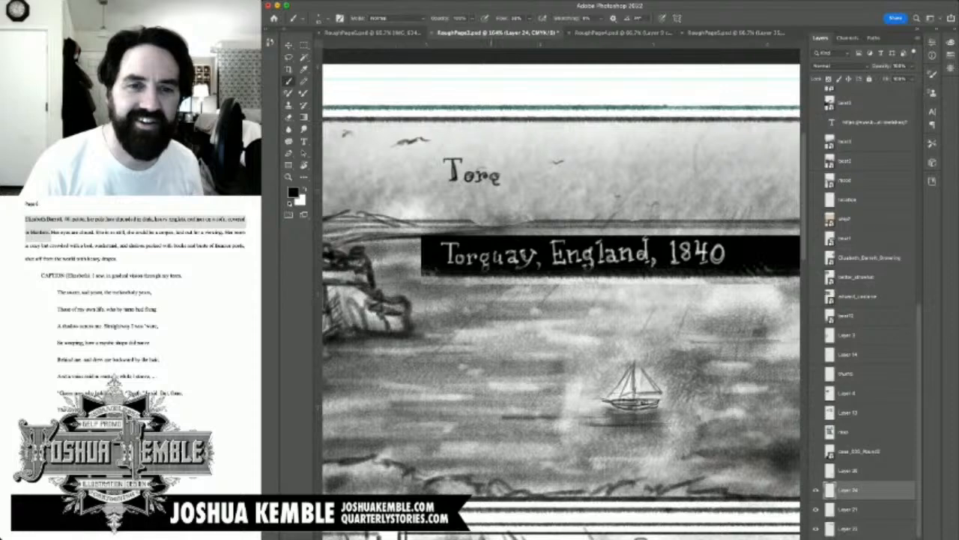
{"action": "left_click_drag", "start_coordinate": [497, 182], "coordinate": [491, 191]}
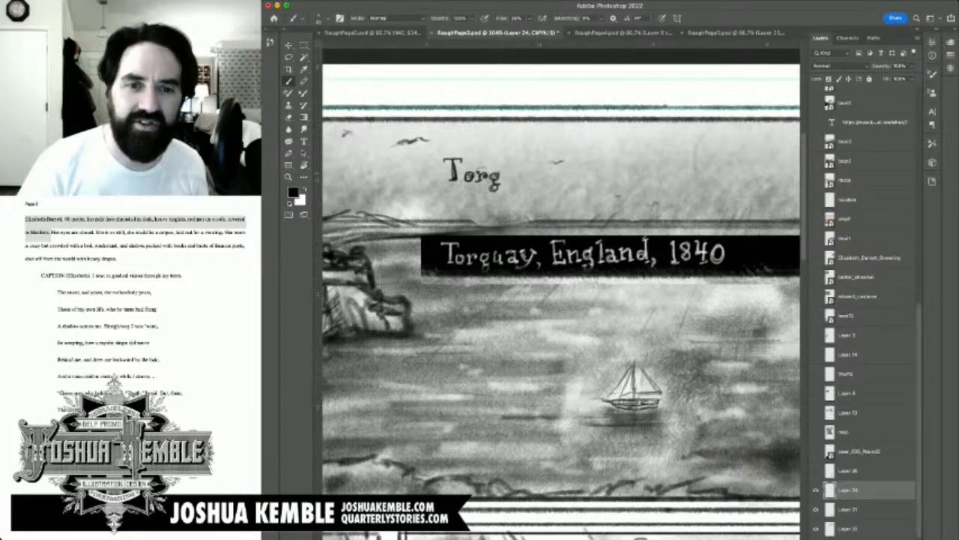
{"action": "mouse_move", "coordinate": [506, 171]}
{"action": "left_mouse_down"}
{"action": "mouse_move", "coordinate": [515, 183]}
{"action": "mouse_move", "coordinate": [538, 179]}
{"action": "mouse_move", "coordinate": [537, 189]}
{"action": "left_mouse_up"}
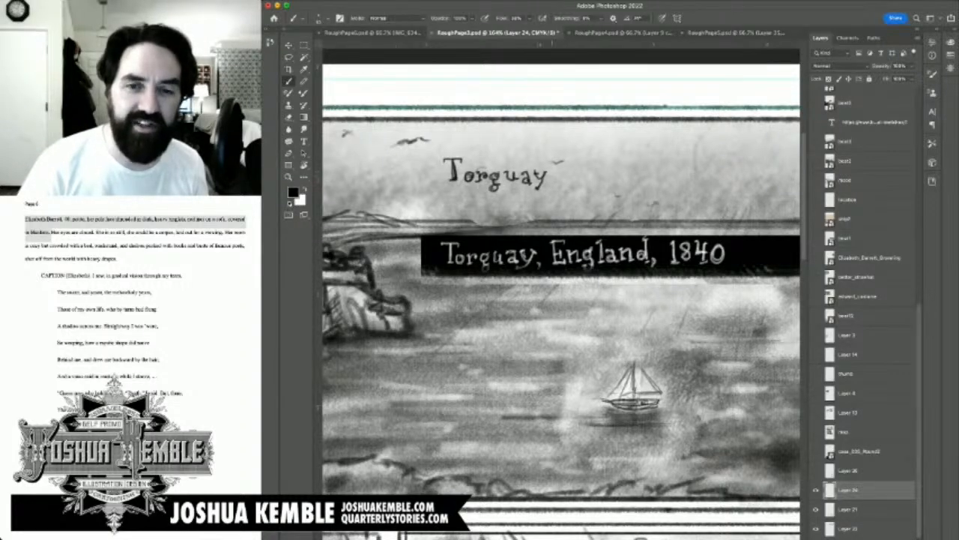
{"action": "left_click_drag", "start_coordinate": [552, 179], "coordinate": [551, 184]}
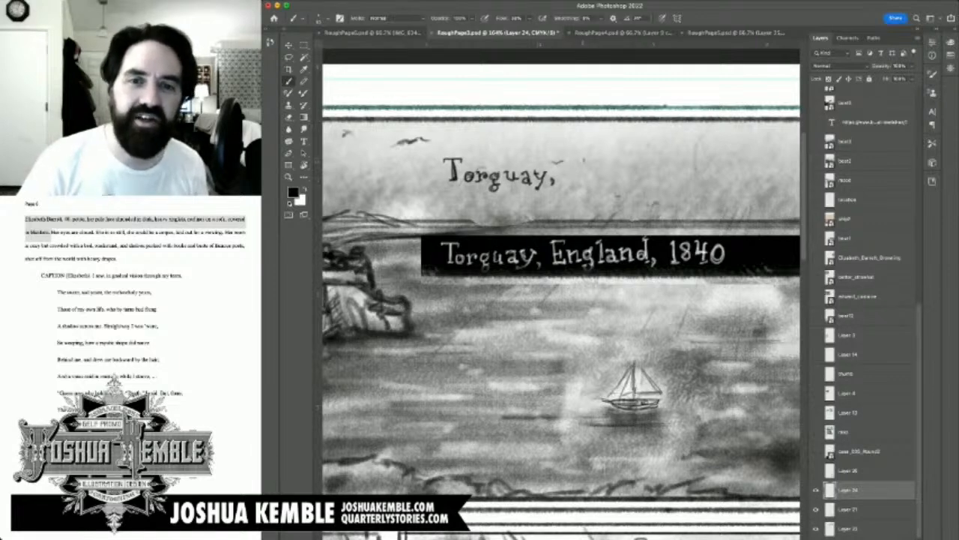
Step: Hand-letter "England, 1840" with the brush after "Torquay," to complete the caption in the sky
{"action": "mouse_move", "coordinate": [571, 160]}
{"action": "left_mouse_down"}
{"action": "mouse_move", "coordinate": [569, 179]}
{"action": "mouse_move", "coordinate": [571, 168]}
{"action": "mouse_move", "coordinate": [581, 181]}
{"action": "left_mouse_up"}
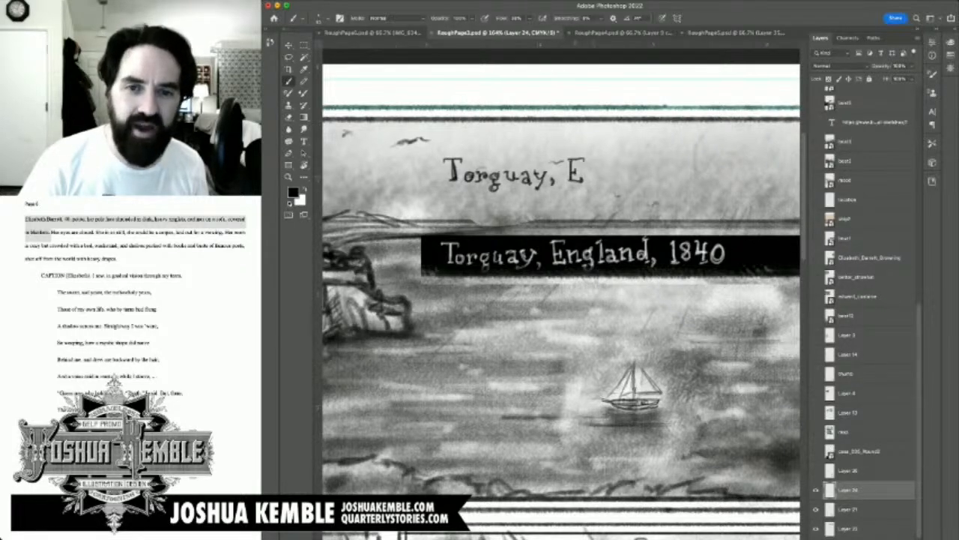
{"action": "left_click_drag", "start_coordinate": [585, 173], "coordinate": [589, 178]}
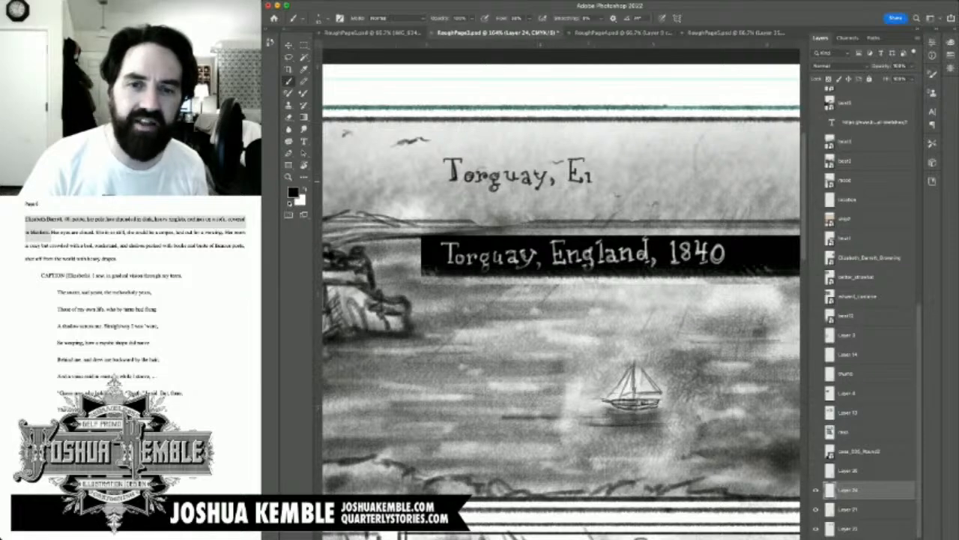
{"action": "left_click_drag", "start_coordinate": [589, 172], "coordinate": [604, 189]}
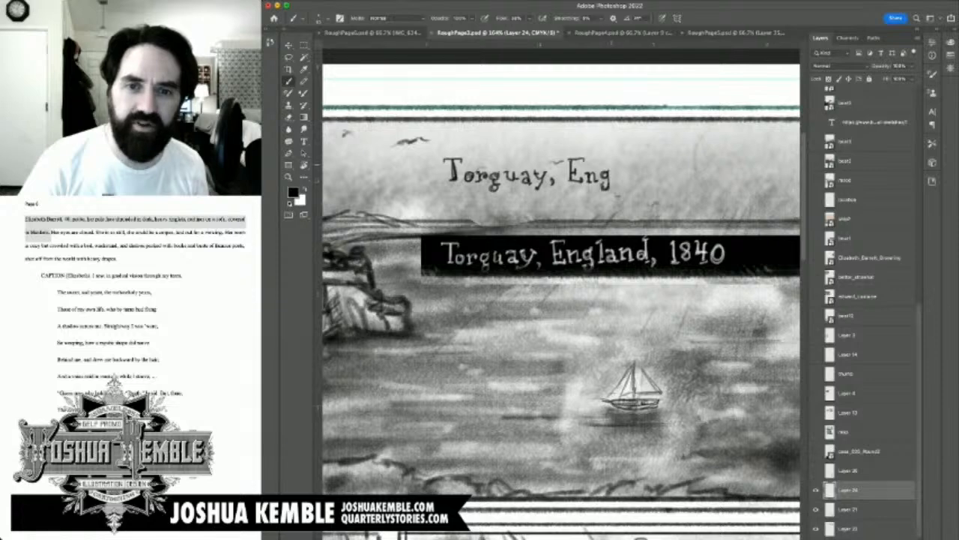
{"action": "left_click_drag", "start_coordinate": [617, 163], "coordinate": [617, 180]}
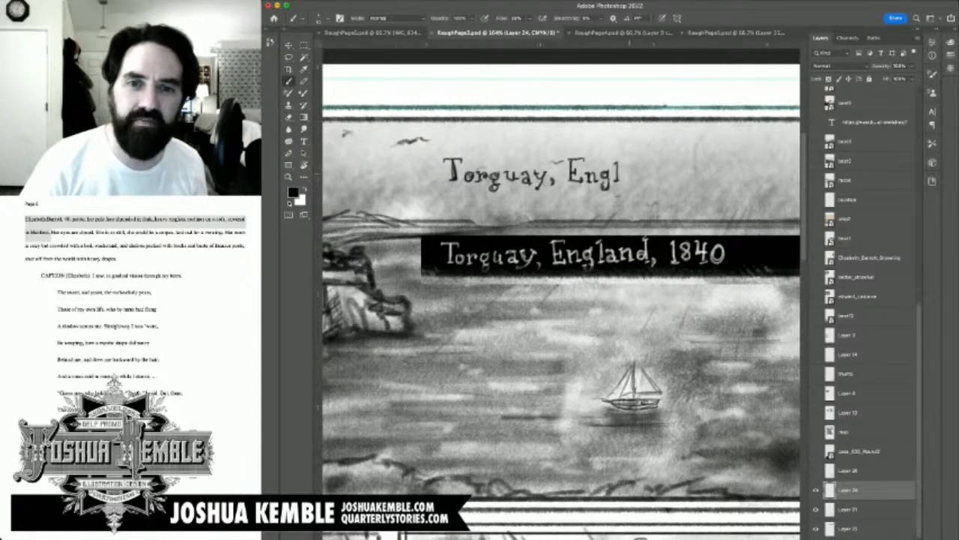
{"action": "mouse_move", "coordinate": [624, 171]}
{"action": "left_mouse_down"}
{"action": "mouse_move", "coordinate": [622, 183]}
{"action": "mouse_move", "coordinate": [628, 177]}
{"action": "left_mouse_up"}
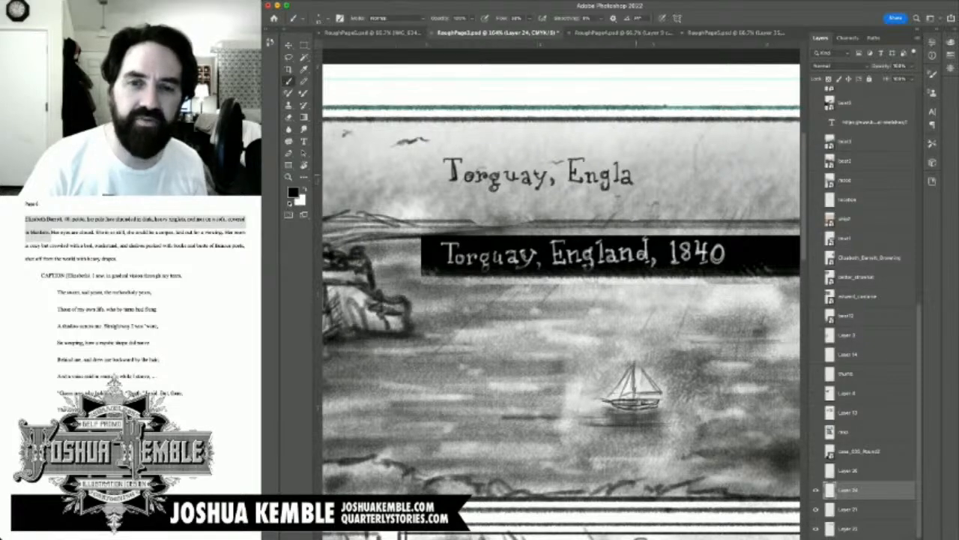
{"action": "mouse_move", "coordinate": [635, 184]}
{"action": "left_mouse_down"}
{"action": "mouse_move", "coordinate": [640, 172]}
{"action": "mouse_move", "coordinate": [643, 183]}
{"action": "left_mouse_up"}
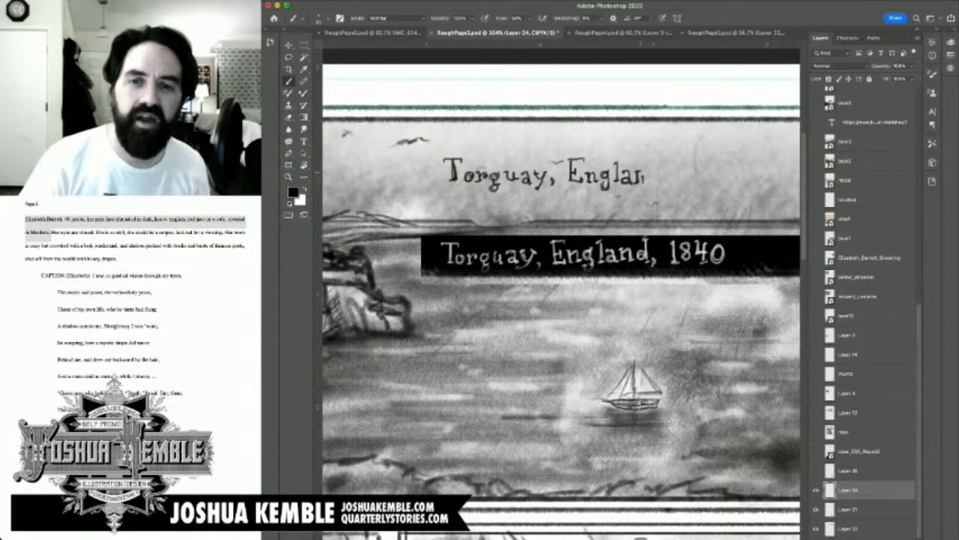
{"action": "key", "text": "super+z"}
{"action": "mouse_move", "coordinate": [638, 173]}
{"action": "left_mouse_down"}
{"action": "mouse_move", "coordinate": [657, 177]}
{"action": "mouse_move", "coordinate": [659, 151]}
{"action": "mouse_move", "coordinate": [664, 189]}
{"action": "mouse_move", "coordinate": [677, 180]}
{"action": "left_mouse_up"}
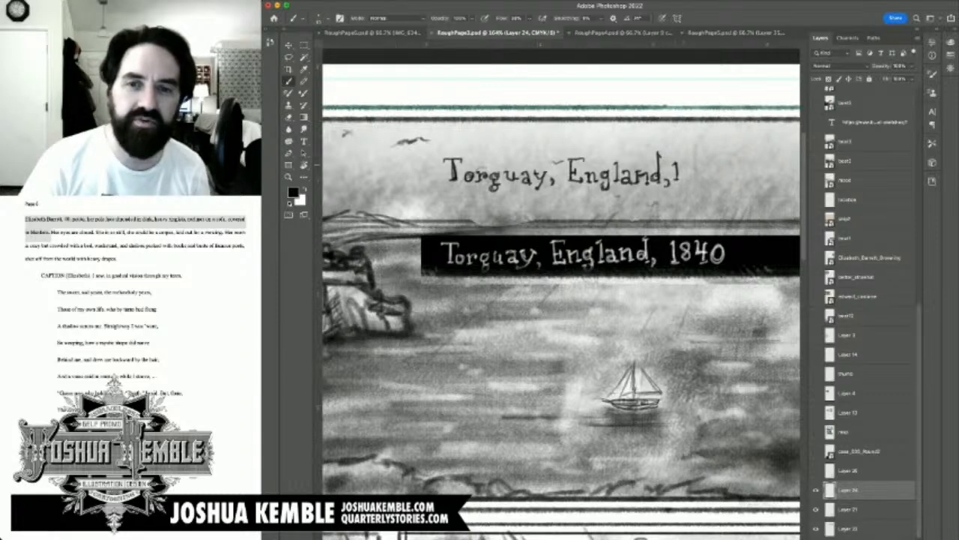
{"action": "mouse_move", "coordinate": [684, 162]}
{"action": "left_mouse_down"}
{"action": "mouse_move", "coordinate": [685, 178]}
{"action": "mouse_move", "coordinate": [687, 160]}
{"action": "mouse_move", "coordinate": [684, 177]}
{"action": "mouse_move", "coordinate": [698, 161]}
{"action": "mouse_move", "coordinate": [699, 181]}
{"action": "mouse_move", "coordinate": [716, 177]}
{"action": "left_mouse_up"}
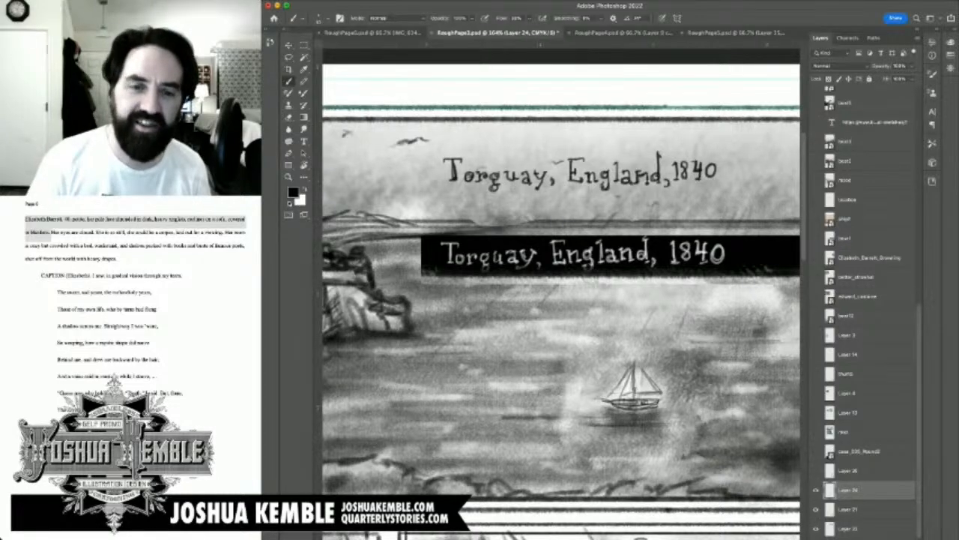
Step: Hide the old black caption strip's layer and move the hand lettering up toward the first panel's upper-right corner
{"action": "left_click", "coordinate": [816, 529]}
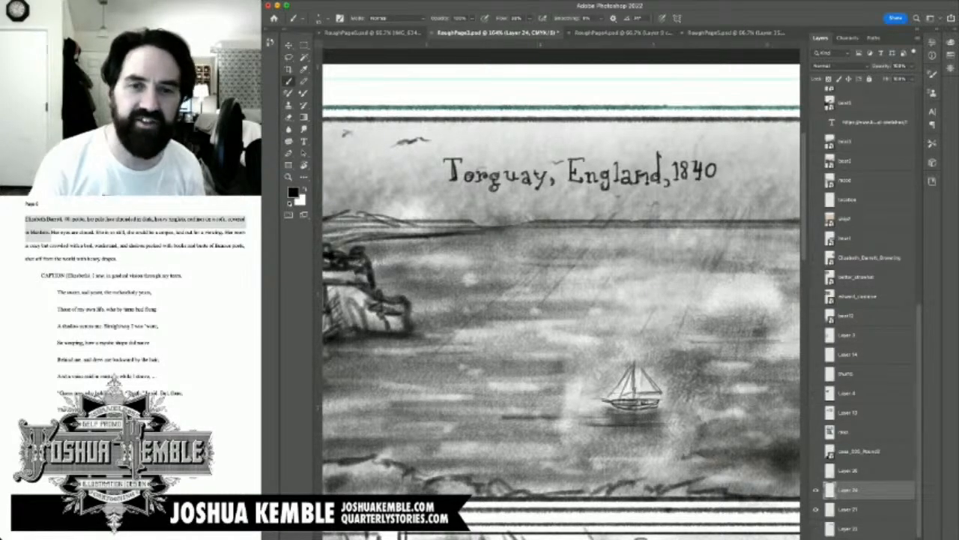
{"action": "key", "text": "super+minus"}
{"action": "key", "text": "super+minus"}
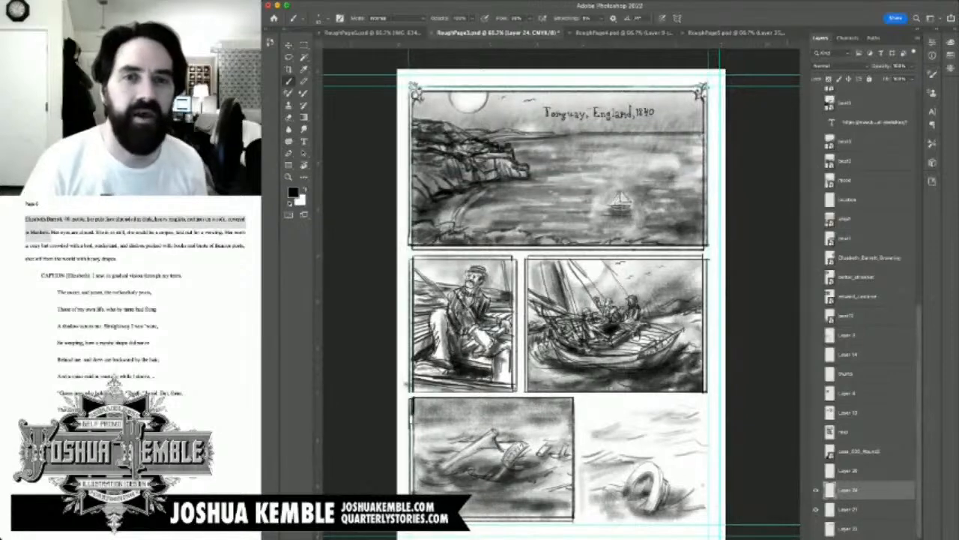
{"action": "key", "text": "v"}
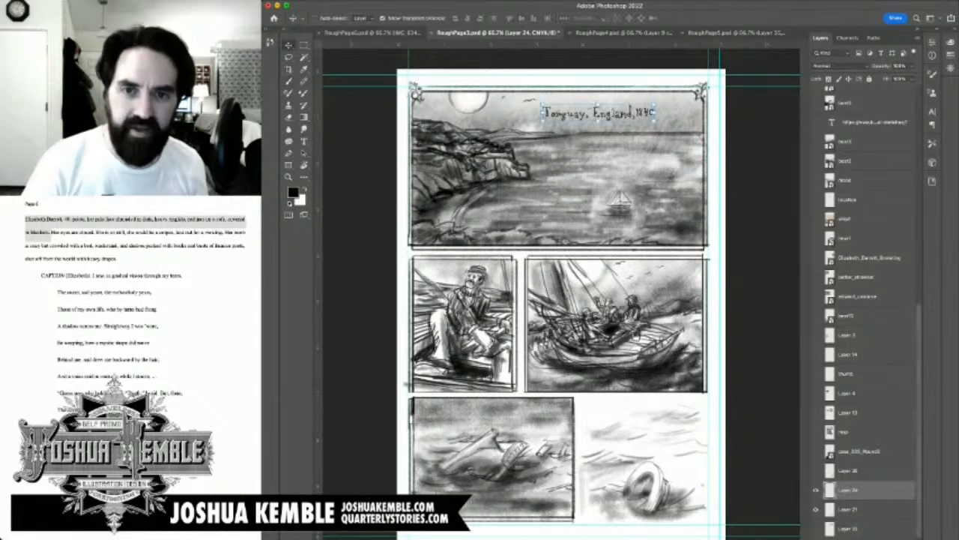
{"action": "left_click_drag", "start_coordinate": [600, 113], "coordinate": [639, 103]}
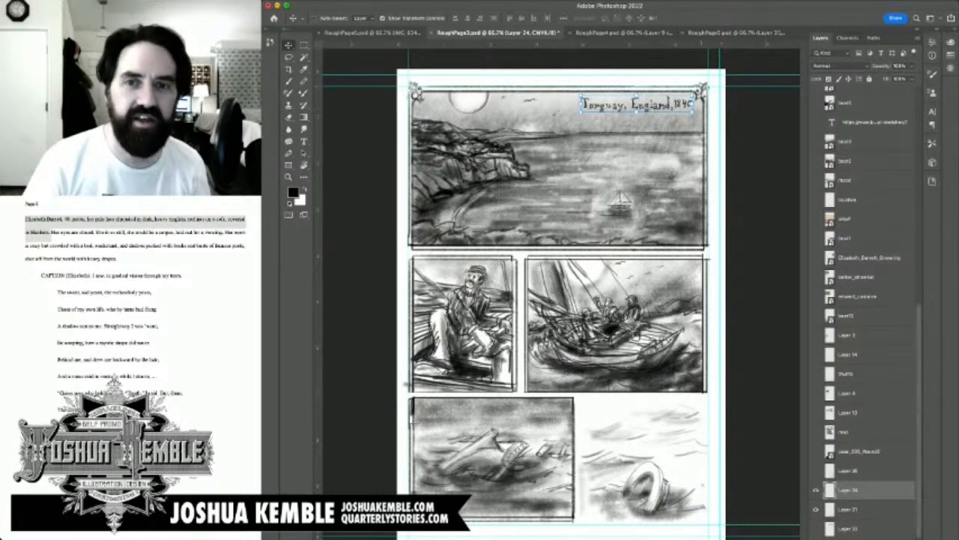
{"action": "left_click_drag", "start_coordinate": [639, 103], "coordinate": [631, 104]}
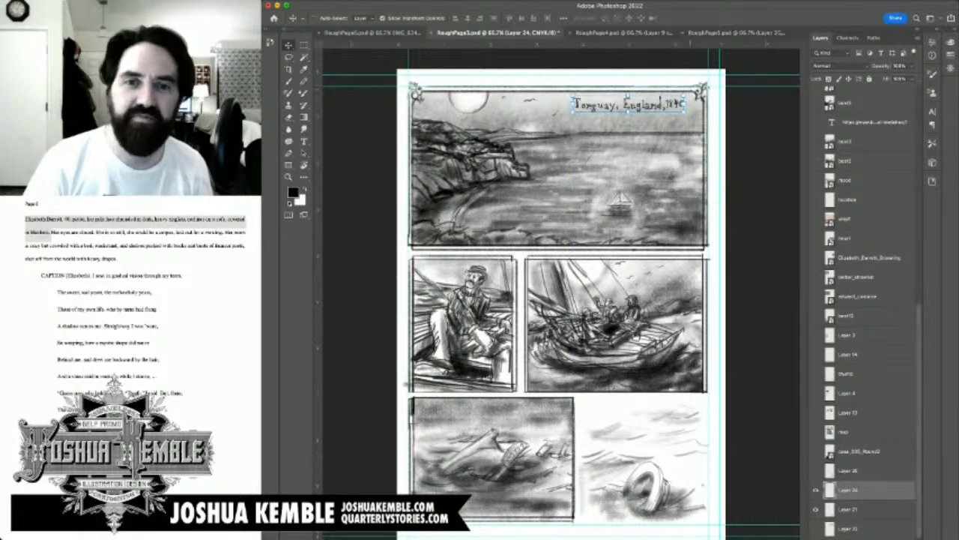
Step: Free-transform the lettering, rotating it slightly and shifting it toward the first panel's right border
{"action": "key", "text": "ctrl+t"}
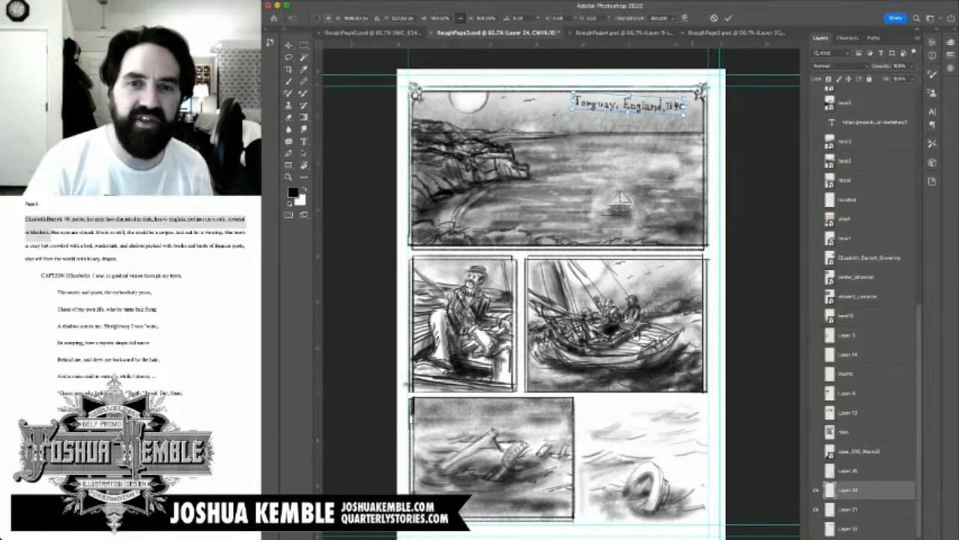
{"action": "left_click_drag", "start_coordinate": [692, 114], "coordinate": [671, 110]}
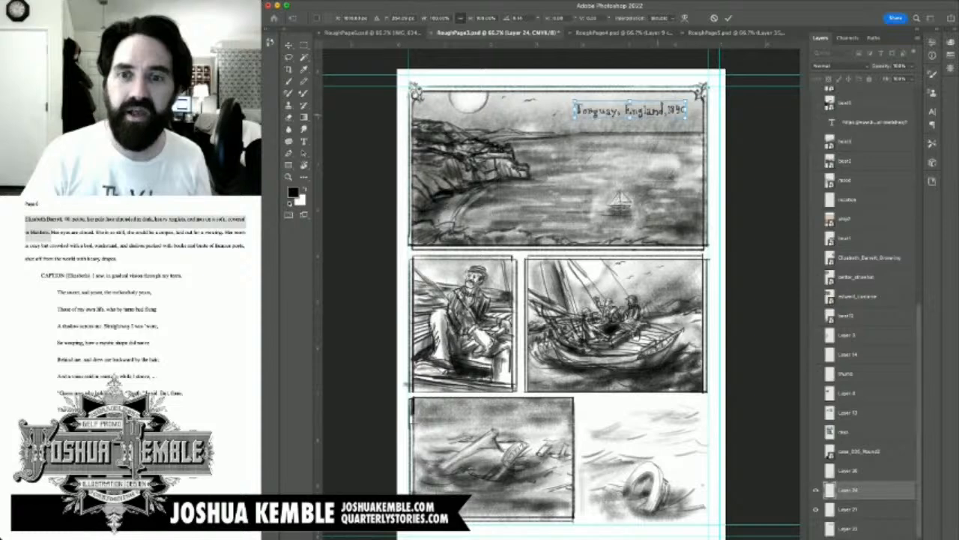
{"action": "left_click_drag", "start_coordinate": [630, 110], "coordinate": [640, 112]}
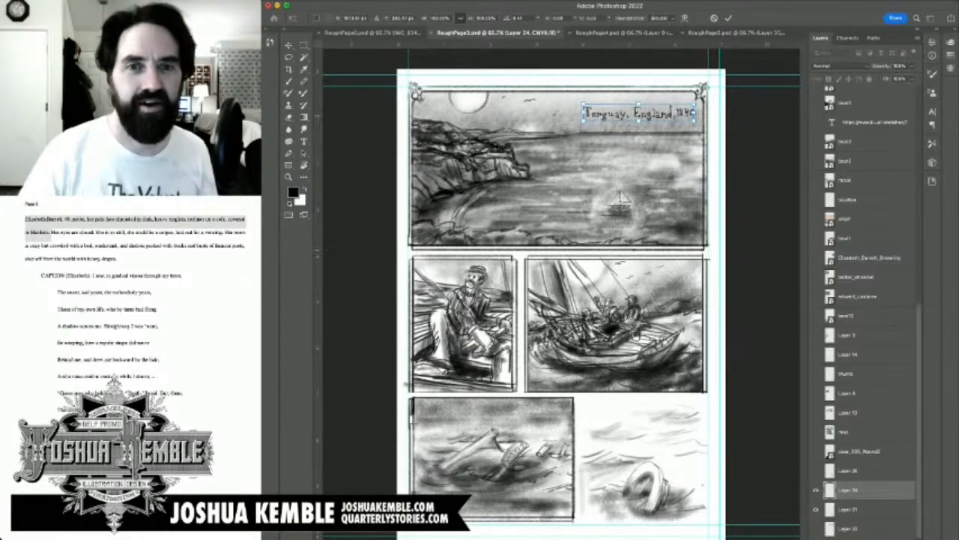
{"action": "key", "text": "Return"}
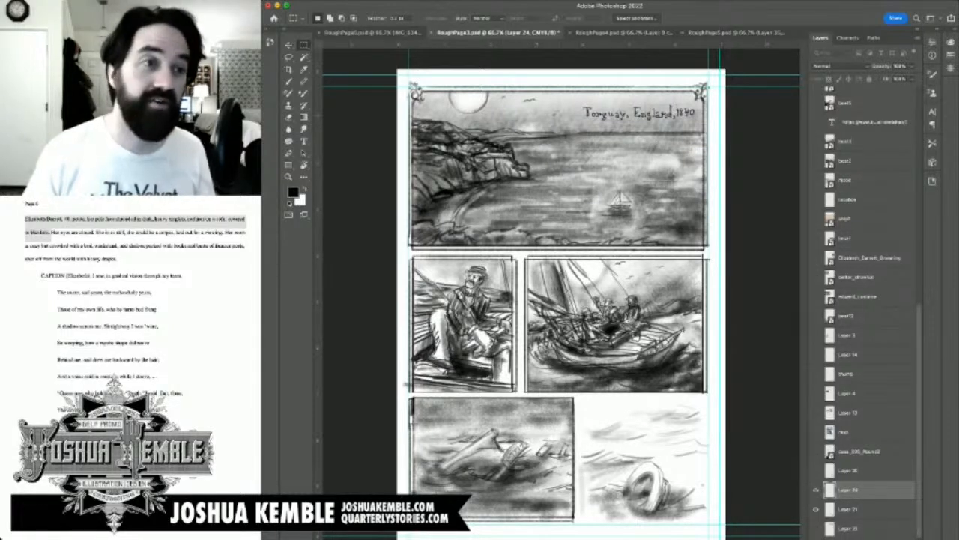
Step: Move the lettering closer to the first panel's top border, just clear of the corner ornament
{"action": "scroll", "coordinate": [863, 311], "scroll_direction": "down", "scroll_amount": 1}
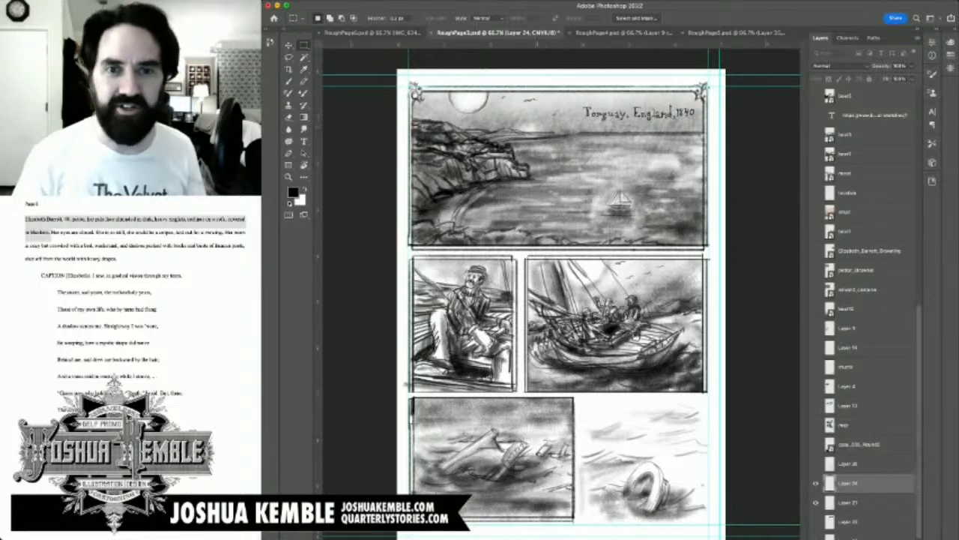
{"action": "key", "text": "v"}
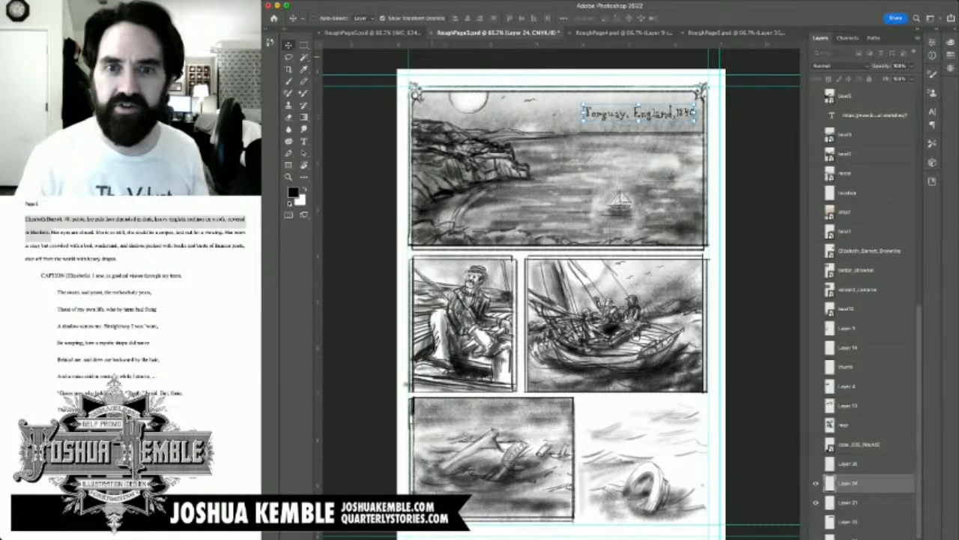
{"action": "mouse_move", "coordinate": [639, 113]}
{"action": "left_mouse_down"}
{"action": "mouse_move", "coordinate": [592, 114]}
{"action": "mouse_move", "coordinate": [649, 101]}
{"action": "mouse_move", "coordinate": [652, 236]}
{"action": "mouse_move", "coordinate": [674, 120]}
{"action": "mouse_move", "coordinate": [611, 102]}
{"action": "mouse_move", "coordinate": [592, 114]}
{"action": "mouse_move", "coordinate": [562, 112]}
{"action": "mouse_move", "coordinate": [646, 107]}
{"action": "mouse_move", "coordinate": [650, 116]}
{"action": "mouse_move", "coordinate": [644, 103]}
{"action": "left_mouse_up"}
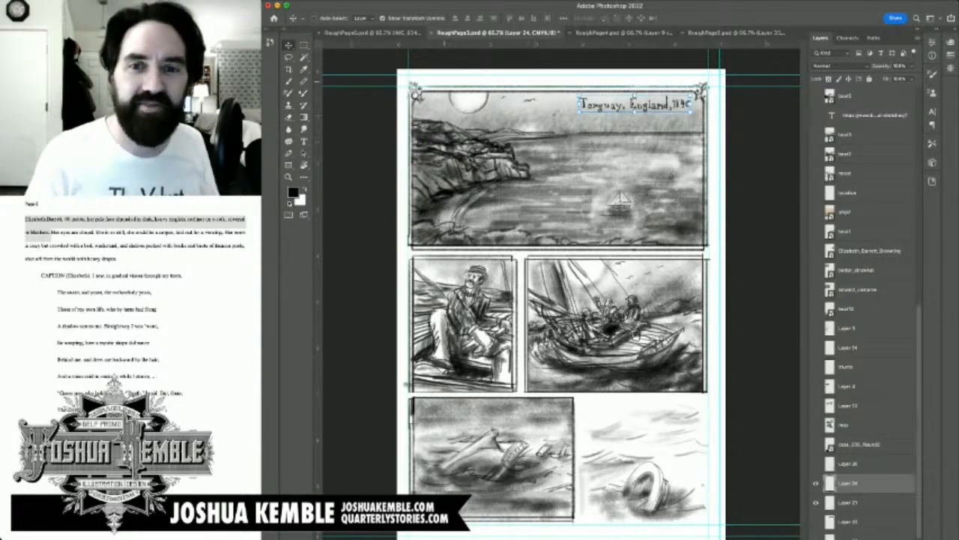
{"action": "key", "text": "m"}
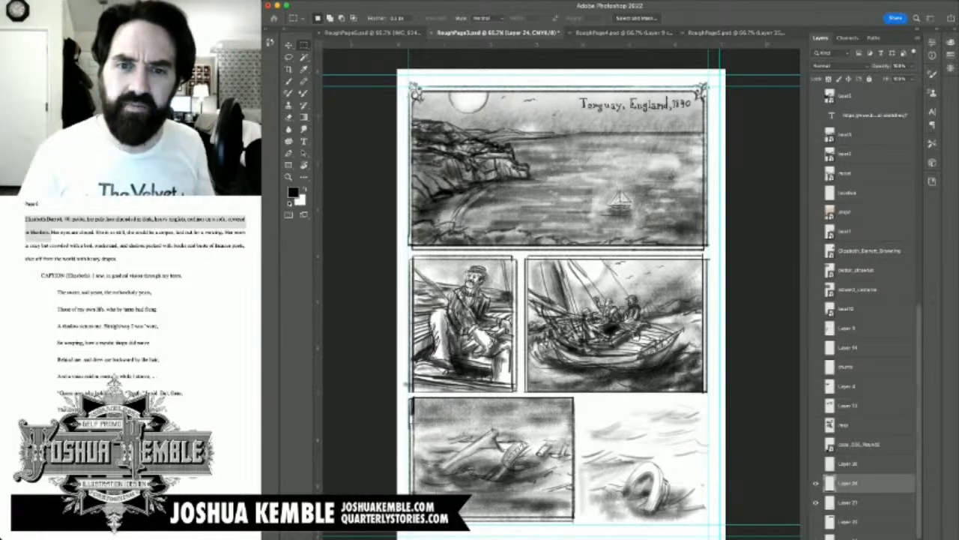
Step: Save the revised page as RoughPage3_1.psd and close the document
{"action": "key", "text": "super+Tab"}
{"action": "key", "text": "super+Tab"}
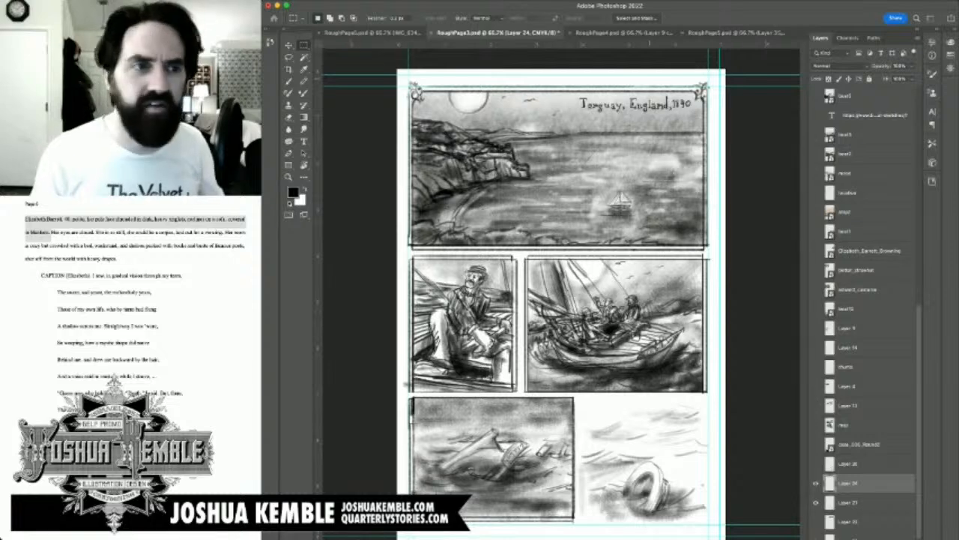
{"action": "key", "text": "Return"}
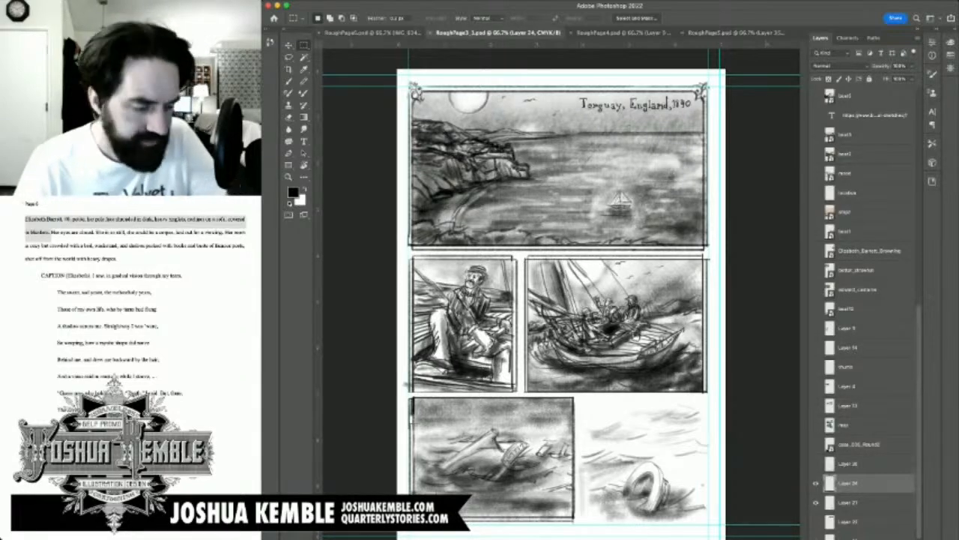
{"action": "key", "text": "super+w"}
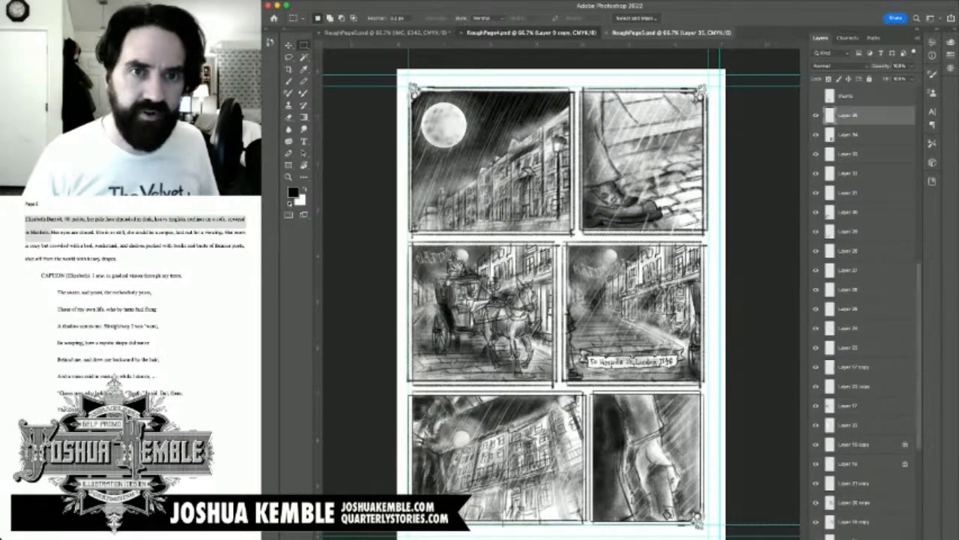
Step: Switch to the RoughPage4.psd document and close it
{"action": "left_click", "coordinate": [531, 32]}
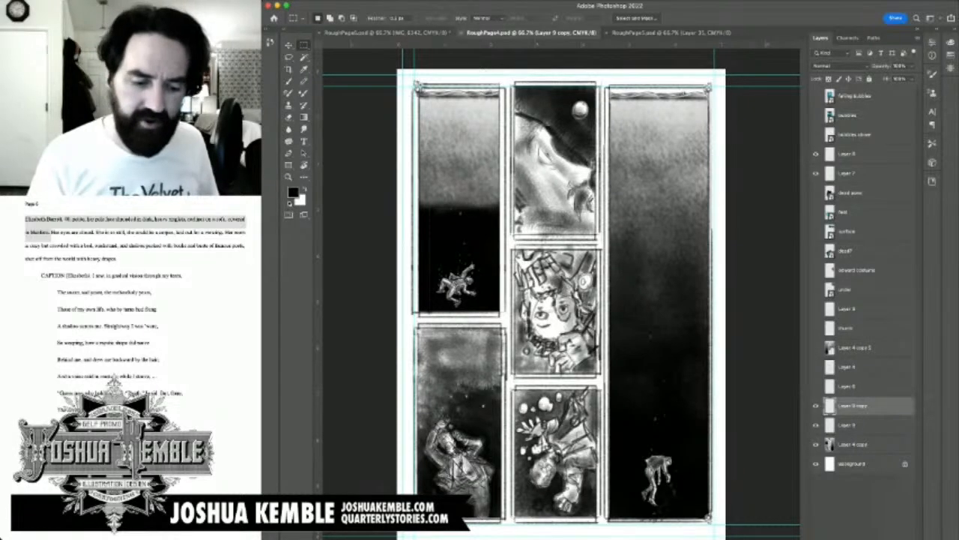
{"action": "key", "text": "super+w"}
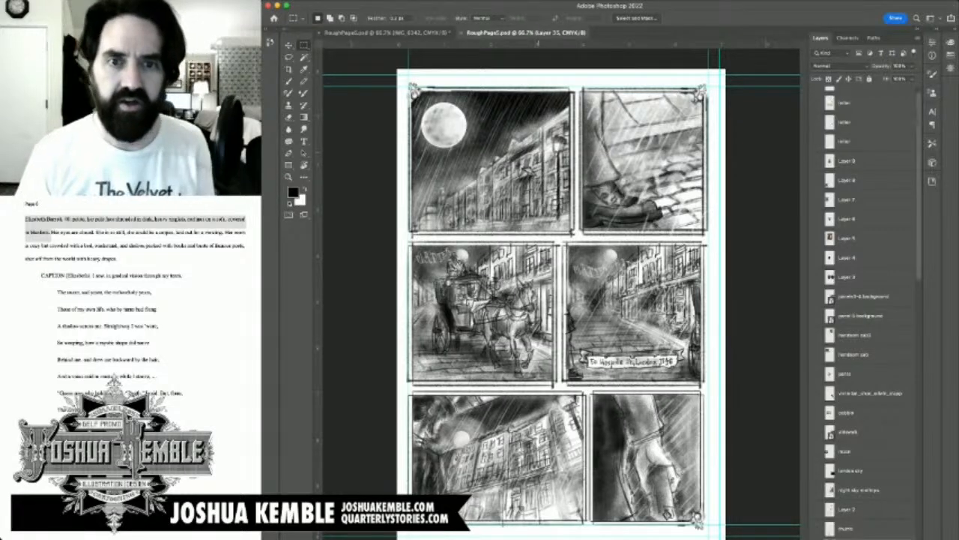
Step: Place the brick townhouse reference photo in RoughPage5.psd and scale it down to roughly a third of the page width
{"action": "key", "text": "super+t"}
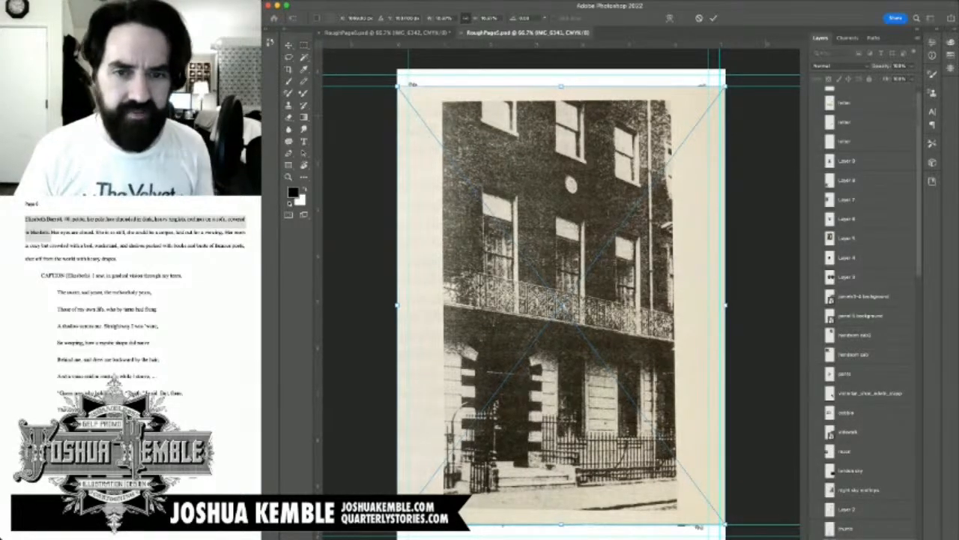
{"action": "key", "text": "Return"}
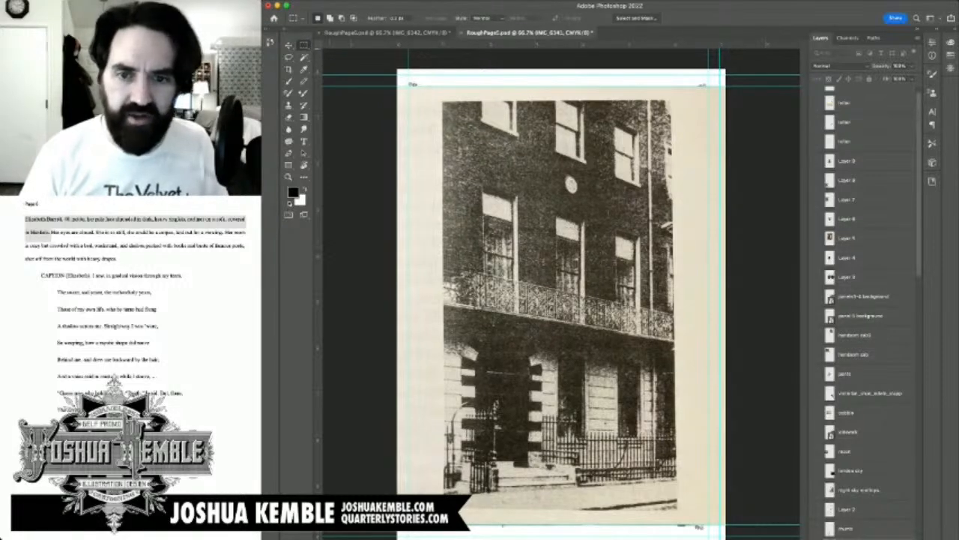
{"action": "key", "text": "v"}
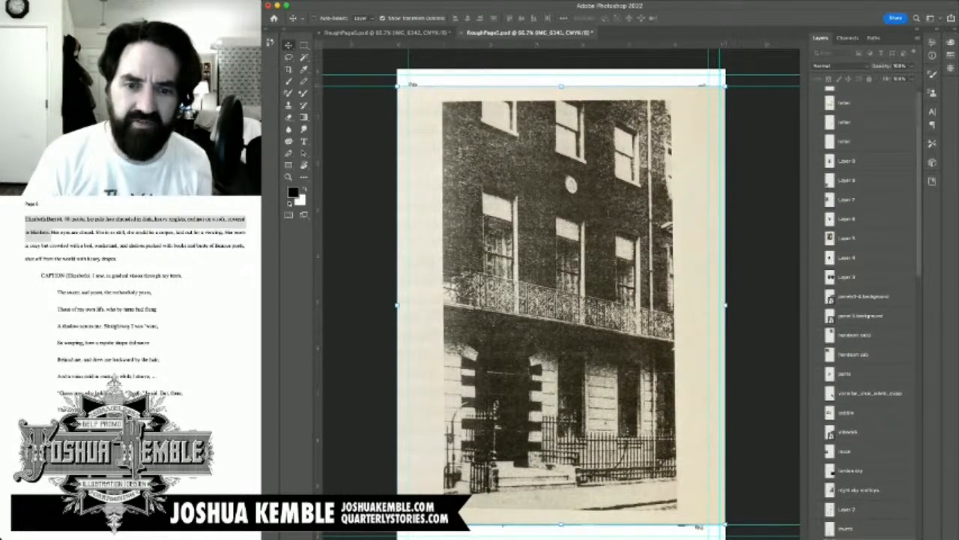
{"action": "left_click_drag", "start_coordinate": [725, 86], "coordinate": [517, 363]}
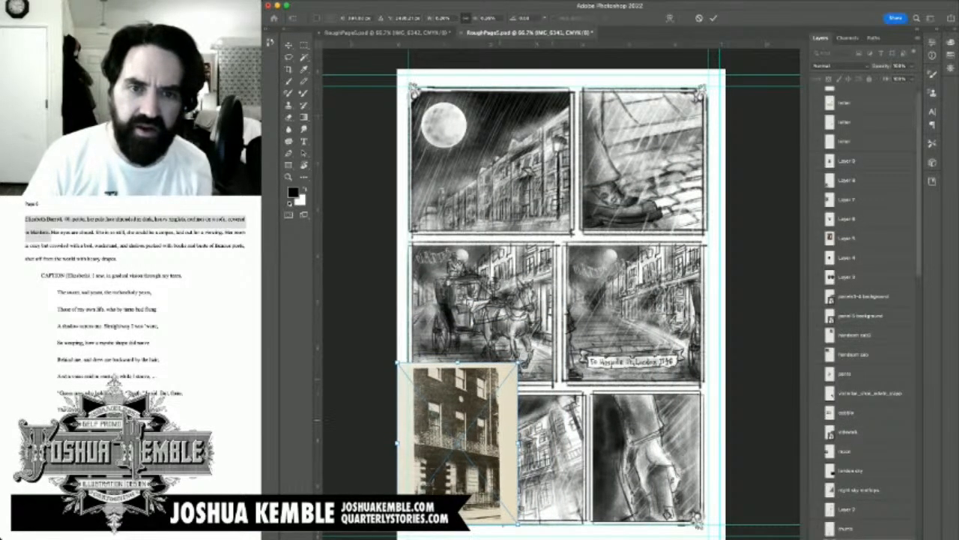
Step: Move the reduced townhouse photo to the middle of the page, overlapping the gutters between the top and middle panel rows
{"action": "left_click_drag", "start_coordinate": [459, 441], "coordinate": [607, 207]}
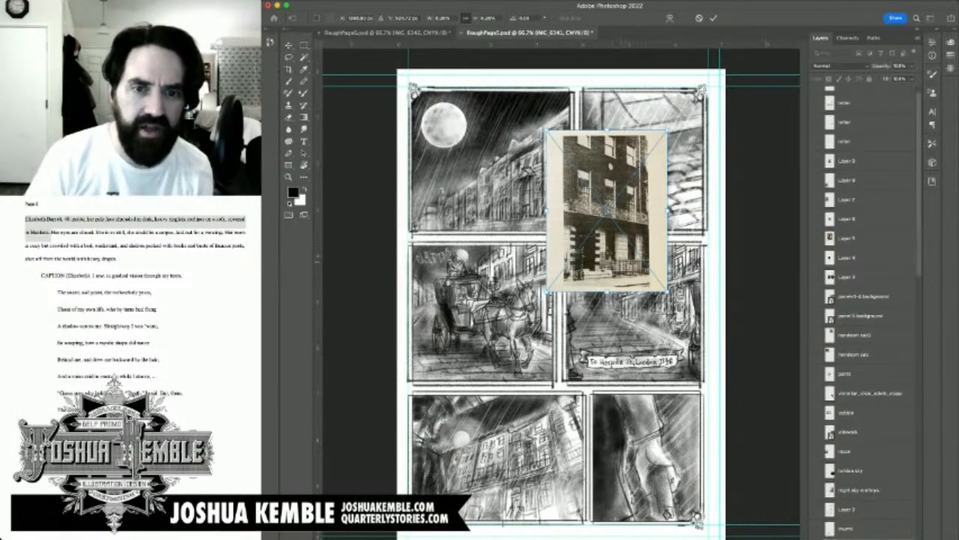
{"action": "key", "text": "Return"}
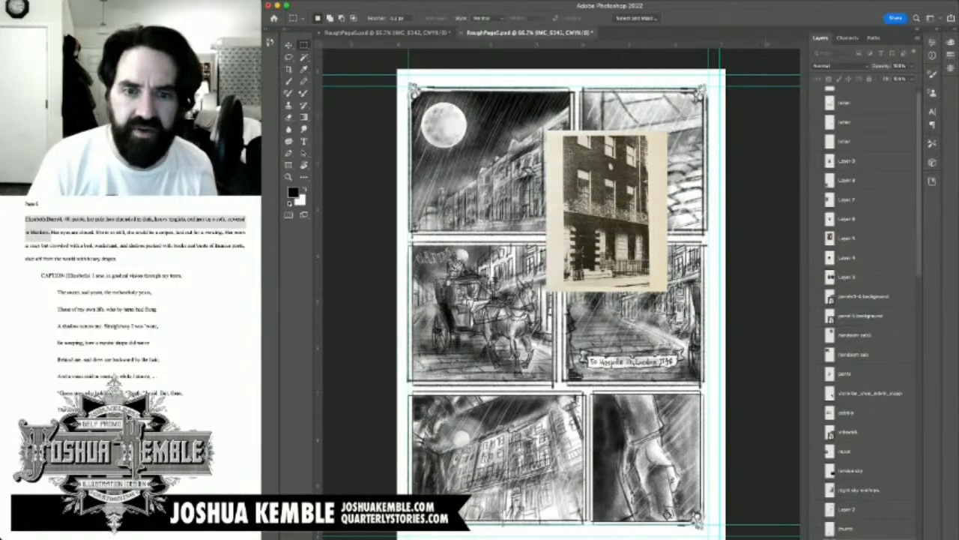
{"action": "left_click", "coordinate": [288, 45]}
{"action": "left_click_drag", "start_coordinate": [629, 189], "coordinate": [580, 228]}
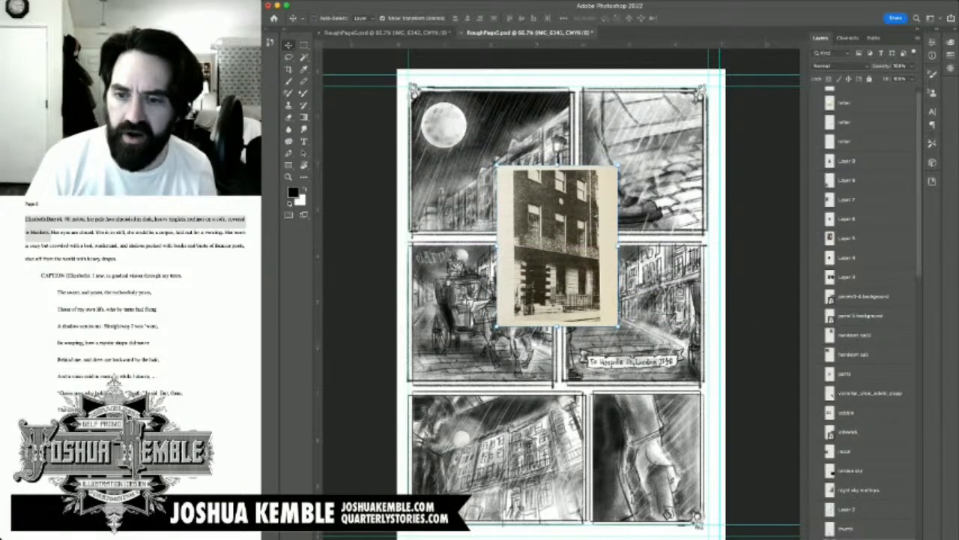
Step: Check layers by toggling their visibility, and select the layer holding the fourth panel's street buildings
{"action": "scroll", "coordinate": [862, 307], "scroll_direction": "down", "scroll_amount": 10}
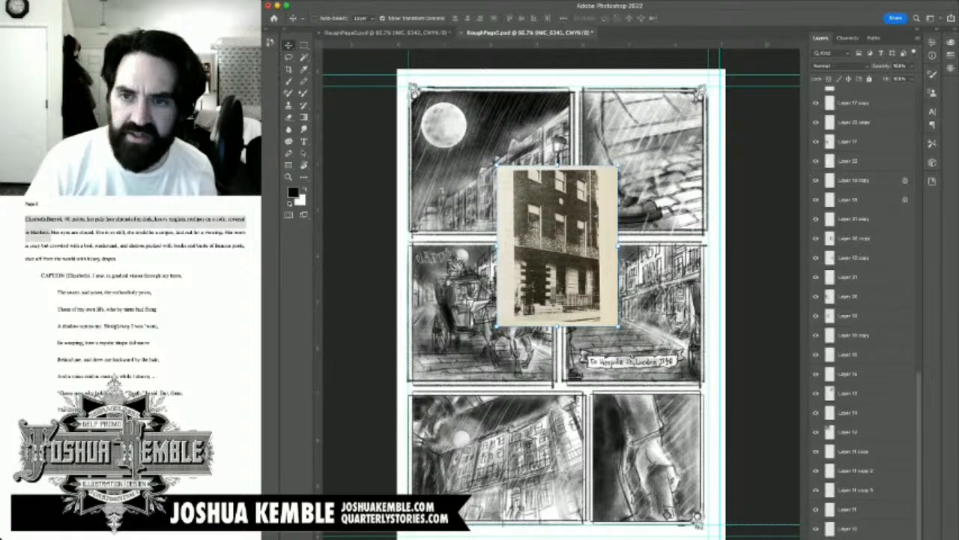
{"action": "left_click", "coordinate": [816, 142]}
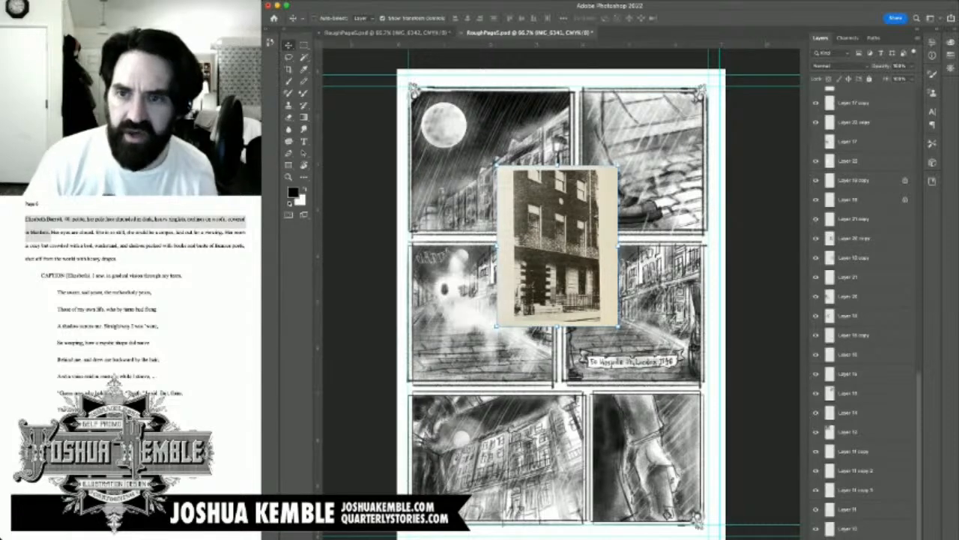
{"action": "left_click", "coordinate": [816, 141]}
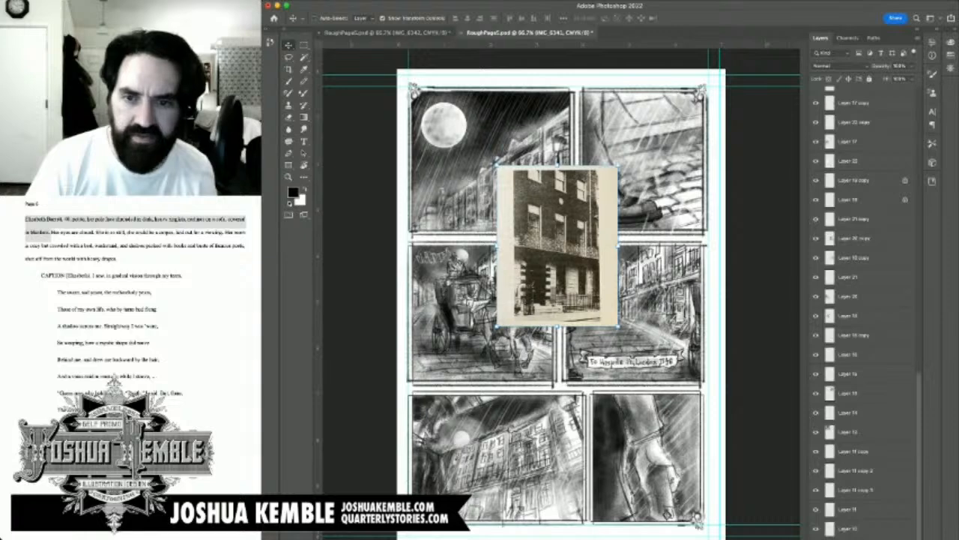
{"action": "left_click", "coordinate": [816, 238]}
{"action": "left_click", "coordinate": [816, 237]}
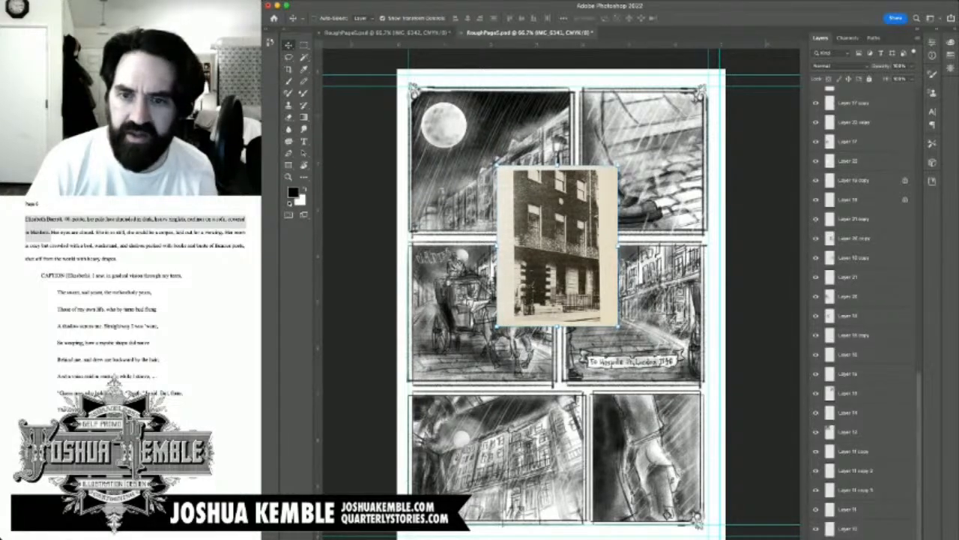
{"action": "left_click", "coordinate": [816, 258]}
{"action": "left_click", "coordinate": [816, 258]}
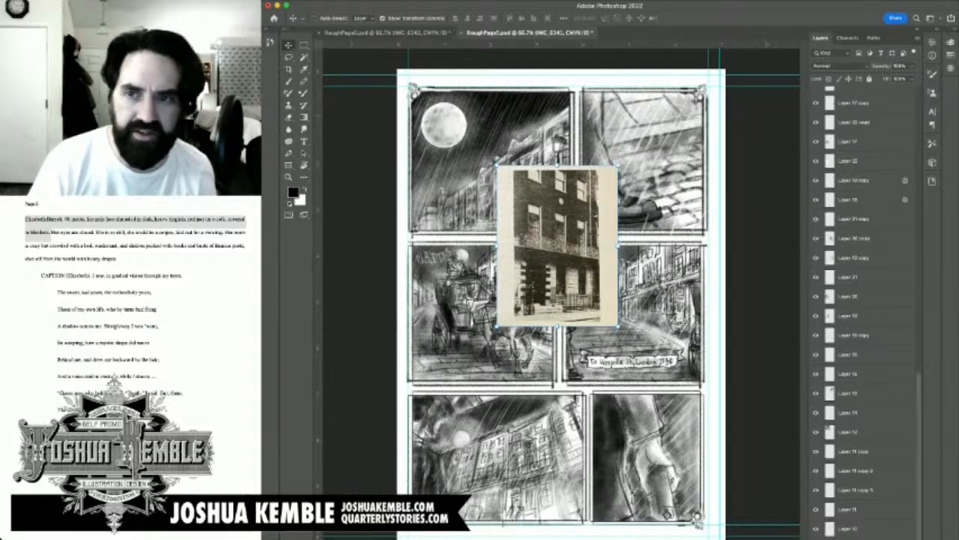
{"action": "left_click", "coordinate": [854, 258]}
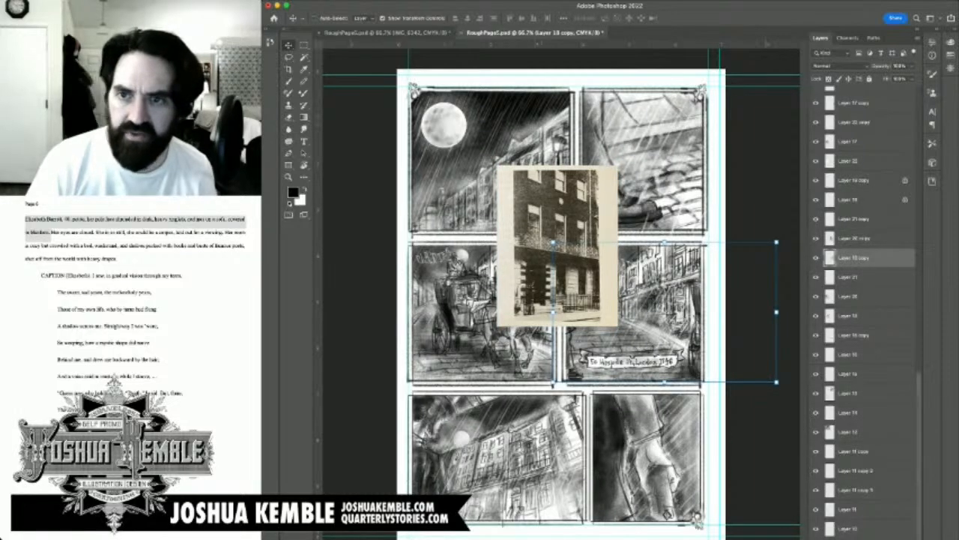
Step: Find the townhouse photo's layer and toggle it off and on to compare the artwork beneath
{"action": "scroll", "coordinate": [861, 300], "scroll_direction": "down", "scroll_amount": 10}
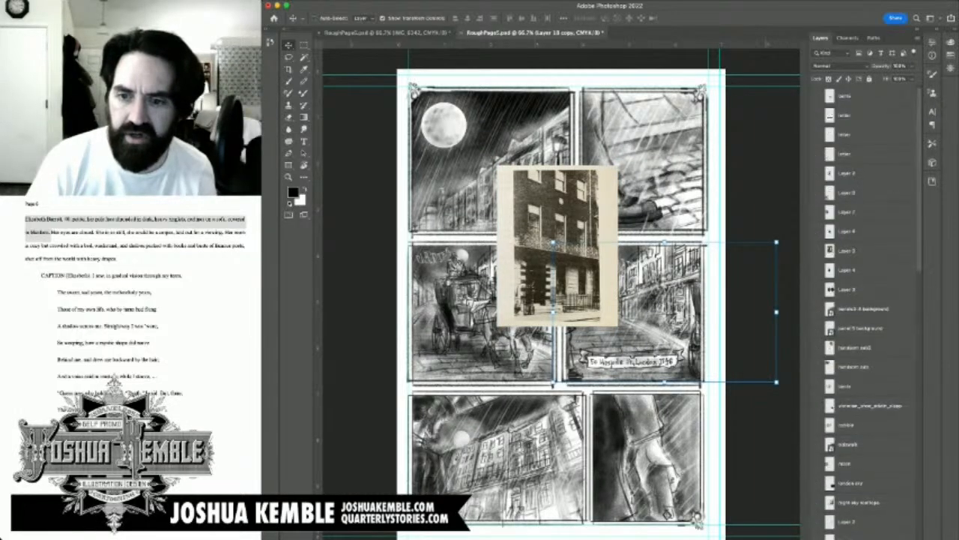
{"action": "scroll", "coordinate": [861, 300], "scroll_direction": "down", "scroll_amount": 5}
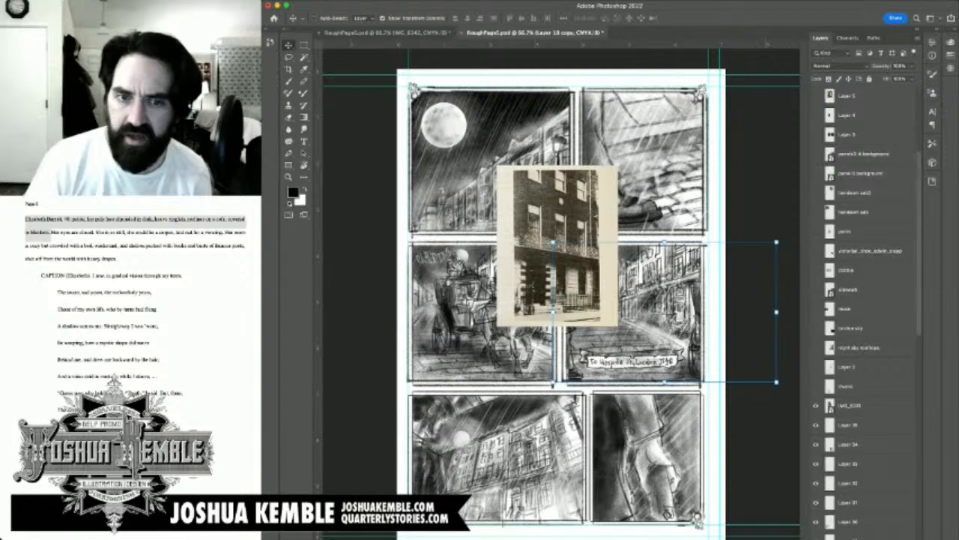
{"action": "scroll", "coordinate": [857, 252], "scroll_direction": "down", "scroll_amount": 1}
{"action": "left_click", "coordinate": [816, 386]}
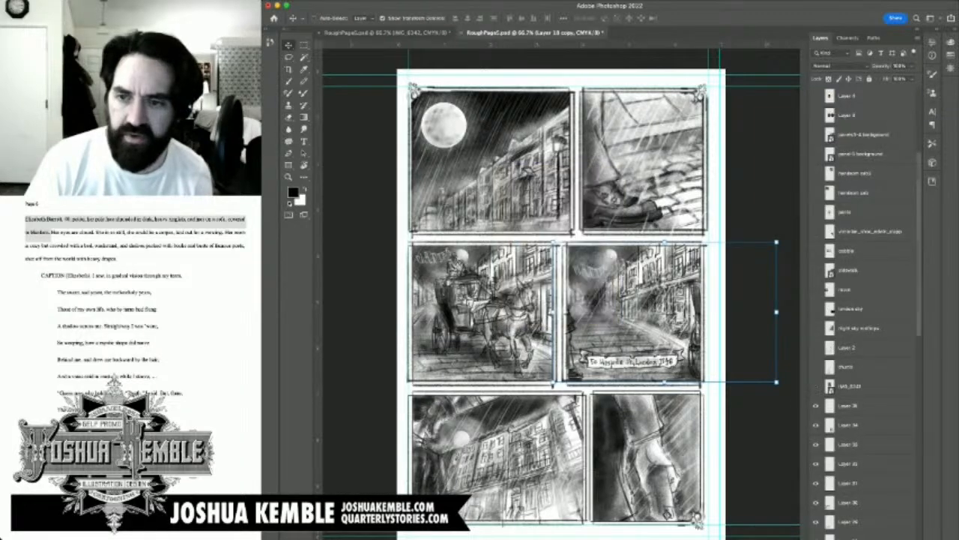
{"action": "left_click", "coordinate": [816, 386]}
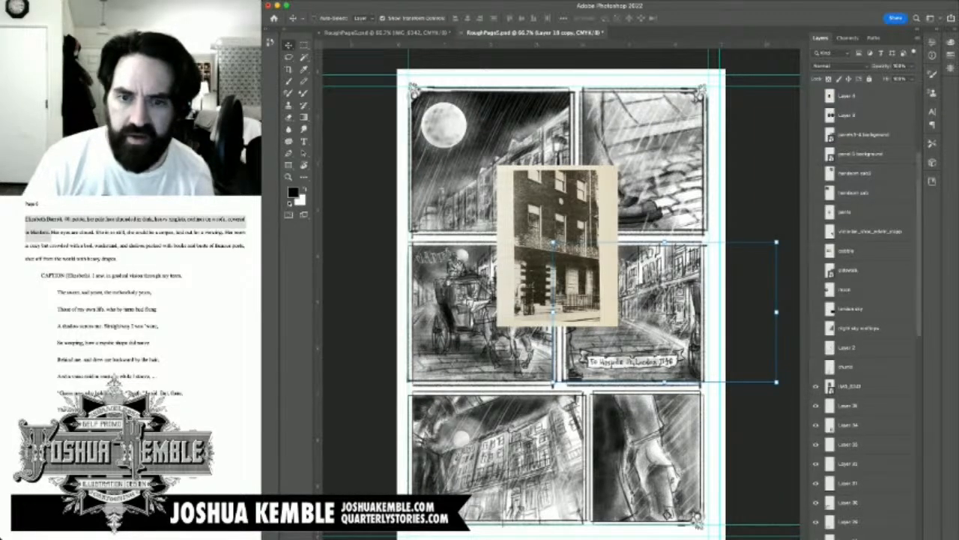
{"action": "scroll", "coordinate": [862, 300], "scroll_direction": "down", "scroll_amount": 7}
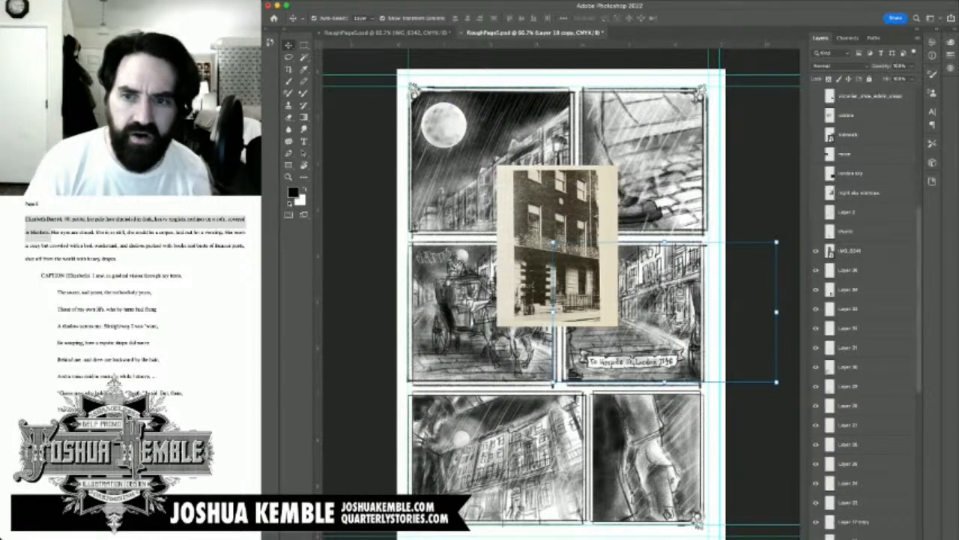
Step: Compare the townhouse photo with the fourth panel's buildings up close, and toggle the building layer to check what it contains
{"action": "key", "text": "super+plus"}
{"action": "key", "text": "super+plus"}
{"action": "scroll", "coordinate": [562, 294], "scroll_direction": "right", "scroll_amount": 4}
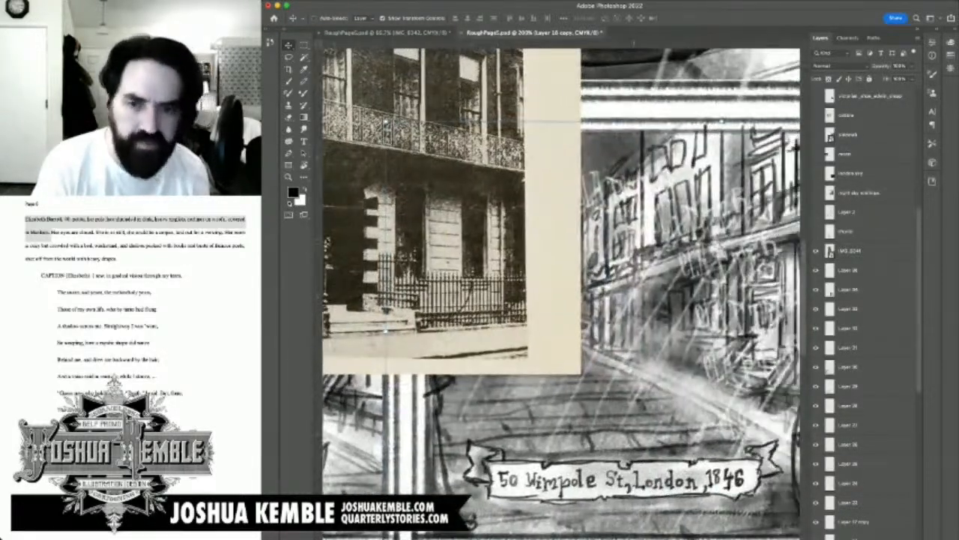
{"action": "key", "text": "super+minus"}
{"action": "key", "text": "super+minus"}
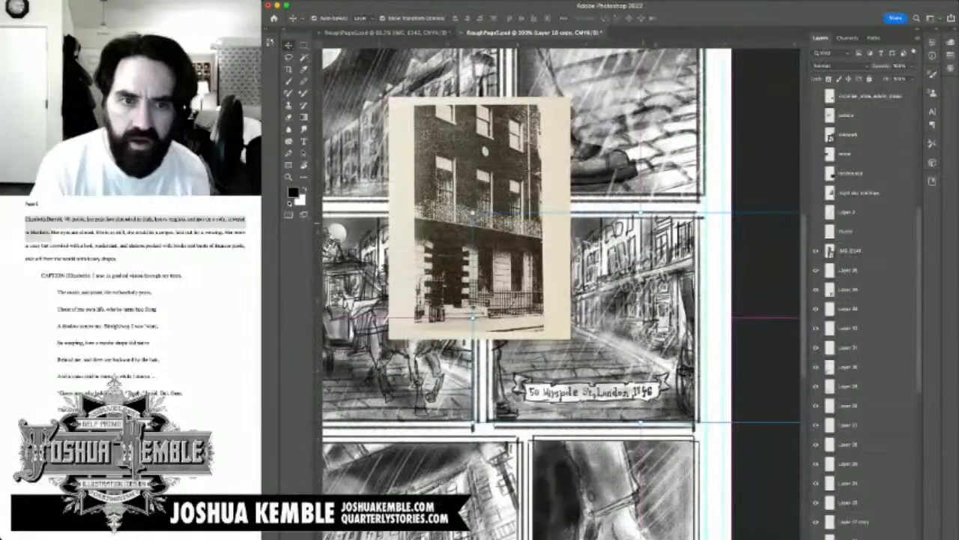
{"action": "key", "text": "super+plus"}
{"action": "key", "text": "super+minus"}
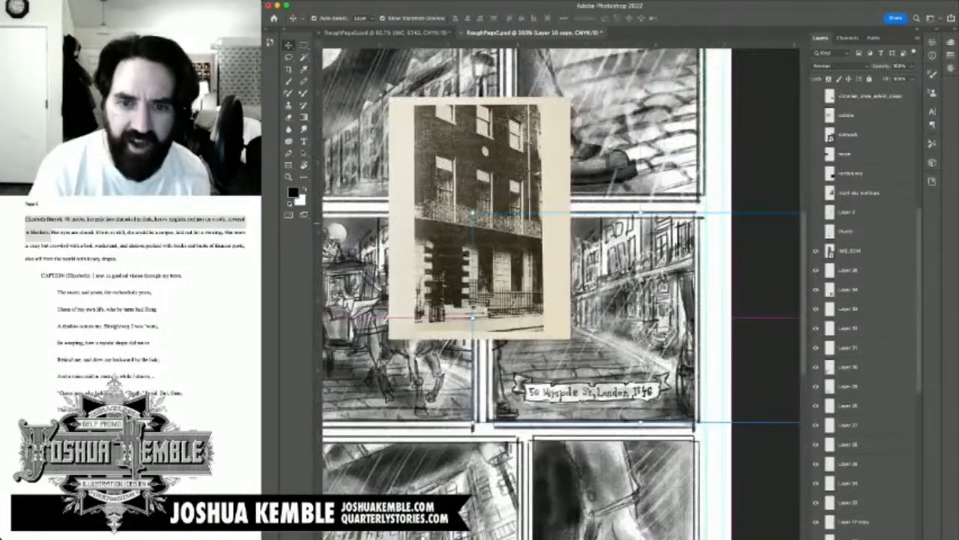
{"action": "key", "text": "super+plus"}
{"action": "key", "text": "super+minus"}
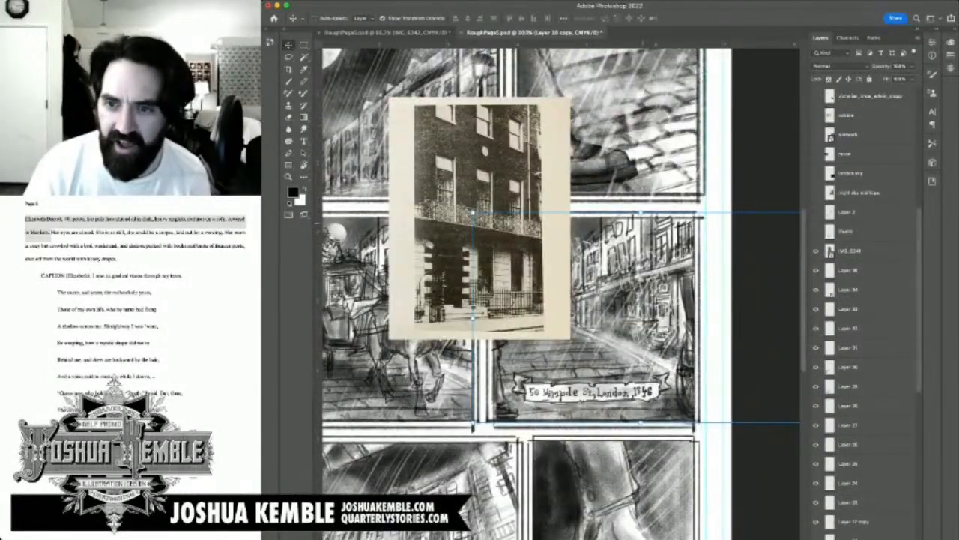
{"action": "scroll", "coordinate": [862, 307], "scroll_direction": "down", "scroll_amount": 10}
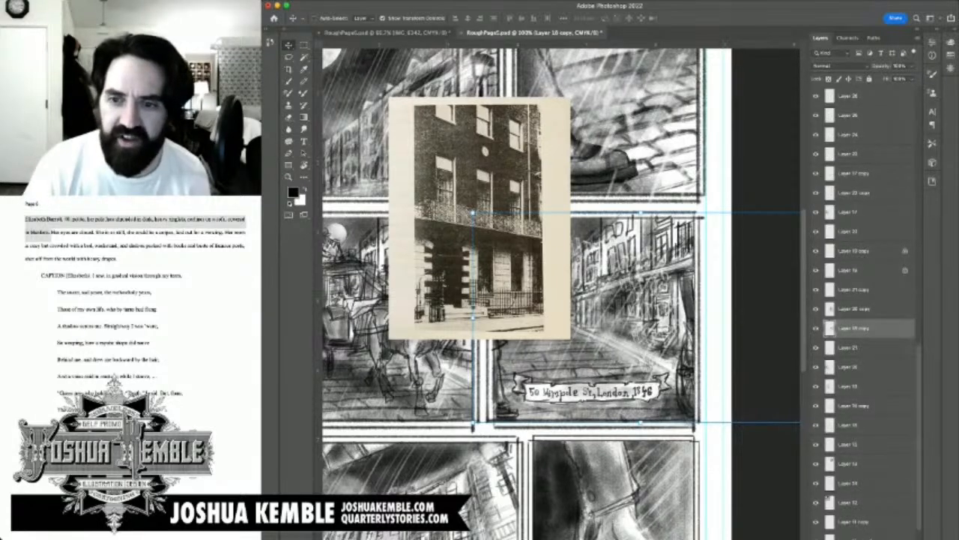
{"action": "left_click", "coordinate": [816, 328]}
{"action": "left_click", "coordinate": [816, 329]}
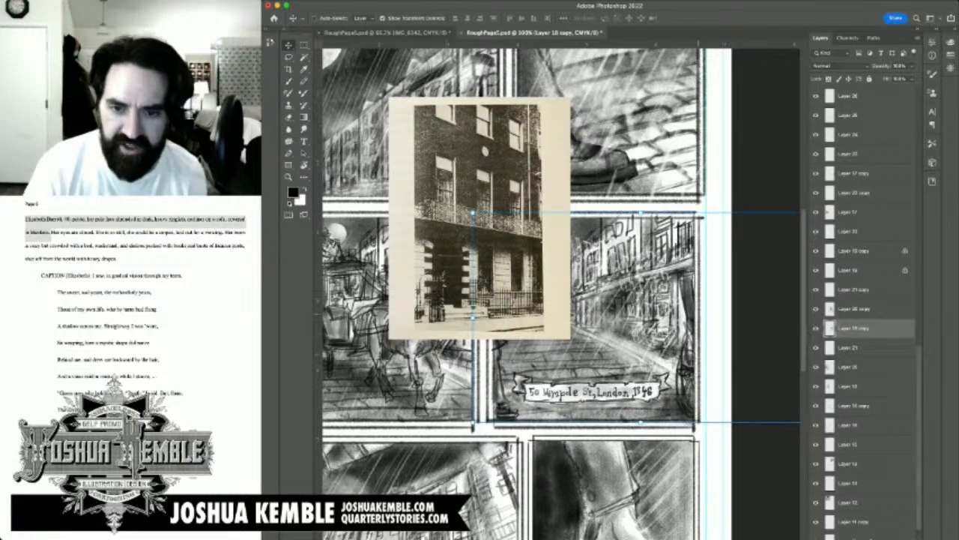
Step: Rework the fourth panel's street facades around the balcony and ground floor with the Eraser and Brush, using the townhouse photo as reference
{"action": "key", "text": "b"}
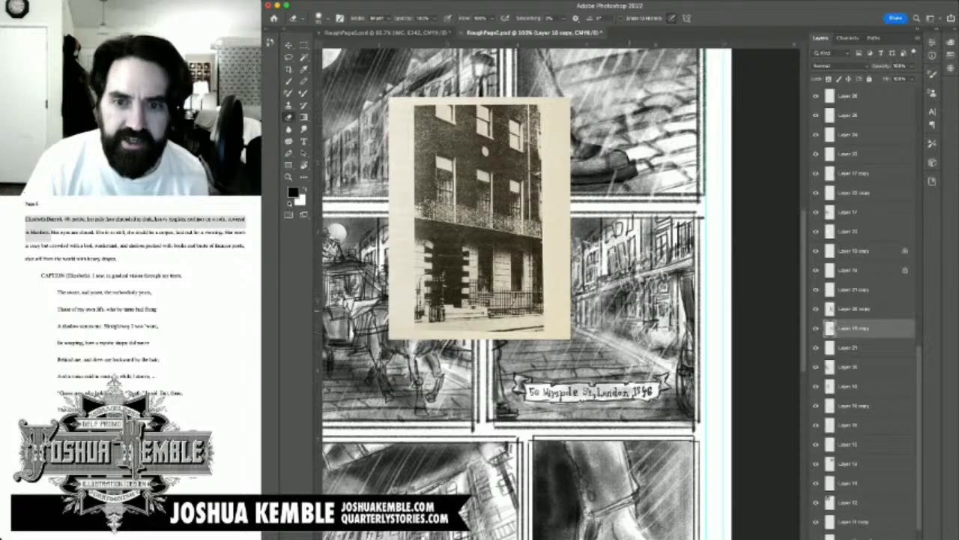
{"action": "key", "text": "b"}
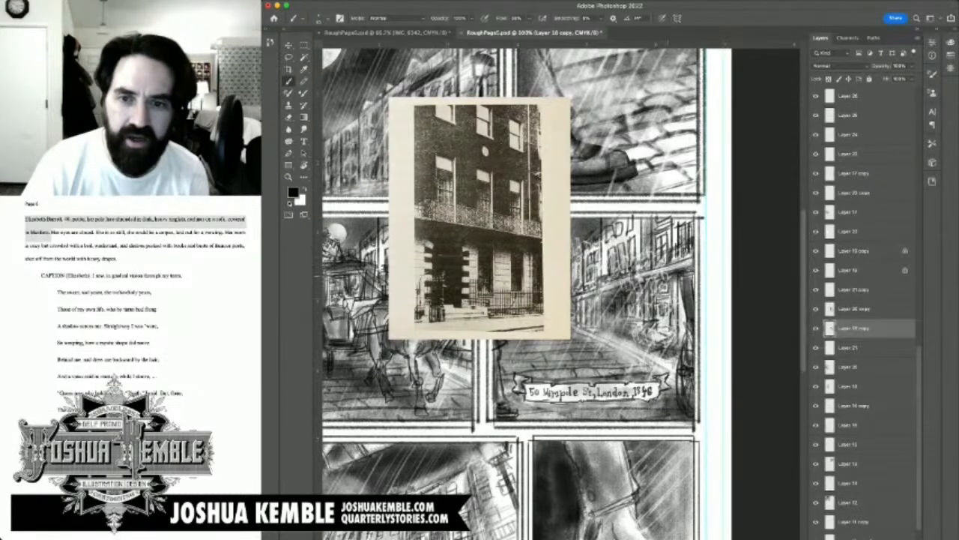
{"action": "key", "text": "e"}
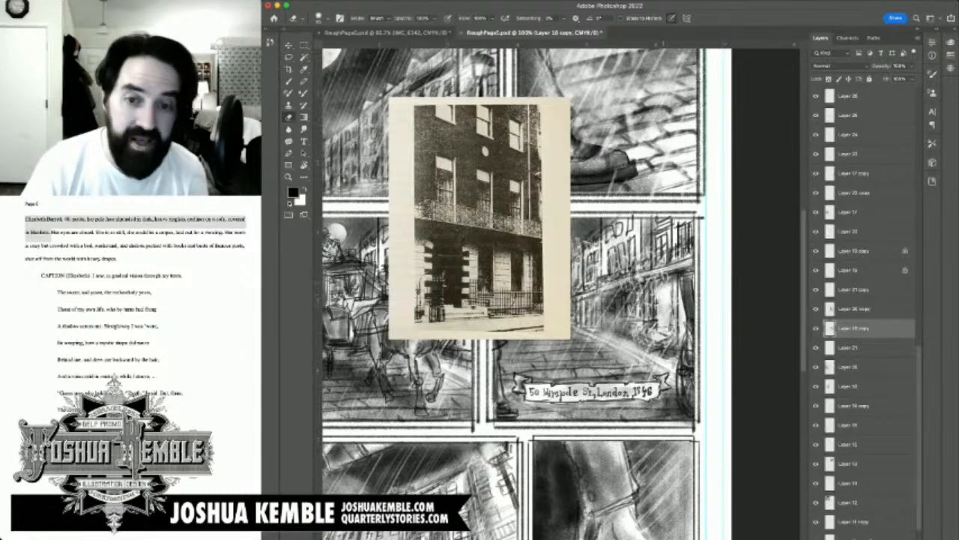
{"action": "key", "text": "b"}
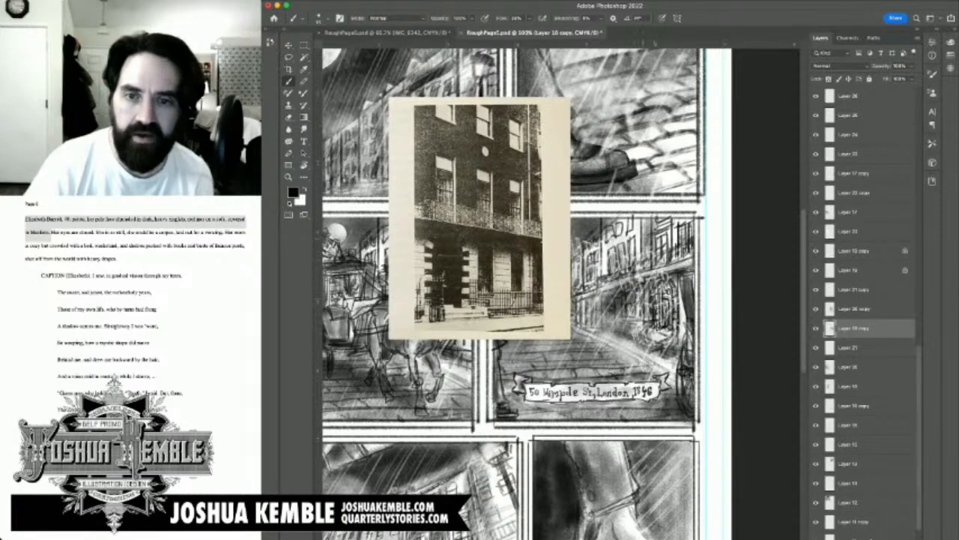
{"action": "mouse_move", "coordinate": [636, 260]}
{"action": "left_mouse_down"}
{"action": "mouse_move", "coordinate": [677, 242]}
{"action": "mouse_move", "coordinate": [640, 272]}
{"action": "mouse_move", "coordinate": [685, 256]}
{"action": "left_mouse_up"}
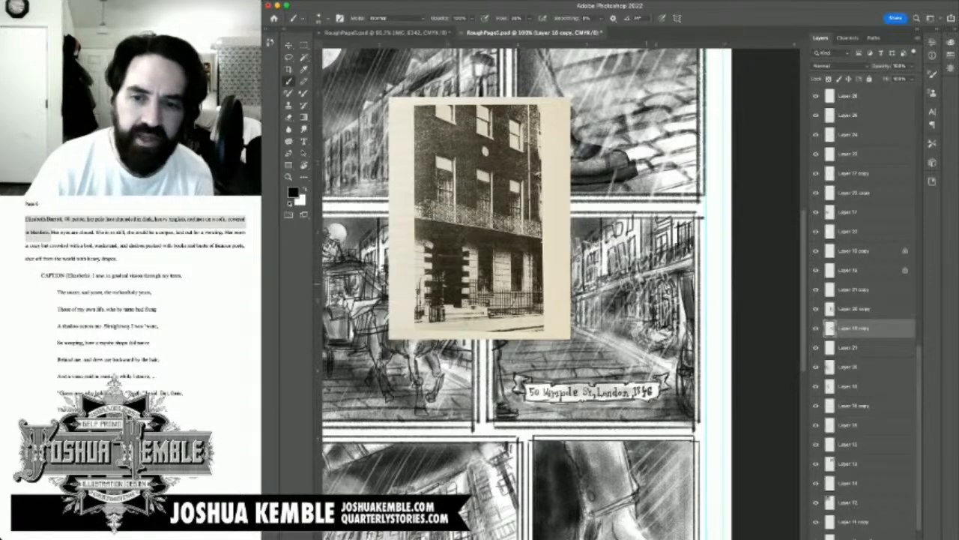
{"action": "left_click_drag", "start_coordinate": [646, 288], "coordinate": [645, 324]}
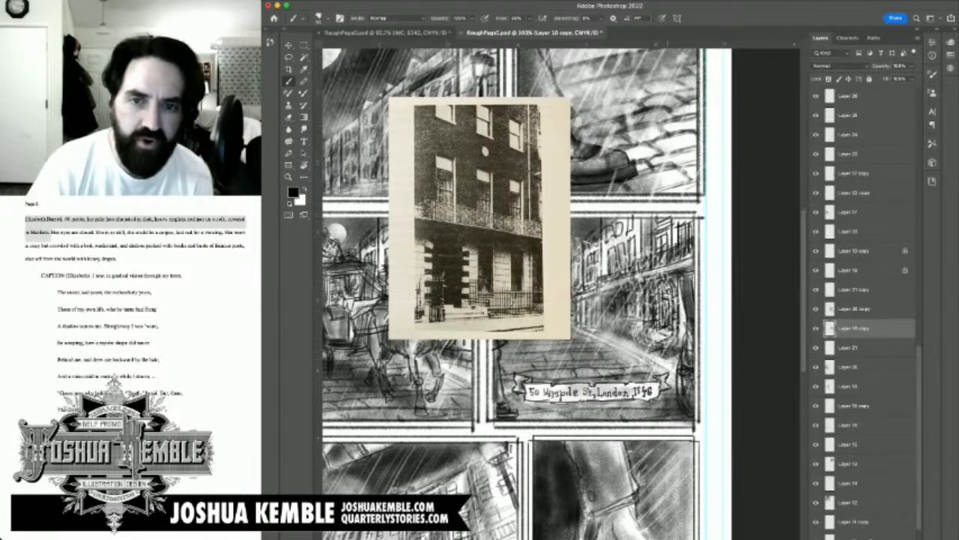
{"action": "key", "text": "]"}
{"action": "left_click_drag", "start_coordinate": [675, 229], "coordinate": [677, 255]}
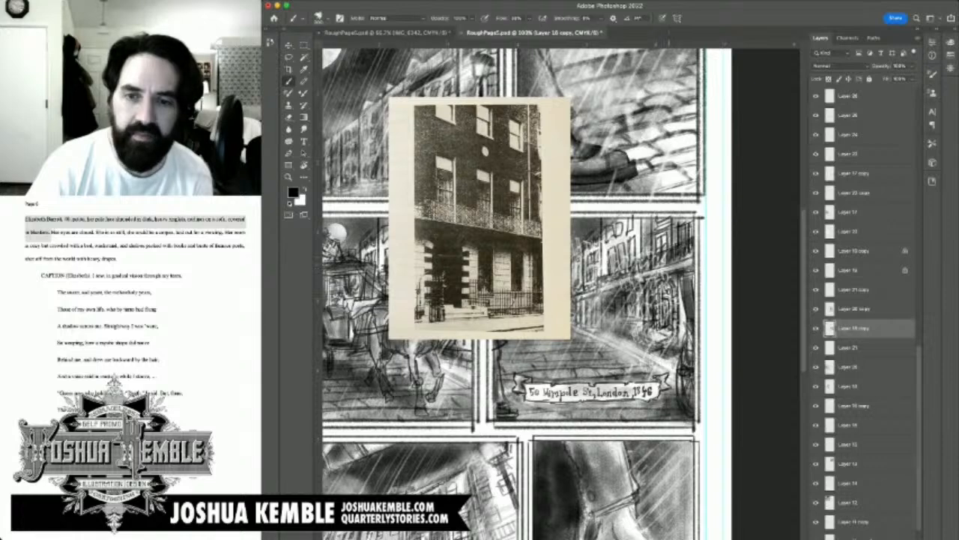
{"action": "left_click_drag", "start_coordinate": [670, 286], "coordinate": [637, 286]}
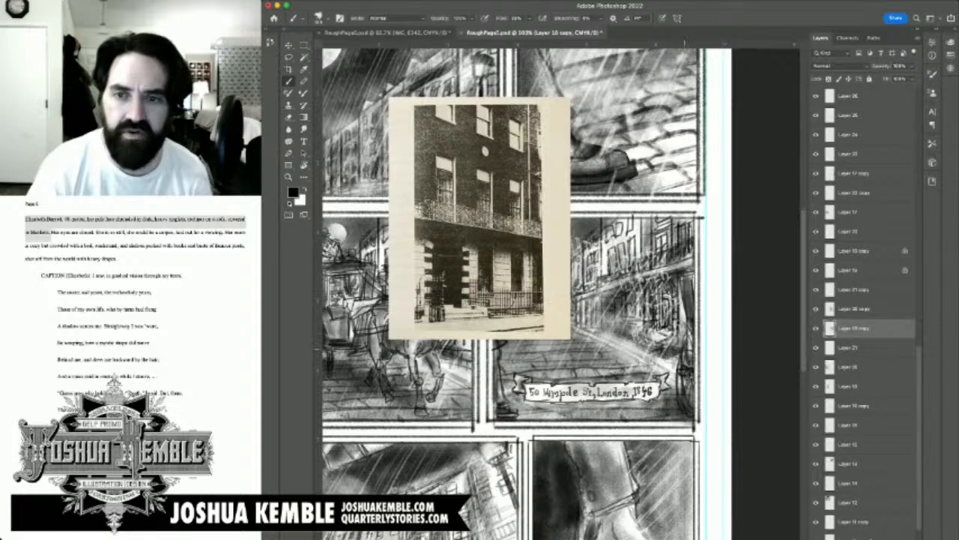
{"action": "left_click_drag", "start_coordinate": [616, 529], "coordinate": [698, 409]}
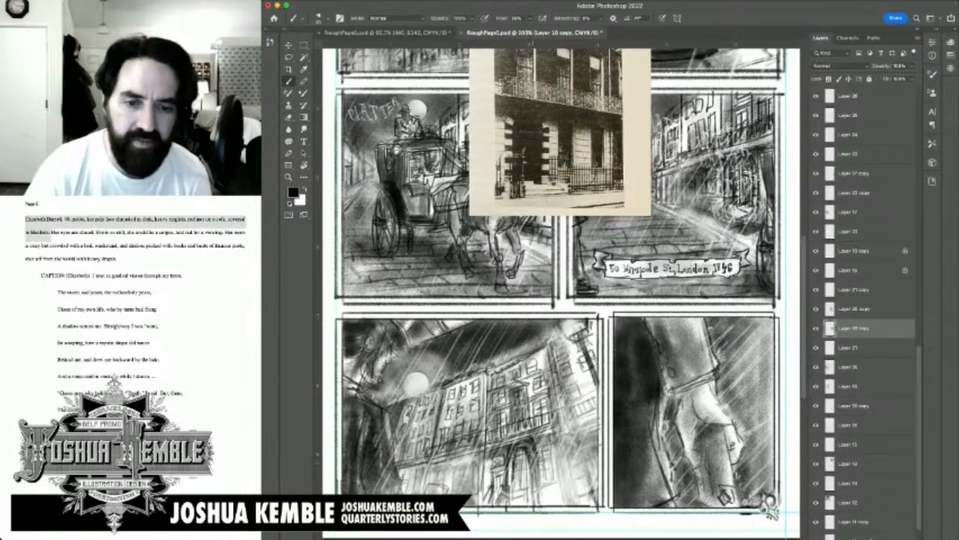
Step: Brush vertical ground-floor details just right of the arched doorway in the fifth panel, using the townhouse photo as reference
{"action": "scroll", "coordinate": [562, 292], "scroll_direction": "up", "scroll_amount": 3}
{"action": "scroll", "coordinate": [562, 292], "scroll_direction": "down", "scroll_amount": 3}
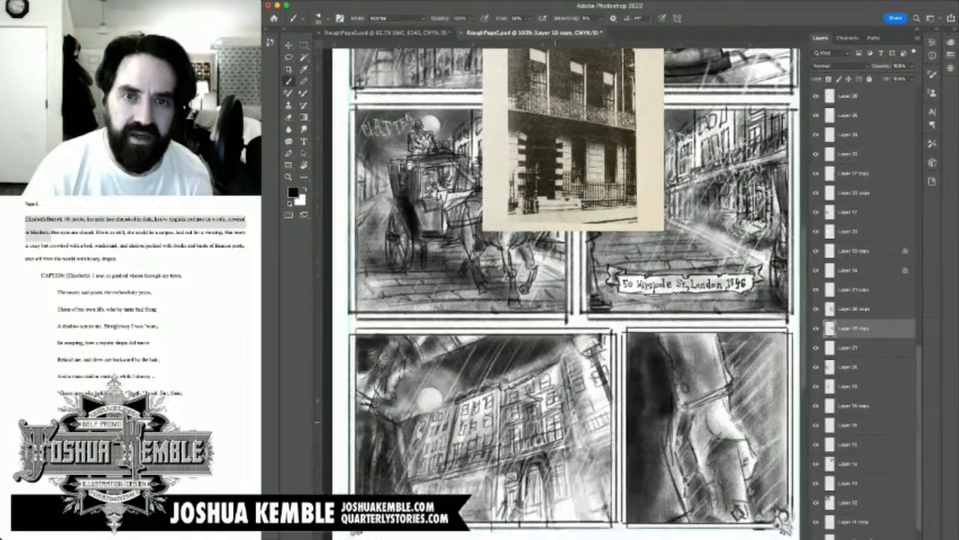
{"action": "scroll", "coordinate": [562, 293], "scroll_direction": "up", "scroll_amount": 3}
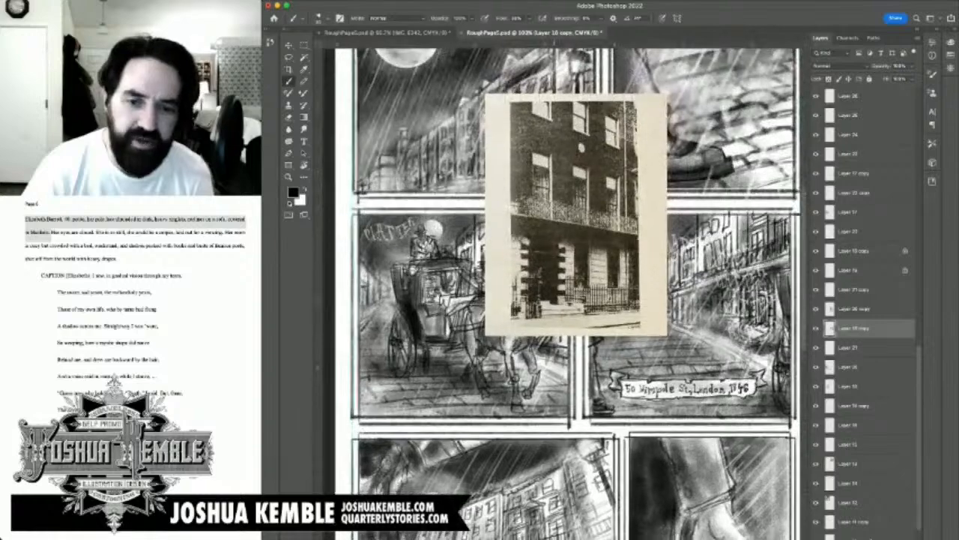
{"action": "scroll", "coordinate": [562, 292], "scroll_direction": "down", "scroll_amount": 3}
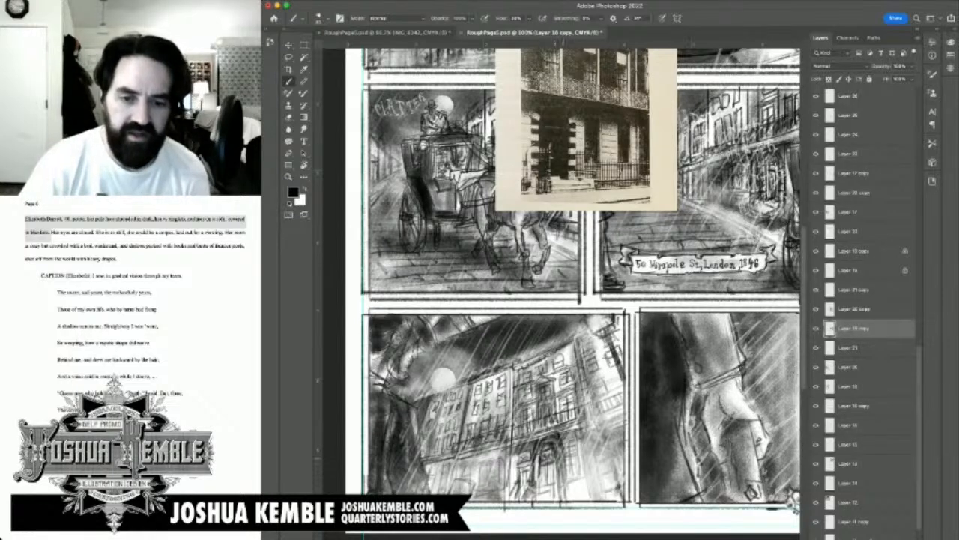
{"action": "key", "text": "e"}
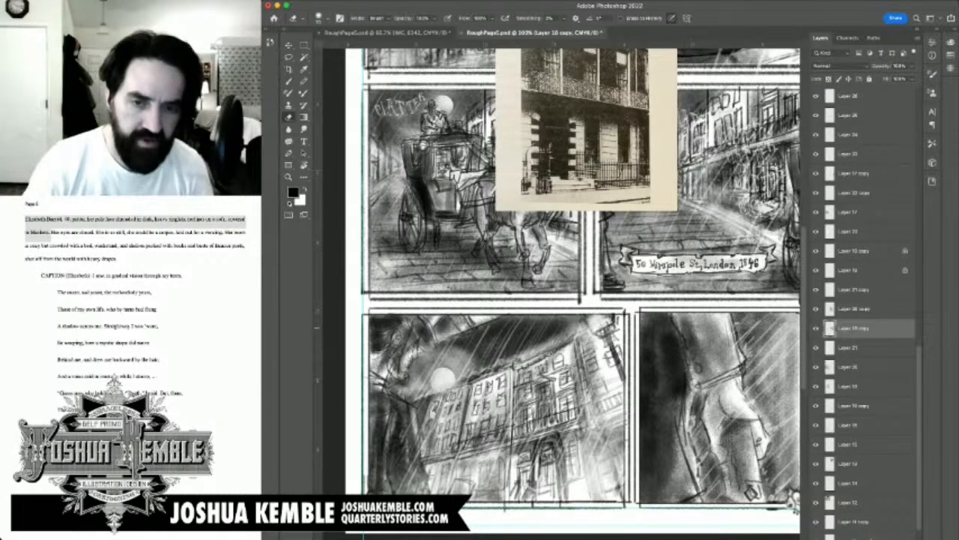
{"action": "key", "text": "b"}
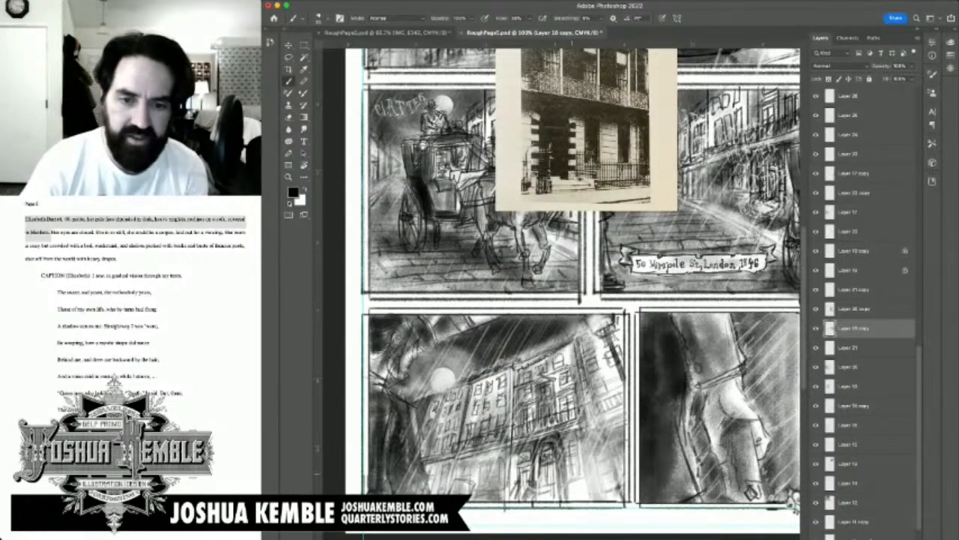
{"action": "mouse_move", "coordinate": [571, 448]}
{"action": "left_mouse_down"}
{"action": "mouse_move", "coordinate": [572, 478]}
{"action": "mouse_move", "coordinate": [587, 482]}
{"action": "left_mouse_up"}
{"action": "left_click_drag", "start_coordinate": [575, 440], "coordinate": [583, 477]}
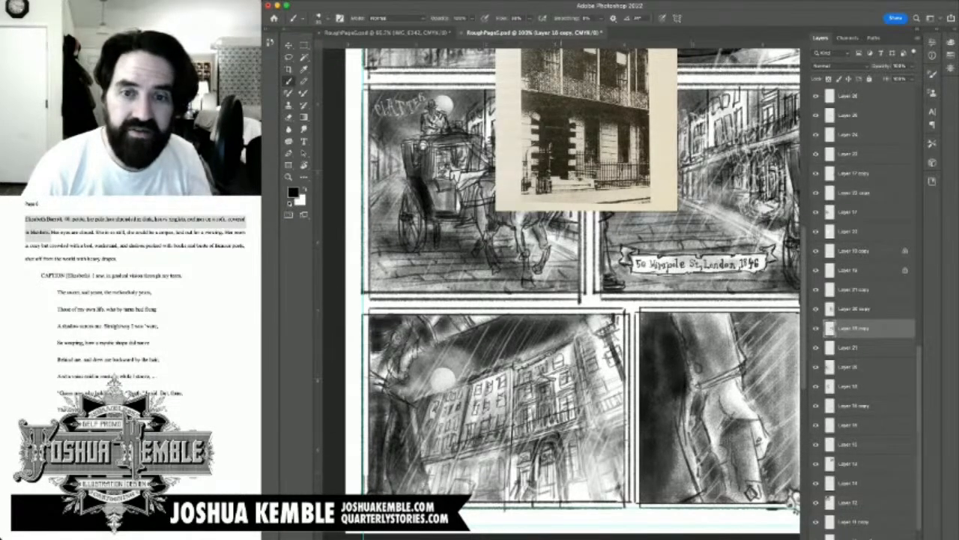
Step: Sketch entrance, window and street-level railing details across the fifth panel's main townhouse with the Brush
{"action": "mouse_move", "coordinate": [592, 194]}
{"action": "left_mouse_down"}
{"action": "mouse_move", "coordinate": [581, 315]}
{"action": "mouse_move", "coordinate": [589, 178]}
{"action": "left_mouse_up"}
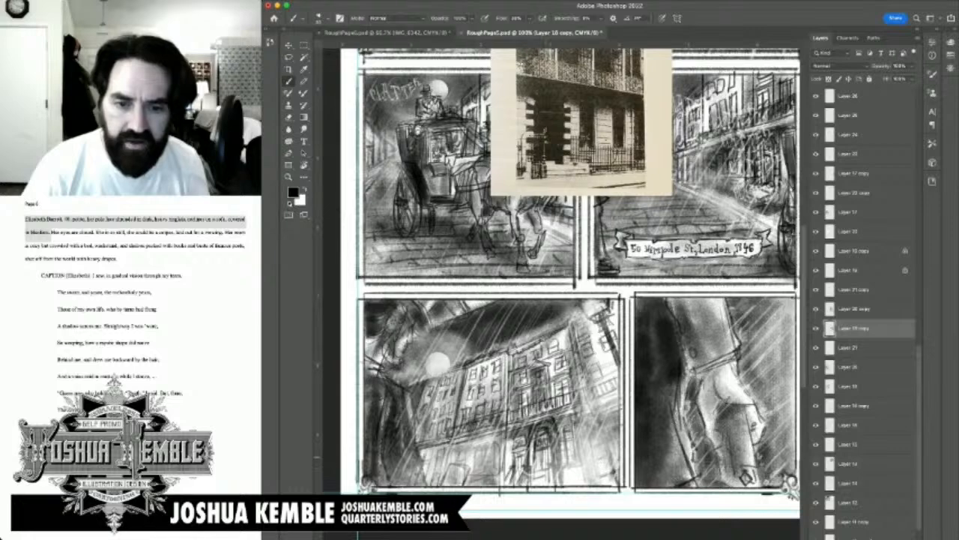
{"action": "mouse_move", "coordinate": [555, 472]}
{"action": "left_mouse_down"}
{"action": "mouse_move", "coordinate": [556, 493]}
{"action": "mouse_move", "coordinate": [482, 473]}
{"action": "mouse_move", "coordinate": [496, 474]}
{"action": "left_mouse_up"}
{"action": "left_click_drag", "start_coordinate": [543, 348], "coordinate": [535, 368]}
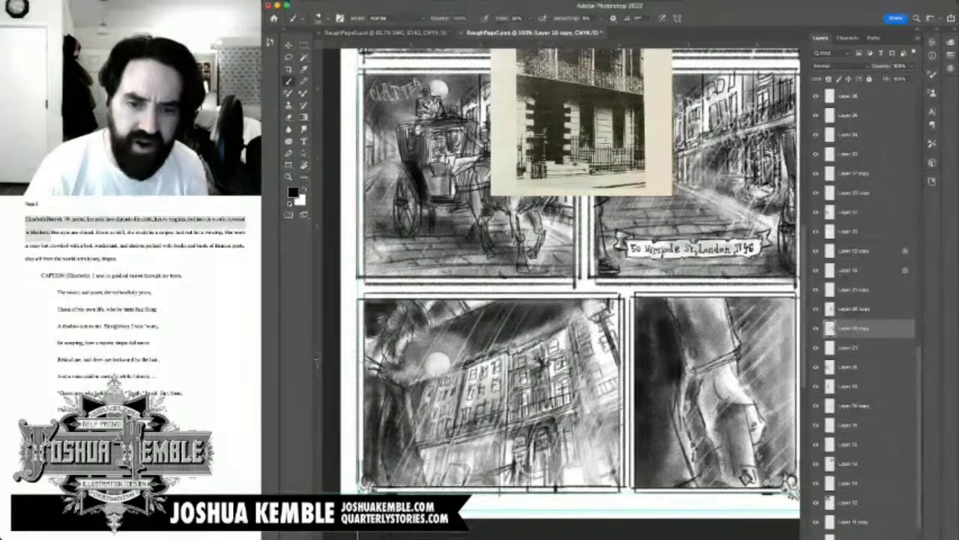
{"action": "left_click_drag", "start_coordinate": [541, 417], "coordinate": [541, 431]}
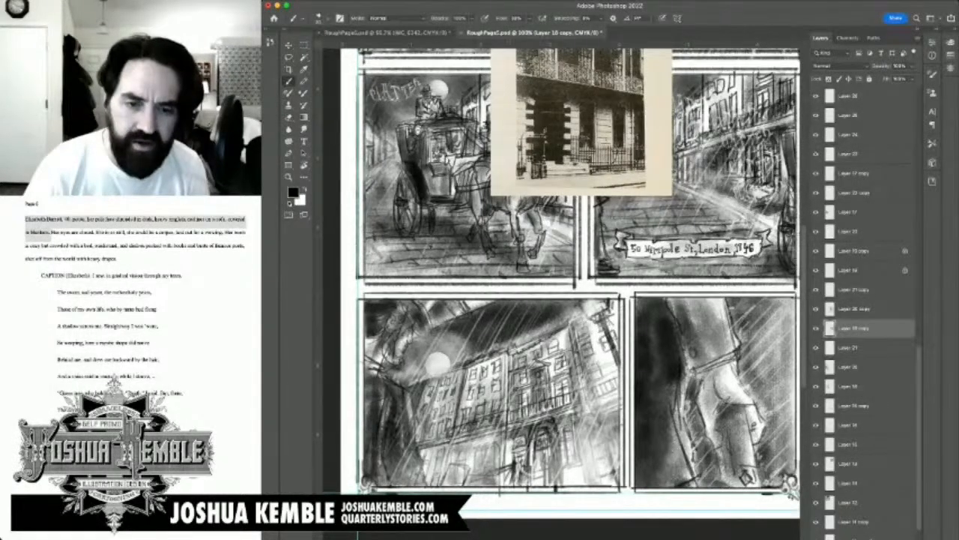
{"action": "mouse_move", "coordinate": [510, 473]}
{"action": "left_mouse_down"}
{"action": "mouse_move", "coordinate": [495, 478]}
{"action": "mouse_move", "coordinate": [509, 490]}
{"action": "left_mouse_up"}
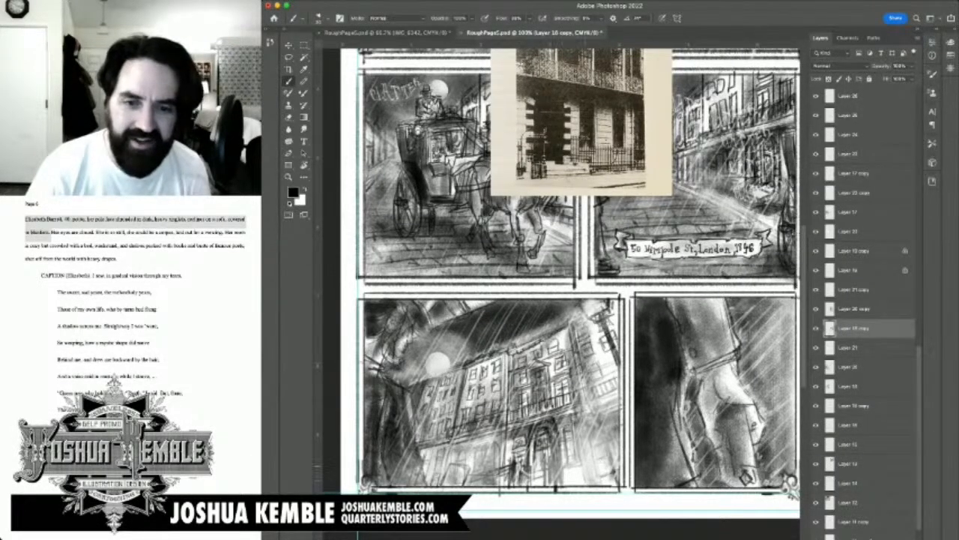
{"action": "mouse_move", "coordinate": [562, 460]}
{"action": "left_mouse_down"}
{"action": "mouse_move", "coordinate": [588, 453]}
{"action": "mouse_move", "coordinate": [567, 475]}
{"action": "mouse_move", "coordinate": [574, 490]}
{"action": "mouse_move", "coordinate": [599, 485]}
{"action": "left_mouse_up"}
{"action": "mouse_move", "coordinate": [601, 453]}
{"action": "left_mouse_down"}
{"action": "mouse_move", "coordinate": [605, 478]}
{"action": "mouse_move", "coordinate": [613, 462]}
{"action": "left_mouse_up"}
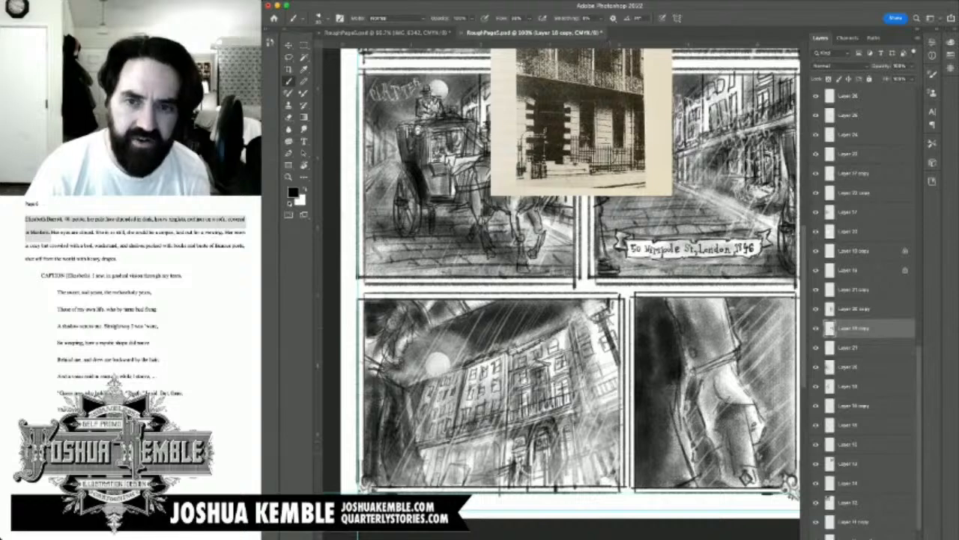
Step: Add short brush strokes to the ground-floor facades above the Wimpole Street banner in the fourth panel
{"action": "mouse_move", "coordinate": [479, 473]}
{"action": "left_mouse_down"}
{"action": "mouse_move", "coordinate": [510, 480]}
{"action": "mouse_move", "coordinate": [434, 522]}
{"action": "left_mouse_up"}
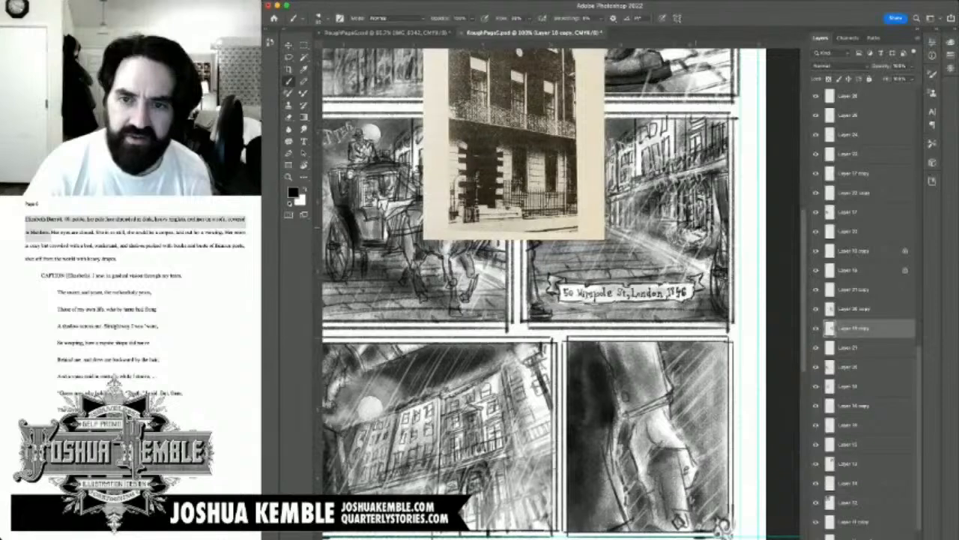
{"action": "mouse_move", "coordinate": [699, 221]}
{"action": "left_mouse_down"}
{"action": "mouse_move", "coordinate": [699, 243]}
{"action": "mouse_move", "coordinate": [709, 236]}
{"action": "mouse_move", "coordinate": [683, 225]}
{"action": "mouse_move", "coordinate": [674, 233]}
{"action": "left_mouse_up"}
{"action": "mouse_move", "coordinate": [680, 218]}
{"action": "left_mouse_down"}
{"action": "mouse_move", "coordinate": [688, 222]}
{"action": "mouse_move", "coordinate": [676, 236]}
{"action": "mouse_move", "coordinate": [683, 235]}
{"action": "left_mouse_up"}
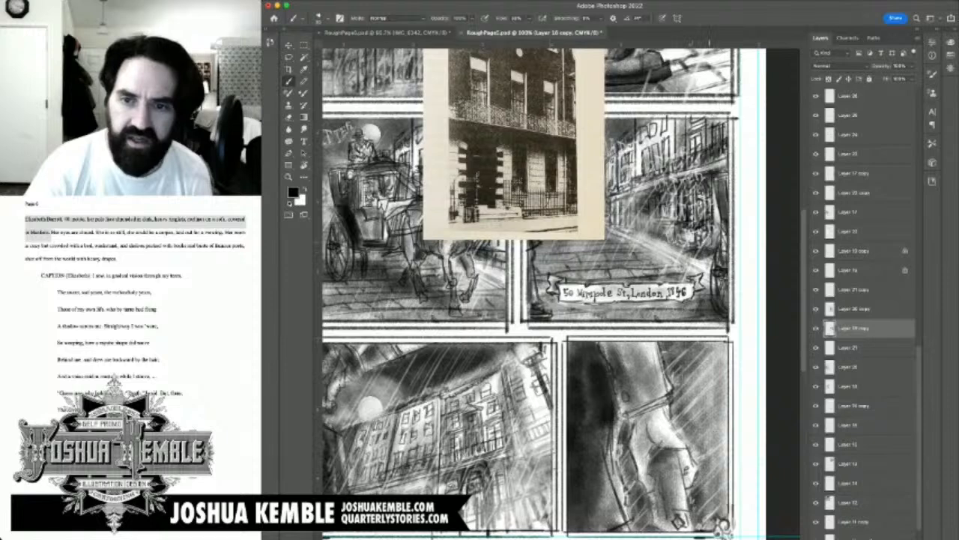
{"action": "mouse_move", "coordinate": [684, 233]}
{"action": "left_mouse_down"}
{"action": "mouse_move", "coordinate": [718, 248]}
{"action": "mouse_move", "coordinate": [703, 249]}
{"action": "mouse_move", "coordinate": [712, 244]}
{"action": "mouse_move", "coordinate": [711, 272]}
{"action": "left_mouse_up"}
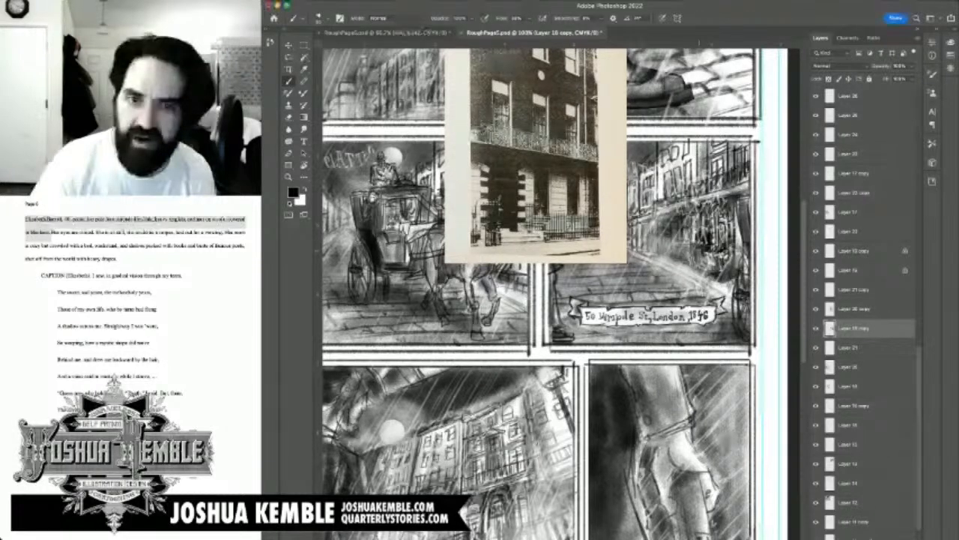
Step: Darken and define the arch and columns of the fifth panel's townhouse doorway with close-up brush strokes
{"action": "scroll", "coordinate": [862, 300], "scroll_direction": "up", "scroll_amount": 10}
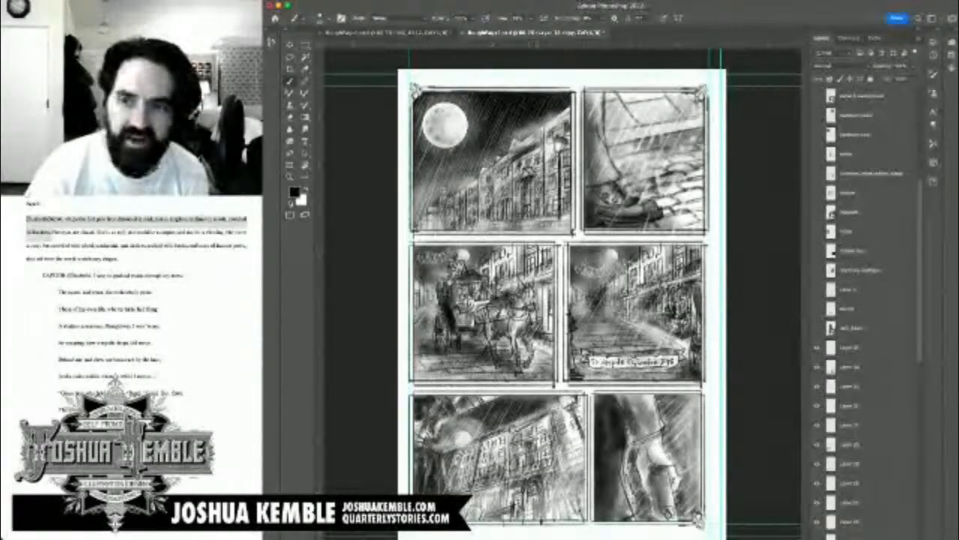
{"action": "left_click", "coordinate": [536, 495], "text": "super"}
{"action": "left_click", "coordinate": [536, 496], "text": "super"}
{"action": "left_click_drag", "start_coordinate": [535, 496], "coordinate": [550, 251]}
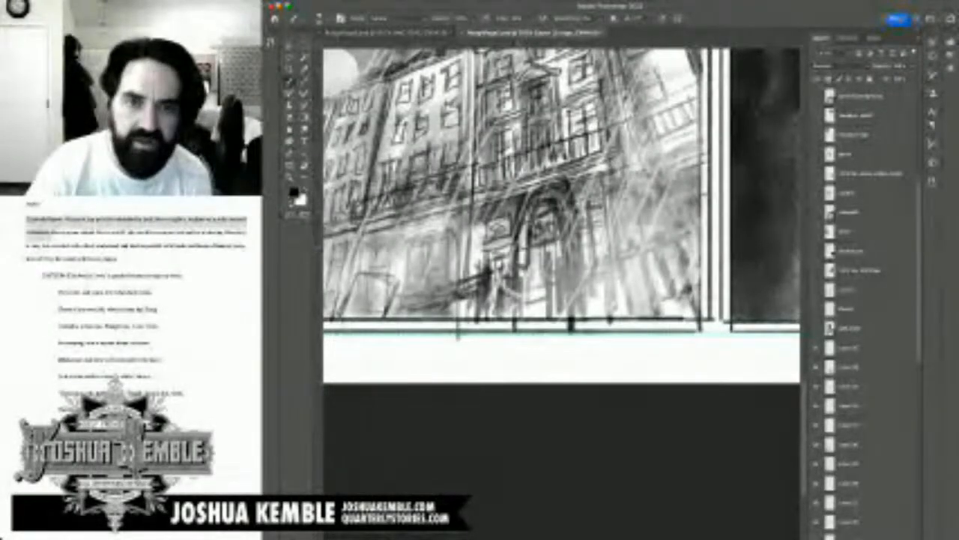
{"action": "mouse_move", "coordinate": [527, 242]}
{"action": "left_mouse_down"}
{"action": "mouse_move", "coordinate": [518, 254]}
{"action": "mouse_move", "coordinate": [522, 232]}
{"action": "left_mouse_up"}
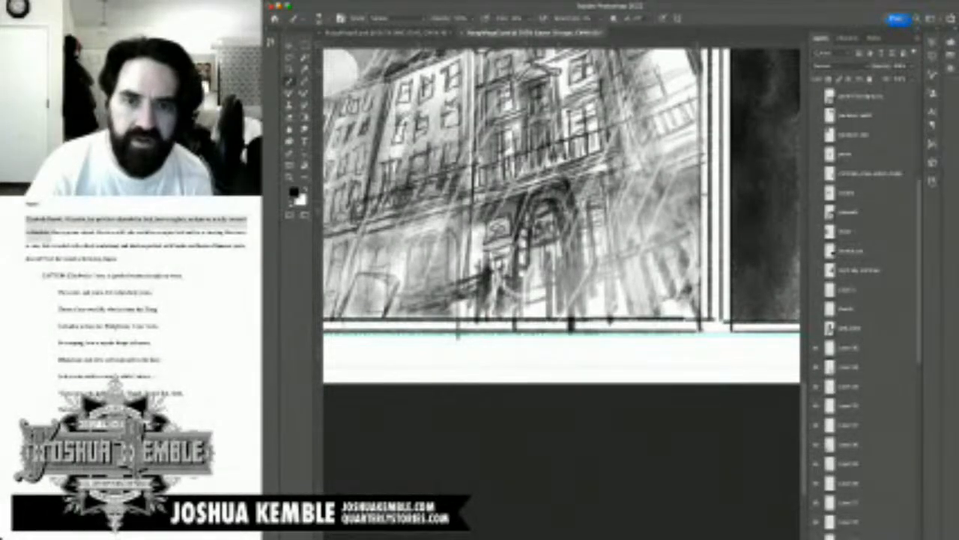
{"action": "left_click_drag", "start_coordinate": [550, 188], "coordinate": [559, 199]}
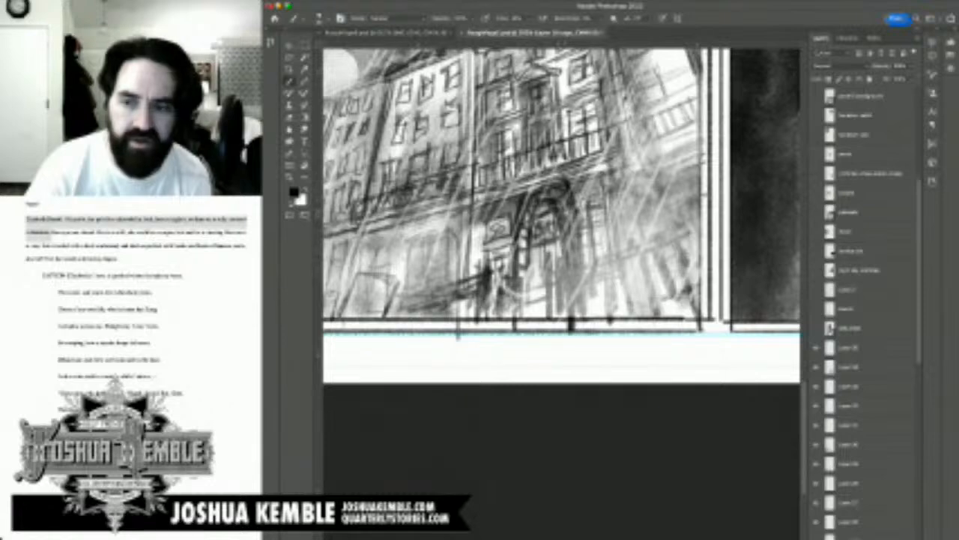
{"action": "left_click_drag", "start_coordinate": [524, 266], "coordinate": [521, 277]}
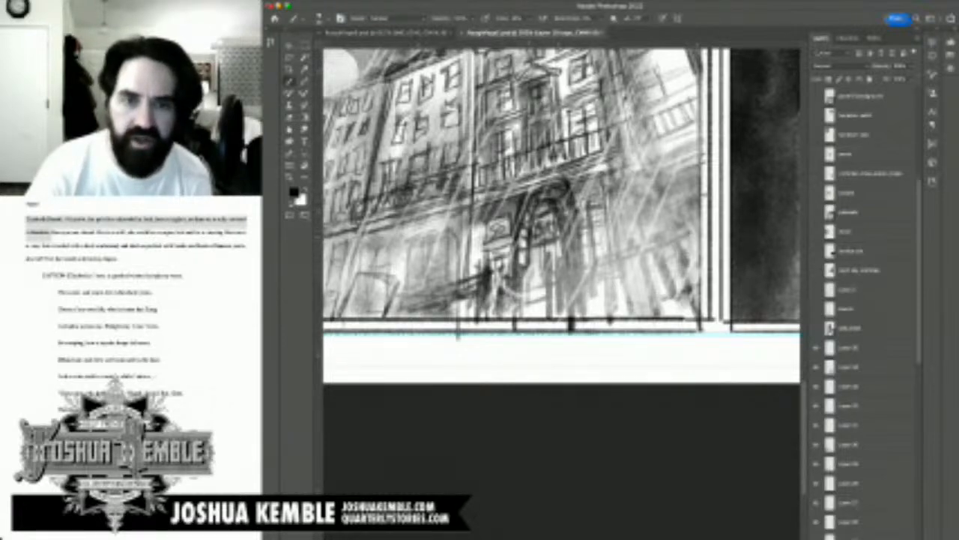
{"action": "mouse_move", "coordinate": [526, 235]}
{"action": "left_mouse_down"}
{"action": "mouse_move", "coordinate": [518, 247]}
{"action": "mouse_move", "coordinate": [523, 225]}
{"action": "left_mouse_up"}
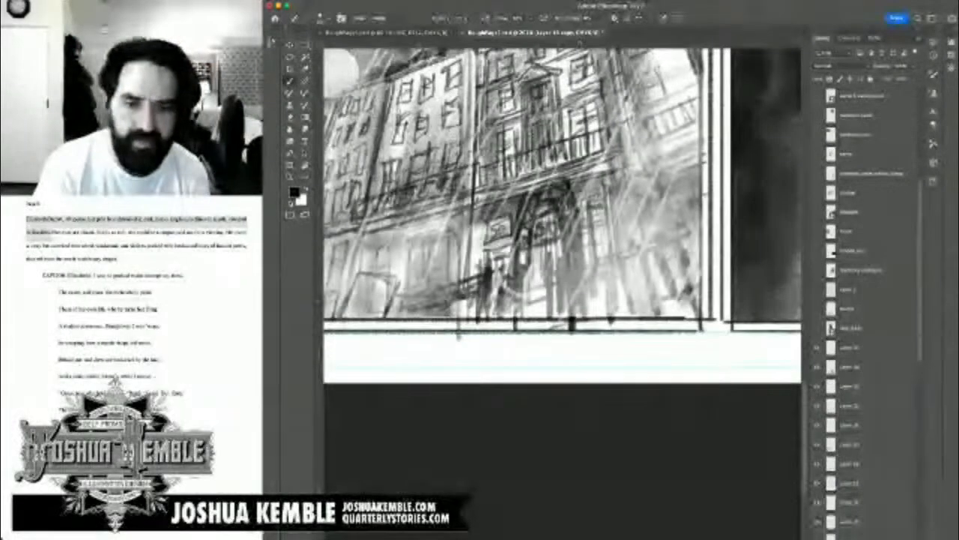
Step: Review the whole page 5, save it, and close its document to return to page 6
{"action": "key", "text": "super+0"}
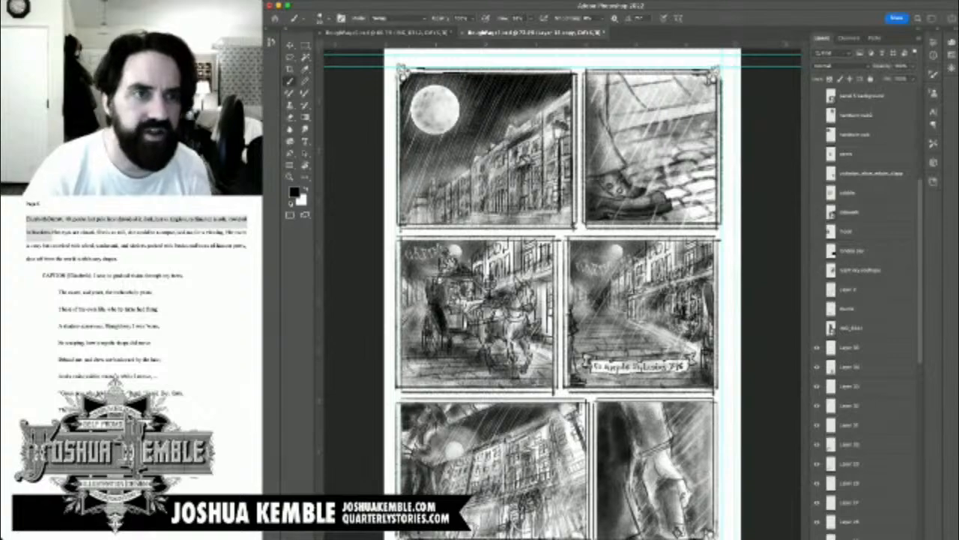
{"action": "key", "text": "super+s"}
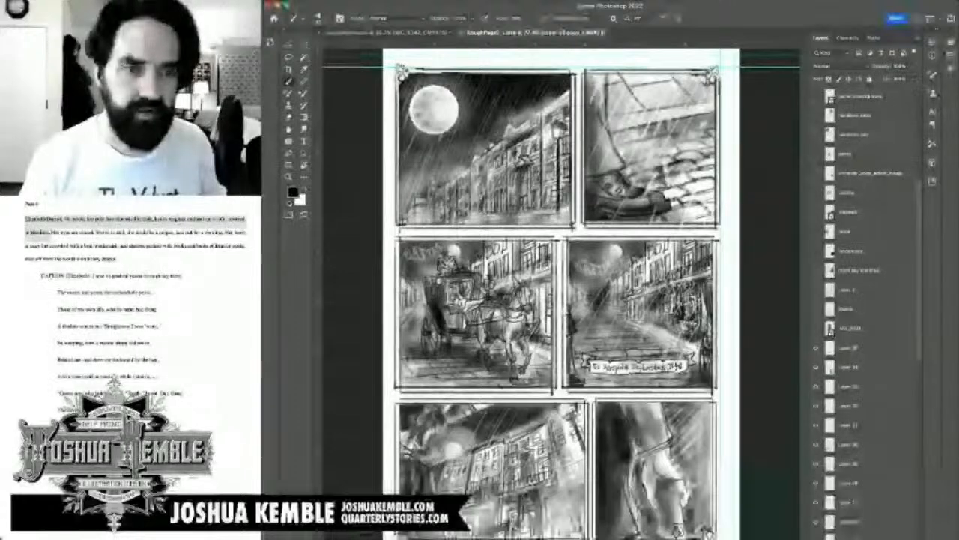
{"action": "key", "text": "super+w"}
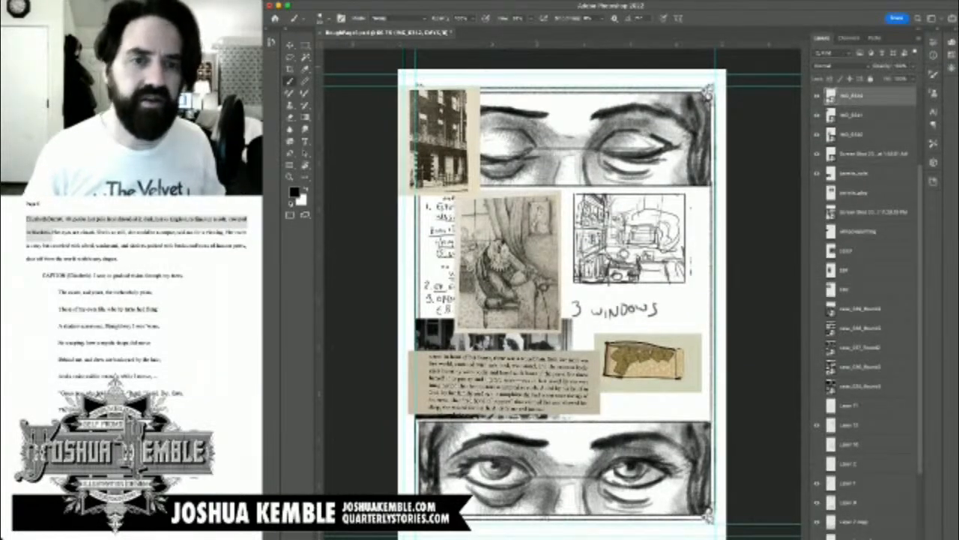
Step: Frame the seated-figure engraving with a marquee, and toggle the townhouse photo to check the closed-eyes panel beneath it
{"action": "key", "text": "m"}
{"action": "left_click_drag", "start_coordinate": [457, 204], "coordinate": [560, 330]}
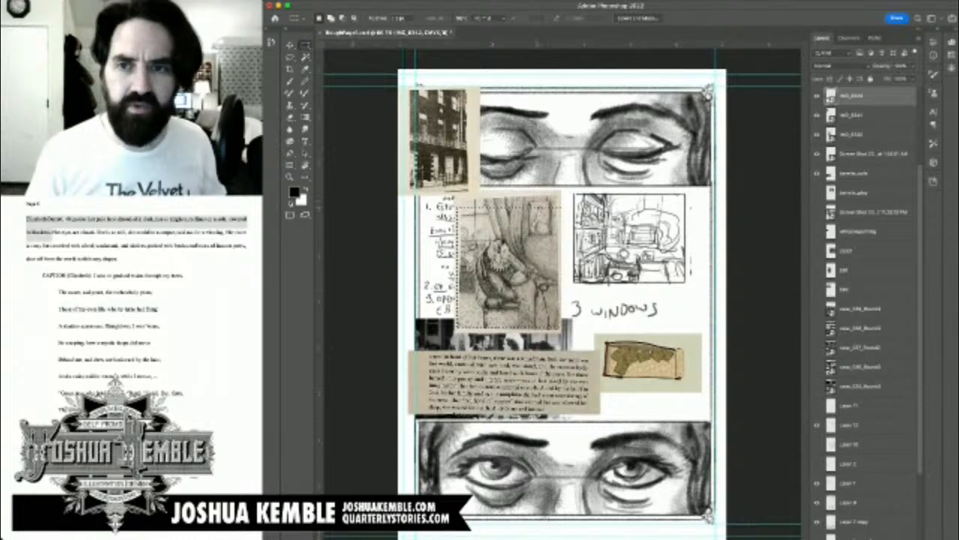
{"action": "left_click", "coordinate": [817, 115]}
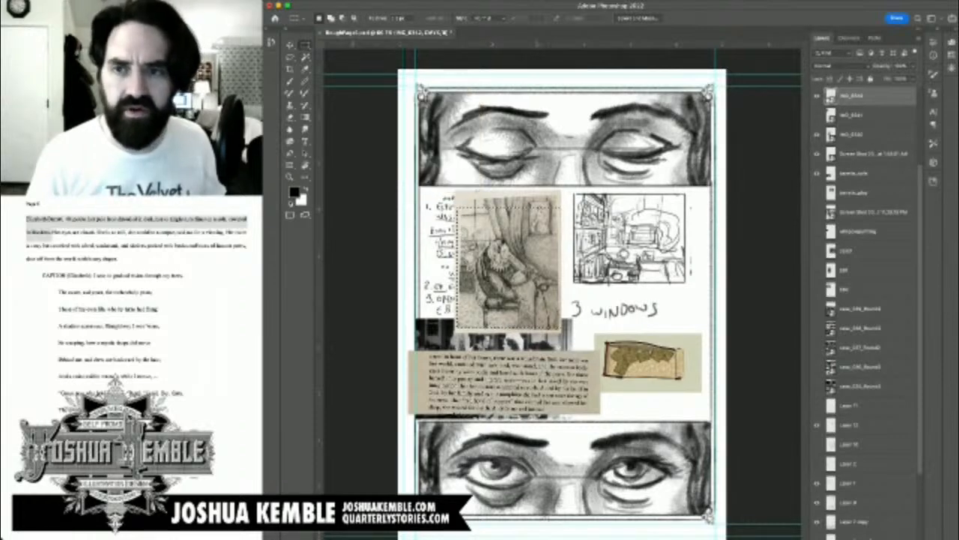
{"action": "left_click", "coordinate": [817, 116]}
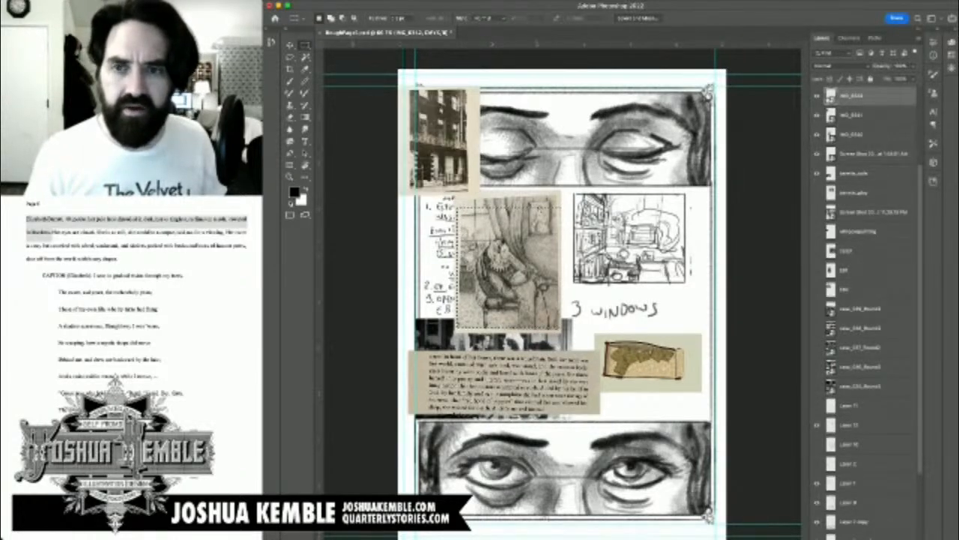
{"action": "left_click", "coordinate": [817, 116]}
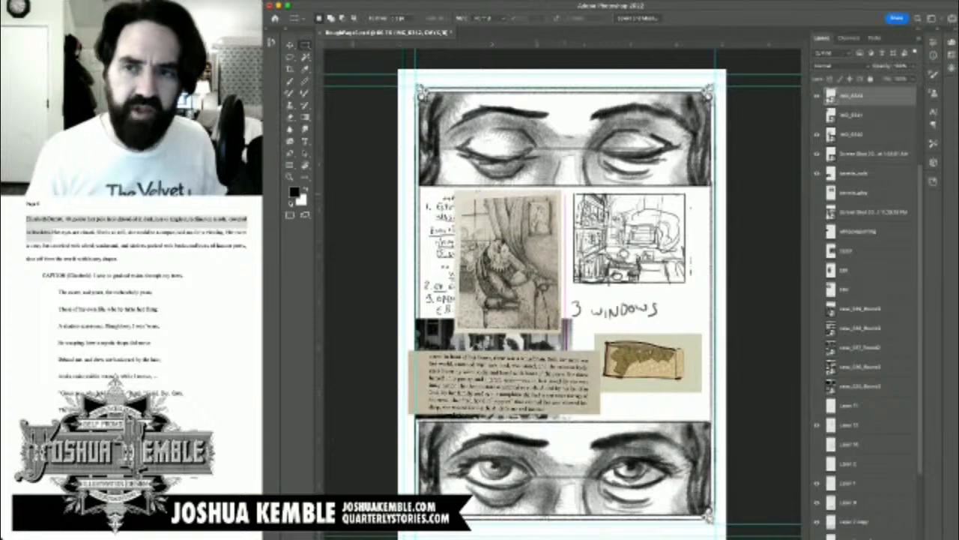
{"action": "left_click", "coordinate": [817, 115]}
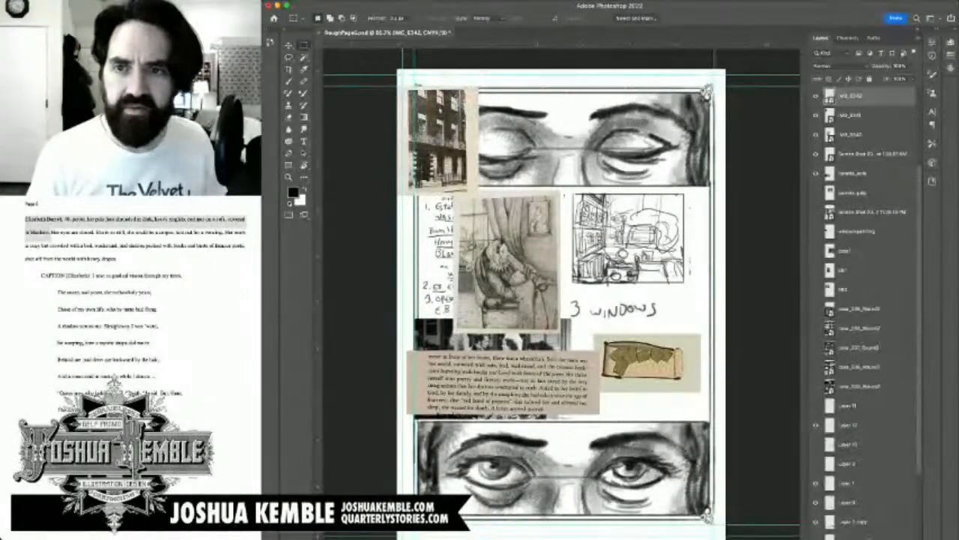
{"action": "left_click", "coordinate": [817, 116]}
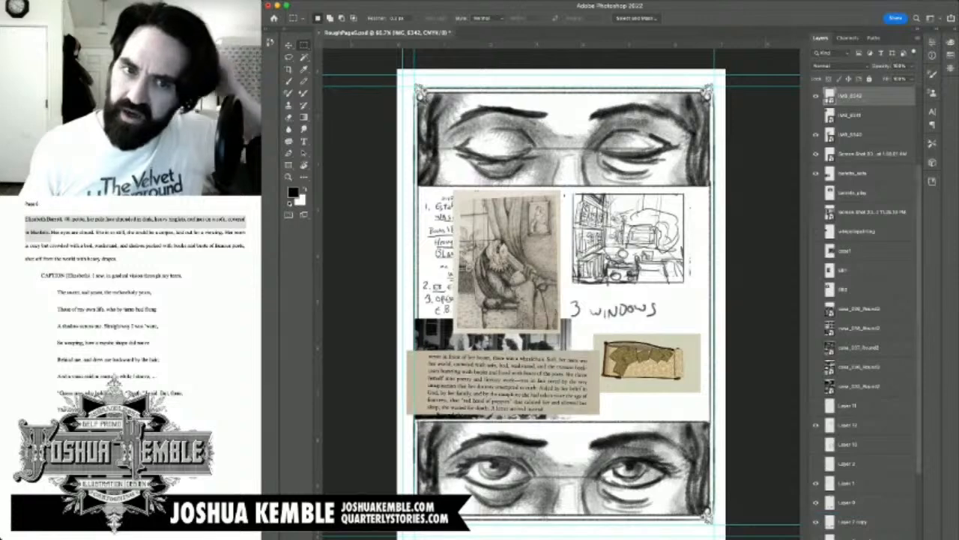
Step: Look through the layer stack, select the townhouse photo's layer, and make the photo visible
{"action": "scroll", "coordinate": [866, 299], "scroll_direction": "down", "scroll_amount": 1}
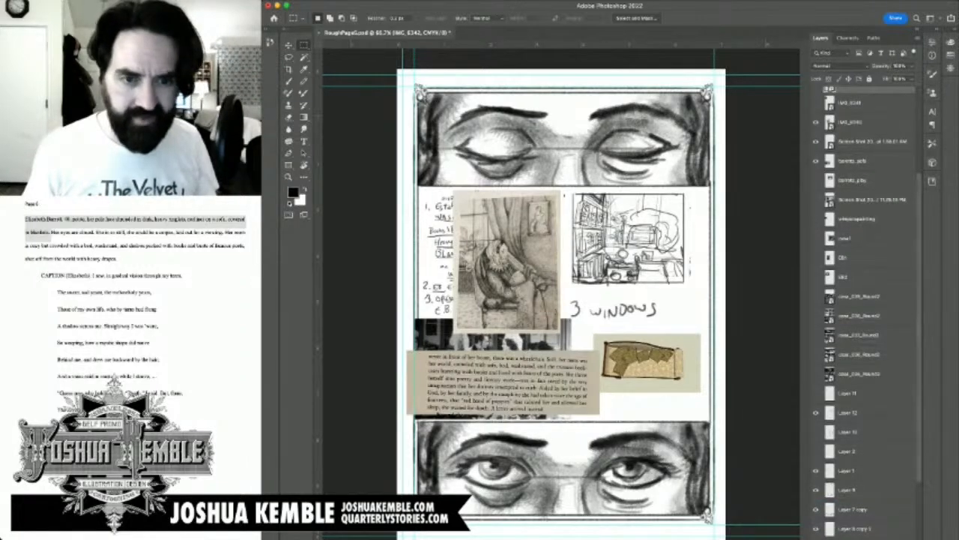
{"action": "scroll", "coordinate": [866, 299], "scroll_direction": "down", "scroll_amount": 3}
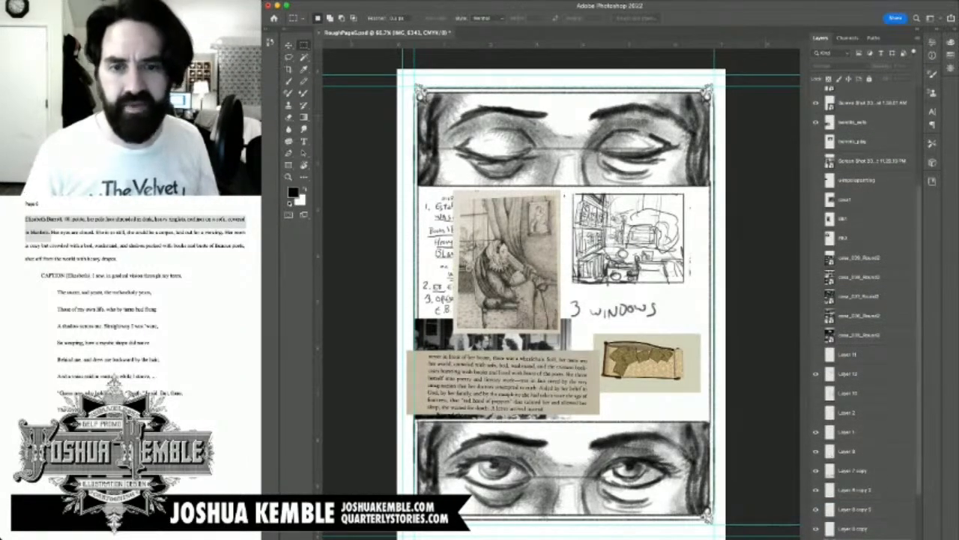
{"action": "scroll", "coordinate": [866, 300], "scroll_direction": "up", "scroll_amount": 4}
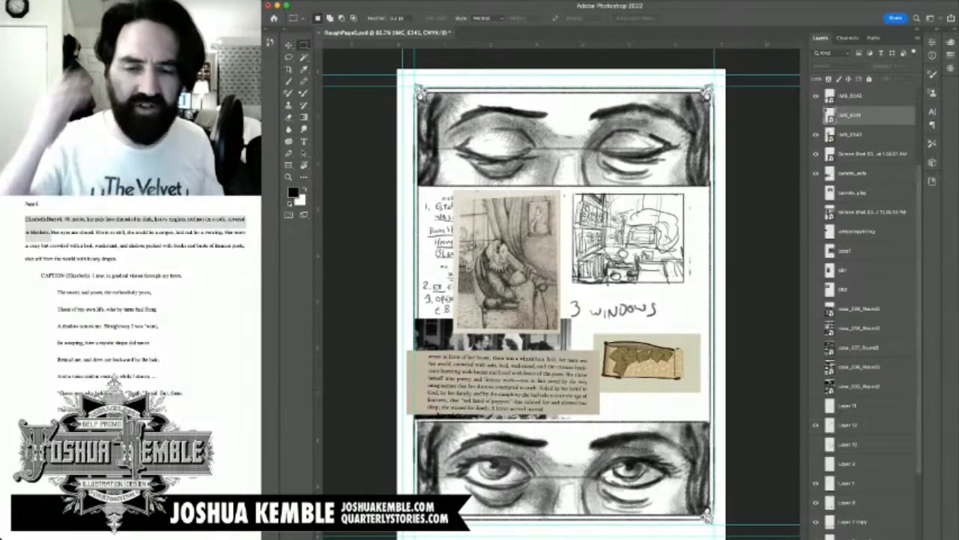
{"action": "left_click", "coordinate": [816, 115]}
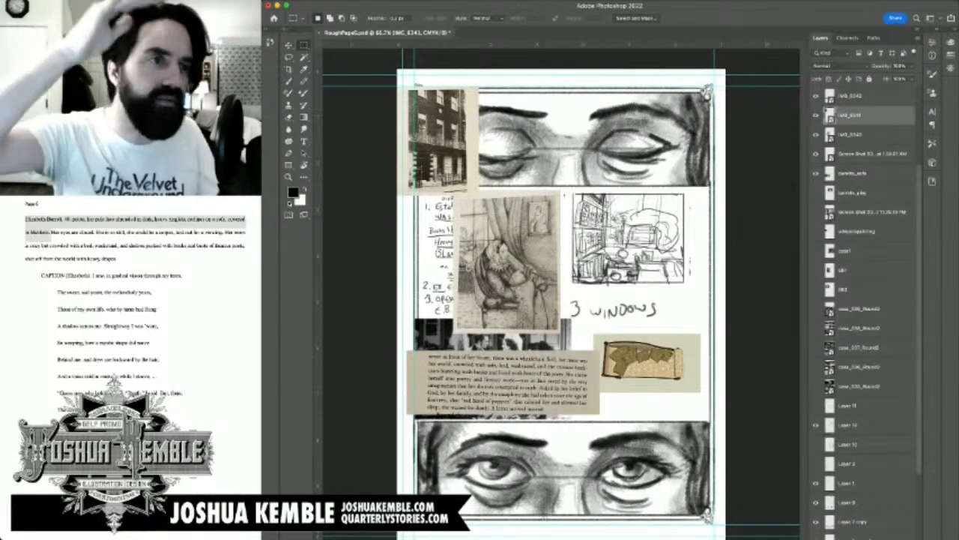
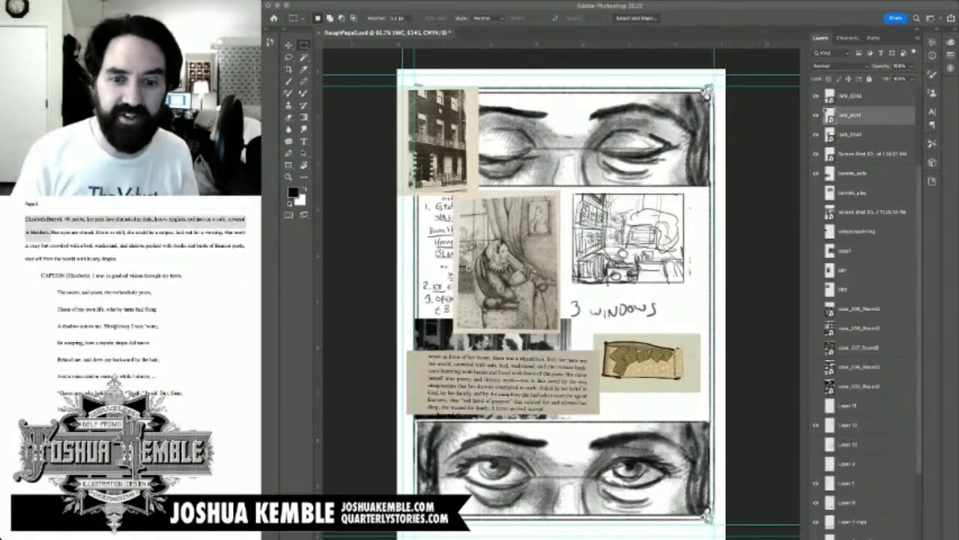
Step: Marquee-select the furniture in the middle of the room sketch, and select Layer 12 after toggling its visibility to check it
{"action": "left_click", "coordinate": [599, 345]}
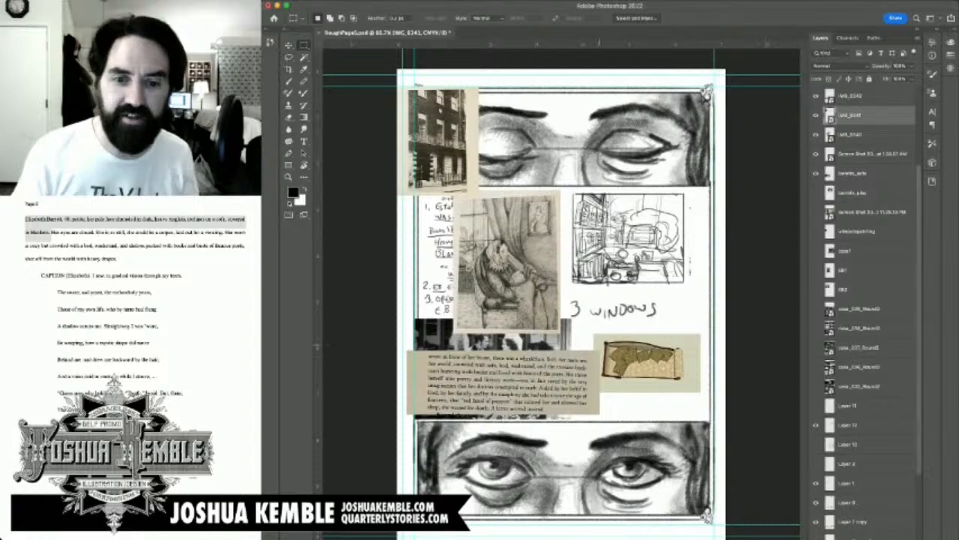
{"action": "mouse_move", "coordinate": [599, 337]}
{"action": "left_mouse_down"}
{"action": "mouse_move", "coordinate": [695, 393]}
{"action": "mouse_move", "coordinate": [696, 383]}
{"action": "left_mouse_up"}
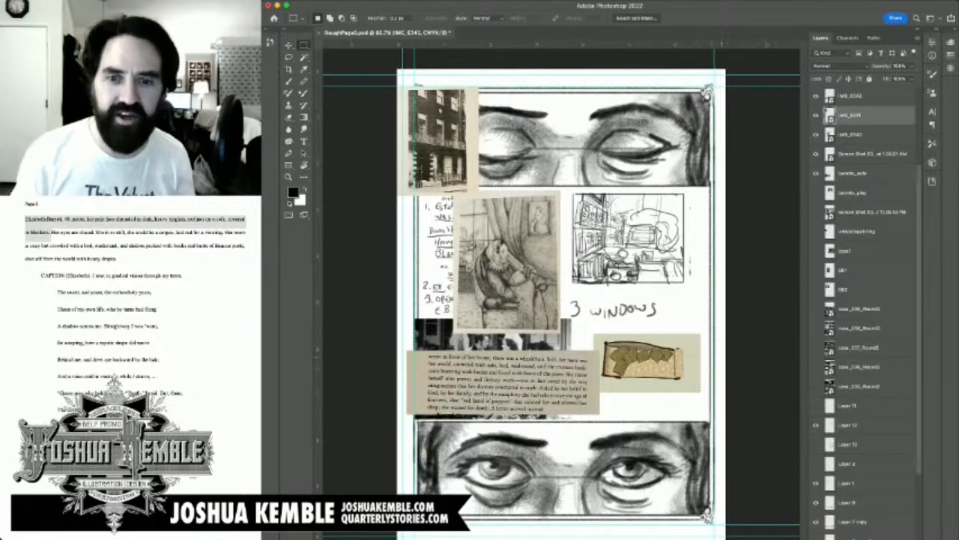
{"action": "key", "text": "super+plus"}
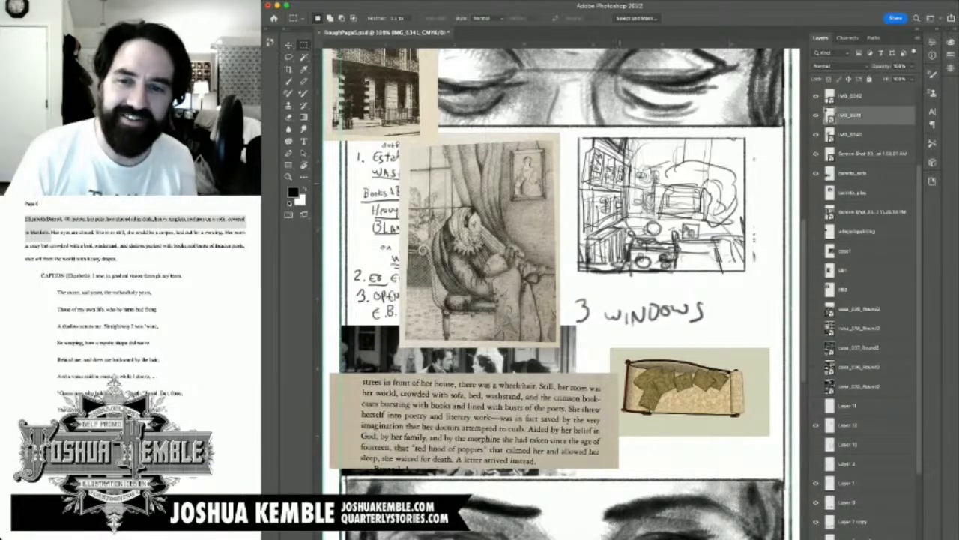
{"action": "mouse_move", "coordinate": [624, 186]}
{"action": "left_mouse_down"}
{"action": "mouse_move", "coordinate": [680, 214]}
{"action": "mouse_move", "coordinate": [730, 221]}
{"action": "left_mouse_up"}
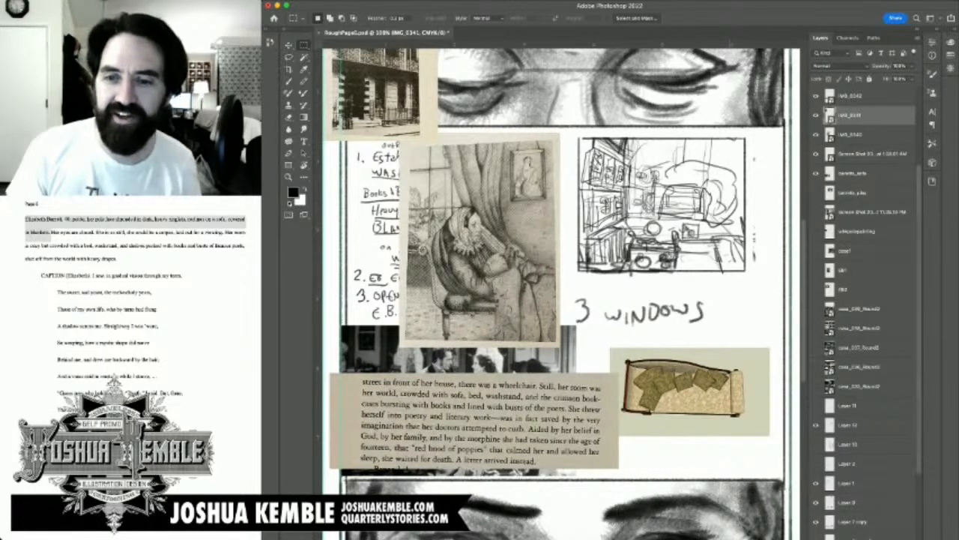
{"action": "scroll", "coordinate": [865, 300], "scroll_direction": "down", "scroll_amount": 5}
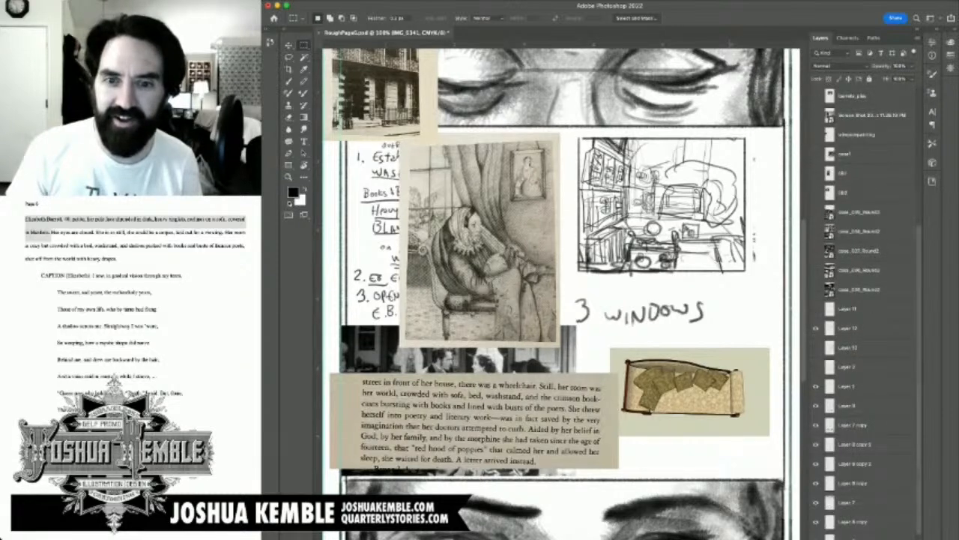
{"action": "left_click", "coordinate": [816, 329]}
{"action": "left_click", "coordinate": [816, 329]}
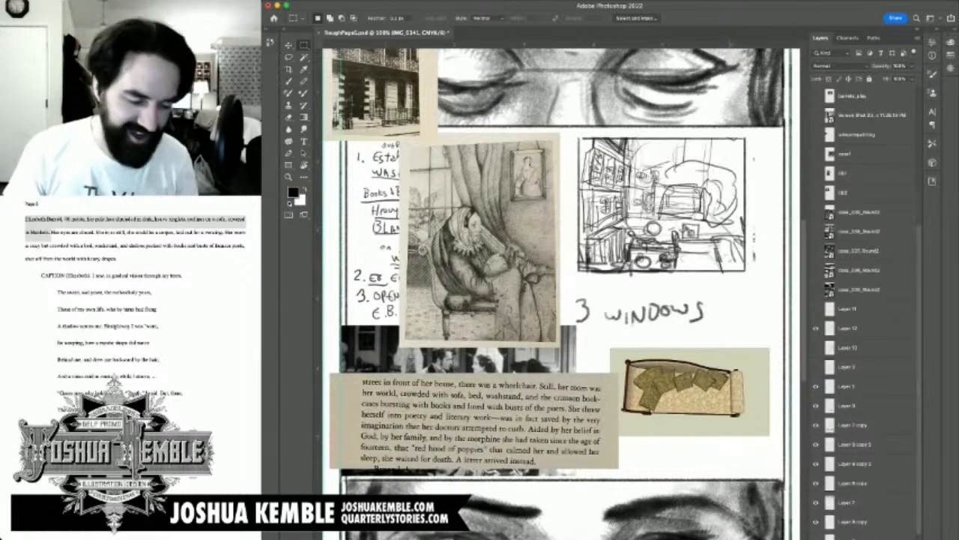
{"action": "left_click", "coordinate": [849, 328]}
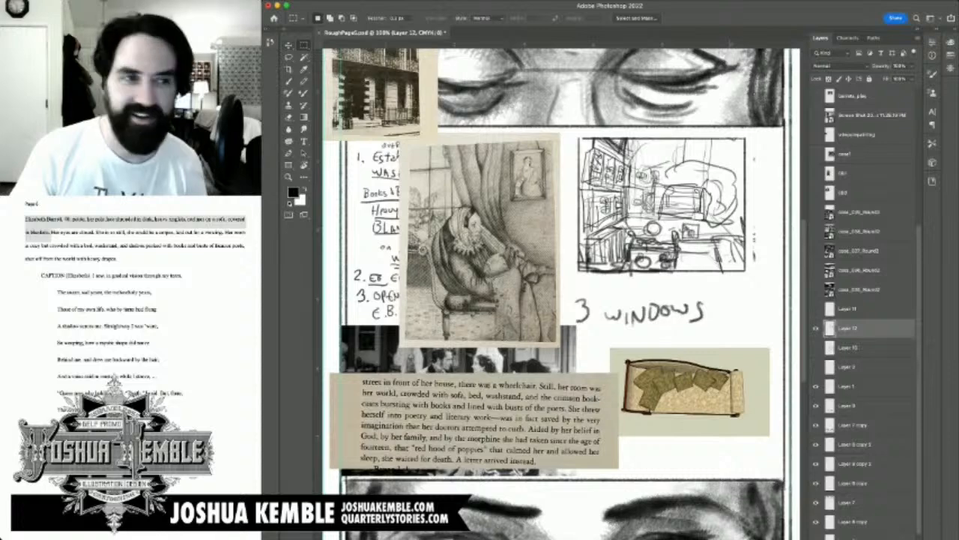
Step: Flip the selected furniture in place within the room sketch, apply the transform, and deselect it
{"action": "key", "text": "l"}
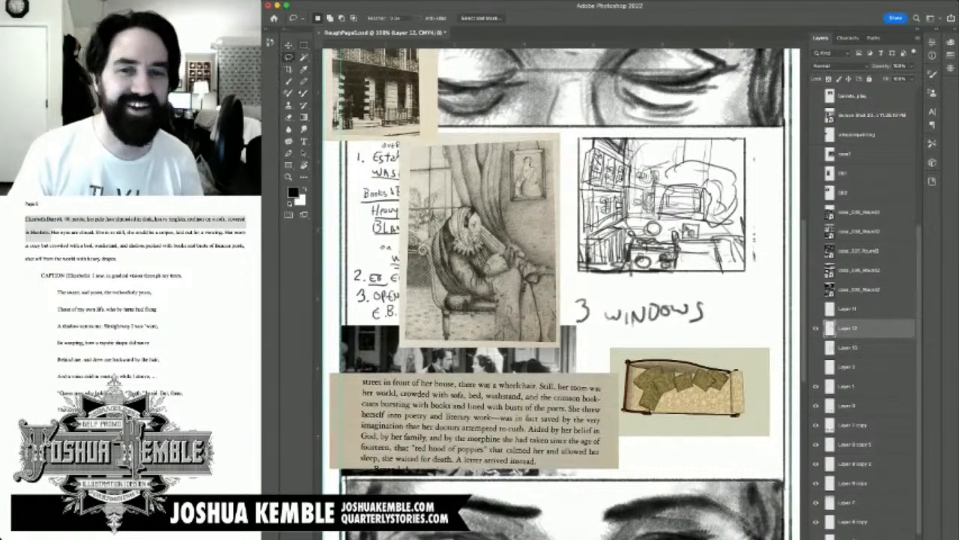
{"action": "key", "text": "m"}
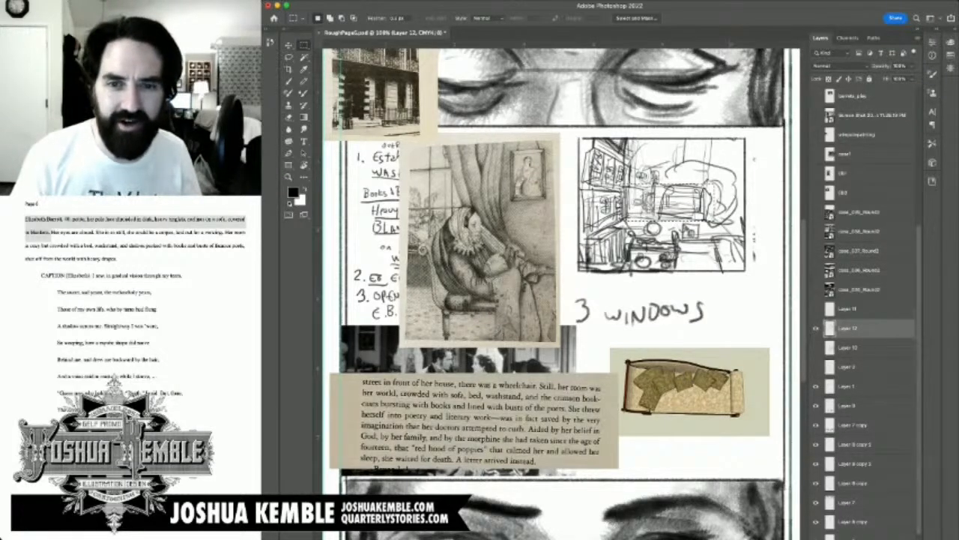
{"action": "key", "text": "v"}
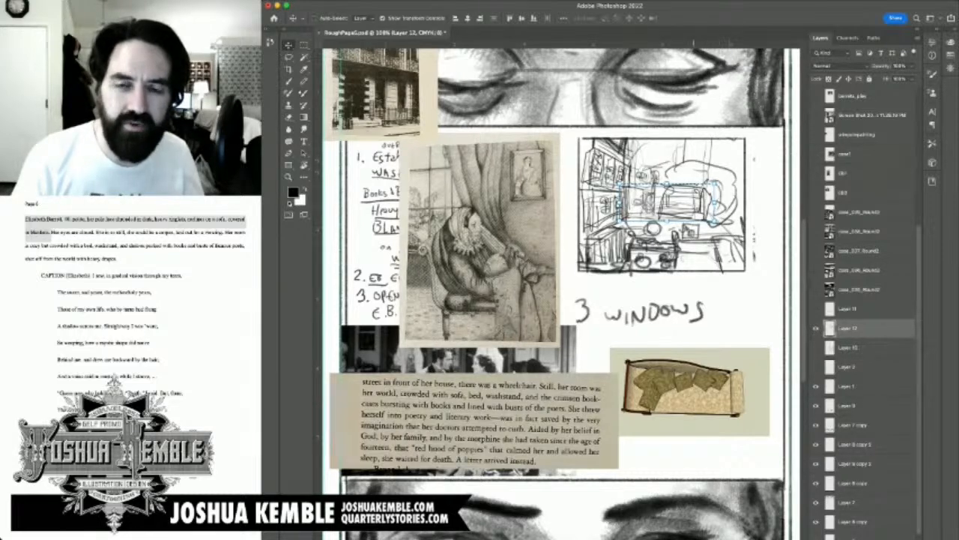
{"action": "mouse_move", "coordinate": [721, 180]}
{"action": "left_mouse_down"}
{"action": "mouse_move", "coordinate": [697, 154]}
{"action": "mouse_move", "coordinate": [648, 148]}
{"action": "mouse_move", "coordinate": [617, 179]}
{"action": "mouse_move", "coordinate": [614, 225]}
{"action": "left_mouse_up"}
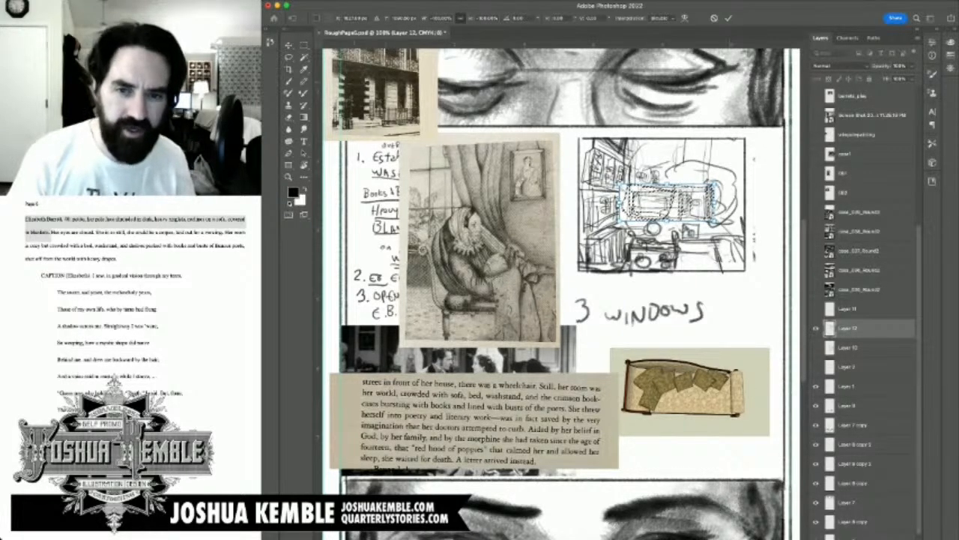
{"action": "key", "text": "Return"}
{"action": "key", "text": "super+d"}
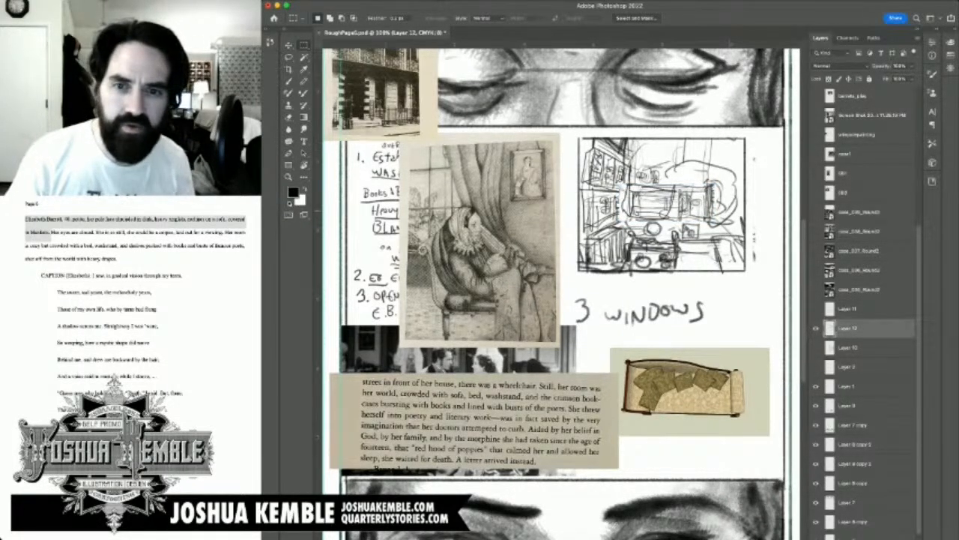
Step: Sketch a bookshelf in the near right corner of the room sketch, erasing its upper edge and redrawing it with books
{"action": "key", "text": "b"}
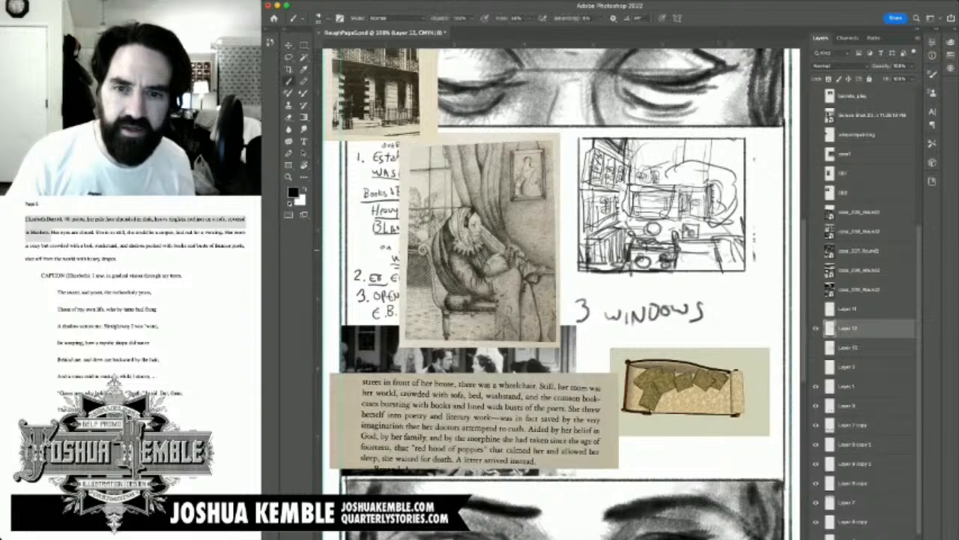
{"action": "mouse_move", "coordinate": [717, 245]}
{"action": "left_mouse_down"}
{"action": "mouse_move", "coordinate": [723, 275]}
{"action": "mouse_move", "coordinate": [736, 242]}
{"action": "mouse_move", "coordinate": [745, 242]}
{"action": "mouse_move", "coordinate": [740, 269]}
{"action": "mouse_move", "coordinate": [737, 256]}
{"action": "mouse_move", "coordinate": [753, 262]}
{"action": "left_mouse_up"}
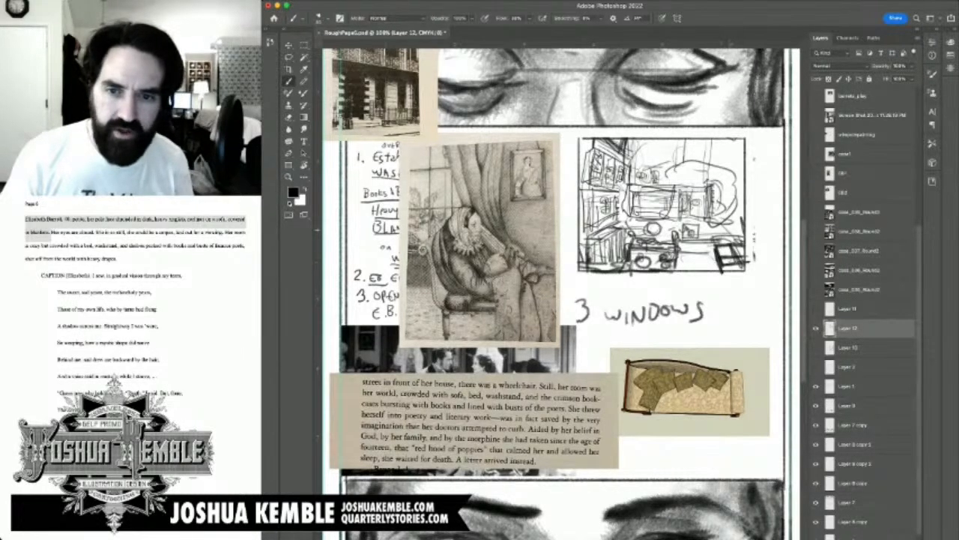
{"action": "key", "text": "e"}
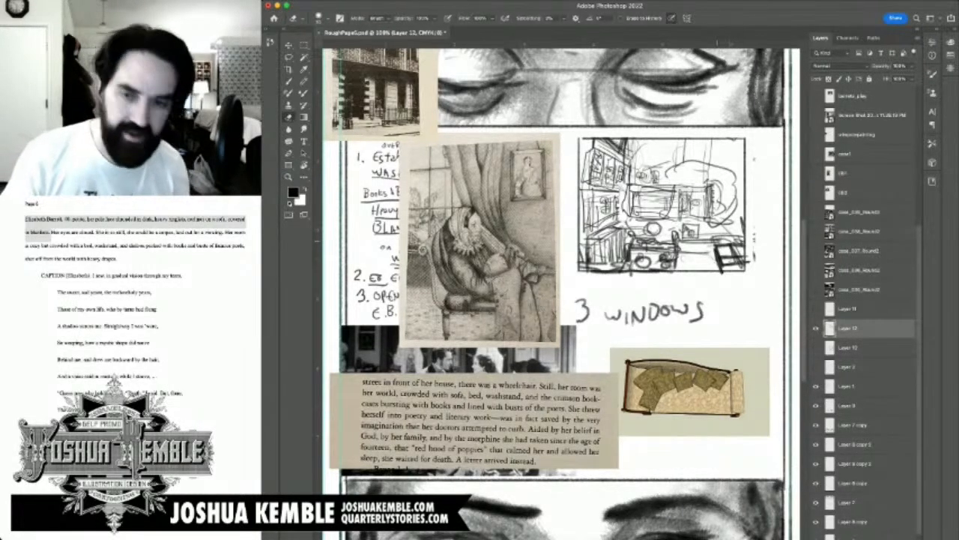
{"action": "mouse_move", "coordinate": [716, 240]}
{"action": "left_mouse_down"}
{"action": "mouse_move", "coordinate": [728, 262]}
{"action": "mouse_move", "coordinate": [744, 266]}
{"action": "mouse_move", "coordinate": [733, 249]}
{"action": "mouse_move", "coordinate": [717, 263]}
{"action": "mouse_move", "coordinate": [735, 268]}
{"action": "mouse_move", "coordinate": [730, 245]}
{"action": "mouse_move", "coordinate": [742, 263]}
{"action": "mouse_move", "coordinate": [737, 240]}
{"action": "mouse_move", "coordinate": [748, 251]}
{"action": "mouse_move", "coordinate": [738, 242]}
{"action": "left_mouse_up"}
{"action": "key", "text": "b"}
{"action": "mouse_move", "coordinate": [729, 236]}
{"action": "left_mouse_down"}
{"action": "mouse_move", "coordinate": [743, 254]}
{"action": "mouse_move", "coordinate": [731, 235]}
{"action": "mouse_move", "coordinate": [713, 233]}
{"action": "mouse_move", "coordinate": [745, 234]}
{"action": "left_mouse_up"}
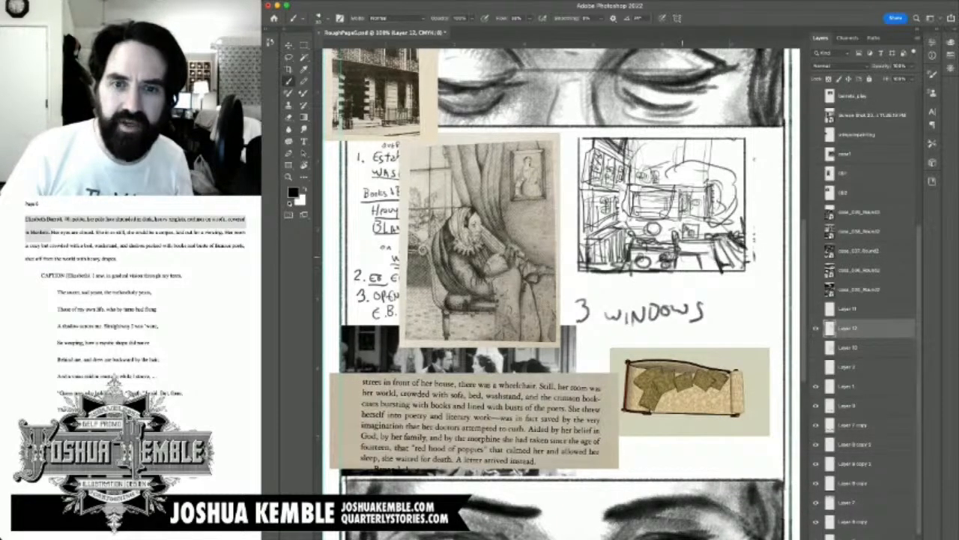
Step: Erase the clutter along the front edge of the room sketch, right of centre, and redraw it as a row of upright books
{"action": "key", "text": "e"}
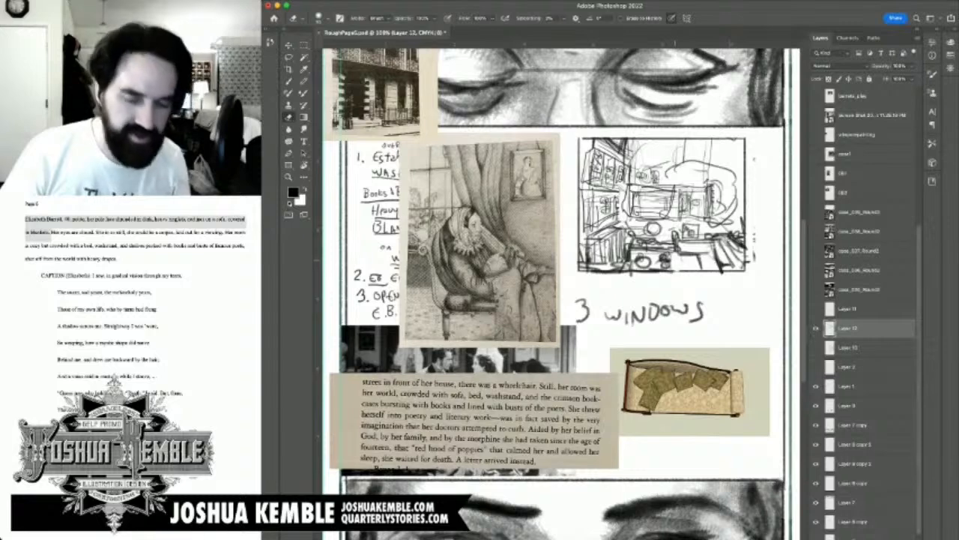
{"action": "mouse_move", "coordinate": [676, 255]}
{"action": "left_mouse_down"}
{"action": "mouse_move", "coordinate": [676, 245]}
{"action": "mouse_move", "coordinate": [672, 262]}
{"action": "mouse_move", "coordinate": [675, 230]}
{"action": "mouse_move", "coordinate": [668, 241]}
{"action": "left_mouse_up"}
{"action": "key", "text": "b"}
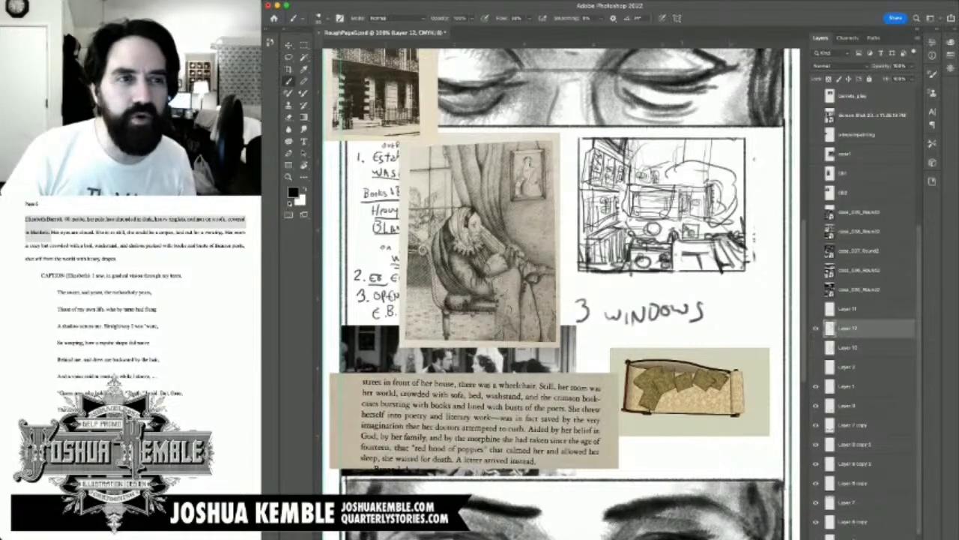
{"action": "left_click_drag", "start_coordinate": [672, 253], "coordinate": [687, 257]}
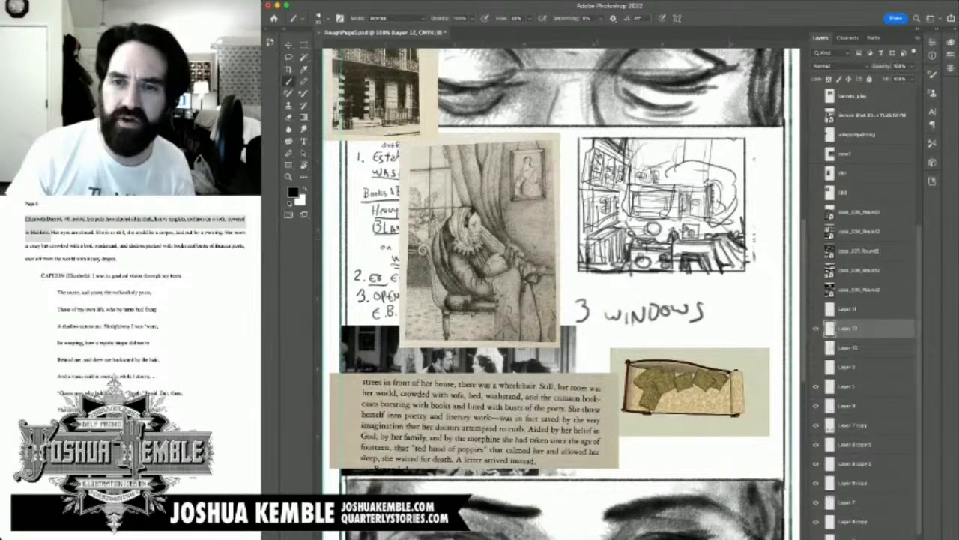
Step: Add a new layer above the reference photos and draw an arrow pointing at the seated figure in the engraving
{"action": "scroll", "coordinate": [869, 300], "scroll_direction": "up", "scroll_amount": 5}
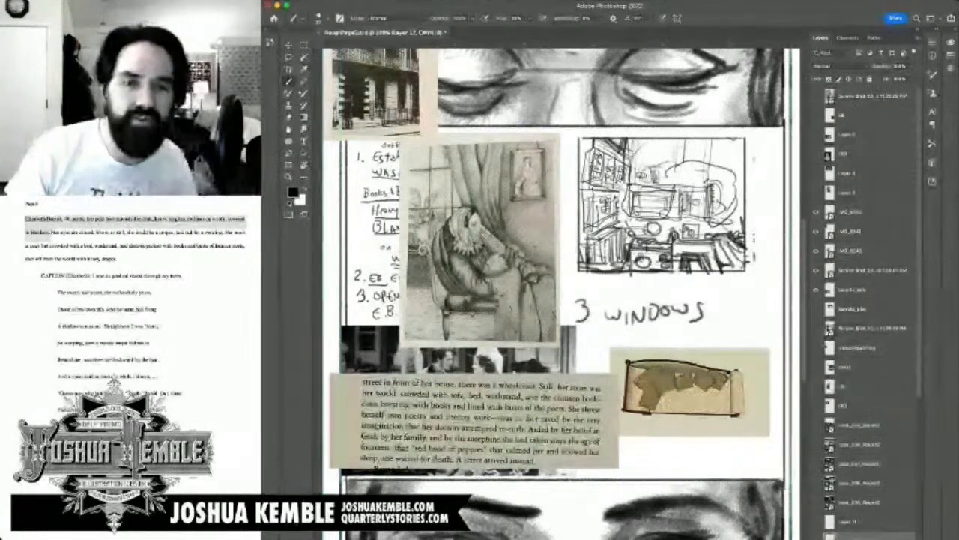
{"action": "left_click", "coordinate": [852, 212]}
{"action": "key", "text": "alt+shift+super+n"}
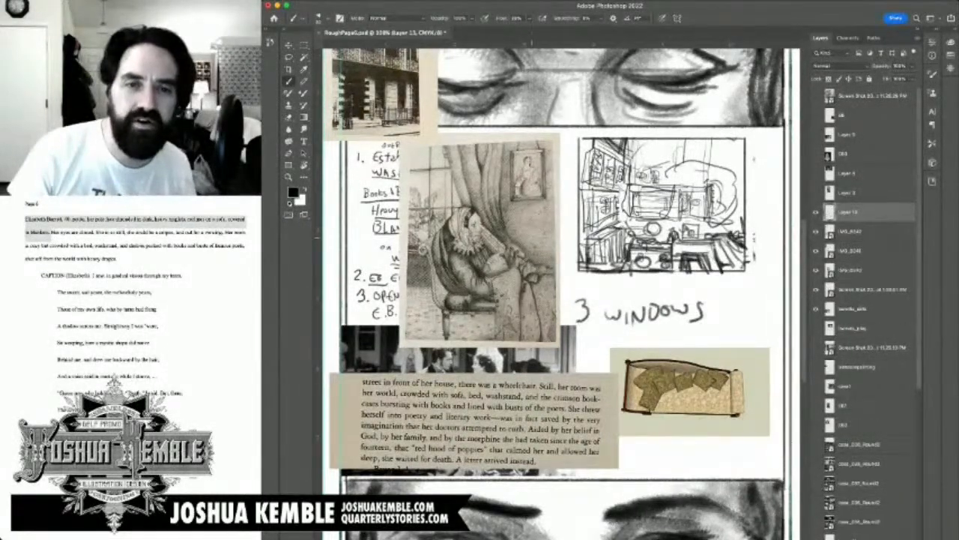
{"action": "mouse_move", "coordinate": [513, 213]}
{"action": "left_mouse_down"}
{"action": "mouse_move", "coordinate": [514, 230]}
{"action": "mouse_move", "coordinate": [550, 228]}
{"action": "mouse_move", "coordinate": [562, 206]}
{"action": "mouse_move", "coordinate": [555, 213]}
{"action": "mouse_move", "coordinate": [563, 215]}
{"action": "left_mouse_up"}
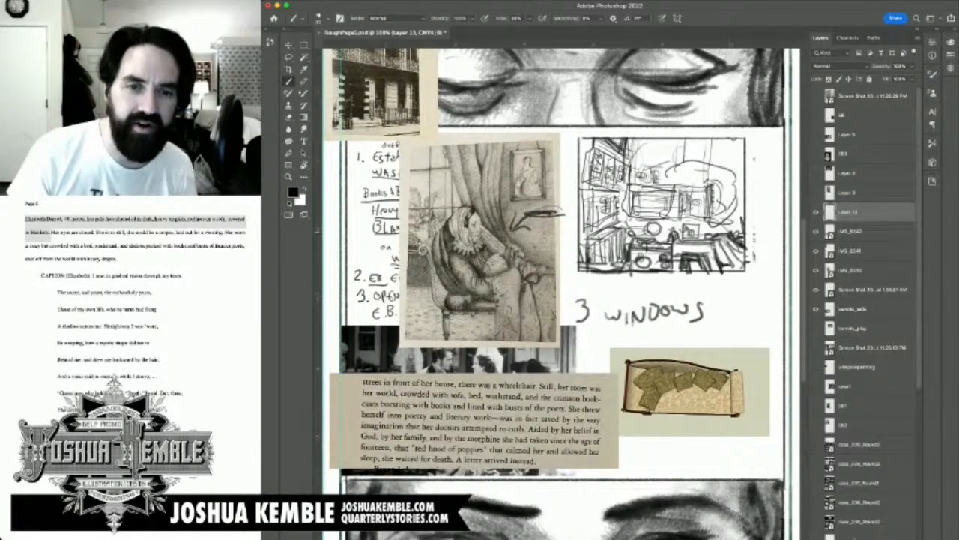
{"action": "left_click_drag", "start_coordinate": [524, 215], "coordinate": [514, 226]}
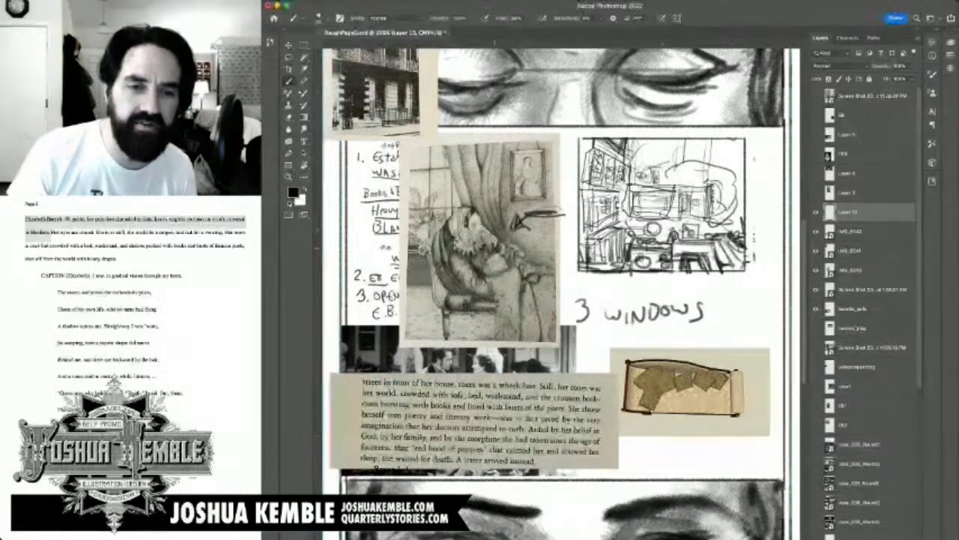
Step: Try marking the blanket over the seated figure's lap with brush strokes, and undo those strokes
{"action": "left_click_drag", "start_coordinate": [485, 275], "coordinate": [514, 343]}
{"action": "left_click_drag", "start_coordinate": [528, 257], "coordinate": [517, 344]}
{"action": "mouse_move", "coordinate": [487, 282]}
{"action": "left_mouse_down"}
{"action": "mouse_move", "coordinate": [549, 271]}
{"action": "mouse_move", "coordinate": [559, 247]}
{"action": "left_mouse_up"}
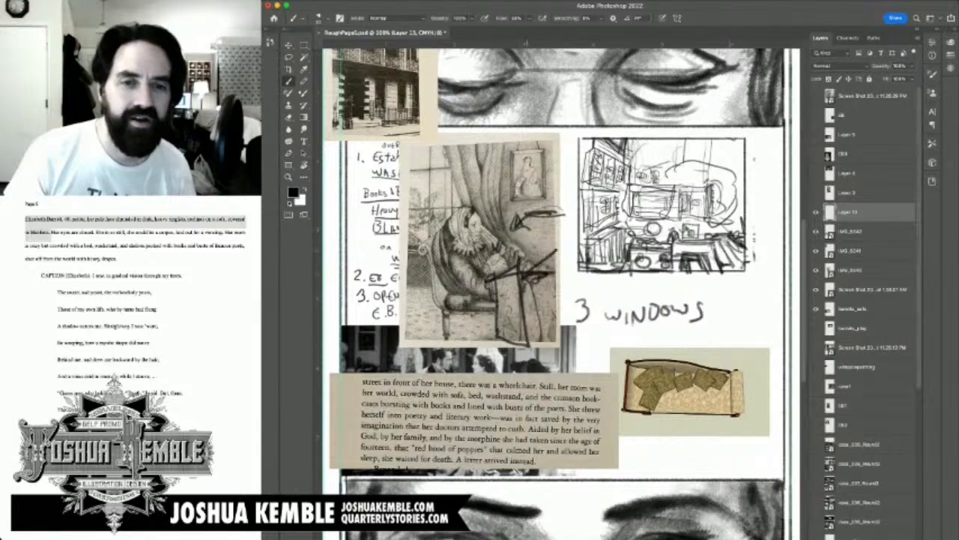
{"action": "left_click_drag", "start_coordinate": [528, 277], "coordinate": [585, 243]}
{"action": "key", "text": "ctrl+z"}
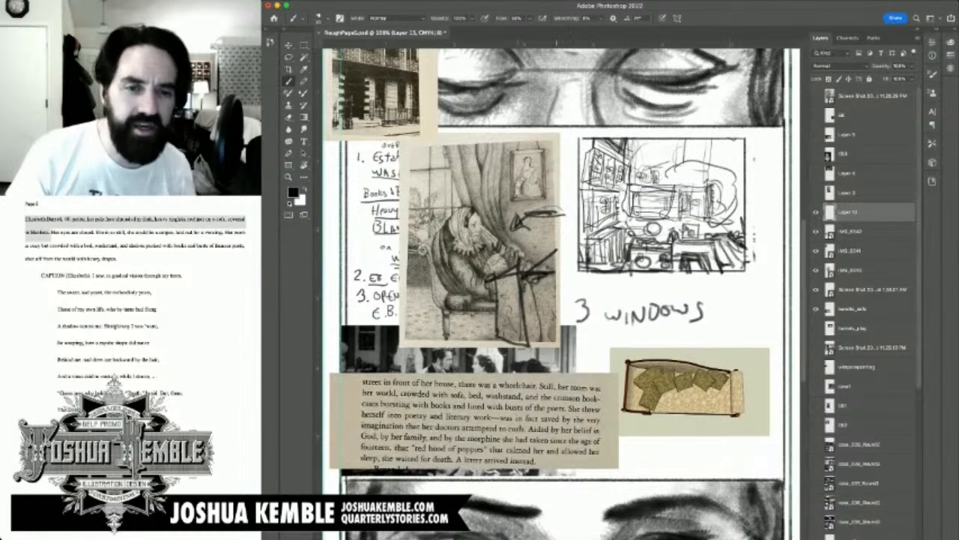
{"action": "key", "text": "ctrl+z"}
{"action": "key", "text": "ctrl+z"}
{"action": "key", "text": "ctrl+z"}
{"action": "key", "text": "ctrl+z"}
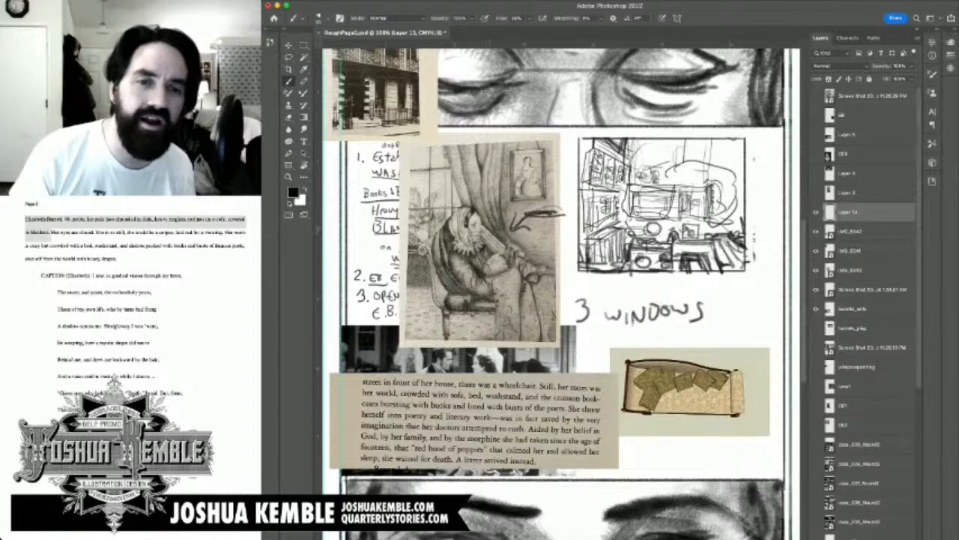
Step: Draw lines from the seated figure's face to the room sketch and down past "3 WINDOWS", toggling Layer 13 to compare
{"action": "left_click_drag", "start_coordinate": [475, 224], "coordinate": [611, 256]}
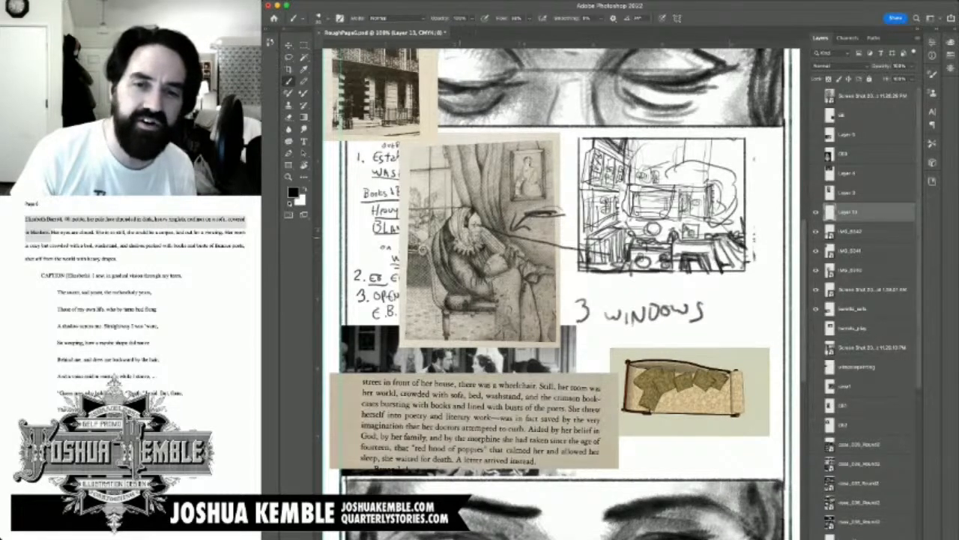
{"action": "mouse_move", "coordinate": [471, 226]}
{"action": "left_mouse_down"}
{"action": "mouse_move", "coordinate": [600, 264]}
{"action": "mouse_move", "coordinate": [614, 356]}
{"action": "mouse_move", "coordinate": [602, 259]}
{"action": "mouse_move", "coordinate": [637, 255]}
{"action": "mouse_move", "coordinate": [634, 421]}
{"action": "left_mouse_up"}
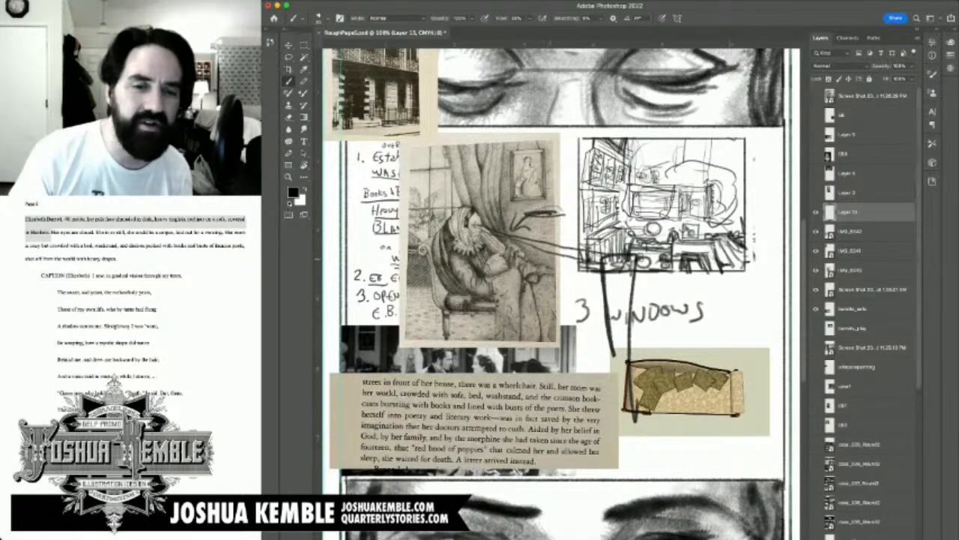
{"action": "left_click_drag", "start_coordinate": [555, 216], "coordinate": [624, 323]}
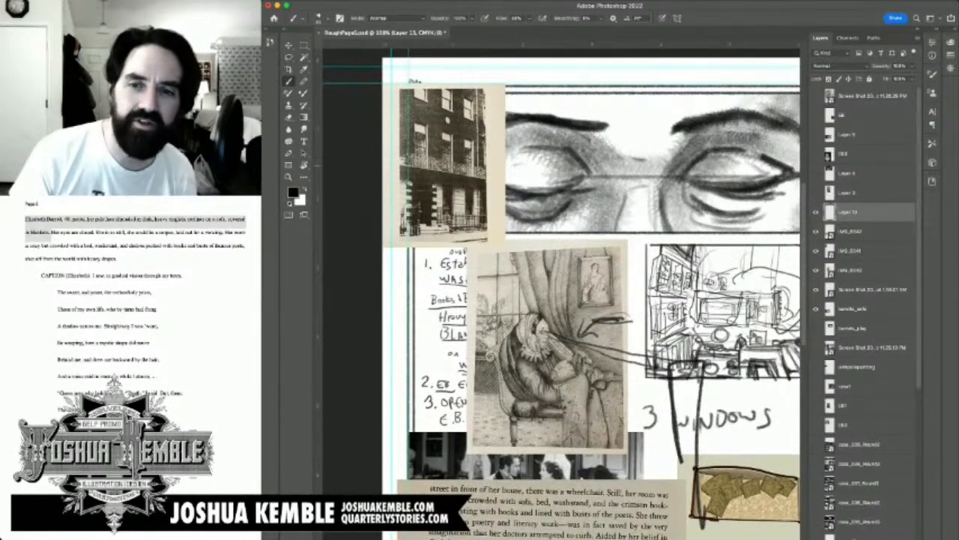
{"action": "left_click", "coordinate": [816, 212]}
{"action": "left_click", "coordinate": [816, 212]}
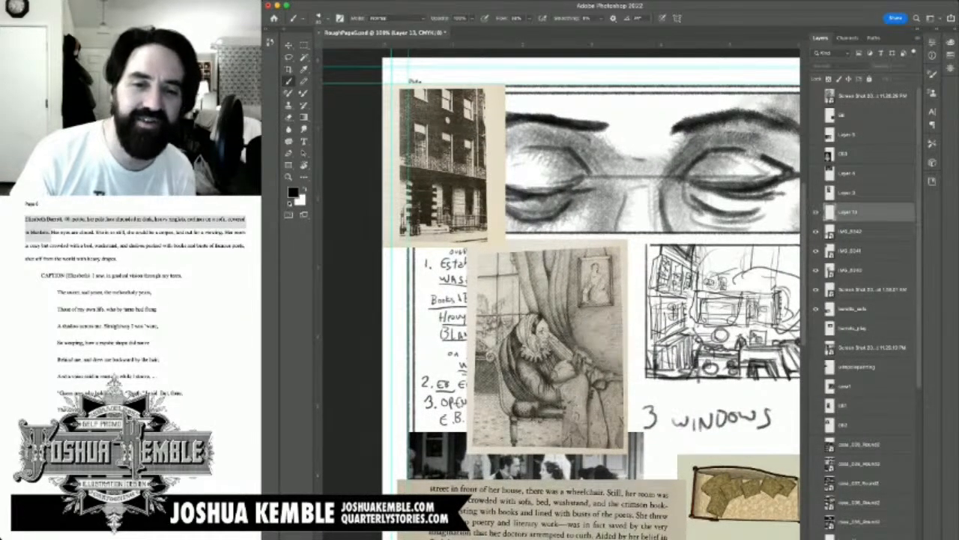
{"action": "left_click", "coordinate": [816, 212]}
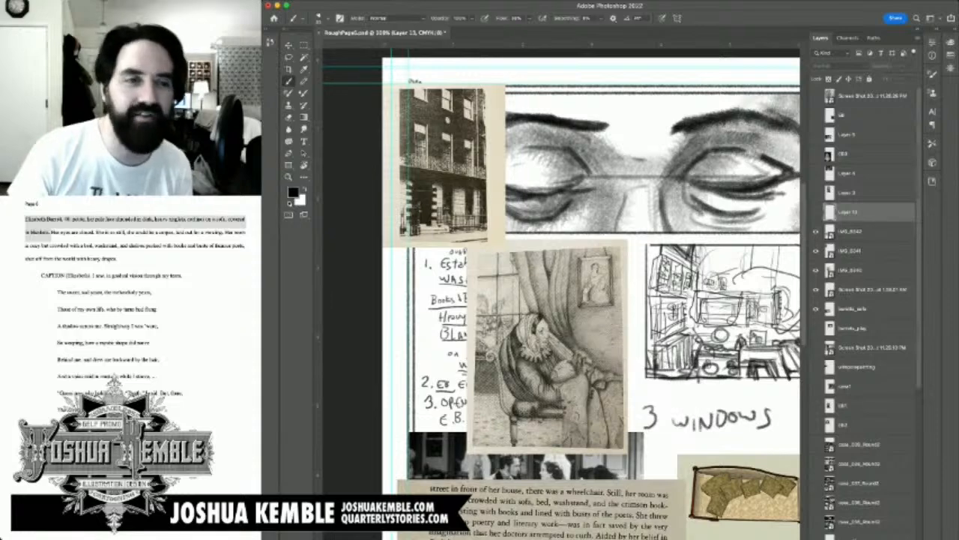
{"action": "left_click", "coordinate": [817, 212]}
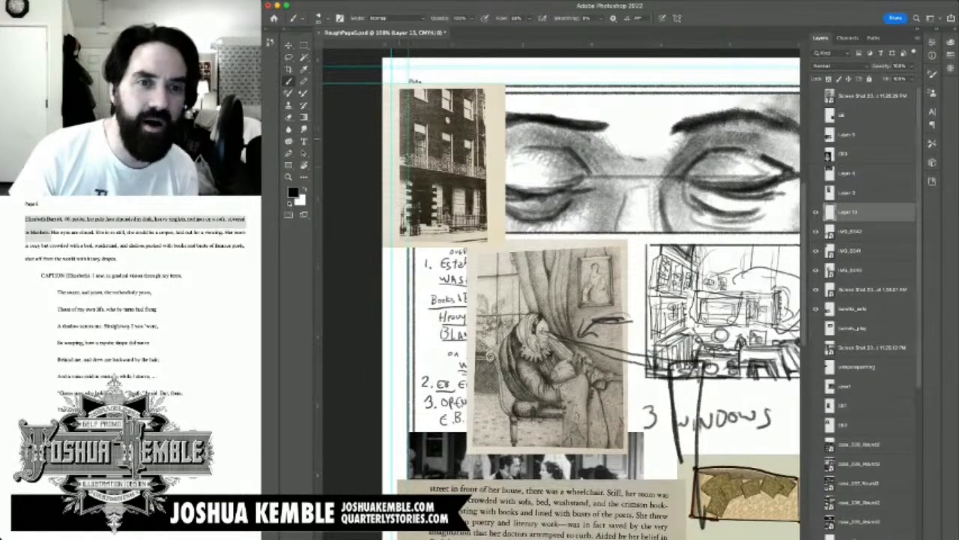
Step: Outline window shapes along the outer edge of the townhouse photo, and extend a thin marked line above its roof
{"action": "mouse_move", "coordinate": [392, 130]}
{"action": "left_mouse_down"}
{"action": "mouse_move", "coordinate": [406, 133]}
{"action": "mouse_move", "coordinate": [403, 163]}
{"action": "mouse_move", "coordinate": [391, 138]}
{"action": "mouse_move", "coordinate": [399, 130]}
{"action": "left_mouse_up"}
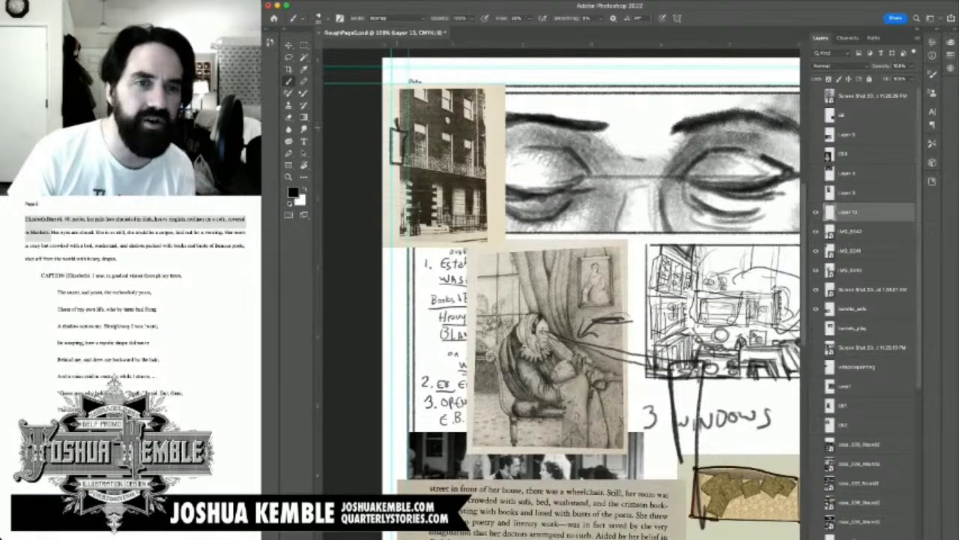
{"action": "mouse_move", "coordinate": [398, 120]}
{"action": "left_mouse_down"}
{"action": "mouse_move", "coordinate": [398, 84]}
{"action": "mouse_move", "coordinate": [392, 128]}
{"action": "left_mouse_up"}
{"action": "left_click_drag", "start_coordinate": [396, 83], "coordinate": [393, 126]}
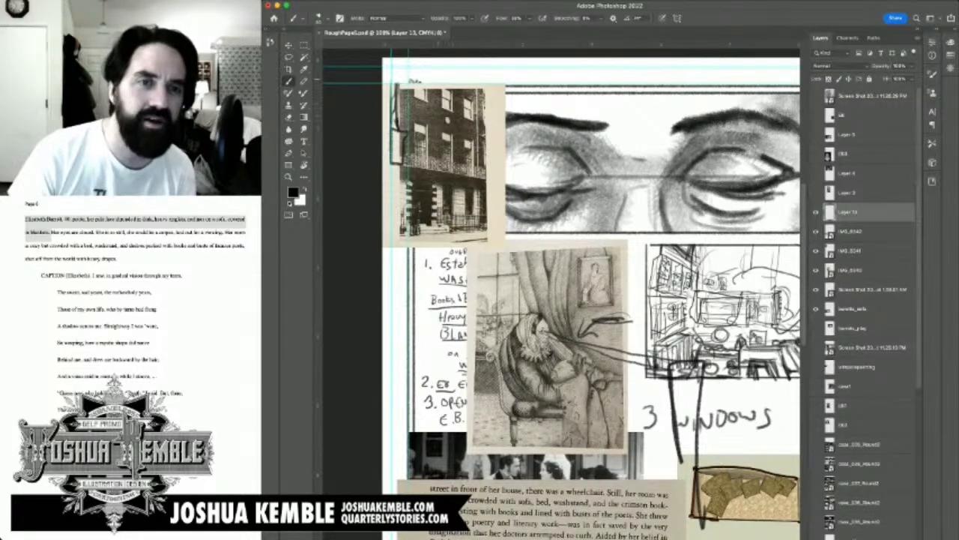
{"action": "mouse_move", "coordinate": [440, 73]}
{"action": "left_mouse_down"}
{"action": "mouse_move", "coordinate": [440, 89]}
{"action": "mouse_move", "coordinate": [442, 77]}
{"action": "left_mouse_up"}
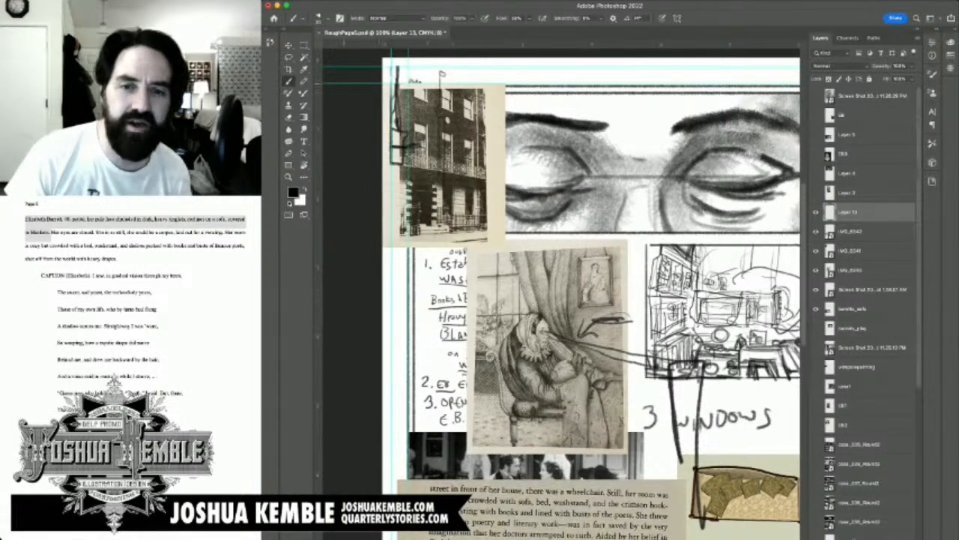
Step: Hide Layer 13 with the annotation lines, and make Layer 12 with the room sketch the active layer
{"action": "key", "text": "m"}
{"action": "left_click_drag", "start_coordinate": [685, 308], "coordinate": [582, 268]}
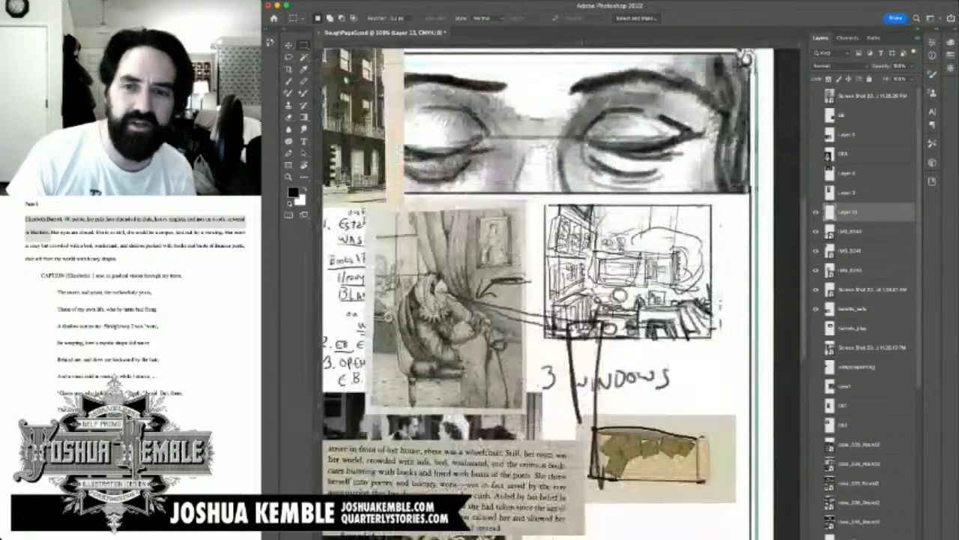
{"action": "left_click", "coordinate": [816, 212]}
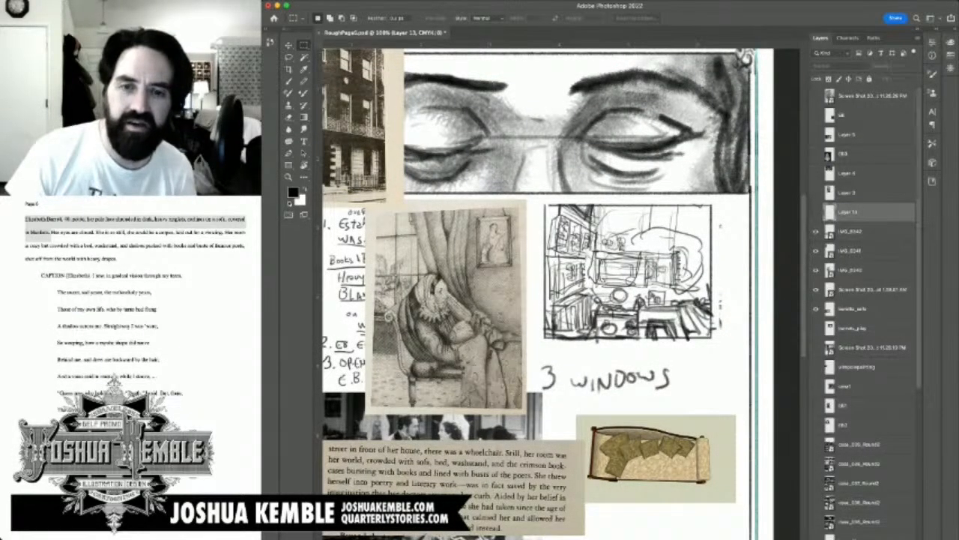
{"action": "scroll", "coordinate": [869, 300], "scroll_direction": "down", "scroll_amount": 5}
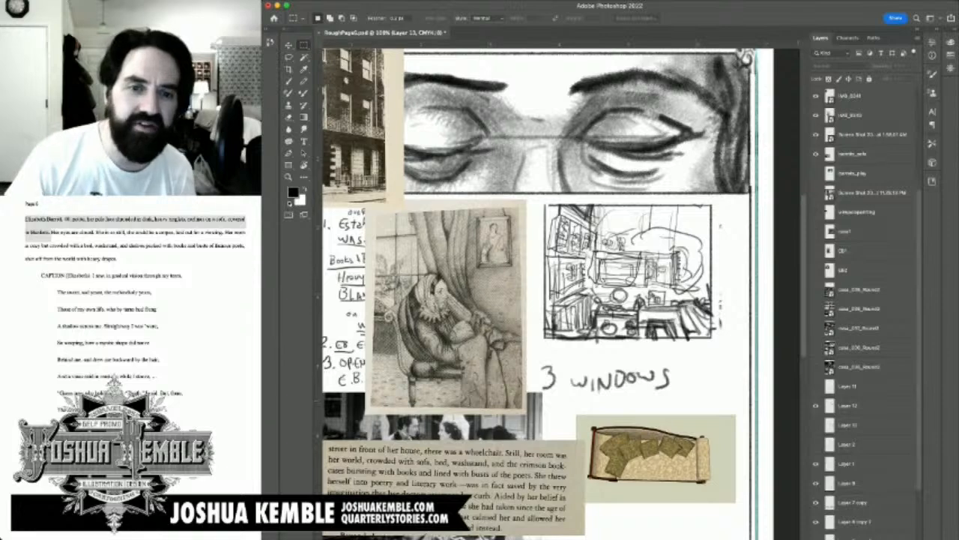
{"action": "left_click", "coordinate": [816, 405]}
{"action": "left_click", "coordinate": [816, 406]}
{"action": "left_click", "coordinate": [848, 405]}
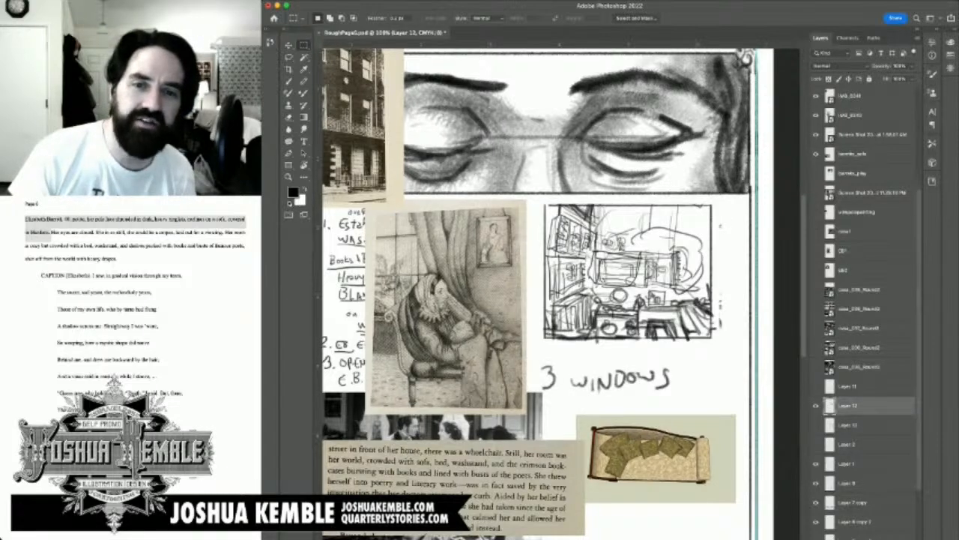
Step: Select the bookcase strip of the room sketch, shift it left away from the furniture, and clear the selection
{"action": "mouse_move", "coordinate": [533, 197]}
{"action": "left_mouse_down"}
{"action": "mouse_move", "coordinate": [610, 381]}
{"action": "mouse_move", "coordinate": [591, 364]}
{"action": "left_mouse_up"}
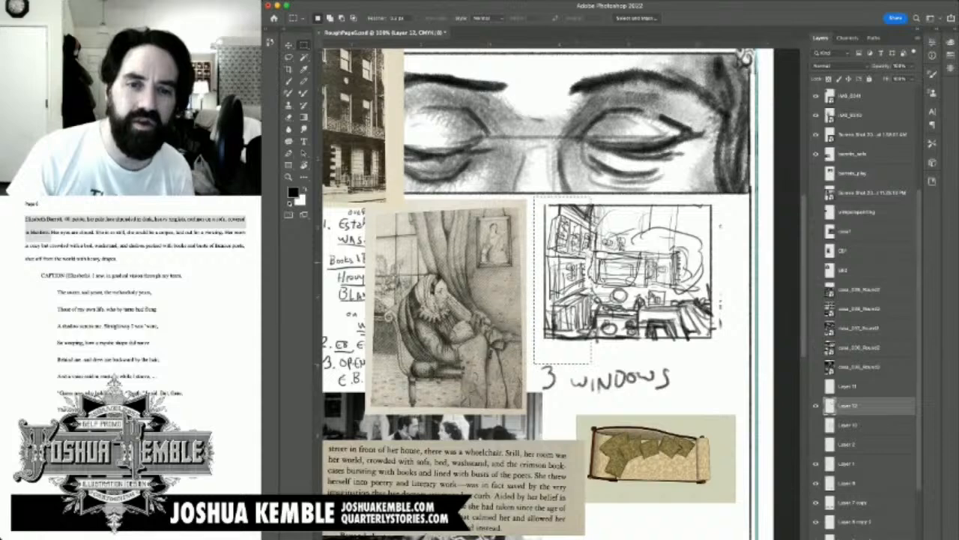
{"action": "left_click_drag", "start_coordinate": [610, 234], "coordinate": [578, 197]}
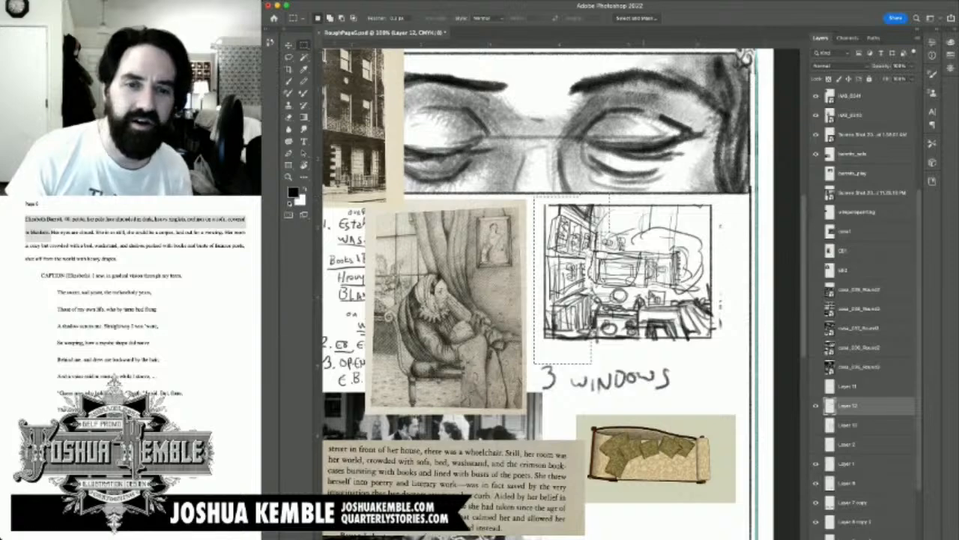
{"action": "key", "text": "v"}
{"action": "left_click_drag", "start_coordinate": [560, 279], "coordinate": [540, 279]}
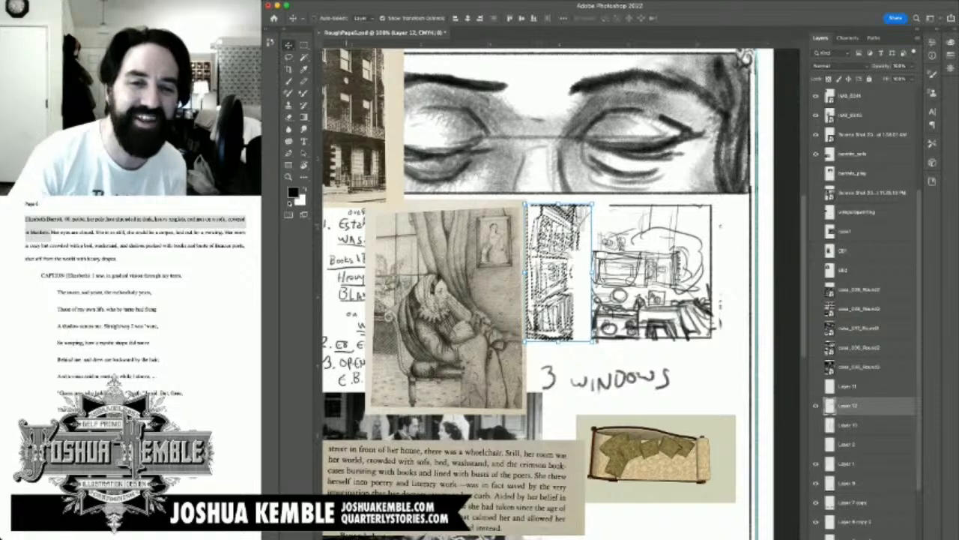
{"action": "key", "text": "m"}
{"action": "key", "text": "super+d"}
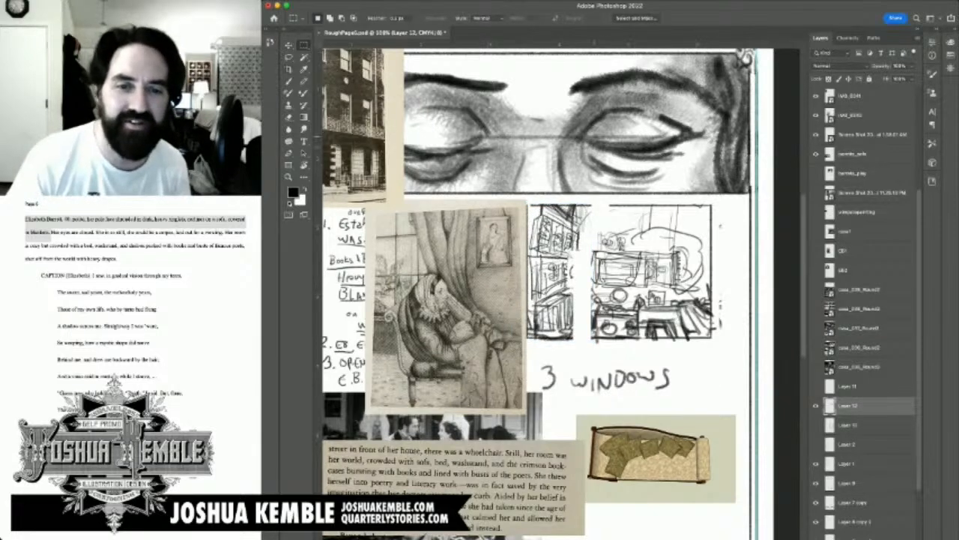
Step: Erase the middle shelves of the shifted bookcase and redraw that section with heavier uprights and books
{"action": "key", "text": "e"}
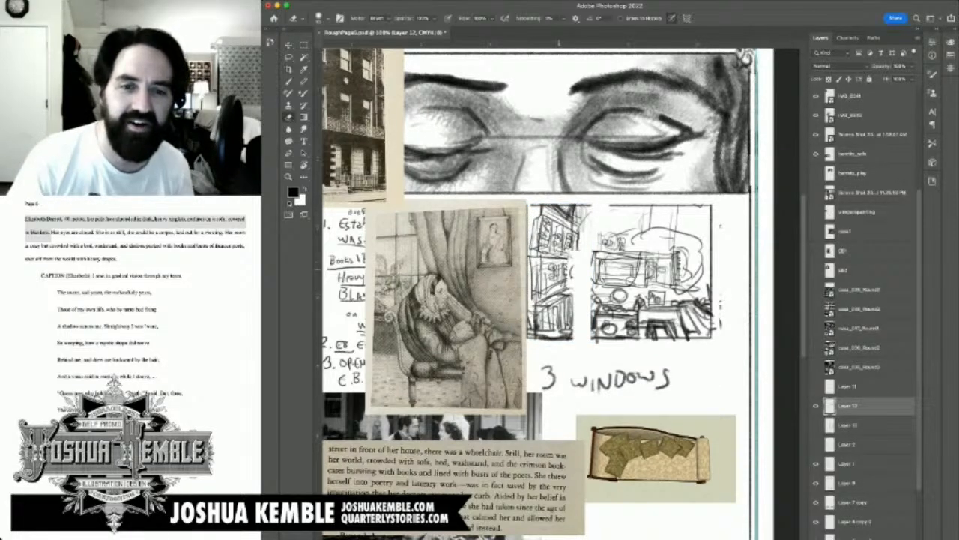
{"action": "mouse_move", "coordinate": [559, 273]}
{"action": "left_mouse_down"}
{"action": "mouse_move", "coordinate": [539, 278]}
{"action": "mouse_move", "coordinate": [534, 264]}
{"action": "mouse_move", "coordinate": [554, 255]}
{"action": "left_mouse_up"}
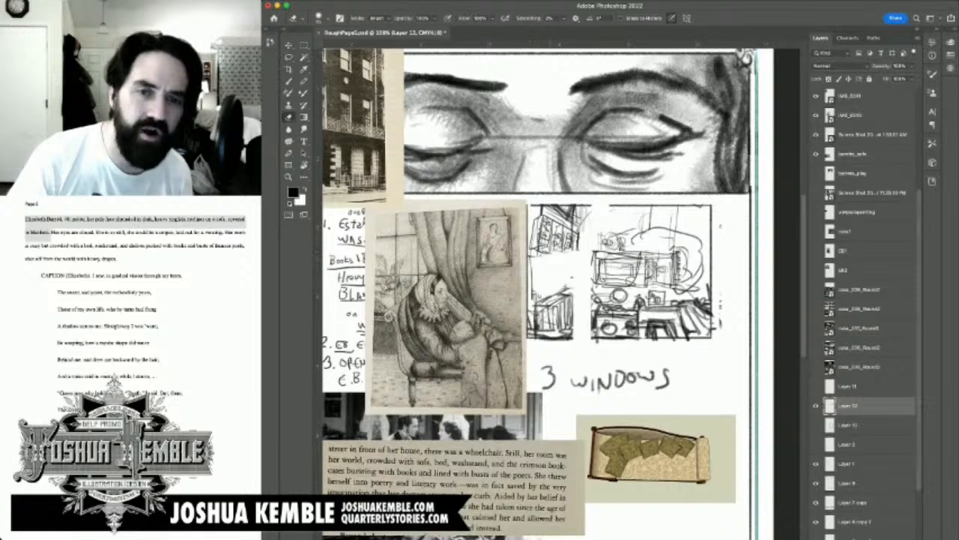
{"action": "key", "text": "b"}
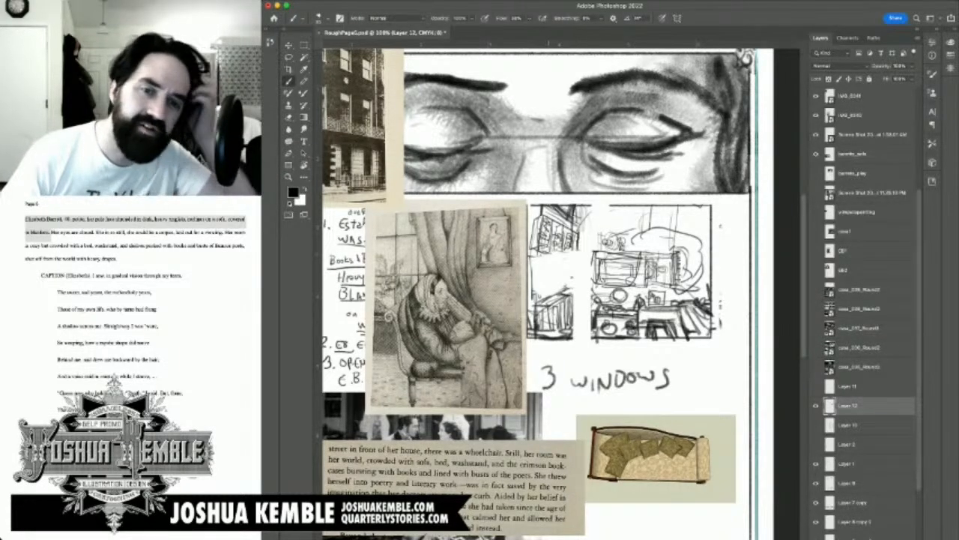
{"action": "mouse_move", "coordinate": [552, 249]}
{"action": "left_mouse_down"}
{"action": "mouse_move", "coordinate": [566, 250]}
{"action": "mouse_move", "coordinate": [551, 298]}
{"action": "left_mouse_up"}
{"action": "mouse_move", "coordinate": [538, 252]}
{"action": "left_mouse_down"}
{"action": "mouse_move", "coordinate": [537, 305]}
{"action": "mouse_move", "coordinate": [551, 239]}
{"action": "left_mouse_up"}
{"action": "mouse_move", "coordinate": [540, 248]}
{"action": "left_mouse_down"}
{"action": "mouse_move", "coordinate": [554, 235]}
{"action": "mouse_move", "coordinate": [557, 290]}
{"action": "mouse_move", "coordinate": [536, 302]}
{"action": "left_mouse_up"}
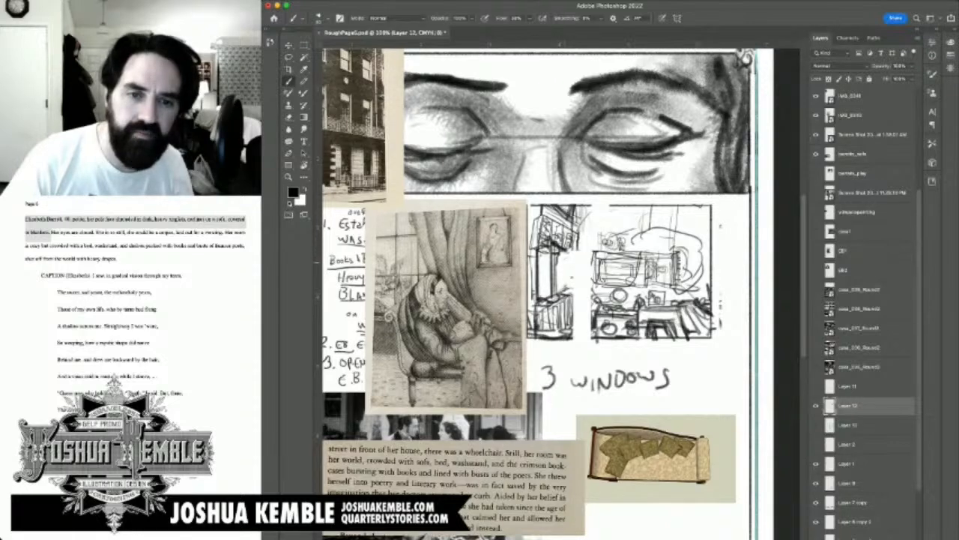
{"action": "mouse_move", "coordinate": [559, 262]}
{"action": "left_mouse_down"}
{"action": "mouse_move", "coordinate": [571, 257]}
{"action": "mouse_move", "coordinate": [562, 263]}
{"action": "mouse_move", "coordinate": [568, 289]}
{"action": "mouse_move", "coordinate": [561, 267]}
{"action": "mouse_move", "coordinate": [561, 283]}
{"action": "left_mouse_up"}
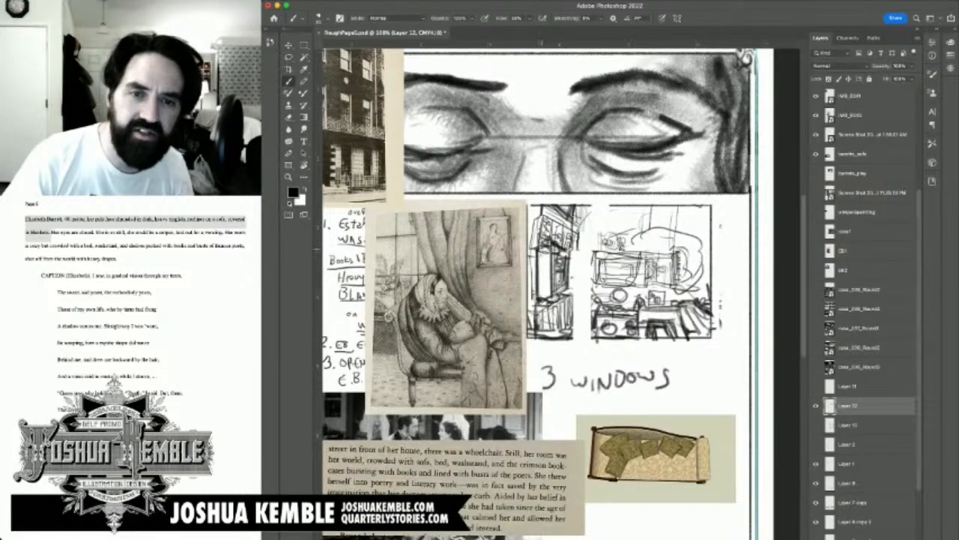
Step: Darken the upper shelves of the bookcase with dense strokes, and extend the panel's lower border across the gap
{"action": "mouse_move", "coordinate": [540, 237]}
{"action": "left_mouse_down"}
{"action": "mouse_move", "coordinate": [550, 247]}
{"action": "mouse_move", "coordinate": [555, 234]}
{"action": "left_mouse_up"}
{"action": "mouse_move", "coordinate": [567, 212]}
{"action": "left_mouse_down"}
{"action": "mouse_move", "coordinate": [568, 235]}
{"action": "mouse_move", "coordinate": [541, 227]}
{"action": "mouse_move", "coordinate": [535, 240]}
{"action": "left_mouse_up"}
{"action": "left_click_drag", "start_coordinate": [532, 240], "coordinate": [545, 239]}
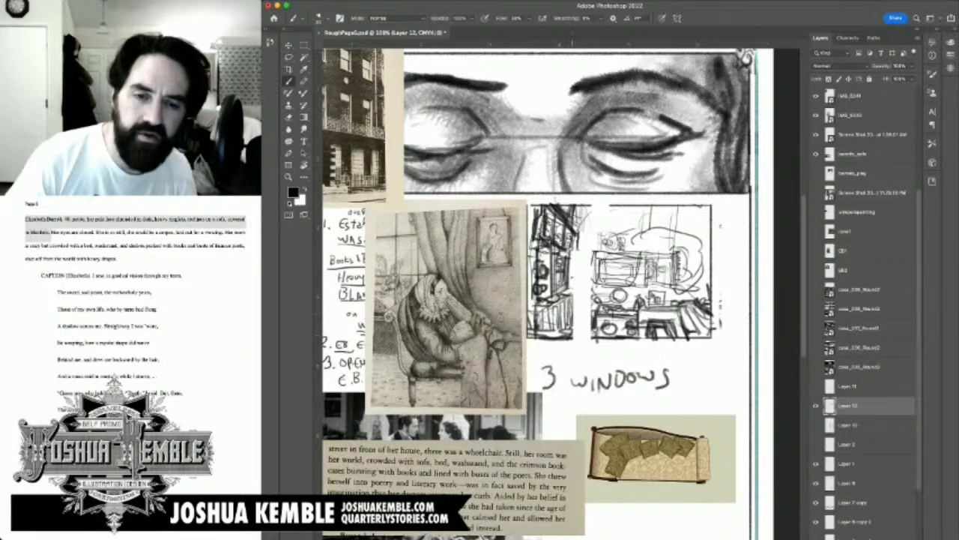
{"action": "mouse_move", "coordinate": [571, 338]}
{"action": "left_mouse_down"}
{"action": "mouse_move", "coordinate": [593, 337]}
{"action": "mouse_move", "coordinate": [572, 338]}
{"action": "mouse_move", "coordinate": [584, 338]}
{"action": "left_mouse_up"}
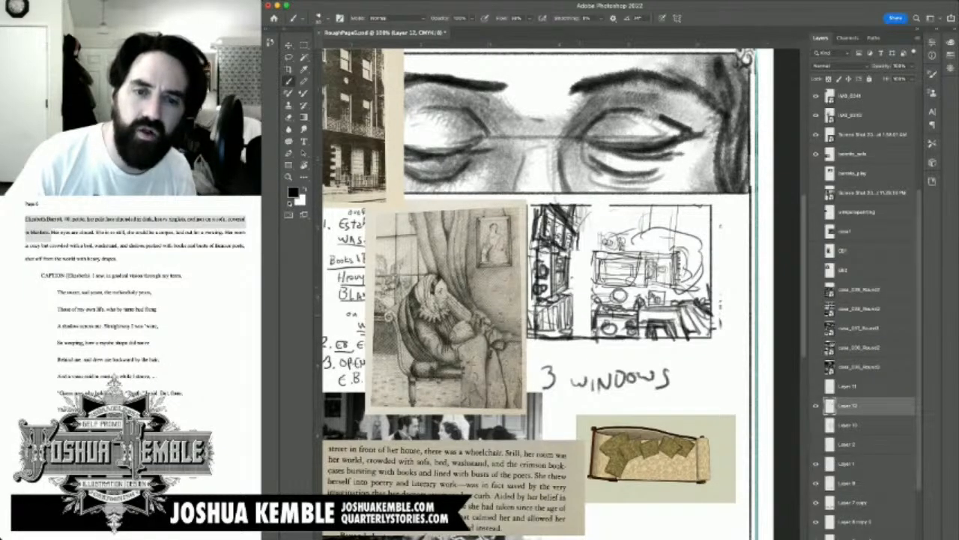
Step: Erase the bookcase's lowest shelf, sketch foreground furniture shapes in its place, and draw a long floor line beneath
{"action": "mouse_move", "coordinate": [574, 308]}
{"action": "left_mouse_down"}
{"action": "mouse_move", "coordinate": [611, 308]}
{"action": "mouse_move", "coordinate": [558, 309]}
{"action": "mouse_move", "coordinate": [545, 321]}
{"action": "mouse_move", "coordinate": [571, 330]}
{"action": "mouse_move", "coordinate": [564, 325]}
{"action": "left_mouse_up"}
{"action": "key", "text": "e"}
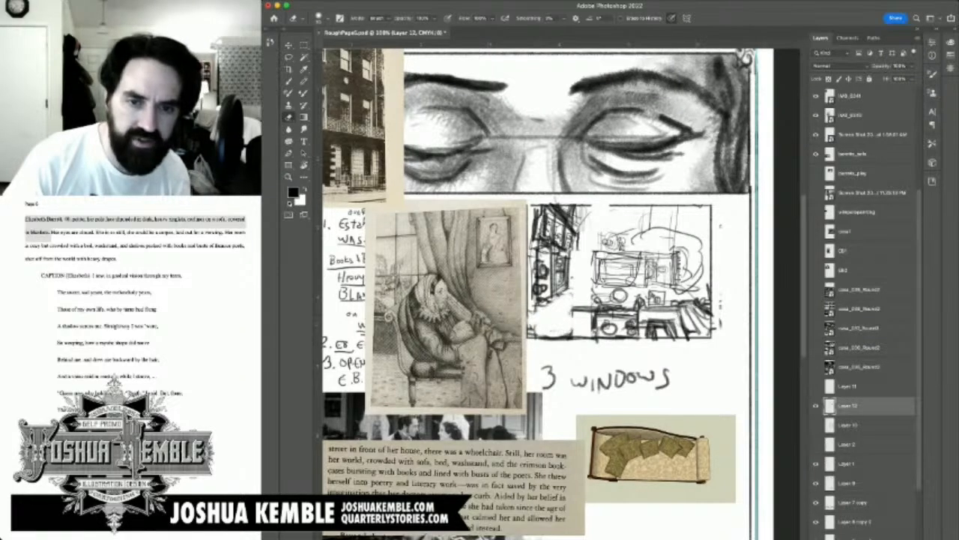
{"action": "key", "text": "b"}
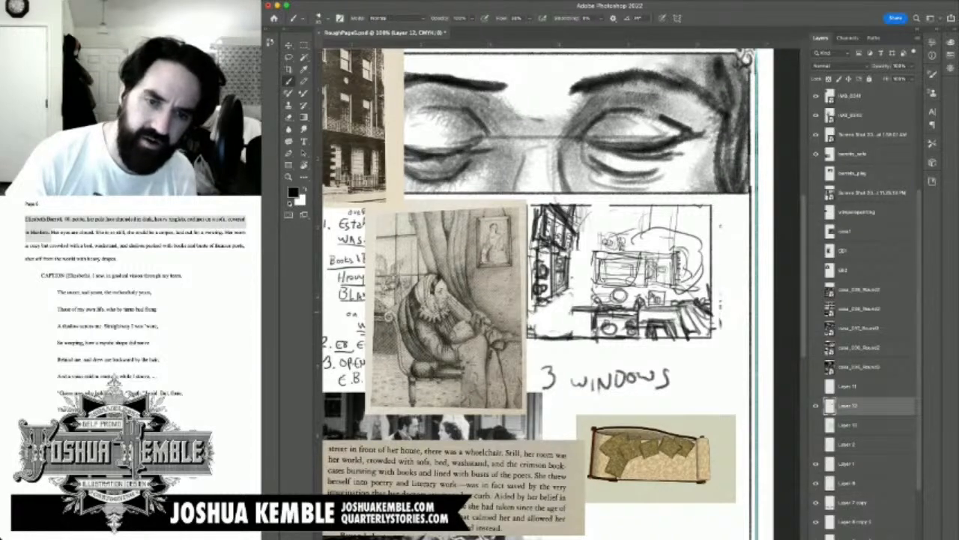
{"action": "mouse_move", "coordinate": [555, 303]}
{"action": "left_mouse_down"}
{"action": "mouse_move", "coordinate": [553, 317]}
{"action": "mouse_move", "coordinate": [564, 316]}
{"action": "mouse_move", "coordinate": [539, 316]}
{"action": "mouse_move", "coordinate": [572, 298]}
{"action": "left_mouse_up"}
{"action": "mouse_move", "coordinate": [556, 325]}
{"action": "left_mouse_down"}
{"action": "mouse_move", "coordinate": [574, 298]}
{"action": "mouse_move", "coordinate": [573, 327]}
{"action": "mouse_move", "coordinate": [592, 326]}
{"action": "mouse_move", "coordinate": [597, 295]}
{"action": "mouse_move", "coordinate": [568, 300]}
{"action": "mouse_move", "coordinate": [596, 298]}
{"action": "mouse_move", "coordinate": [588, 316]}
{"action": "left_mouse_up"}
{"action": "left_click_drag", "start_coordinate": [558, 324], "coordinate": [593, 317]}
{"action": "mouse_move", "coordinate": [567, 313]}
{"action": "left_mouse_down"}
{"action": "mouse_move", "coordinate": [587, 310]}
{"action": "mouse_move", "coordinate": [529, 338]}
{"action": "left_mouse_up"}
{"action": "mouse_move", "coordinate": [547, 319]}
{"action": "left_mouse_down"}
{"action": "mouse_move", "coordinate": [527, 337]}
{"action": "mouse_move", "coordinate": [592, 336]}
{"action": "left_mouse_up"}
{"action": "mouse_move", "coordinate": [559, 339]}
{"action": "left_mouse_down"}
{"action": "mouse_move", "coordinate": [599, 338]}
{"action": "mouse_move", "coordinate": [589, 338]}
{"action": "left_mouse_up"}
{"action": "left_click_drag", "start_coordinate": [526, 348], "coordinate": [551, 345]}
{"action": "left_click_drag", "start_coordinate": [529, 346], "coordinate": [681, 334]}
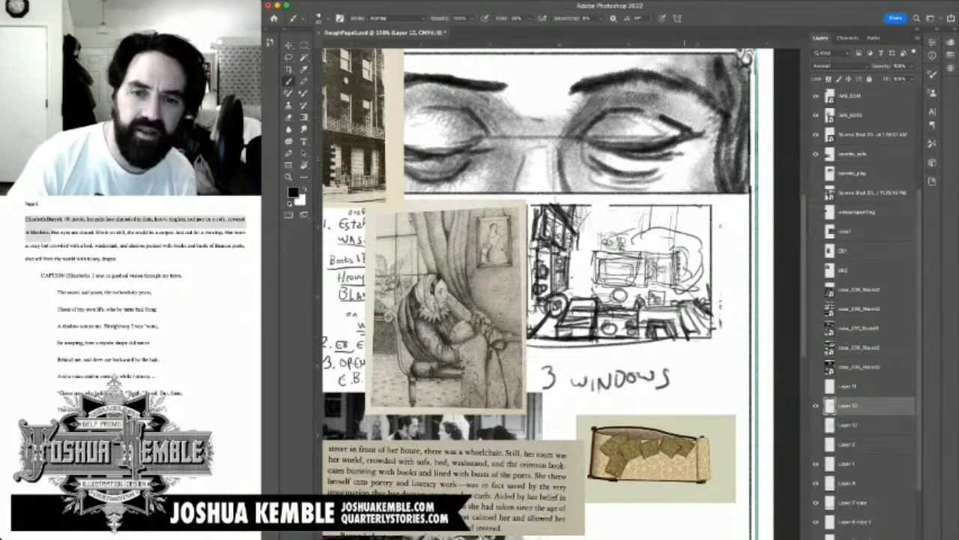
Step: Widen the room sketch past its right border with furniture strokes, a floor line and a vertical edge, toggling Layer 12 to compare
{"action": "mouse_move", "coordinate": [712, 258]}
{"action": "left_mouse_down"}
{"action": "mouse_move", "coordinate": [707, 323]}
{"action": "mouse_move", "coordinate": [700, 309]}
{"action": "mouse_move", "coordinate": [718, 313]}
{"action": "left_mouse_up"}
{"action": "left_click_drag", "start_coordinate": [701, 307], "coordinate": [670, 318]}
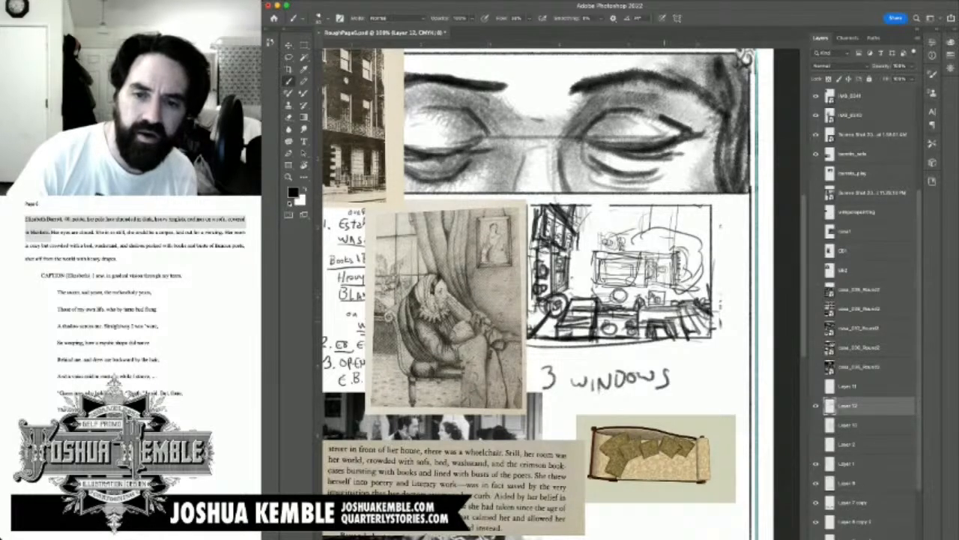
{"action": "left_click_drag", "start_coordinate": [666, 342], "coordinate": [739, 340]}
{"action": "left_click_drag", "start_coordinate": [697, 316], "coordinate": [703, 328]}
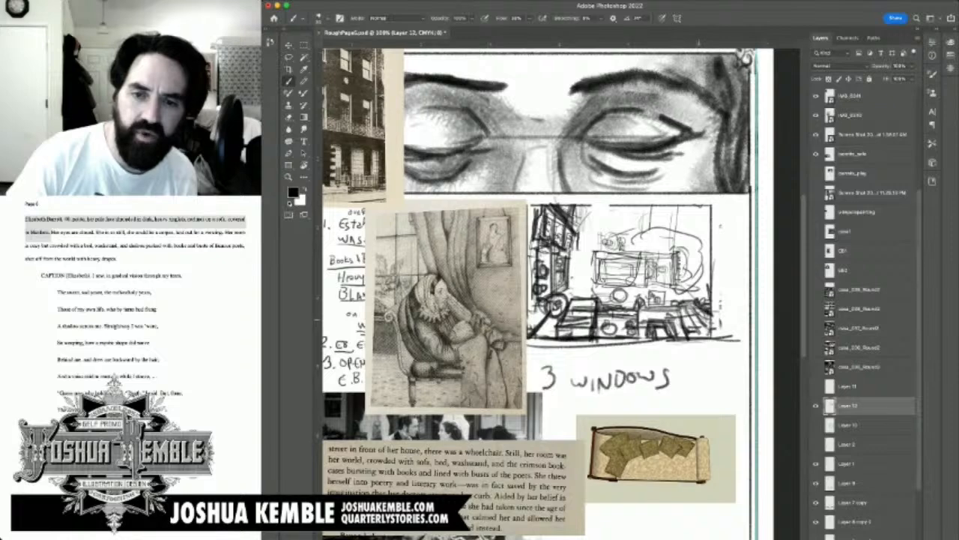
{"action": "mouse_move", "coordinate": [691, 318]}
{"action": "left_mouse_down"}
{"action": "mouse_move", "coordinate": [729, 334]}
{"action": "mouse_move", "coordinate": [737, 307]}
{"action": "mouse_move", "coordinate": [765, 334]}
{"action": "mouse_move", "coordinate": [735, 307]}
{"action": "mouse_move", "coordinate": [772, 320]}
{"action": "left_mouse_up"}
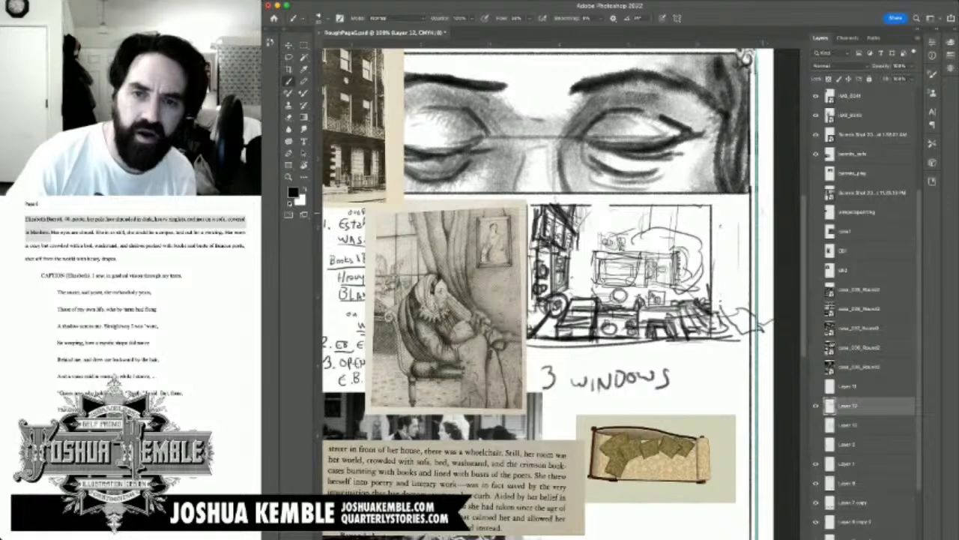
{"action": "mouse_move", "coordinate": [765, 215]}
{"action": "left_mouse_down"}
{"action": "mouse_move", "coordinate": [769, 292]}
{"action": "mouse_move", "coordinate": [765, 207]}
{"action": "left_mouse_up"}
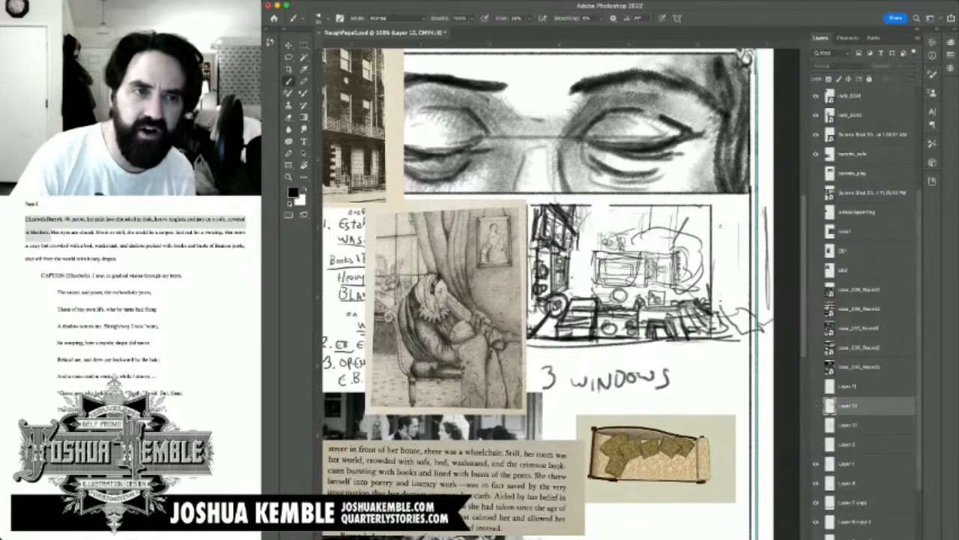
{"action": "left_click", "coordinate": [816, 406]}
{"action": "left_click", "coordinate": [816, 405]}
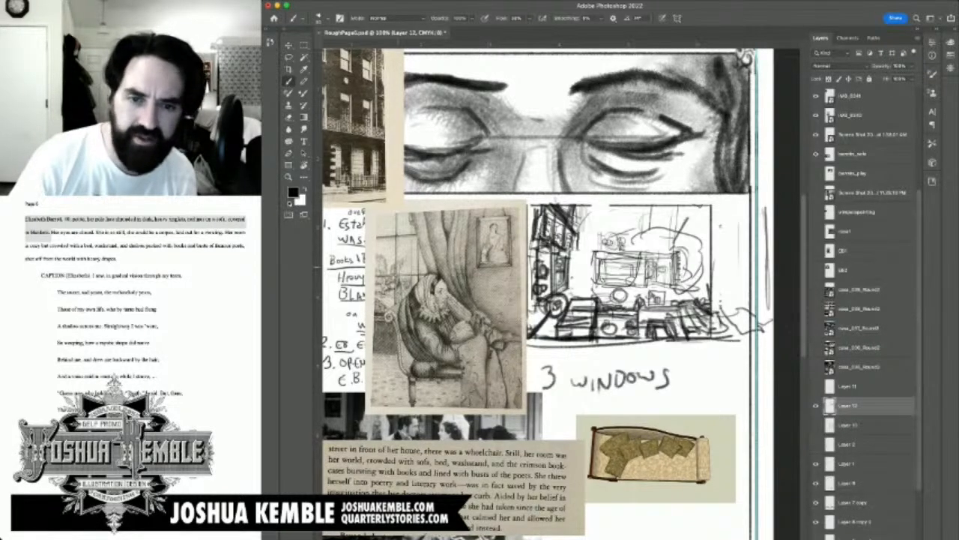
Step: Move the room sketch down the page and rough in a slanted bookcase section above its left side
{"action": "key", "text": "v"}
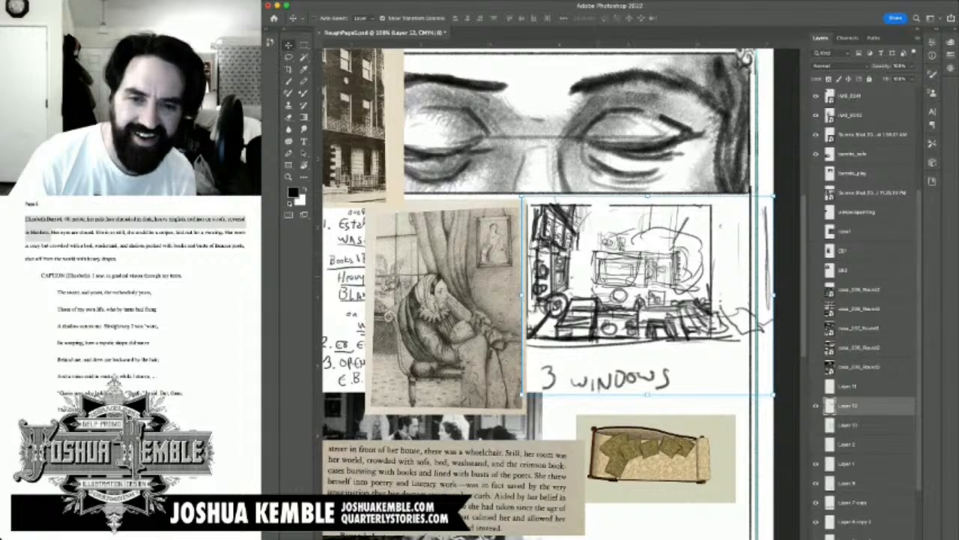
{"action": "mouse_move", "coordinate": [599, 276]}
{"action": "left_mouse_down"}
{"action": "mouse_move", "coordinate": [599, 329]}
{"action": "mouse_move", "coordinate": [605, 313]}
{"action": "left_mouse_up"}
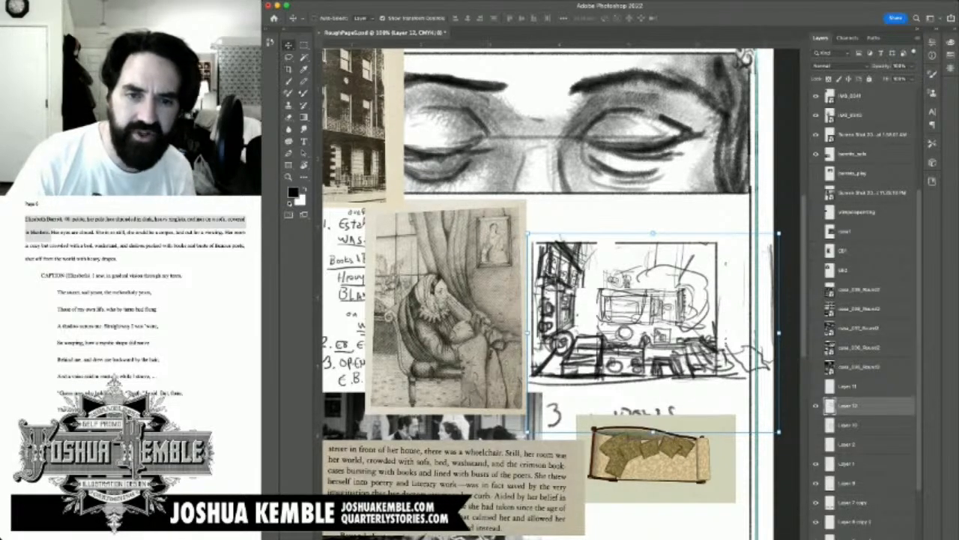
{"action": "key", "text": "b"}
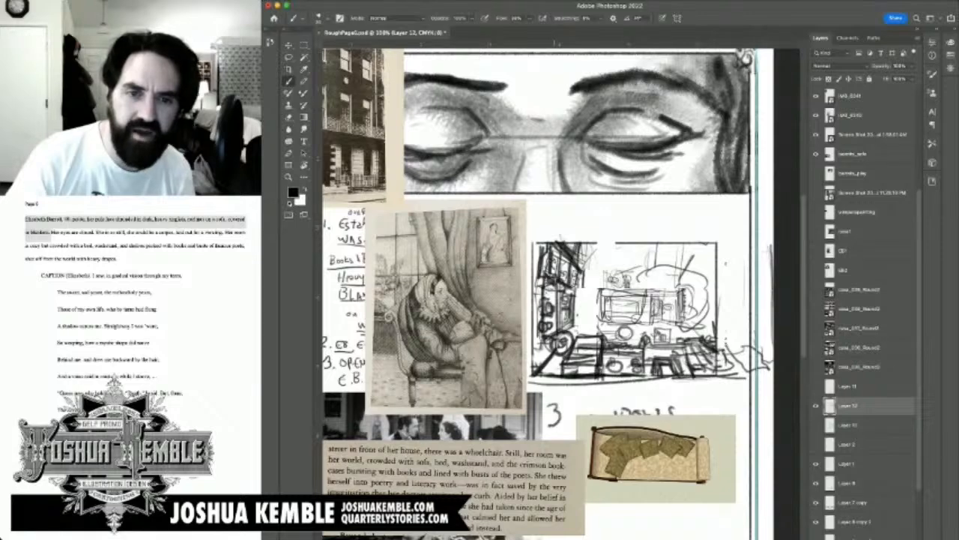
{"action": "mouse_move", "coordinate": [556, 226]}
{"action": "left_mouse_down"}
{"action": "mouse_move", "coordinate": [572, 247]}
{"action": "mouse_move", "coordinate": [554, 199]}
{"action": "left_mouse_up"}
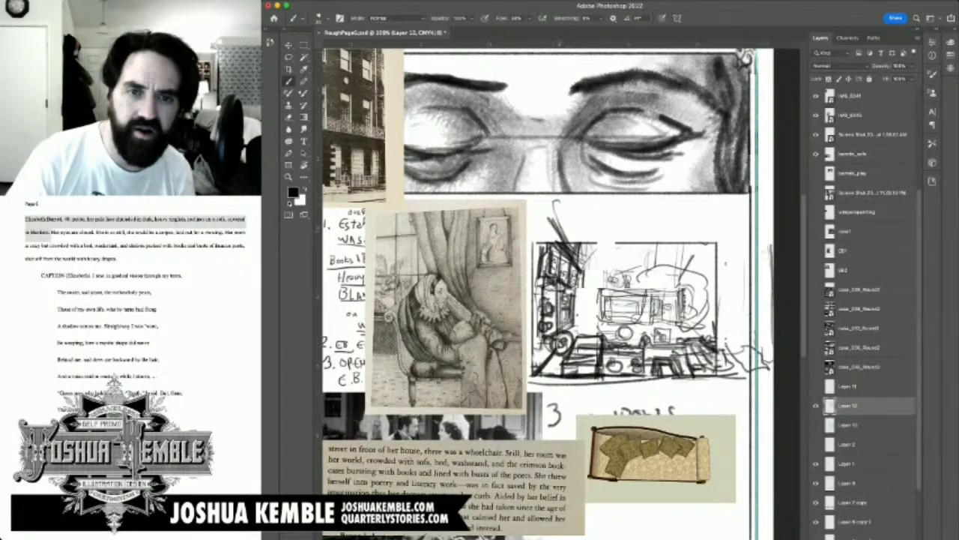
{"action": "mouse_move", "coordinate": [561, 241]}
{"action": "left_mouse_down"}
{"action": "mouse_move", "coordinate": [546, 218]}
{"action": "mouse_move", "coordinate": [547, 187]}
{"action": "mouse_move", "coordinate": [577, 219]}
{"action": "left_mouse_up"}
{"action": "mouse_move", "coordinate": [559, 188]}
{"action": "left_mouse_down"}
{"action": "mouse_move", "coordinate": [545, 209]}
{"action": "mouse_move", "coordinate": [555, 233]}
{"action": "mouse_move", "coordinate": [535, 207]}
{"action": "mouse_move", "coordinate": [559, 240]}
{"action": "left_mouse_up"}
{"action": "left_click_drag", "start_coordinate": [541, 201], "coordinate": [586, 254]}
{"action": "left_click_drag", "start_coordinate": [551, 200], "coordinate": [574, 233]}
{"action": "left_click_drag", "start_coordinate": [541, 196], "coordinate": [577, 241]}
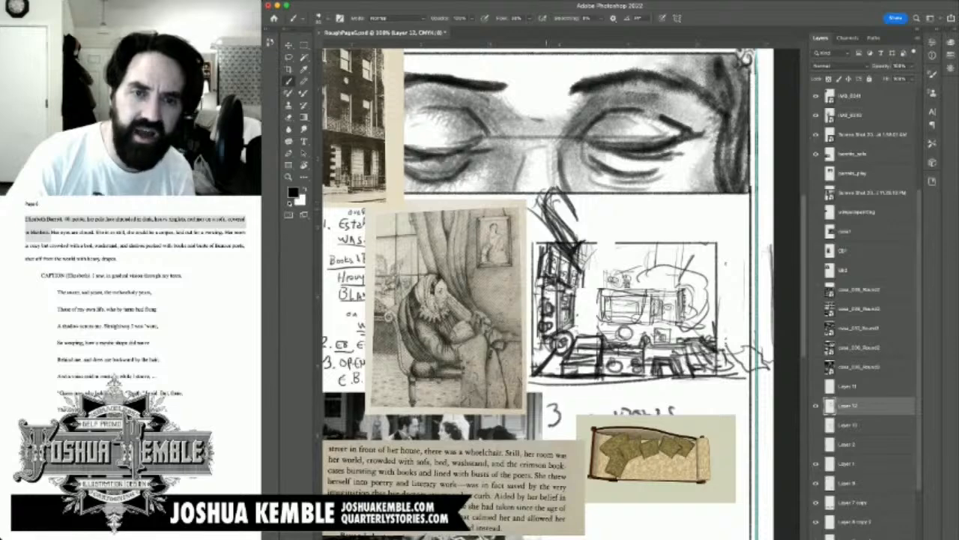
{"action": "left_click_drag", "start_coordinate": [547, 205], "coordinate": [527, 216]}
{"action": "mouse_move", "coordinate": [534, 202]}
{"action": "left_mouse_down"}
{"action": "mouse_move", "coordinate": [553, 223]}
{"action": "mouse_move", "coordinate": [544, 173]}
{"action": "mouse_move", "coordinate": [585, 218]}
{"action": "mouse_move", "coordinate": [577, 214]}
{"action": "left_mouse_up"}
{"action": "mouse_move", "coordinate": [558, 204]}
{"action": "left_mouse_down"}
{"action": "mouse_move", "coordinate": [592, 241]}
{"action": "mouse_move", "coordinate": [583, 227]}
{"action": "left_mouse_up"}
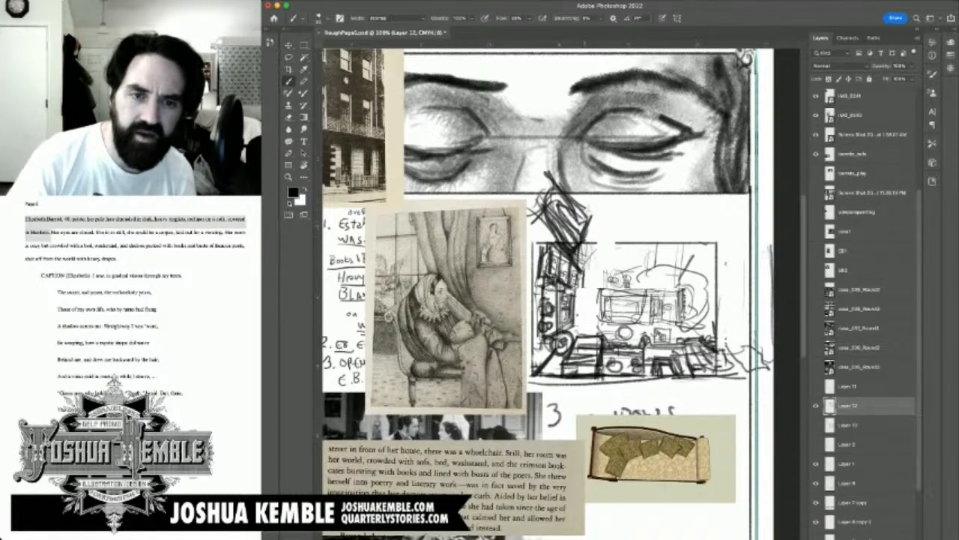
Step: Draw the uprights and shelf edges that join the new upper bookcase section to the shelves below
{"action": "mouse_move", "coordinate": [543, 173]}
{"action": "left_mouse_down"}
{"action": "mouse_move", "coordinate": [552, 182]}
{"action": "mouse_move", "coordinate": [540, 251]}
{"action": "mouse_move", "coordinate": [536, 226]}
{"action": "mouse_move", "coordinate": [535, 242]}
{"action": "left_mouse_up"}
{"action": "mouse_move", "coordinate": [537, 172]}
{"action": "left_mouse_down"}
{"action": "mouse_move", "coordinate": [536, 192]}
{"action": "mouse_move", "coordinate": [553, 188]}
{"action": "mouse_move", "coordinate": [551, 242]}
{"action": "left_mouse_up"}
{"action": "left_click_drag", "start_coordinate": [538, 247], "coordinate": [558, 223]}
{"action": "left_click_drag", "start_coordinate": [561, 226], "coordinate": [579, 243]}
{"action": "mouse_move", "coordinate": [581, 206]}
{"action": "left_mouse_down"}
{"action": "mouse_move", "coordinate": [562, 228]}
{"action": "mouse_move", "coordinate": [578, 254]}
{"action": "left_mouse_up"}
{"action": "left_click_drag", "start_coordinate": [580, 208], "coordinate": [576, 265]}
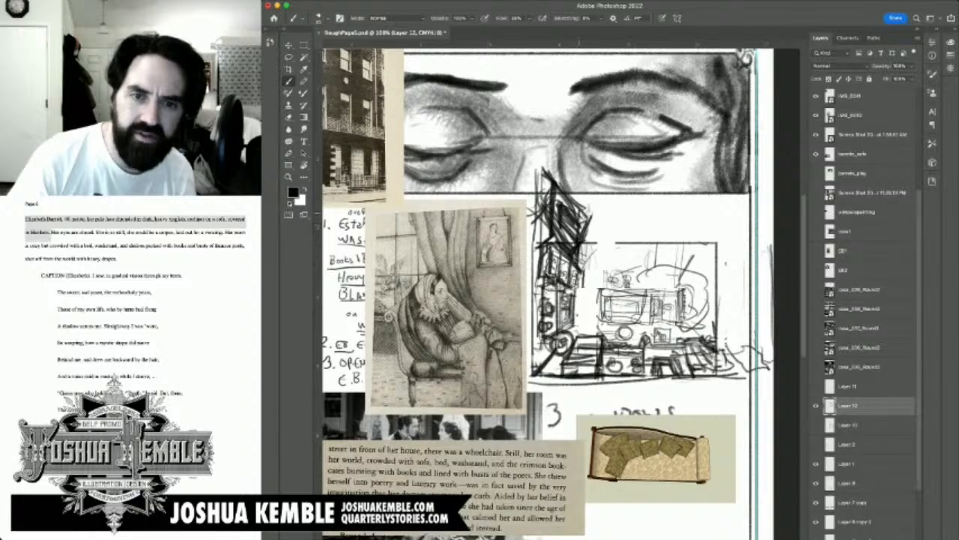
Step: Thicken the top of the tall bookcase with dark strokes, and draw ceiling lines extending from it across the room
{"action": "mouse_move", "coordinate": [577, 214]}
{"action": "left_mouse_down"}
{"action": "mouse_move", "coordinate": [639, 216]}
{"action": "mouse_move", "coordinate": [622, 217]}
{"action": "left_mouse_up"}
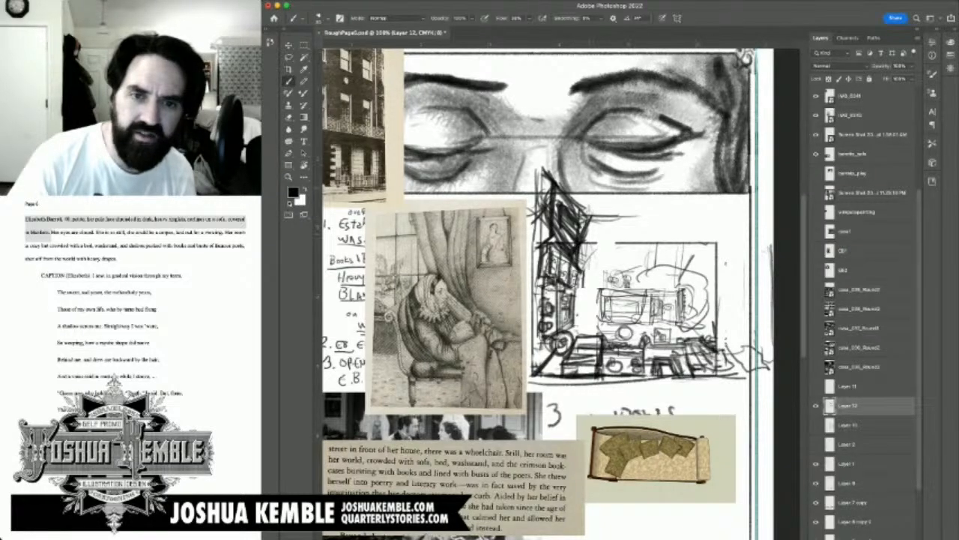
{"action": "left_click_drag", "start_coordinate": [562, 192], "coordinate": [562, 215]}
{"action": "left_click_drag", "start_coordinate": [562, 192], "coordinate": [582, 220]}
{"action": "left_click_drag", "start_coordinate": [566, 195], "coordinate": [584, 217]}
{"action": "mouse_move", "coordinate": [550, 170]}
{"action": "left_mouse_down"}
{"action": "mouse_move", "coordinate": [551, 191]}
{"action": "mouse_move", "coordinate": [574, 195]}
{"action": "mouse_move", "coordinate": [597, 222]}
{"action": "mouse_move", "coordinate": [623, 213]}
{"action": "left_mouse_up"}
{"action": "left_click_drag", "start_coordinate": [581, 217], "coordinate": [631, 217]}
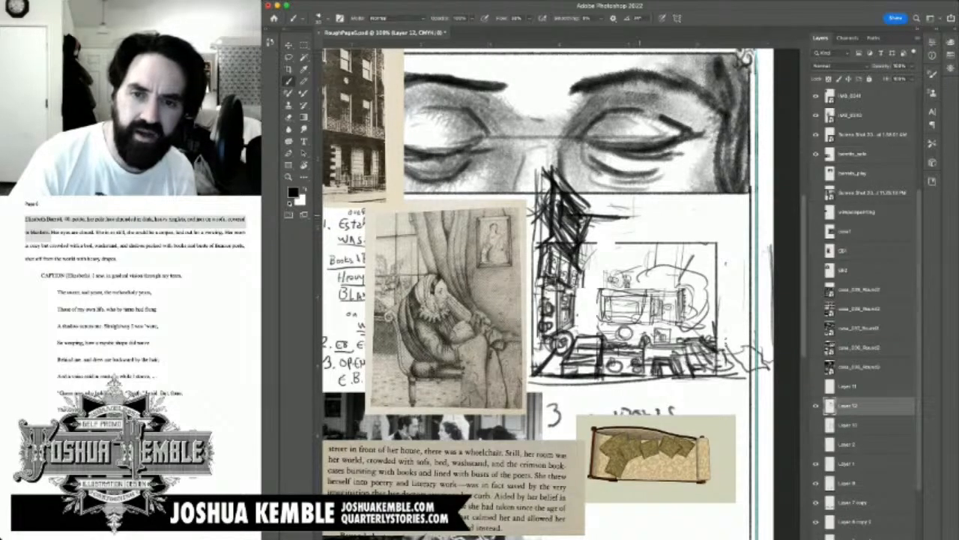
{"action": "left_click_drag", "start_coordinate": [613, 205], "coordinate": [715, 207]}
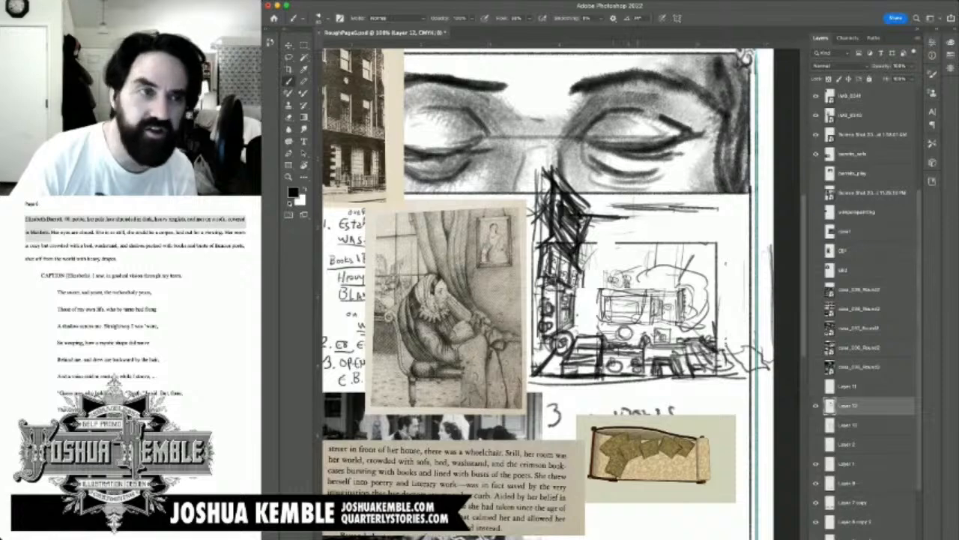
Step: Try radiating strokes hanging from the ceiling at the middle of the room sketch, and undo them
{"action": "left_click_drag", "start_coordinate": [642, 223], "coordinate": [644, 278]}
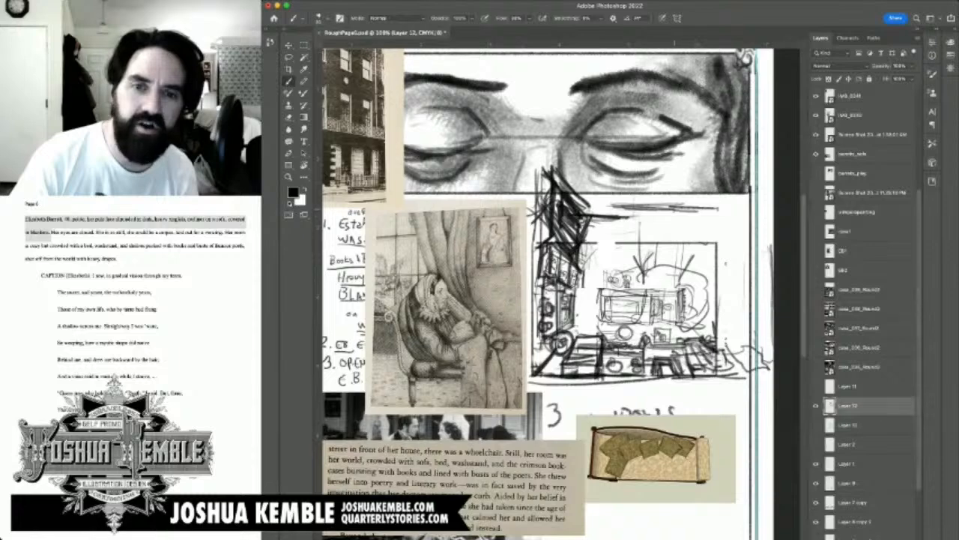
{"action": "key", "text": "super+z"}
{"action": "key", "text": "super+z"}
{"action": "key", "text": "super+z"}
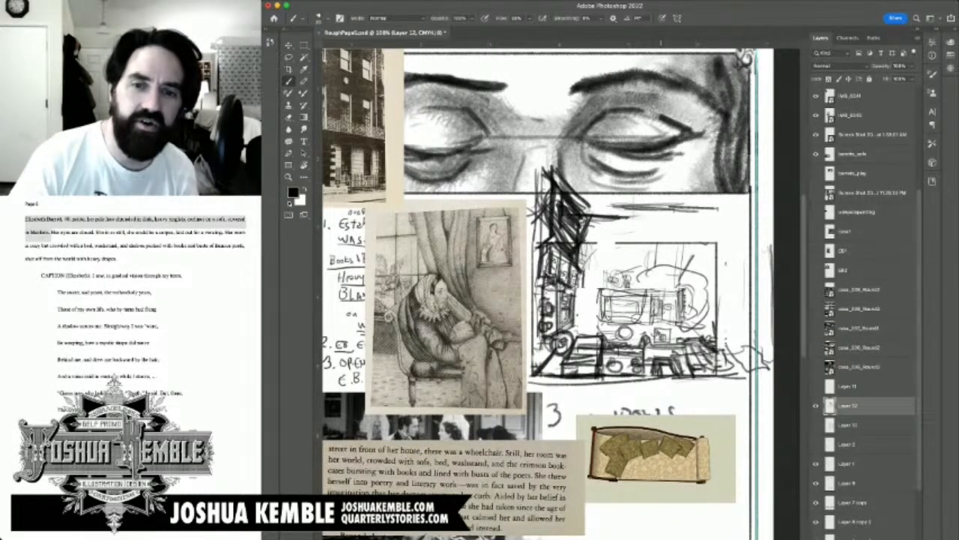
Step: Close off the ceiling band above the room with a short left edge, a long horizontal line and dark hatching at its right end
{"action": "left_click_drag", "start_coordinate": [653, 223], "coordinate": [654, 293]}
{"action": "left_click_drag", "start_coordinate": [643, 274], "coordinate": [653, 291]}
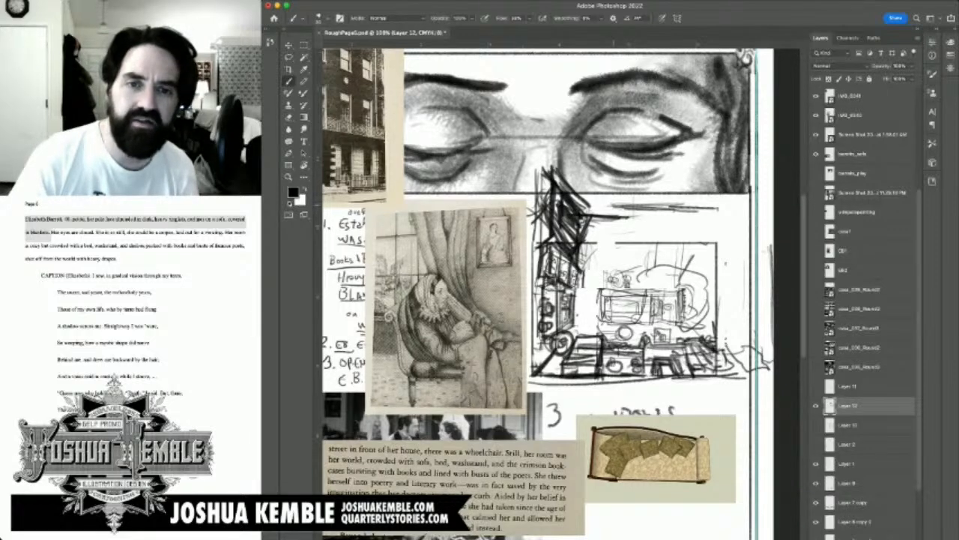
{"action": "mouse_move", "coordinate": [613, 201]}
{"action": "left_mouse_down"}
{"action": "mouse_move", "coordinate": [715, 199]}
{"action": "mouse_move", "coordinate": [719, 213]}
{"action": "mouse_move", "coordinate": [711, 224]}
{"action": "mouse_move", "coordinate": [616, 216]}
{"action": "mouse_move", "coordinate": [616, 199]}
{"action": "mouse_move", "coordinate": [618, 219]}
{"action": "left_mouse_up"}
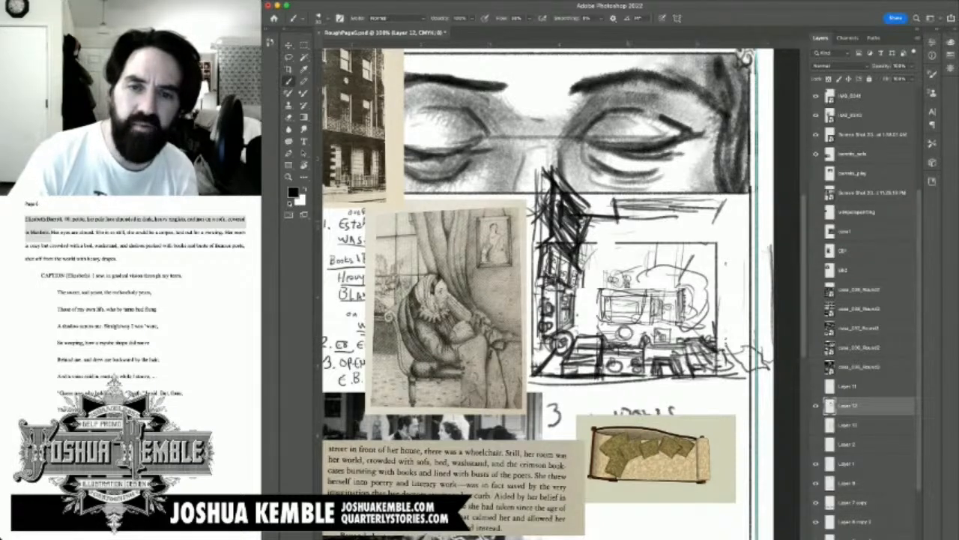
{"action": "mouse_move", "coordinate": [623, 219]}
{"action": "left_mouse_down"}
{"action": "mouse_move", "coordinate": [712, 225]}
{"action": "mouse_move", "coordinate": [736, 193]}
{"action": "left_mouse_up"}
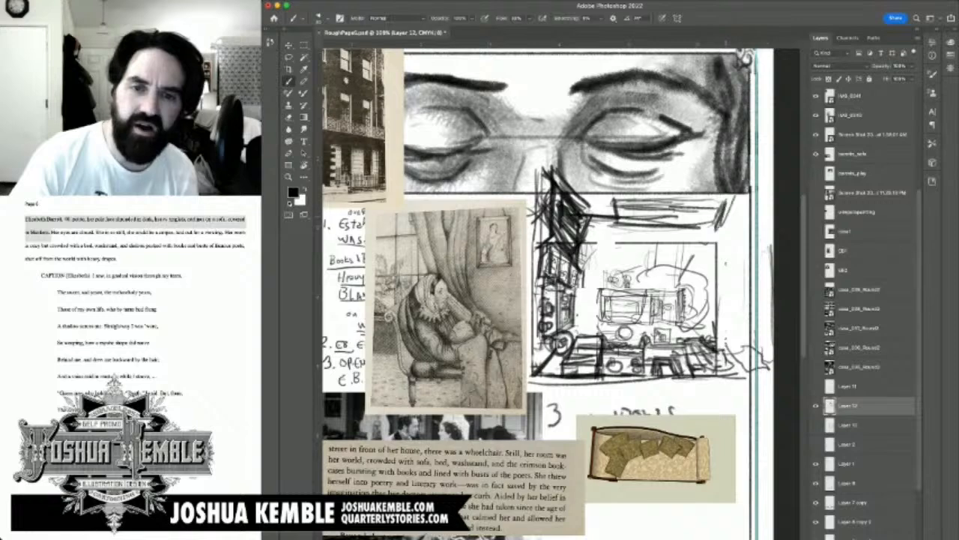
{"action": "left_click_drag", "start_coordinate": [721, 230], "coordinate": [736, 207]}
{"action": "left_click_drag", "start_coordinate": [649, 203], "coordinate": [727, 209]}
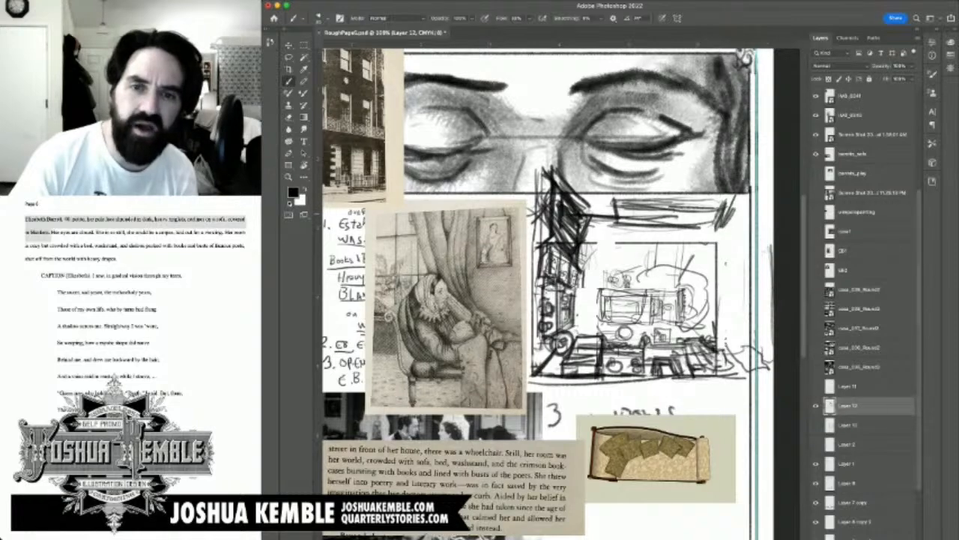
{"action": "left_click_drag", "start_coordinate": [656, 203], "coordinate": [658, 237]}
Step: Rough in short uprights and horizontal lines above the ceiling band as the base of a smaller boxed frame
{"action": "left_click_drag", "start_coordinate": [617, 182], "coordinate": [616, 200]}
{"action": "mouse_move", "coordinate": [620, 162]}
{"action": "left_mouse_down"}
{"action": "mouse_move", "coordinate": [618, 202]}
{"action": "mouse_move", "coordinate": [645, 192]}
{"action": "left_mouse_up"}
{"action": "mouse_move", "coordinate": [647, 177]}
{"action": "left_mouse_down"}
{"action": "mouse_move", "coordinate": [646, 192]}
{"action": "mouse_move", "coordinate": [683, 192]}
{"action": "left_mouse_up"}
{"action": "mouse_move", "coordinate": [641, 190]}
{"action": "left_mouse_down"}
{"action": "mouse_move", "coordinate": [693, 191]}
{"action": "mouse_move", "coordinate": [683, 189]}
{"action": "left_mouse_up"}
{"action": "left_click_drag", "start_coordinate": [658, 190], "coordinate": [704, 190]}
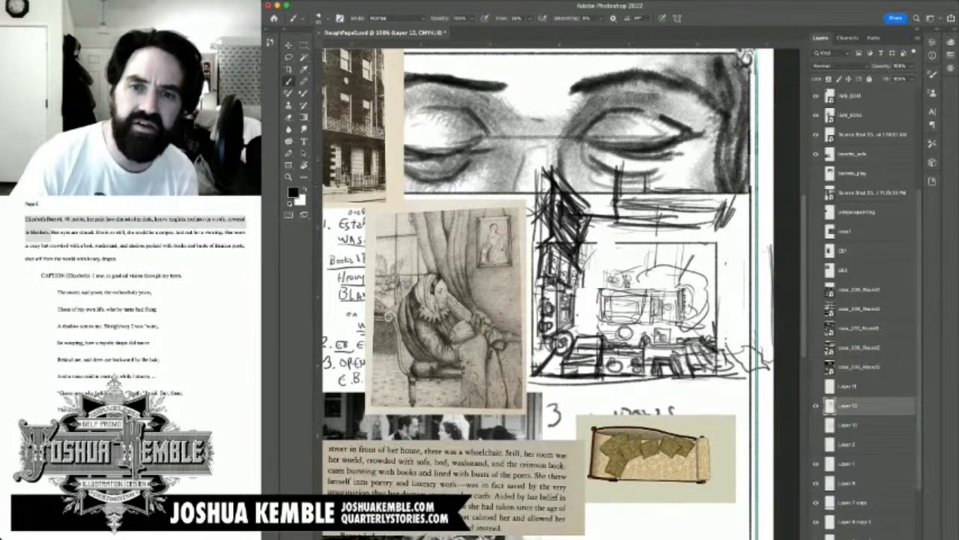
{"action": "left_click", "coordinate": [816, 405]}
{"action": "left_click", "coordinate": [816, 405]}
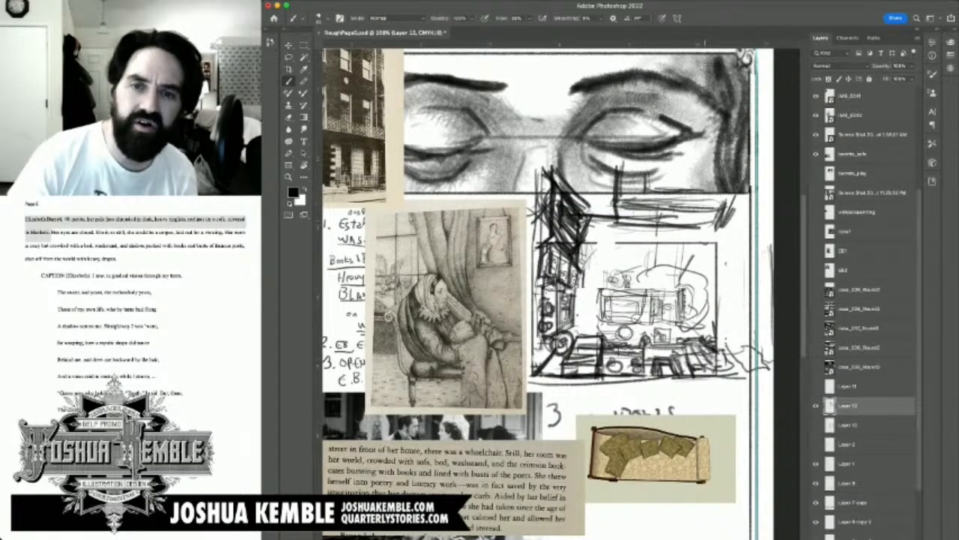
{"action": "left_click_drag", "start_coordinate": [708, 169], "coordinate": [708, 194]}
{"action": "left_click_drag", "start_coordinate": [714, 164], "coordinate": [710, 194]}
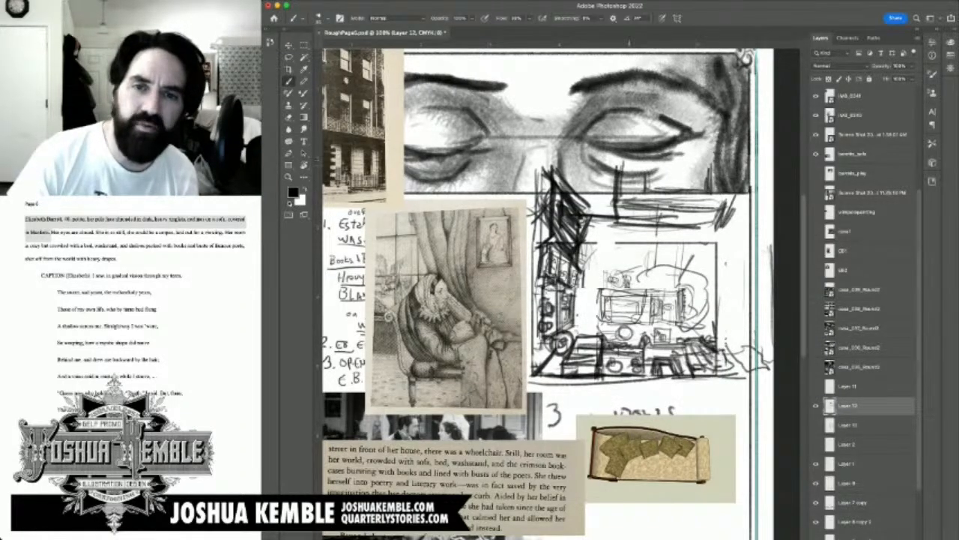
Step: Draw the upper rectangular frame over the closed-eyes panel, darkening its inner top and joining its left side to the ceiling band
{"action": "left_click_drag", "start_coordinate": [634, 160], "coordinate": [637, 184]}
{"action": "left_click_drag", "start_coordinate": [666, 147], "coordinate": [683, 145]}
{"action": "left_click_drag", "start_coordinate": [642, 138], "coordinate": [706, 134]}
{"action": "left_click_drag", "start_coordinate": [712, 123], "coordinate": [708, 179]}
{"action": "mouse_move", "coordinate": [698, 137]}
{"action": "left_mouse_down"}
{"action": "mouse_move", "coordinate": [684, 143]}
{"action": "mouse_move", "coordinate": [688, 134]}
{"action": "left_mouse_up"}
{"action": "mouse_move", "coordinate": [678, 131]}
{"action": "left_mouse_down"}
{"action": "mouse_move", "coordinate": [676, 153]}
{"action": "mouse_move", "coordinate": [704, 153]}
{"action": "left_mouse_up"}
{"action": "left_click_drag", "start_coordinate": [706, 130], "coordinate": [704, 153]}
{"action": "left_click_drag", "start_coordinate": [643, 132], "coordinate": [664, 131]}
{"action": "left_click_drag", "start_coordinate": [643, 132], "coordinate": [644, 145]}
{"action": "mouse_move", "coordinate": [661, 147]}
{"action": "left_mouse_down"}
{"action": "mouse_move", "coordinate": [674, 149]}
{"action": "mouse_move", "coordinate": [671, 127]}
{"action": "left_mouse_up"}
{"action": "mouse_move", "coordinate": [663, 121]}
{"action": "left_mouse_down"}
{"action": "mouse_move", "coordinate": [644, 119]}
{"action": "mouse_move", "coordinate": [717, 120]}
{"action": "left_mouse_up"}
{"action": "left_click_drag", "start_coordinate": [707, 121], "coordinate": [700, 165]}
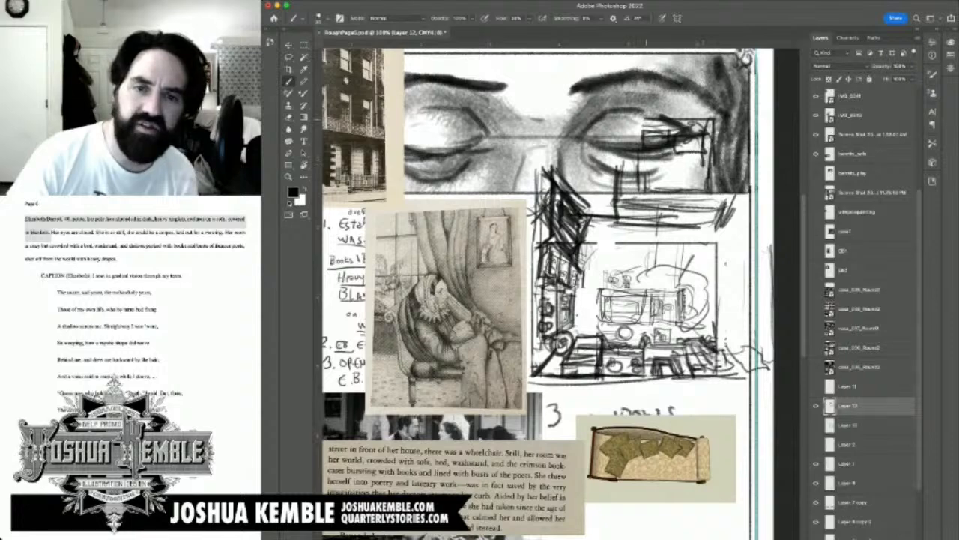
{"action": "left_click_drag", "start_coordinate": [646, 121], "coordinate": [640, 172]}
{"action": "mouse_move", "coordinate": [640, 122]}
{"action": "left_mouse_down"}
{"action": "mouse_move", "coordinate": [639, 166]}
{"action": "mouse_move", "coordinate": [616, 200]}
{"action": "left_mouse_up"}
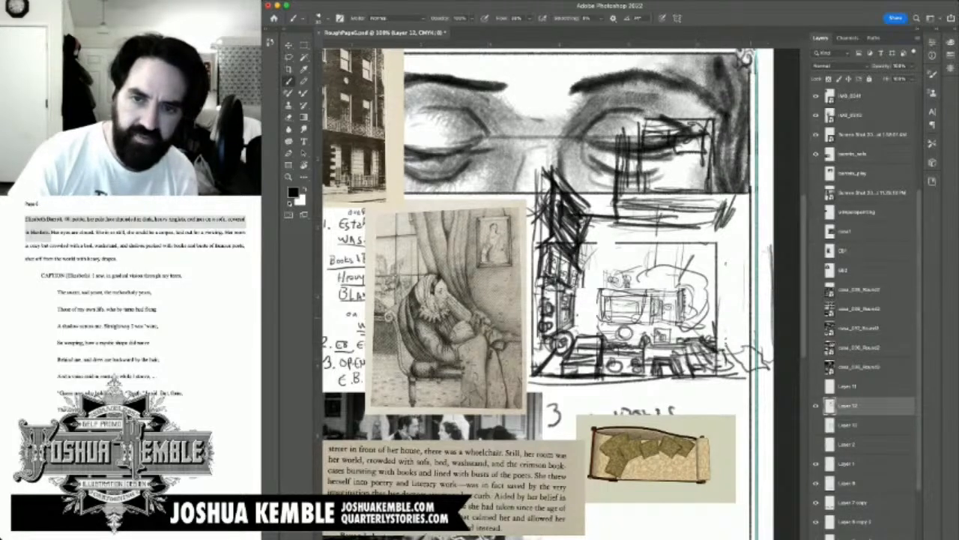
Step: Extend the ceiling line to the right and draw long vertical strokes for the room's right wall
{"action": "left_click_drag", "start_coordinate": [763, 316], "coordinate": [764, 351]}
{"action": "left_click_drag", "start_coordinate": [760, 291], "coordinate": [761, 345]}
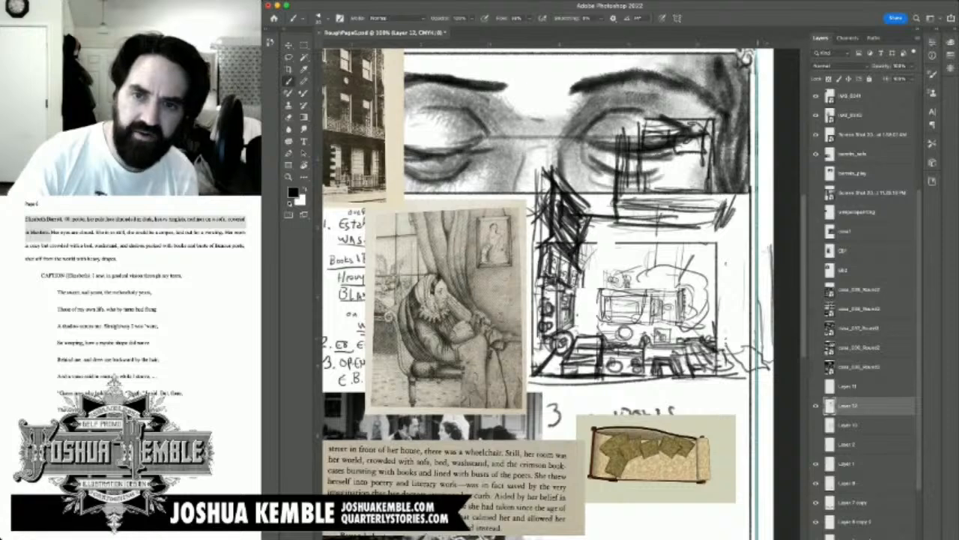
{"action": "left_click_drag", "start_coordinate": [761, 210], "coordinate": [761, 328]}
{"action": "left_click_drag", "start_coordinate": [761, 273], "coordinate": [760, 337]}
{"action": "mouse_move", "coordinate": [718, 206]}
{"action": "left_mouse_down"}
{"action": "mouse_move", "coordinate": [756, 204]}
{"action": "mouse_move", "coordinate": [751, 193]}
{"action": "mouse_move", "coordinate": [751, 203]}
{"action": "left_mouse_up"}
{"action": "mouse_move", "coordinate": [697, 219]}
{"action": "left_mouse_down"}
{"action": "mouse_move", "coordinate": [755, 217]}
{"action": "mouse_move", "coordinate": [738, 257]}
{"action": "mouse_move", "coordinate": [744, 360]}
{"action": "left_mouse_up"}
{"action": "left_click_drag", "start_coordinate": [739, 277], "coordinate": [740, 350]}
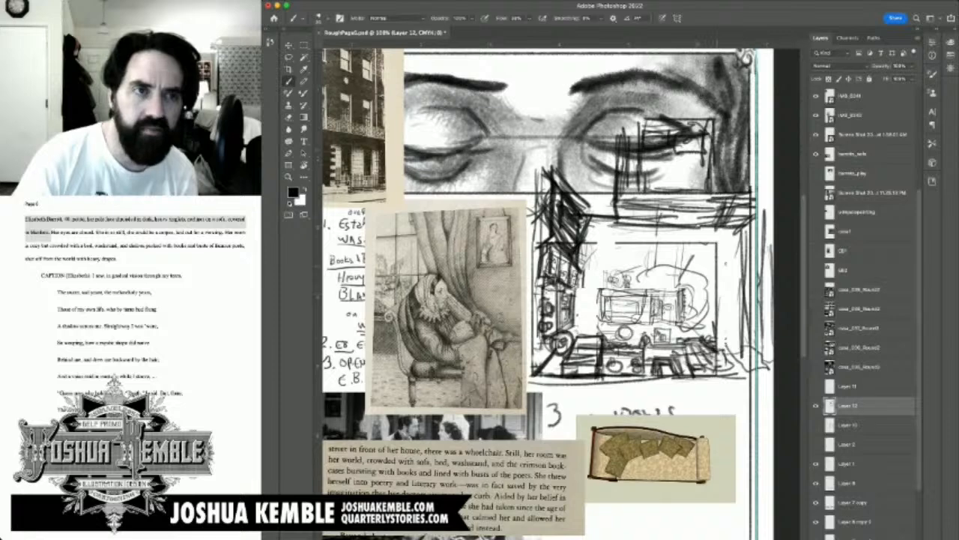
Step: Add a small mark beside the upper frame, and move the whole room sketch down and to the left
{"action": "left_click_drag", "start_coordinate": [734, 141], "coordinate": [734, 162]}
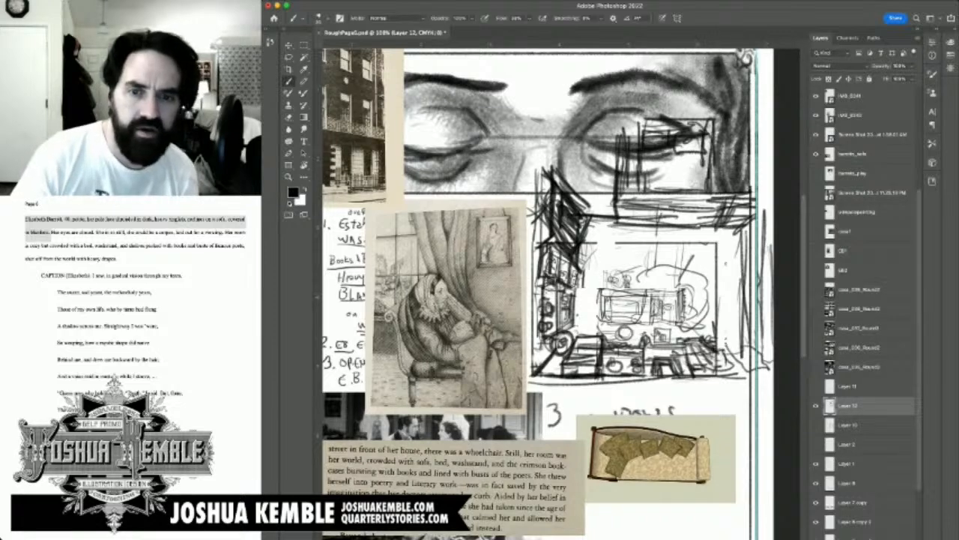
{"action": "key", "text": "m"}
{"action": "key", "text": "v"}
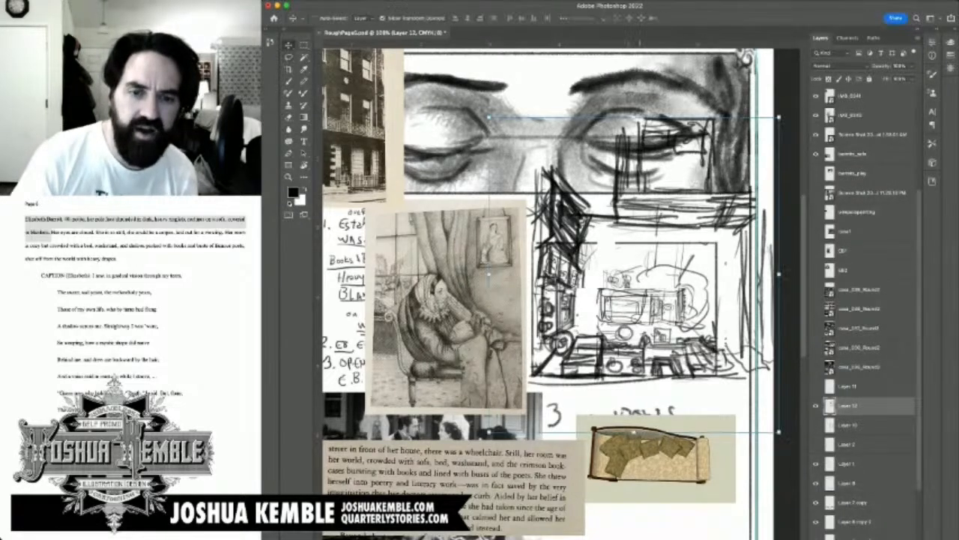
{"action": "mouse_move", "coordinate": [644, 248]}
{"action": "left_mouse_down"}
{"action": "mouse_move", "coordinate": [545, 270]}
{"action": "mouse_move", "coordinate": [560, 325]}
{"action": "mouse_move", "coordinate": [574, 300]}
{"action": "left_mouse_up"}
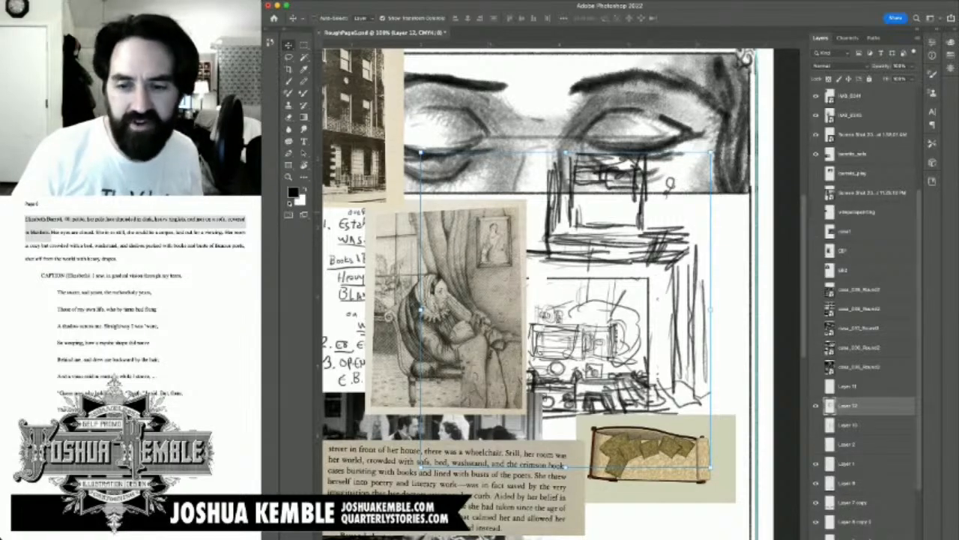
Step: Hide the reference photo, drawing and text layers covering the page, and move the room sketch down between the two eye panels
{"action": "scroll", "coordinate": [862, 300], "scroll_direction": "down", "scroll_amount": 5}
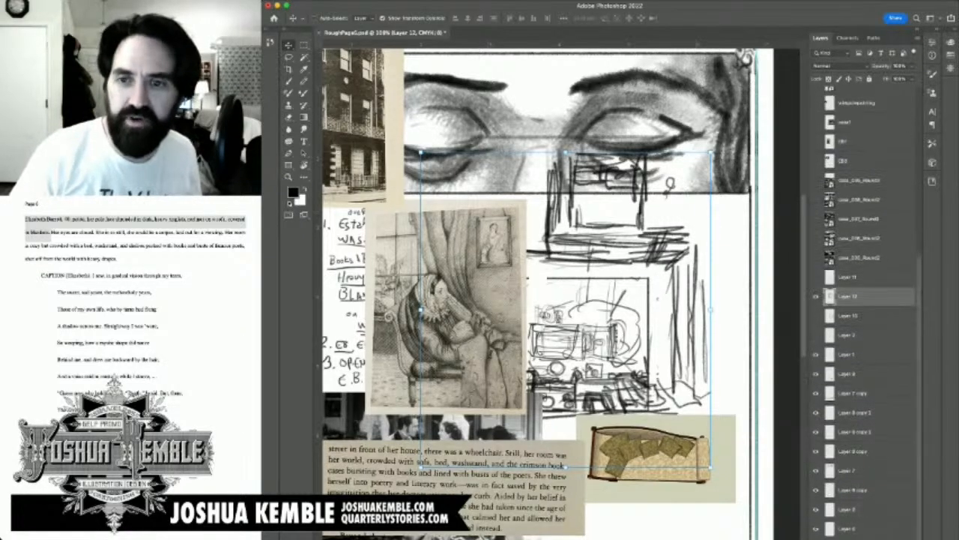
{"action": "scroll", "coordinate": [861, 300], "scroll_direction": "up", "scroll_amount": 9}
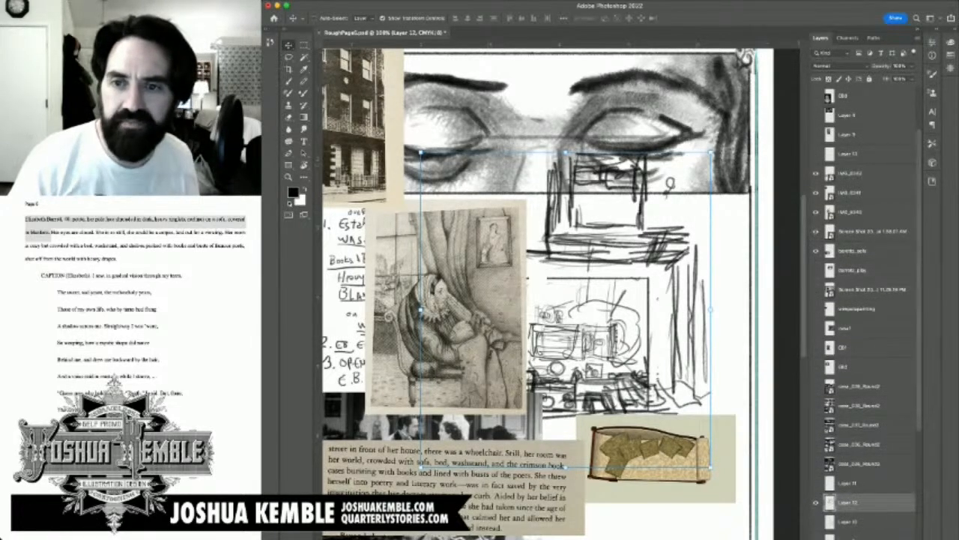
{"action": "key", "text": "super+minus"}
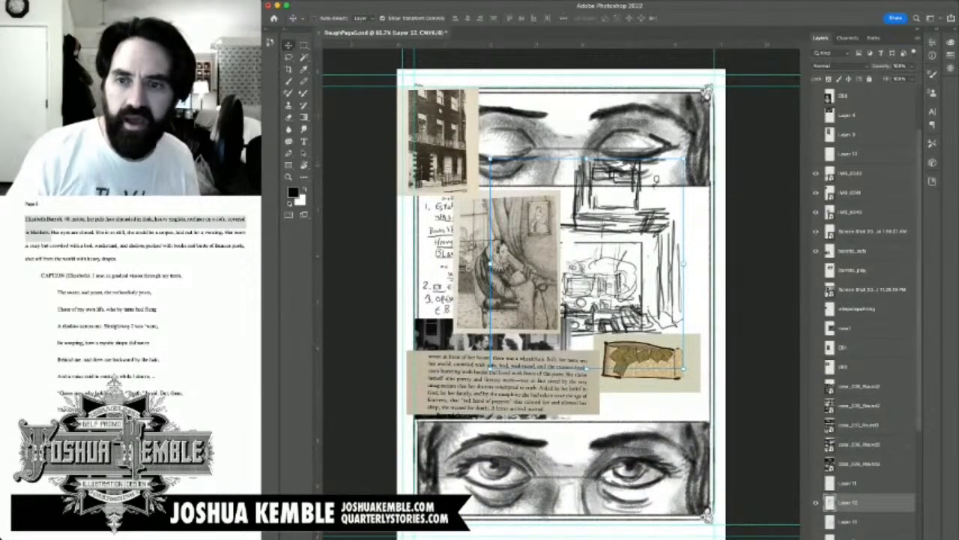
{"action": "left_click", "coordinate": [816, 174]}
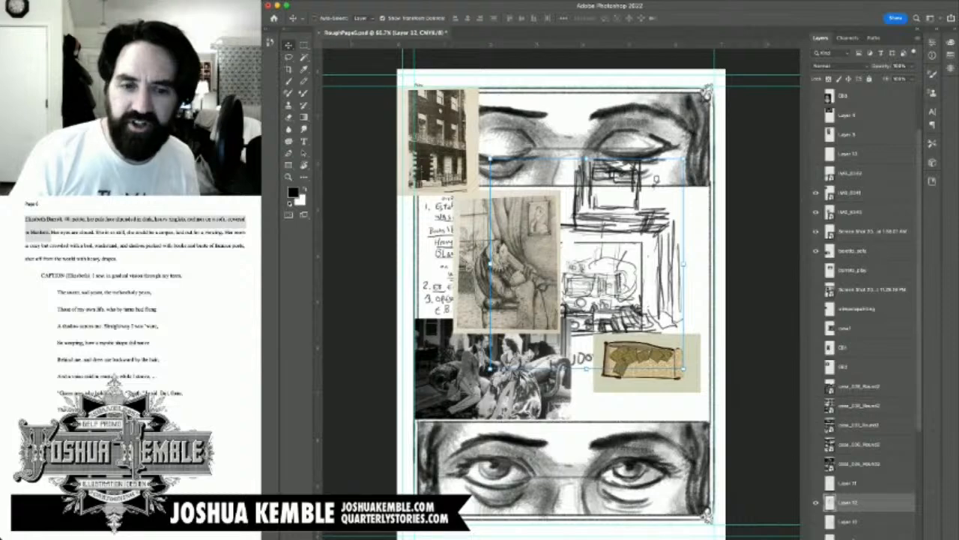
{"action": "left_click", "coordinate": [816, 174]}
{"action": "left_click", "coordinate": [816, 174]}
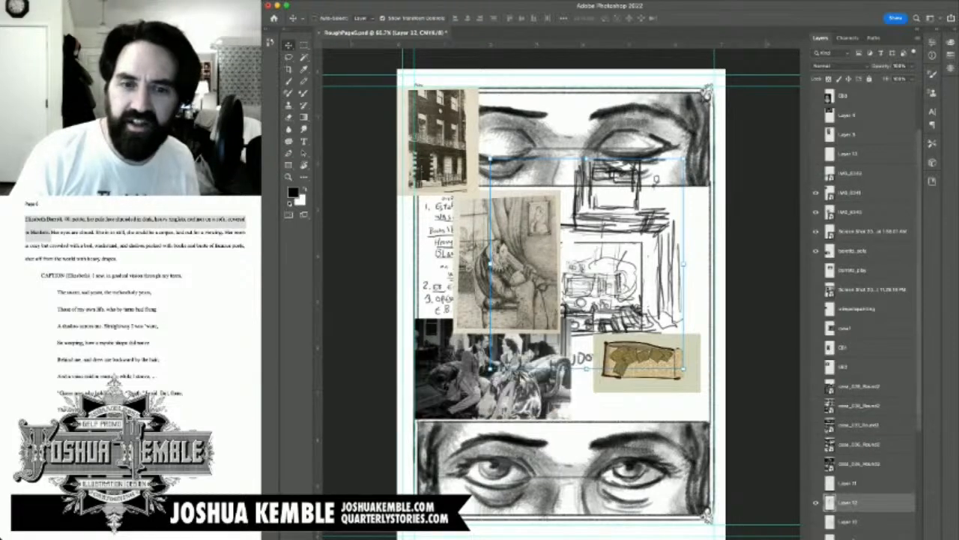
{"action": "left_click", "coordinate": [816, 193]}
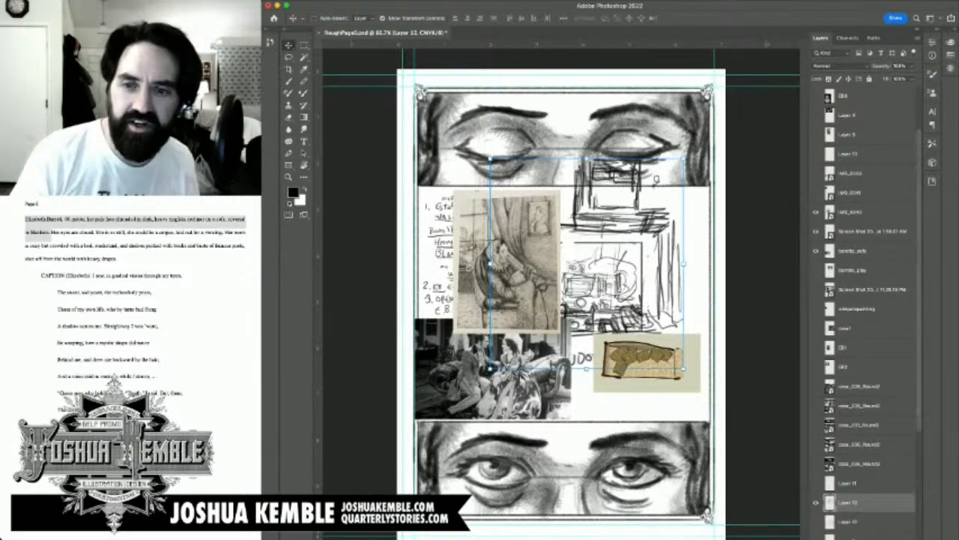
{"action": "left_click", "coordinate": [816, 212]}
{"action": "left_click", "coordinate": [816, 231]}
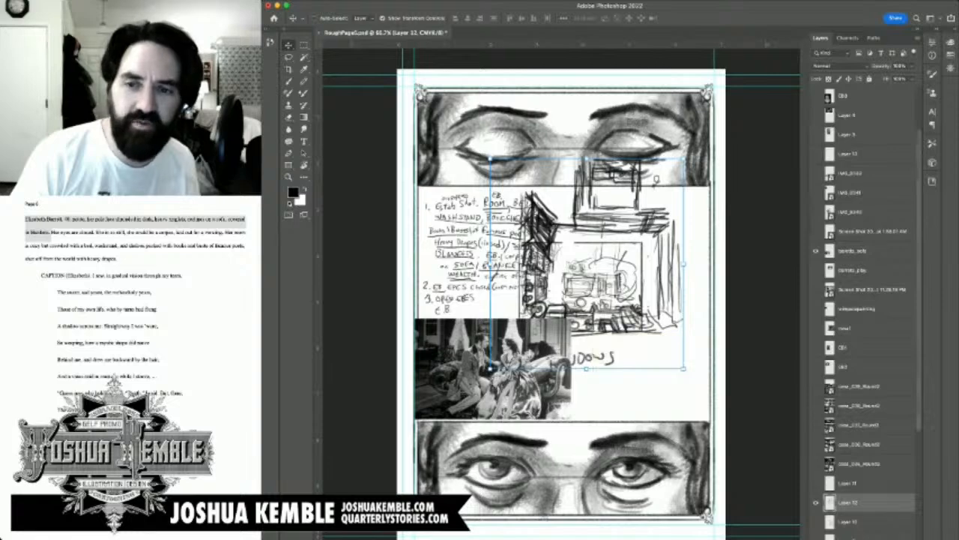
{"action": "left_click", "coordinate": [816, 251]}
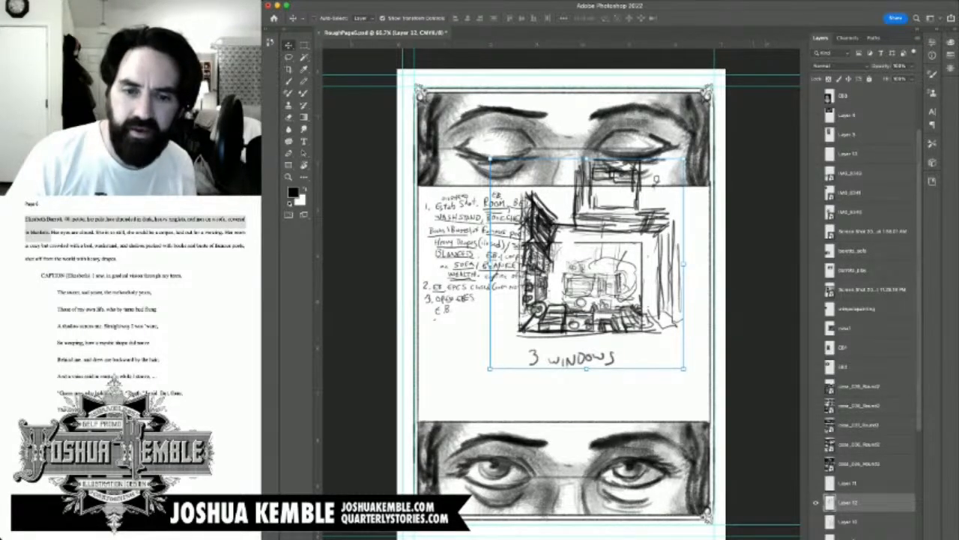
{"action": "left_click_drag", "start_coordinate": [587, 264], "coordinate": [575, 320]}
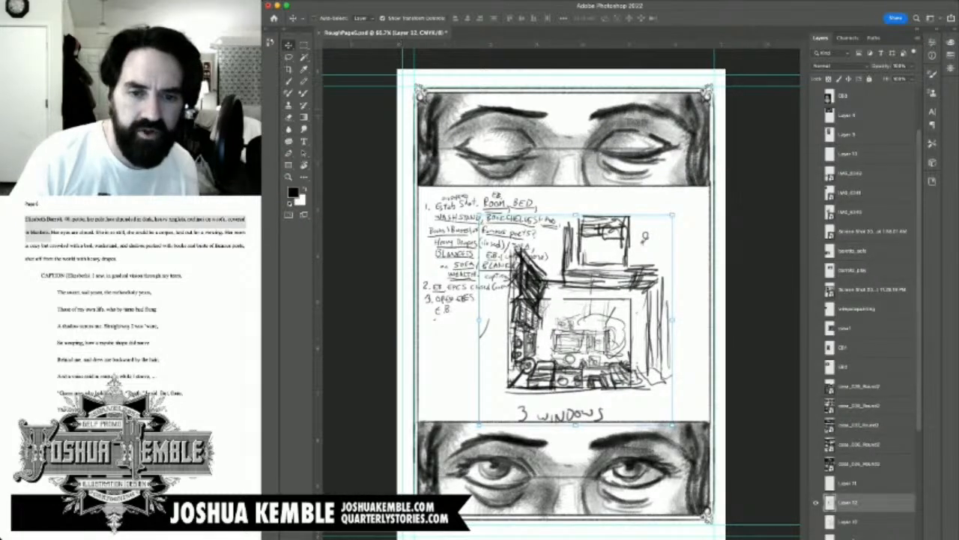
{"action": "key", "text": "m"}
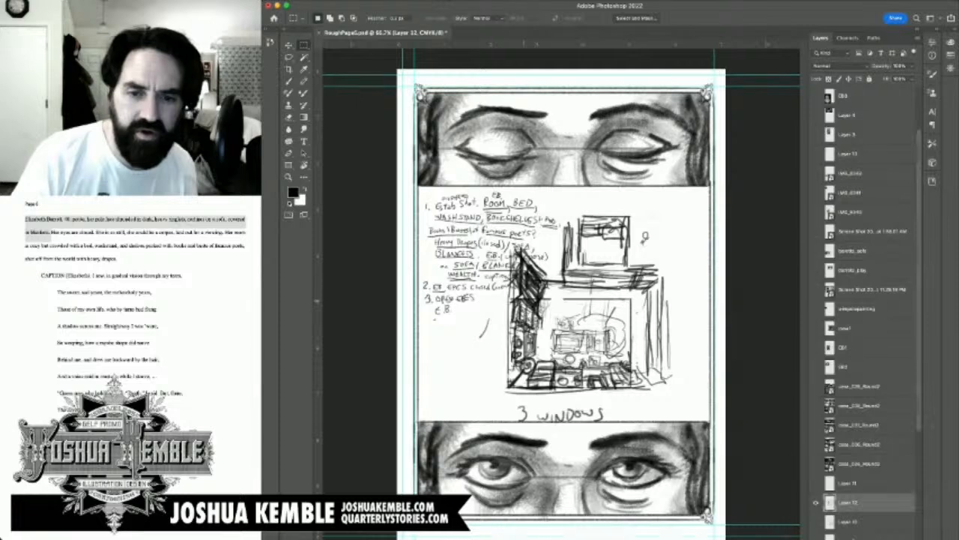
{"action": "mouse_move", "coordinate": [512, 299]}
{"action": "left_mouse_down"}
{"action": "mouse_move", "coordinate": [631, 388]}
{"action": "mouse_move", "coordinate": [646, 388]}
{"action": "left_mouse_up"}
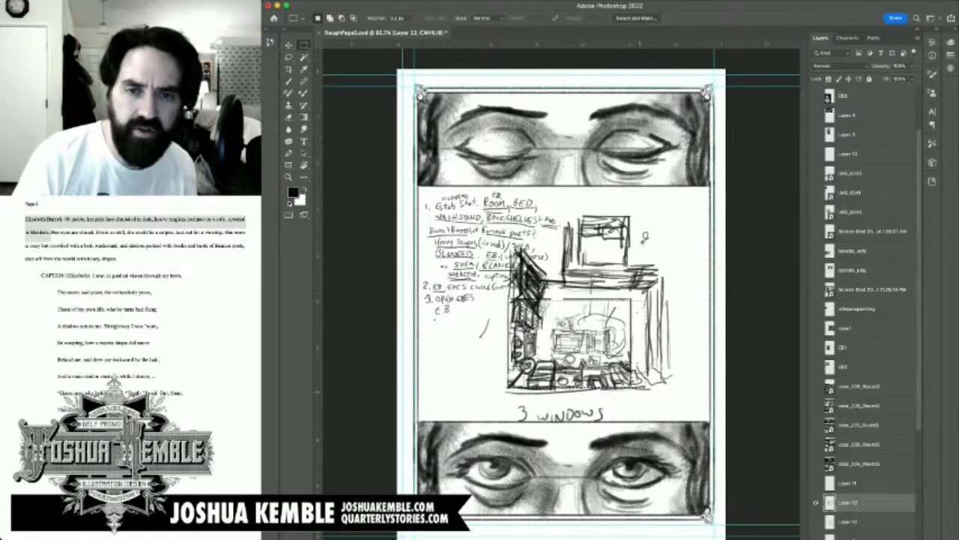
{"action": "mouse_move", "coordinate": [613, 193]}
{"action": "left_mouse_down"}
{"action": "mouse_move", "coordinate": [678, 217]}
{"action": "mouse_move", "coordinate": [658, 234]}
{"action": "mouse_move", "coordinate": [694, 267]}
{"action": "mouse_move", "coordinate": [679, 269]}
{"action": "left_mouse_up"}
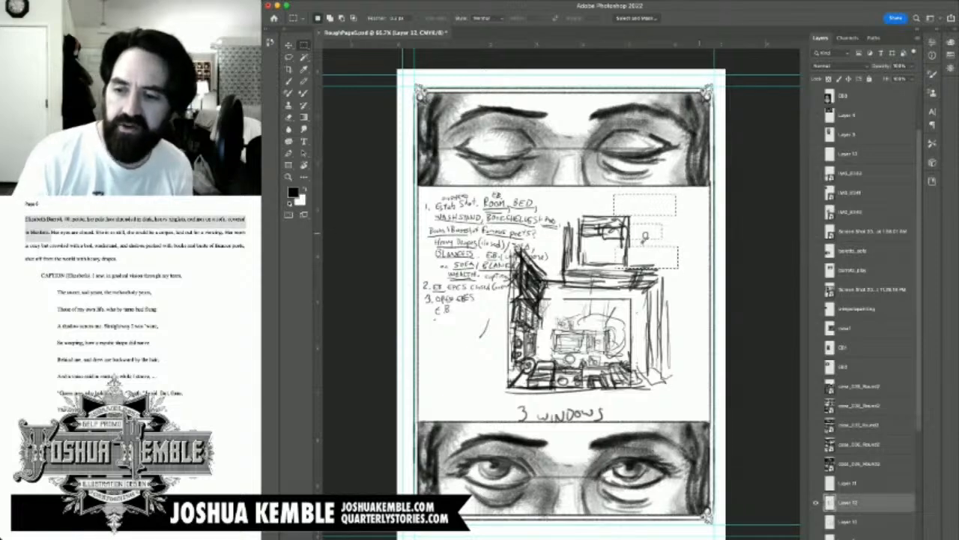
{"action": "key", "text": "ctrl+d"}
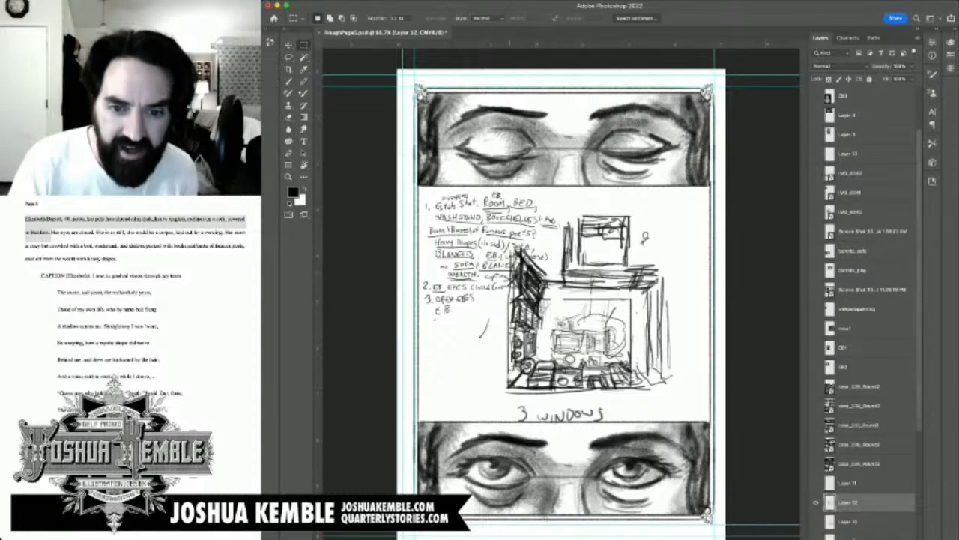
Step: Copy the rectangular room area, from the ceiling band to the foreground furniture, onto a new layer and hide the original sketch layer
{"action": "left_click_drag", "start_coordinate": [508, 278], "coordinate": [651, 389]}
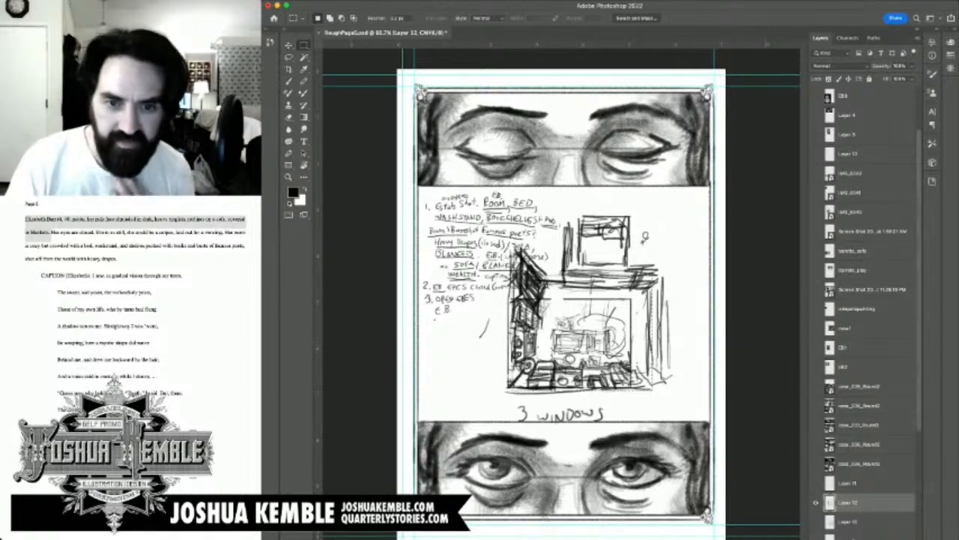
{"action": "key", "text": "super+j"}
{"action": "left_click", "coordinate": [816, 522]}
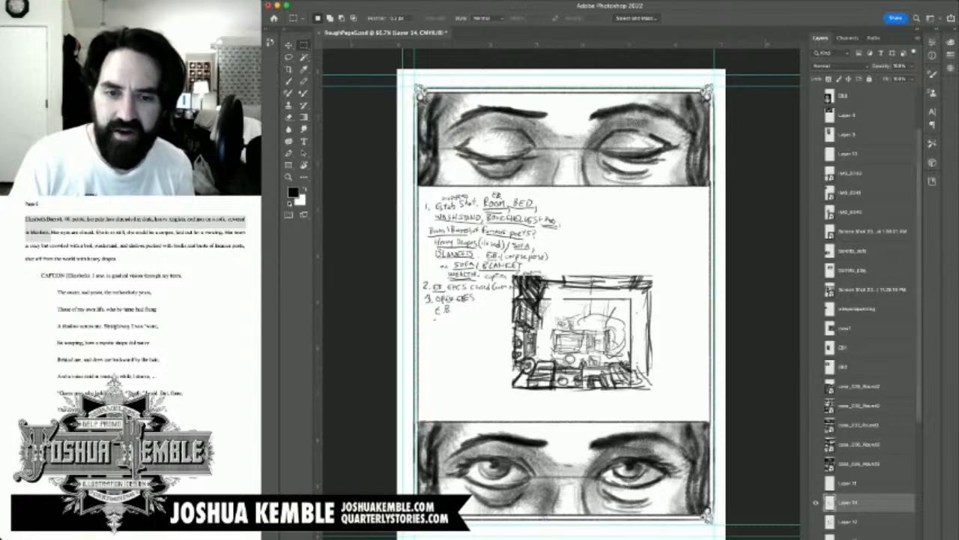
{"action": "left_click", "coordinate": [816, 521]}
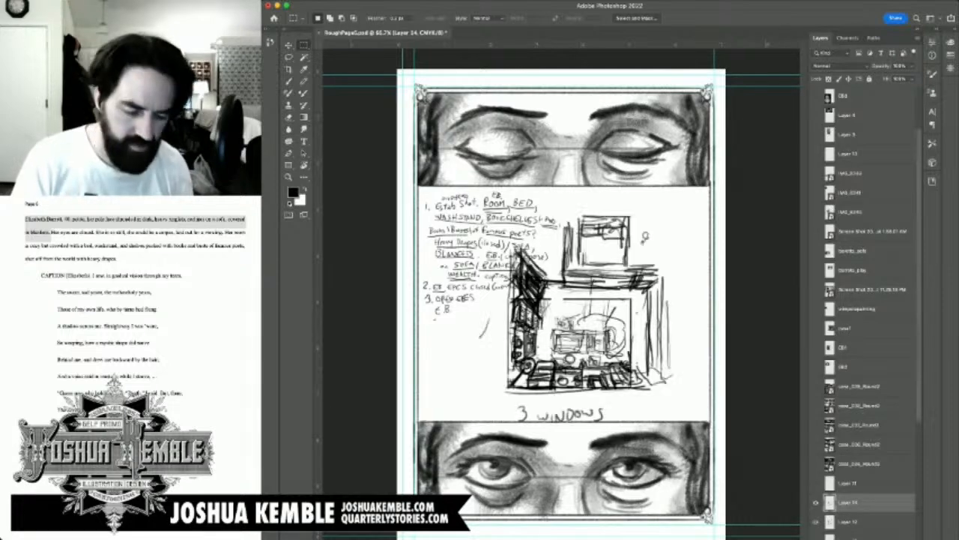
{"action": "left_click", "coordinate": [816, 521]}
Step: Rename the original sketch layer as room_thumb
{"action": "double_click", "coordinate": [848, 521]}
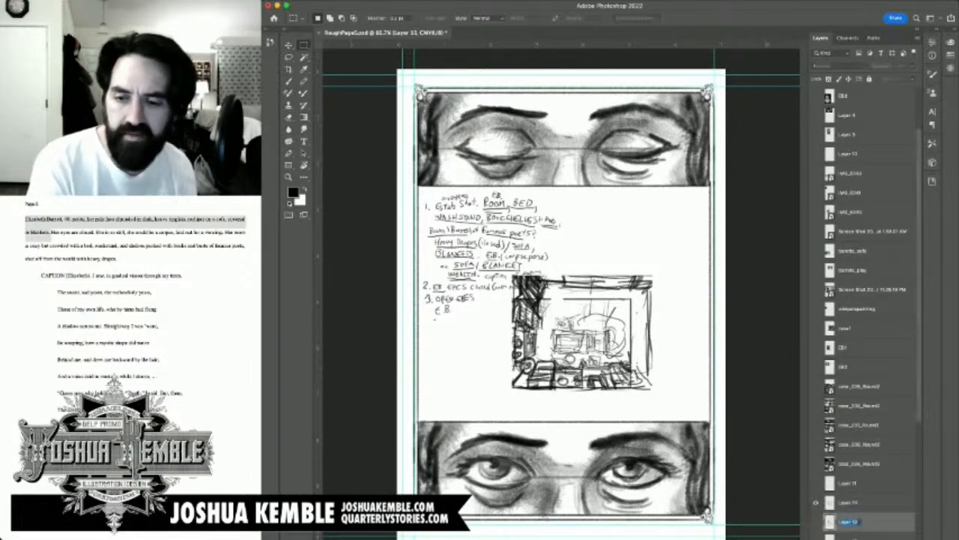
{"action": "type", "text": "room"}
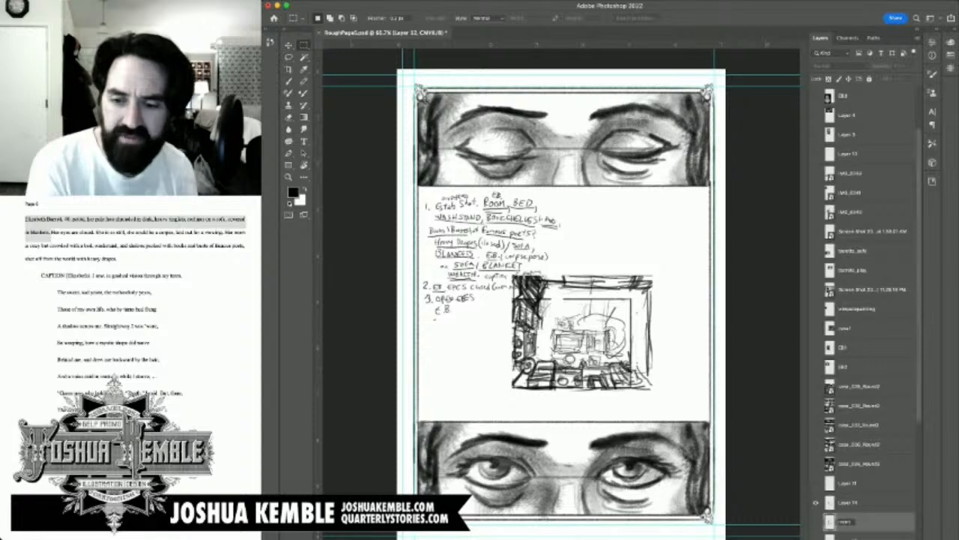
{"action": "type", "text": "_sketch"}
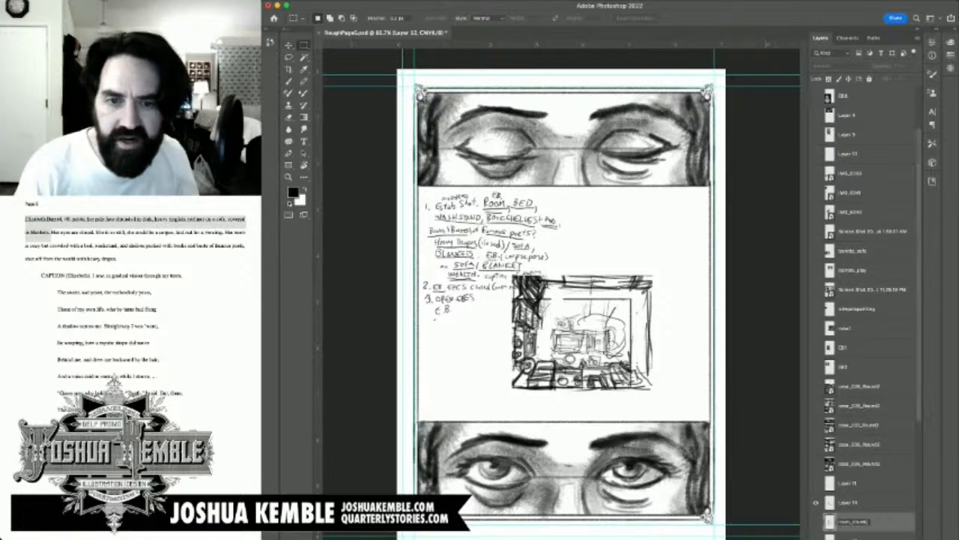
{"action": "key", "text": "Return"}
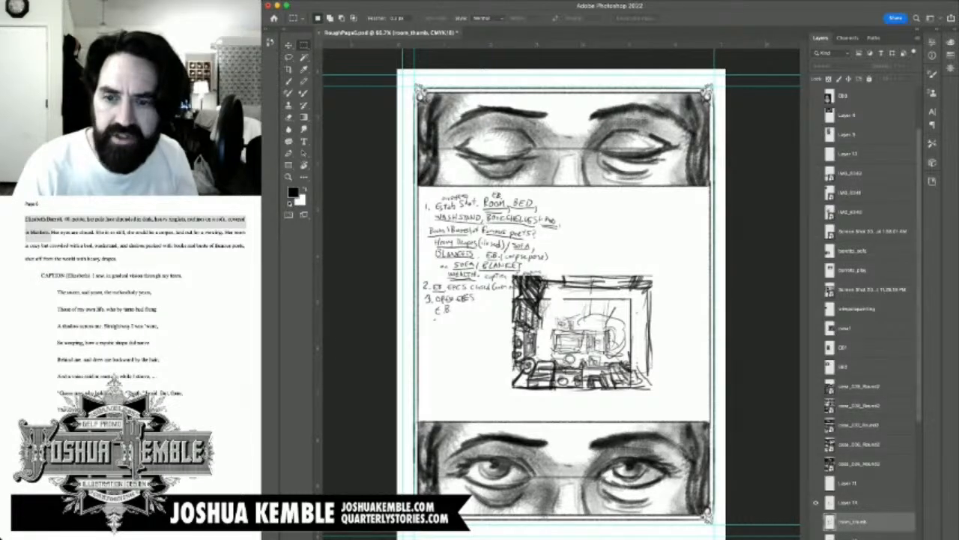
{"action": "scroll", "coordinate": [869, 315], "scroll_direction": "down", "scroll_amount": 5}
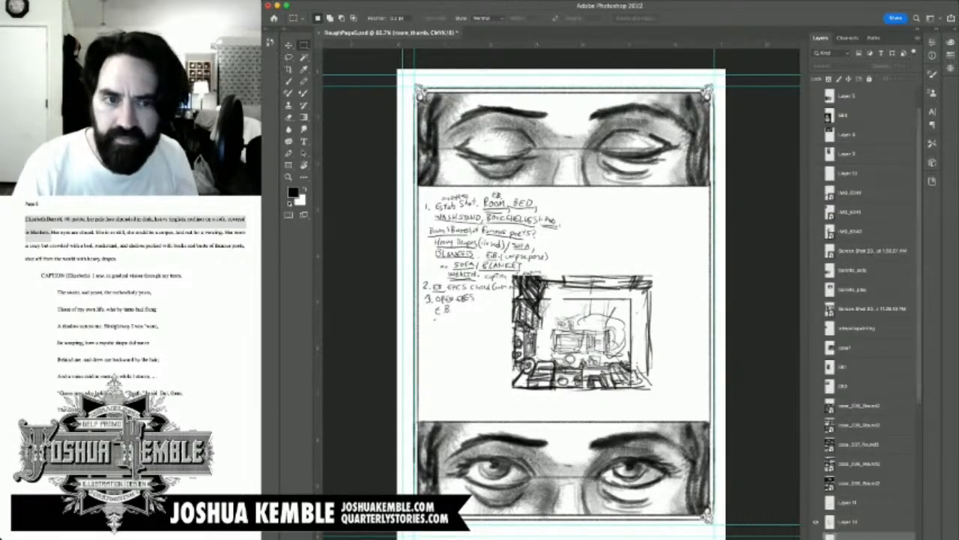
Step: Look through the layer stack, briefly showing and hiding individual reference layers, including the two film stills, to examine the available room references
{"action": "scroll", "coordinate": [869, 314], "scroll_direction": "down", "scroll_amount": 1}
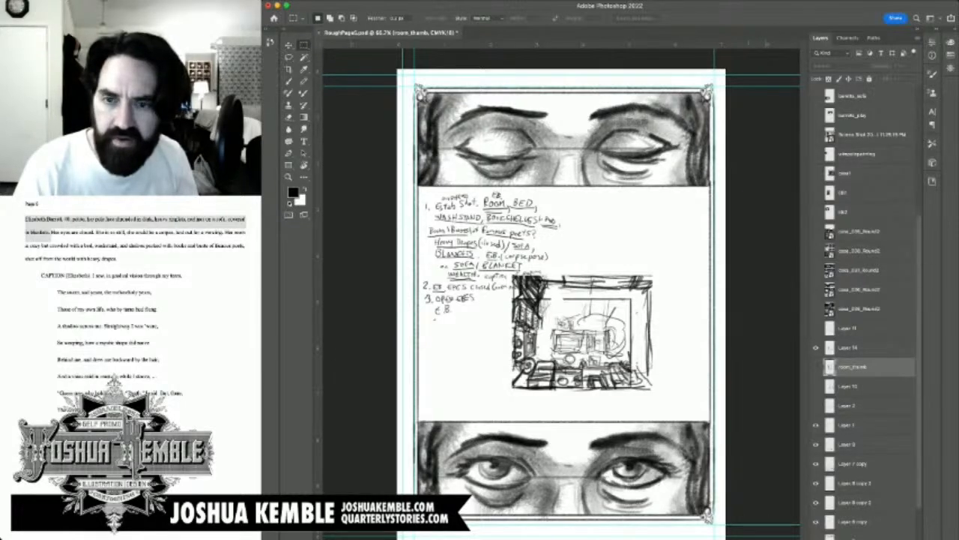
{"action": "scroll", "coordinate": [869, 315], "scroll_direction": "up", "scroll_amount": 9}
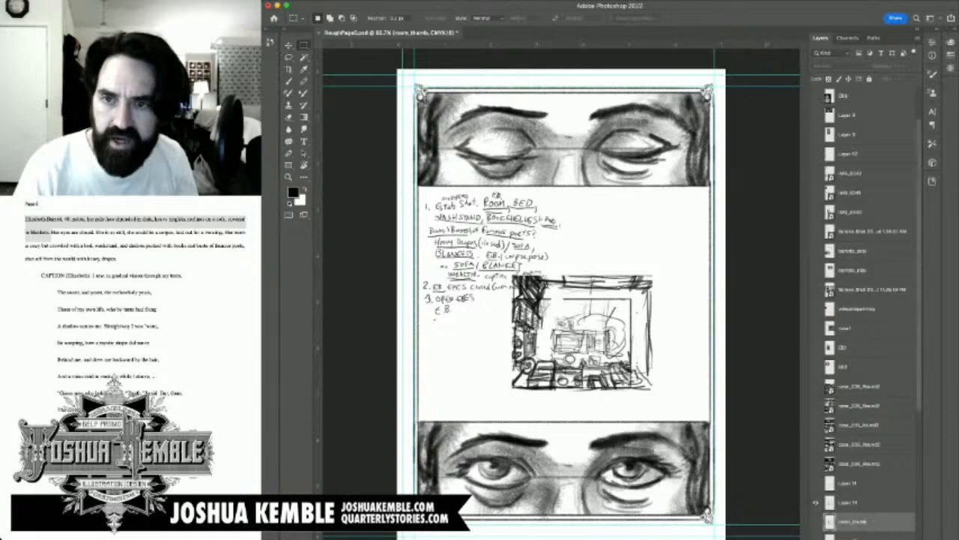
{"action": "scroll", "coordinate": [870, 315], "scroll_direction": "up", "scroll_amount": 2}
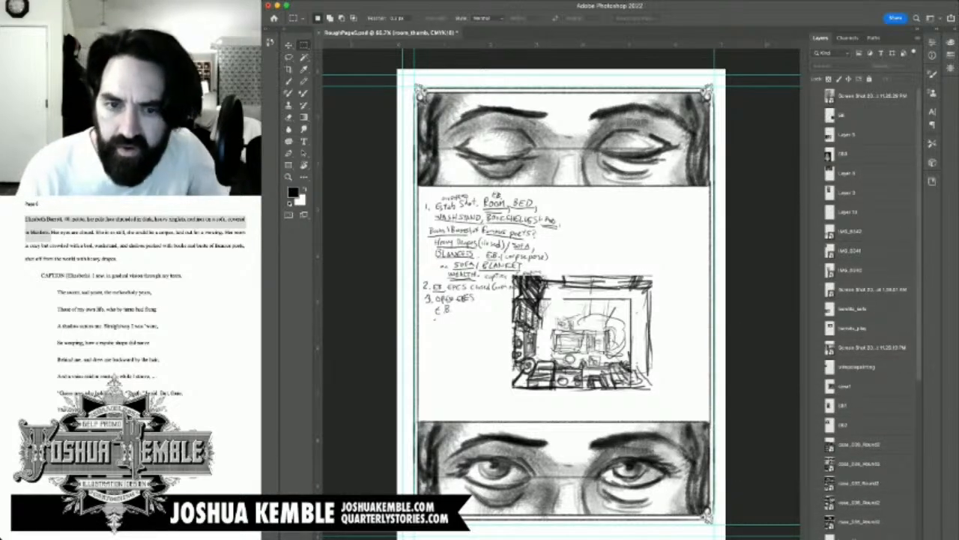
{"action": "left_click", "coordinate": [816, 366]}
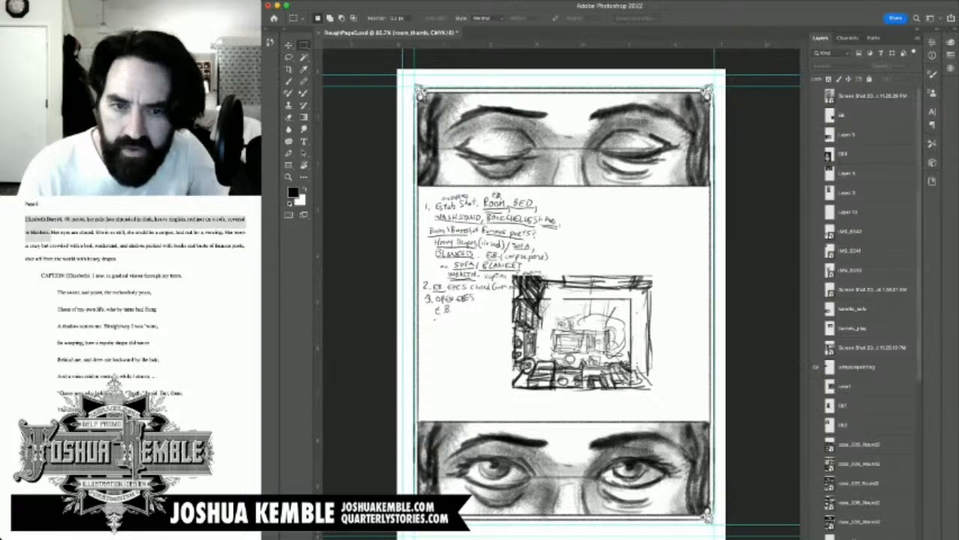
{"action": "left_click", "coordinate": [816, 366]}
{"action": "left_click", "coordinate": [815, 347]}
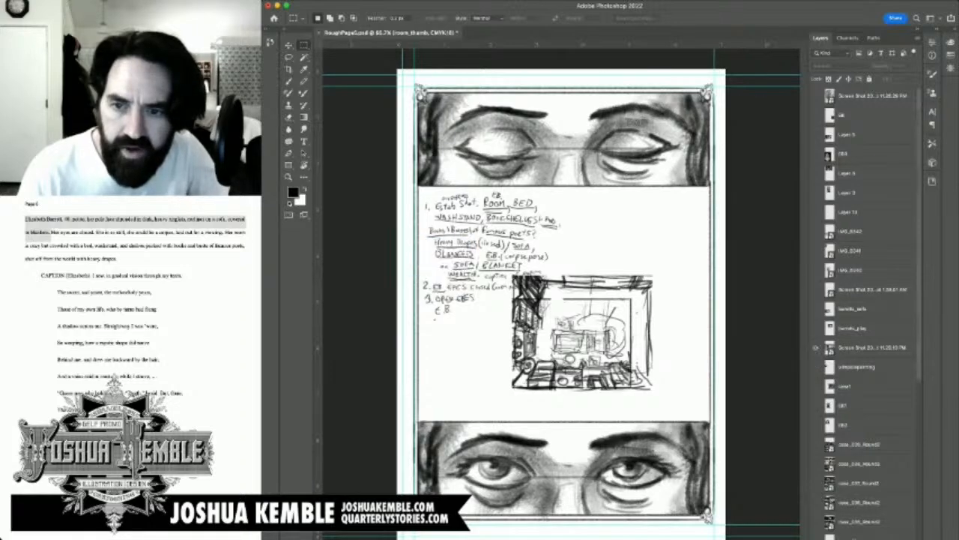
{"action": "left_click", "coordinate": [815, 347]}
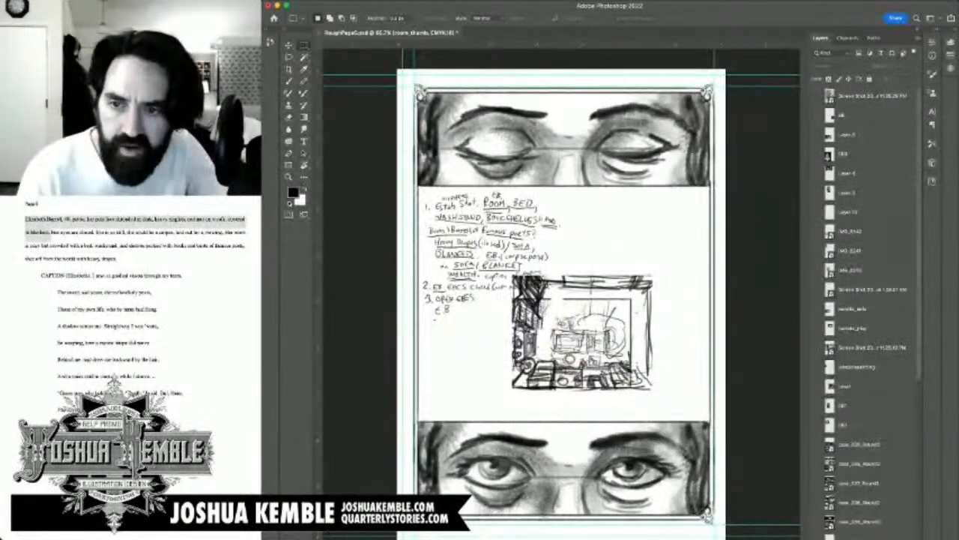
{"action": "left_click", "coordinate": [816, 327]}
{"action": "left_click", "coordinate": [815, 327]}
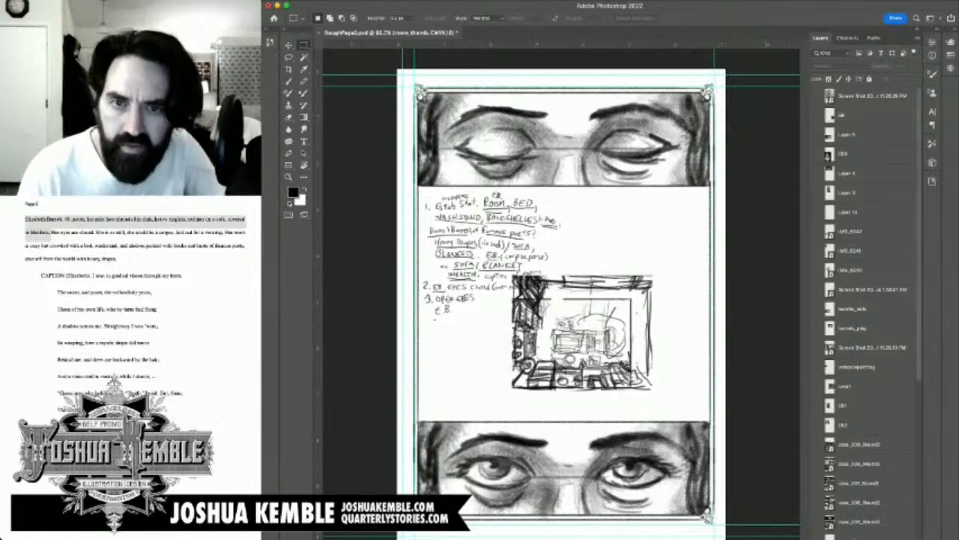
{"action": "left_click", "coordinate": [815, 328]}
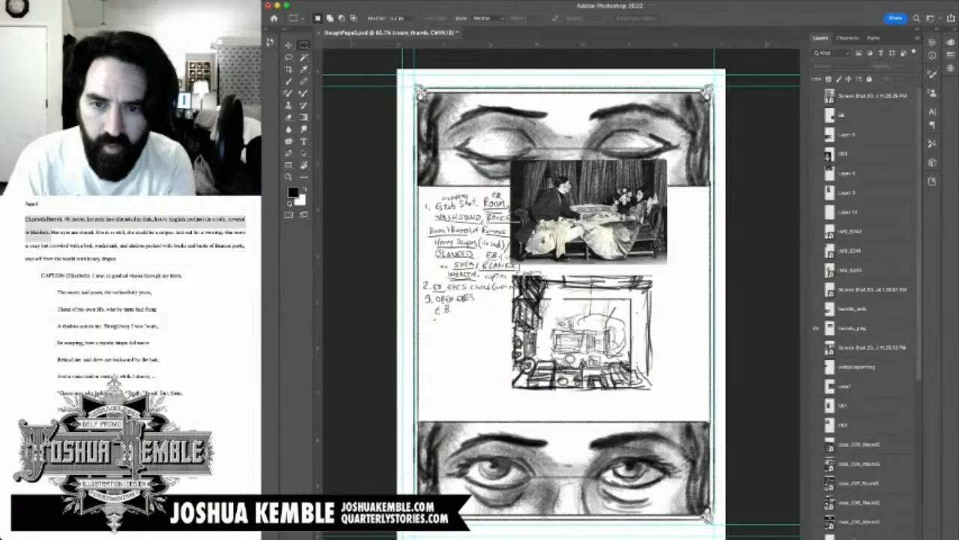
{"action": "left_click", "coordinate": [816, 328]}
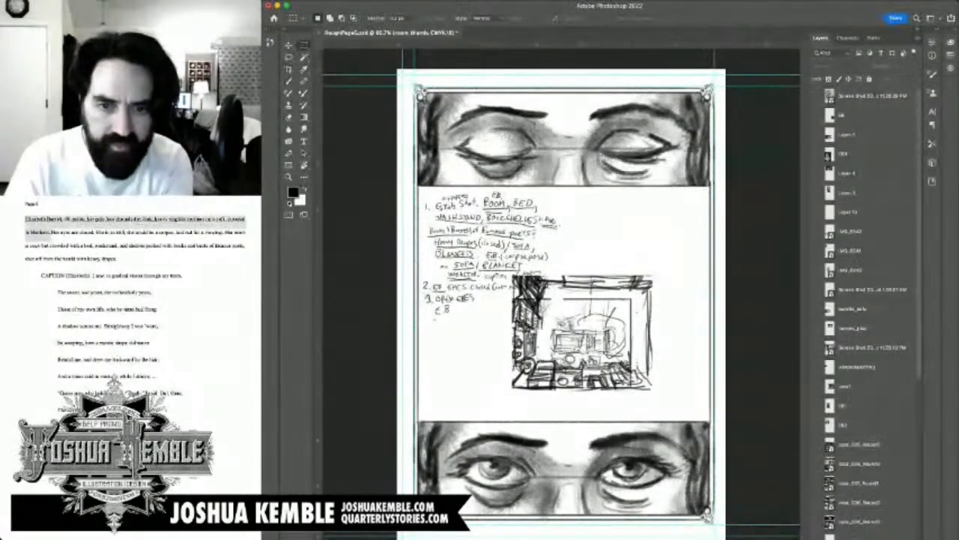
{"action": "left_click", "coordinate": [816, 309]}
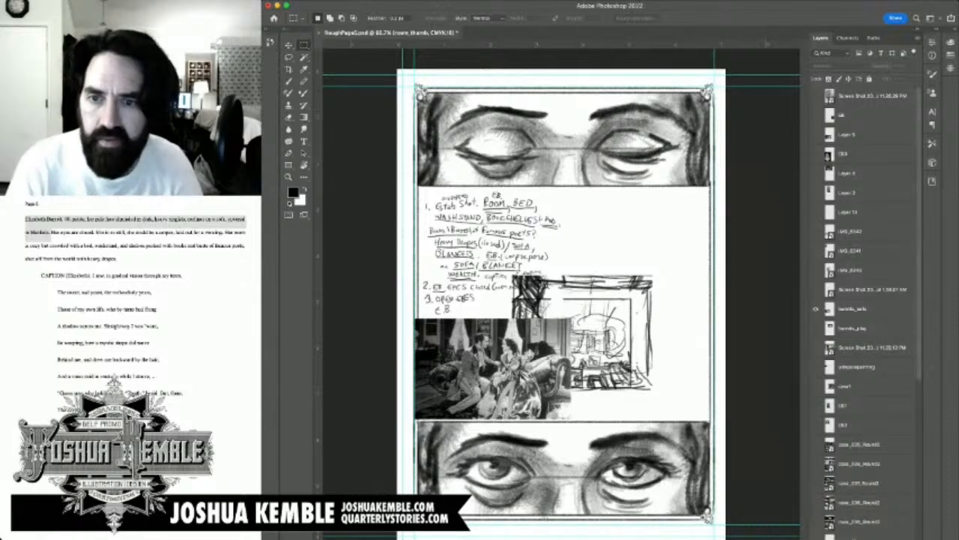
{"action": "left_click", "coordinate": [816, 309]}
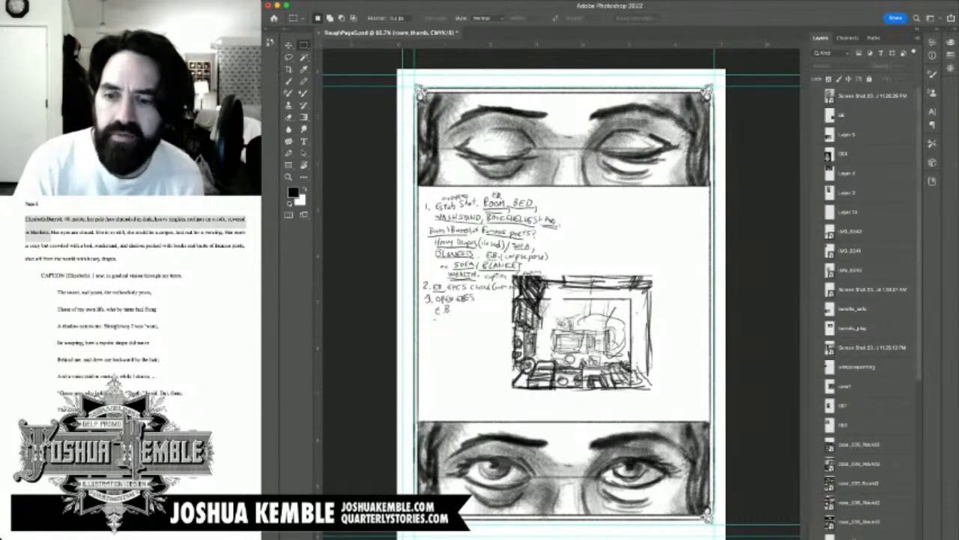
{"action": "scroll", "coordinate": [870, 315], "scroll_direction": "down", "scroll_amount": 5}
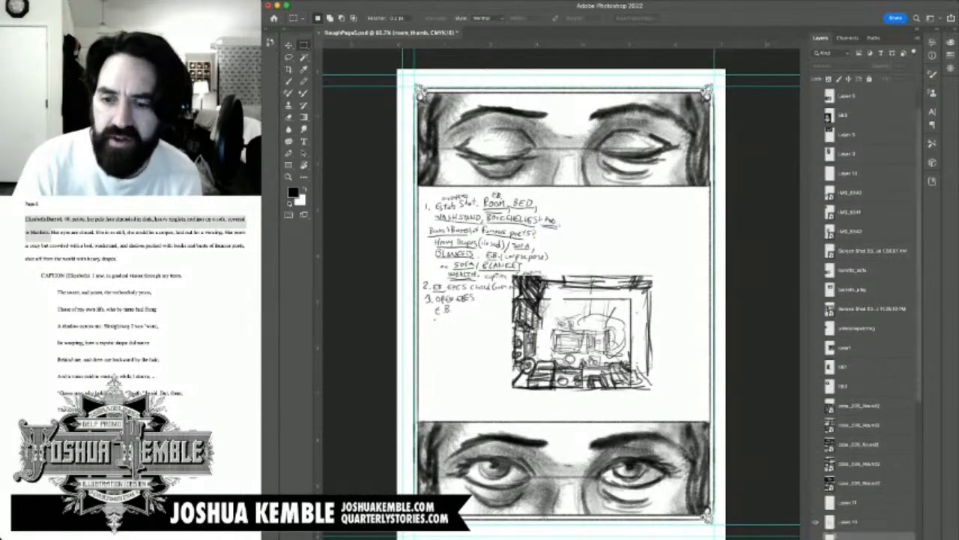
{"action": "scroll", "coordinate": [869, 315], "scroll_direction": "down", "scroll_amount": 3}
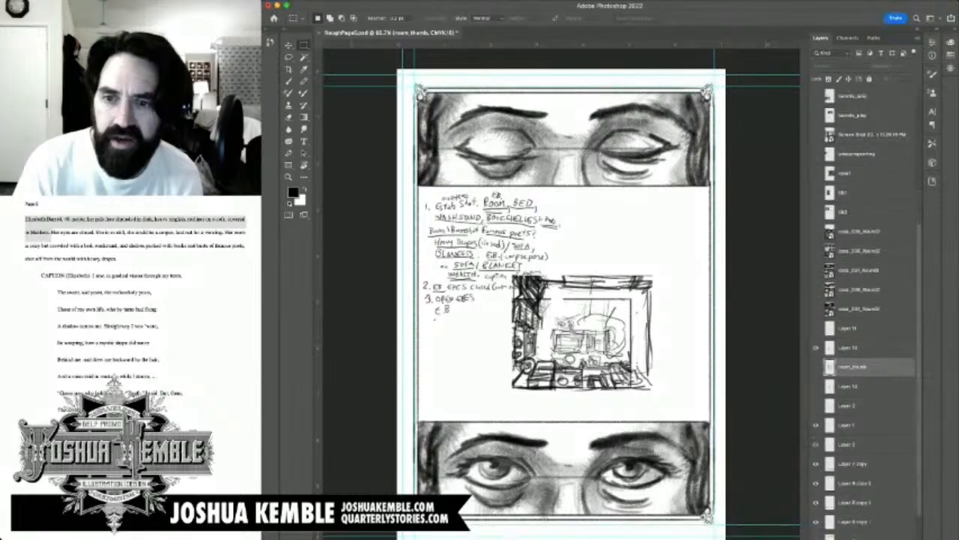
{"action": "scroll", "coordinate": [870, 300], "scroll_direction": "up", "scroll_amount": 8}
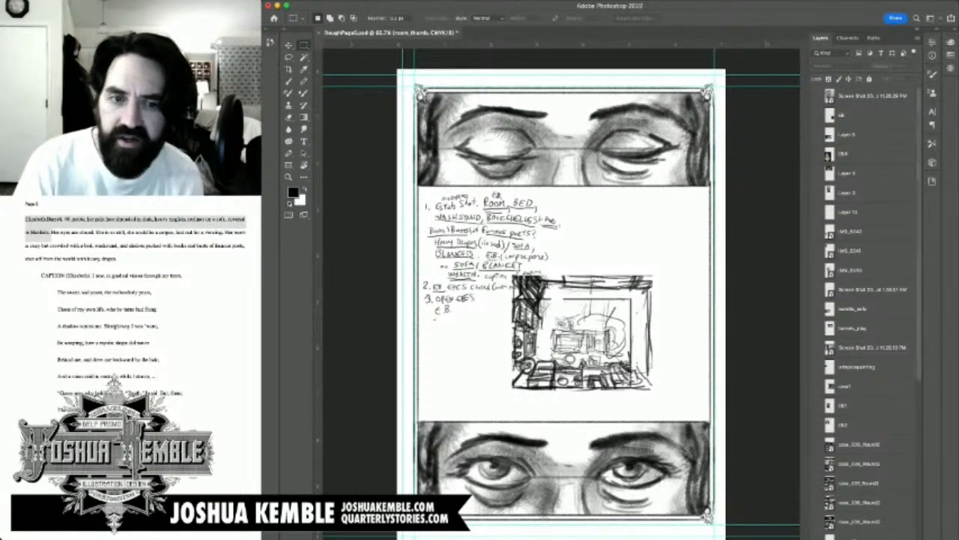
Step: Show the sofa film still, tan screenshot, seated-figure drawing and building photo, and check the book-text photo before hiding it again
{"action": "left_click", "coordinate": [816, 308]}
{"action": "left_click", "coordinate": [816, 290]}
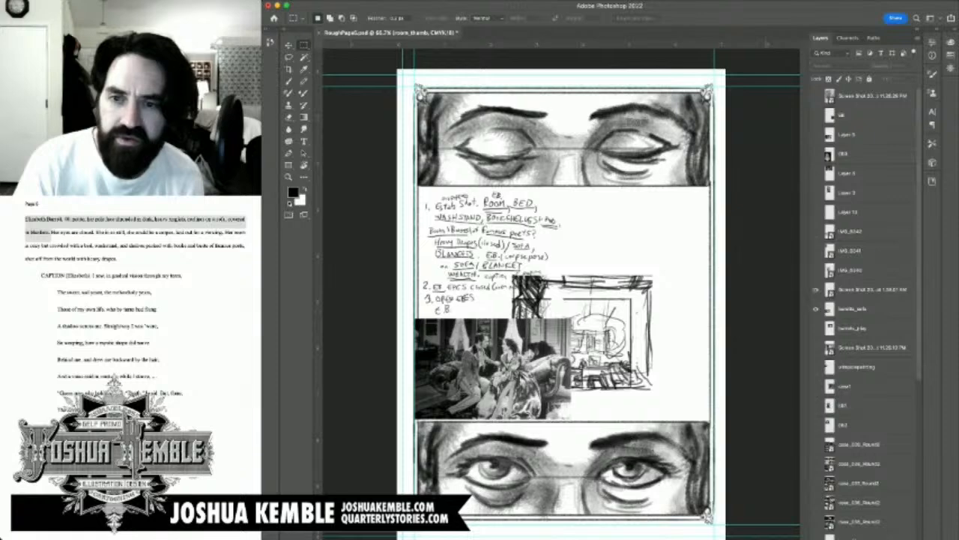
{"action": "left_click", "coordinate": [816, 270]}
{"action": "left_click", "coordinate": [816, 251]}
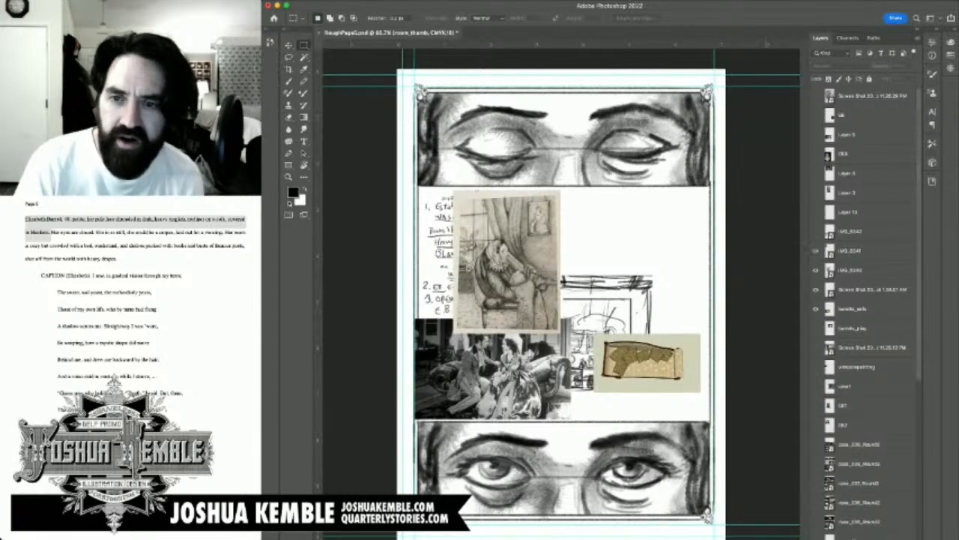
{"action": "left_click", "coordinate": [816, 231]}
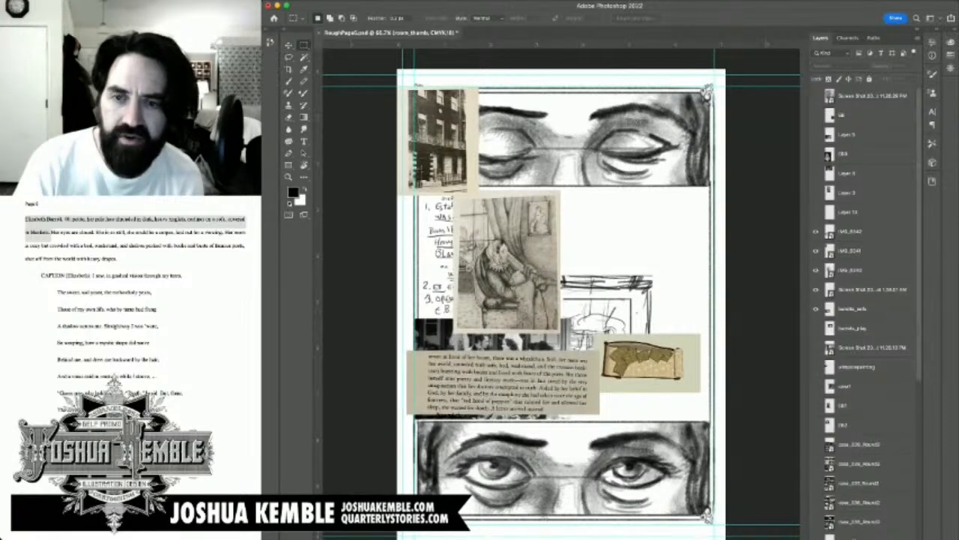
{"action": "left_click", "coordinate": [816, 231]}
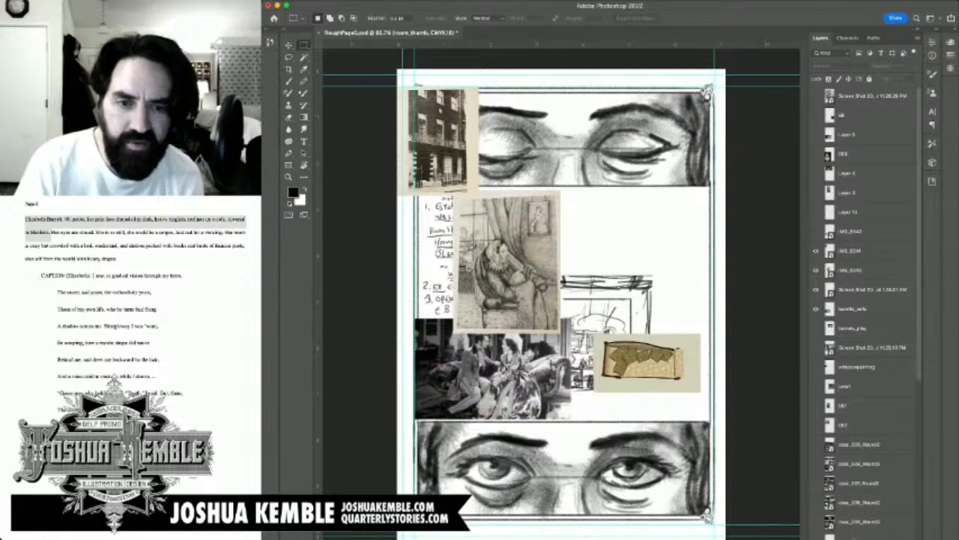
{"action": "left_click", "coordinate": [816, 230]}
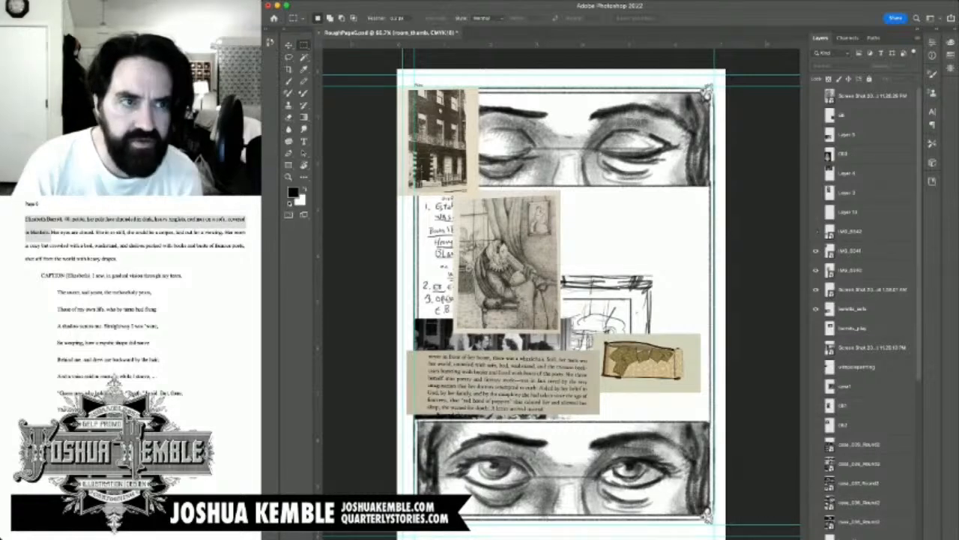
{"action": "left_click", "coordinate": [817, 230]}
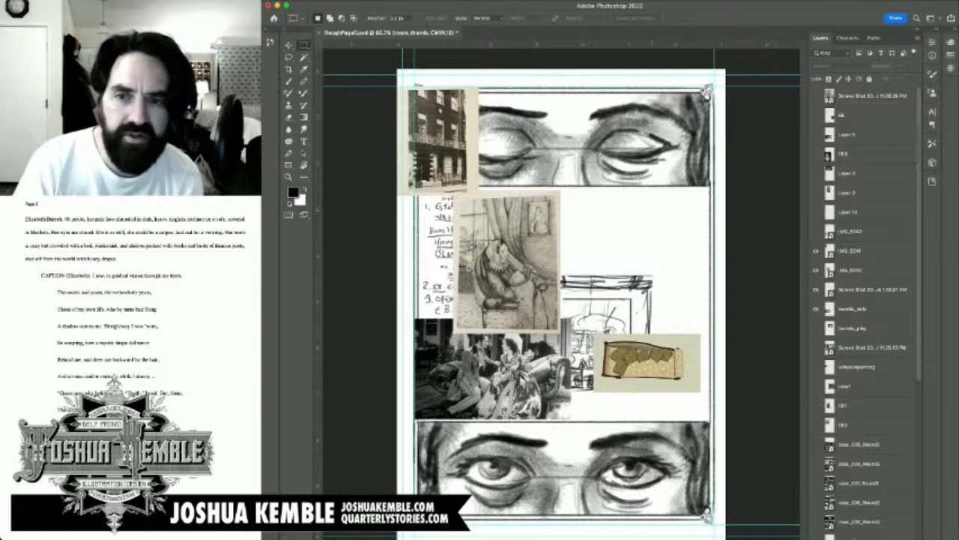
Step: Scale down the building photo in the page's upper-left corner so it roughly matches the height of the closed-eyes panel
{"action": "left_click", "coordinate": [851, 251]}
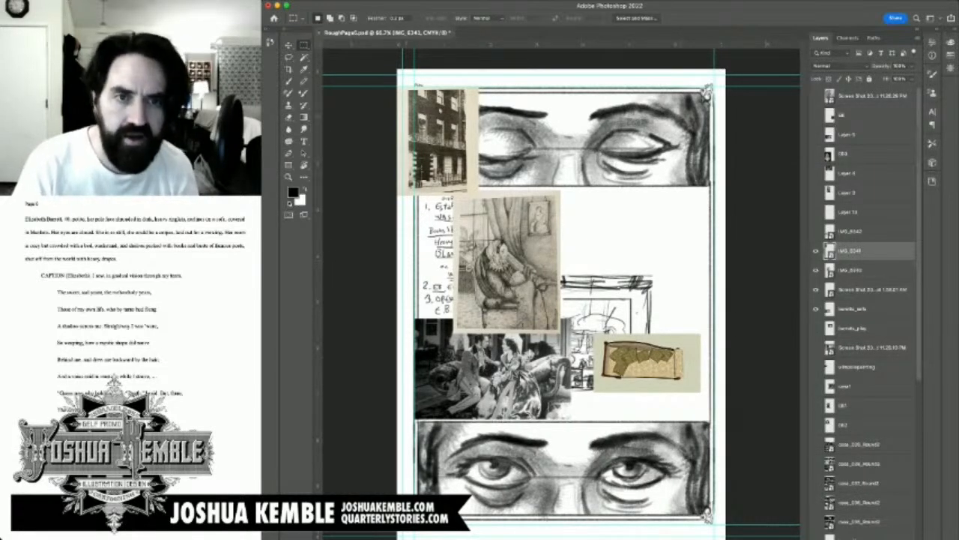
{"action": "key", "text": "super+t"}
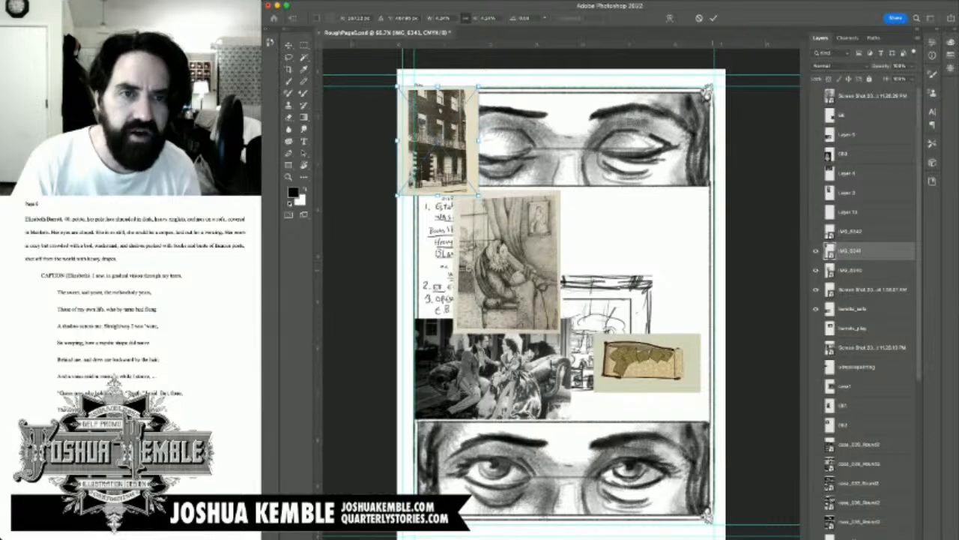
{"action": "mouse_move", "coordinate": [478, 195]}
{"action": "left_mouse_down"}
{"action": "mouse_move", "coordinate": [463, 174]}
{"action": "mouse_move", "coordinate": [468, 181]}
{"action": "left_mouse_up"}
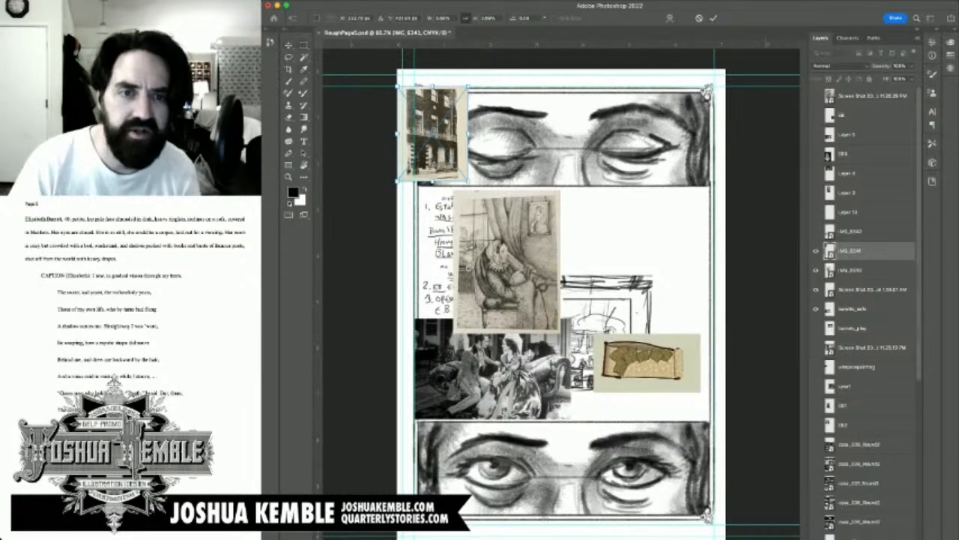
{"action": "key", "text": "Return"}
Step: Move the seated-figure drawing up beside the building photo and shrink it to fit over the closed-eyes panel
{"action": "left_click", "coordinate": [850, 270]}
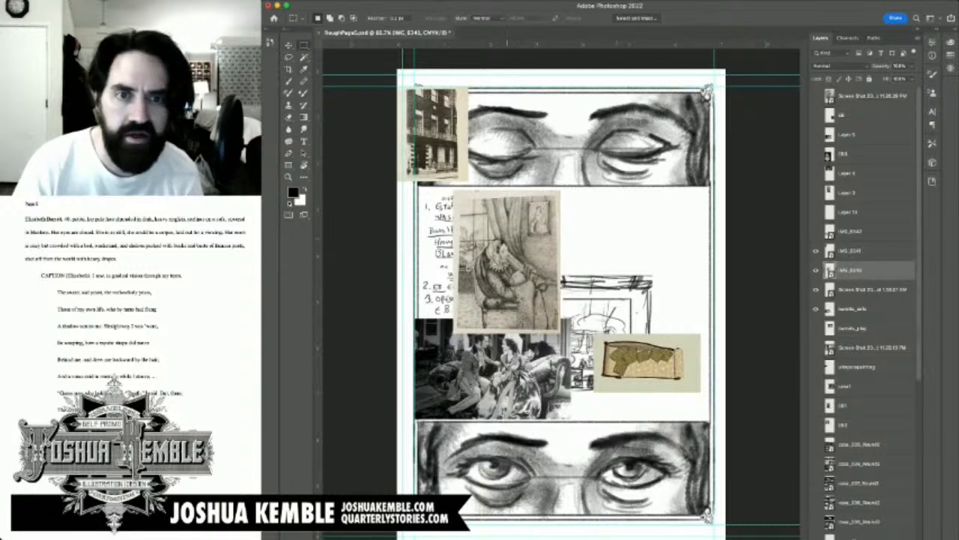
{"action": "key", "text": "v"}
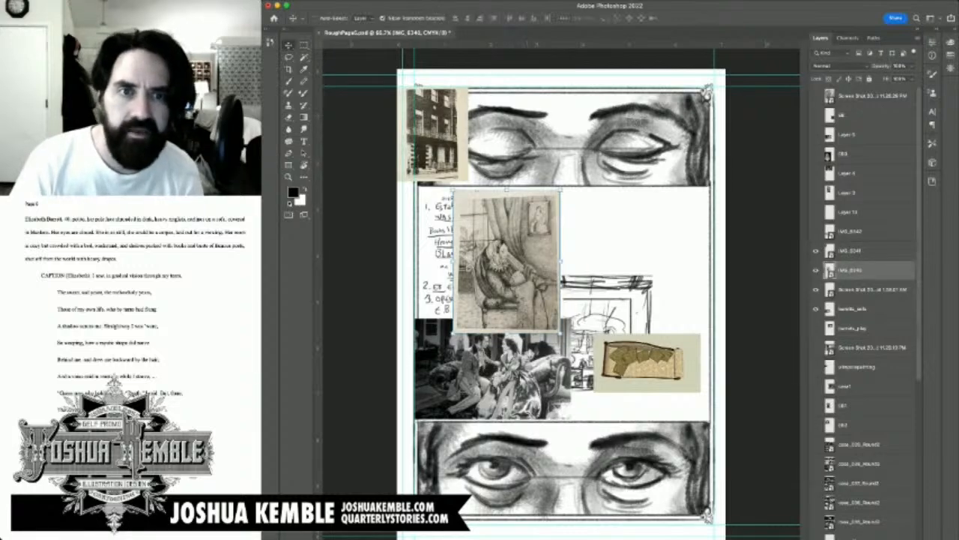
{"action": "left_click_drag", "start_coordinate": [522, 263], "coordinate": [537, 158]}
{"action": "key", "text": "ctrl+t"}
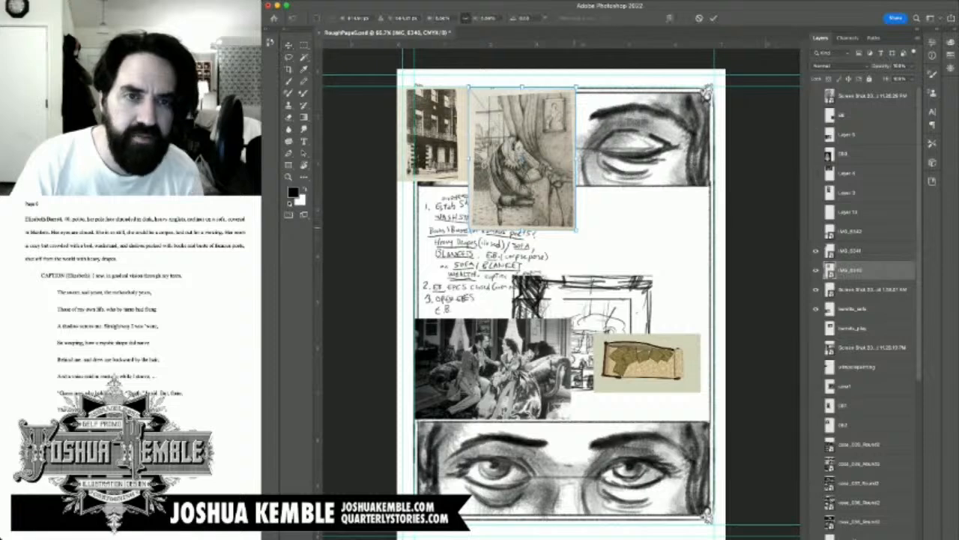
{"action": "left_click_drag", "start_coordinate": [575, 228], "coordinate": [543, 186]}
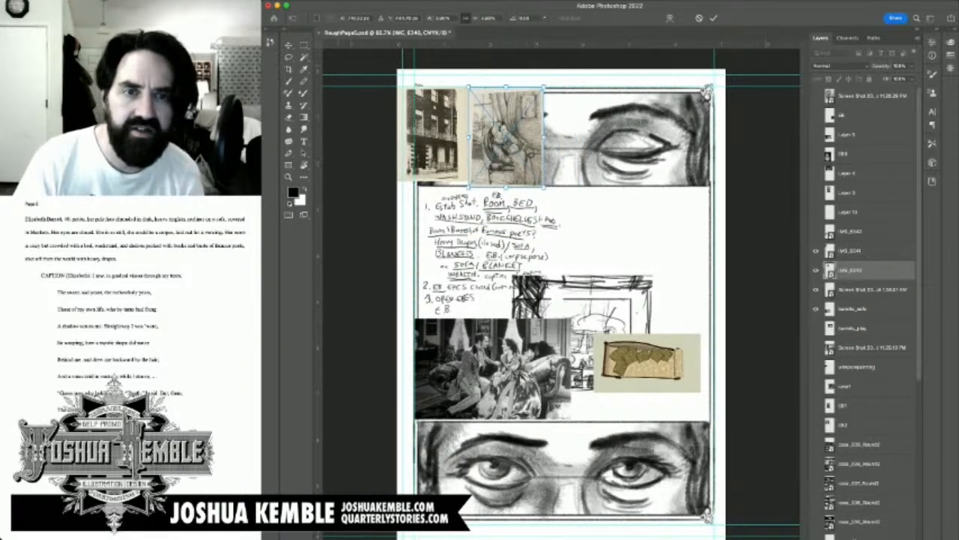
{"action": "key", "text": "Return"}
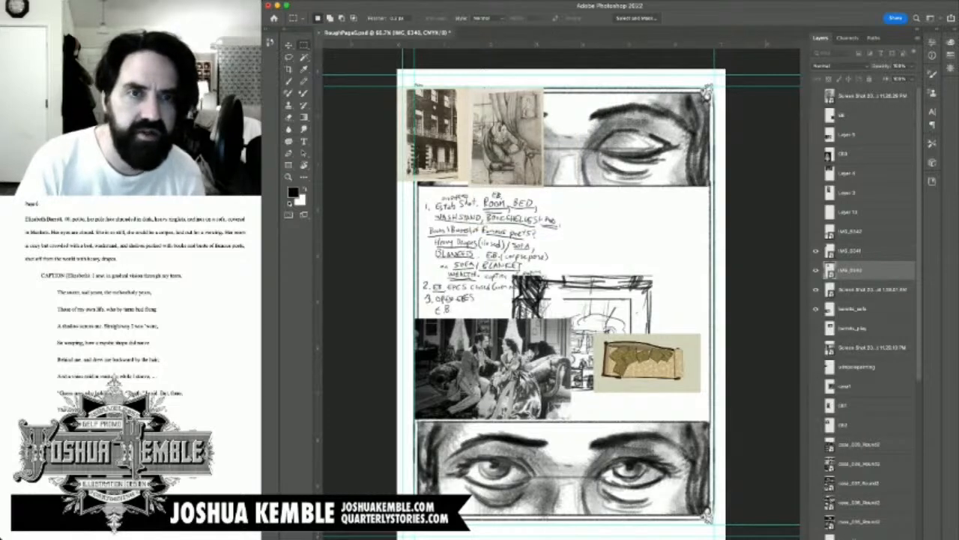
Step: Move the sofa film still up beside the seated-figure drawing, covering the rest of the closed-eyes panel
{"action": "left_click", "coordinate": [872, 290]}
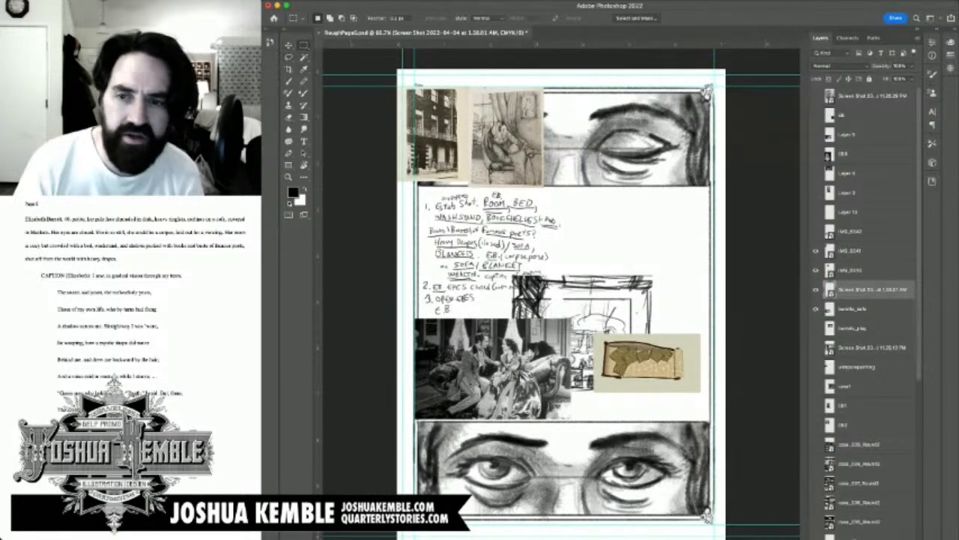
{"action": "key", "text": "v"}
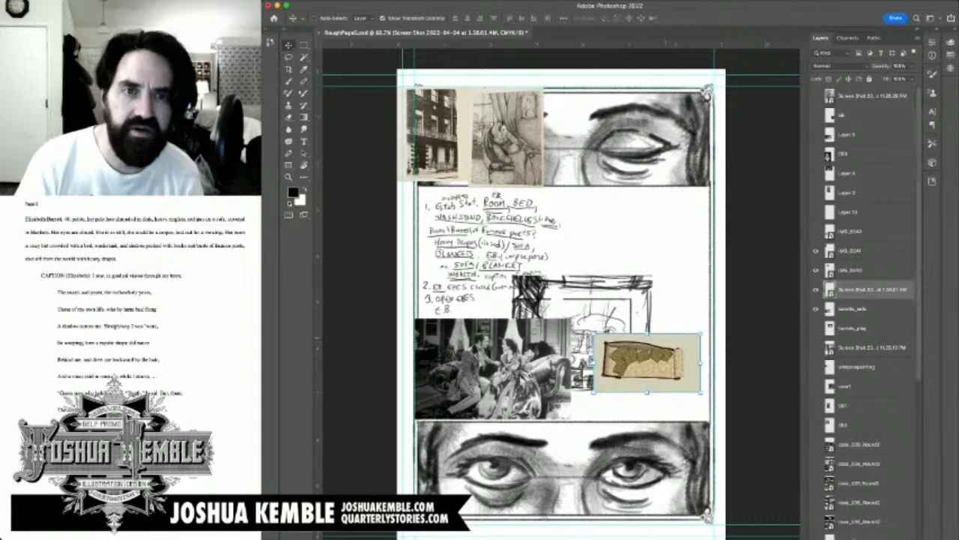
{"action": "left_click", "coordinate": [853, 309]}
{"action": "left_click_drag", "start_coordinate": [495, 367], "coordinate": [640, 152]}
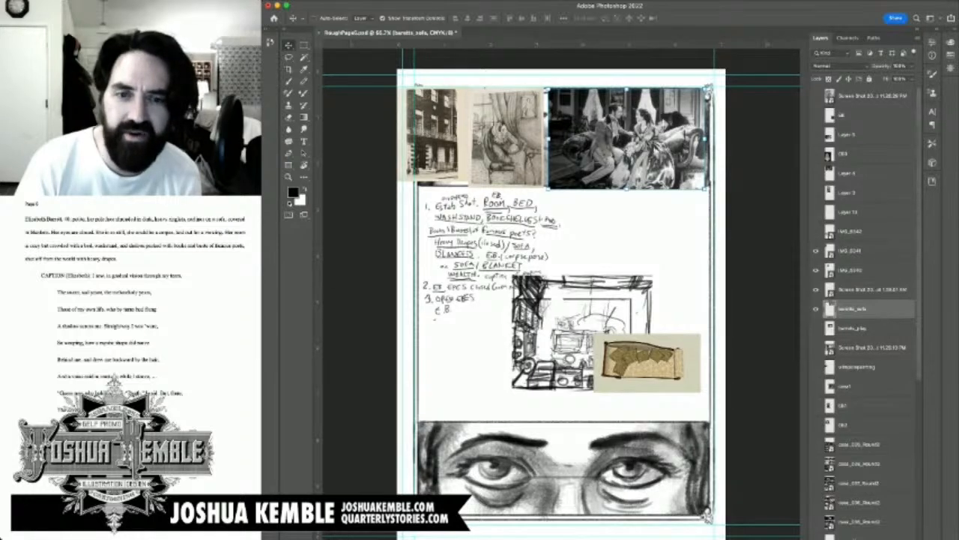
Step: Rotate the tan screenshot 180 degrees and move it off the room sketch into the blank space beside the handwritten notes
{"action": "left_click", "coordinate": [852, 251]}
{"action": "left_click", "coordinate": [852, 270]}
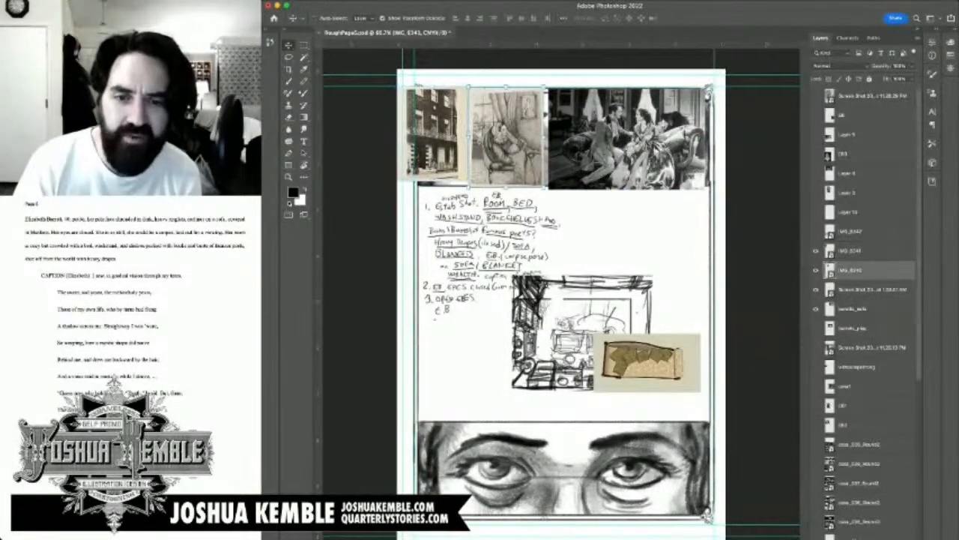
{"action": "left_click", "coordinate": [851, 289]}
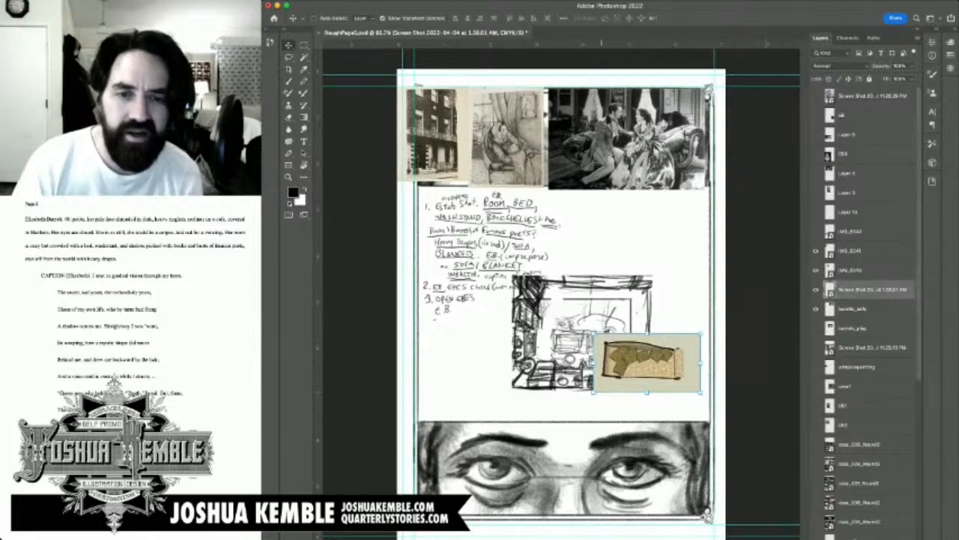
{"action": "mouse_move", "coordinate": [647, 362]}
{"action": "left_mouse_down"}
{"action": "mouse_move", "coordinate": [500, 337]}
{"action": "mouse_move", "coordinate": [485, 300]}
{"action": "mouse_move", "coordinate": [505, 289]}
{"action": "left_mouse_up"}
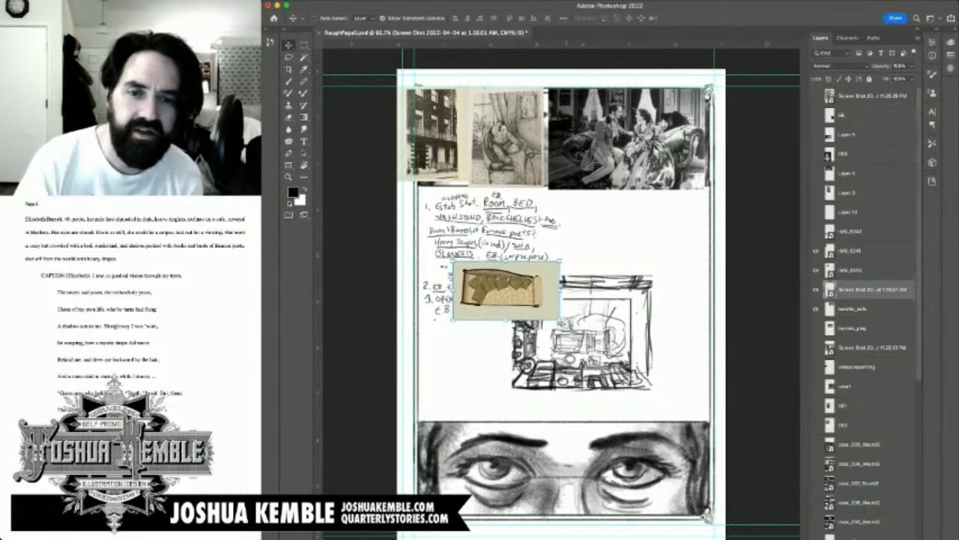
{"action": "left_click_drag", "start_coordinate": [448, 258], "coordinate": [580, 334]}
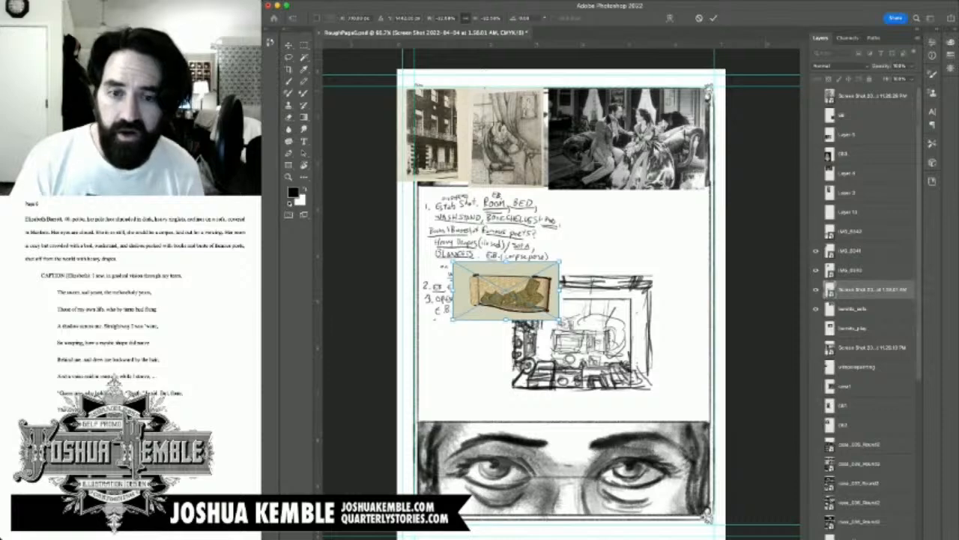
{"action": "key", "text": "Return"}
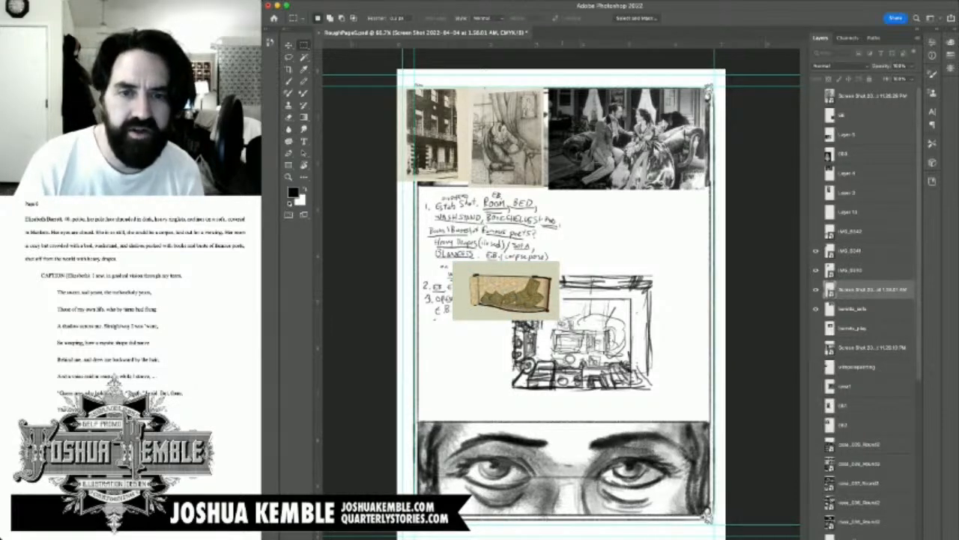
{"action": "key", "text": "v"}
{"action": "left_click_drag", "start_coordinate": [503, 291], "coordinate": [635, 239]}
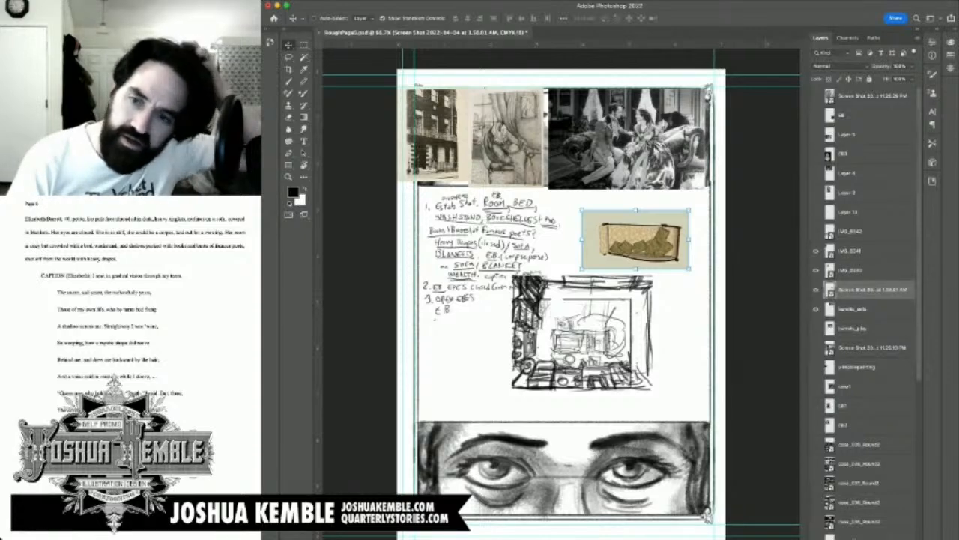
Step: Find the layer holding the handwritten panel notes by toggling its visibility, and rename it "list"
{"action": "left_click", "coordinate": [816, 308]}
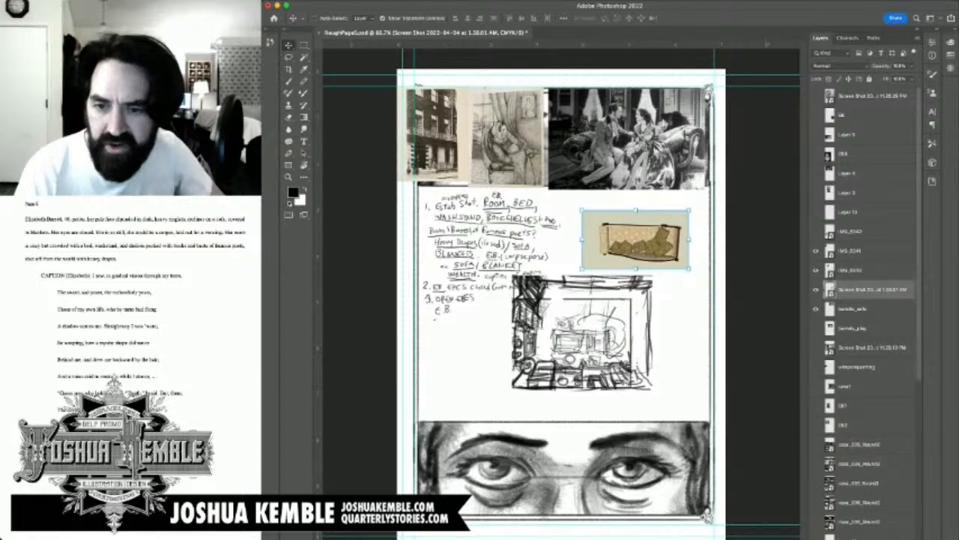
{"action": "scroll", "coordinate": [865, 299], "scroll_direction": "down", "scroll_amount": 5}
{"action": "scroll", "coordinate": [866, 300], "scroll_direction": "down", "scroll_amount": 3}
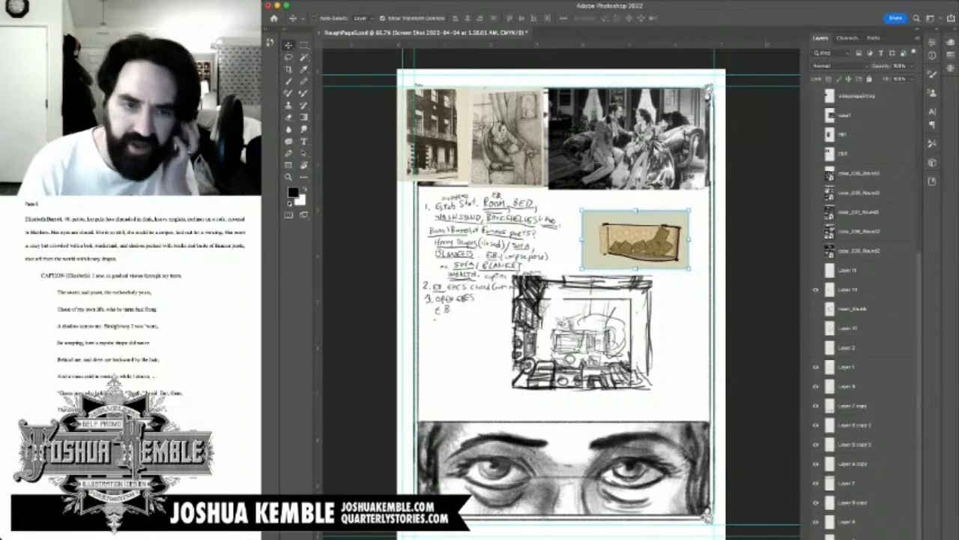
{"action": "left_click", "coordinate": [816, 367]}
{"action": "left_click", "coordinate": [816, 367]}
{"action": "left_click", "coordinate": [847, 367]}
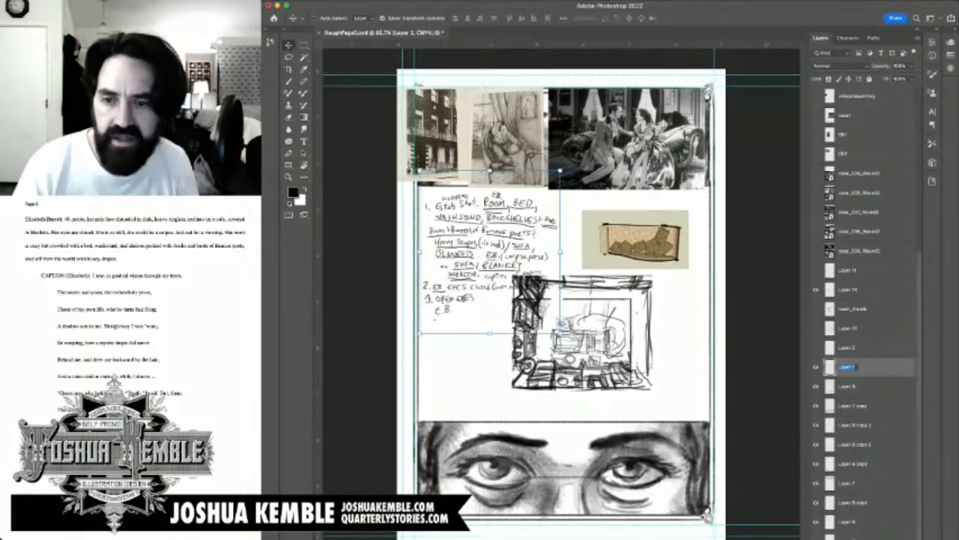
{"action": "type", "text": "list"}
{"action": "key", "text": "Return"}
Step: Identify the room sketch's layer by toggling its visibility and move it directly above the list layer
{"action": "left_click", "coordinate": [816, 290]}
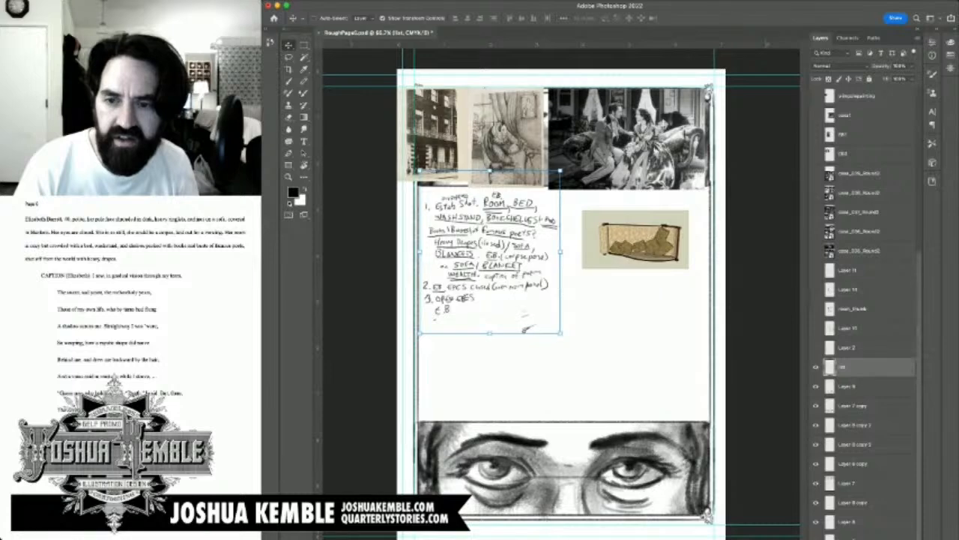
{"action": "left_click", "coordinate": [816, 290]}
{"action": "left_click_drag", "start_coordinate": [848, 290], "coordinate": [849, 357]}
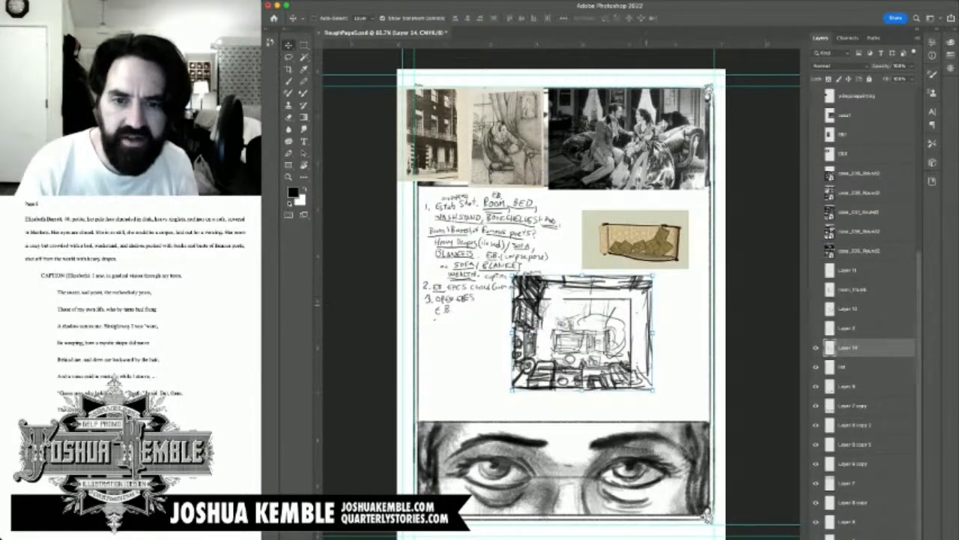
{"action": "left_click_drag", "start_coordinate": [653, 275], "coordinate": [742, 201]}
{"action": "left_click_drag", "start_coordinate": [673, 301], "coordinate": [575, 335]}
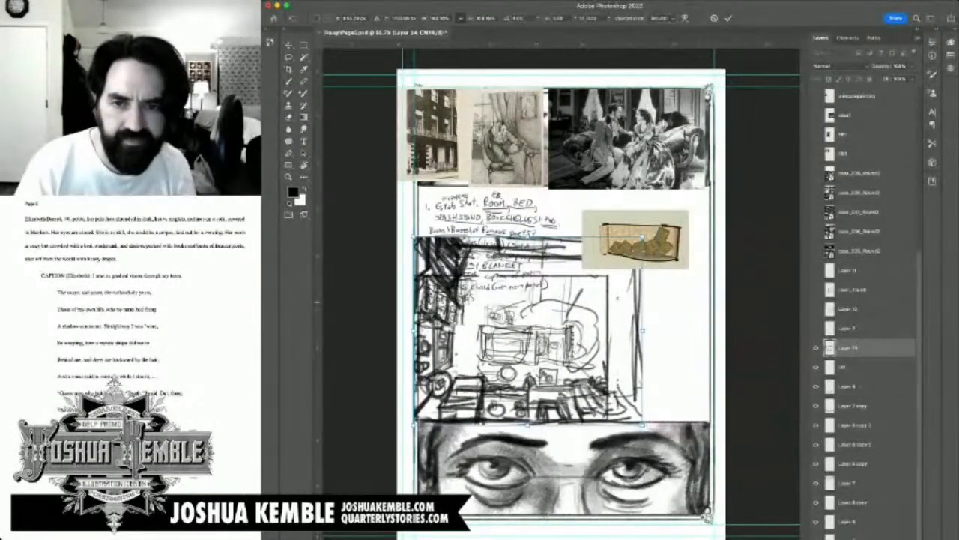
{"action": "key", "text": "super+z"}
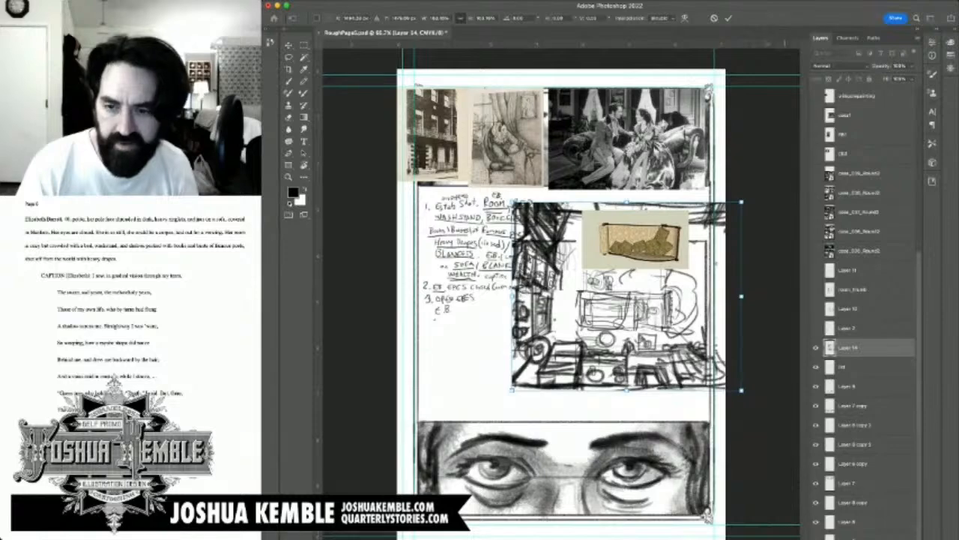
{"action": "key", "text": "super+z"}
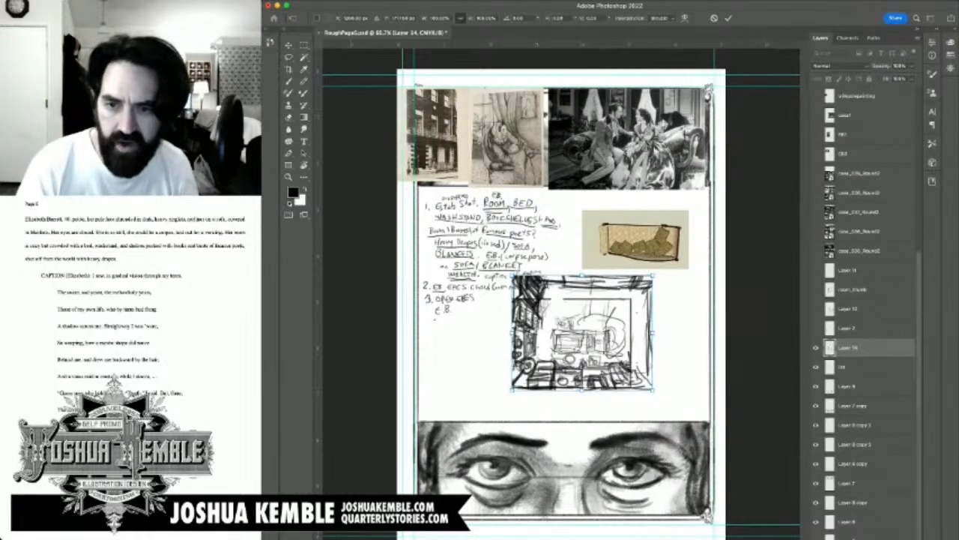
{"action": "key", "text": "Return"}
Step: Duplicate the room sketch layer, hide the original, and enlarge the copy to fill the middle panel above the open eyes
{"action": "key", "text": "super+j"}
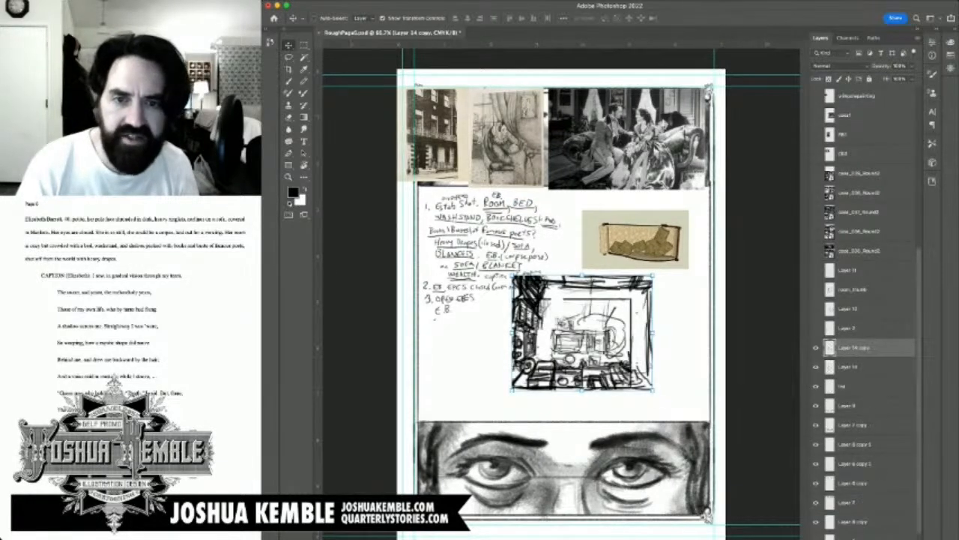
{"action": "key", "text": "super+t"}
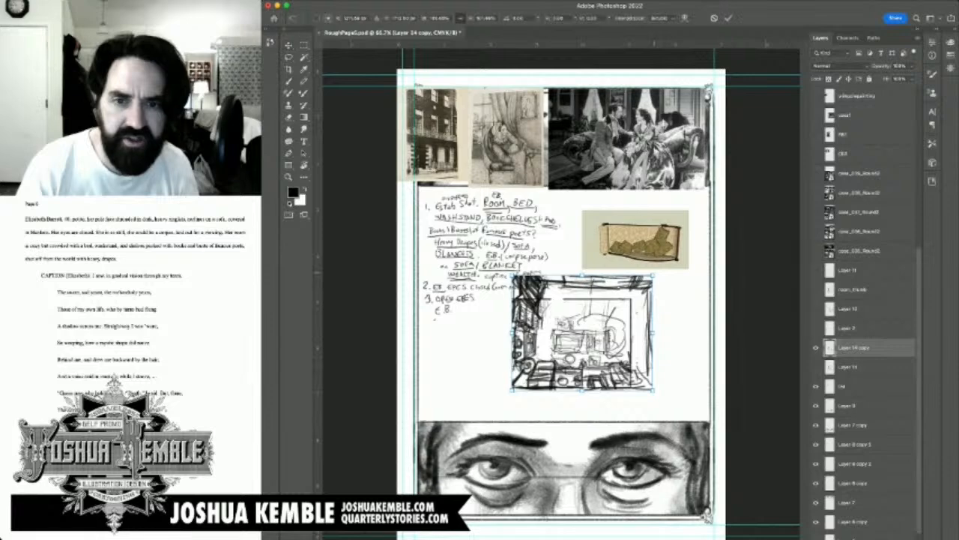
{"action": "left_click_drag", "start_coordinate": [653, 275], "coordinate": [739, 204]}
{"action": "left_click_drag", "start_coordinate": [676, 317], "coordinate": [582, 300]}
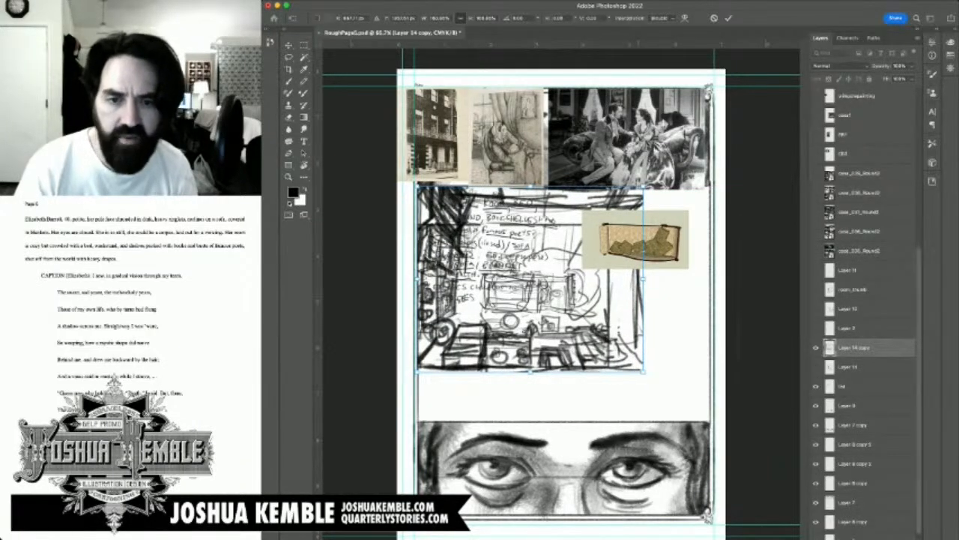
{"action": "left_click_drag", "start_coordinate": [644, 372], "coordinate": [710, 424]}
{"action": "key", "text": "Return"}
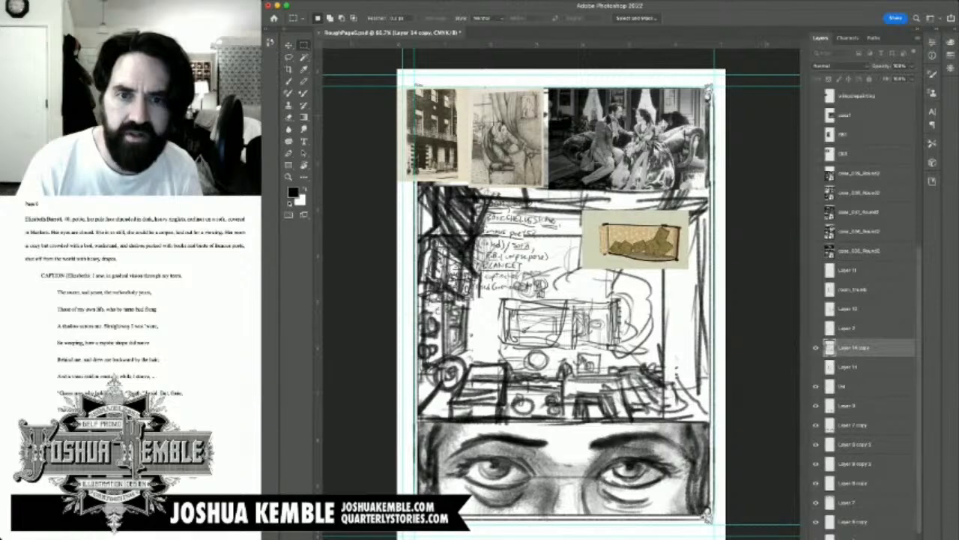
Step: Hide the list layer, move the enlarged room sketch layer beneath it, and save the document
{"action": "left_click", "coordinate": [816, 386]}
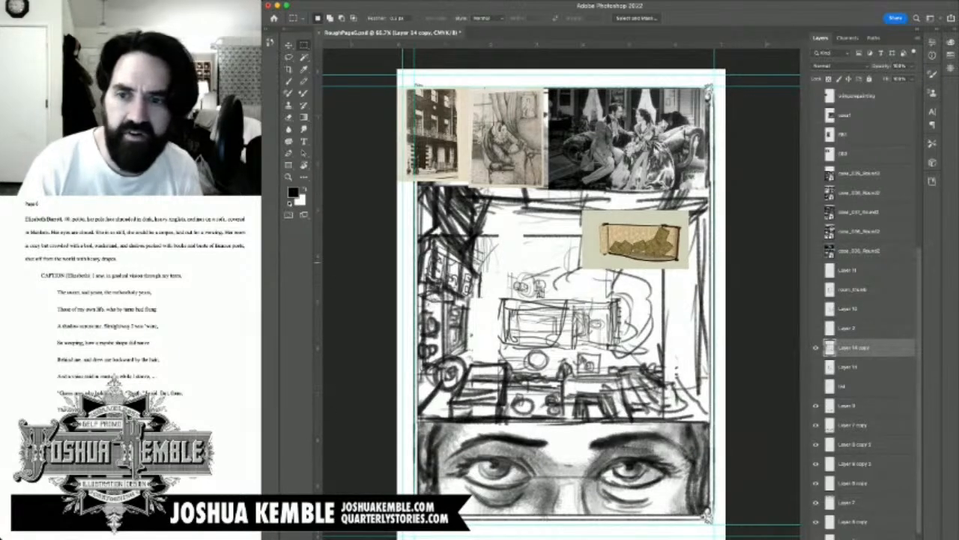
{"action": "key", "text": "v"}
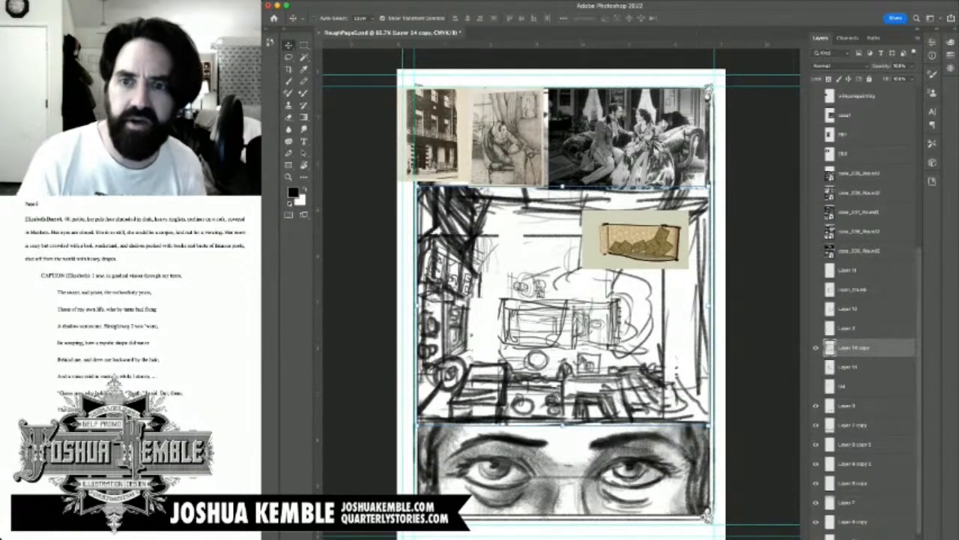
{"action": "scroll", "coordinate": [865, 315], "scroll_direction": "up", "scroll_amount": 5}
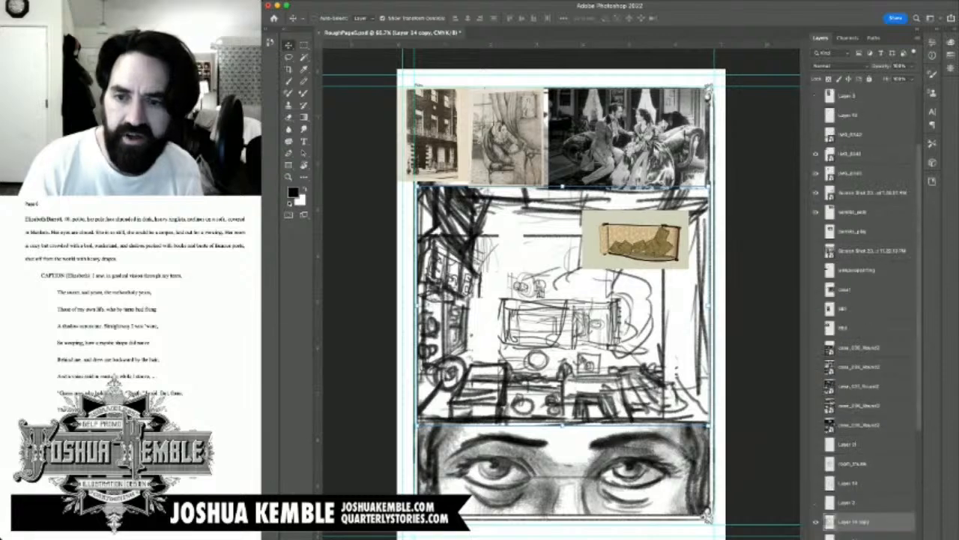
{"action": "scroll", "coordinate": [865, 315], "scroll_direction": "down", "scroll_amount": 6}
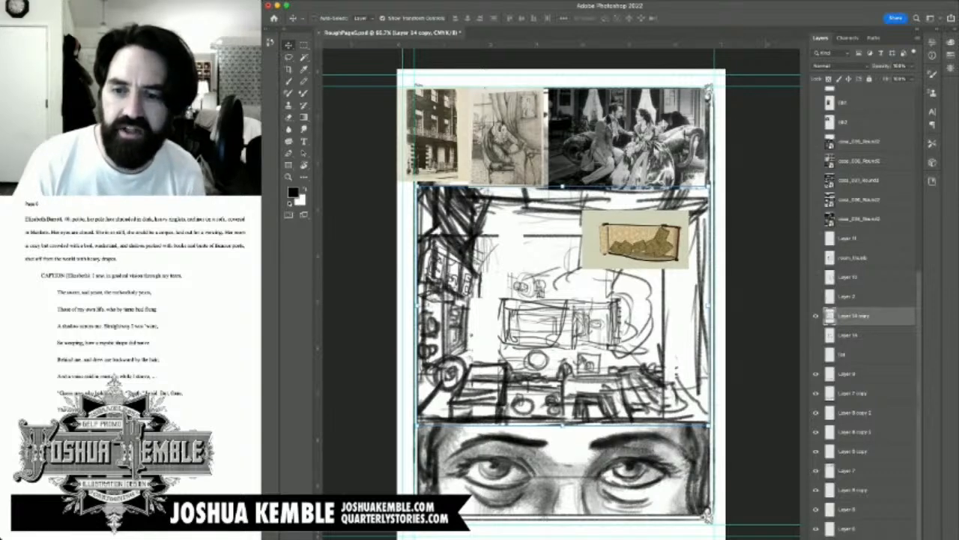
{"action": "left_click_drag", "start_coordinate": [854, 316], "coordinate": [854, 364]}
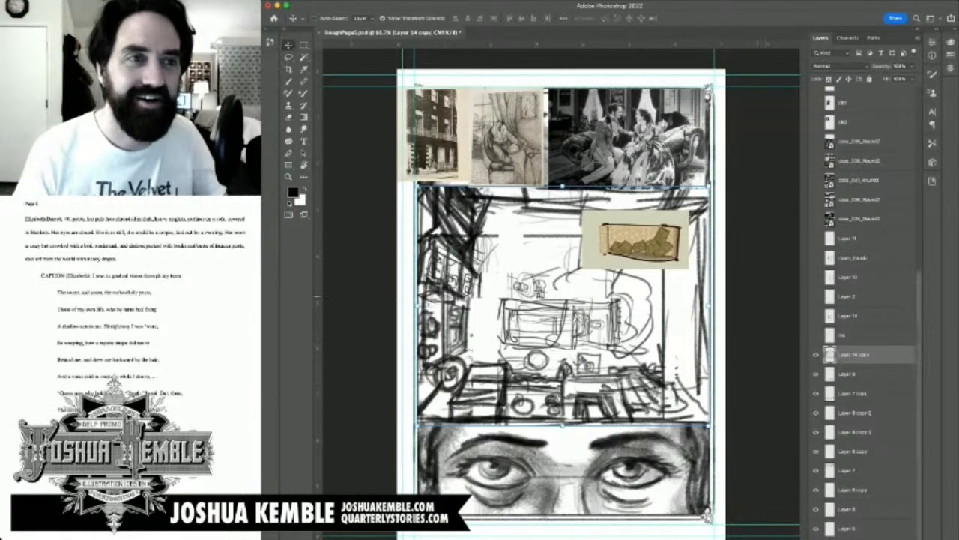
{"action": "key", "text": "m"}
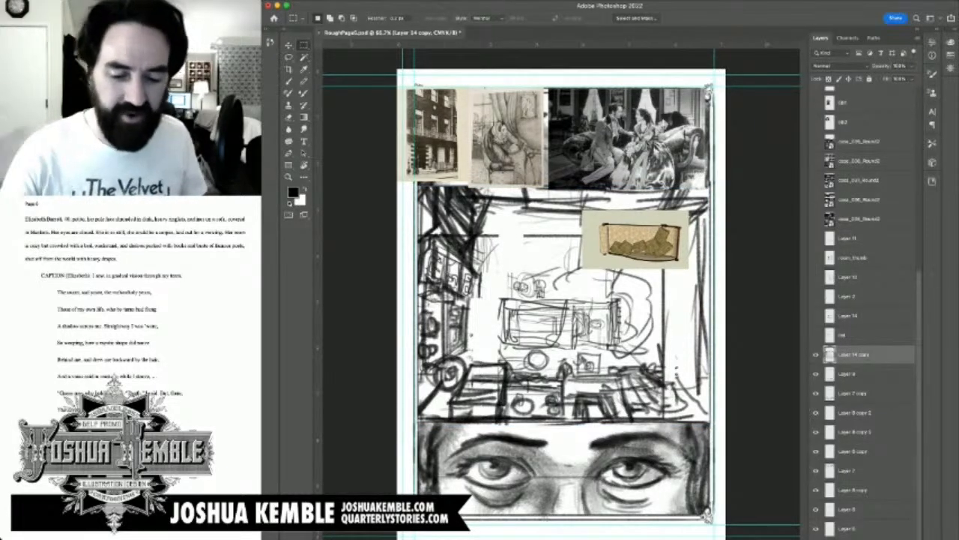
{"action": "key", "text": "super+s"}
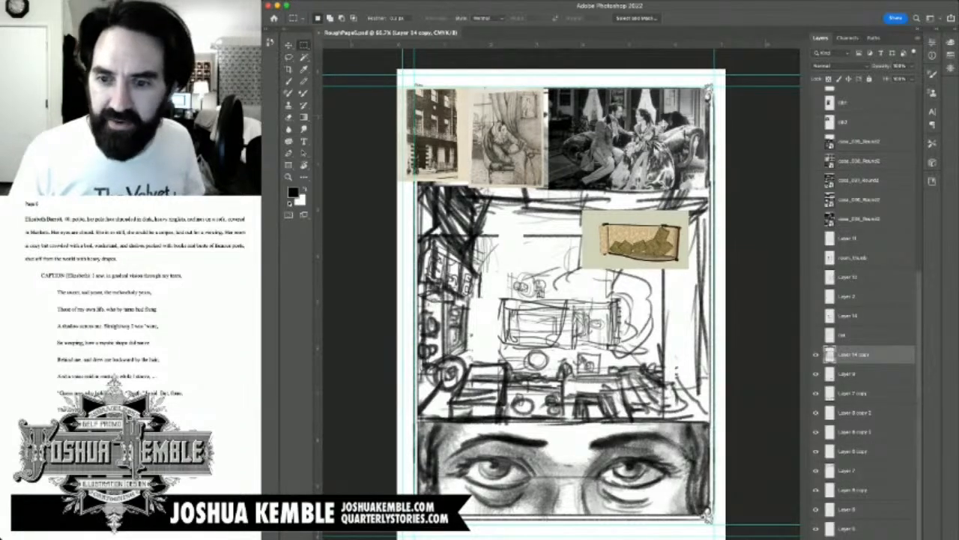
Step: Toggle the enlarged room sketch off and on to compare the middle panel, and save the document again
{"action": "left_click", "coordinate": [817, 355]}
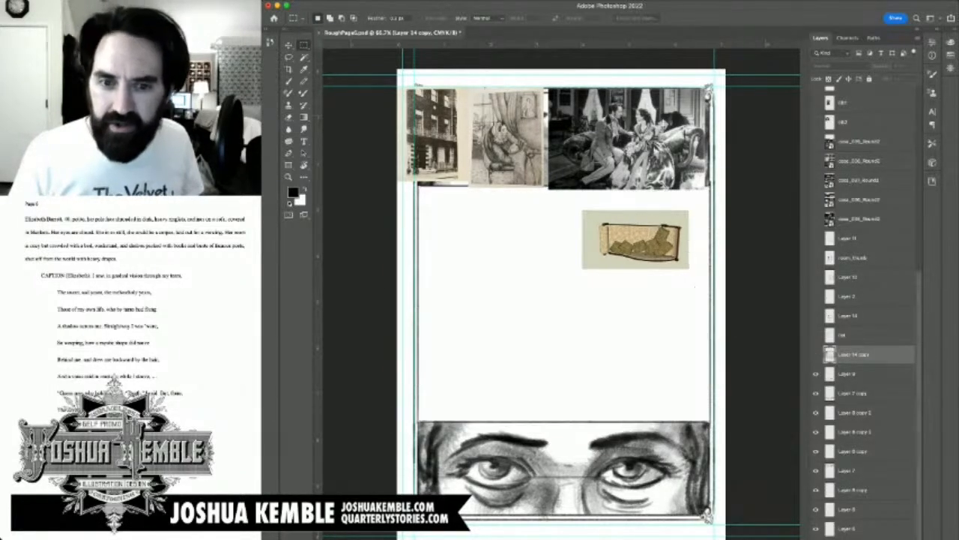
{"action": "left_click", "coordinate": [816, 355]}
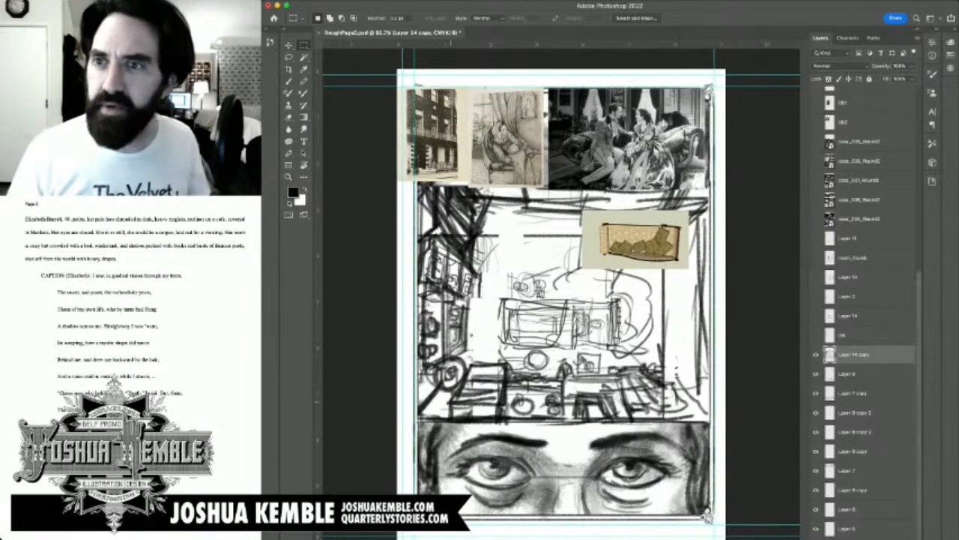
{"action": "key", "text": "cmd+s"}
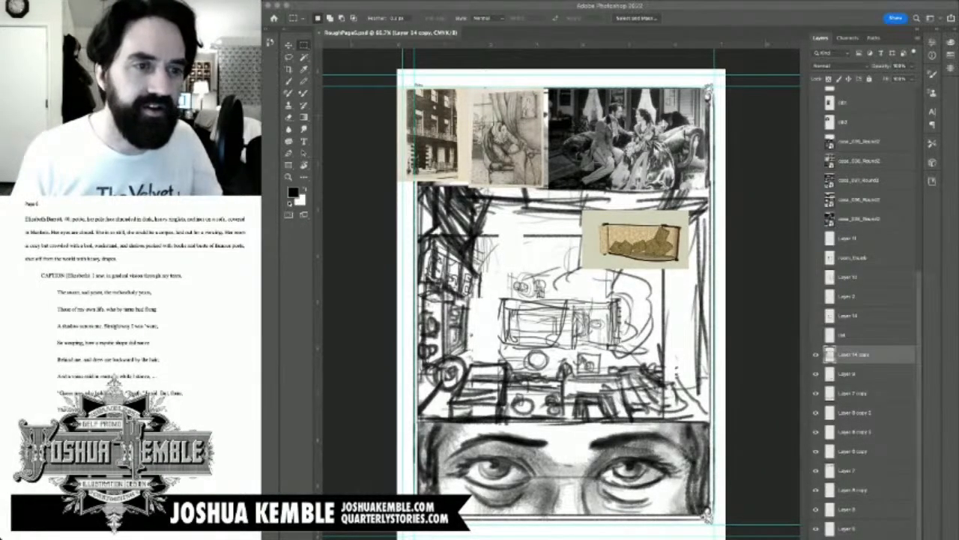
Step: Switch to the browser's image results for "overhead of woman laying on couch" and transfer the previewed torn-sofa image into Photoshop
{"action": "key", "text": "super+Tab"}
{"action": "key", "text": "ctrl+Tab"}
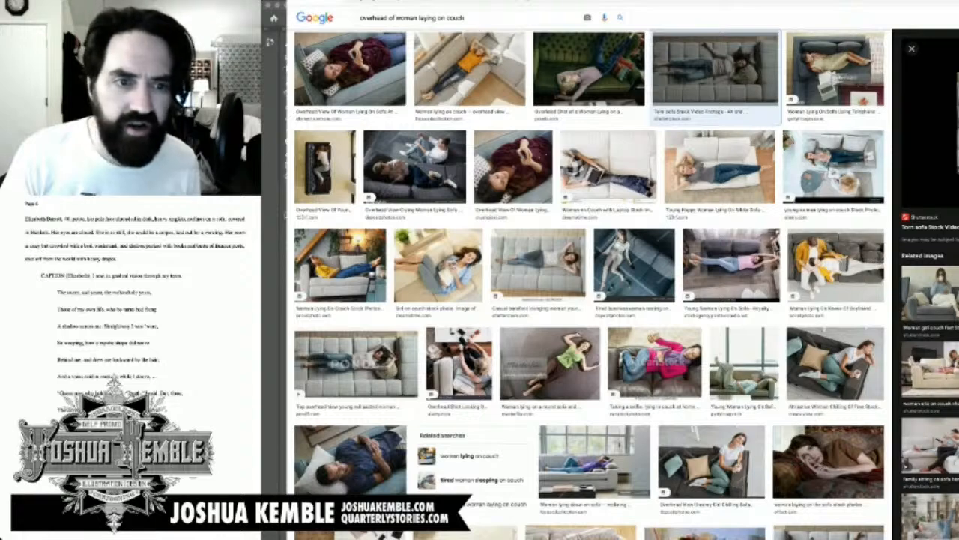
{"action": "left_click_drag", "start_coordinate": [957, 124], "coordinate": [922, 123]}
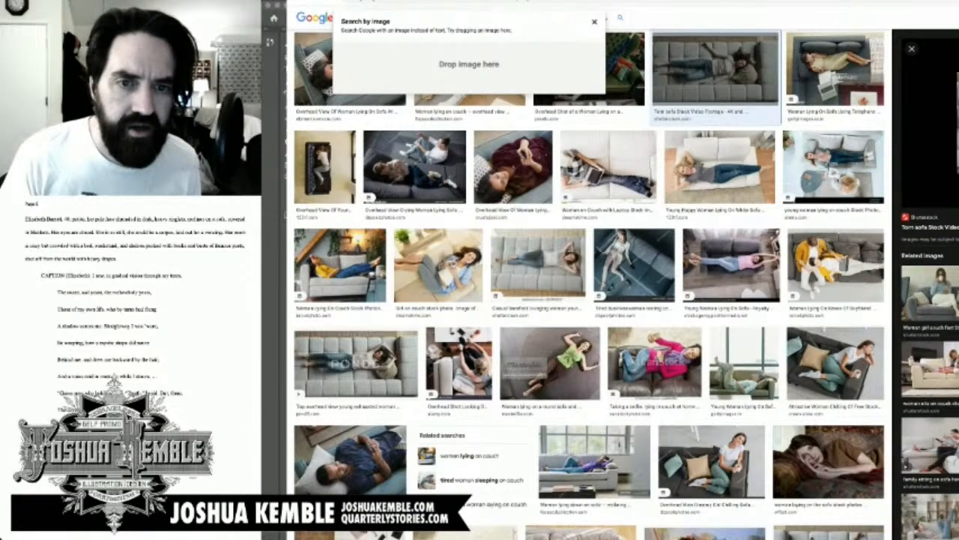
{"action": "left_click_drag", "start_coordinate": [922, 124], "coordinate": [275, 124]}
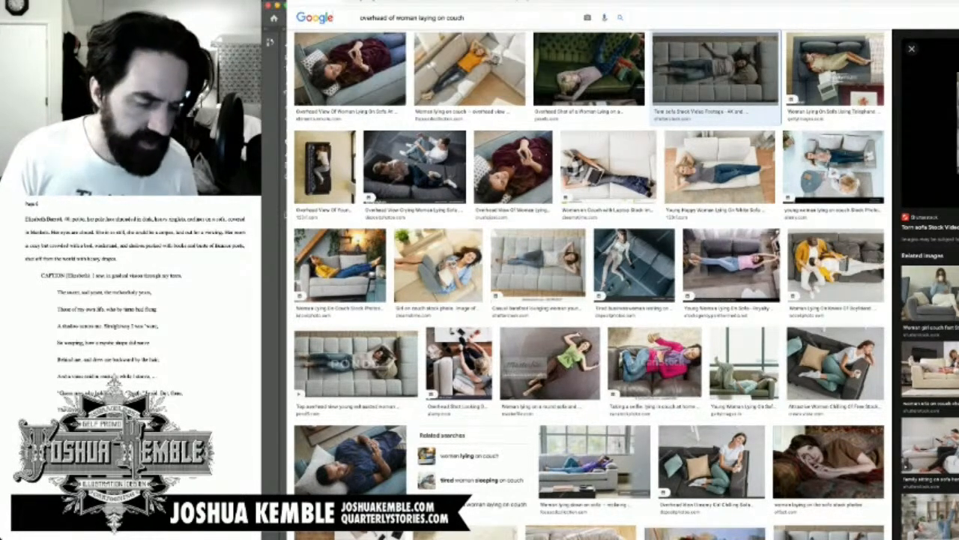
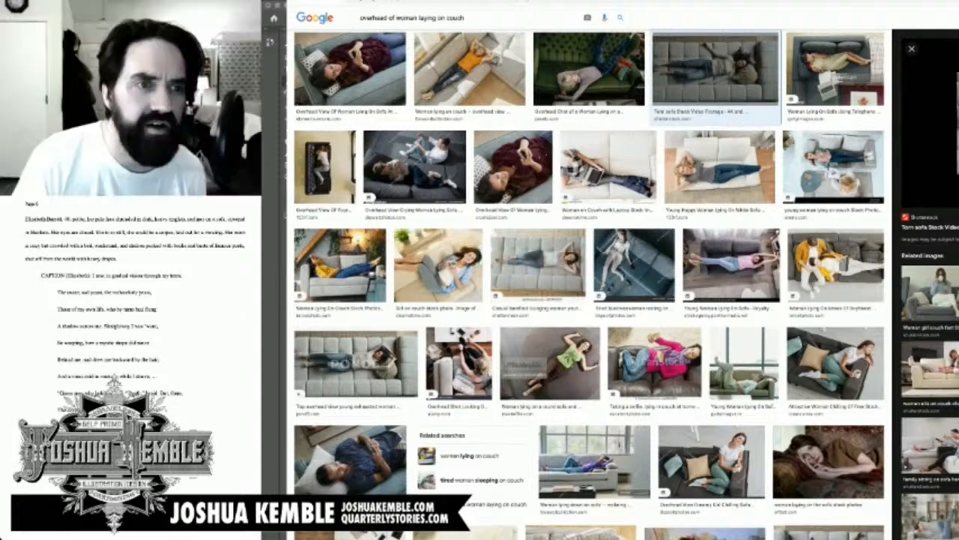
Step: Switch from the browser's couch image results back to the rough comic page in Photoshop
{"action": "key", "text": "super+Tab"}
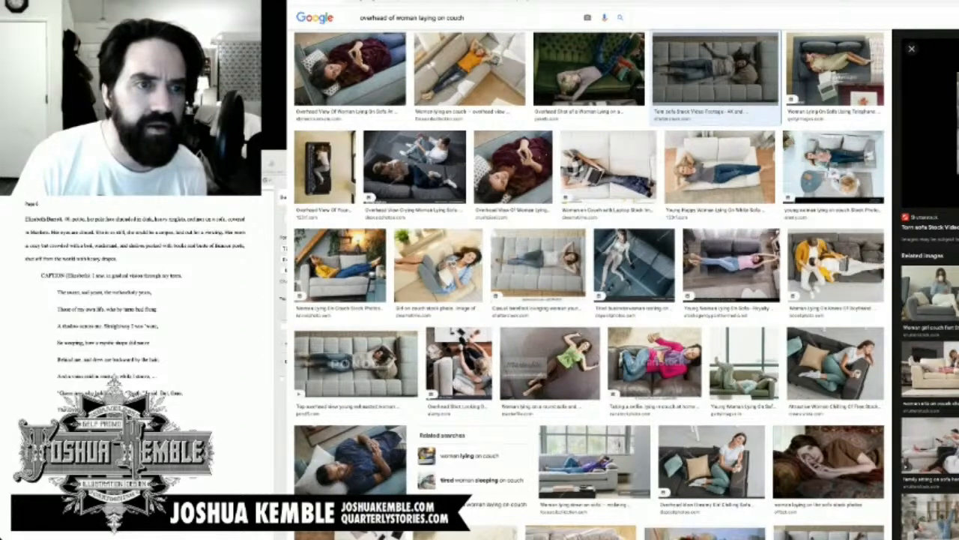
{"action": "key", "text": "super+Tab"}
{"action": "key", "text": "super+Tab"}
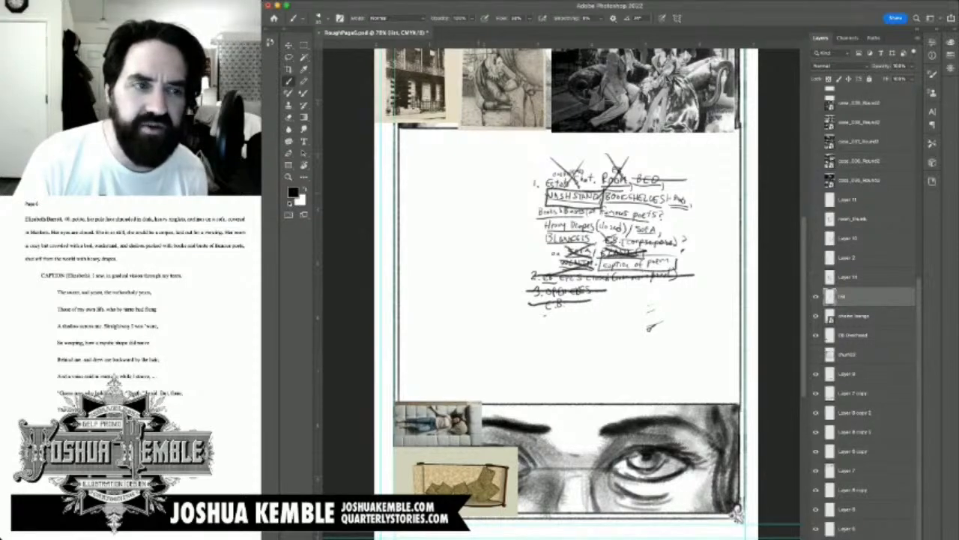
Step: Try circling the books note in the handwritten list and drawing arrows toward the reference pictures above it, and undo the strokes
{"action": "left_click_drag", "start_coordinate": [678, 194], "coordinate": [685, 204]}
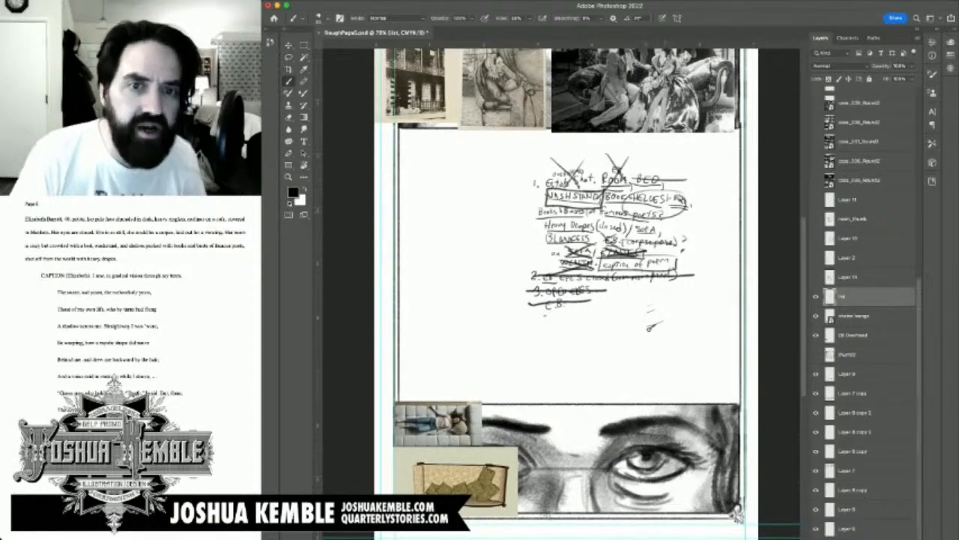
{"action": "key", "text": "super+z"}
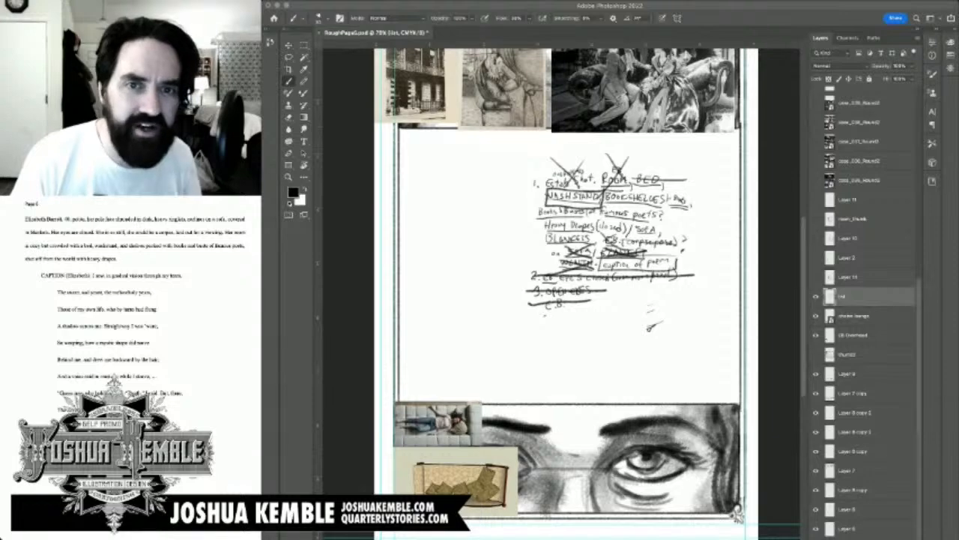
{"action": "key", "text": "super+Tab"}
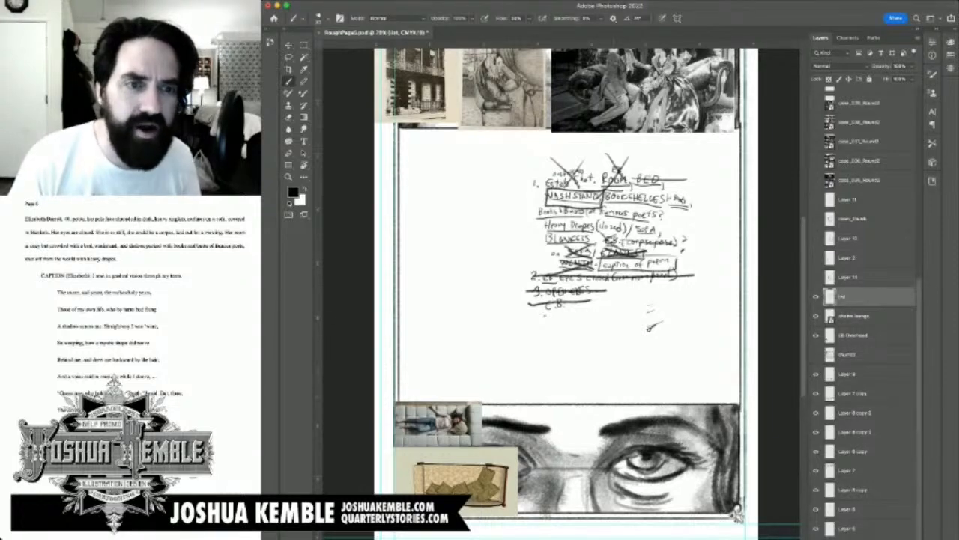
{"action": "left_click_drag", "start_coordinate": [651, 327], "coordinate": [636, 421]}
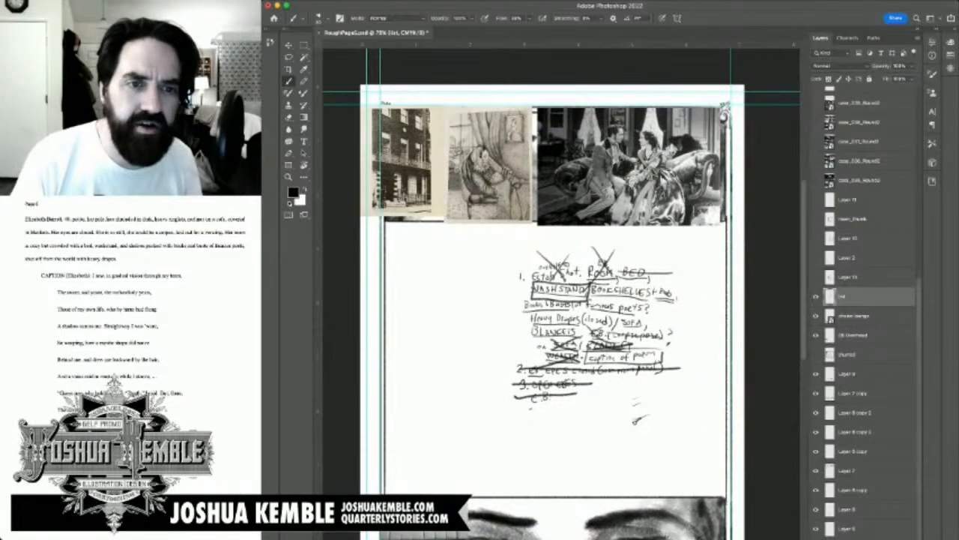
{"action": "mouse_move", "coordinate": [429, 231]}
{"action": "left_mouse_down"}
{"action": "mouse_move", "coordinate": [467, 285]}
{"action": "mouse_move", "coordinate": [468, 250]}
{"action": "mouse_move", "coordinate": [476, 255]}
{"action": "left_mouse_up"}
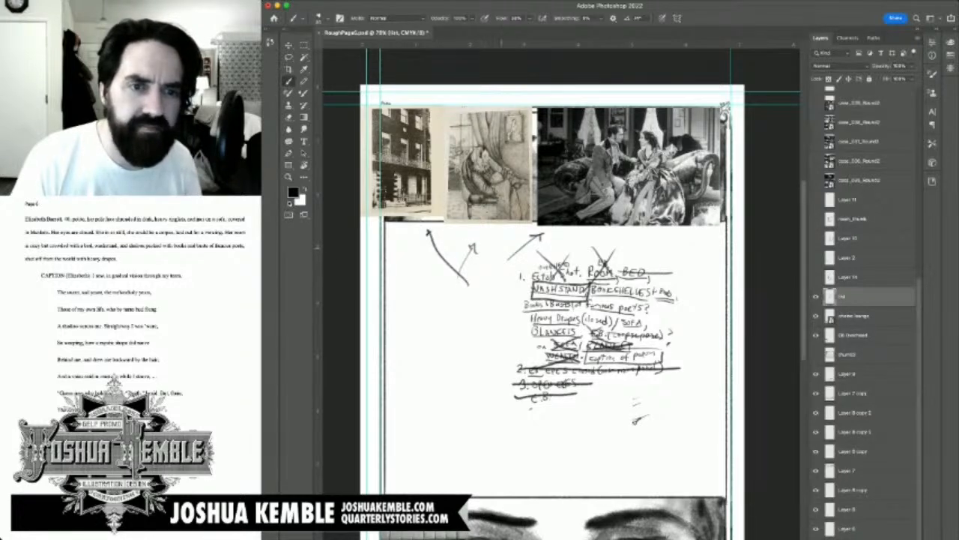
{"action": "key", "text": "ctrl+z"}
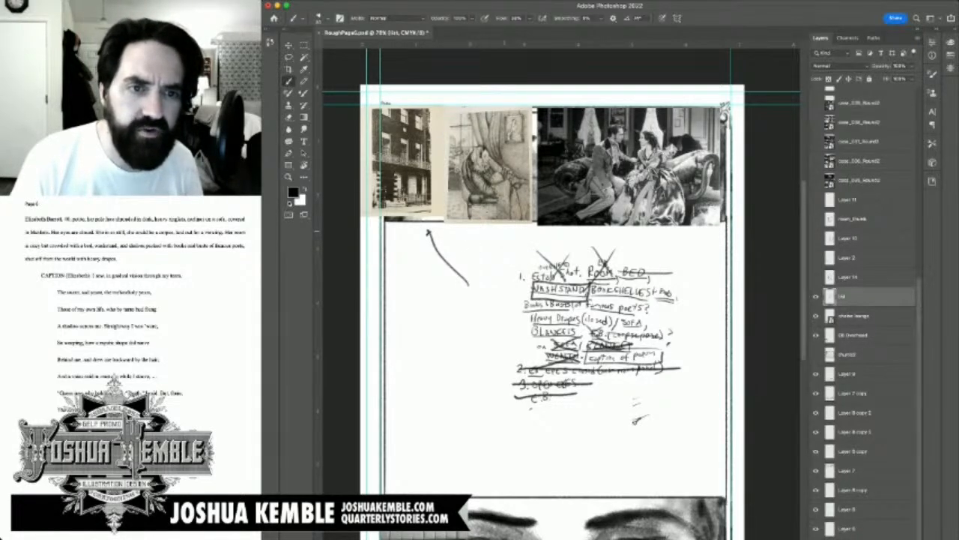
{"action": "key", "text": "ctrl+z"}
Step: Try linking the seated-woman drawing and the film still with a bracketed arrow above both pictures, and undo the strokes
{"action": "scroll", "coordinate": [502, 195], "scroll_direction": "up", "scroll_amount": 5}
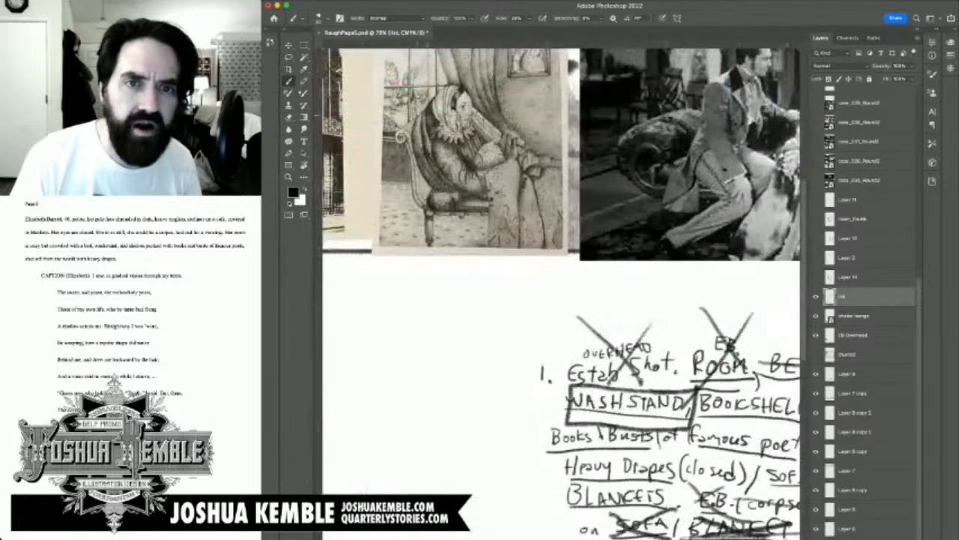
{"action": "mouse_move", "coordinate": [494, 330]}
{"action": "left_mouse_down"}
{"action": "mouse_move", "coordinate": [503, 268]}
{"action": "mouse_move", "coordinate": [514, 285]}
{"action": "left_mouse_up"}
{"action": "key", "text": "ctrl+z"}
{"action": "key", "text": "ctrl+z"}
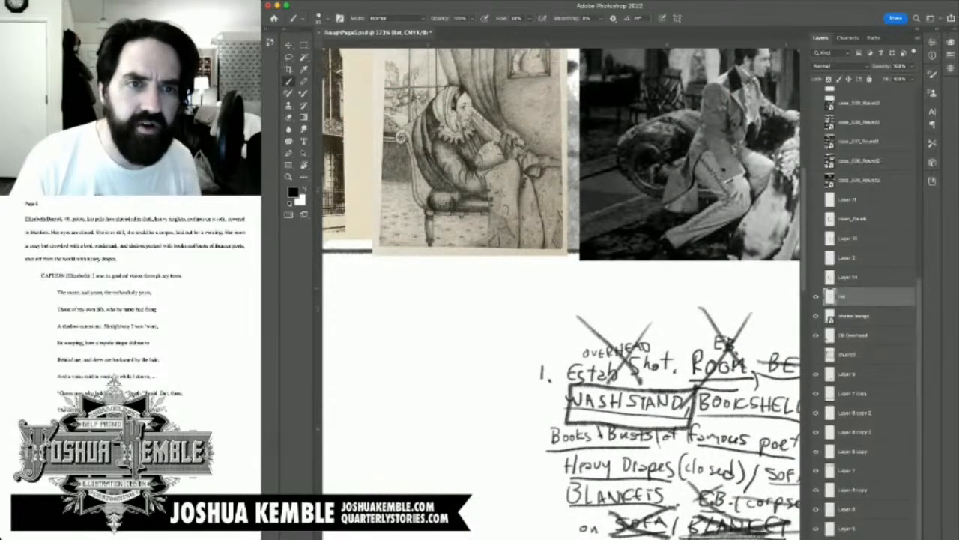
{"action": "mouse_move", "coordinate": [569, 254]}
{"action": "left_mouse_down"}
{"action": "mouse_move", "coordinate": [509, 272]}
{"action": "mouse_move", "coordinate": [402, 378]}
{"action": "mouse_move", "coordinate": [420, 355]}
{"action": "mouse_move", "coordinate": [577, 350]}
{"action": "mouse_move", "coordinate": [550, 364]}
{"action": "left_mouse_up"}
{"action": "mouse_move", "coordinate": [457, 91]}
{"action": "left_mouse_down"}
{"action": "mouse_move", "coordinate": [779, 105]}
{"action": "mouse_move", "coordinate": [723, 103]}
{"action": "mouse_move", "coordinate": [772, 91]}
{"action": "left_mouse_up"}
{"action": "left_click_drag", "start_coordinate": [475, 88], "coordinate": [448, 100]}
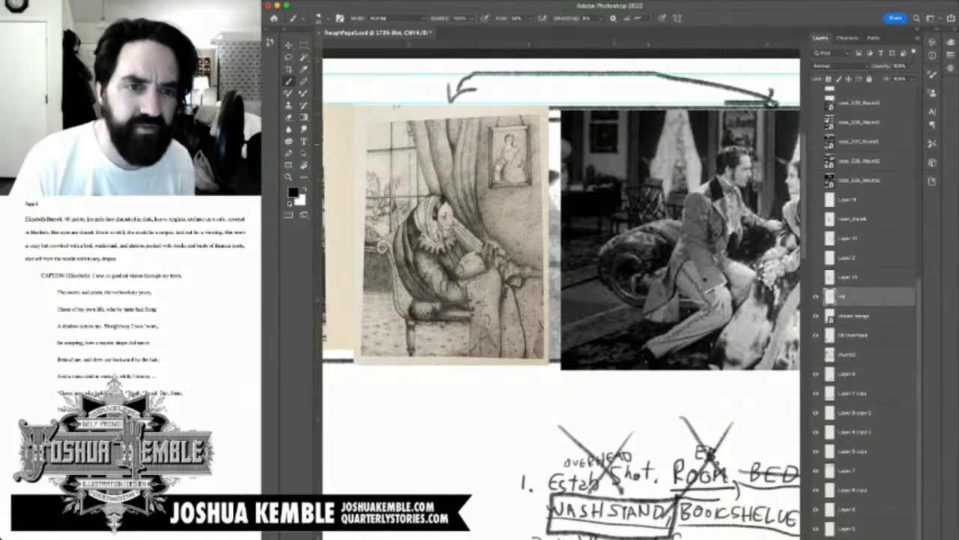
{"action": "key", "text": "super+z"}
{"action": "key", "text": "super+z"}
Step: Try marking the film still's background with curved brackets and a downward arrow above the picture, and undo the marks
{"action": "left_click_drag", "start_coordinate": [637, 300], "coordinate": [488, 314]}
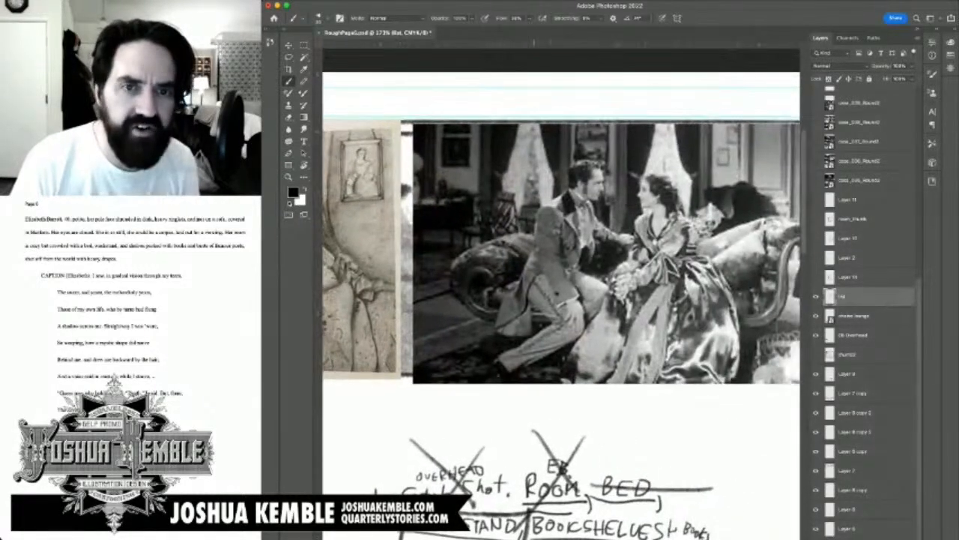
{"action": "mouse_move", "coordinate": [418, 113]}
{"action": "left_mouse_down"}
{"action": "mouse_move", "coordinate": [431, 99]}
{"action": "mouse_move", "coordinate": [507, 115]}
{"action": "mouse_move", "coordinate": [669, 92]}
{"action": "mouse_move", "coordinate": [669, 107]}
{"action": "left_mouse_up"}
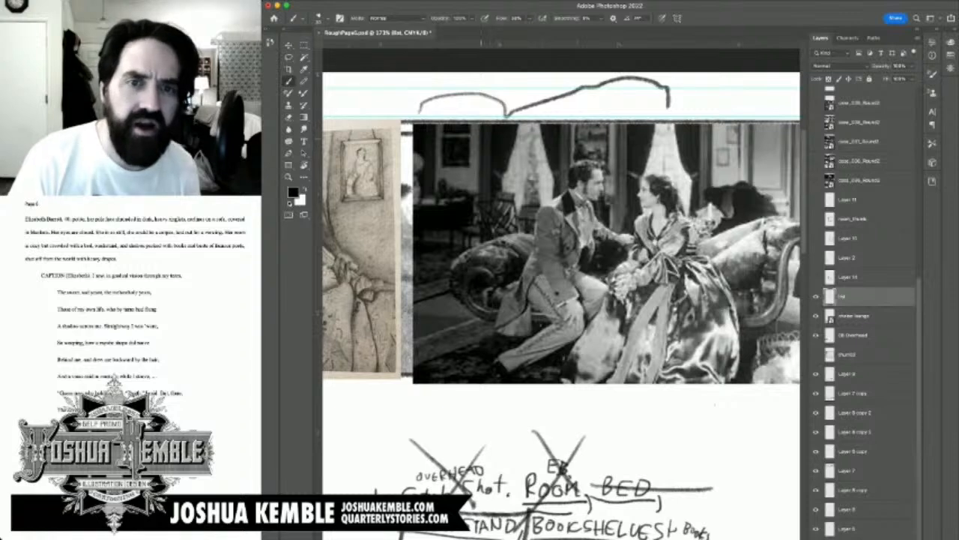
{"action": "key", "text": "super+z"}
{"action": "left_click_drag", "start_coordinate": [715, 404], "coordinate": [567, 417]}
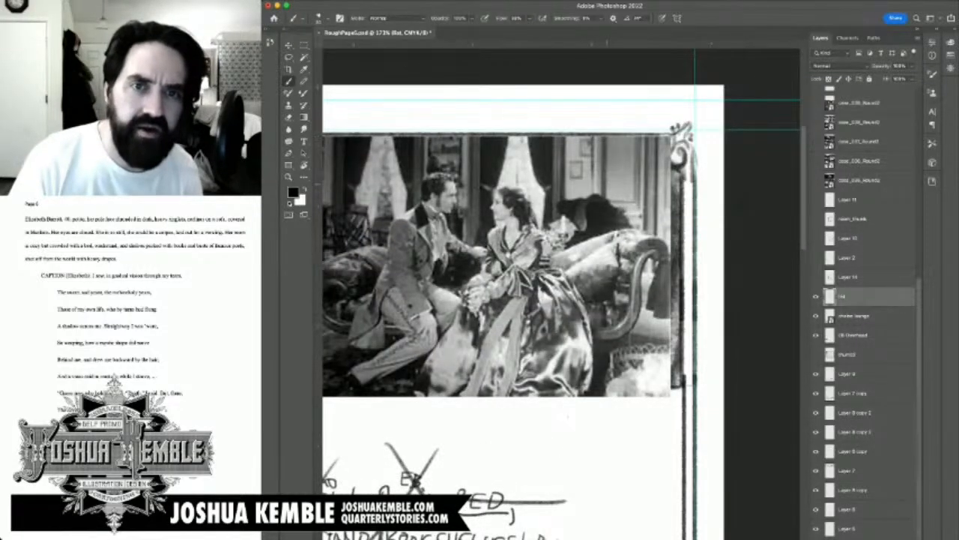
{"action": "left_click_drag", "start_coordinate": [613, 92], "coordinate": [615, 131]}
{"action": "left_click_drag", "start_coordinate": [614, 131], "coordinate": [631, 114]}
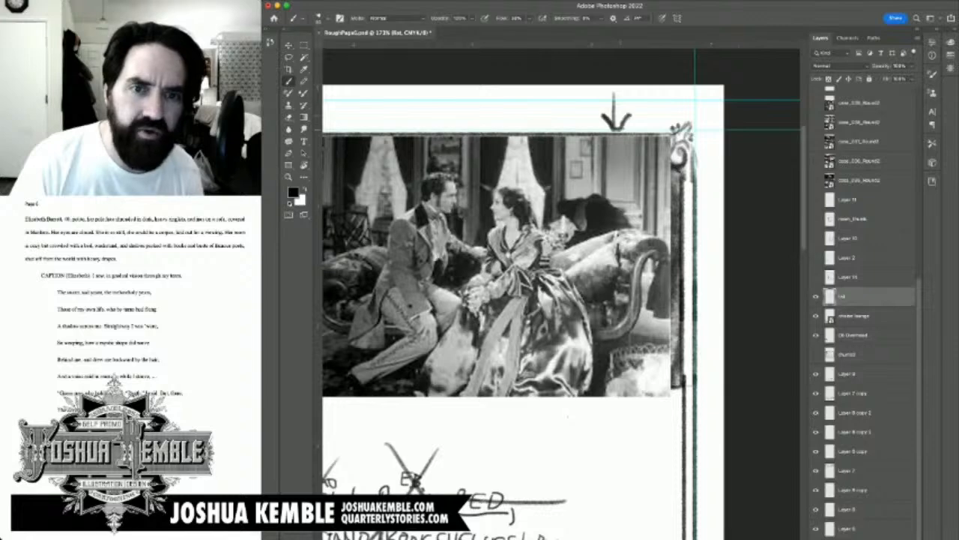
{"action": "left_click_drag", "start_coordinate": [624, 151], "coordinate": [610, 193]}
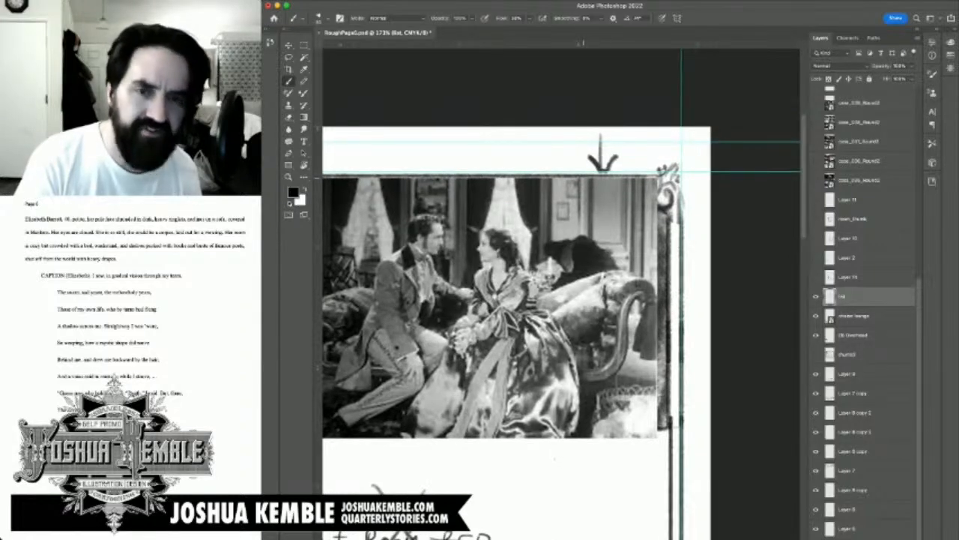
{"action": "key", "text": "super+z"}
{"action": "key", "text": "super+z"}
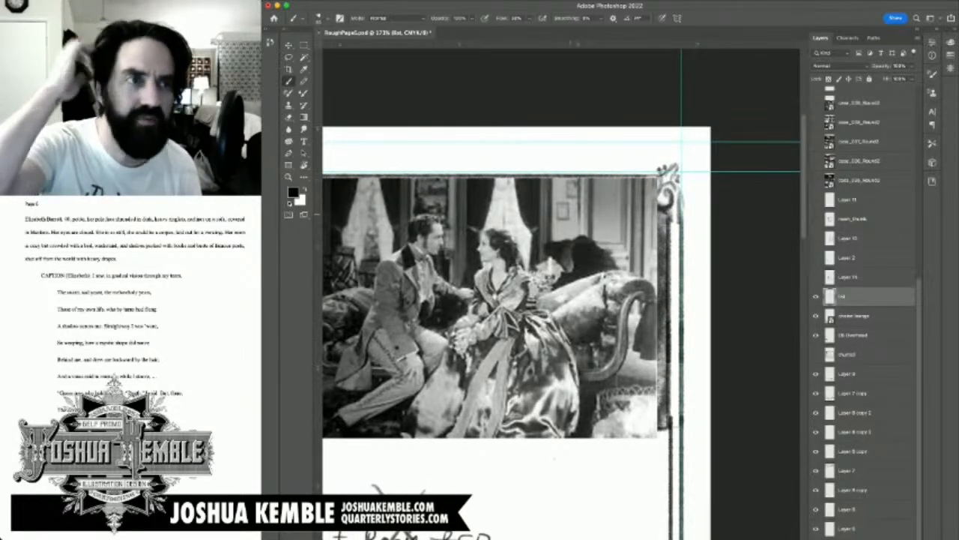
Step: Try an arrow pointing up at the seated-woman drawing, undo it, and save the document
{"action": "key", "text": "super+minus"}
{"action": "key", "text": "super+minus"}
{"action": "key", "text": "super+minus"}
{"action": "key", "text": "super+minus"}
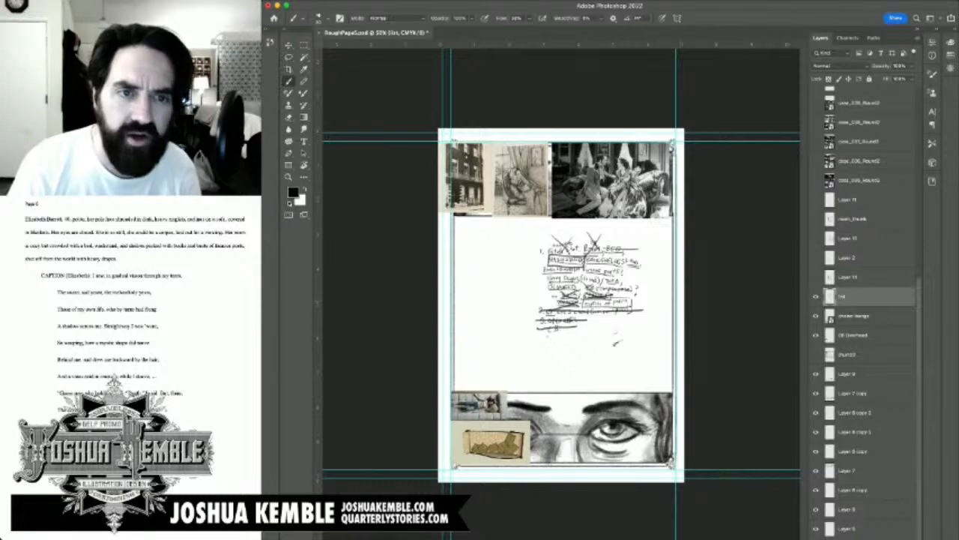
{"action": "scroll", "coordinate": [542, 212], "scroll_direction": "up", "scroll_amount": 6}
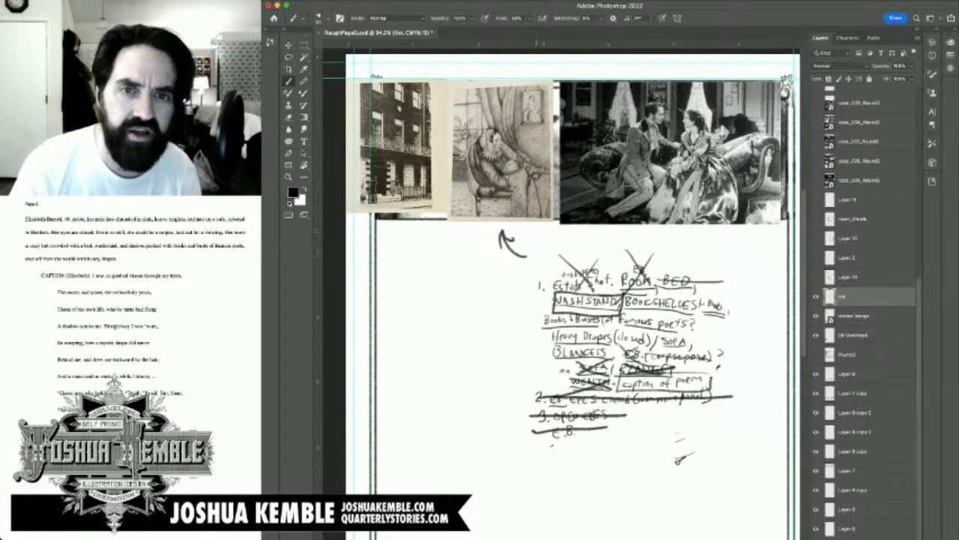
{"action": "mouse_move", "coordinate": [719, 263]}
{"action": "left_mouse_down"}
{"action": "mouse_move", "coordinate": [748, 235]}
{"action": "mouse_move", "coordinate": [750, 248]}
{"action": "left_mouse_up"}
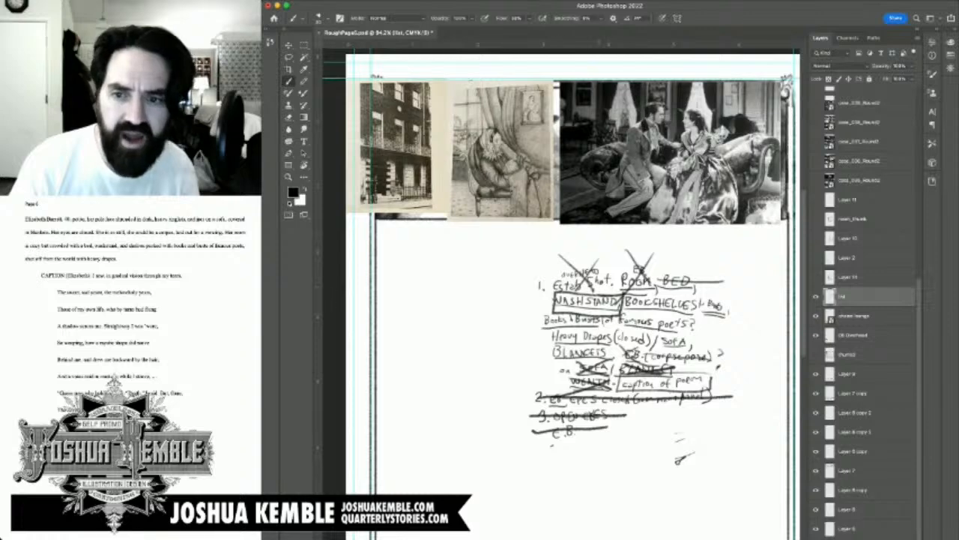
{"action": "key", "text": "super+s"}
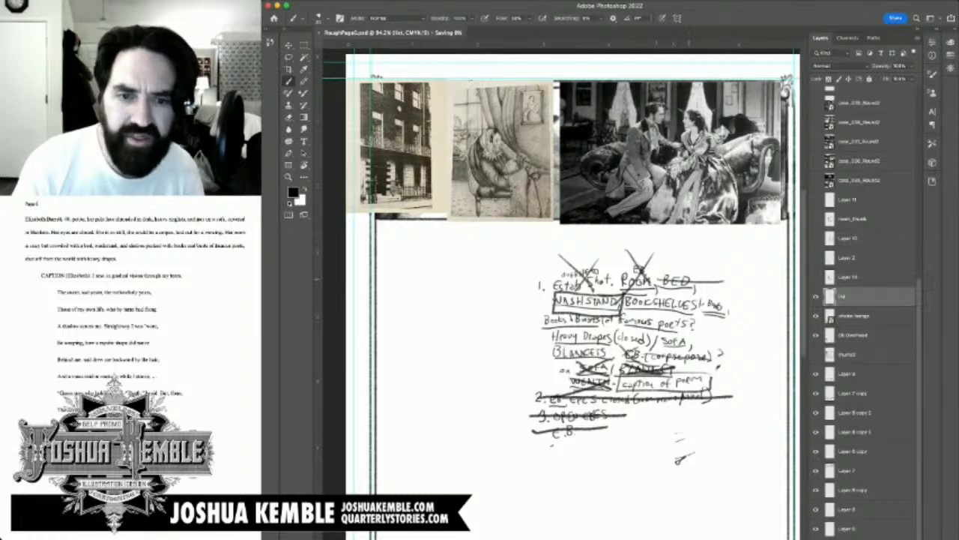
Step: Show the enlarged room sketch without the list to check the middle panel, restore the list-only view, and save the document
{"action": "scroll", "coordinate": [562, 299], "scroll_direction": "down", "scroll_amount": 3}
{"action": "left_click", "coordinate": [816, 354]}
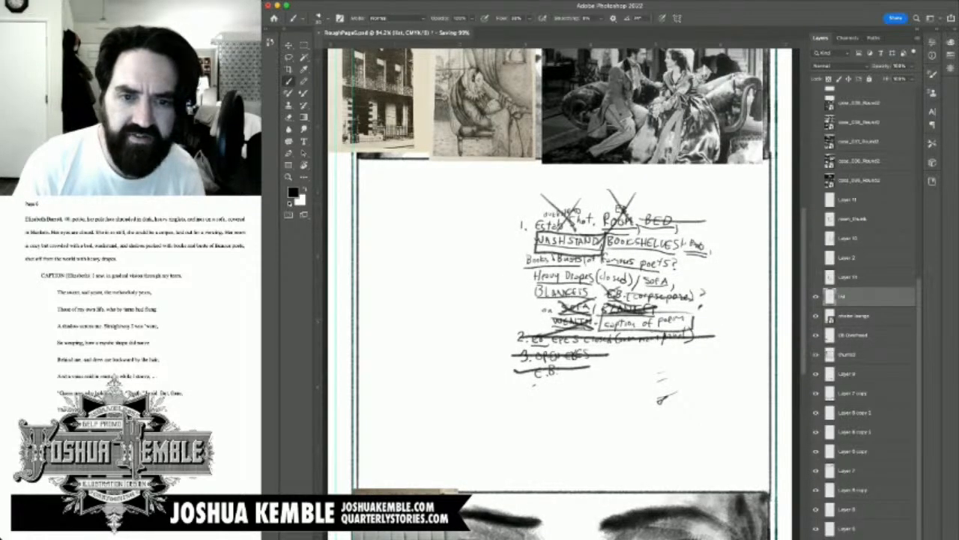
{"action": "left_click", "coordinate": [816, 296]}
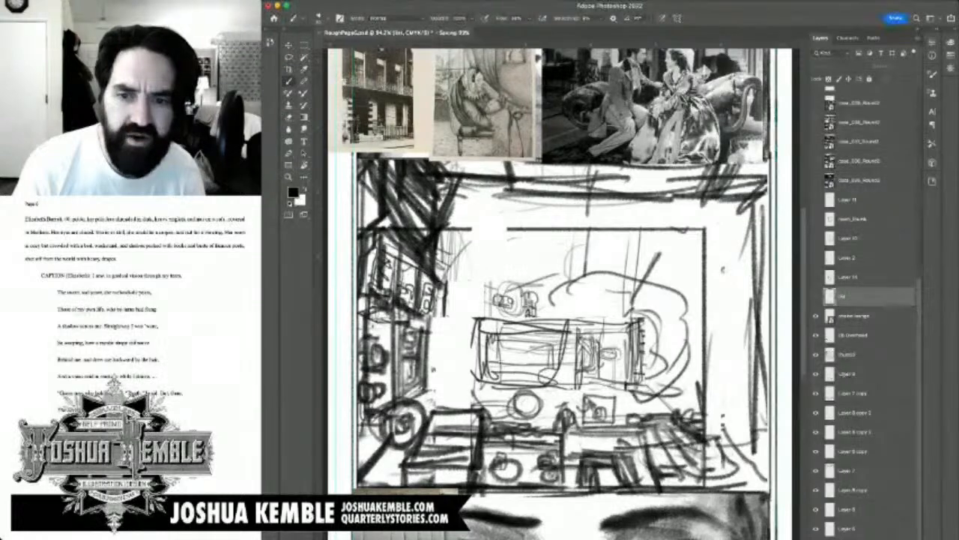
{"action": "left_click", "coordinate": [816, 296]}
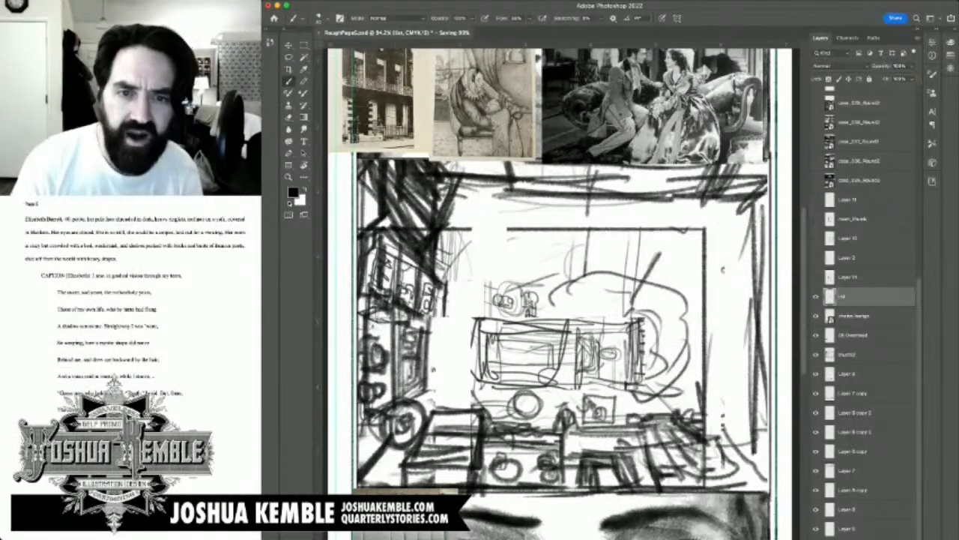
{"action": "left_click", "coordinate": [816, 354]}
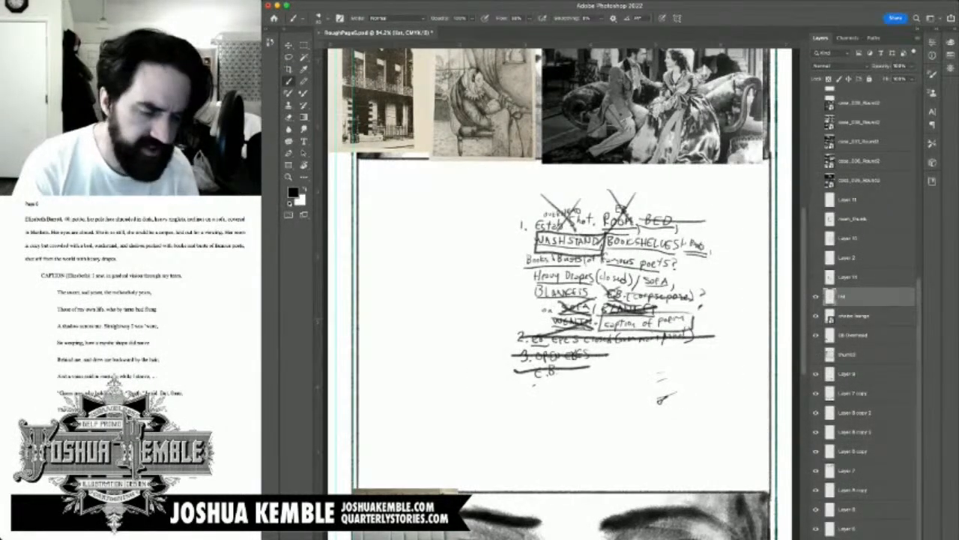
{"action": "key", "text": "ctrl+minus"}
{"action": "key", "text": "ctrl+minus"}
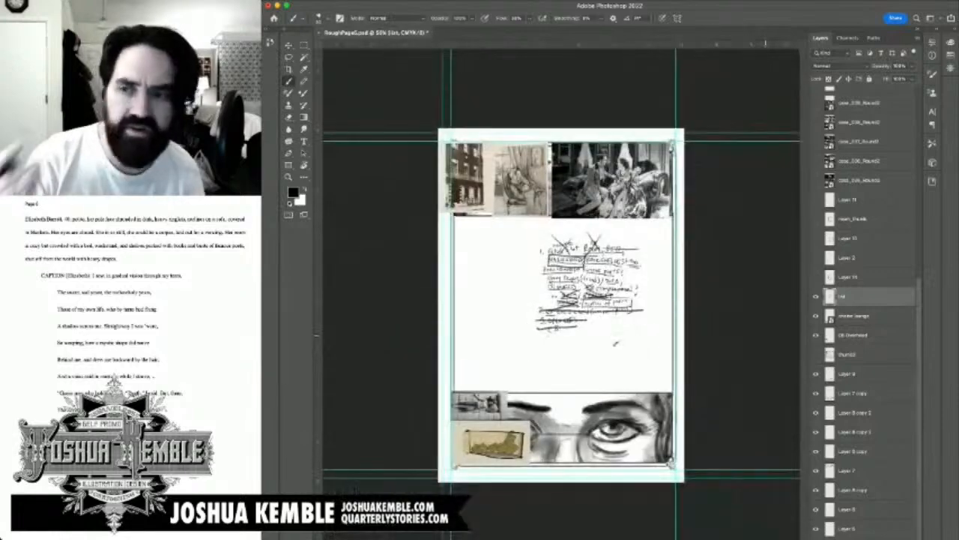
{"action": "key", "text": "ctrl+s"}
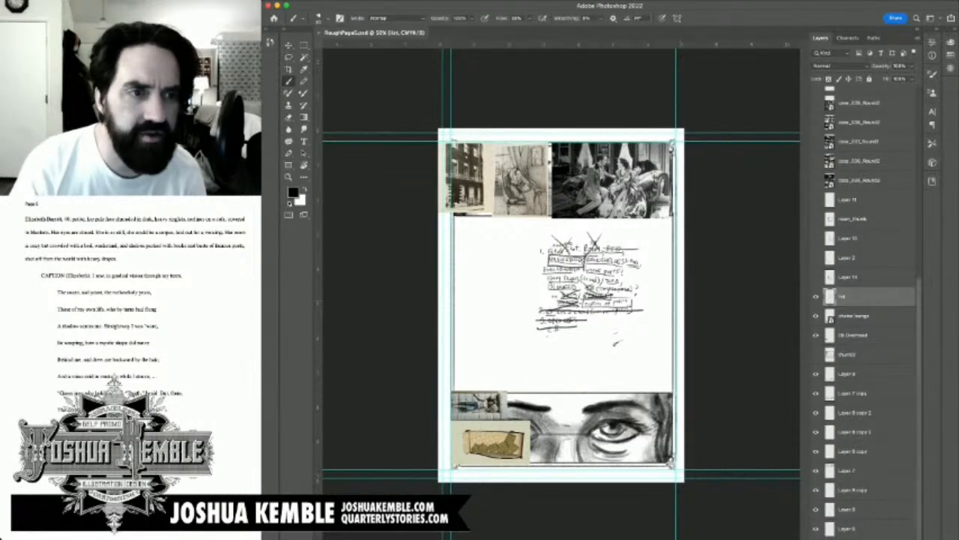
Step: Switch to the browser and search Google Images for "victorian washstand"
{"action": "key", "text": "super+Tab"}
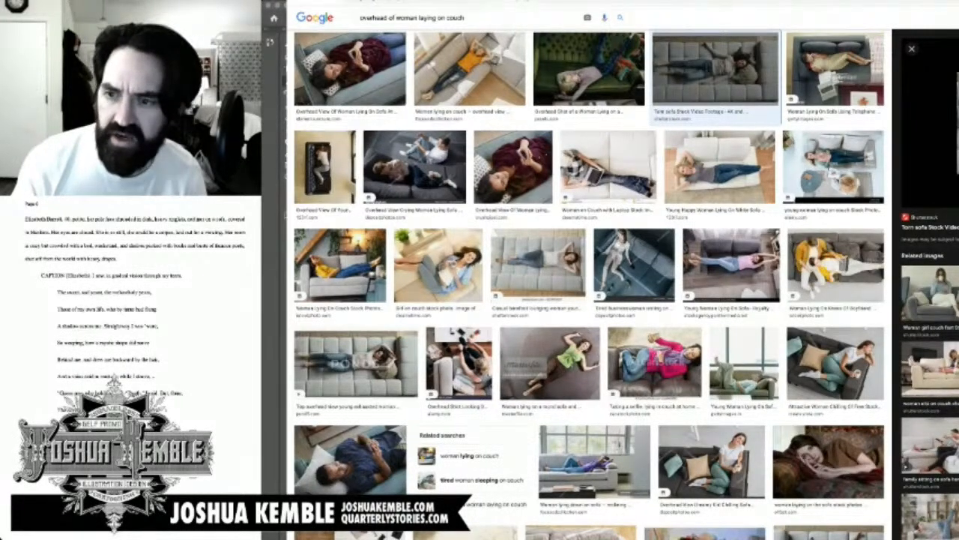
{"action": "key", "text": "super+Tab"}
{"action": "key", "text": "super+Tab"}
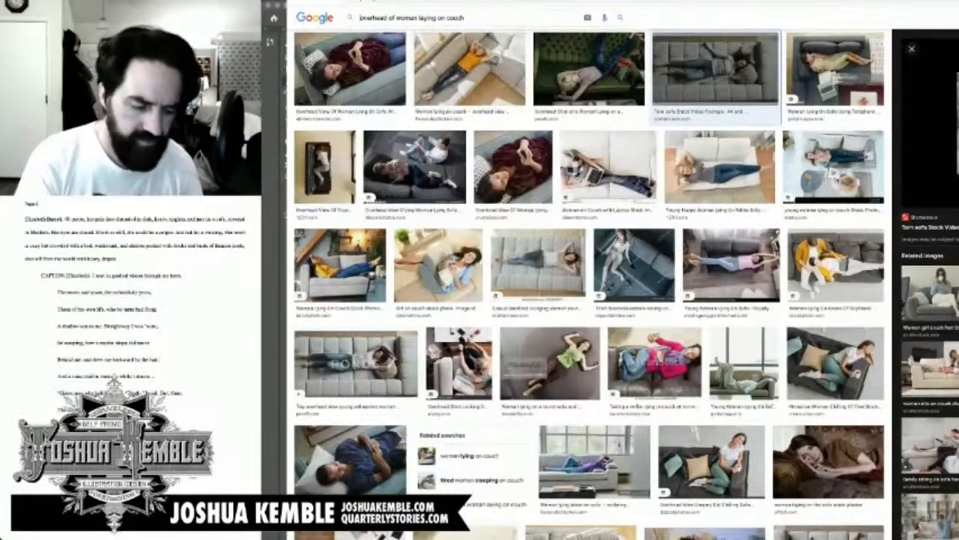
{"action": "key", "text": "ctrl+a"}
{"action": "type", "text": "cictorian"}
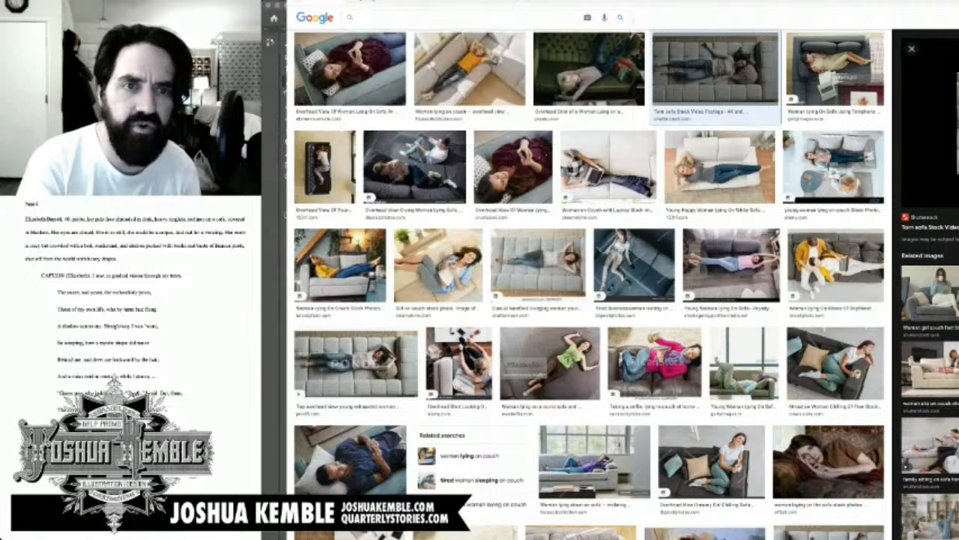
{"action": "type", "text": " washstan"}
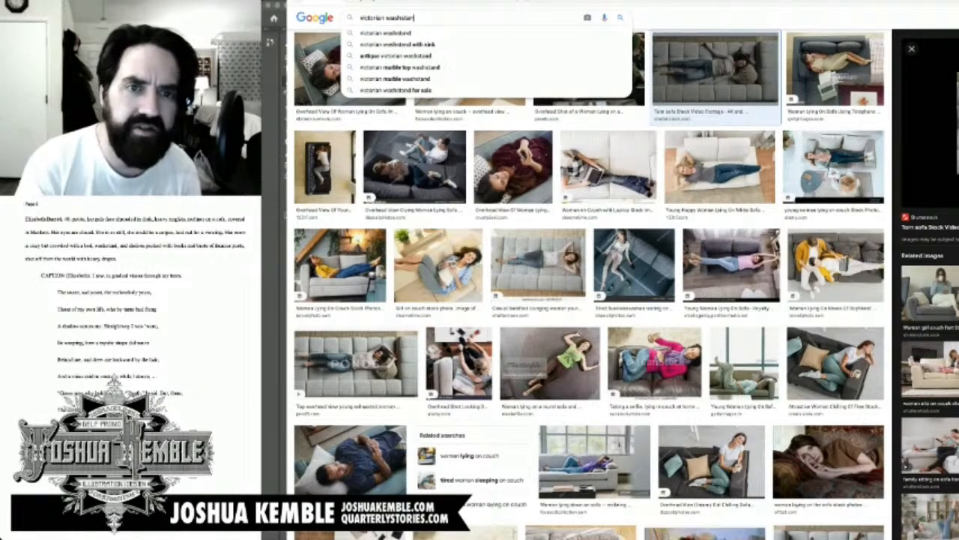
{"action": "type", "text": "d"}
{"action": "key", "text": "Return"}
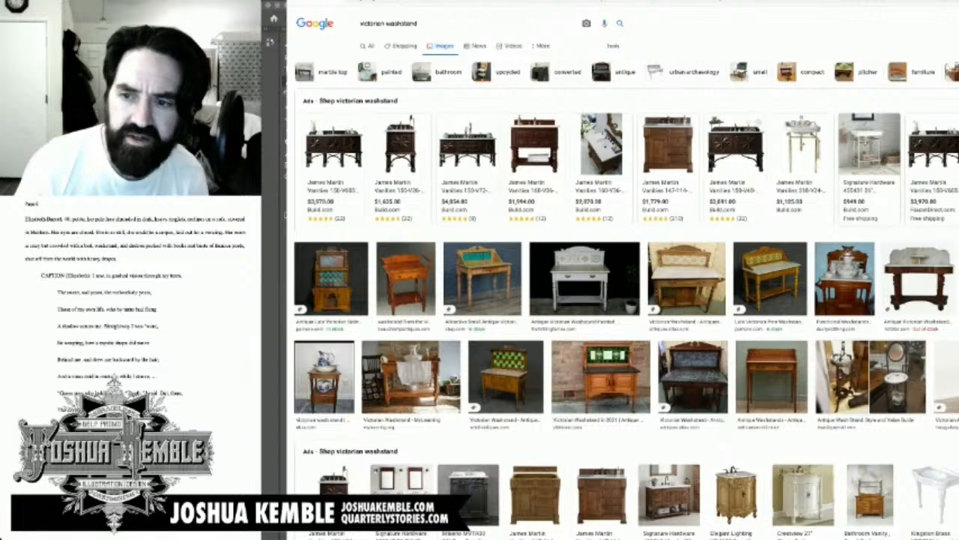
Step: Preview the wooden washstand with the pitcher and basin, followed by the Victorian antique farmhouse washstand
{"action": "left_click_drag", "start_coordinate": [845, 278], "coordinate": [849, 282]}
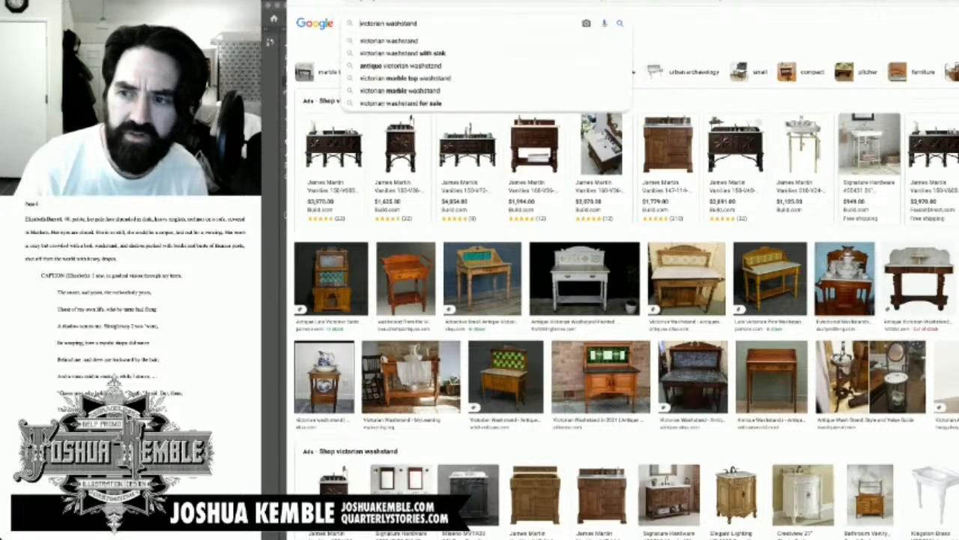
{"action": "left_click", "coordinate": [845, 280]}
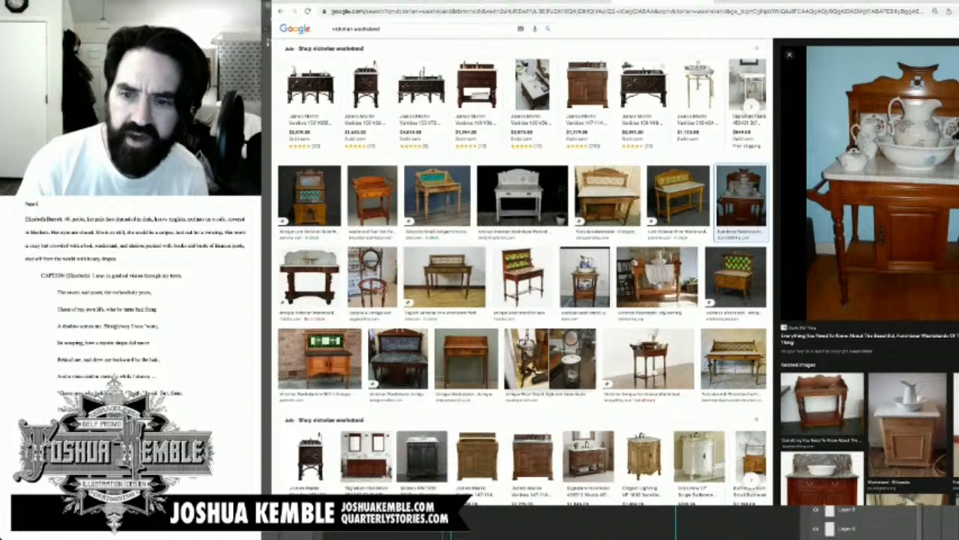
{"action": "left_click_drag", "start_coordinate": [657, 279], "coordinate": [654, 284]}
{"action": "left_click", "coordinate": [649, 360]}
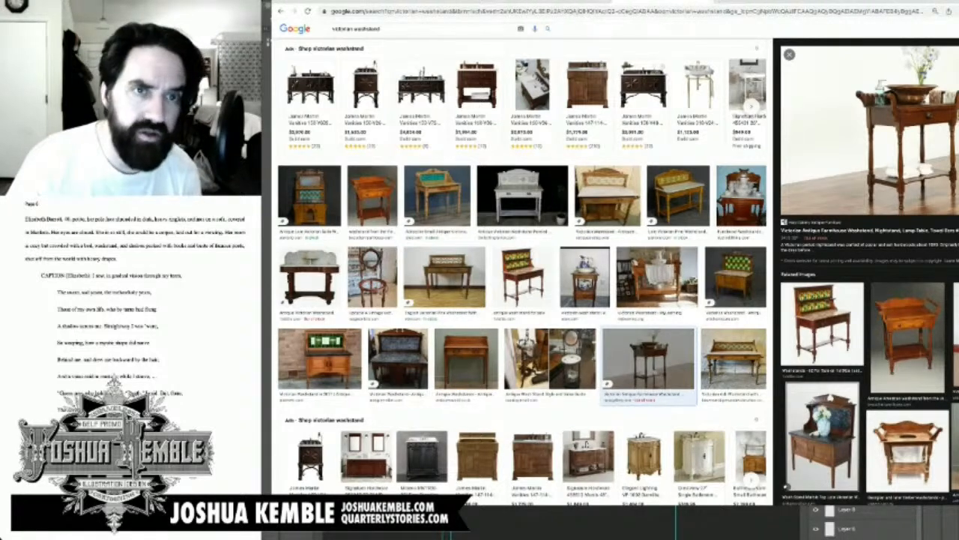
{"action": "key", "text": "ctrl+t"}
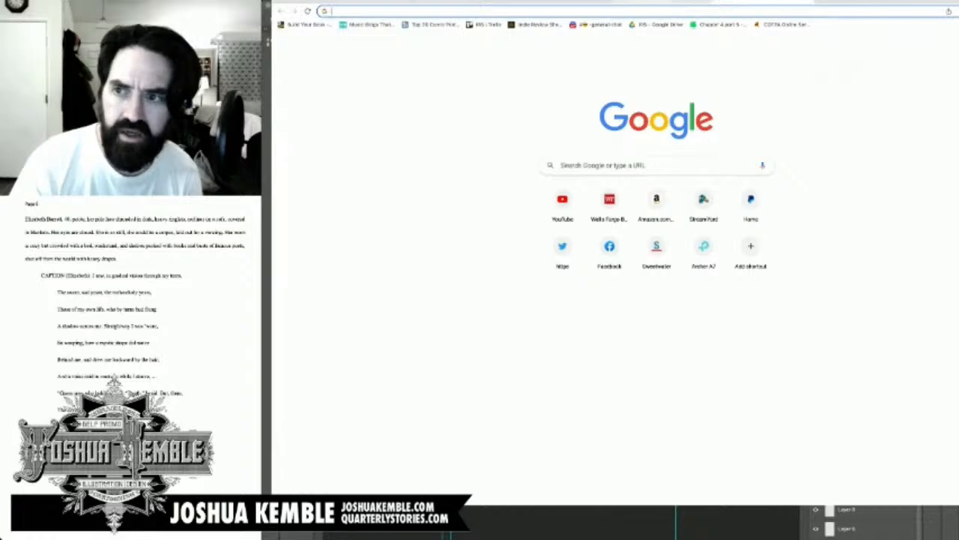
{"action": "key", "text": "ctrl+w"}
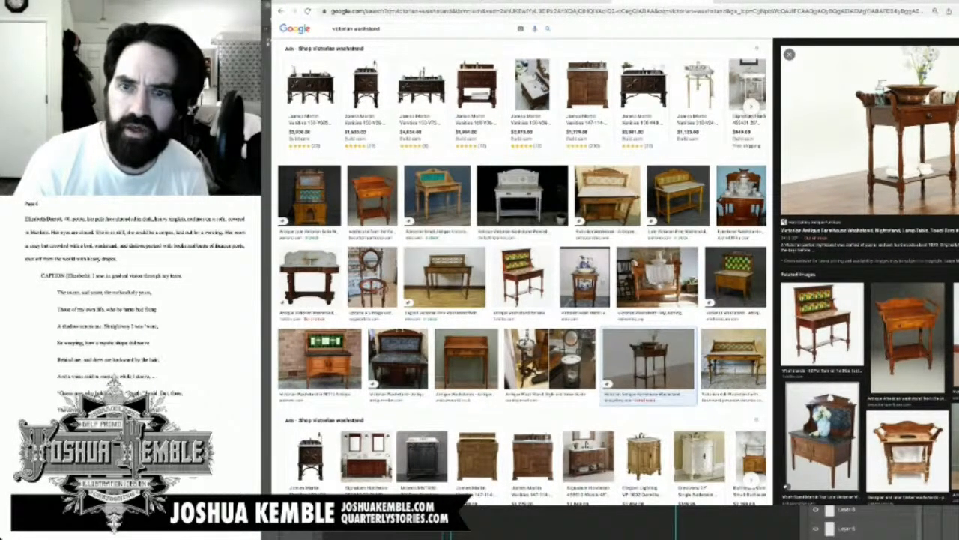
{"action": "left_click_drag", "start_coordinate": [869, 131], "coordinate": [839, 142]}
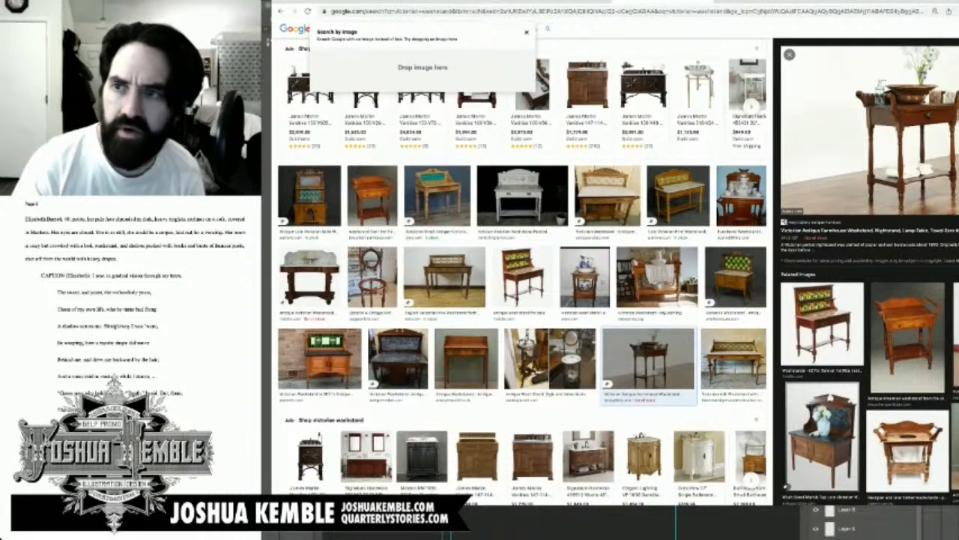
{"action": "left_click", "coordinate": [332, 29]}
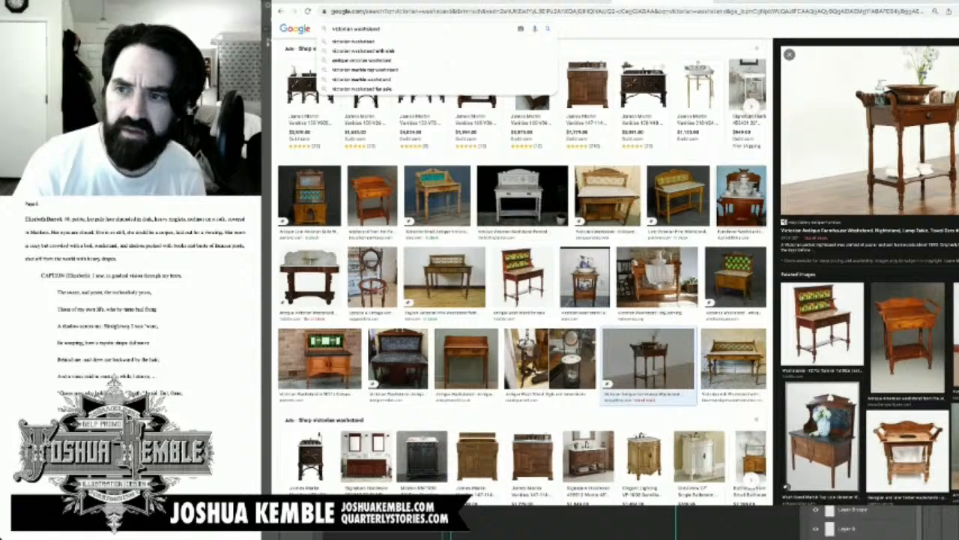
Step: Preview the wooden washstand with the white pitcher set and place its photo in Photoshop beside the farmhouse washstand in the middle panel
{"action": "left_click", "coordinate": [741, 196]}
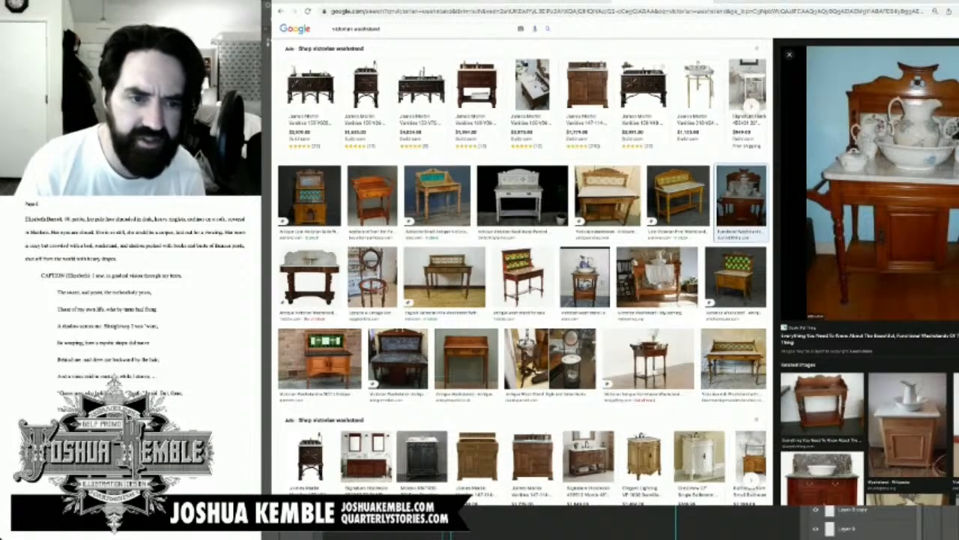
{"action": "left_click_drag", "start_coordinate": [884, 183], "coordinate": [734, 521]}
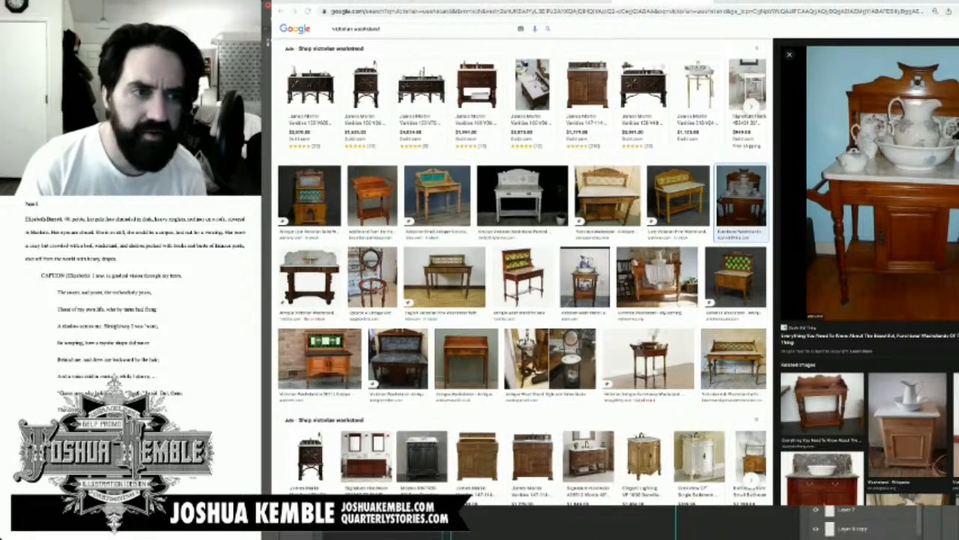
{"action": "key", "text": "super+Tab"}
{"action": "left_click_drag", "start_coordinate": [493, 300], "coordinate": [485, 304]}
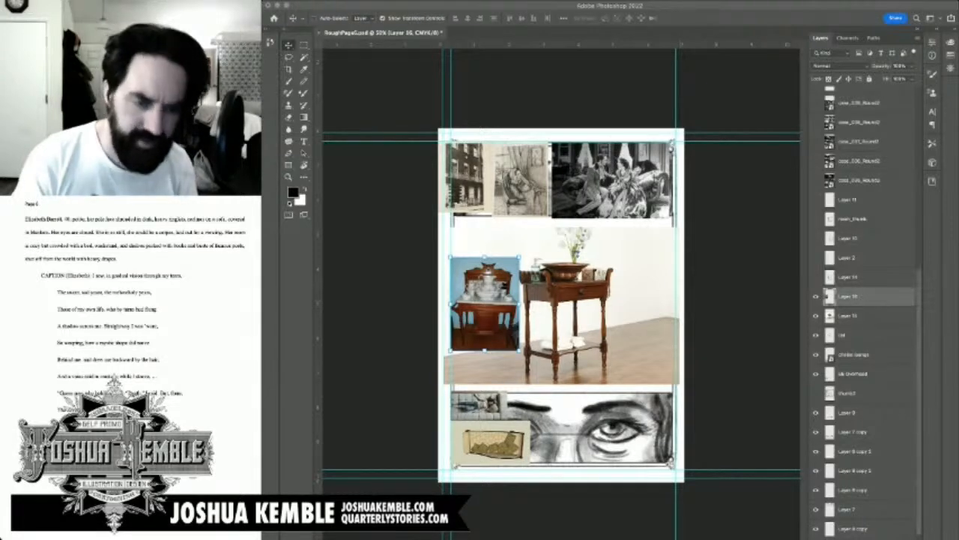
{"action": "key", "text": "super+Tab"}
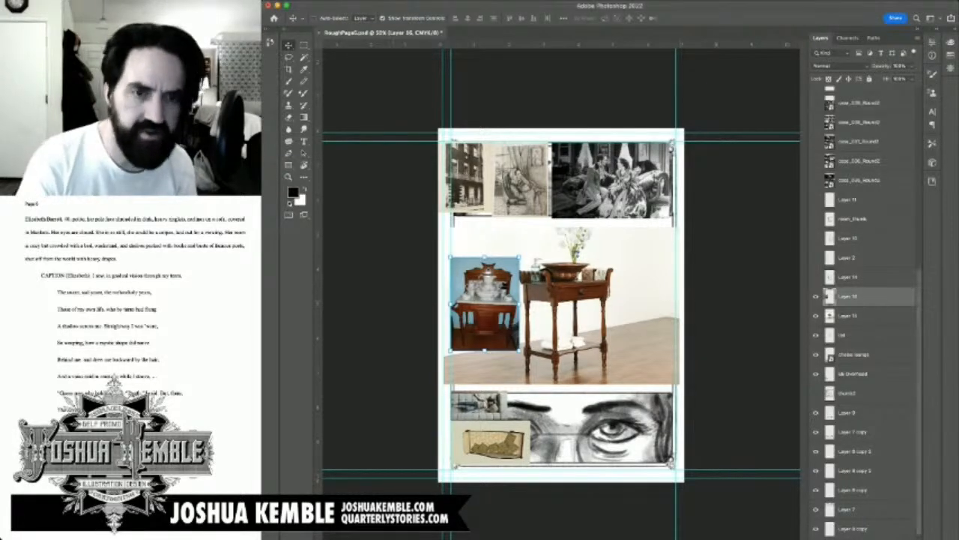
Step: On a new layer, handwrite 1 above the pitcher washstand and 2 beside the farmhouse washstand, with an arrow pointing to each
{"action": "key", "text": "super+="}
{"action": "key", "text": "super+="}
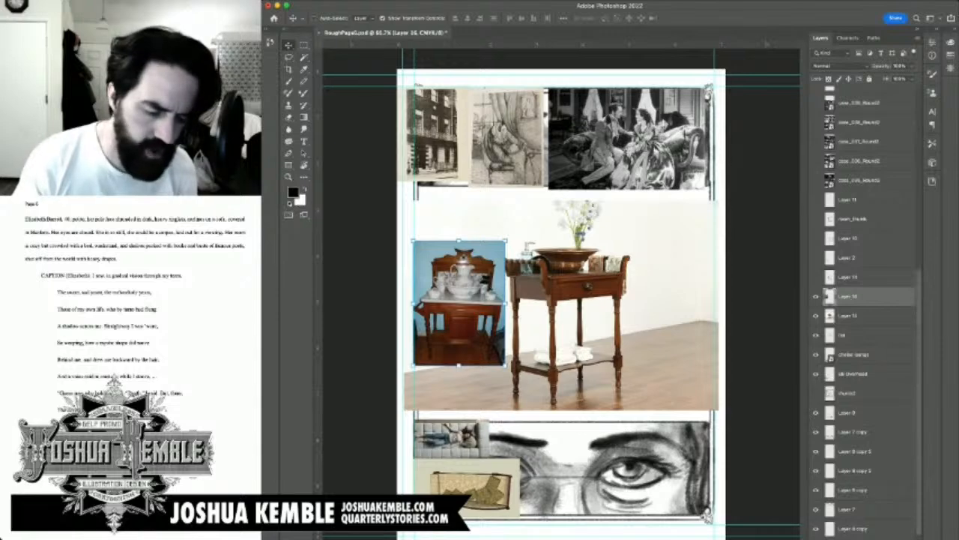
{"action": "key", "text": "ctrl+j"}
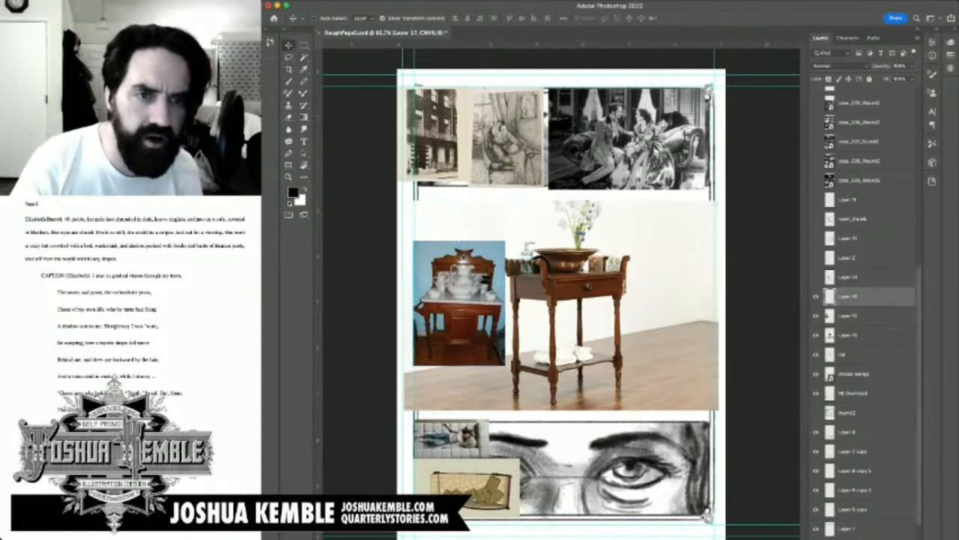
{"action": "key", "text": "b"}
{"action": "left_click_drag", "start_coordinate": [455, 205], "coordinate": [462, 226]}
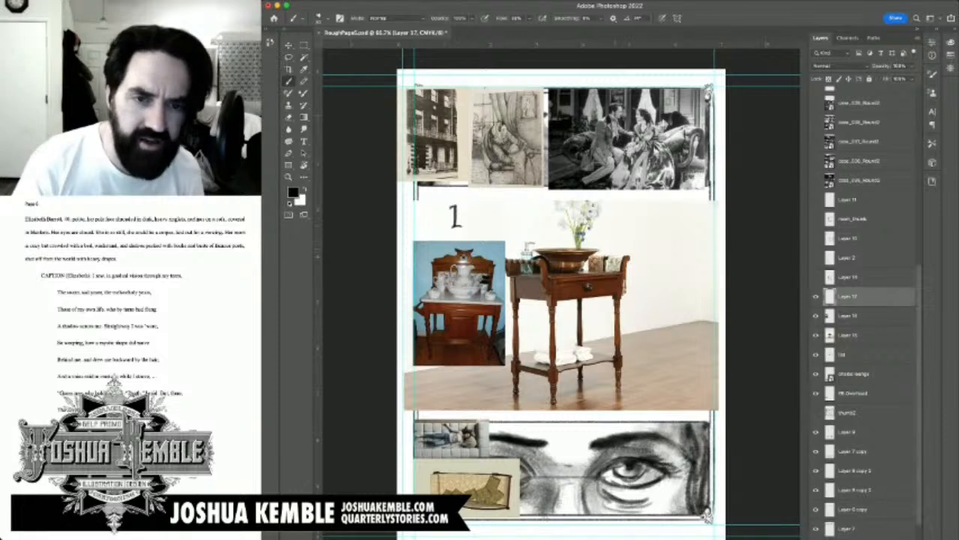
{"action": "mouse_move", "coordinate": [611, 221]}
{"action": "left_mouse_down"}
{"action": "mouse_move", "coordinate": [678, 279]}
{"action": "mouse_move", "coordinate": [701, 252]}
{"action": "left_mouse_up"}
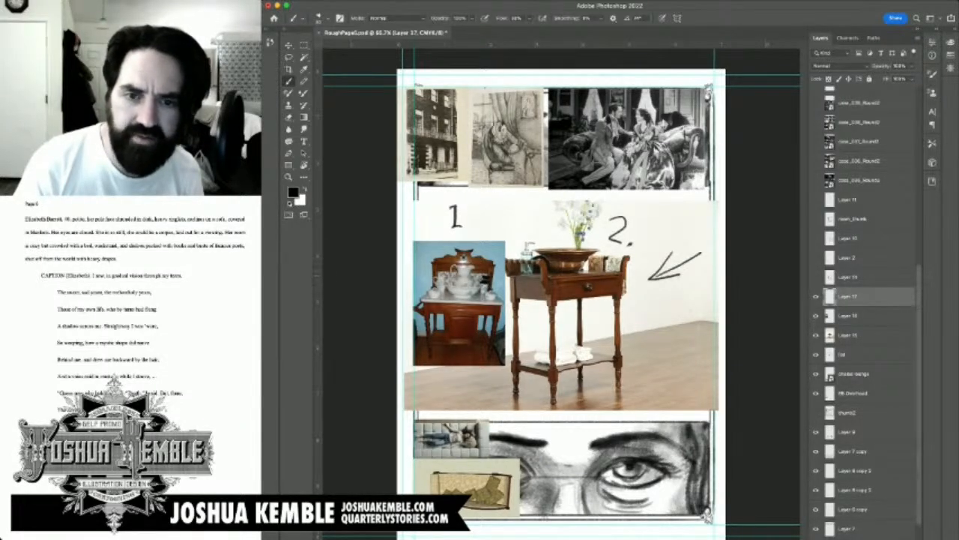
{"action": "left_click_drag", "start_coordinate": [656, 276], "coordinate": [702, 251]}
{"action": "mouse_move", "coordinate": [492, 217]}
{"action": "left_mouse_down"}
{"action": "mouse_move", "coordinate": [484, 236]}
{"action": "mouse_move", "coordinate": [493, 231]}
{"action": "left_mouse_up"}
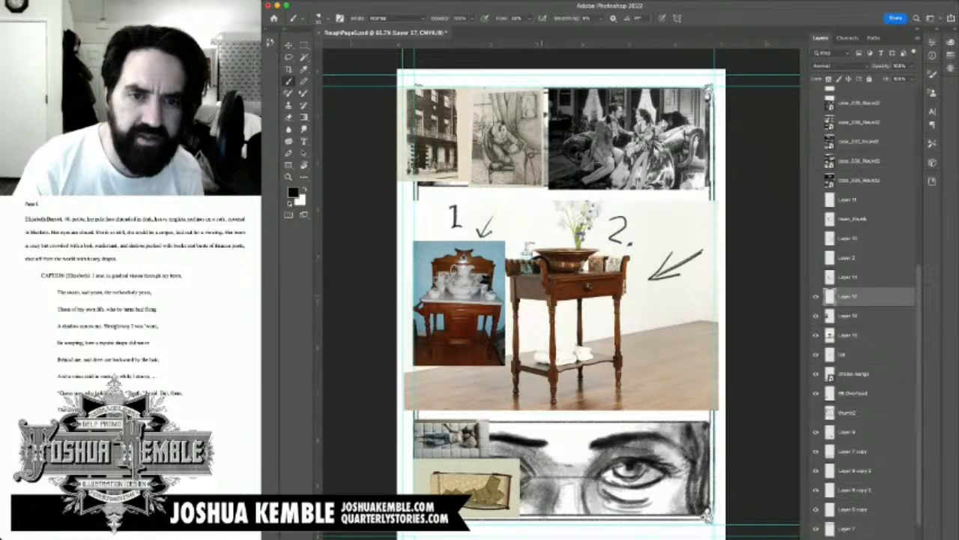
Step: Try circling the bowl on the farmhouse washstand, and undo the circle along with both arrows
{"action": "mouse_move", "coordinate": [575, 238]}
{"action": "left_mouse_down"}
{"action": "mouse_move", "coordinate": [533, 253]}
{"action": "mouse_move", "coordinate": [573, 237]}
{"action": "left_mouse_up"}
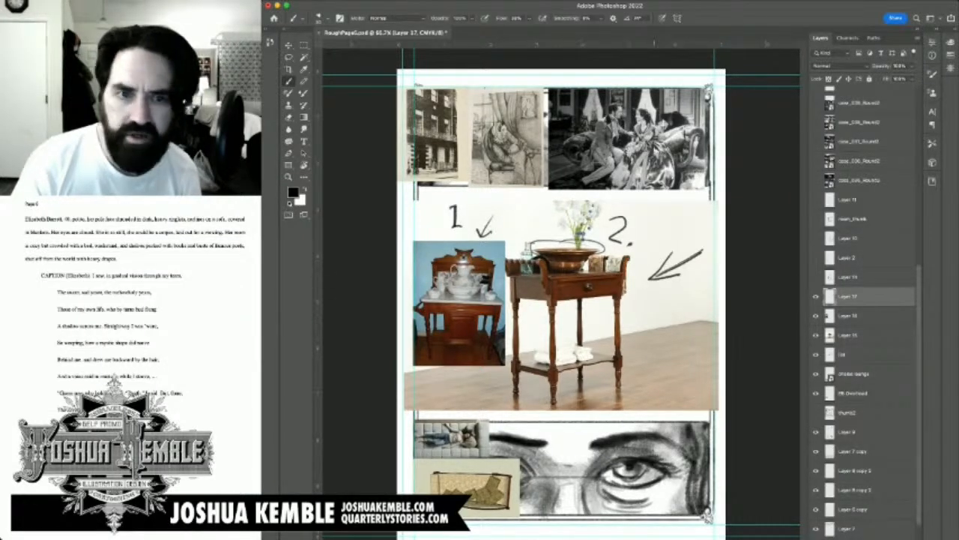
{"action": "key", "text": "super+z"}
{"action": "key", "text": "super+z"}
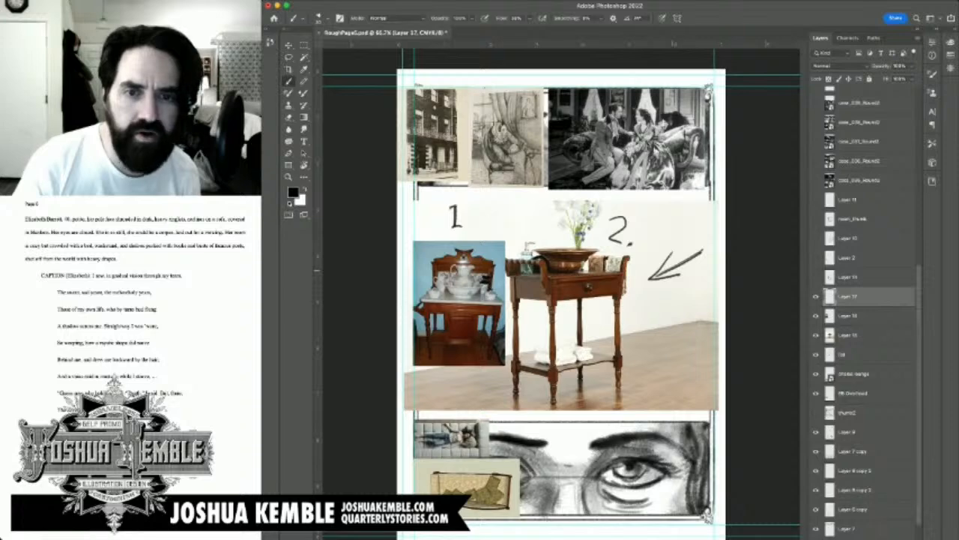
{"action": "key", "text": "super+z"}
{"action": "key", "text": "super+z"}
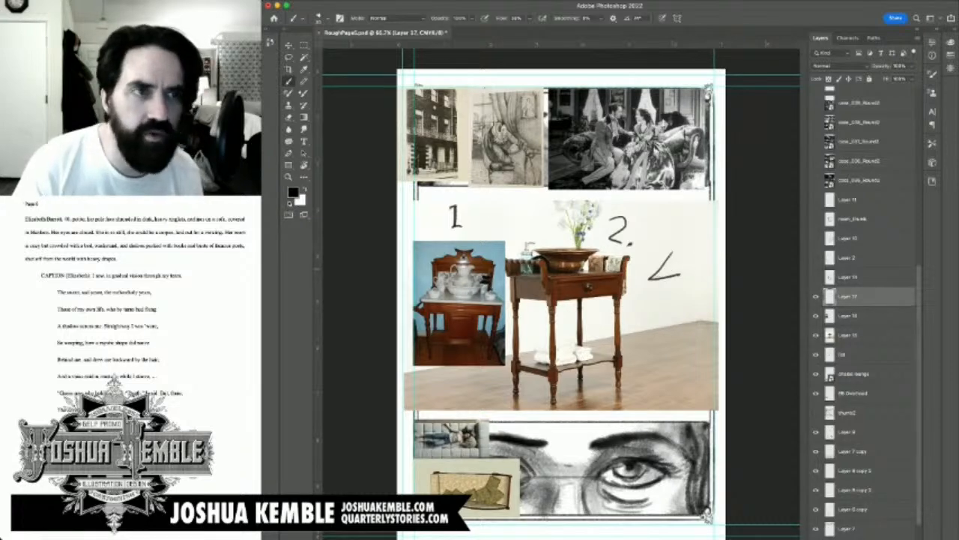
{"action": "key", "text": "super+z"}
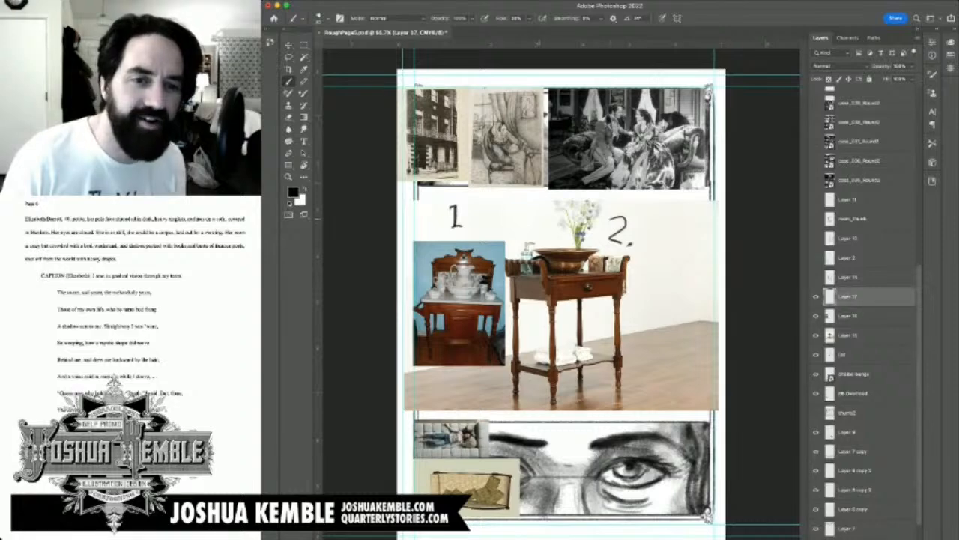
Step: Try a downward arrow above the farmhouse washstand's soap dispenser, and undo it along with the handwritten 2 and 1
{"action": "left_click_drag", "start_coordinate": [530, 211], "coordinate": [531, 235]}
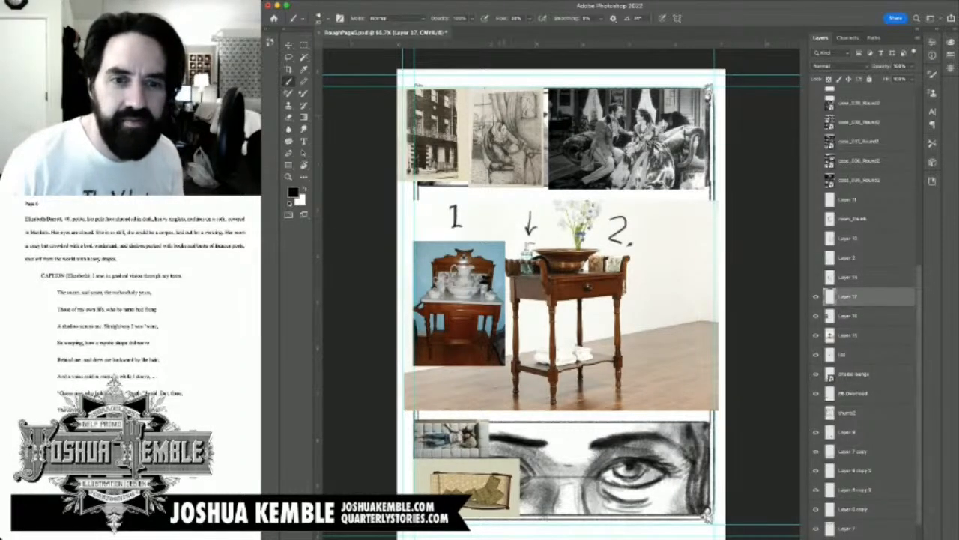
{"action": "key", "text": "super+z"}
{"action": "key", "text": "super+z"}
{"action": "key", "text": "super+z"}
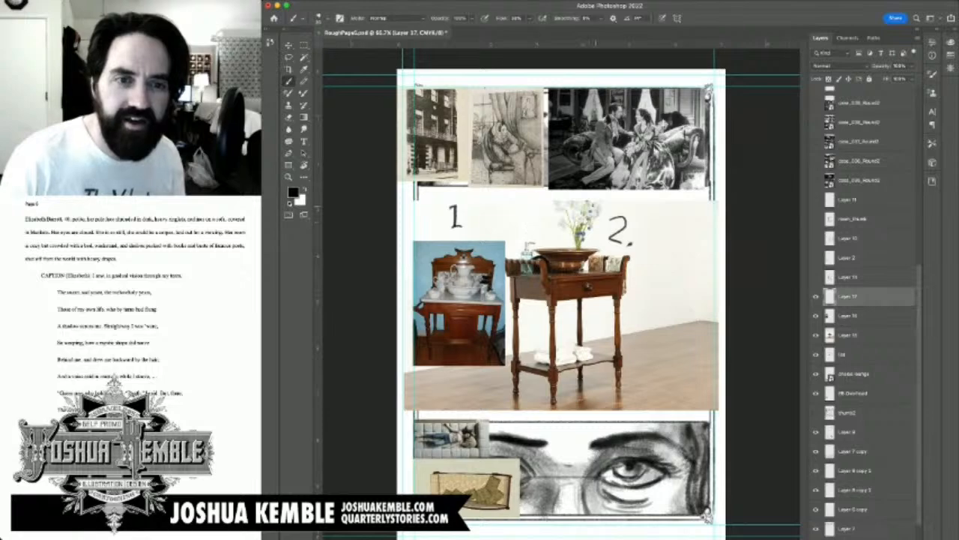
{"action": "key", "text": "super+z"}
{"action": "key", "text": "super+z"}
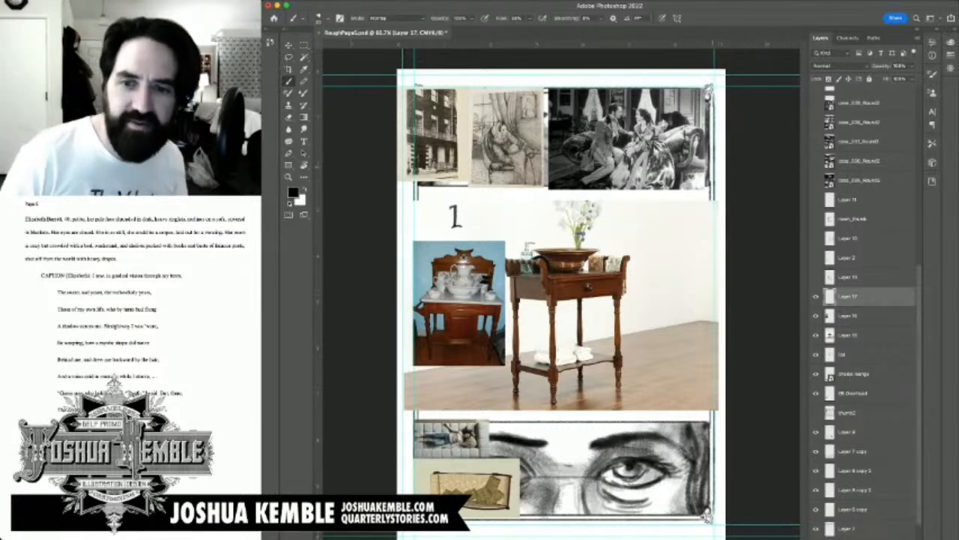
{"action": "key", "text": "super+z"}
{"action": "key", "text": "super+z"}
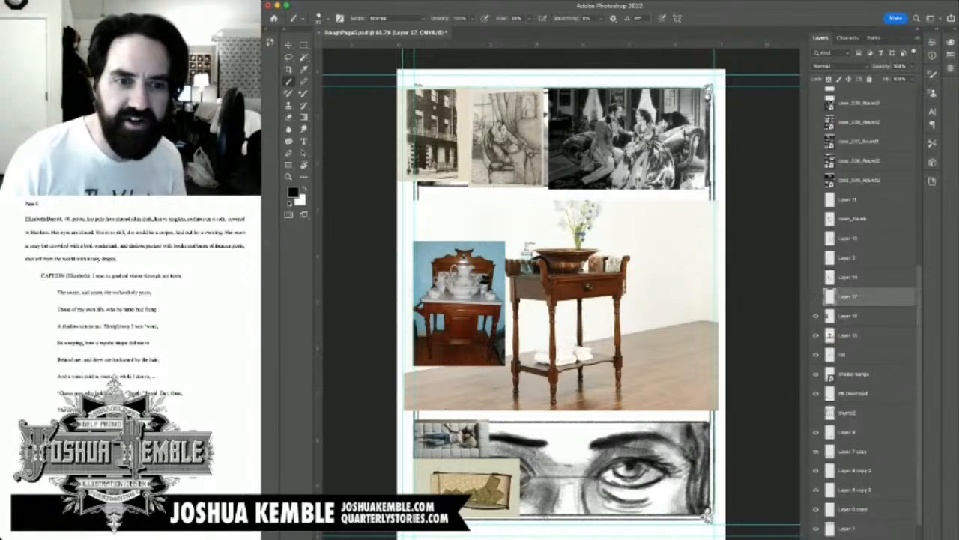
Step: Hide the pitcher washstand photo and keep the farmhouse washstand photo shown in the middle panel
{"action": "left_click", "coordinate": [816, 335]}
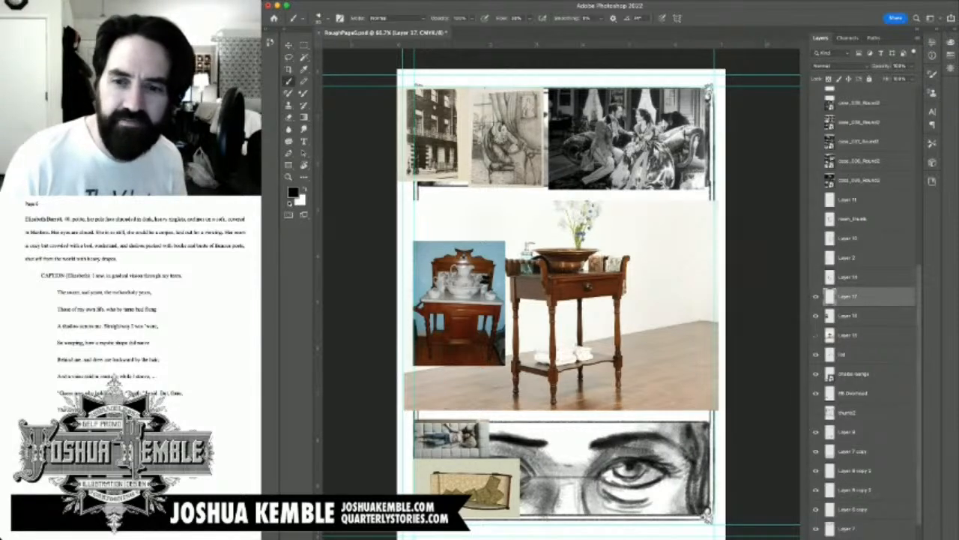
{"action": "left_click", "coordinate": [816, 335]}
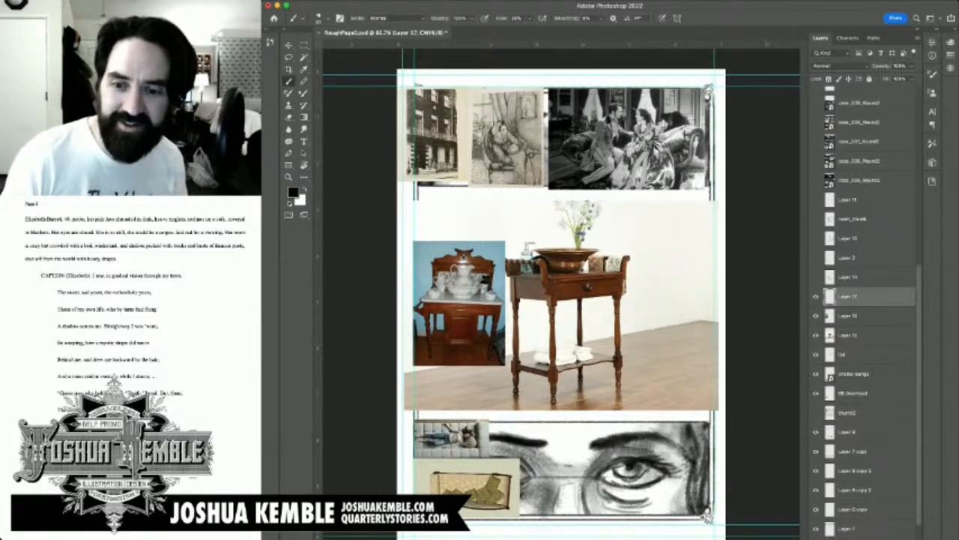
{"action": "scroll", "coordinate": [868, 312], "scroll_direction": "down", "scroll_amount": 3}
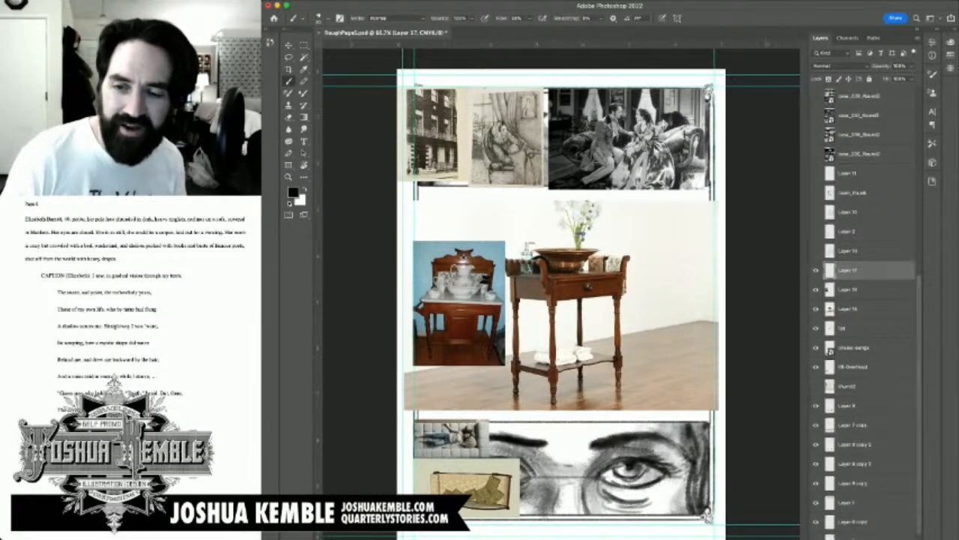
{"action": "scroll", "coordinate": [867, 312], "scroll_direction": "up", "scroll_amount": 1}
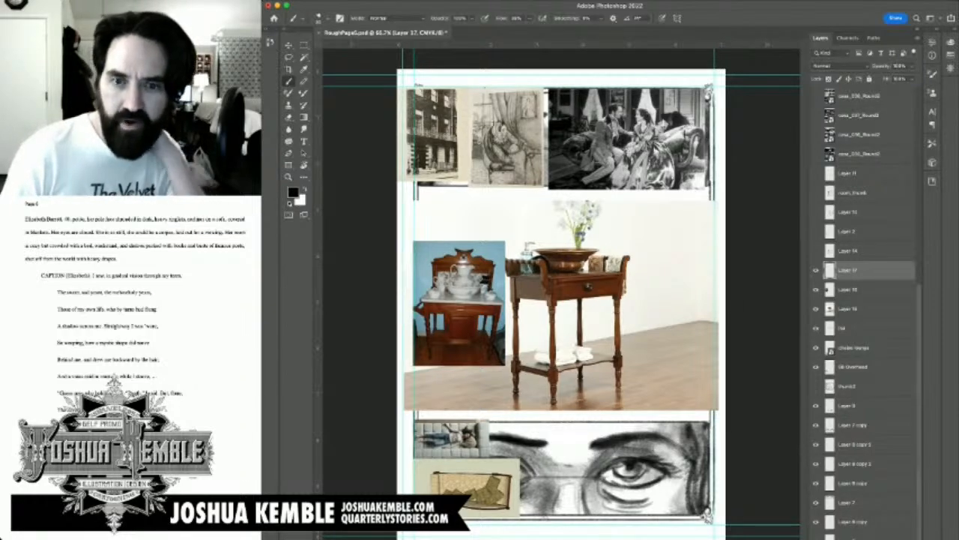
{"action": "left_click", "coordinate": [816, 290]}
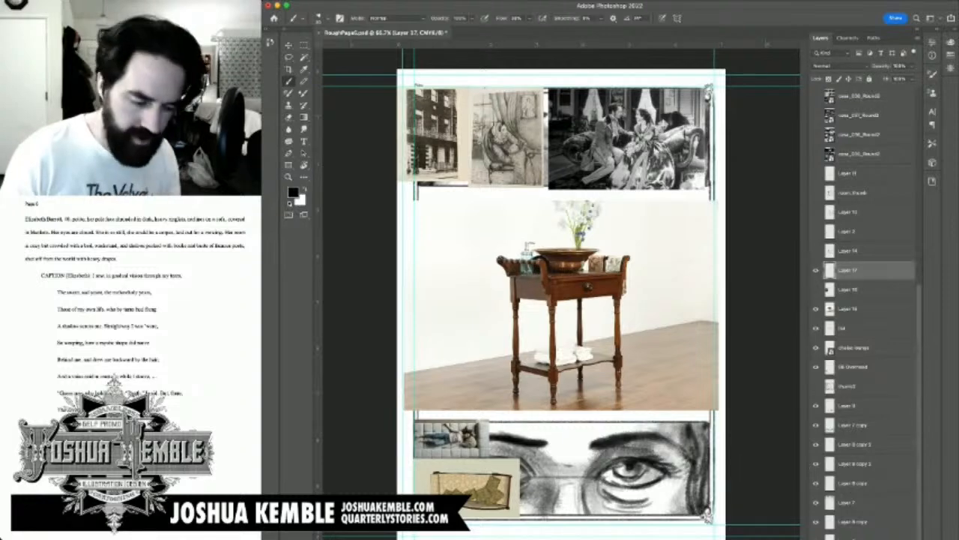
{"action": "left_click", "coordinate": [816, 309]}
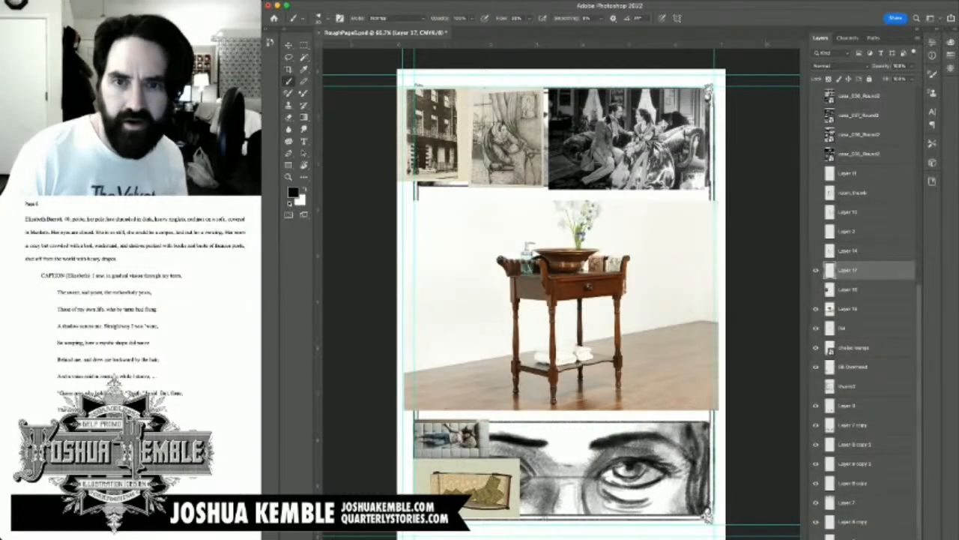
Step: Scale the farmhouse washstand photo to about 43% and move it into the bottom panel, over the eye drawing
{"action": "left_click", "coordinate": [848, 309]}
{"action": "key", "text": "ctrl+t"}
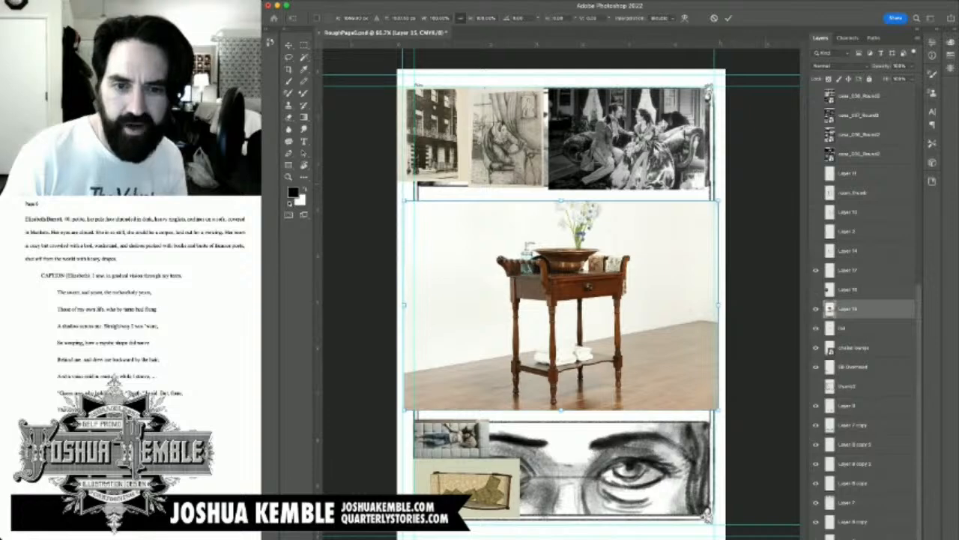
{"action": "left_click_drag", "start_coordinate": [717, 201], "coordinate": [540, 321]}
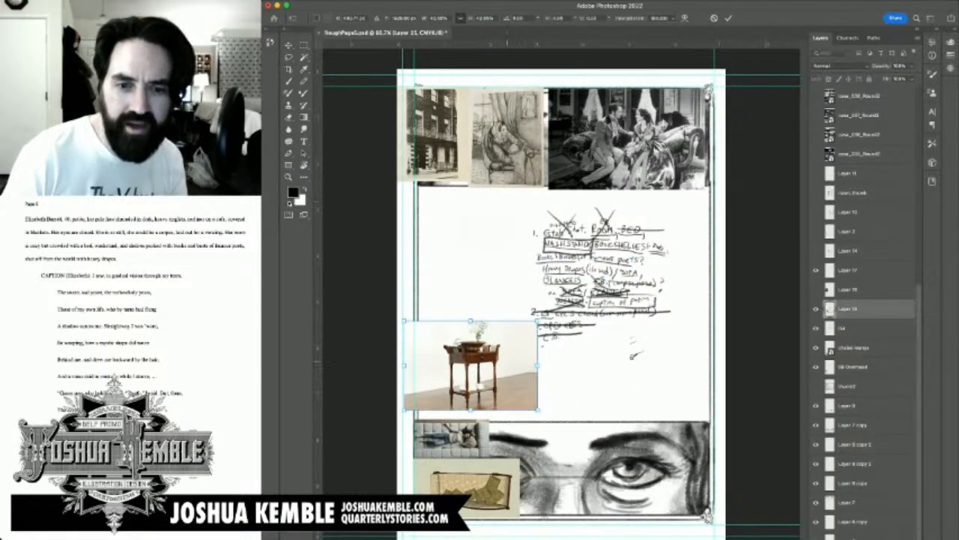
{"action": "left_click_drag", "start_coordinate": [472, 365], "coordinate": [572, 472]}
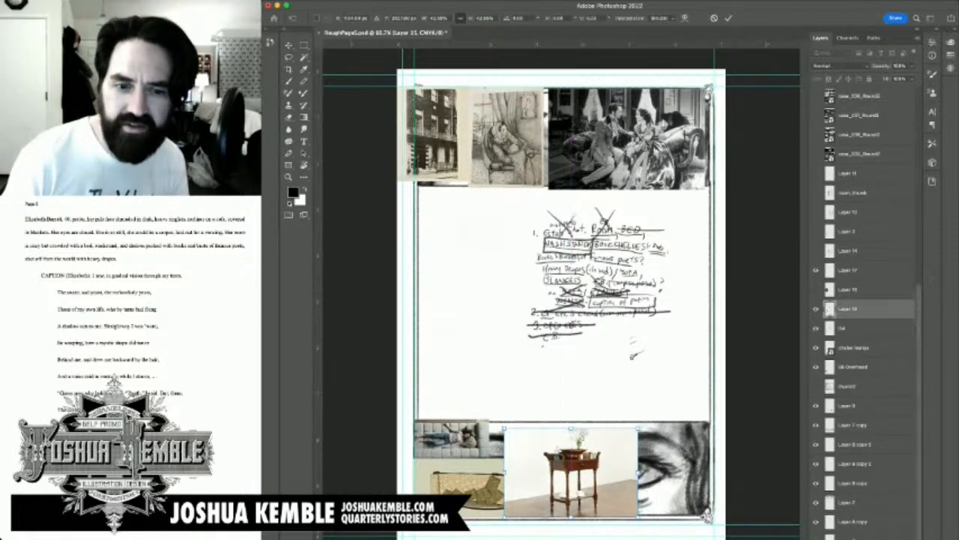
{"action": "key", "text": "Return"}
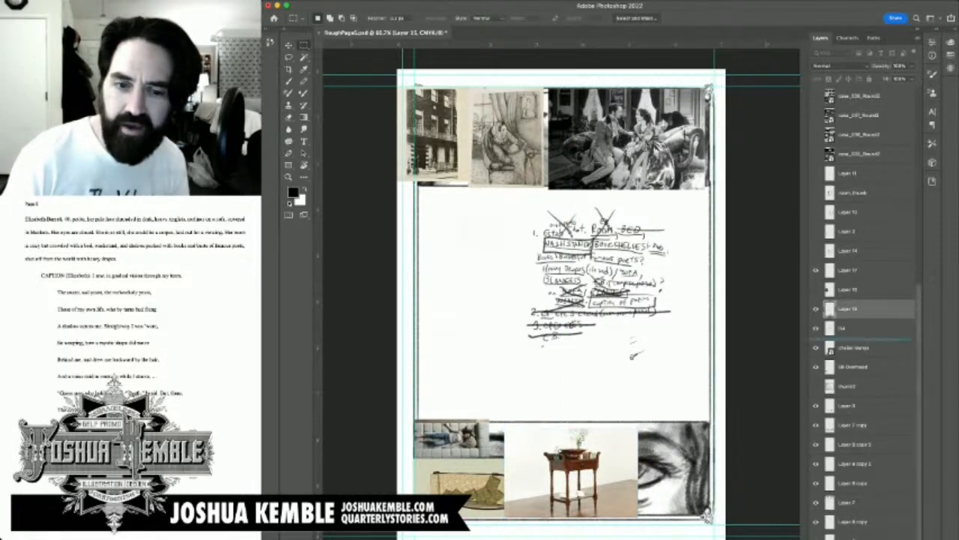
Step: Reorder the farmhouse washstand layer below the list, chaise lounge and EB Overhead layers, and shift its photo left against the couch references
{"action": "key", "text": "super+bracketleft"}
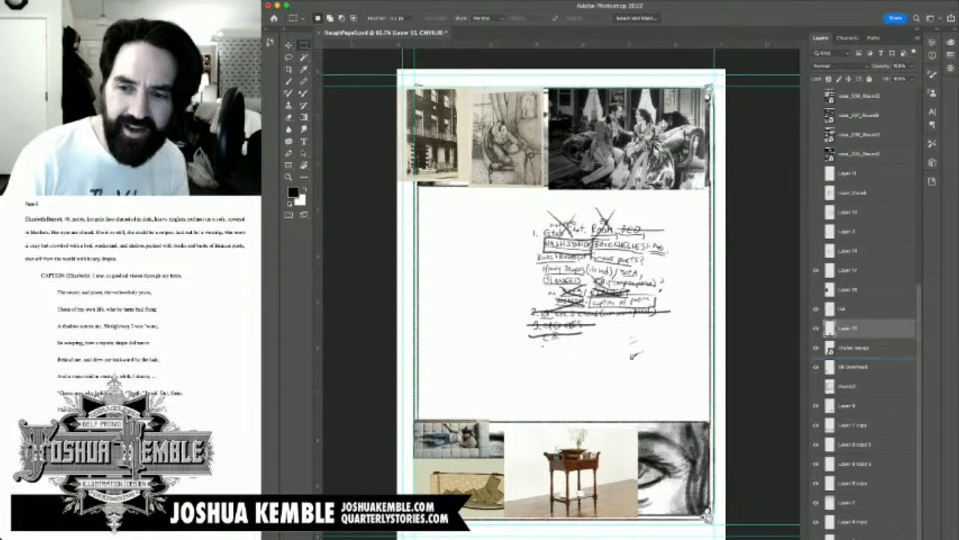
{"action": "key", "text": "super+bracketleft"}
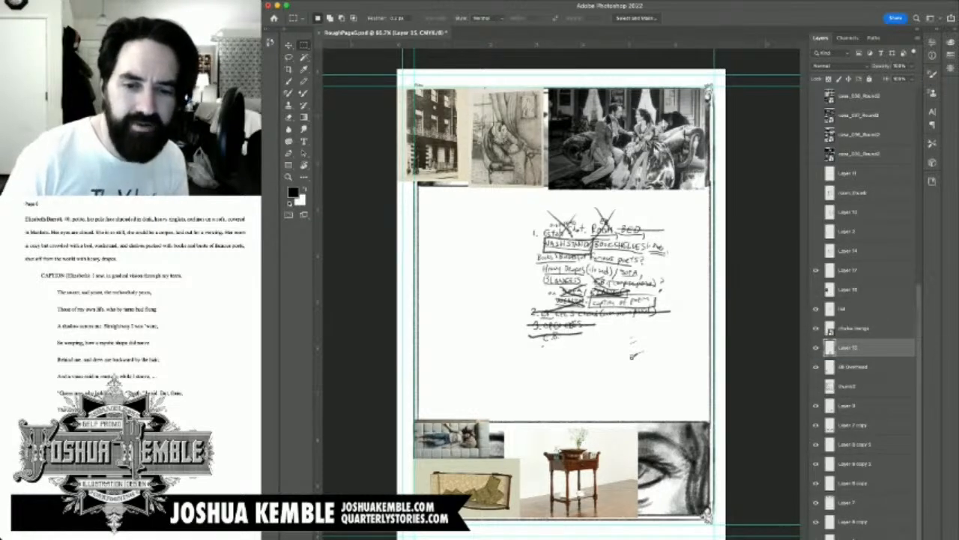
{"action": "key", "text": "v"}
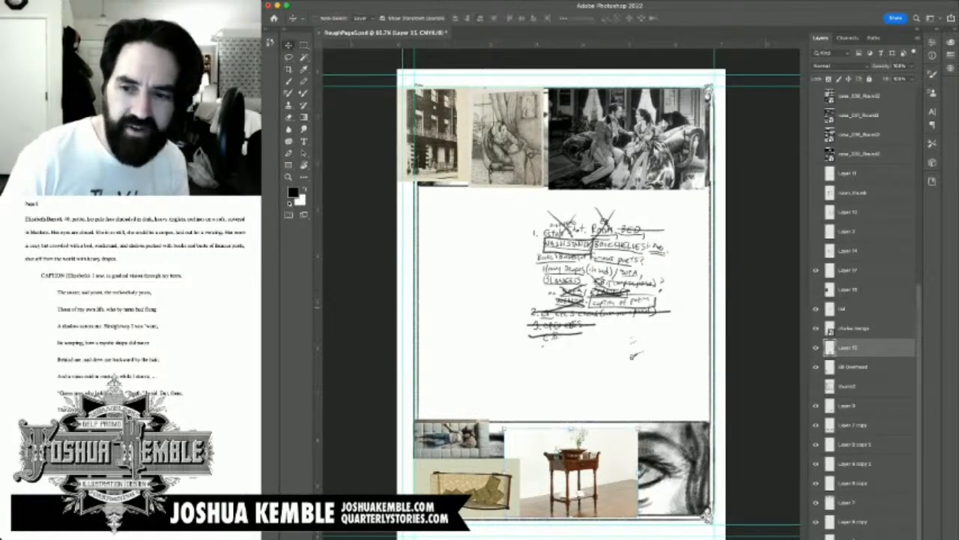
{"action": "left_click_drag", "start_coordinate": [573, 479], "coordinate": [545, 480]}
{"action": "left_click_drag", "start_coordinate": [849, 348], "coordinate": [848, 377]}
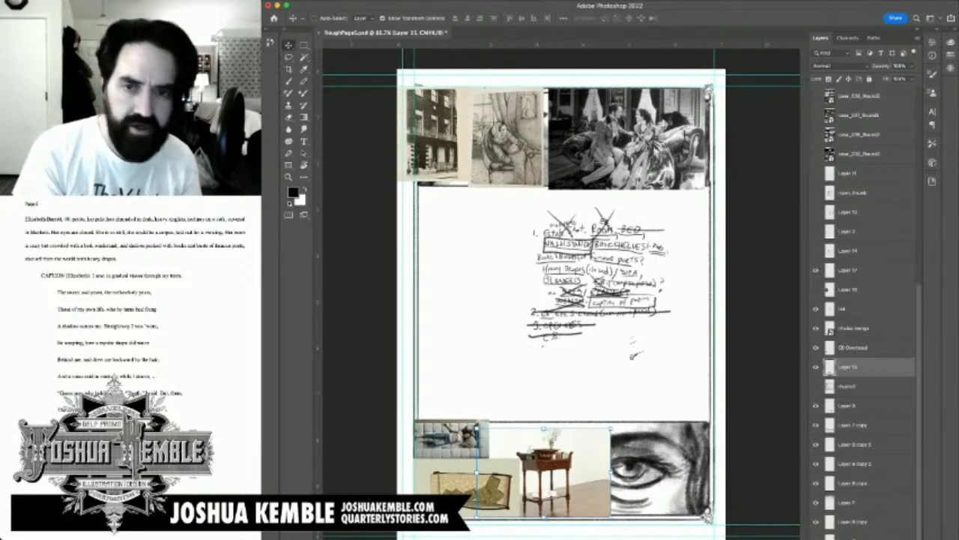
Step: Rename the farmhouse washstand photo's layer as washstand
{"action": "double_click", "coordinate": [851, 367]}
{"action": "type", "text": "was"}
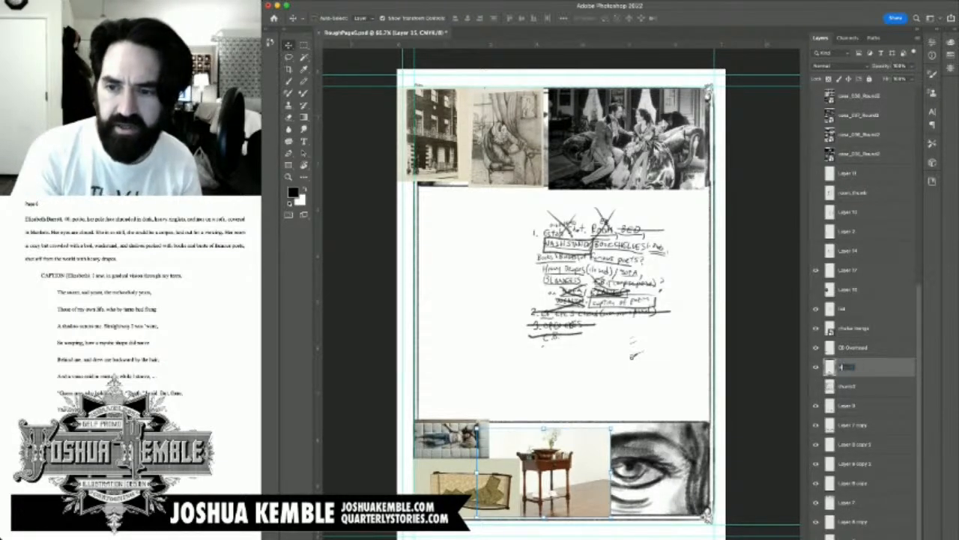
{"action": "type", "text": "hst"}
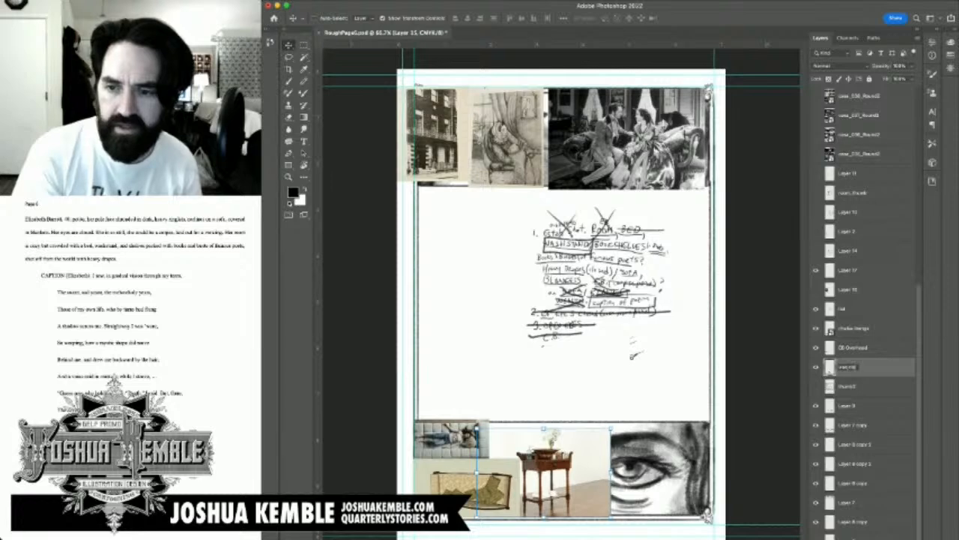
{"action": "type", "text": "and"}
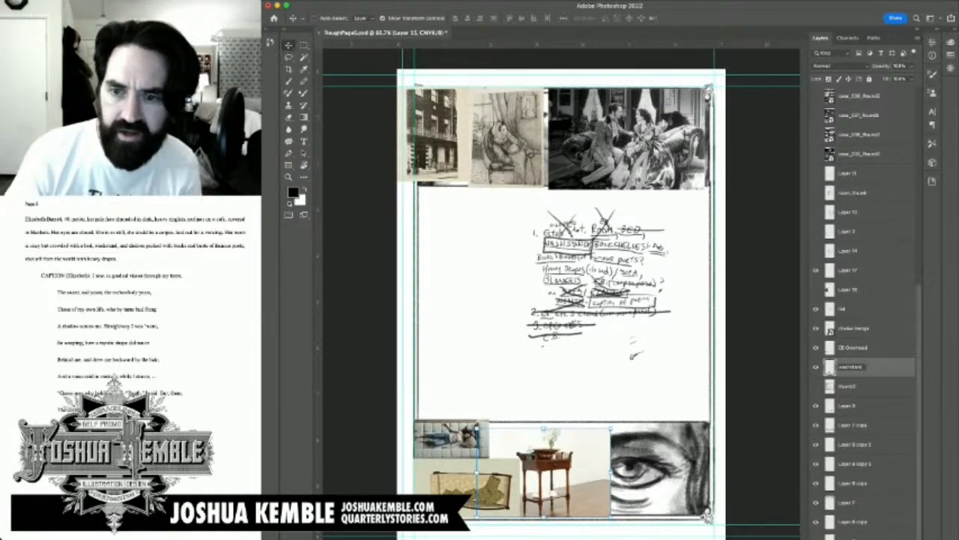
{"action": "key", "text": "Return"}
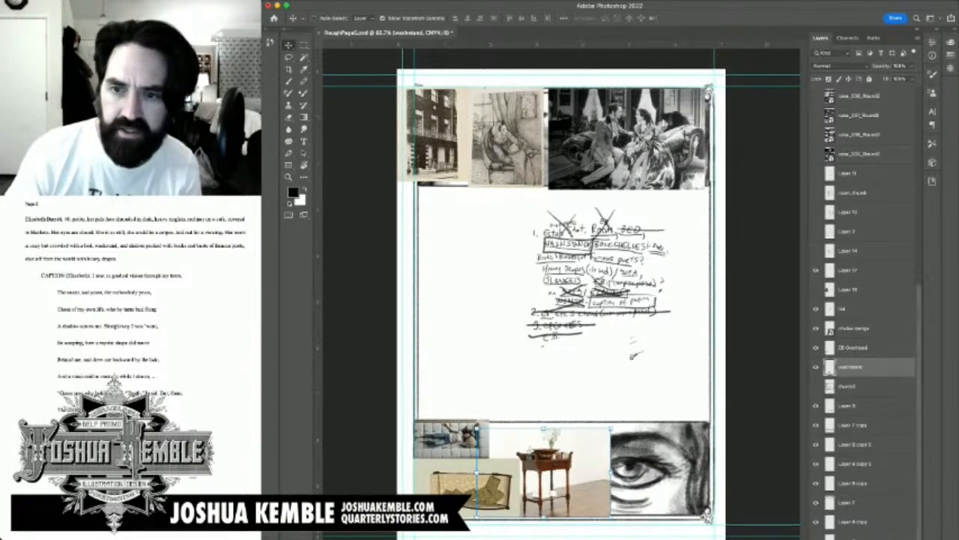
Step: Cross out WASHSTAND in the handwritten notes on the list layer and save the document
{"action": "left_click", "coordinate": [843, 308]}
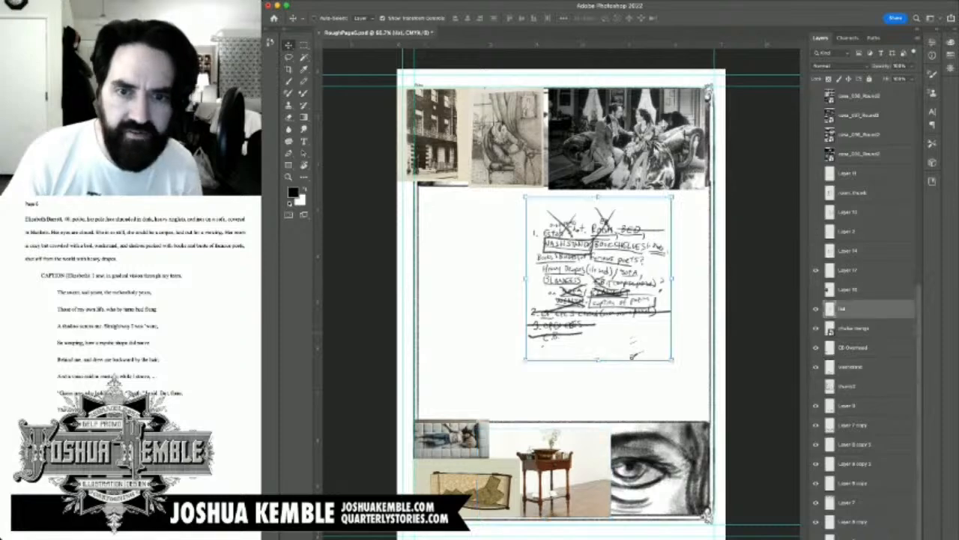
{"action": "key", "text": "b"}
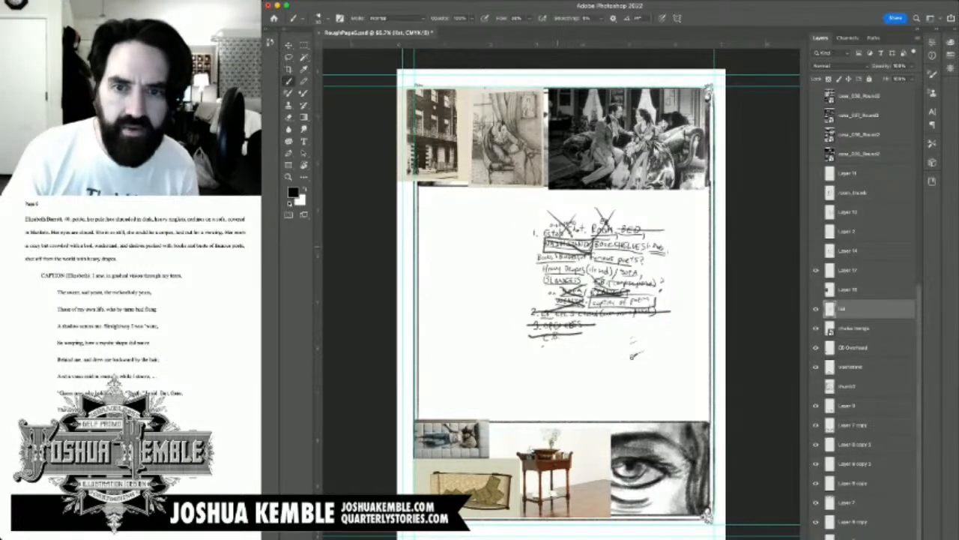
{"action": "left_click_drag", "start_coordinate": [551, 243], "coordinate": [594, 248]}
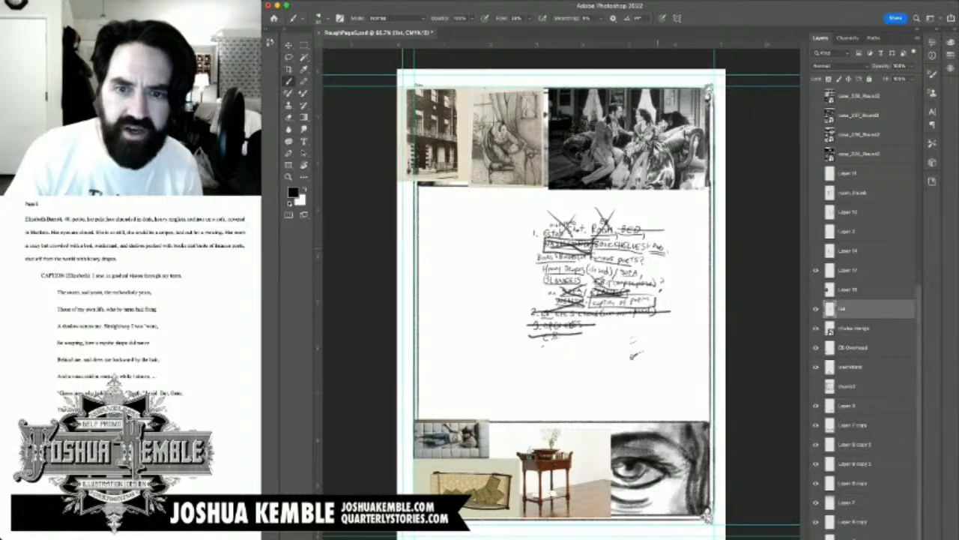
{"action": "scroll", "coordinate": [618, 238], "scroll_direction": "up", "scroll_amount": 10}
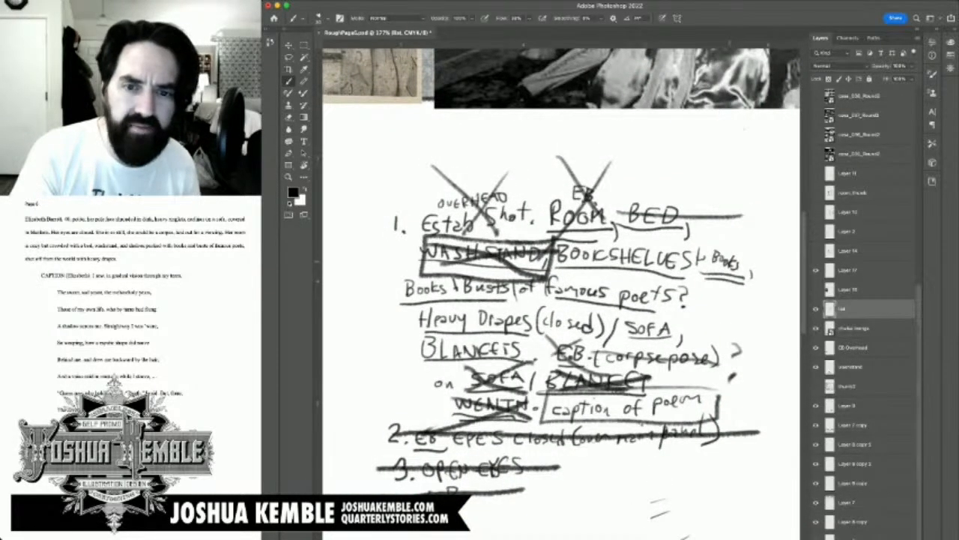
{"action": "key", "text": "super+minus"}
{"action": "key", "text": "super+minus"}
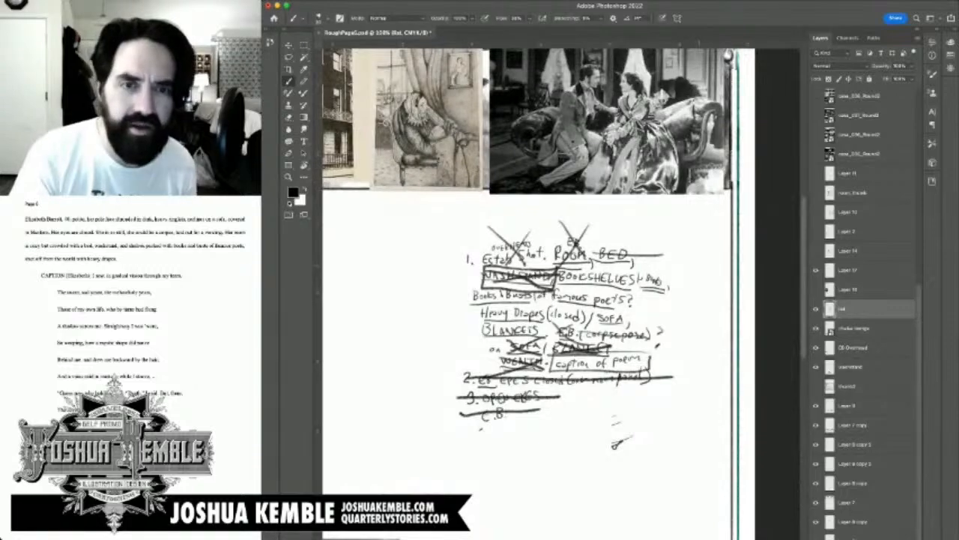
{"action": "key", "text": "super+plus"}
{"action": "key", "text": "super+minus"}
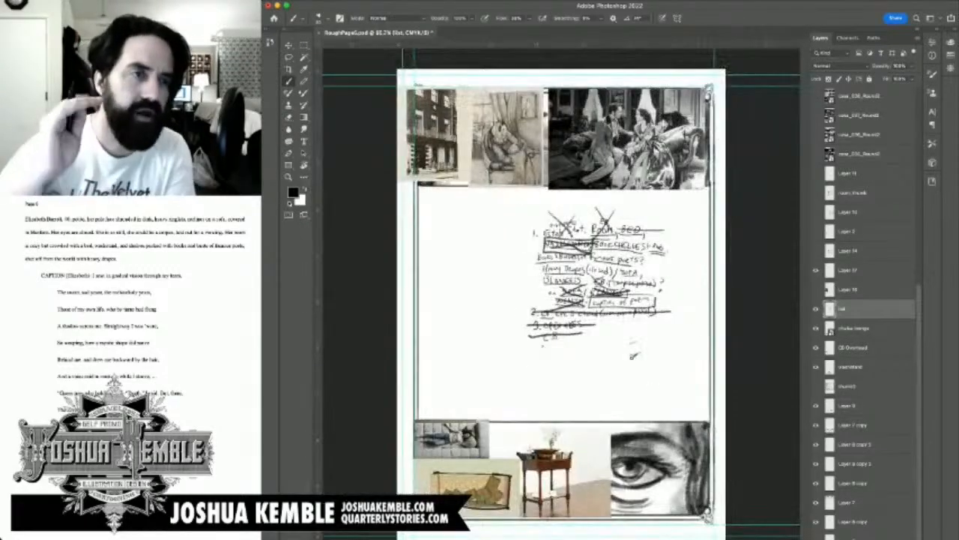
{"action": "key", "text": "super+s"}
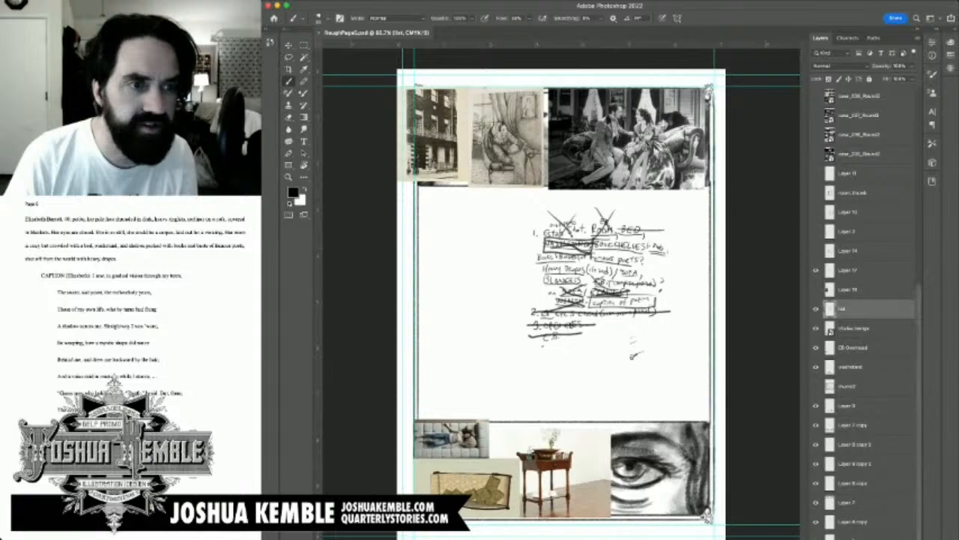
Step: Switch to the browser and search Google Images for "victorian tall bookshelves"
{"action": "key", "text": "super+Tab"}
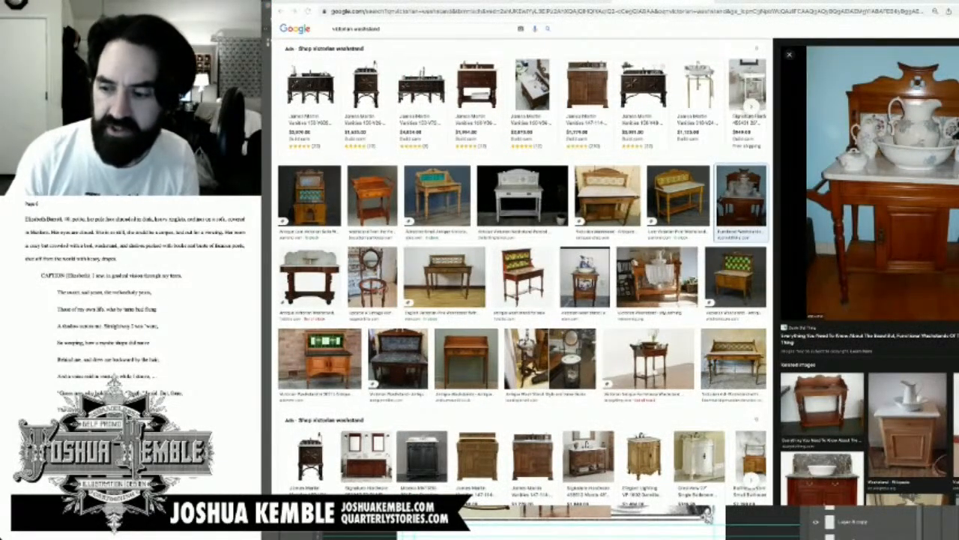
{"action": "key", "text": "super+m"}
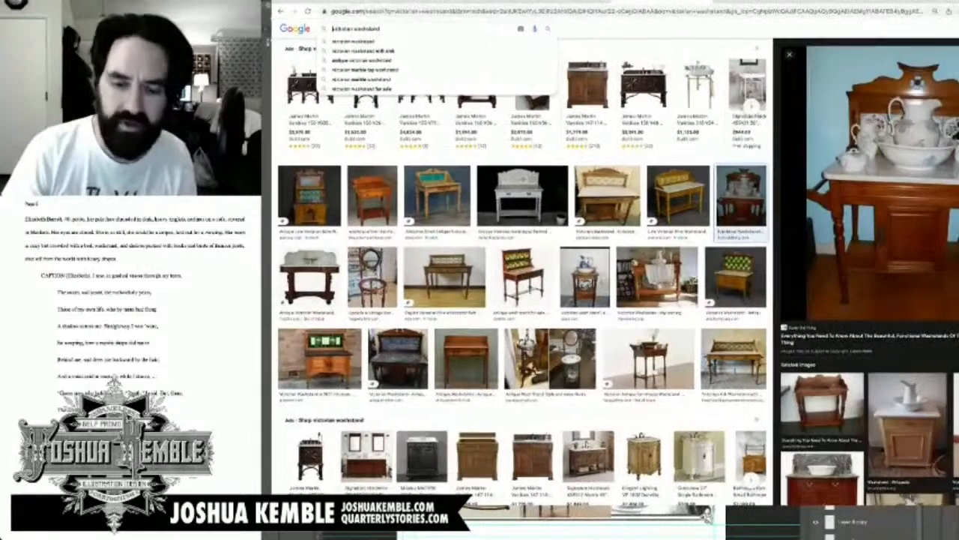
{"action": "key", "text": "ctrl+l"}
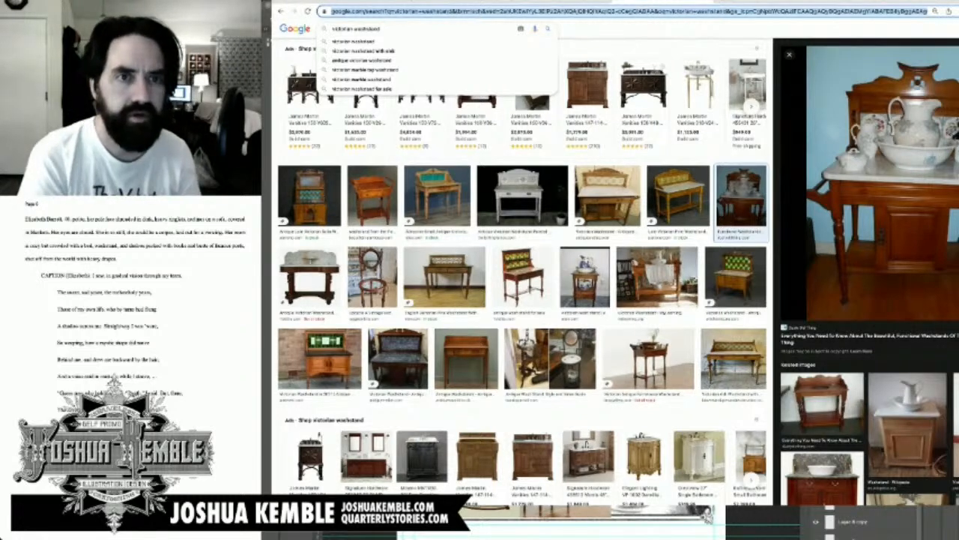
{"action": "type", "text": "victori"}
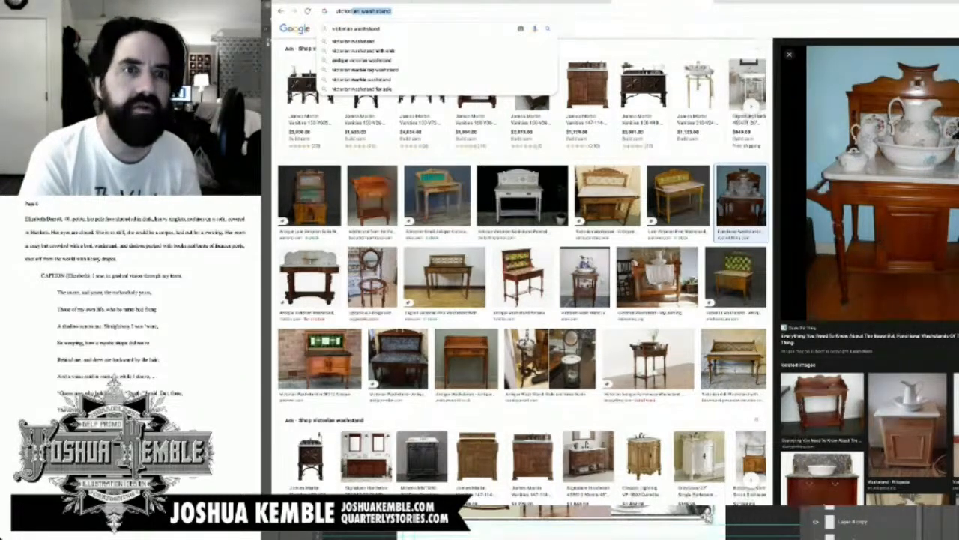
{"action": "type", "text": "an tall books"}
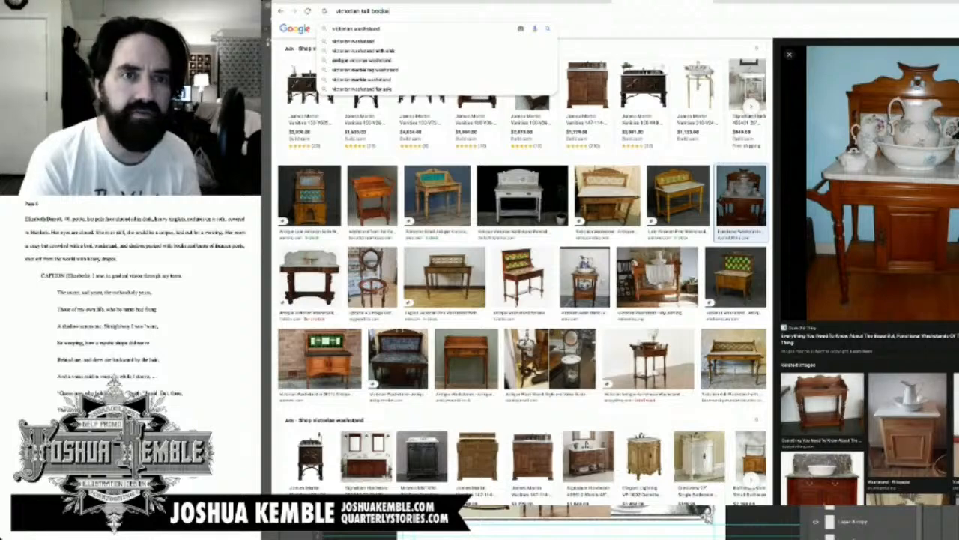
{"action": "type", "text": "helves"}
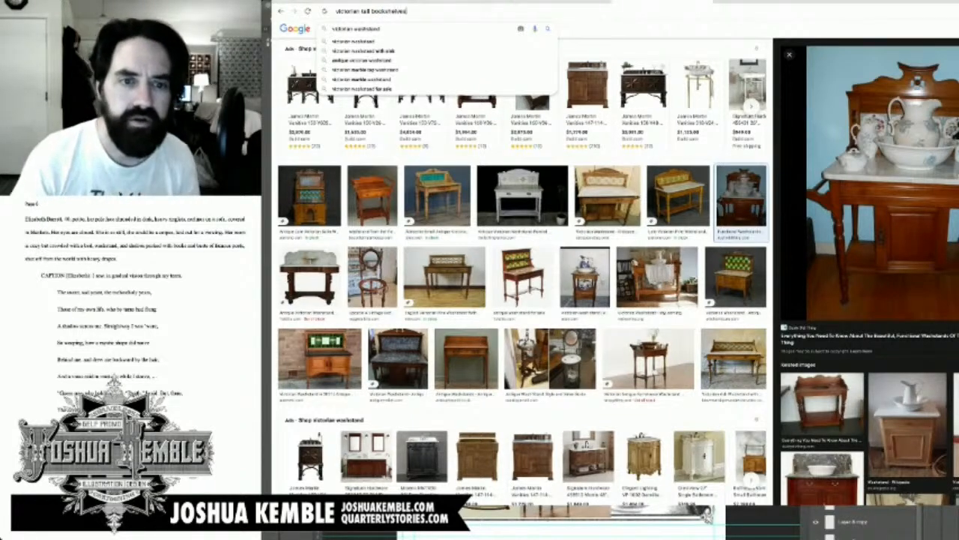
{"action": "key", "text": "Return"}
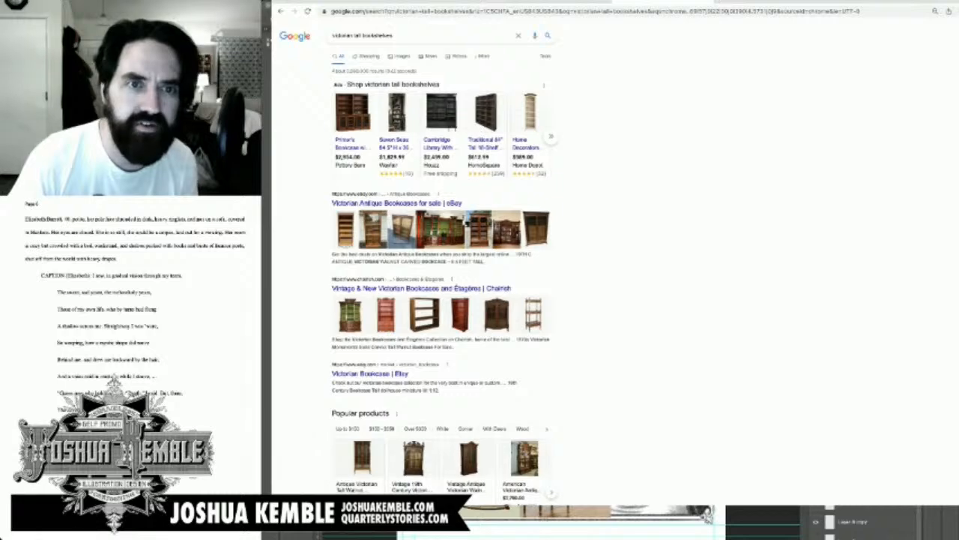
{"action": "left_click", "coordinate": [401, 57]}
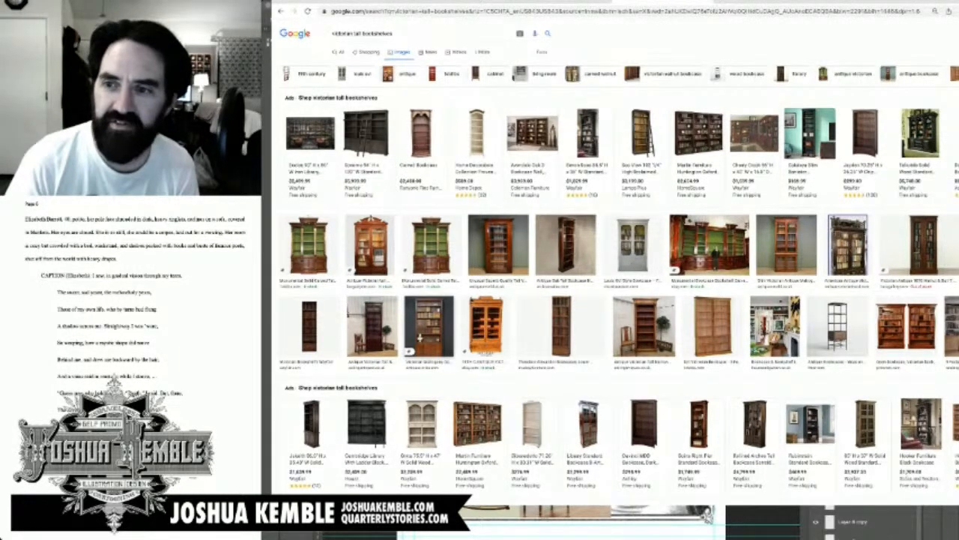
Step: Bring the Victorian mahogany open bookcase photo with the bust into the Photoshop page's bottom panel, between the washstand and the eye
{"action": "left_click", "coordinate": [425, 324]}
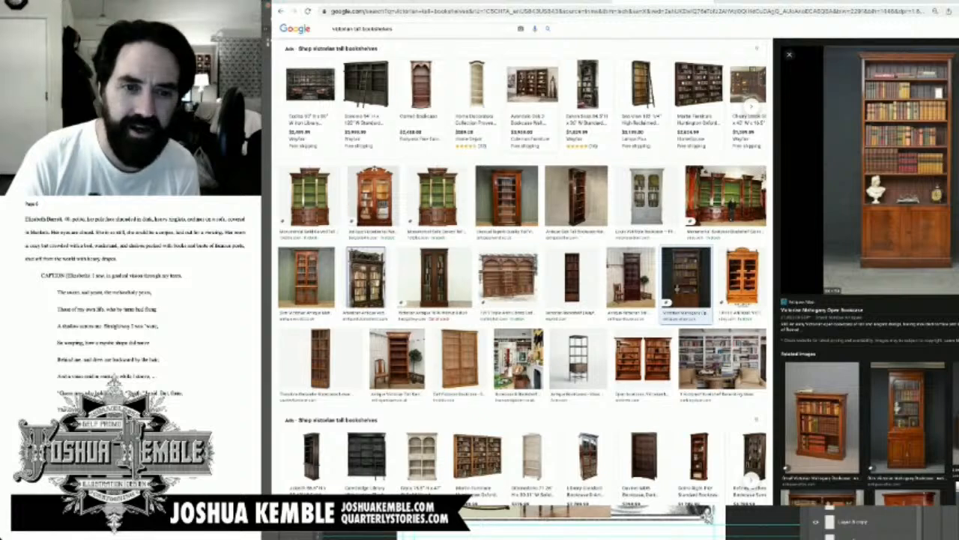
{"action": "left_click_drag", "start_coordinate": [905, 161], "coordinate": [892, 187]}
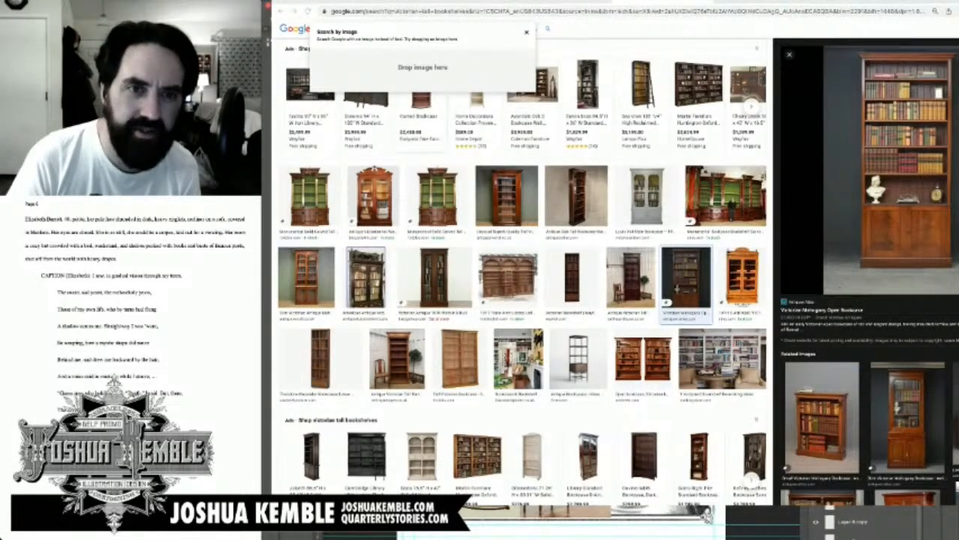
{"action": "left_click_drag", "start_coordinate": [892, 187], "coordinate": [562, 524]}
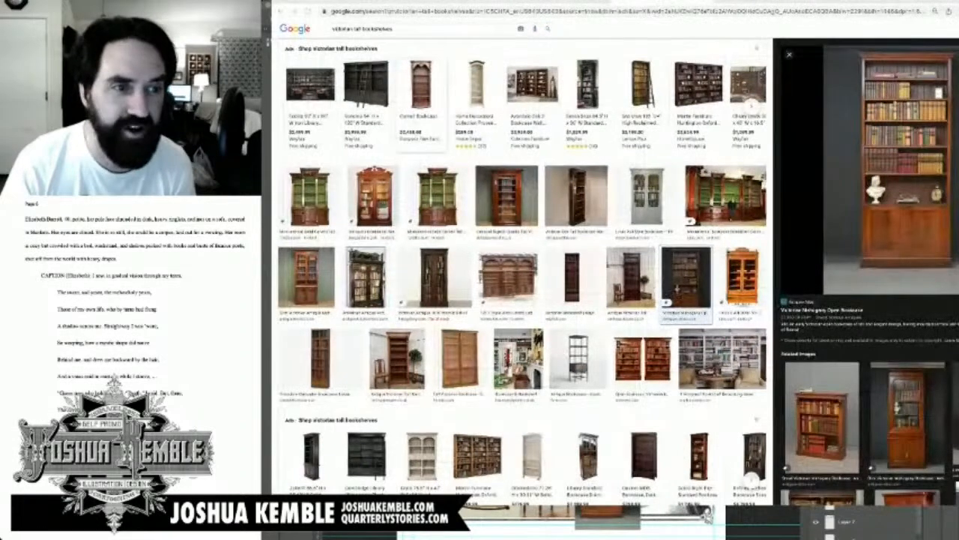
{"action": "key", "text": "super+Tab"}
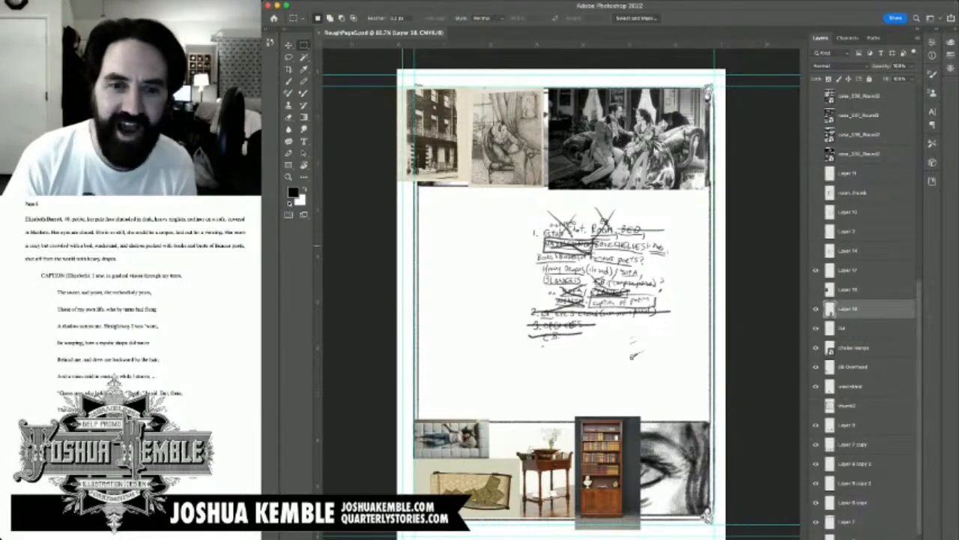
Step: Reorder the list layer above the new bookcase photo layer, checking both layers by toggling their visibility
{"action": "left_click", "coordinate": [816, 270]}
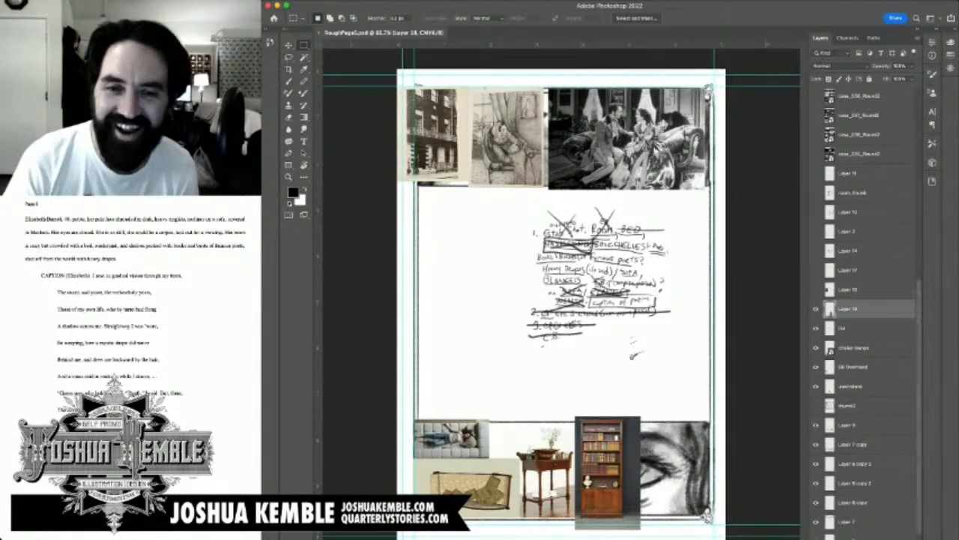
{"action": "left_click", "coordinate": [816, 327]}
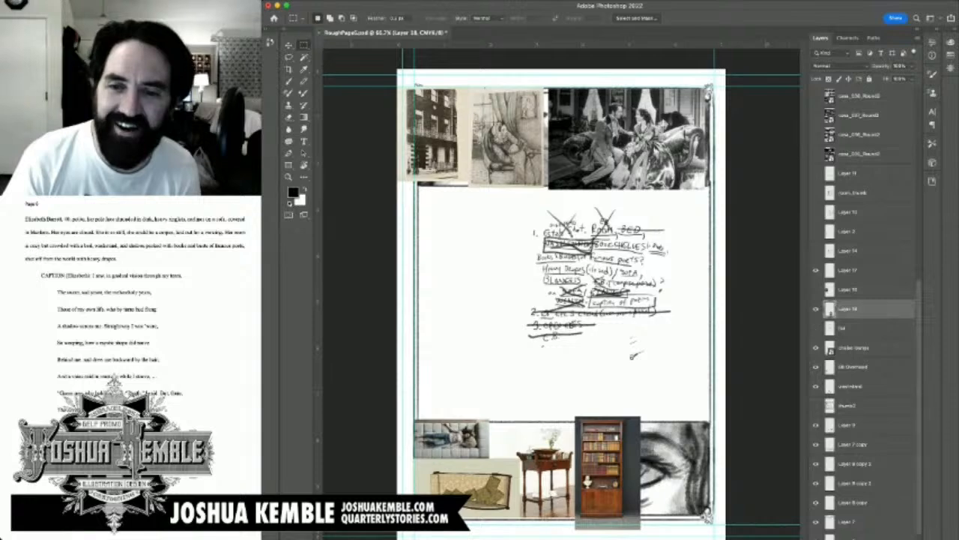
{"action": "left_click", "coordinate": [816, 327]}
{"action": "left_click", "coordinate": [844, 329]}
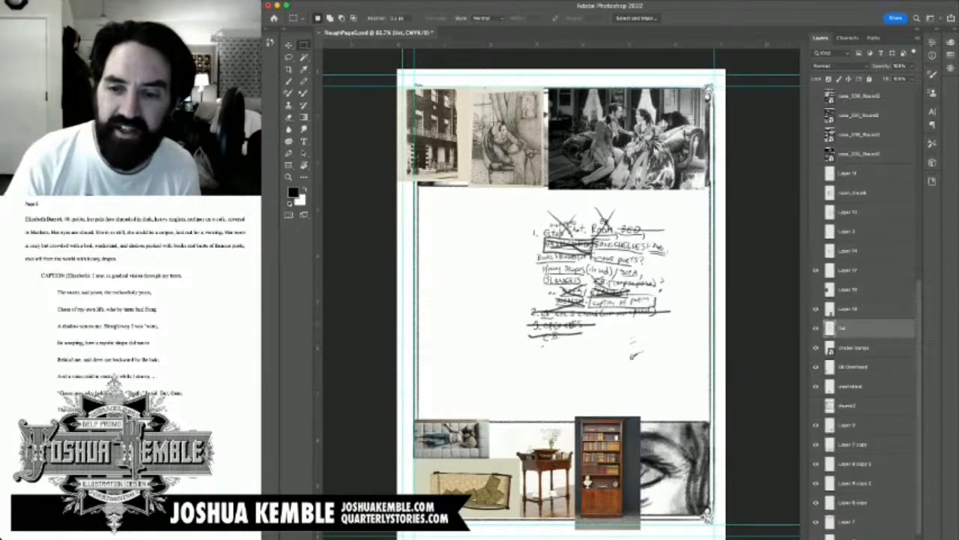
{"action": "left_click_drag", "start_coordinate": [844, 328], "coordinate": [844, 301]}
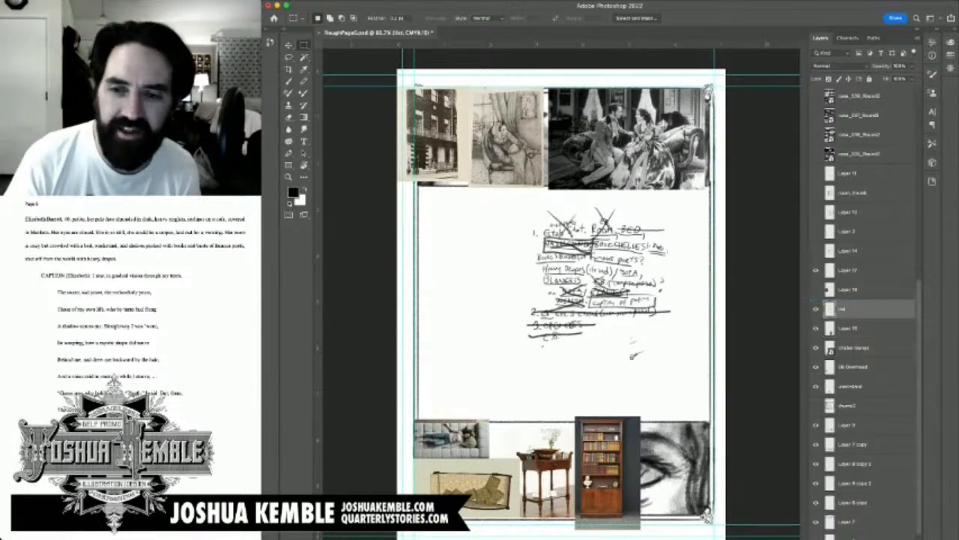
{"action": "left_click", "coordinate": [817, 328]}
{"action": "left_click", "coordinate": [816, 328]}
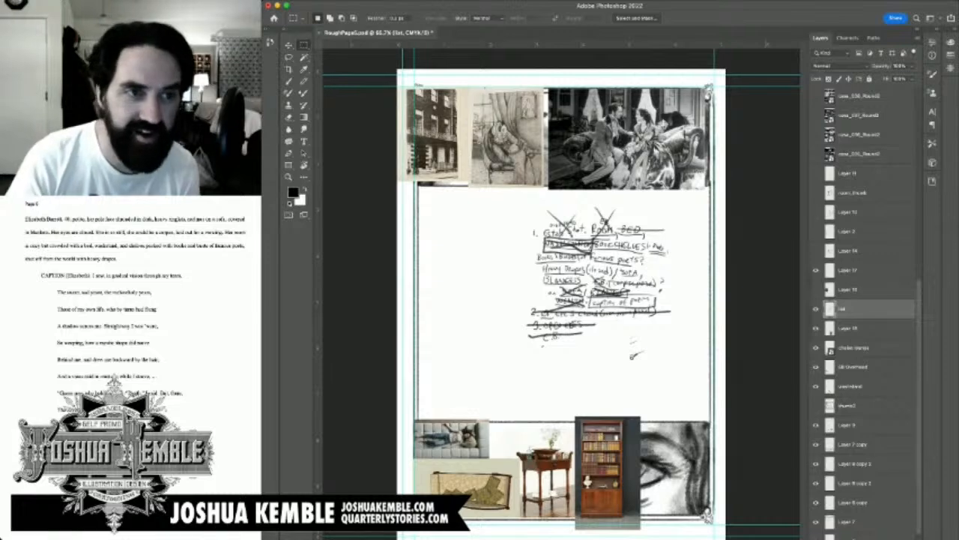
Step: Shift the bookcase photo slightly down in the bottom panel, reselect the list layer and save the document
{"action": "left_click", "coordinate": [848, 328]}
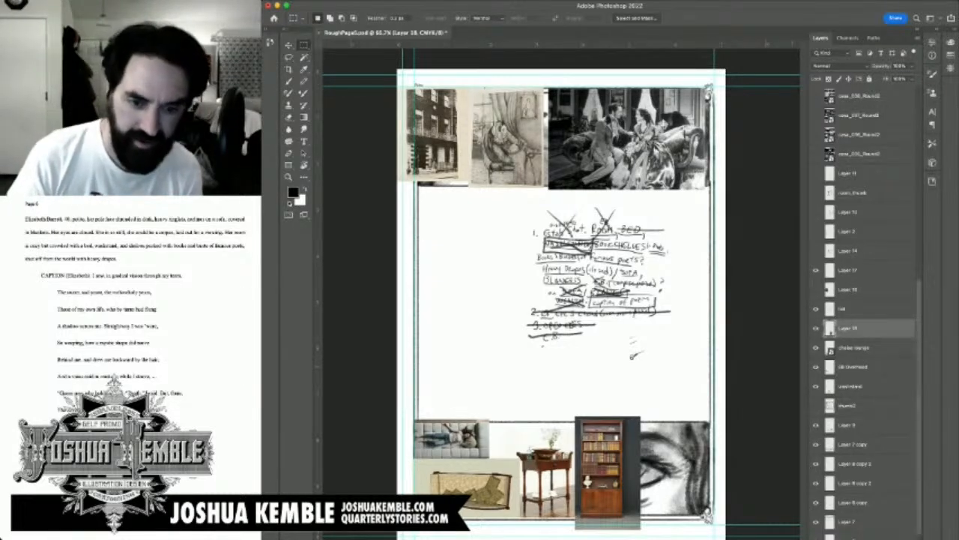
{"action": "key", "text": "v"}
{"action": "left_click_drag", "start_coordinate": [603, 473], "coordinate": [603, 478]}
{"action": "key", "text": "m"}
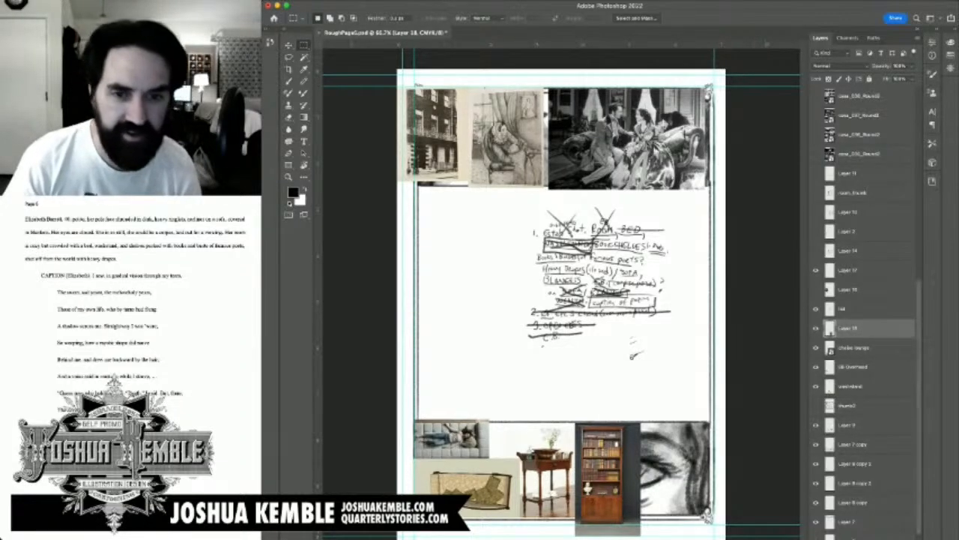
{"action": "left_click", "coordinate": [862, 309]}
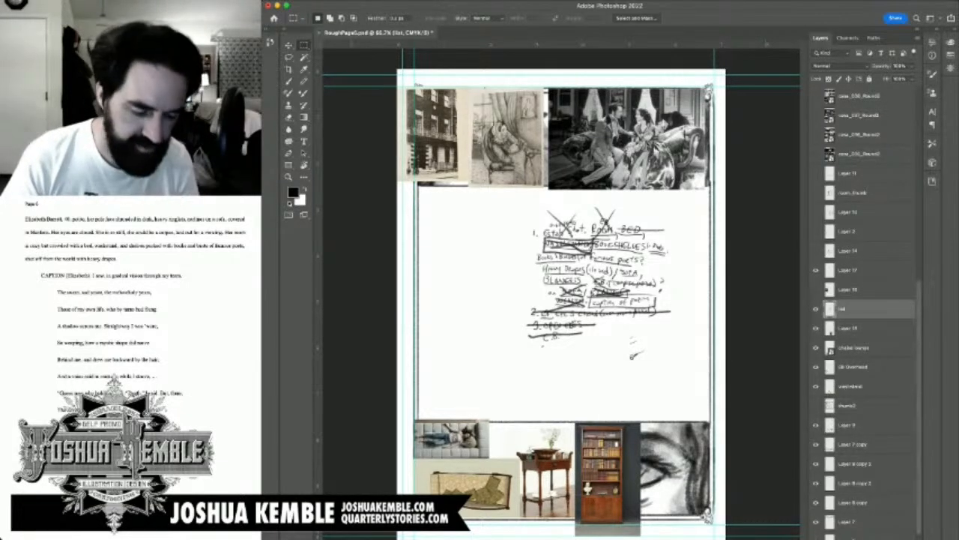
{"action": "key", "text": "ctrl+s"}
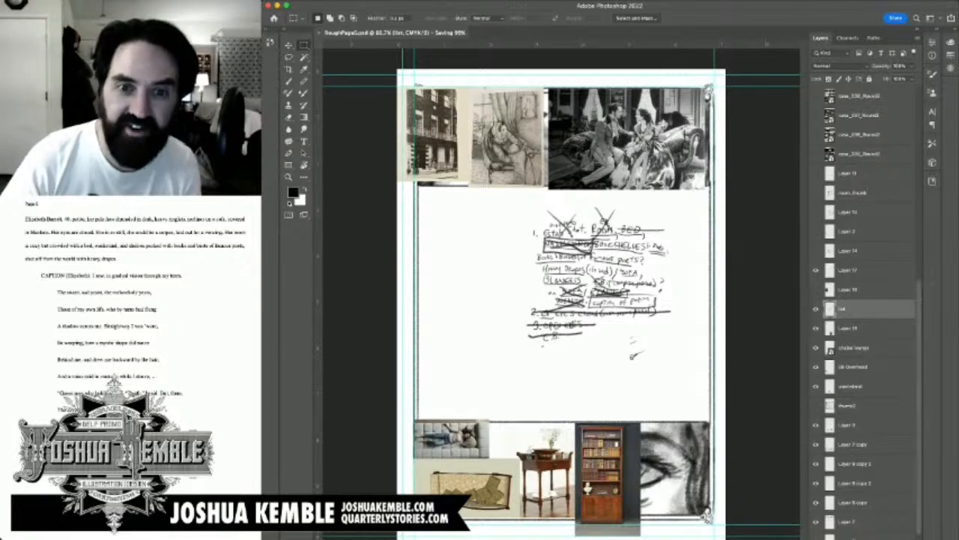
Step: Cross out BOOKSHELVES, Books and Books & Busts in the handwritten list, and draw a downward arrow above the bookcase photo
{"action": "key", "text": "b"}
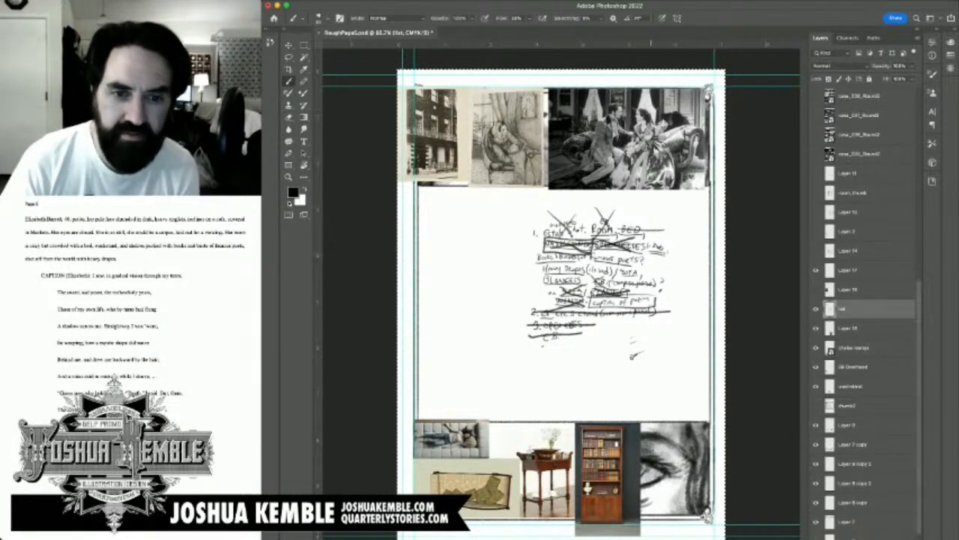
{"action": "mouse_move", "coordinate": [652, 234]}
{"action": "left_mouse_down"}
{"action": "mouse_move", "coordinate": [673, 256]}
{"action": "mouse_move", "coordinate": [641, 258]}
{"action": "left_mouse_up"}
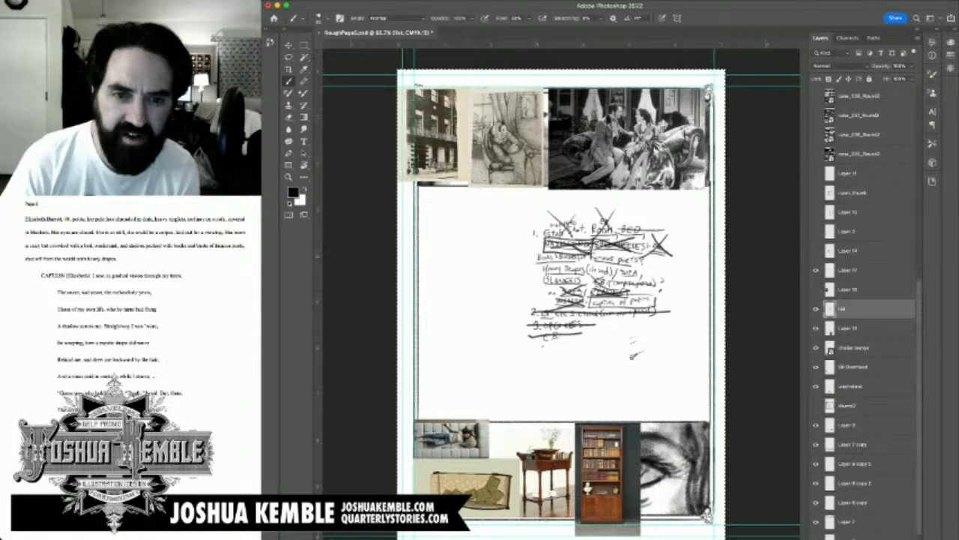
{"action": "mouse_move", "coordinate": [534, 258]}
{"action": "left_mouse_down"}
{"action": "mouse_move", "coordinate": [583, 253]}
{"action": "mouse_move", "coordinate": [569, 250]}
{"action": "left_mouse_up"}
{"action": "left_click_drag", "start_coordinate": [600, 379], "coordinate": [599, 413]}
{"action": "left_click_drag", "start_coordinate": [592, 400], "coordinate": [600, 411]}
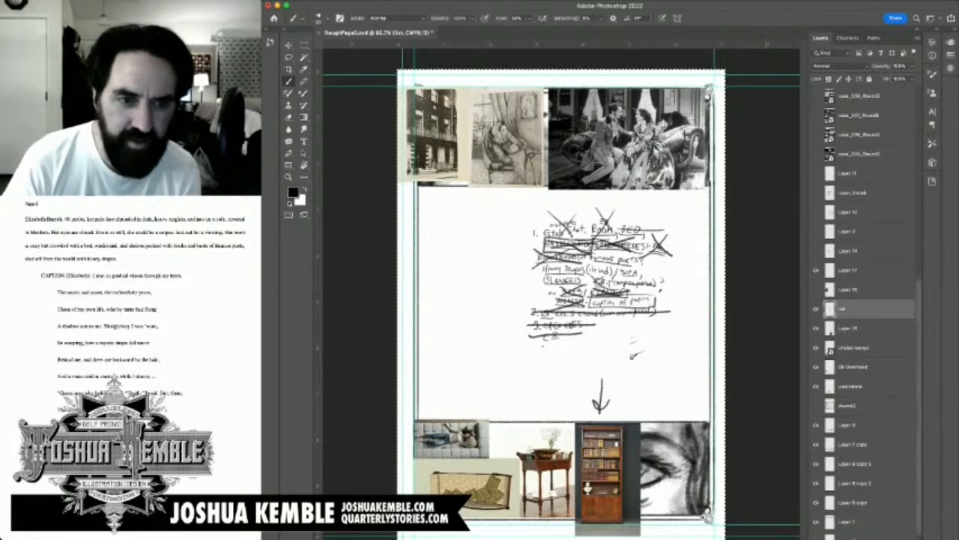
Step: Briefly show the thumb2 room sketch for reference, and run a Google image search in the browser for "victorian fireplace"
{"action": "left_click", "coordinate": [816, 405]}
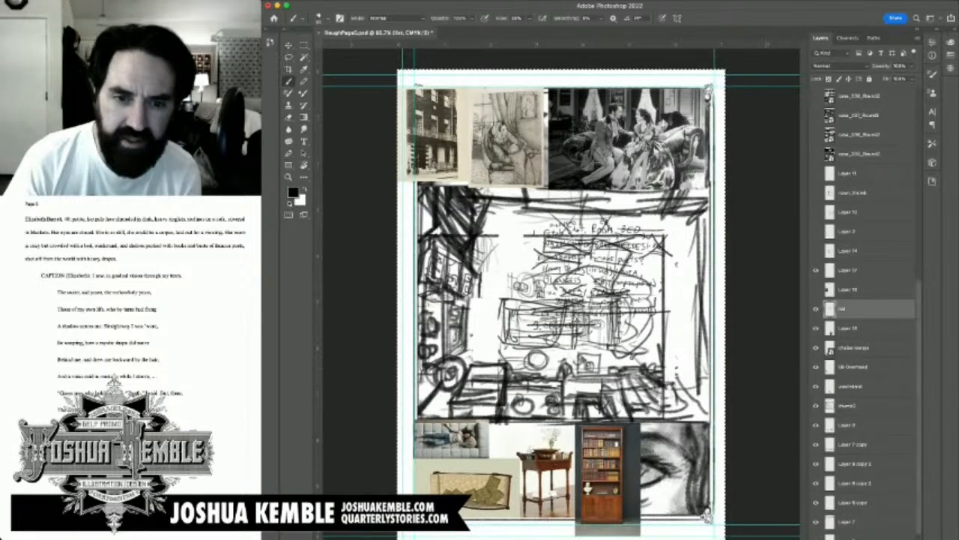
{"action": "left_click", "coordinate": [816, 404]}
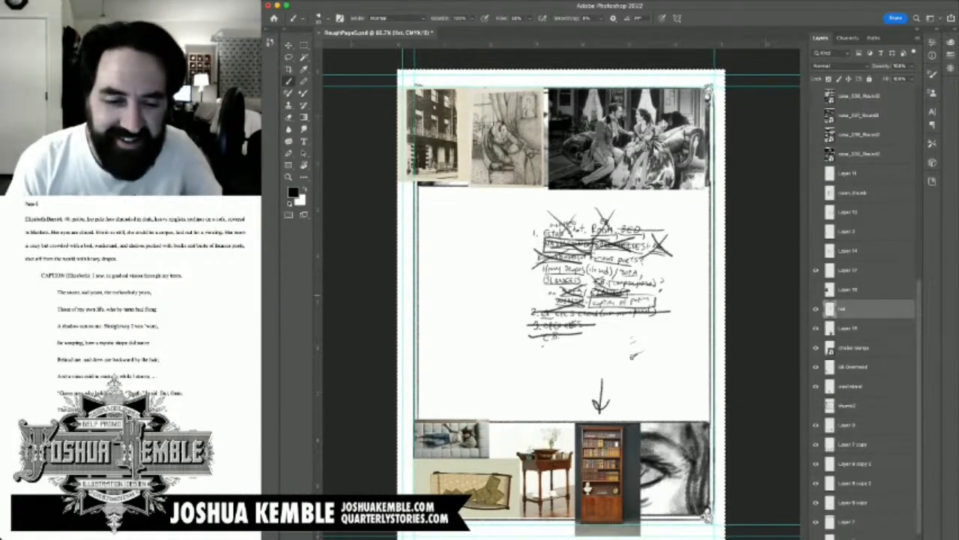
{"action": "key", "text": "super+Tab"}
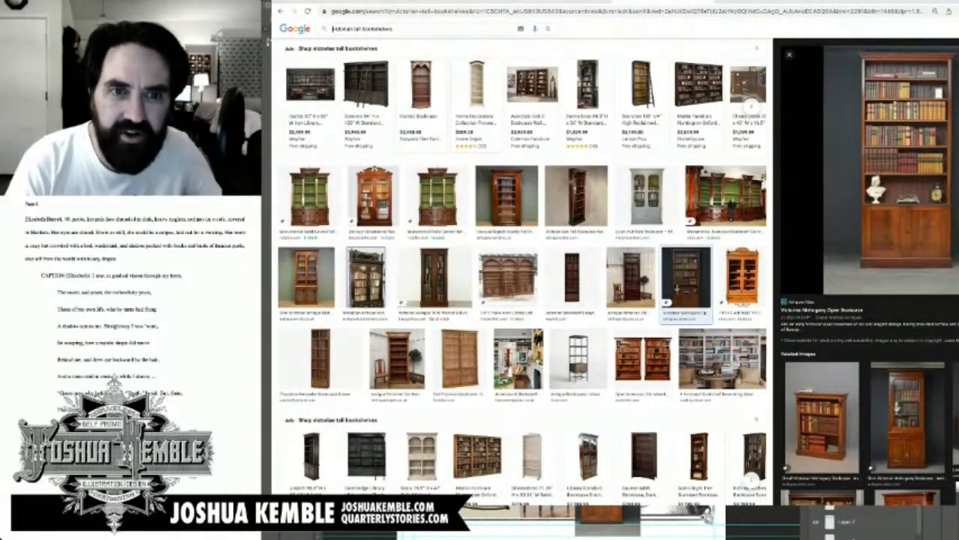
{"action": "left_click_drag", "start_coordinate": [393, 28], "coordinate": [331, 29]}
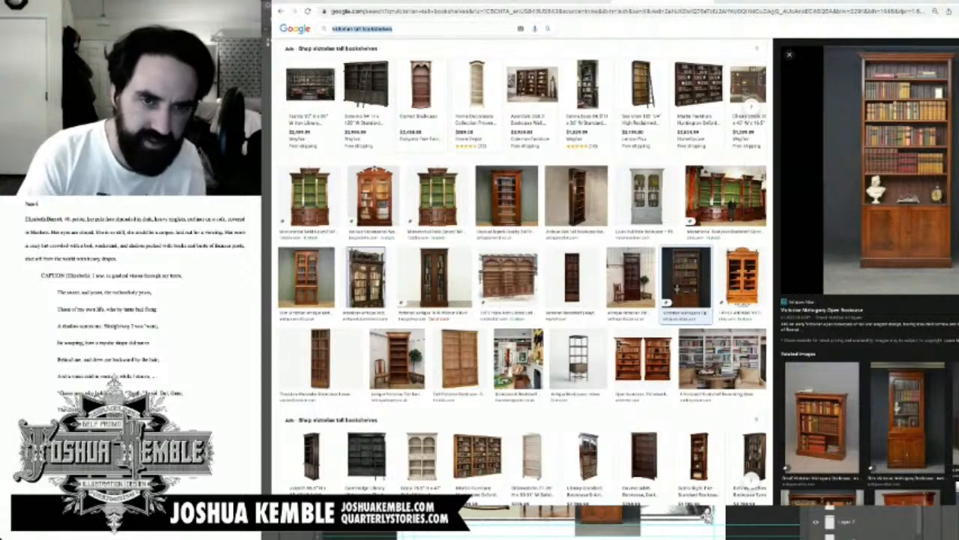
{"action": "left_click", "coordinate": [394, 29]}
{"action": "key", "text": "BackSpace"}
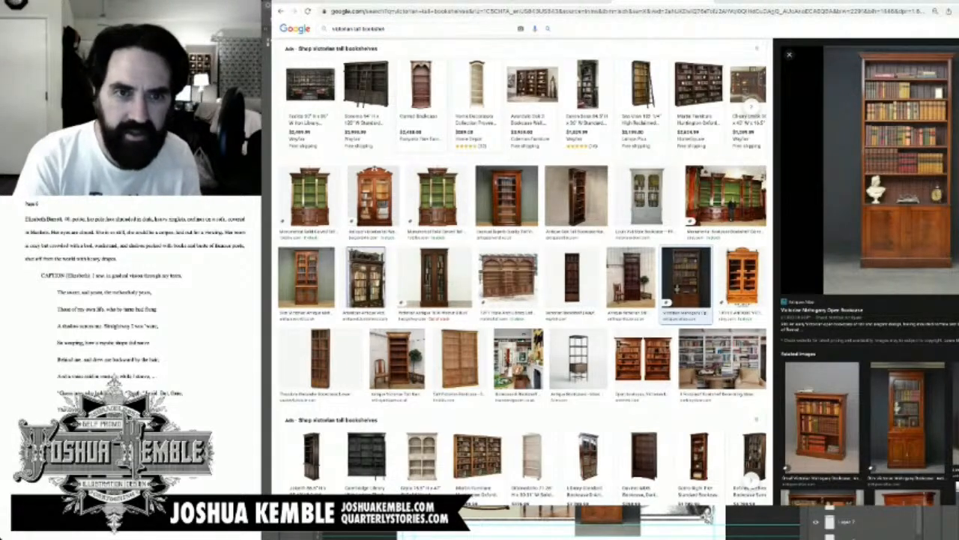
{"action": "key", "text": "BackSpace"}
{"action": "key", "text": "BackSpace"}
{"action": "key", "text": "BackSpace"}
{"action": "key", "text": "BackSpace"}
{"action": "key", "text": "BackSpace"}
{"action": "key", "text": "BackSpace"}
{"action": "key", "text": "BackSpace"}
{"action": "key", "text": "BackSpace"}
{"action": "key", "text": "BackSpace"}
{"action": "key", "text": "BackSpace"}
{"action": "key", "text": "BackSpace"}
{"action": "key", "text": "BackSpace"}
{"action": "key", "text": "BackSpace"}
{"action": "key", "text": "BackSpace"}
{"action": "key", "text": "BackSpace"}
{"action": "type", "text": "fi"}
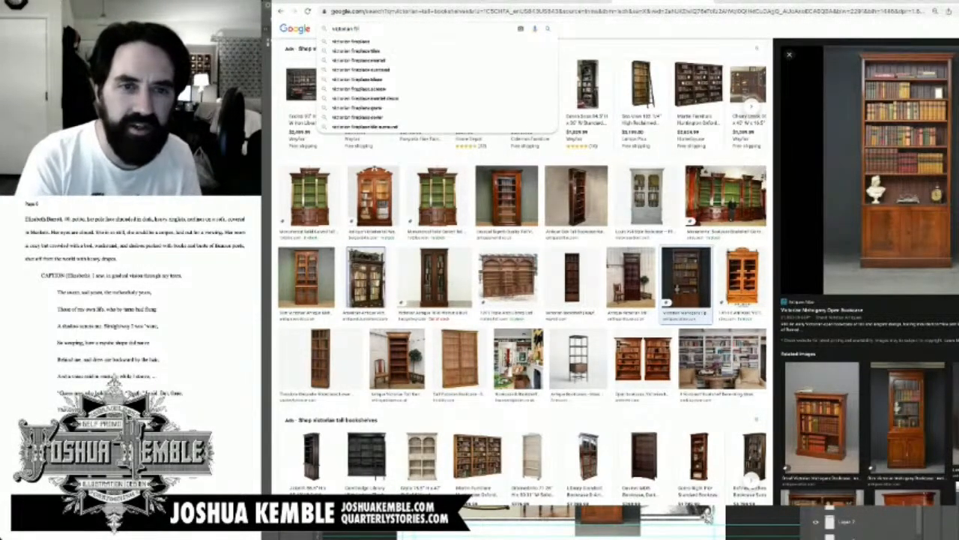
{"action": "type", "text": "replace"}
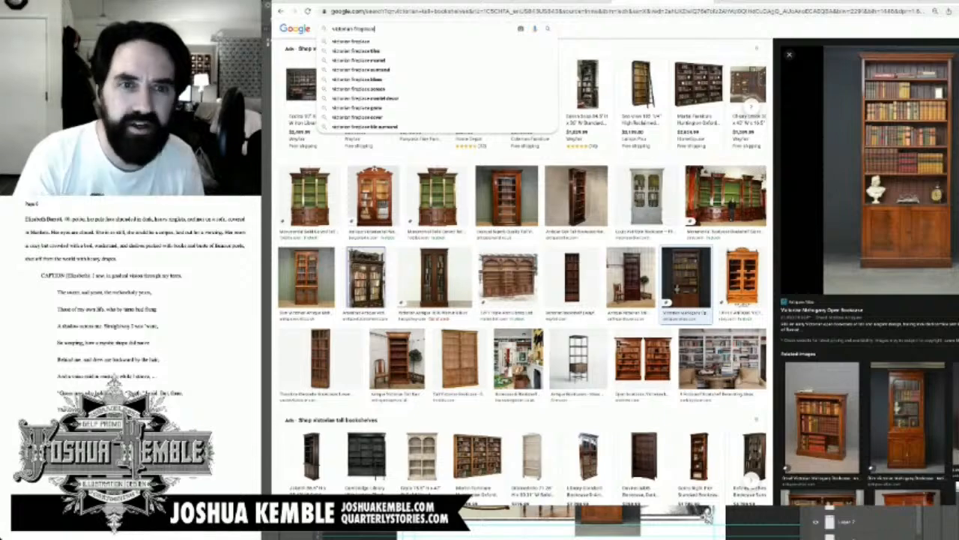
{"action": "key", "text": "Return"}
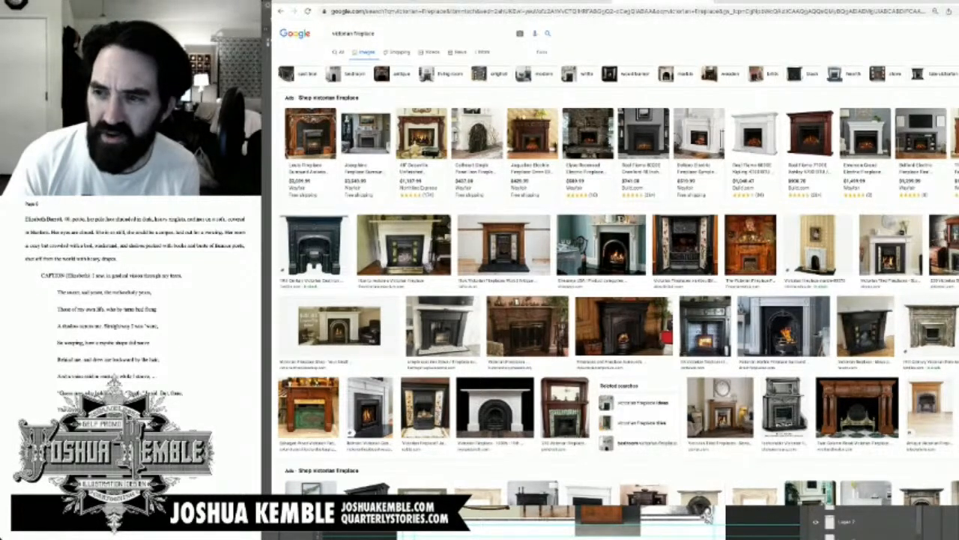
Step: Preview fireplace results and bring the dark wood mantel photo with the clock into the Photoshop page's bottom panel, beside the bookcase
{"action": "left_click", "coordinate": [958, 327]}
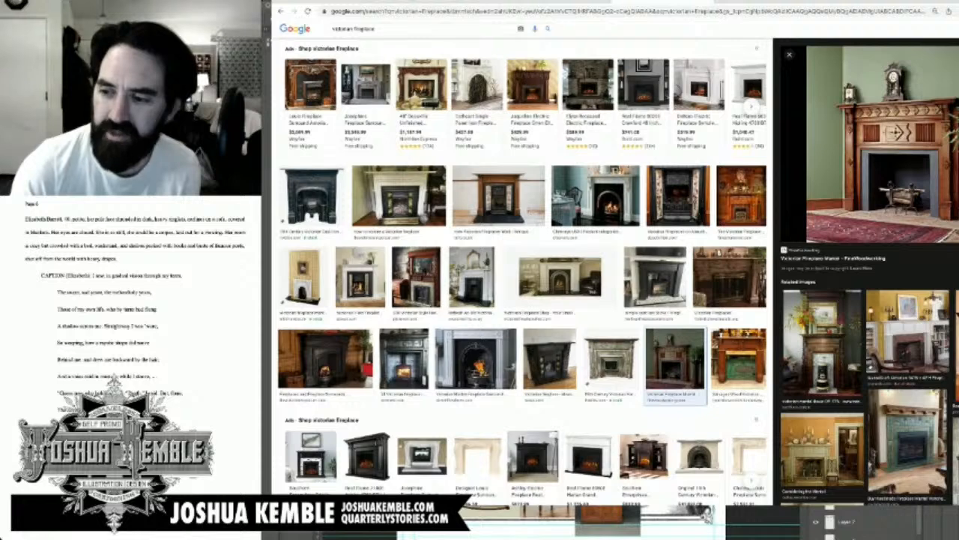
{"action": "left_click", "coordinate": [332, 28]}
{"action": "key", "text": "alt+Left"}
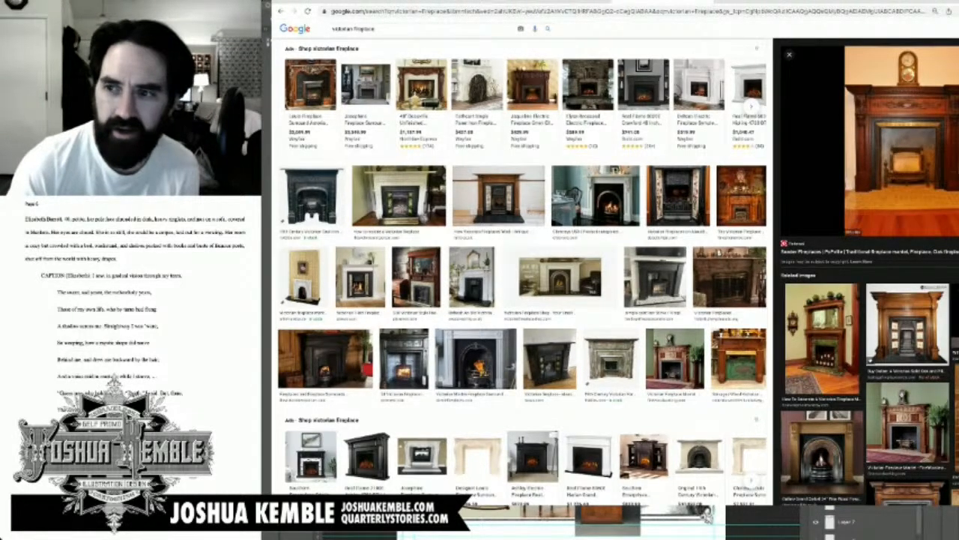
{"action": "left_click_drag", "start_coordinate": [901, 143], "coordinate": [884, 165]}
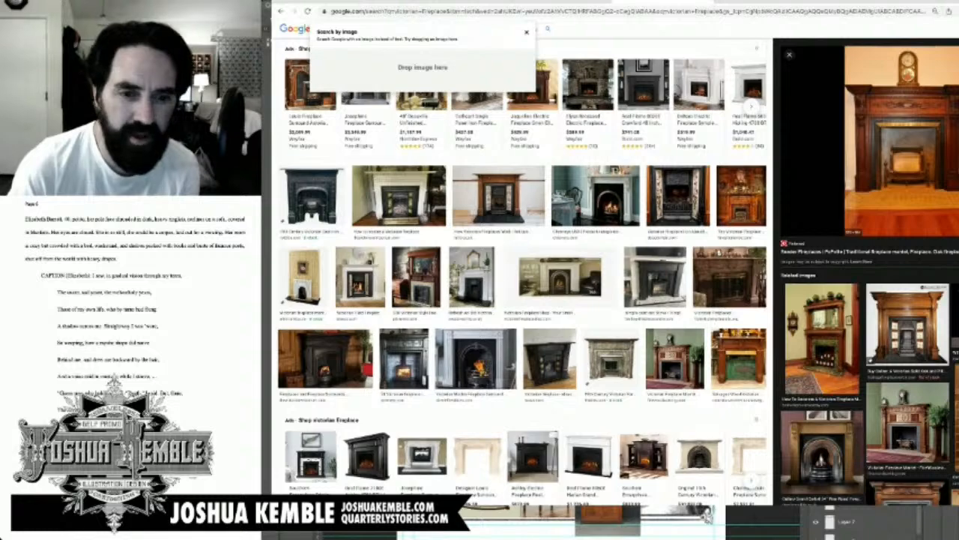
{"action": "left_click_drag", "start_coordinate": [885, 165], "coordinate": [704, 521]}
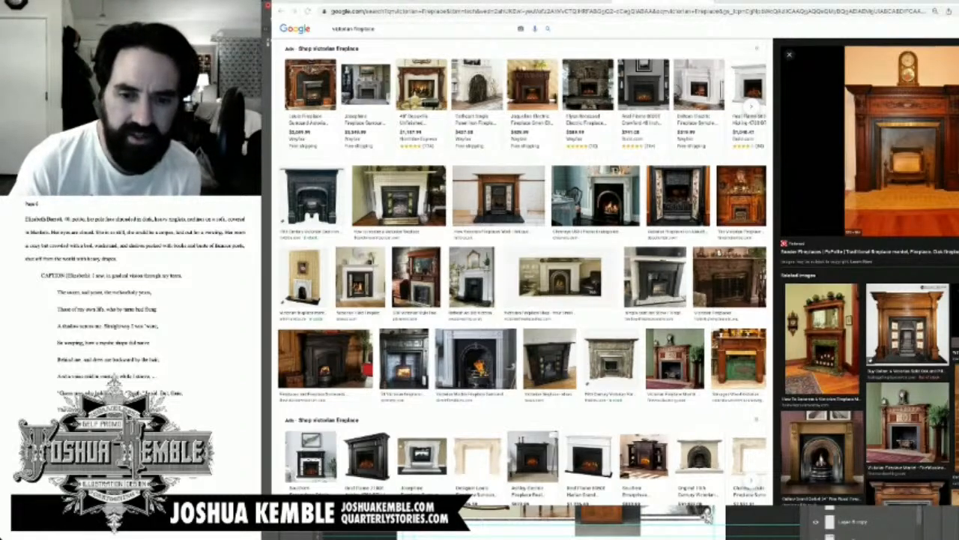
{"action": "key", "text": "super+Tab"}
{"action": "key", "text": "super+Tab"}
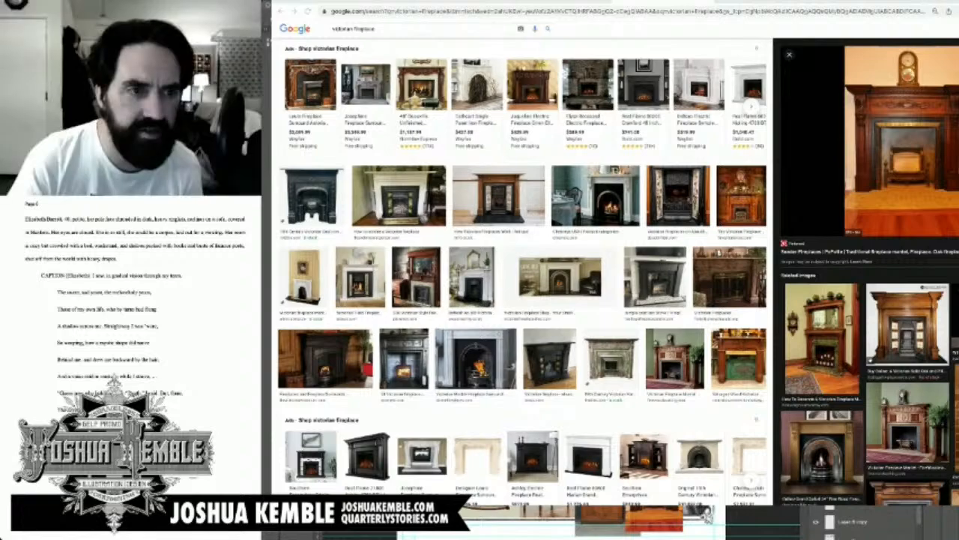
{"action": "key", "text": "super+Tab"}
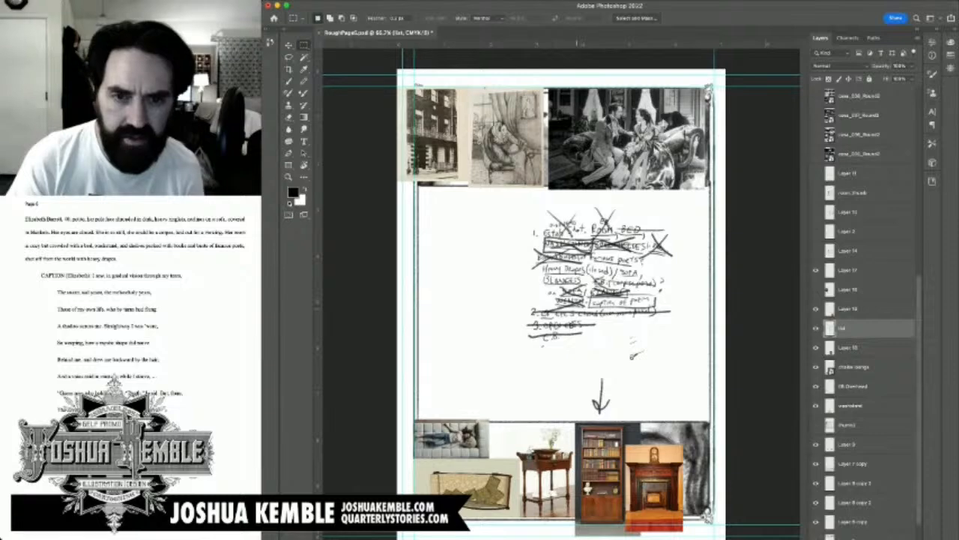
Step: Brush strike-throughs over BLANKETS, Heavy Drapes, SOFA and famous poets in the handwritten list
{"action": "key", "text": "b"}
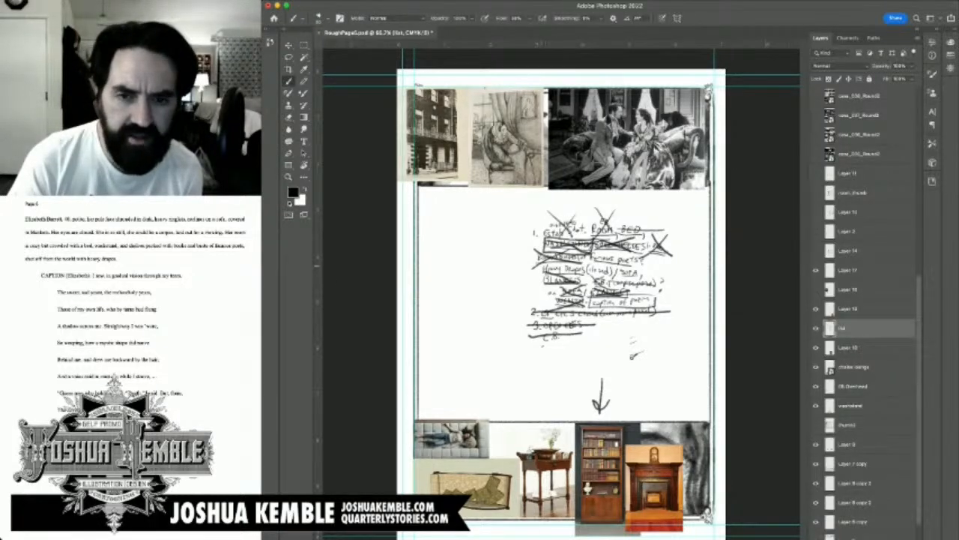
{"action": "left_click_drag", "start_coordinate": [542, 268], "coordinate": [594, 271]}
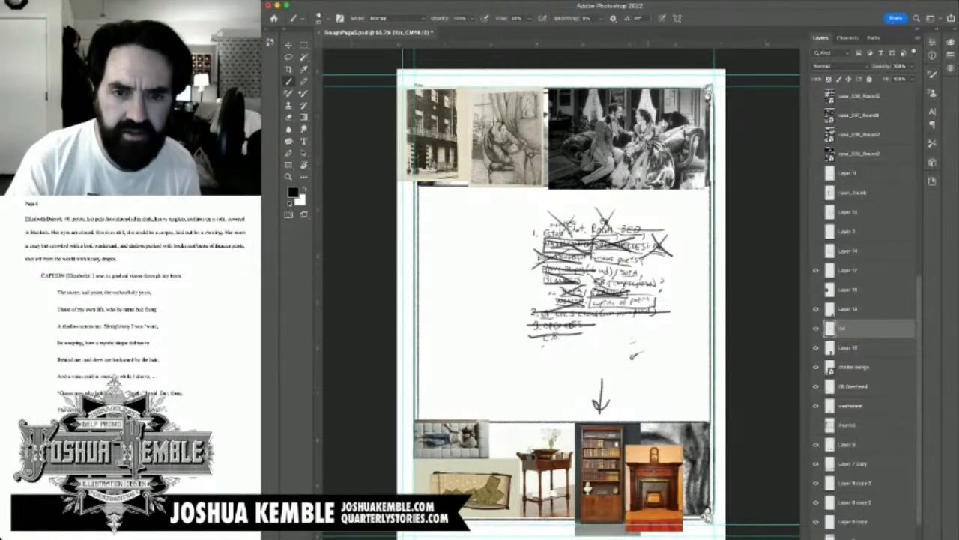
{"action": "scroll", "coordinate": [621, 265], "scroll_direction": "up", "scroll_amount": 5}
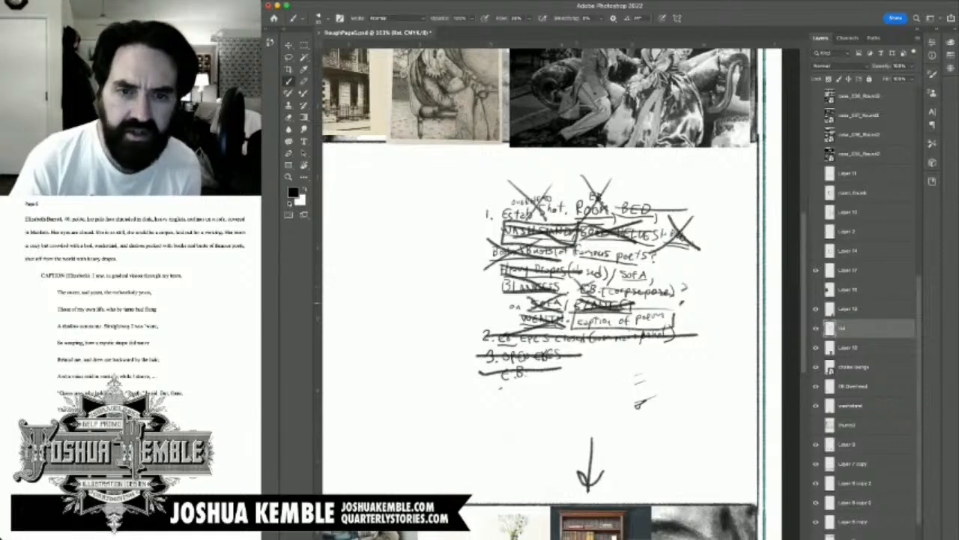
{"action": "left_click_drag", "start_coordinate": [616, 274], "coordinate": [657, 277]}
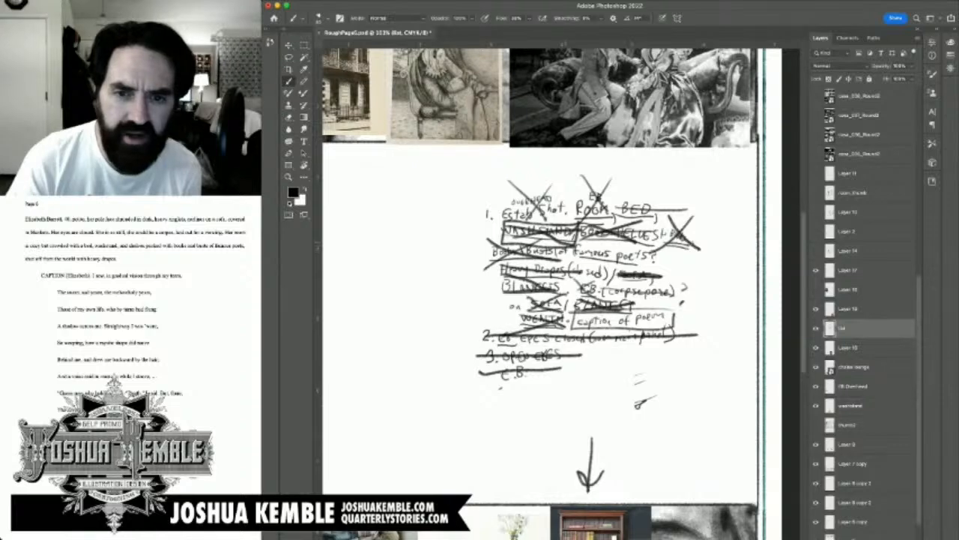
{"action": "mouse_move", "coordinate": [567, 252]}
{"action": "left_mouse_down"}
{"action": "mouse_move", "coordinate": [667, 261]}
{"action": "mouse_move", "coordinate": [564, 256]}
{"action": "left_mouse_up"}
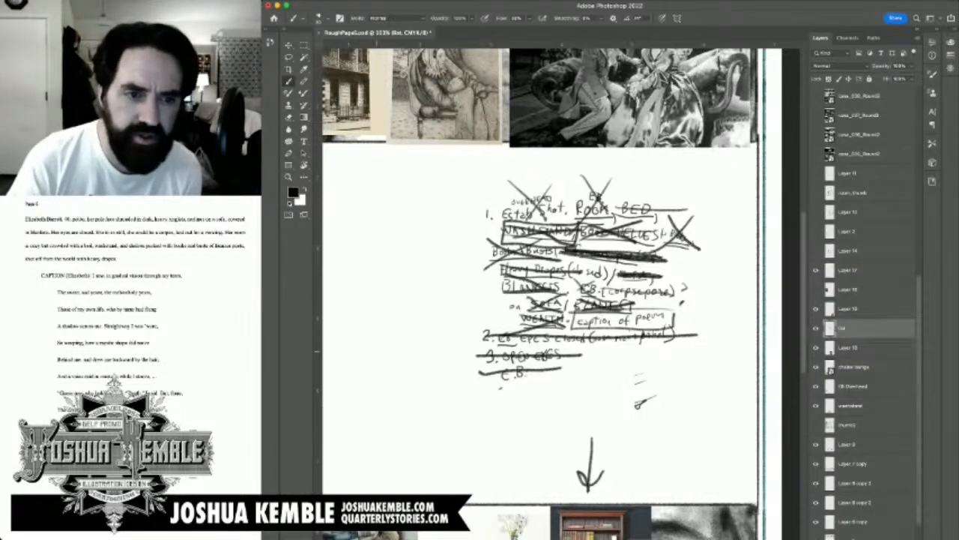
Step: Sketch a small front-view face with eyes, nose, mouth and ear in the blank area beside the handwritten list
{"action": "mouse_move", "coordinate": [404, 275]}
{"action": "left_mouse_down"}
{"action": "mouse_move", "coordinate": [397, 303]}
{"action": "mouse_move", "coordinate": [424, 305]}
{"action": "mouse_move", "coordinate": [413, 306]}
{"action": "mouse_move", "coordinate": [417, 325]}
{"action": "mouse_move", "coordinate": [409, 325]}
{"action": "mouse_move", "coordinate": [419, 327]}
{"action": "mouse_move", "coordinate": [397, 331]}
{"action": "mouse_move", "coordinate": [409, 308]}
{"action": "left_mouse_up"}
{"action": "left_click_drag", "start_coordinate": [419, 306], "coordinate": [428, 315]}
{"action": "mouse_move", "coordinate": [398, 283]}
{"action": "left_mouse_down"}
{"action": "mouse_move", "coordinate": [414, 269]}
{"action": "mouse_move", "coordinate": [391, 328]}
{"action": "mouse_move", "coordinate": [405, 331]}
{"action": "mouse_move", "coordinate": [405, 313]}
{"action": "left_mouse_up"}
{"action": "left_click_drag", "start_coordinate": [399, 311], "coordinate": [406, 354]}
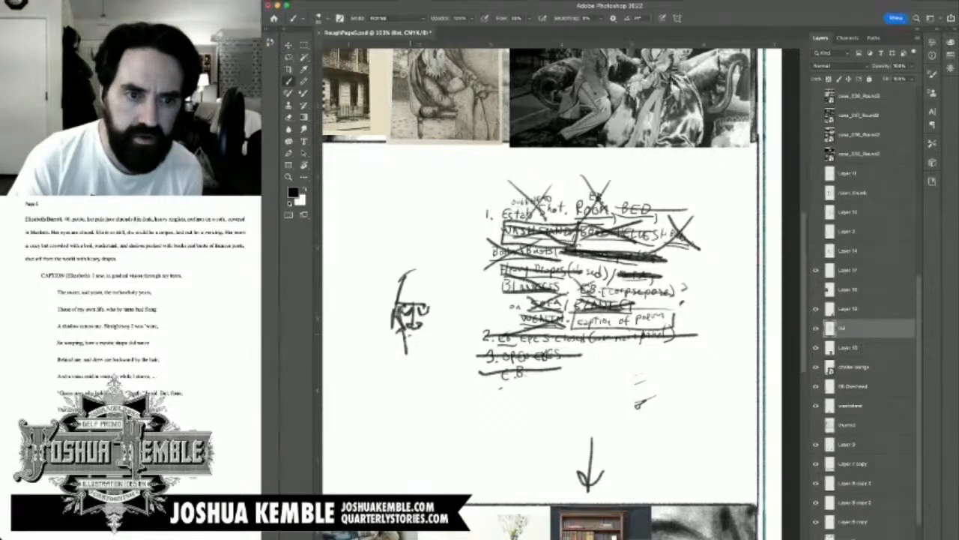
{"action": "mouse_move", "coordinate": [434, 304]}
{"action": "left_mouse_down"}
{"action": "mouse_move", "coordinate": [428, 346]}
{"action": "mouse_move", "coordinate": [413, 352]}
{"action": "mouse_move", "coordinate": [432, 353]}
{"action": "mouse_move", "coordinate": [437, 326]}
{"action": "left_mouse_up"}
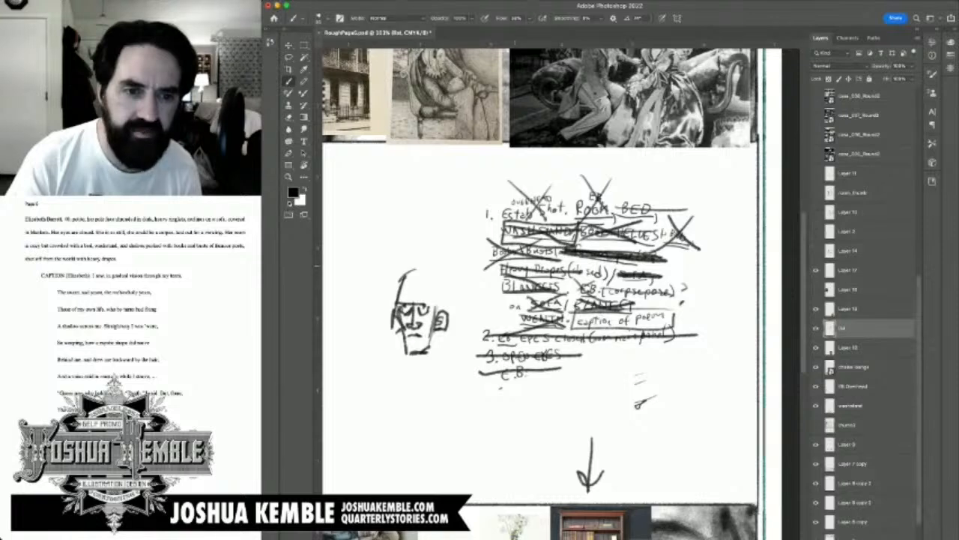
Step: Undo the face sketch and the recent list strike-throughs, back to the state with the thumb2 room sketch showing
{"action": "key", "text": "super+z"}
{"action": "key", "text": "super+z"}
{"action": "key", "text": "super+z"}
{"action": "key", "text": "super+z"}
{"action": "key", "text": "super+z"}
{"action": "key", "text": "super+z"}
{"action": "key", "text": "super+z"}
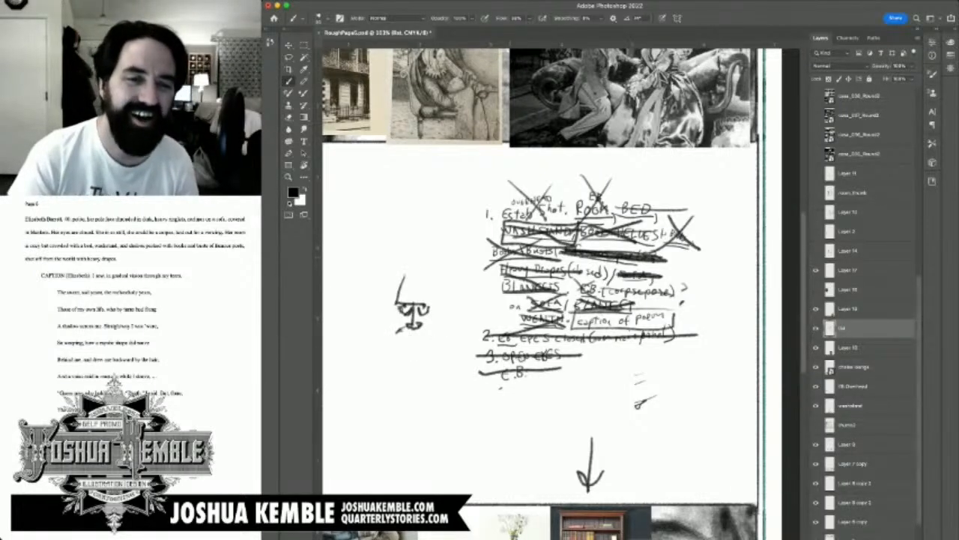
{"action": "key", "text": "super+z"}
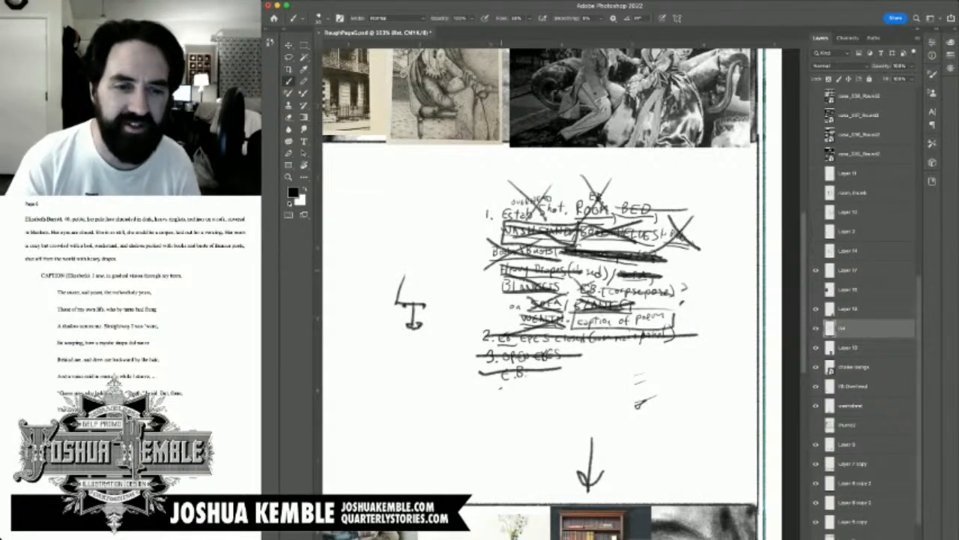
{"action": "key", "text": "super+z"}
{"action": "key", "text": "super+z"}
{"action": "key", "text": "super+z"}
{"action": "key", "text": "super+z"}
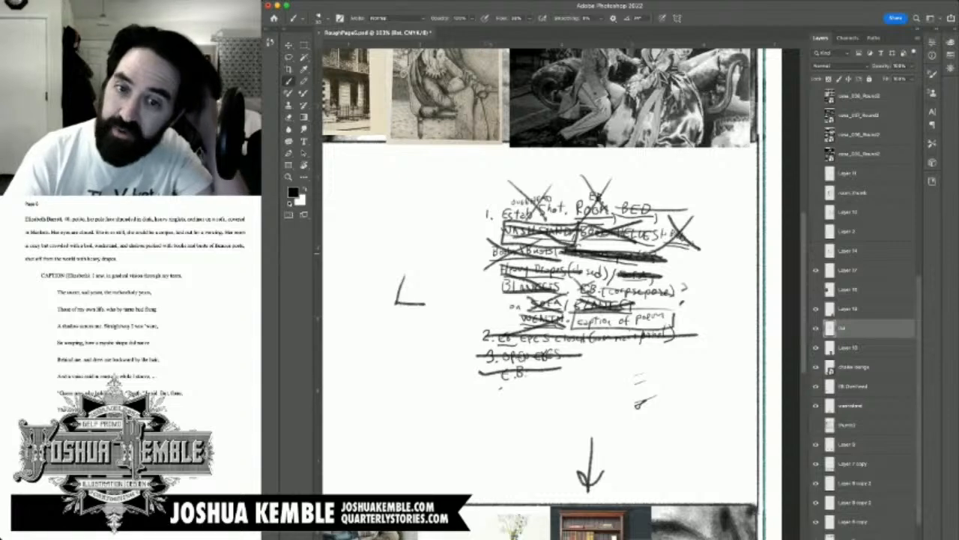
{"action": "key", "text": "super+z"}
{"action": "key", "text": "super+z"}
{"action": "key", "text": "super+z"}
{"action": "key", "text": "super+z"}
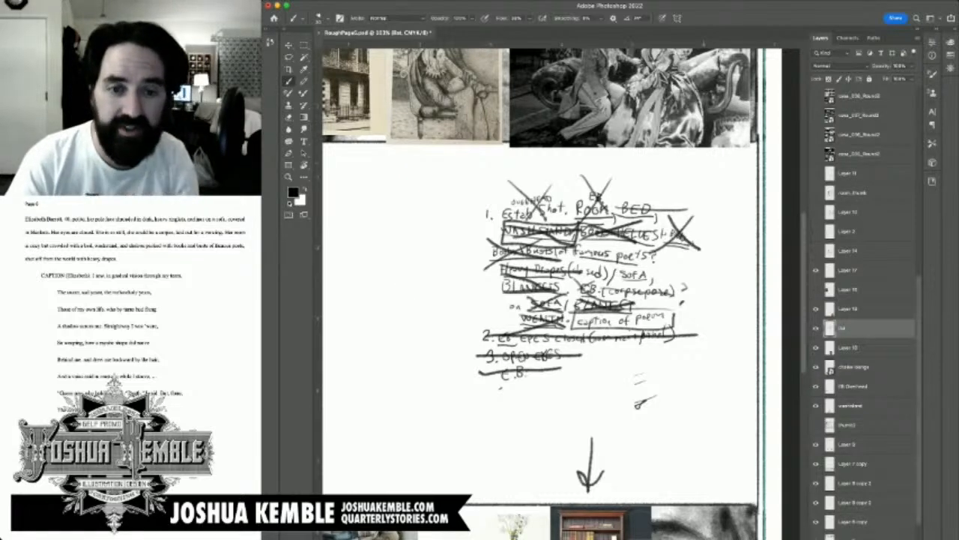
{"action": "key", "text": "super+z"}
{"action": "key", "text": "super+z"}
{"action": "key", "text": "super+z"}
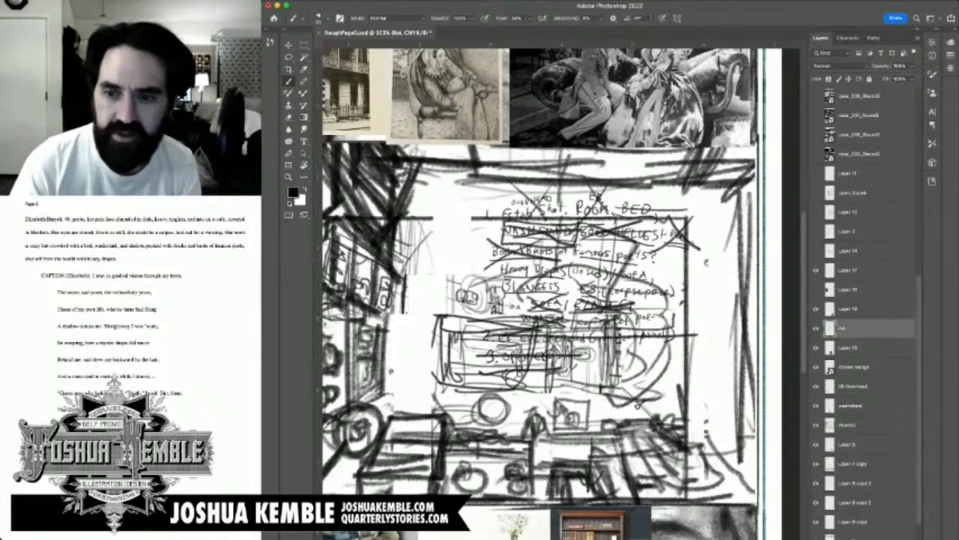
Step: Reorder the list layer above the fireplace photo layer, checking both layers by toggling their visibility
{"action": "scroll", "coordinate": [540, 292], "scroll_direction": "down", "scroll_amount": 5}
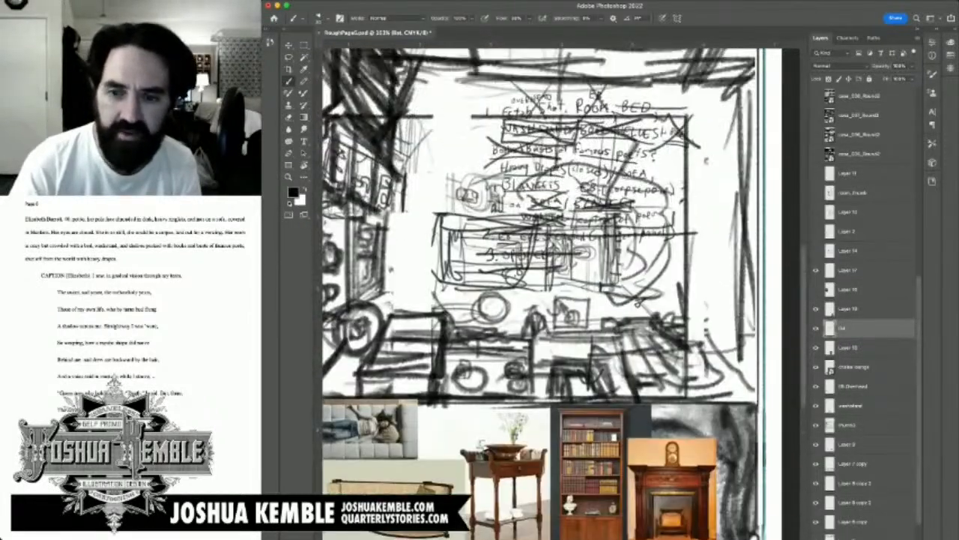
{"action": "scroll", "coordinate": [540, 292], "scroll_direction": "down", "scroll_amount": 1}
{"action": "left_click", "coordinate": [816, 327]}
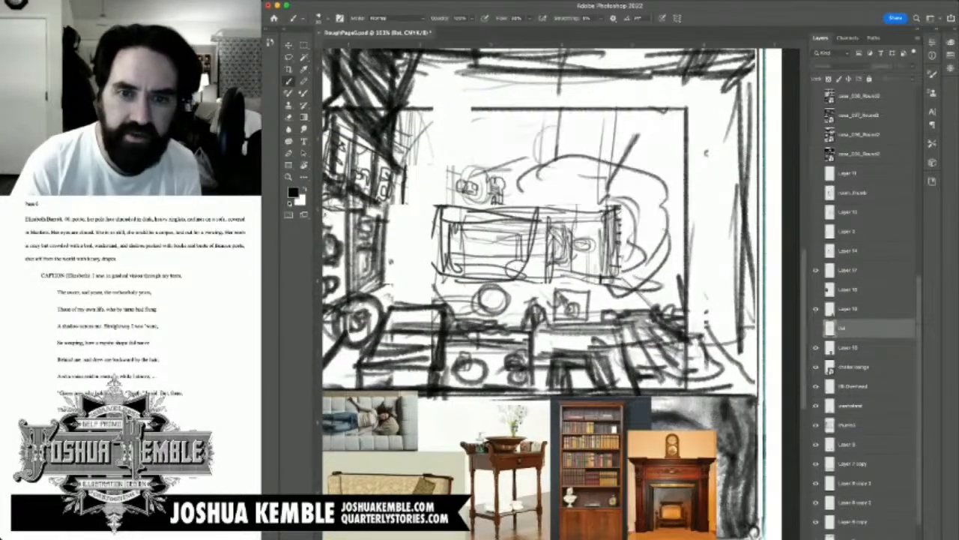
{"action": "left_click", "coordinate": [816, 327]}
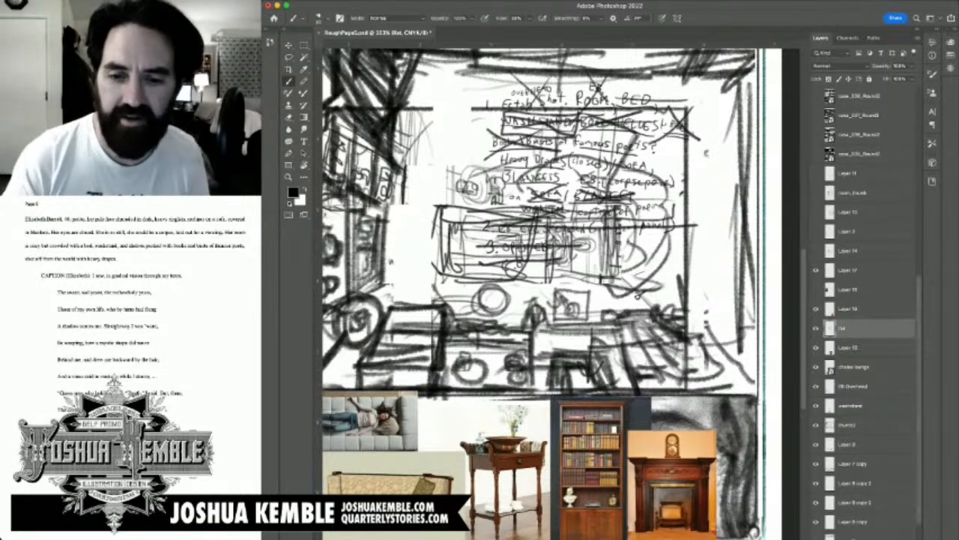
{"action": "left_click", "coordinate": [816, 308]}
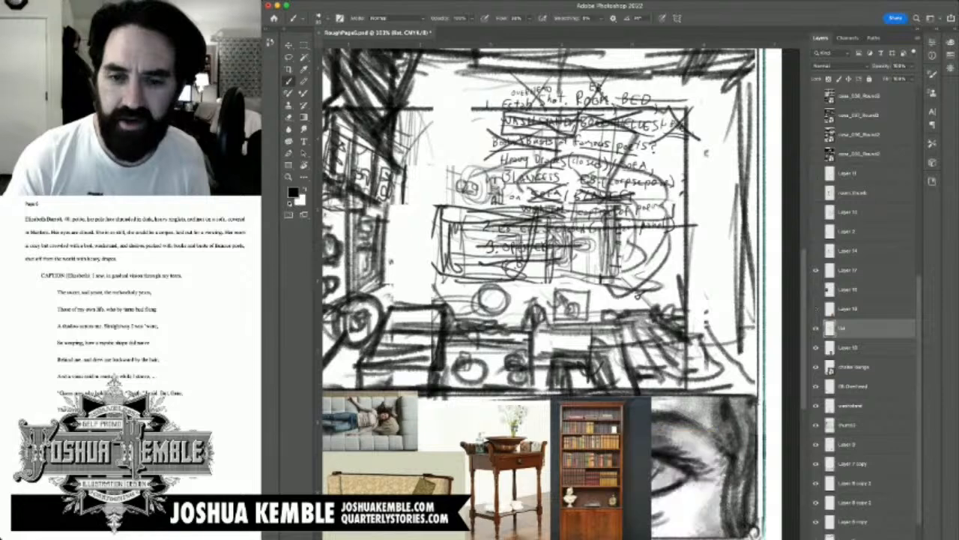
{"action": "left_click", "coordinate": [816, 308]}
{"action": "left_click_drag", "start_coordinate": [843, 328], "coordinate": [843, 303]}
{"action": "left_click", "coordinate": [817, 328]}
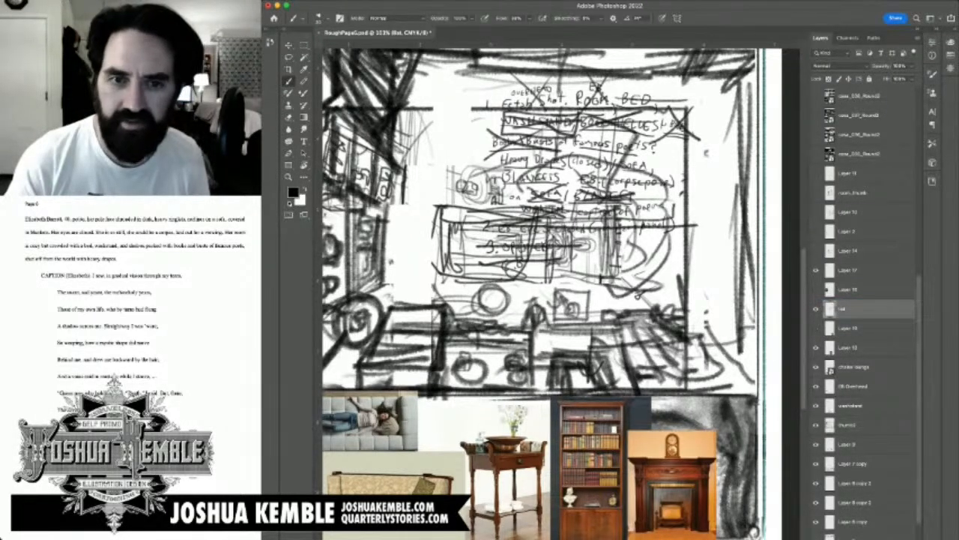
{"action": "left_click", "coordinate": [816, 328]}
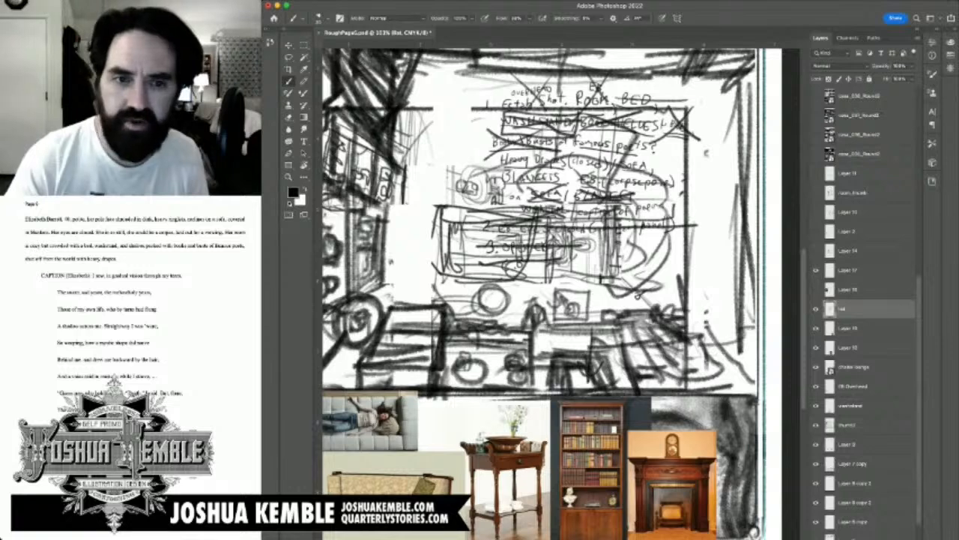
Step: Hide the thumb2 room sketch and cross out Heavy Drapes, BLANKETS and SOFA in the handwritten list
{"action": "left_click", "coordinate": [816, 425]}
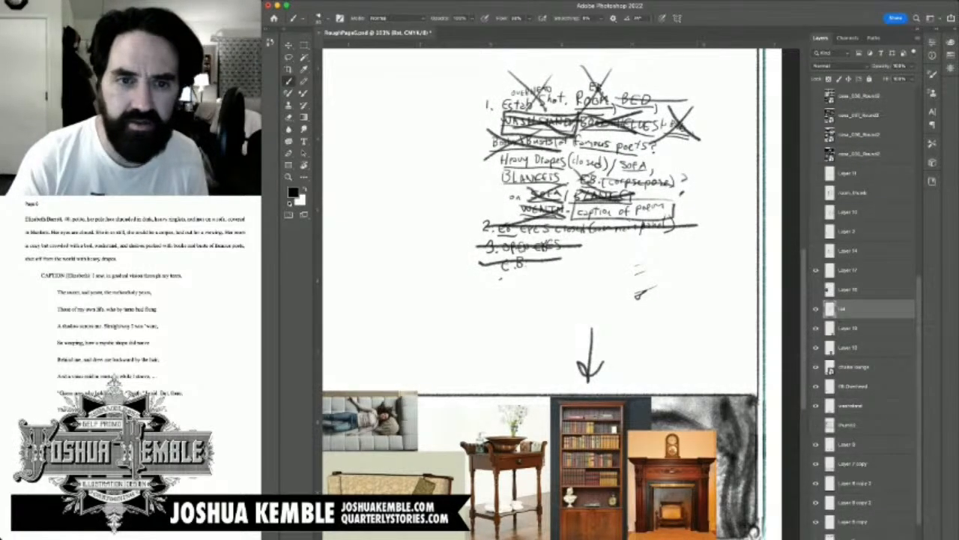
{"action": "left_click_drag", "start_coordinate": [502, 161], "coordinate": [565, 161]}
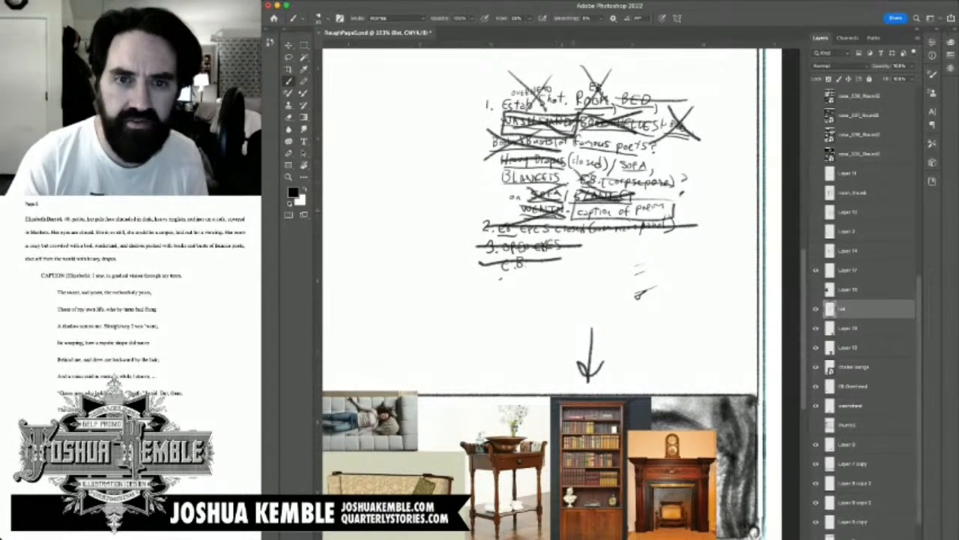
{"action": "left_click_drag", "start_coordinate": [493, 178], "coordinate": [671, 170]}
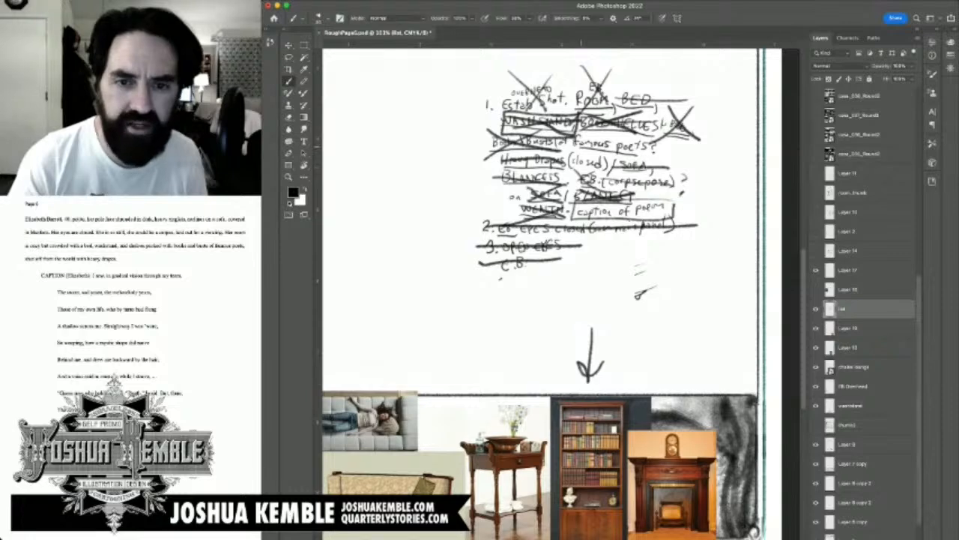
Step: Cross out the famous poets line in the handwritten list
{"action": "left_click_drag", "start_coordinate": [568, 153], "coordinate": [675, 143]}
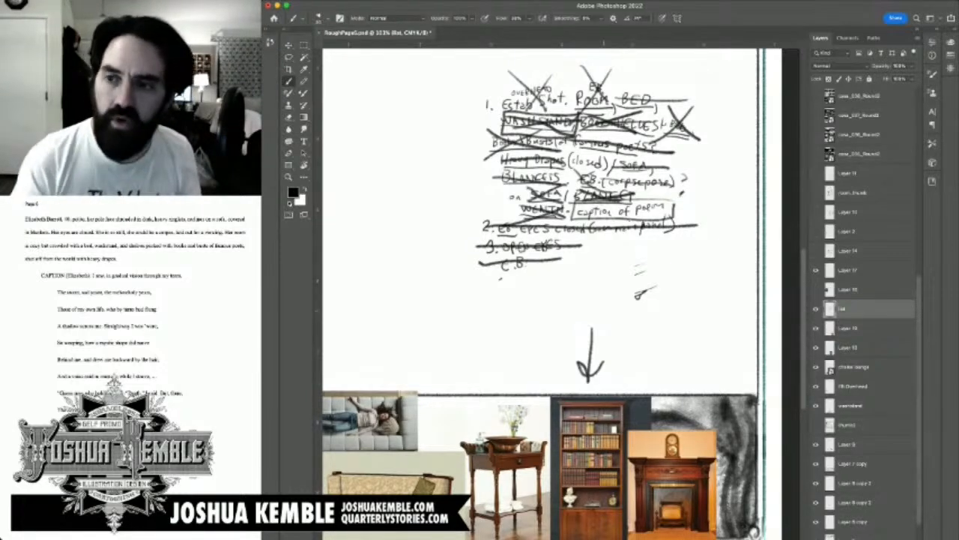
{"action": "key", "text": "super+minus"}
{"action": "key", "text": "super+minus"}
{"action": "key", "text": "super+minus"}
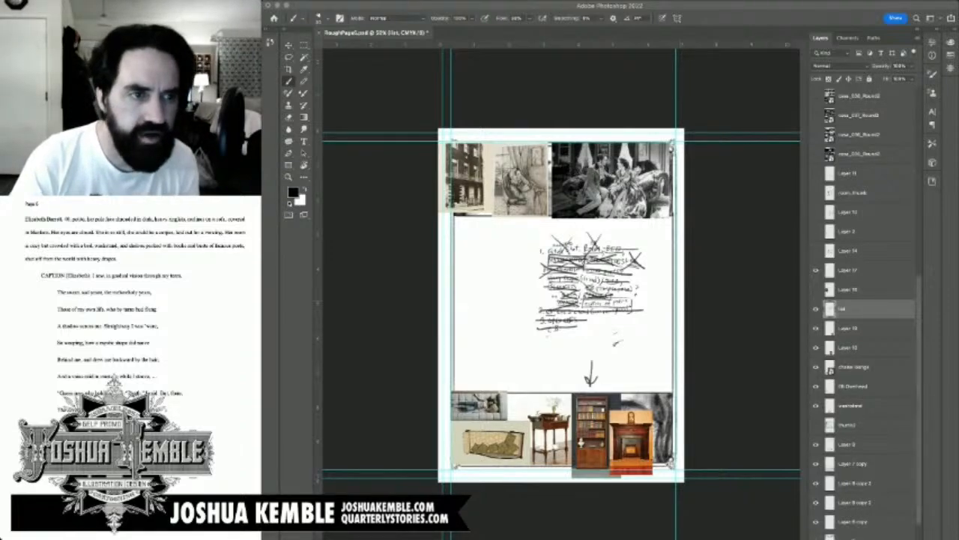
Step: Switch to the browser's Victorian side table image results and open the preview of the carved dark oak end table
{"action": "key", "text": "super+Tab"}
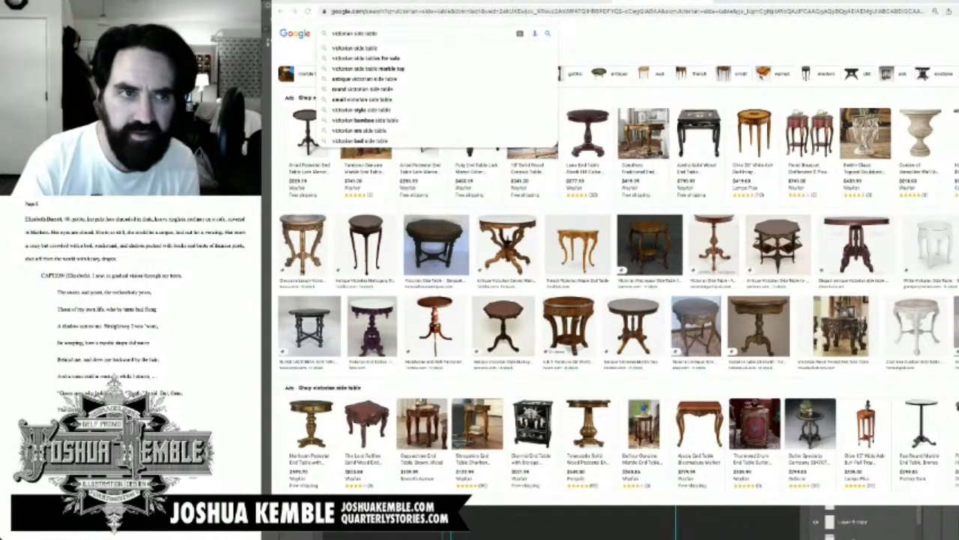
{"action": "key", "text": "Escape"}
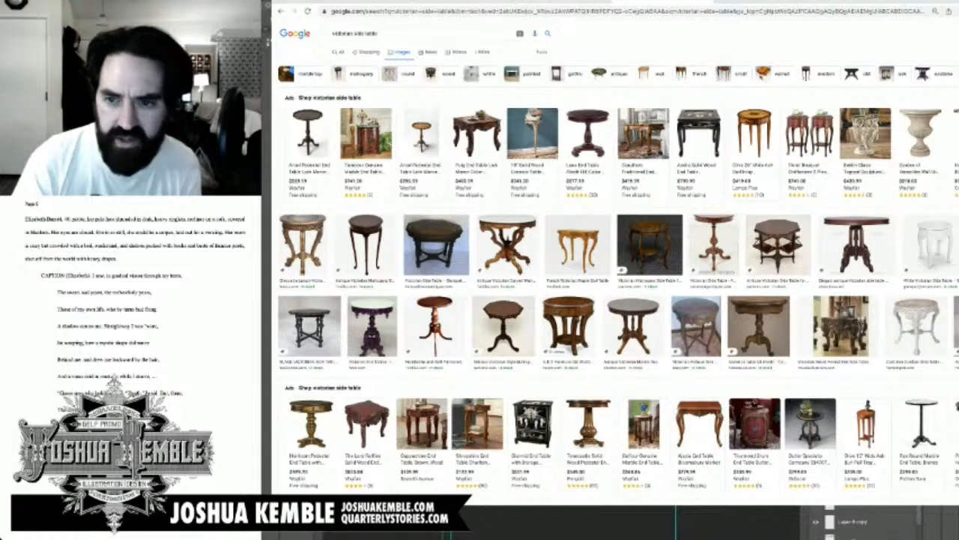
{"action": "left_click_drag", "start_coordinate": [508, 244], "coordinate": [508, 258]}
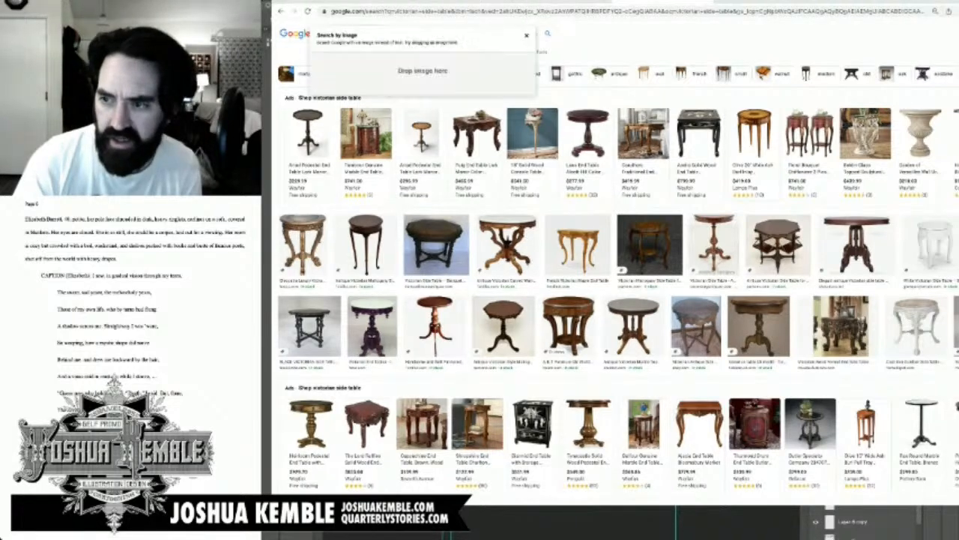
{"action": "left_click", "coordinate": [377, 34]}
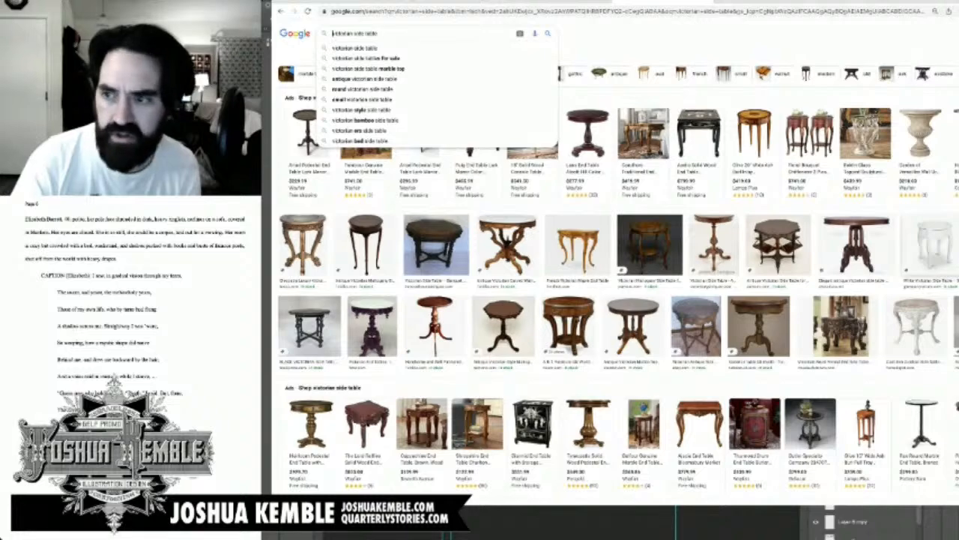
{"action": "left_click", "coordinate": [958, 245]}
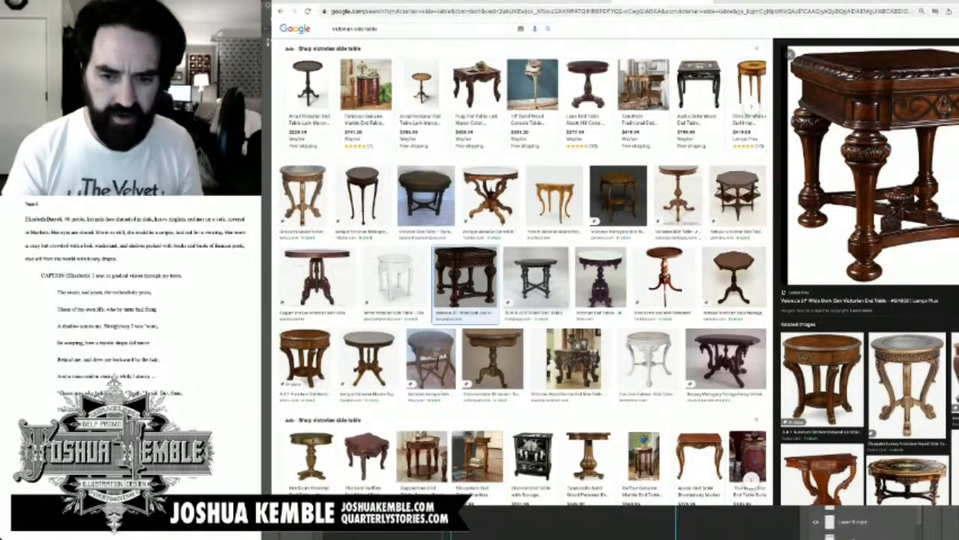
Step: Browse the Victorian side table image results for a table suited to the room scene
{"action": "scroll", "coordinate": [523, 269], "scroll_direction": "down", "scroll_amount": 3}
{"action": "scroll", "coordinate": [523, 270], "scroll_direction": "down", "scroll_amount": 7}
{"action": "key", "text": "super+Tab"}
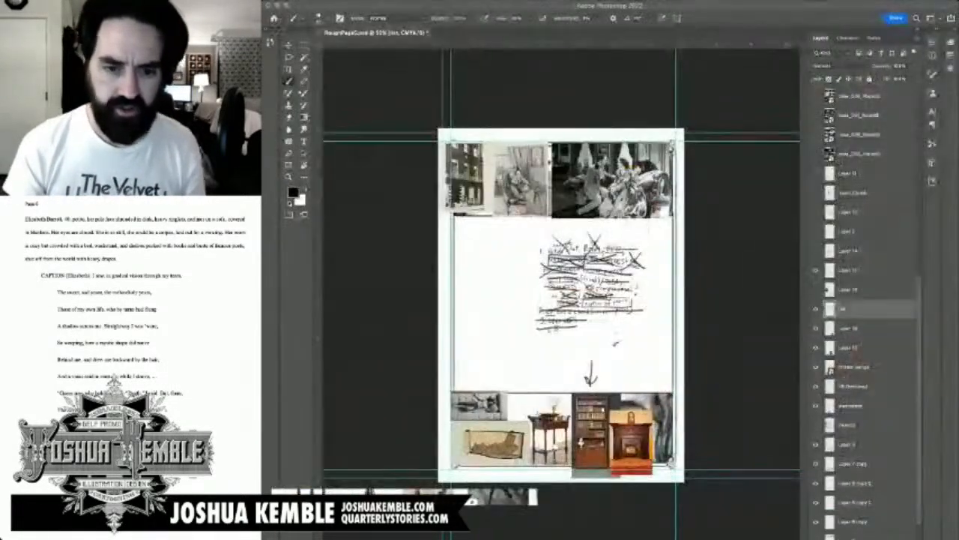
{"action": "key", "text": "super+Tab"}
{"action": "scroll", "coordinate": [523, 270], "scroll_direction": "down", "scroll_amount": 8}
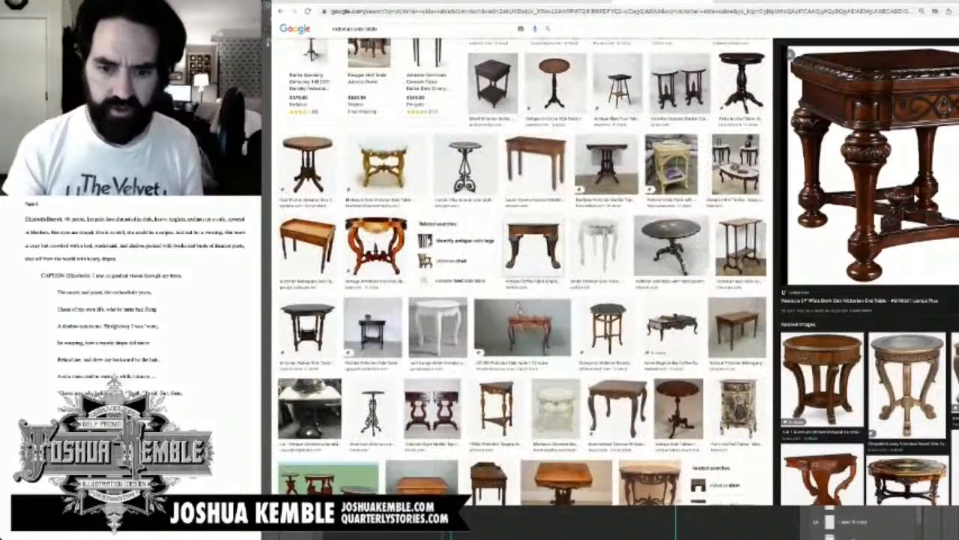
{"action": "scroll", "coordinate": [523, 270], "scroll_direction": "down", "scroll_amount": 4}
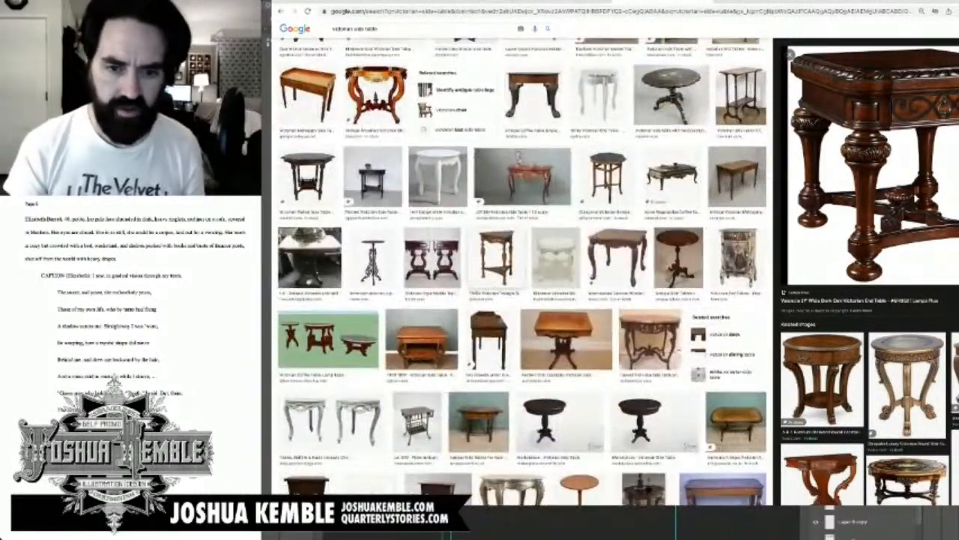
{"action": "scroll", "coordinate": [523, 270], "scroll_direction": "down", "scroll_amount": 4}
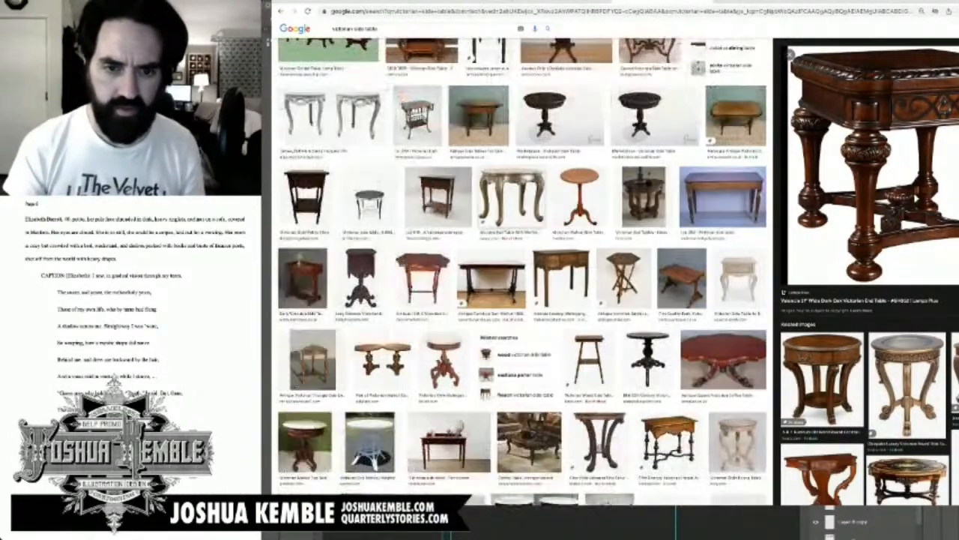
{"action": "scroll", "coordinate": [523, 270], "scroll_direction": "up", "scroll_amount": 1}
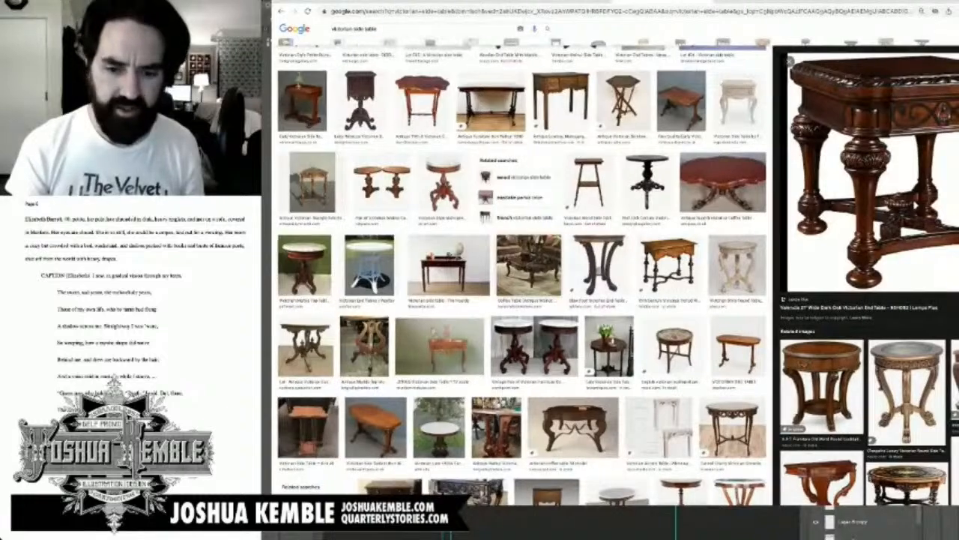
{"action": "scroll", "coordinate": [523, 270], "scroll_direction": "down", "scroll_amount": 3}
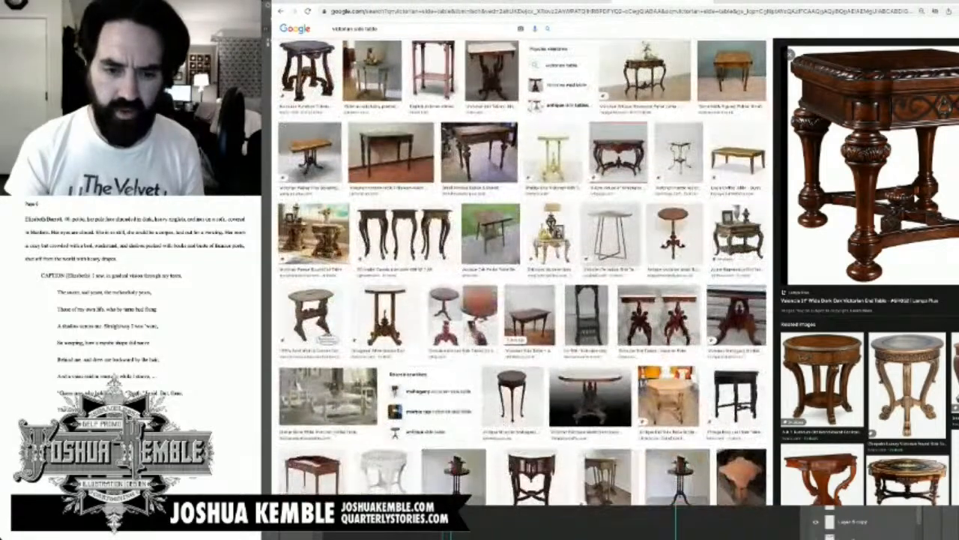
{"action": "scroll", "coordinate": [523, 270], "scroll_direction": "down", "scroll_amount": 5}
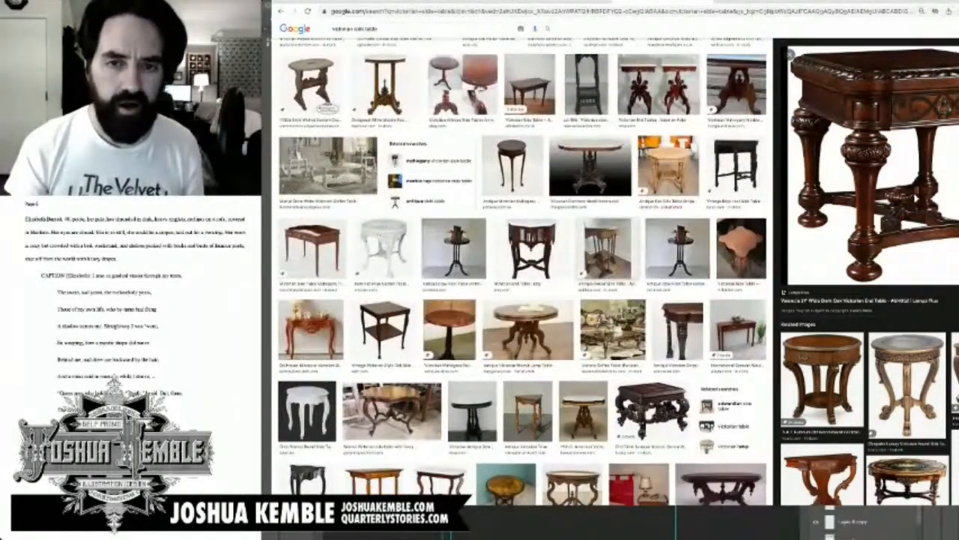
{"action": "scroll", "coordinate": [523, 270], "scroll_direction": "down", "scroll_amount": 10}
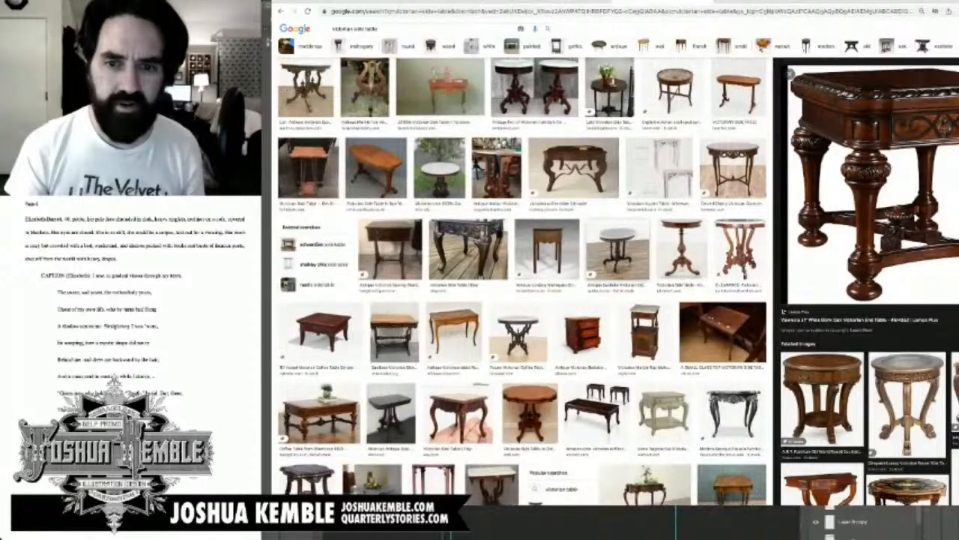
{"action": "scroll", "coordinate": [523, 281], "scroll_direction": "up", "scroll_amount": 10}
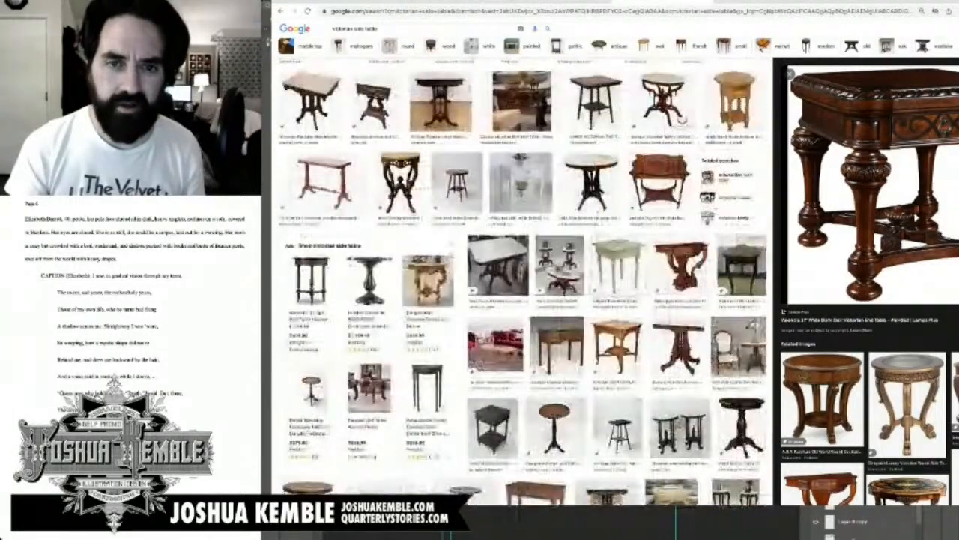
{"action": "scroll", "coordinate": [523, 281], "scroll_direction": "up", "scroll_amount": 5}
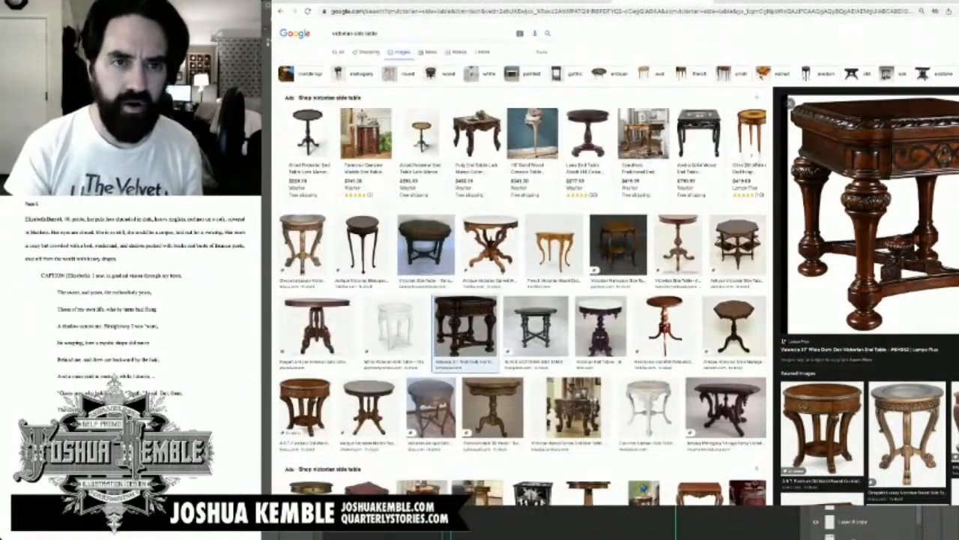
Step: Change the image search to "victorian writing table" and run it
{"action": "left_click_drag", "start_coordinate": [379, 34], "coordinate": [353, 34]}
{"action": "type", "text": "w"}
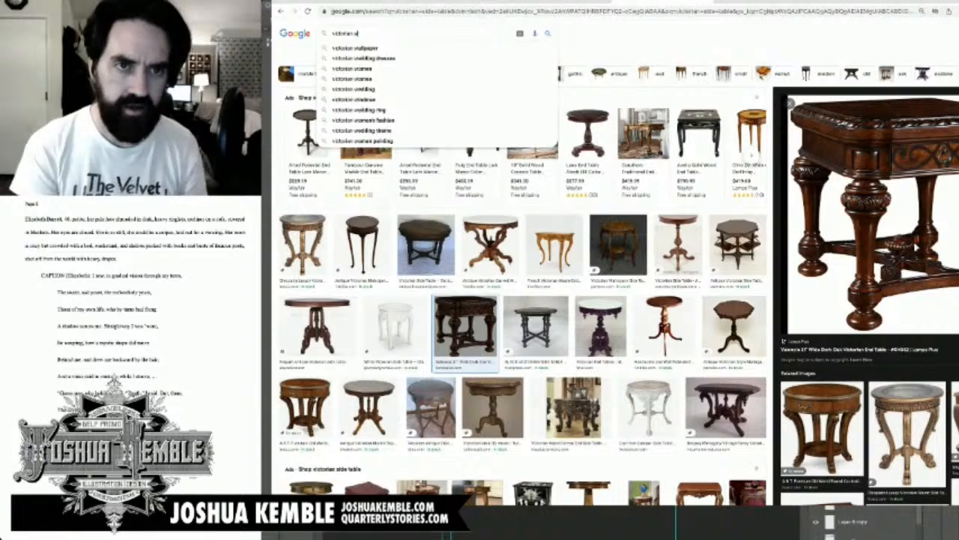
{"action": "type", "text": "riting table"}
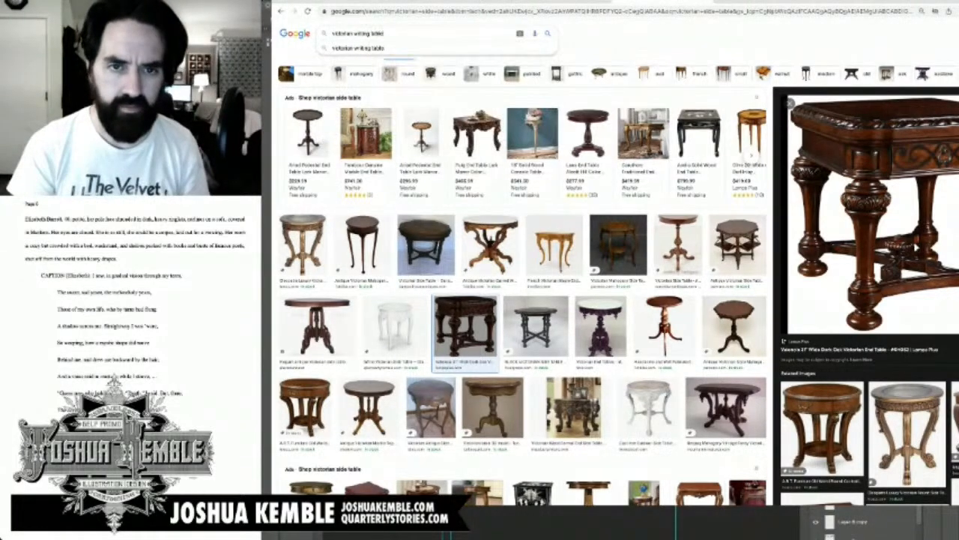
{"action": "key", "text": "Return"}
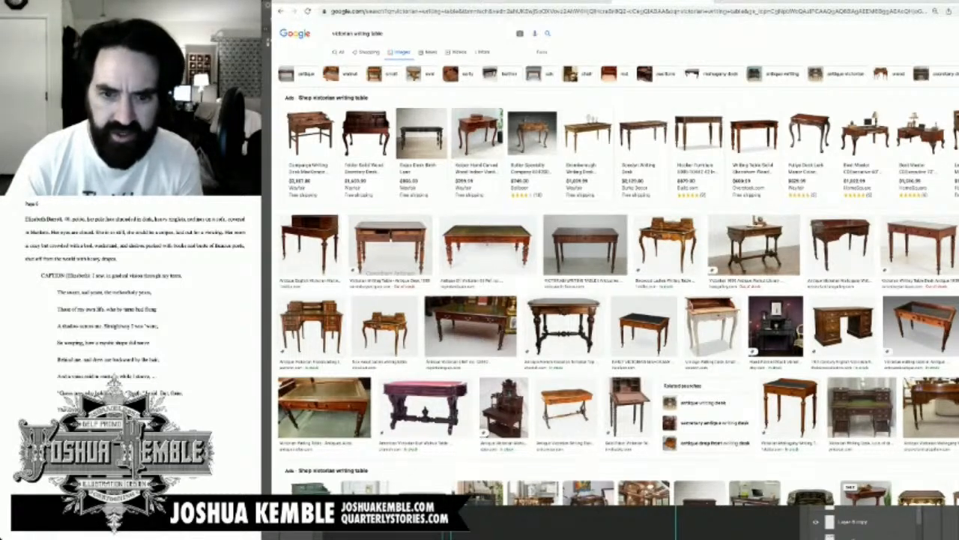
Step: Preview the freestanding inlaid writing desk and the carved Victorian desk, and bring the carved desk's image into the page's bottom reference row
{"action": "left_click_drag", "start_coordinate": [563, 326], "coordinate": [563, 341]}
{"action": "left_click", "coordinate": [311, 327]}
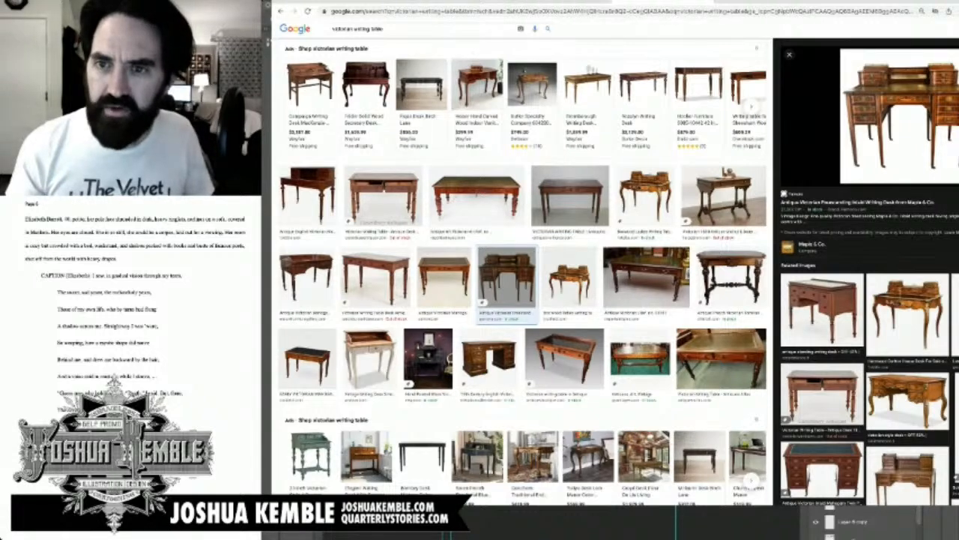
{"action": "left_click", "coordinate": [907, 401]}
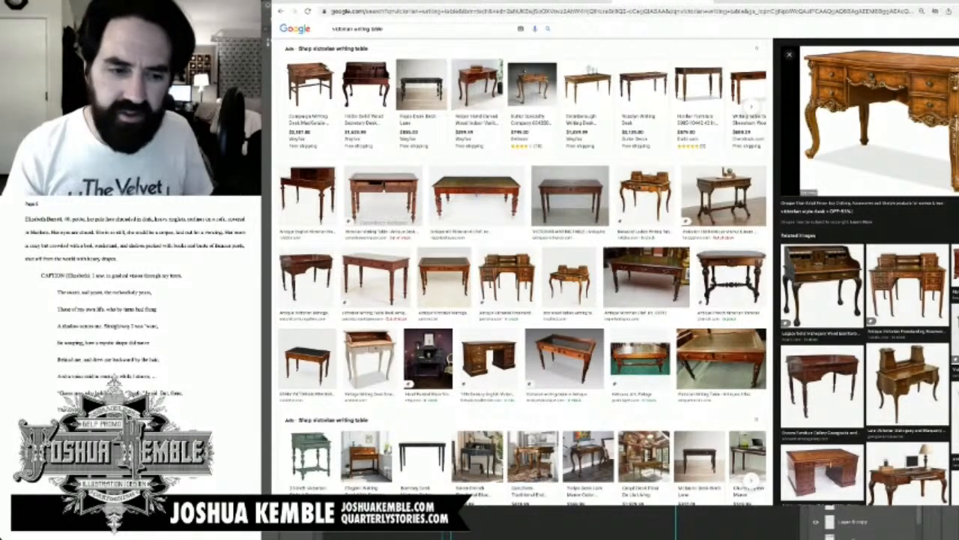
{"action": "left_click_drag", "start_coordinate": [879, 120], "coordinate": [600, 520]}
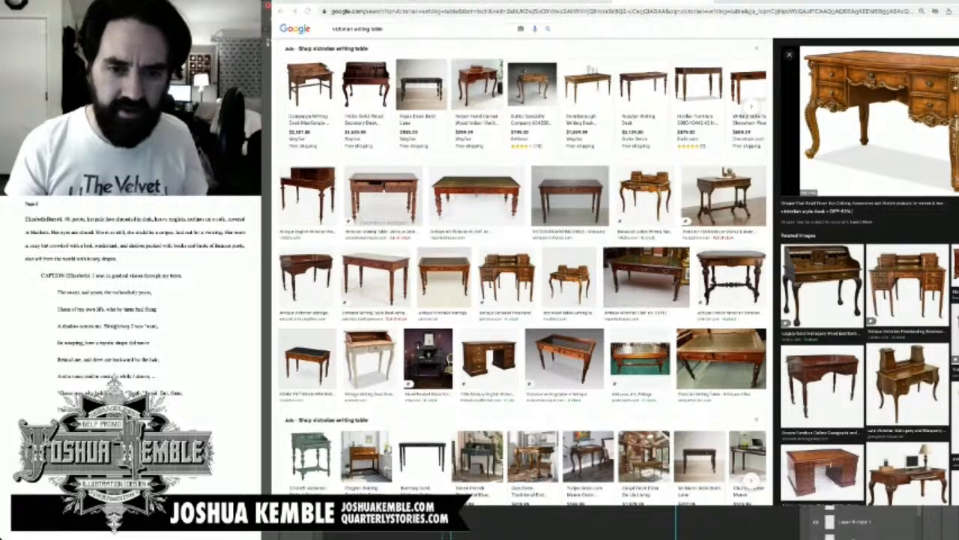
{"action": "scroll", "coordinate": [637, 521], "scroll_direction": "up", "scroll_amount": 5}
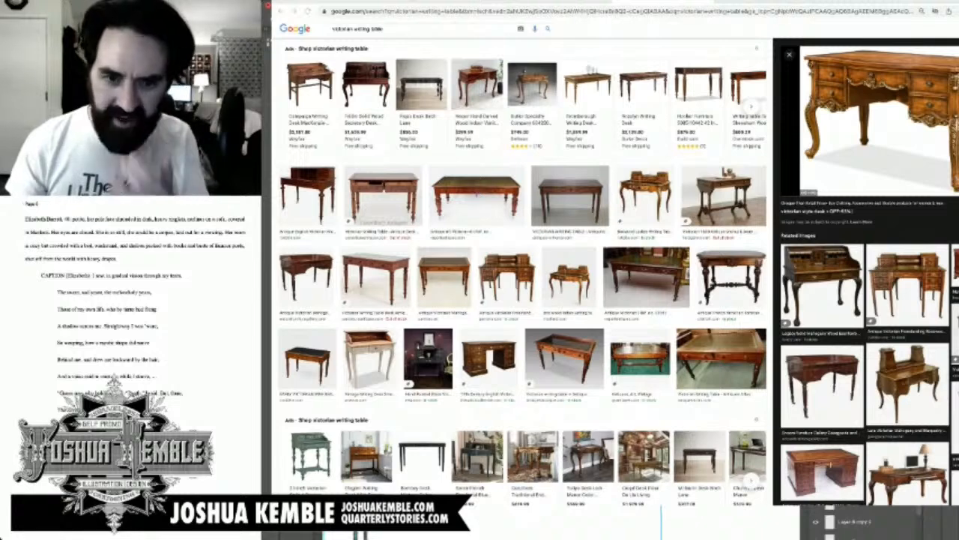
{"action": "key", "text": "super+minus"}
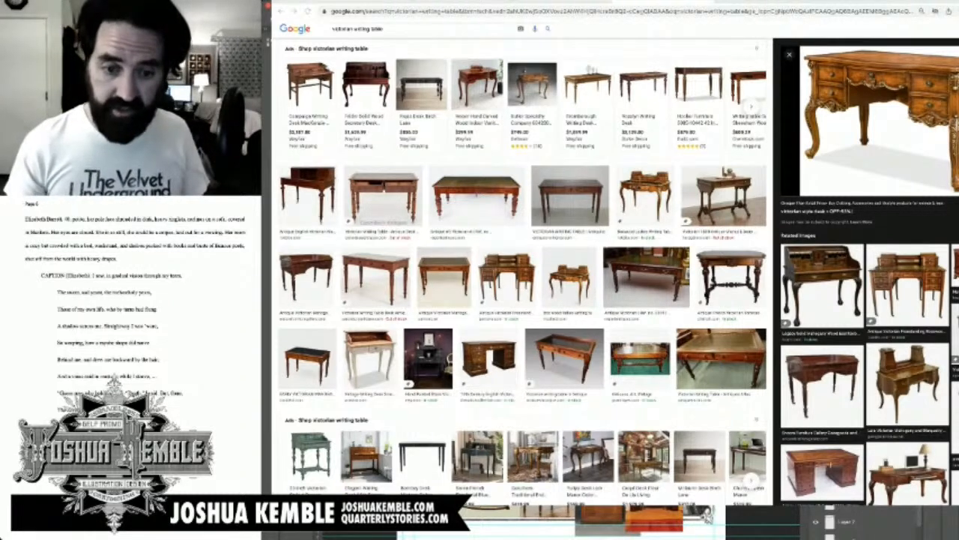
{"action": "key", "text": "super+j"}
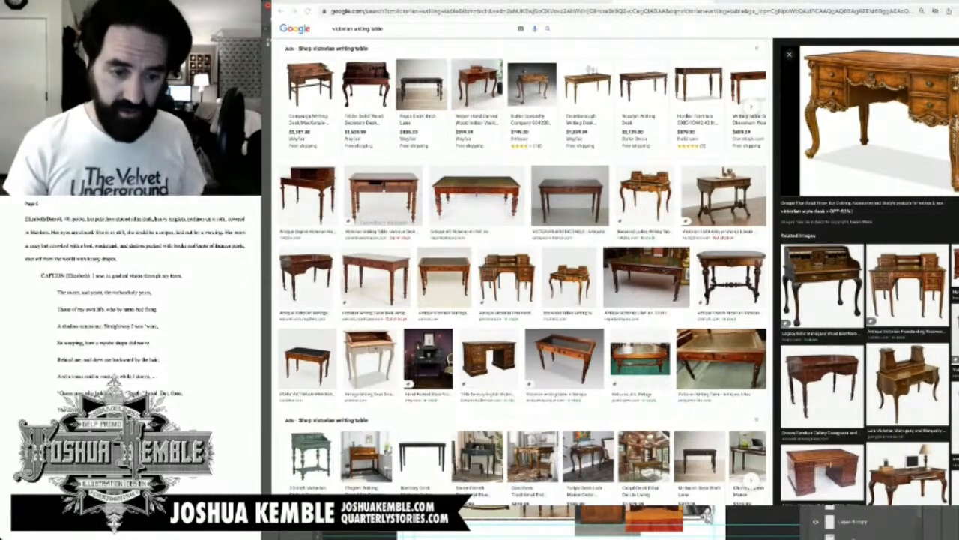
{"action": "key", "text": "super+plus"}
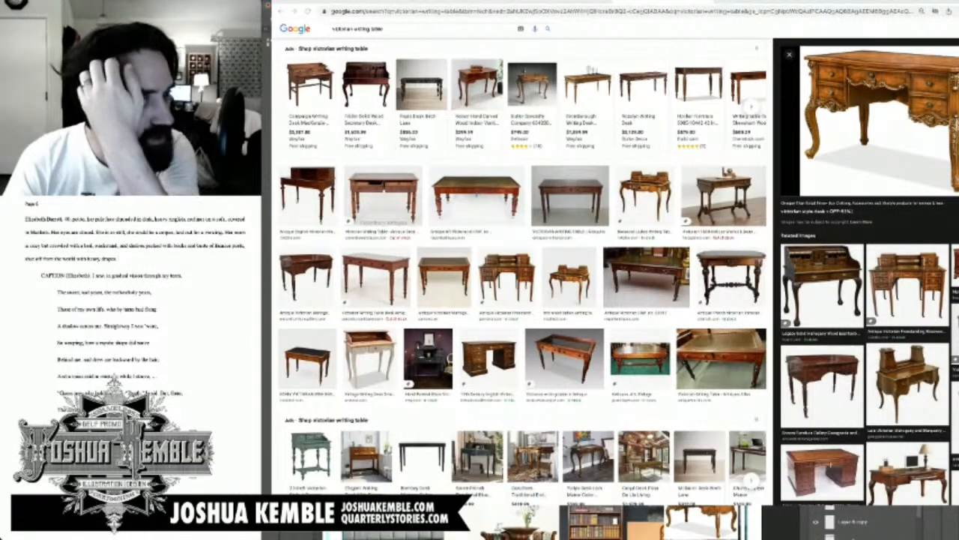
Step: Highlight the script's pale face and heavy ringlets phrase, return to Photoshop and darken the ringlets on the head sketch
{"action": "left_click_drag", "start_coordinate": [88, 221], "coordinate": [183, 220]}
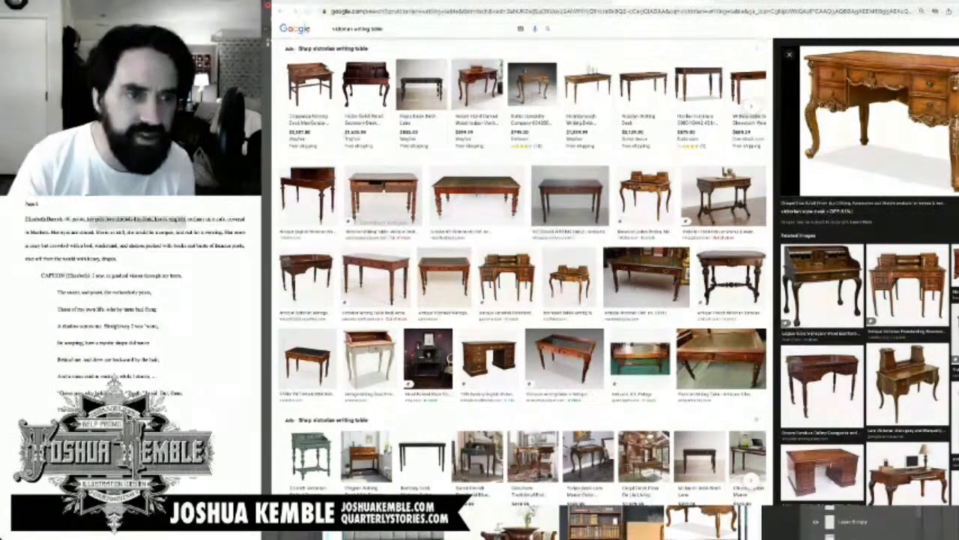
{"action": "left_click", "coordinate": [332, 29]}
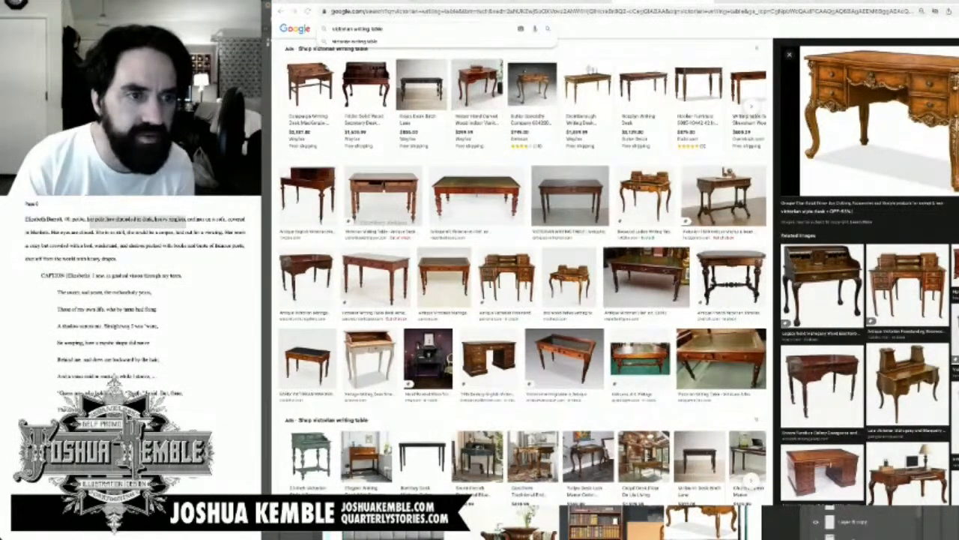
{"action": "key", "text": "super+Tab"}
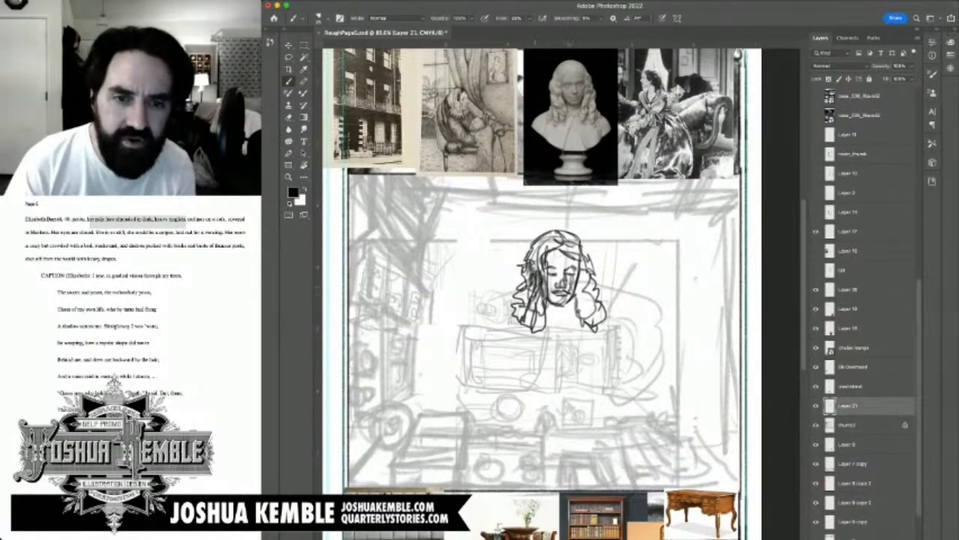
{"action": "mouse_move", "coordinate": [533, 292]}
{"action": "left_mouse_down"}
{"action": "mouse_move", "coordinate": [524, 298]}
{"action": "mouse_move", "coordinate": [542, 329]}
{"action": "mouse_move", "coordinate": [542, 301]}
{"action": "mouse_move", "coordinate": [581, 292]}
{"action": "mouse_move", "coordinate": [600, 328]}
{"action": "mouse_move", "coordinate": [582, 268]}
{"action": "mouse_move", "coordinate": [560, 242]}
{"action": "mouse_move", "coordinate": [536, 241]}
{"action": "mouse_move", "coordinate": [548, 256]}
{"action": "mouse_move", "coordinate": [532, 302]}
{"action": "mouse_move", "coordinate": [567, 316]}
{"action": "mouse_move", "coordinate": [578, 277]}
{"action": "left_mouse_up"}
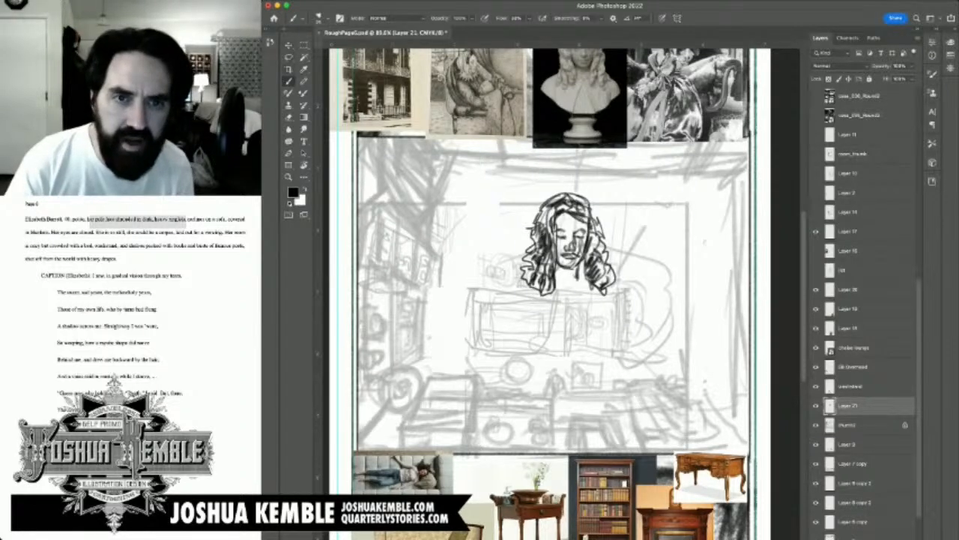
Step: Rotate the head sketch on Layer 21 by 90° clockwise and apply the transformation
{"action": "key", "text": "v"}
{"action": "key", "text": "ctrl+t"}
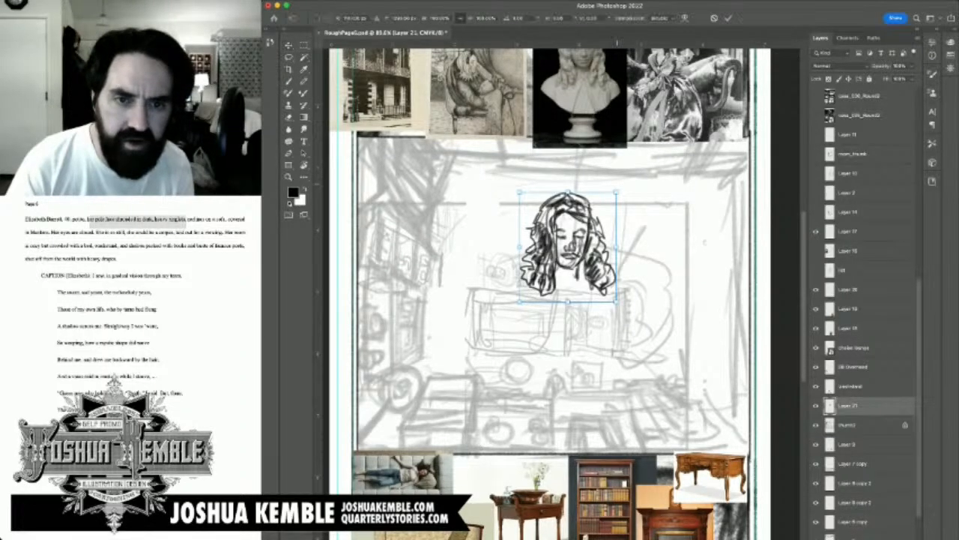
{"action": "mouse_move", "coordinate": [620, 184]}
{"action": "left_mouse_down"}
{"action": "mouse_move", "coordinate": [628, 303]}
{"action": "mouse_move", "coordinate": [617, 311]}
{"action": "mouse_move", "coordinate": [628, 301]}
{"action": "left_mouse_up"}
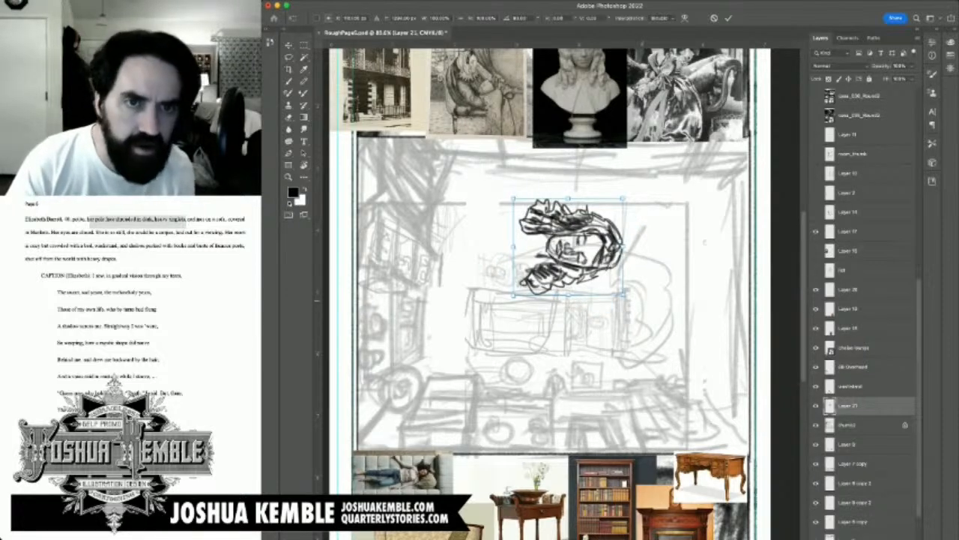
{"action": "key", "text": "Return"}
Step: Brush a dark vertical stroke upward from the gap in the upper edge of the room sketch's inner rectangle
{"action": "key", "text": "b"}
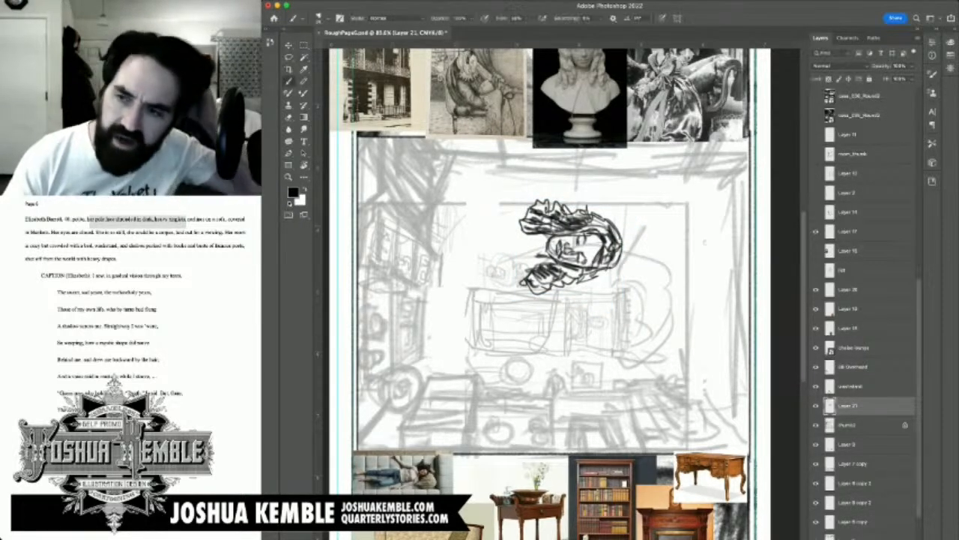
{"action": "left_click_drag", "start_coordinate": [465, 203], "coordinate": [467, 162]}
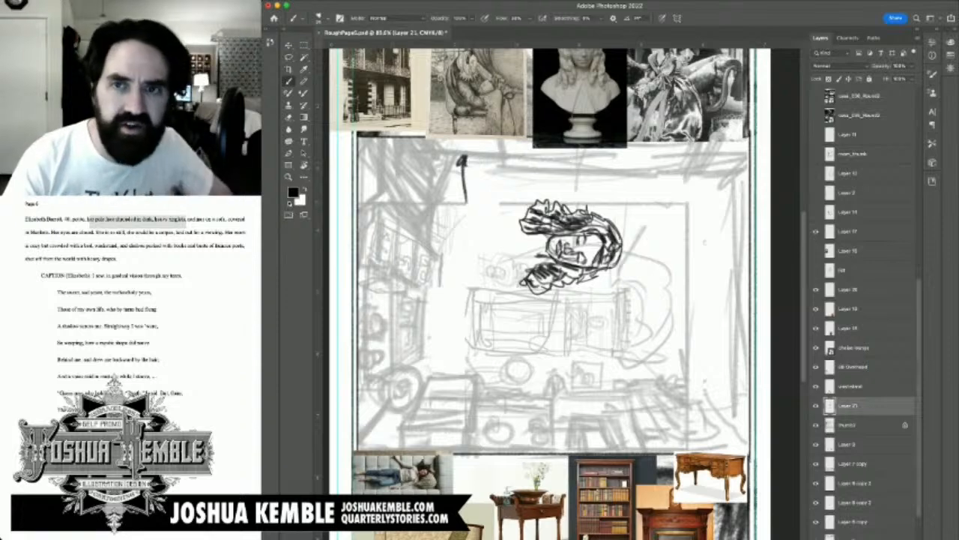
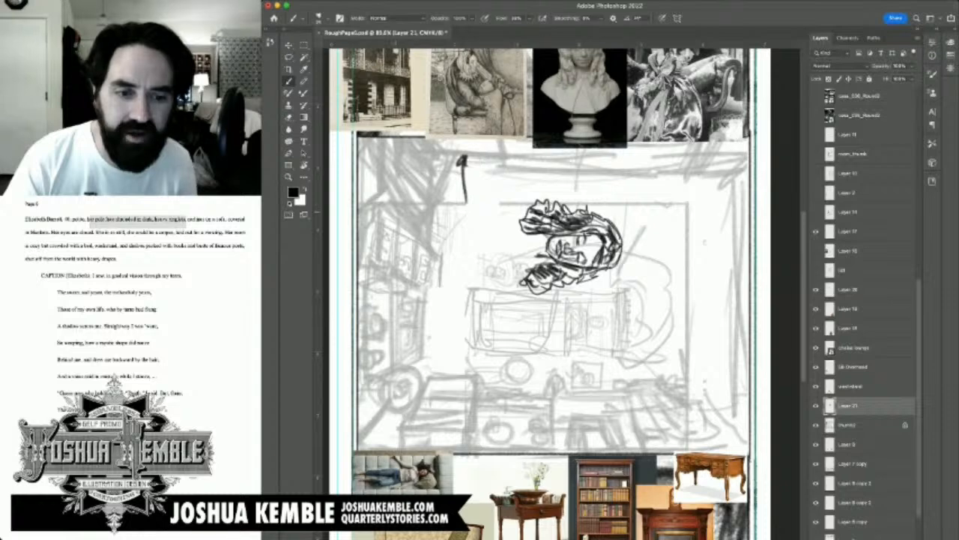
Step: Add a short neck stroke beside the sketched face, then try a second arrow above the head and undo it
{"action": "mouse_move", "coordinate": [535, 241]}
{"action": "left_mouse_down"}
{"action": "mouse_move", "coordinate": [534, 258]}
{"action": "mouse_move", "coordinate": [569, 238]}
{"action": "left_mouse_up"}
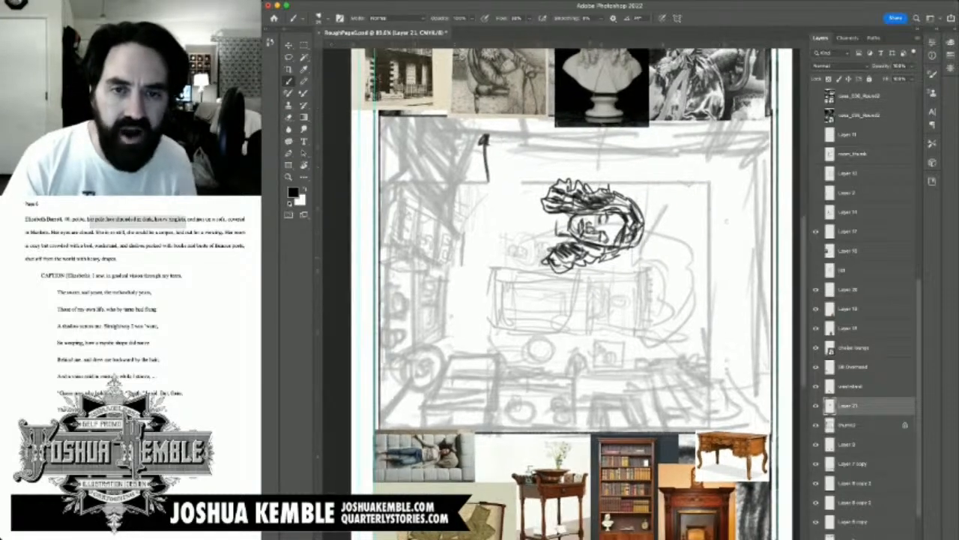
{"action": "mouse_move", "coordinate": [616, 205]}
{"action": "left_mouse_down"}
{"action": "mouse_move", "coordinate": [619, 283]}
{"action": "mouse_move", "coordinate": [630, 218]}
{"action": "mouse_move", "coordinate": [650, 232]}
{"action": "left_mouse_up"}
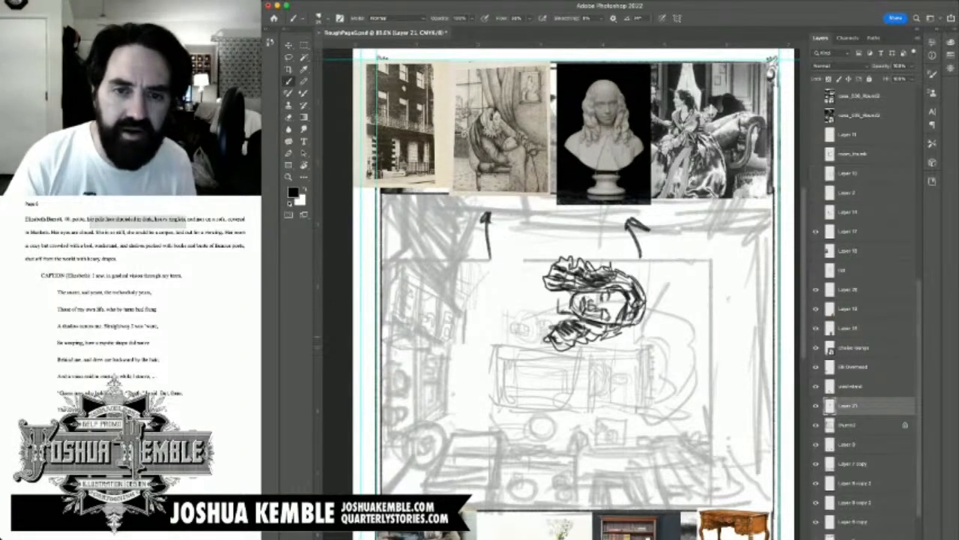
{"action": "key", "text": "super+z"}
Step: Sketch the neck line and a short shoulder stroke below the lower ringlets, undoing the stray body and arrow strokes
{"action": "left_click_drag", "start_coordinate": [554, 330], "coordinate": [598, 262]}
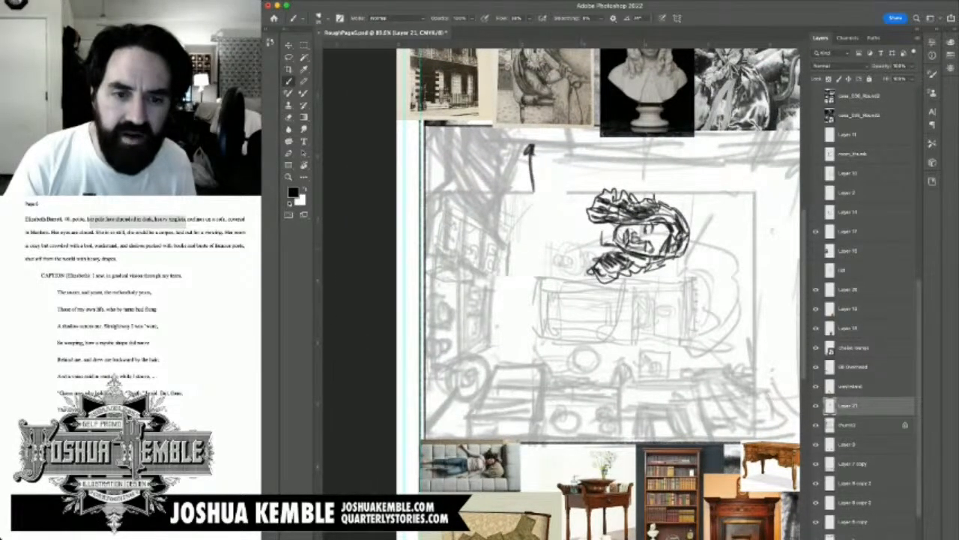
{"action": "left_click_drag", "start_coordinate": [599, 221], "coordinate": [606, 296]}
{"action": "mouse_move", "coordinate": [600, 300]}
{"action": "left_mouse_down"}
{"action": "mouse_move", "coordinate": [623, 295]}
{"action": "mouse_move", "coordinate": [549, 403]}
{"action": "mouse_move", "coordinate": [565, 396]}
{"action": "left_mouse_up"}
{"action": "key", "text": "ctrl+z"}
{"action": "key", "text": "ctrl+z"}
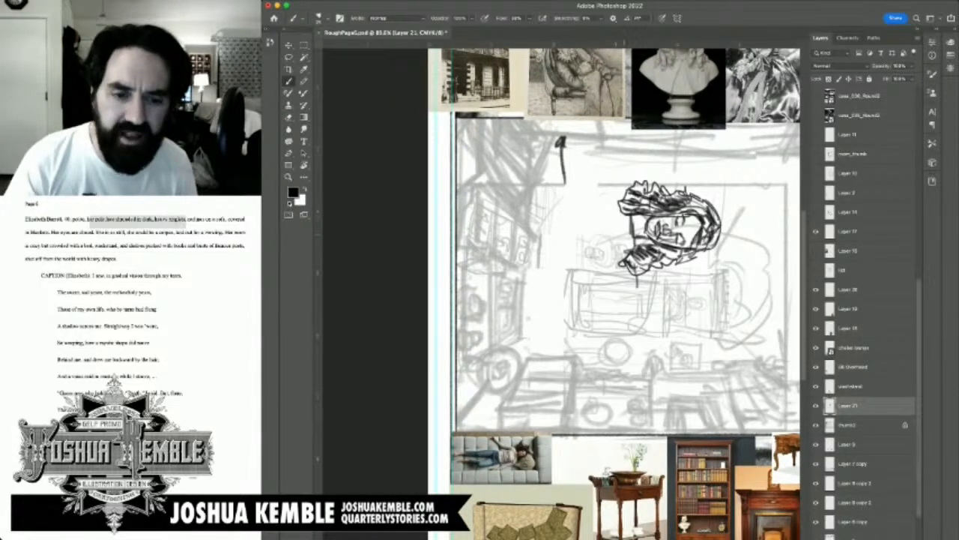
{"action": "mouse_move", "coordinate": [639, 233]}
{"action": "left_mouse_down"}
{"action": "mouse_move", "coordinate": [642, 277]}
{"action": "mouse_move", "coordinate": [622, 295]}
{"action": "mouse_move", "coordinate": [645, 337]}
{"action": "left_mouse_up"}
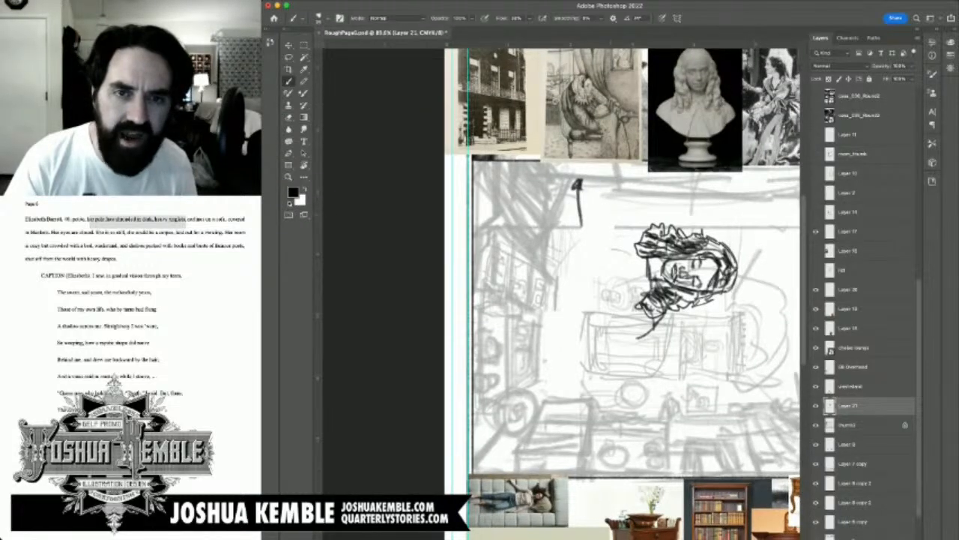
{"action": "mouse_move", "coordinate": [604, 177]}
{"action": "left_mouse_down"}
{"action": "mouse_move", "coordinate": [611, 198]}
{"action": "mouse_move", "coordinate": [611, 187]}
{"action": "left_mouse_up"}
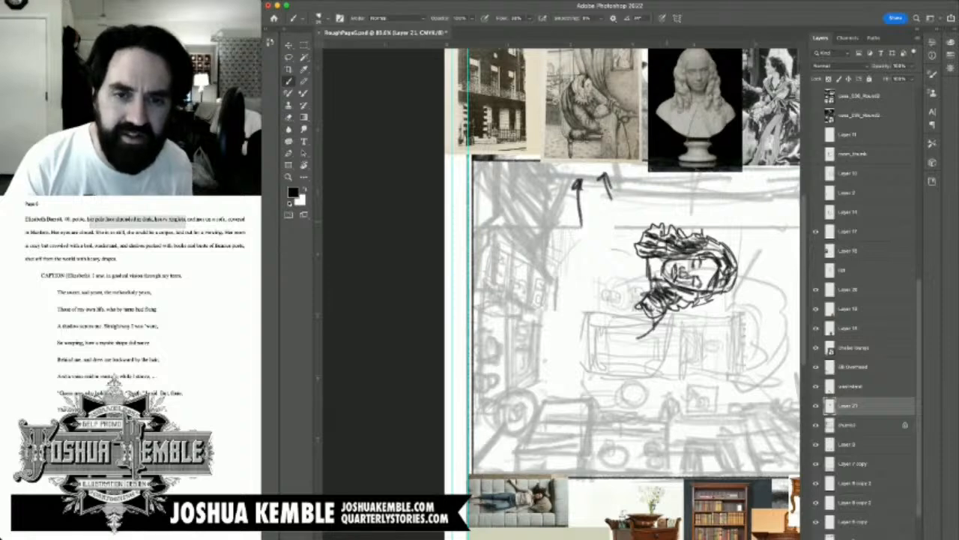
{"action": "key", "text": "super+z"}
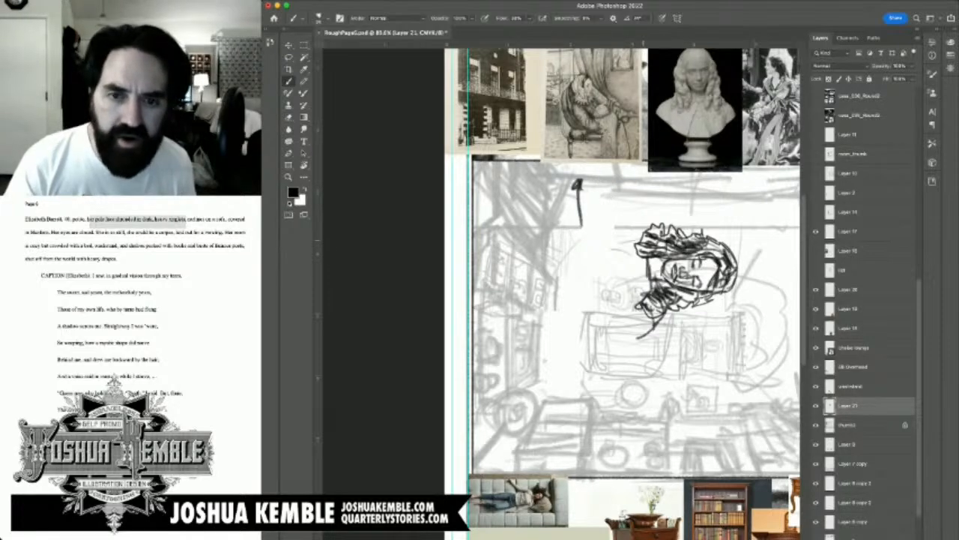
Step: Sketch the far shoulder and rough in the torso's two long sides and closing edge extending from the head
{"action": "mouse_move", "coordinate": [633, 238]}
{"action": "left_mouse_down"}
{"action": "mouse_move", "coordinate": [601, 235]}
{"action": "mouse_move", "coordinate": [641, 228]}
{"action": "mouse_move", "coordinate": [651, 237]}
{"action": "mouse_move", "coordinate": [610, 231]}
{"action": "left_mouse_up"}
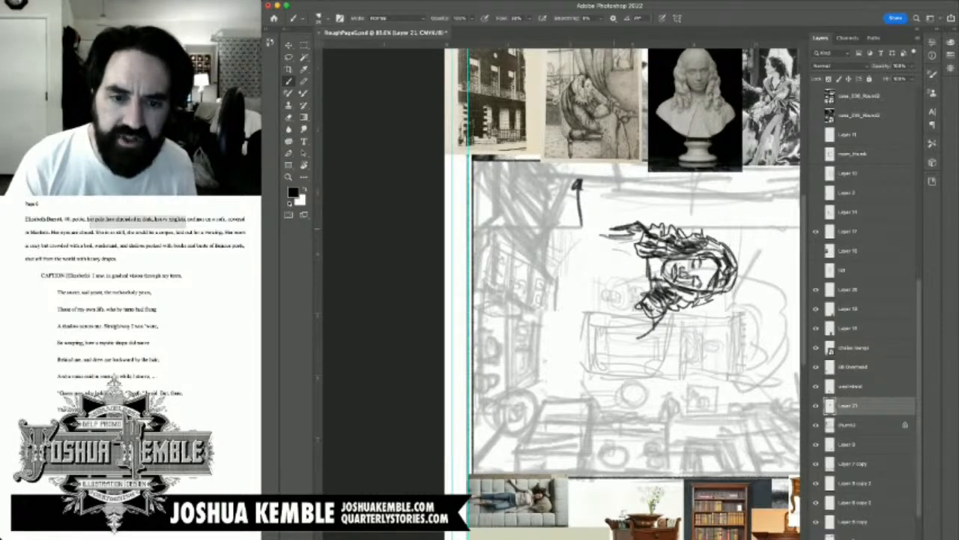
{"action": "mouse_move", "coordinate": [642, 260]}
{"action": "left_mouse_down"}
{"action": "mouse_move", "coordinate": [657, 286]}
{"action": "mouse_move", "coordinate": [649, 329]}
{"action": "mouse_move", "coordinate": [564, 327]}
{"action": "left_mouse_up"}
{"action": "left_click_drag", "start_coordinate": [569, 271], "coordinate": [577, 310]}
{"action": "mouse_move", "coordinate": [560, 251]}
{"action": "left_mouse_down"}
{"action": "mouse_move", "coordinate": [573, 314]}
{"action": "mouse_move", "coordinate": [580, 249]}
{"action": "mouse_move", "coordinate": [643, 231]}
{"action": "left_mouse_up"}
{"action": "left_click_drag", "start_coordinate": [622, 232], "coordinate": [643, 228]}
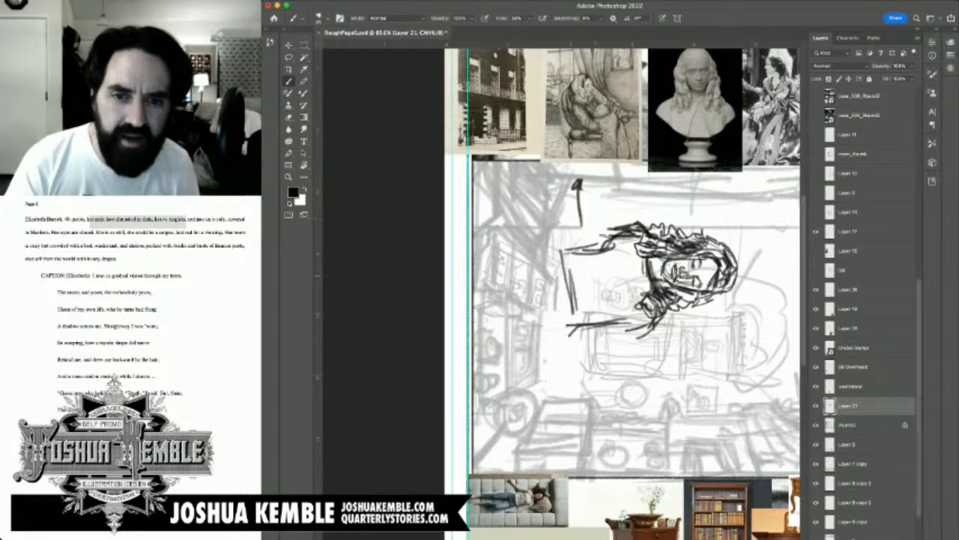
Step: Draw the waistline across the torso, the bust curve, and darker shoulder and sleeve strokes beneath the ringlets
{"action": "left_click_drag", "start_coordinate": [592, 255], "coordinate": [608, 320]}
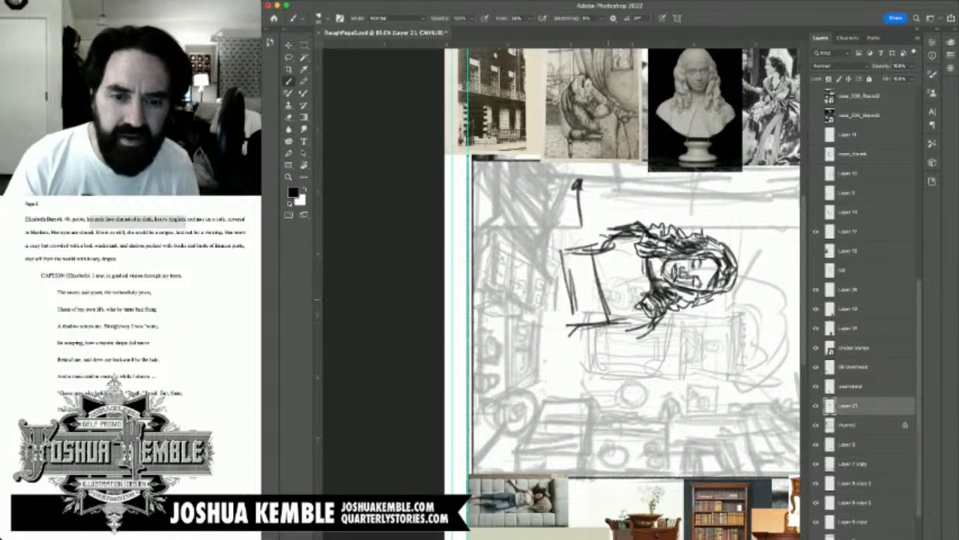
{"action": "left_click_drag", "start_coordinate": [595, 271], "coordinate": [610, 315]}
{"action": "mouse_move", "coordinate": [593, 233]}
{"action": "left_mouse_down"}
{"action": "mouse_move", "coordinate": [604, 252]}
{"action": "mouse_move", "coordinate": [622, 233]}
{"action": "left_mouse_up"}
{"action": "mouse_move", "coordinate": [598, 288]}
{"action": "left_mouse_down"}
{"action": "mouse_move", "coordinate": [616, 277]}
{"action": "mouse_move", "coordinate": [620, 290]}
{"action": "mouse_move", "coordinate": [605, 301]}
{"action": "mouse_move", "coordinate": [621, 319]}
{"action": "mouse_move", "coordinate": [638, 306]}
{"action": "left_mouse_up"}
{"action": "left_click_drag", "start_coordinate": [635, 316], "coordinate": [643, 299]}
{"action": "left_click_drag", "start_coordinate": [634, 349], "coordinate": [649, 331]}
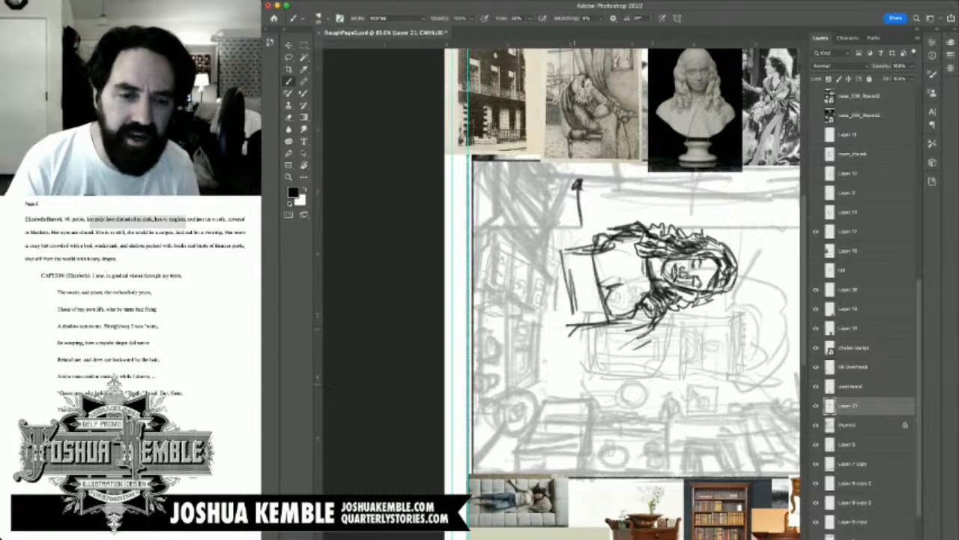
Step: Extend the figure past the waist into a flared skirt with fold lines and a slanted closing edge
{"action": "left_click_drag", "start_coordinate": [583, 253], "coordinate": [538, 260]}
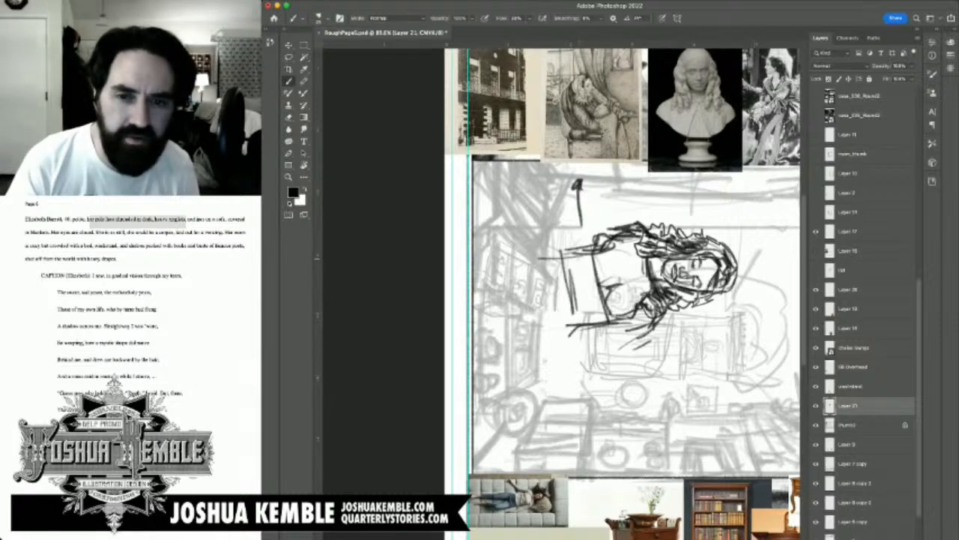
{"action": "left_click_drag", "start_coordinate": [553, 258], "coordinate": [574, 335]}
{"action": "mouse_move", "coordinate": [571, 337]}
{"action": "left_mouse_down"}
{"action": "mouse_move", "coordinate": [550, 328]}
{"action": "mouse_move", "coordinate": [544, 345]}
{"action": "mouse_move", "coordinate": [511, 368]}
{"action": "left_mouse_up"}
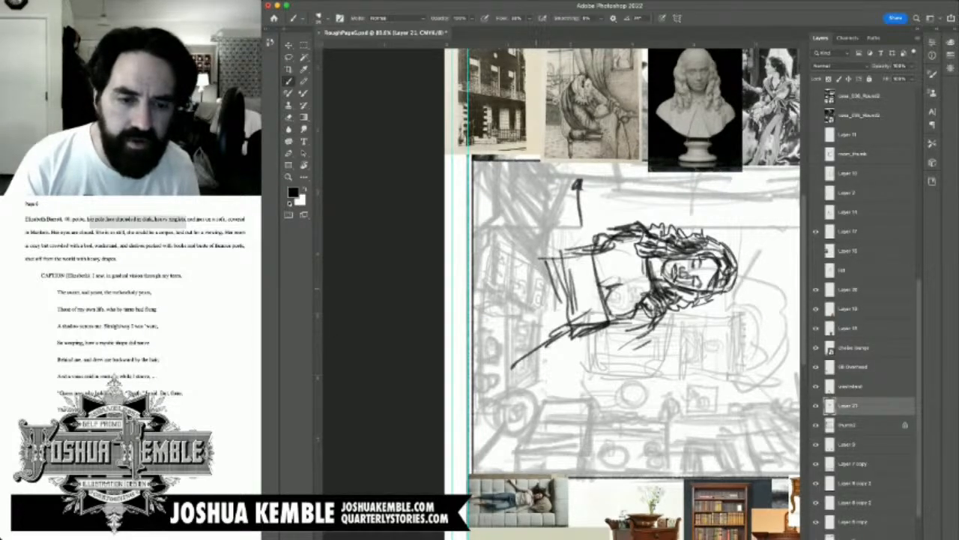
{"action": "mouse_move", "coordinate": [556, 265]}
{"action": "left_mouse_down"}
{"action": "mouse_move", "coordinate": [494, 256]}
{"action": "mouse_move", "coordinate": [498, 298]}
{"action": "left_mouse_up"}
{"action": "mouse_move", "coordinate": [499, 262]}
{"action": "left_mouse_down"}
{"action": "mouse_move", "coordinate": [497, 298]}
{"action": "mouse_move", "coordinate": [535, 352]}
{"action": "left_mouse_up"}
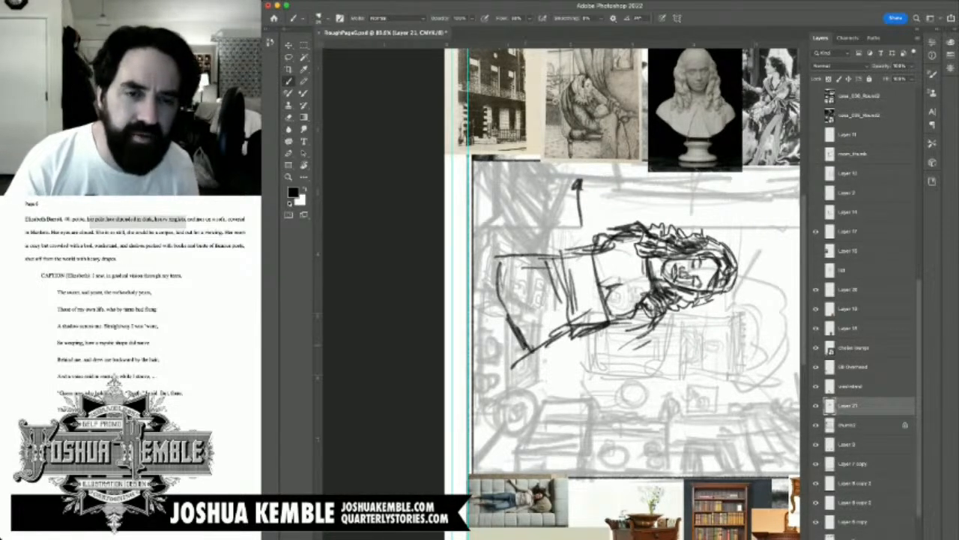
Step: Scale the figure sketch on Layer 21 to about 31%, rotate it about 12° clockwise and fit it onto the sketched sofa
{"action": "key", "text": "super+t"}
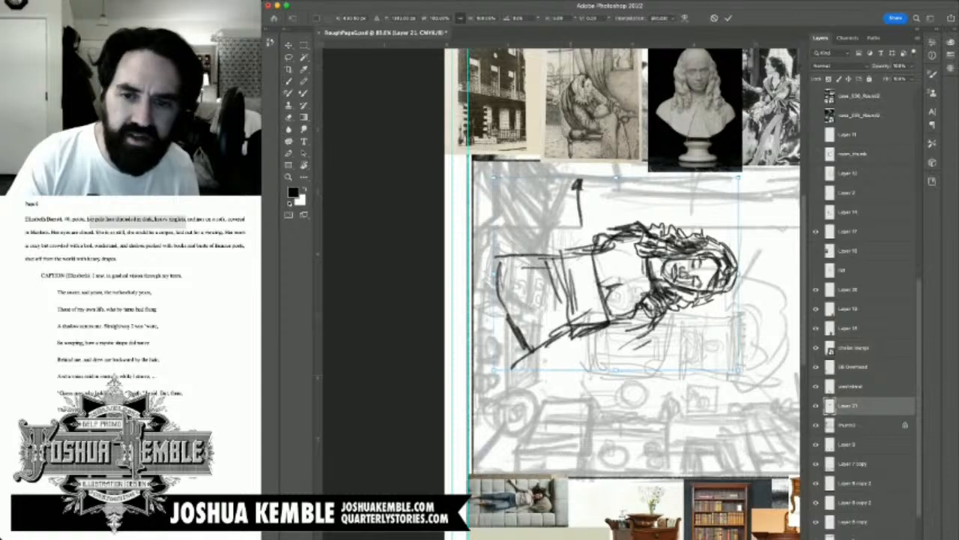
{"action": "left_click_drag", "start_coordinate": [492, 175], "coordinate": [662, 311]}
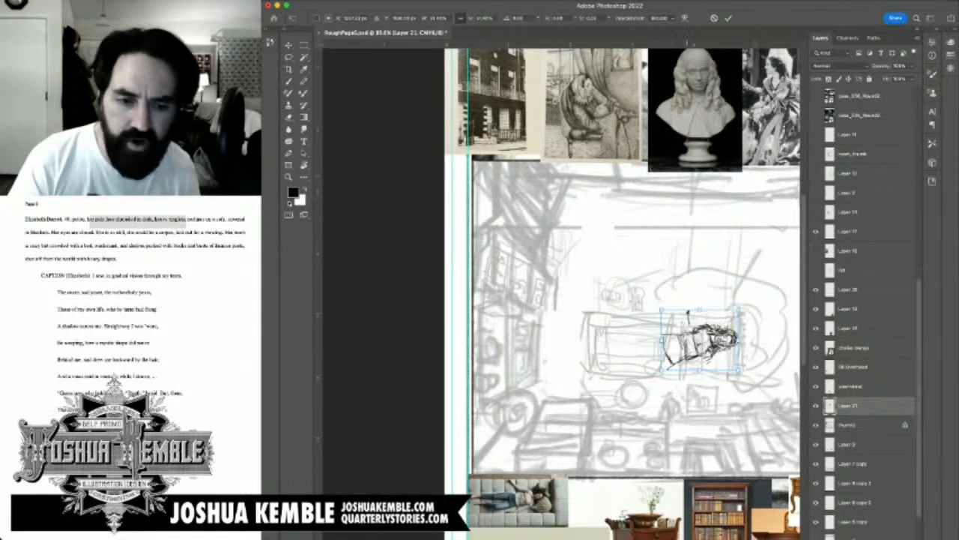
{"action": "left_click_drag", "start_coordinate": [751, 301], "coordinate": [757, 313]}
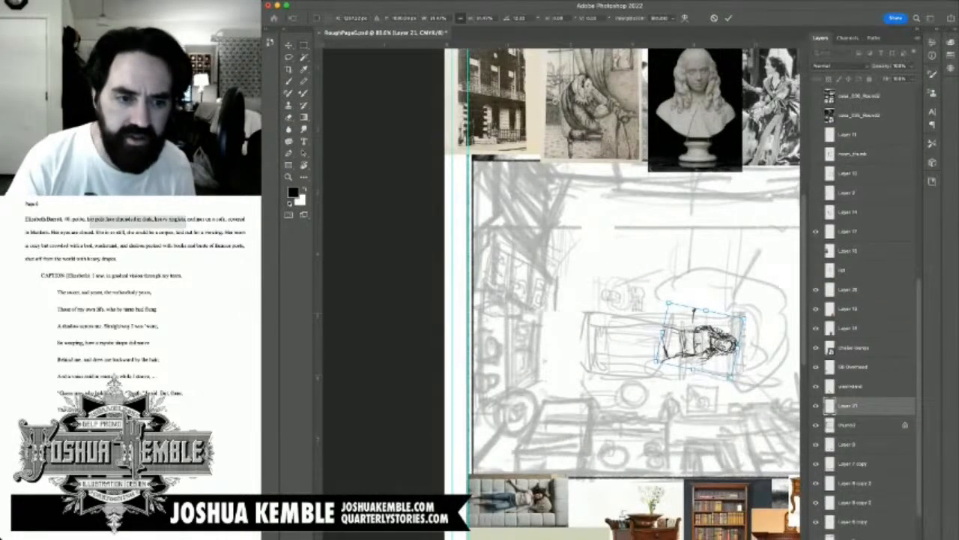
{"action": "key", "text": "Return"}
Step: Rework the figure's lower sleeve on the sofa, erasing the excess strokes and redrawing a shorter sleeve edge
{"action": "scroll", "coordinate": [690, 316], "scroll_direction": "up", "scroll_amount": 4}
{"action": "mouse_move", "coordinate": [689, 316]}
{"action": "left_mouse_down"}
{"action": "mouse_move", "coordinate": [620, 157]}
{"action": "mouse_move", "coordinate": [641, 151]}
{"action": "left_mouse_up"}
{"action": "key", "text": "b"}
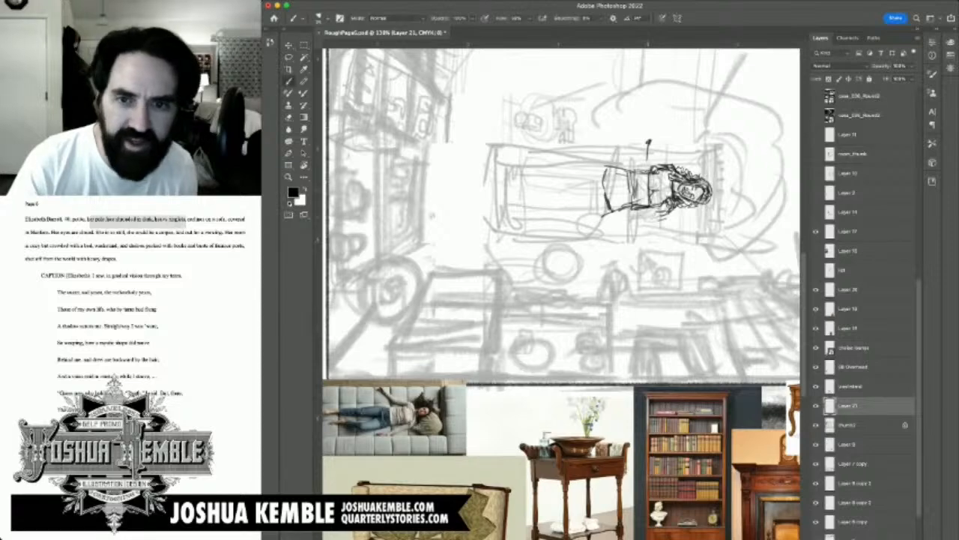
{"action": "left_click_drag", "start_coordinate": [668, 218], "coordinate": [646, 220]}
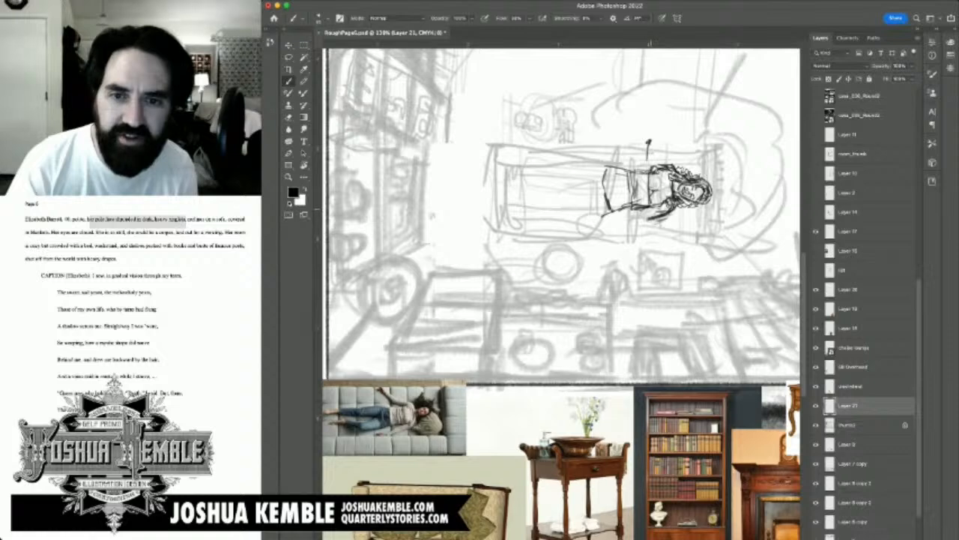
{"action": "mouse_move", "coordinate": [649, 209]}
{"action": "left_mouse_down"}
{"action": "mouse_move", "coordinate": [672, 208]}
{"action": "mouse_move", "coordinate": [651, 217]}
{"action": "left_mouse_up"}
{"action": "key", "text": "w"}
{"action": "key", "text": "e"}
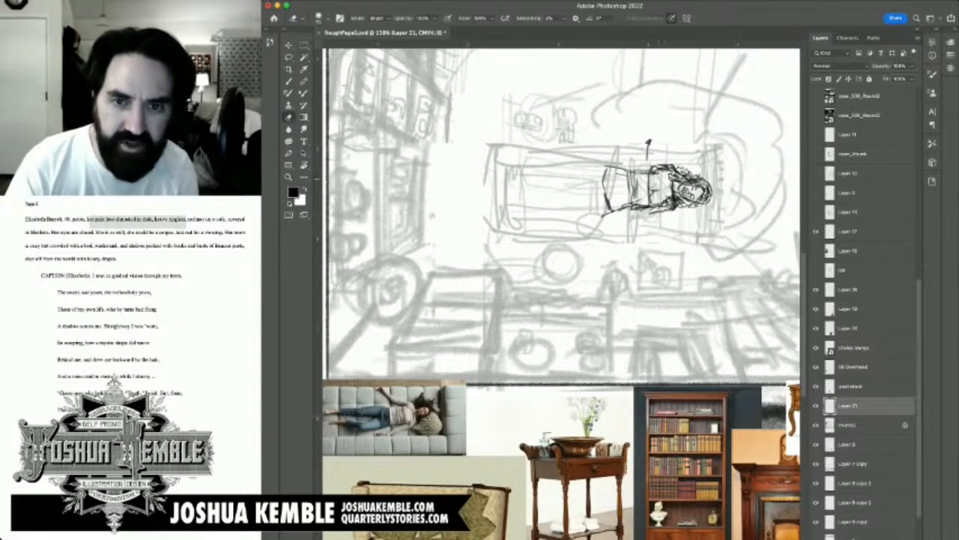
{"action": "key", "text": "b"}
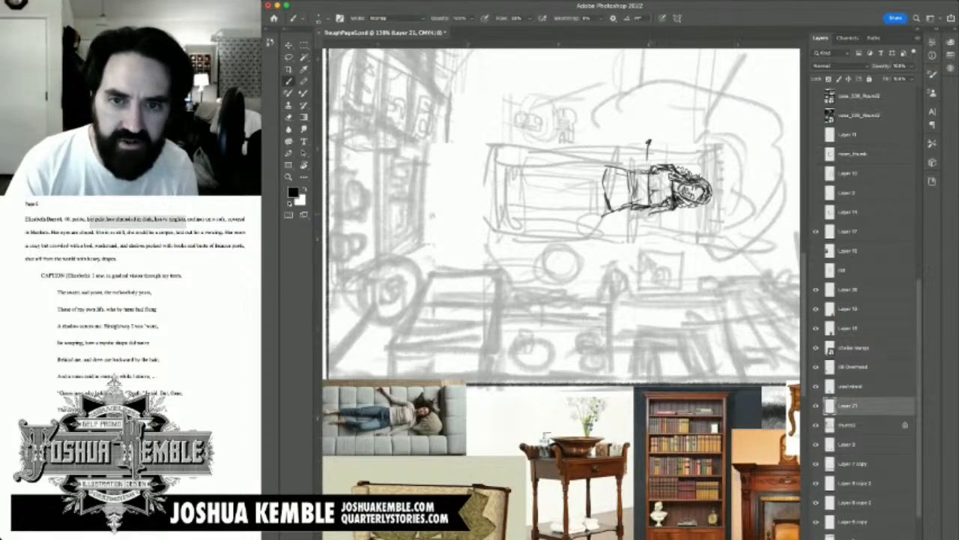
{"action": "left_click_drag", "start_coordinate": [655, 212], "coordinate": [645, 215]}
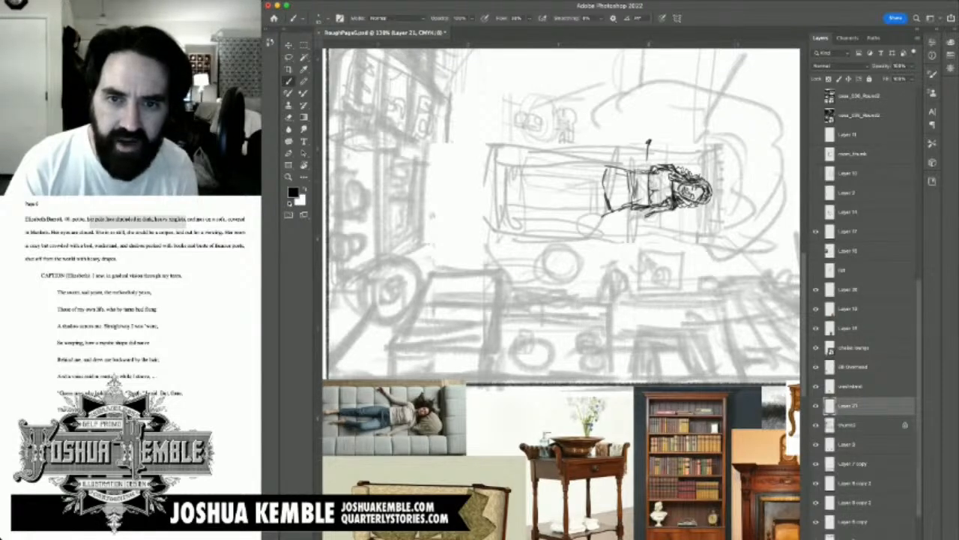
Step: Darken the bodice's waist edge and sketch the upper arm reaching diagonally beyond the sofa with an open hand
{"action": "mouse_move", "coordinate": [649, 174]}
{"action": "left_mouse_down"}
{"action": "mouse_move", "coordinate": [650, 187]}
{"action": "mouse_move", "coordinate": [659, 169]}
{"action": "mouse_move", "coordinate": [662, 178]}
{"action": "left_mouse_up"}
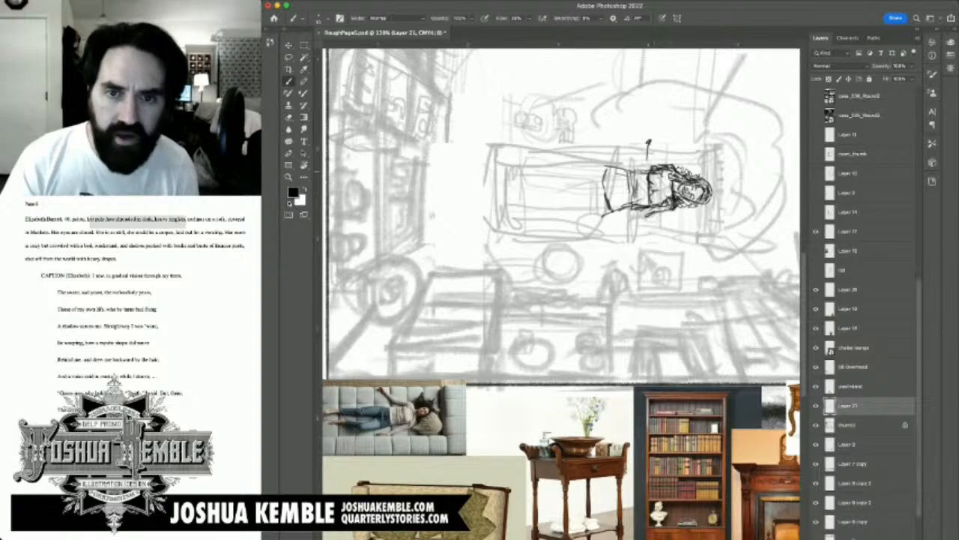
{"action": "left_click_drag", "start_coordinate": [640, 155], "coordinate": [670, 166]}
{"action": "mouse_move", "coordinate": [637, 158]}
{"action": "left_mouse_down"}
{"action": "mouse_move", "coordinate": [664, 163]}
{"action": "mouse_move", "coordinate": [643, 165]}
{"action": "mouse_move", "coordinate": [652, 169]}
{"action": "mouse_move", "coordinate": [607, 129]}
{"action": "left_mouse_up"}
{"action": "mouse_move", "coordinate": [613, 134]}
{"action": "left_mouse_down"}
{"action": "mouse_move", "coordinate": [607, 140]}
{"action": "mouse_move", "coordinate": [633, 159]}
{"action": "left_mouse_up"}
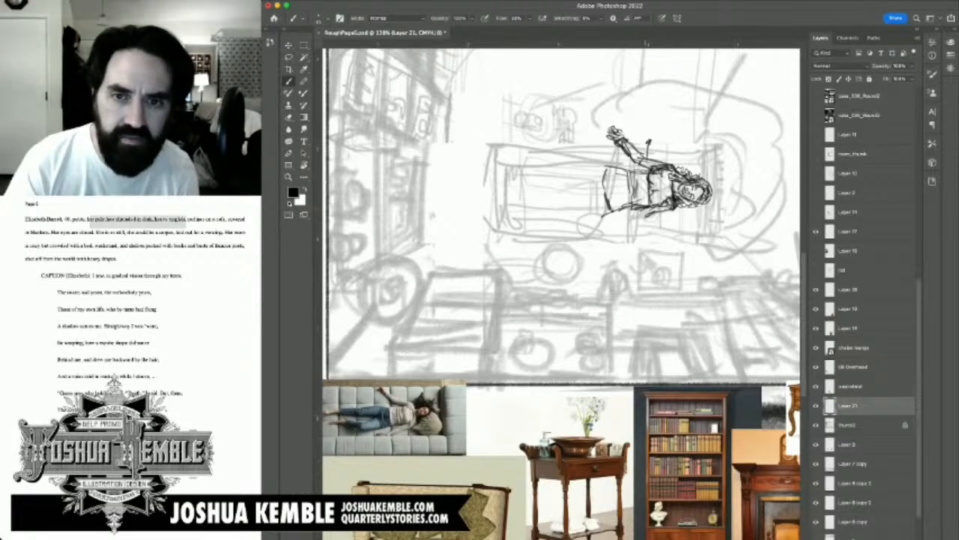
Step: Sketch the lower arm lying beside the waist with its forearm and hand, and erase the overlapping skirt lines
{"action": "left_click_drag", "start_coordinate": [667, 211], "coordinate": [641, 218]}
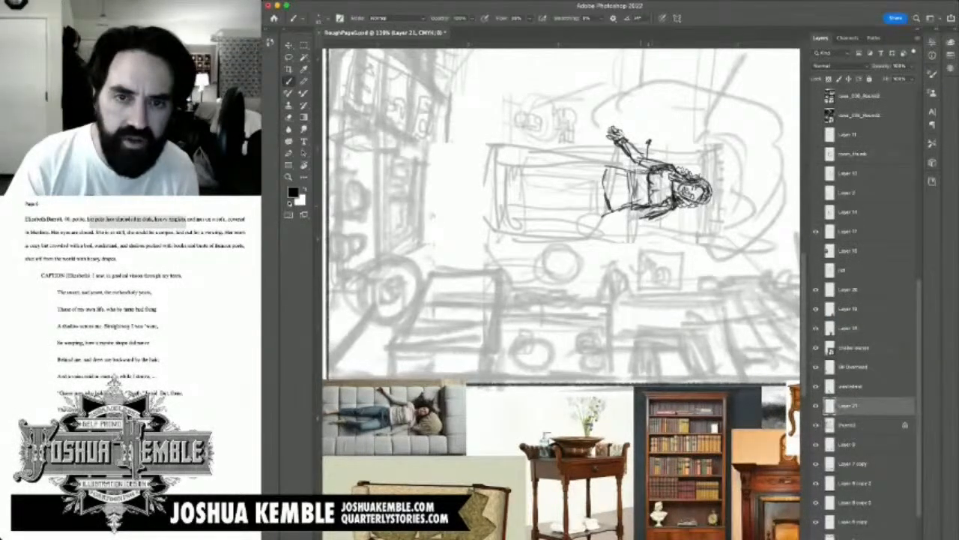
{"action": "mouse_move", "coordinate": [648, 206]}
{"action": "left_mouse_down"}
{"action": "mouse_move", "coordinate": [629, 218]}
{"action": "mouse_move", "coordinate": [627, 200]}
{"action": "left_mouse_up"}
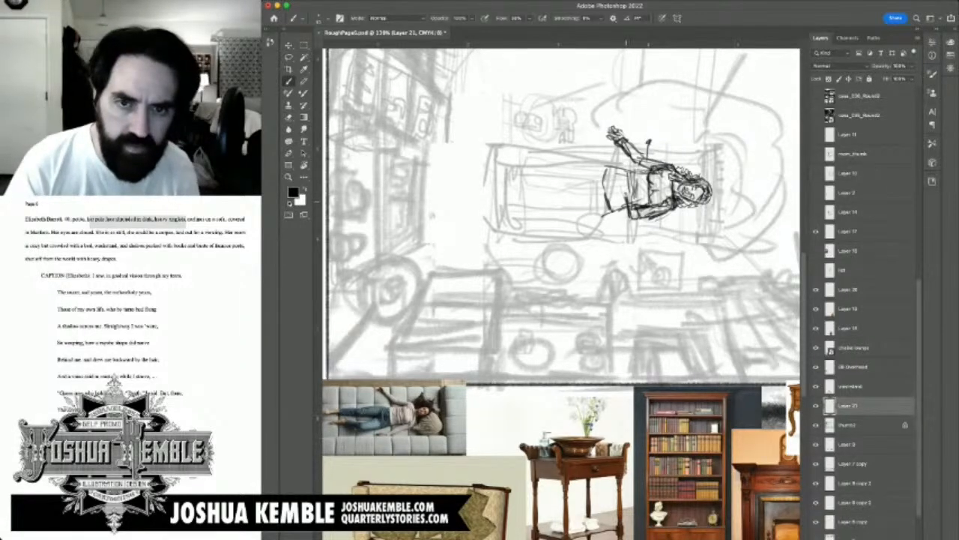
{"action": "key", "text": "e"}
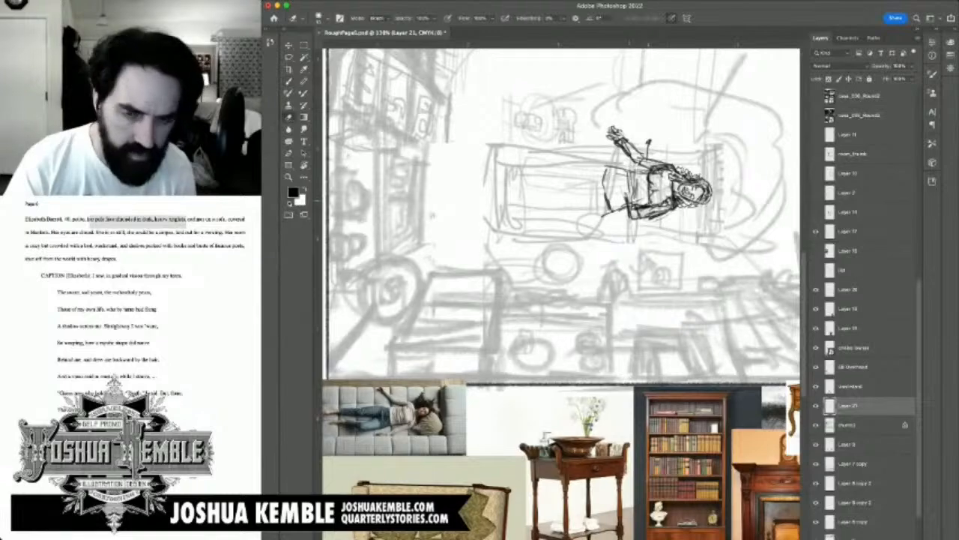
{"action": "left_click_drag", "start_coordinate": [628, 190], "coordinate": [629, 209]}
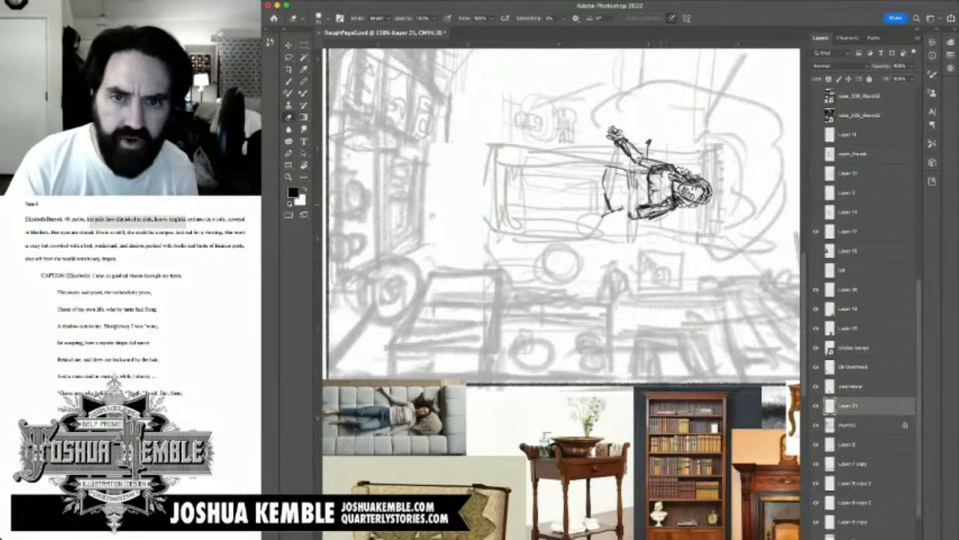
{"action": "key", "text": "b"}
Step: Touch up the woman's facial features and hair edge, and darken the strokes around her waist and forearm
{"action": "scroll", "coordinate": [698, 202], "scroll_direction": "down", "scroll_amount": 1}
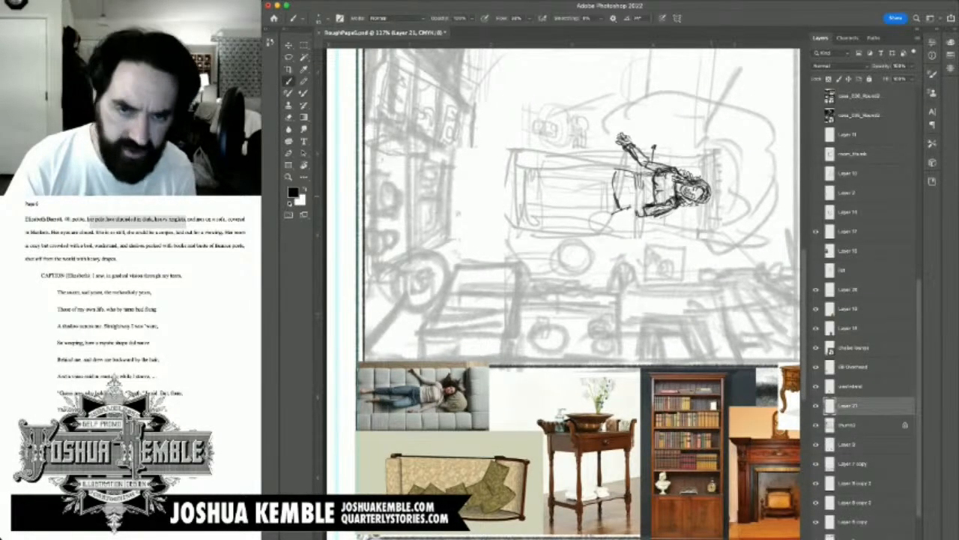
{"action": "scroll", "coordinate": [742, 195], "scroll_direction": "up", "scroll_amount": 5}
{"action": "key", "text": "e"}
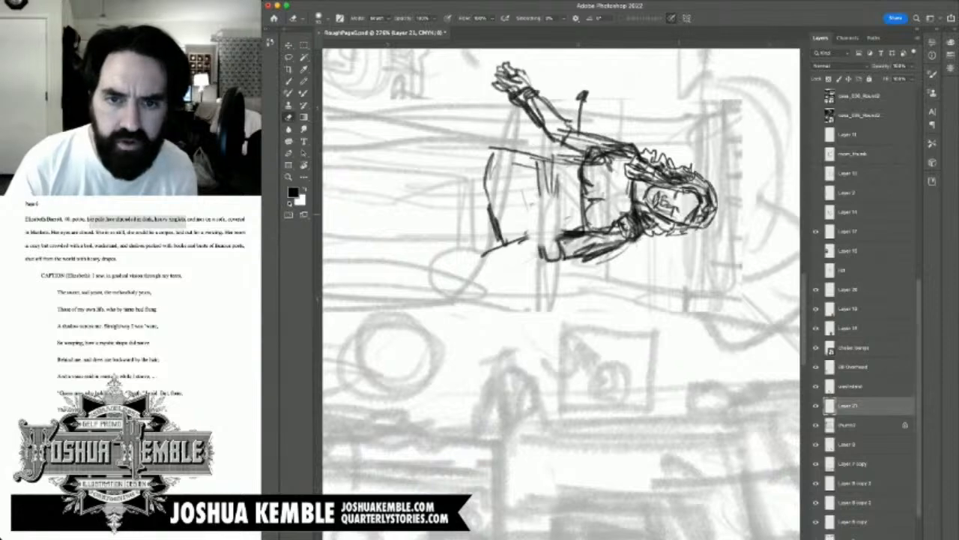
{"action": "mouse_move", "coordinate": [677, 219]}
{"action": "left_mouse_down"}
{"action": "mouse_move", "coordinate": [680, 202]}
{"action": "mouse_move", "coordinate": [678, 218]}
{"action": "left_mouse_up"}
{"action": "key", "text": "b"}
{"action": "left_click_drag", "start_coordinate": [678, 209], "coordinate": [679, 215]}
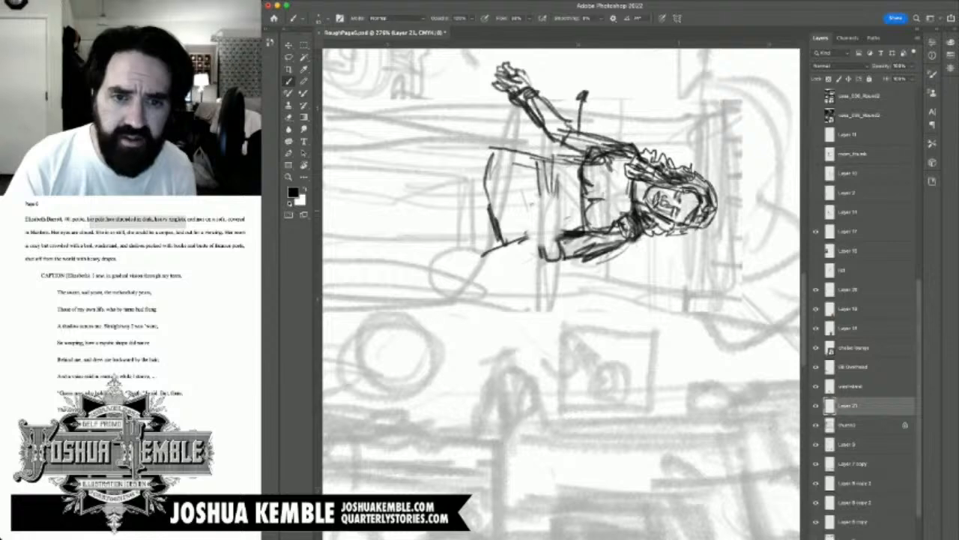
{"action": "left_click_drag", "start_coordinate": [644, 225], "coordinate": [714, 222]}
{"action": "key", "text": "super+minus"}
{"action": "key", "text": "super+minus"}
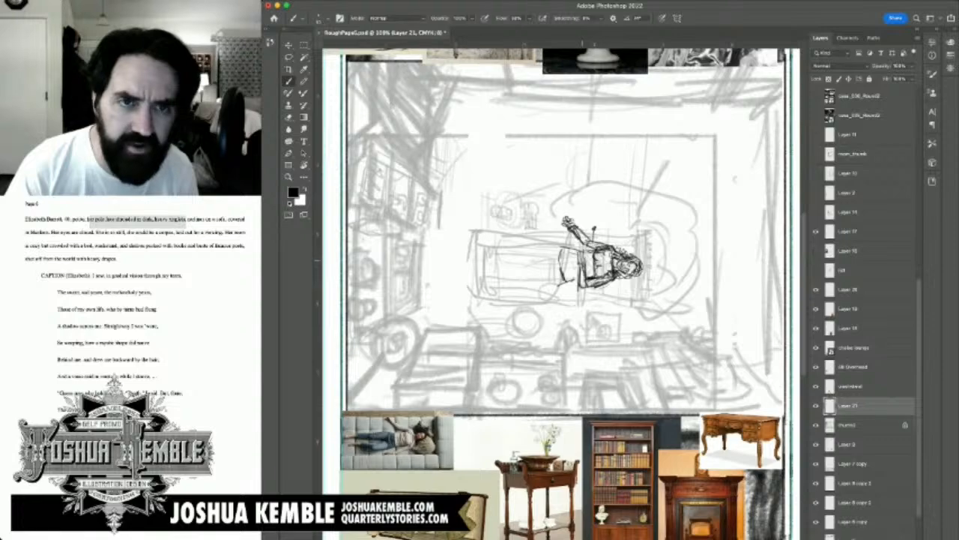
{"action": "scroll", "coordinate": [562, 292], "scroll_direction": "up", "scroll_amount": 5}
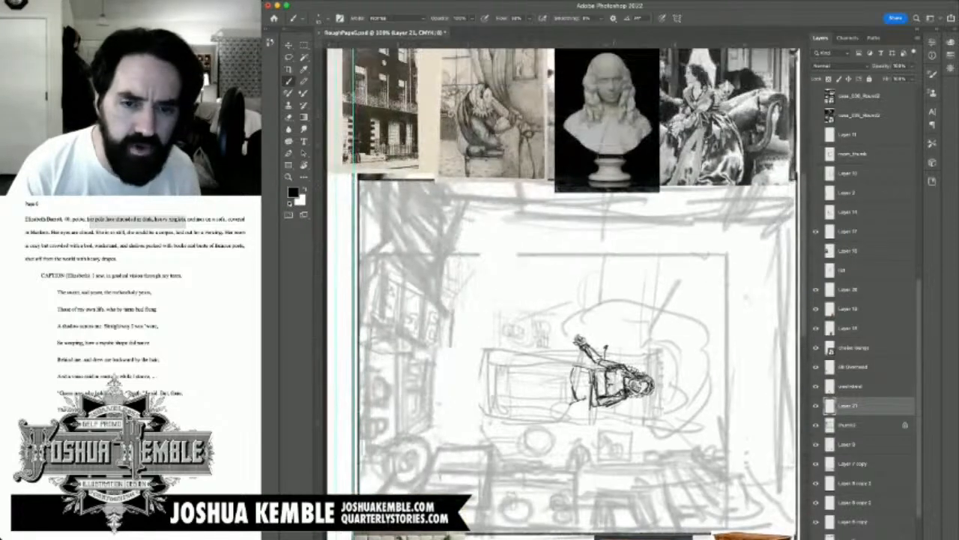
{"action": "scroll", "coordinate": [562, 292], "scroll_direction": "up", "scroll_amount": 3}
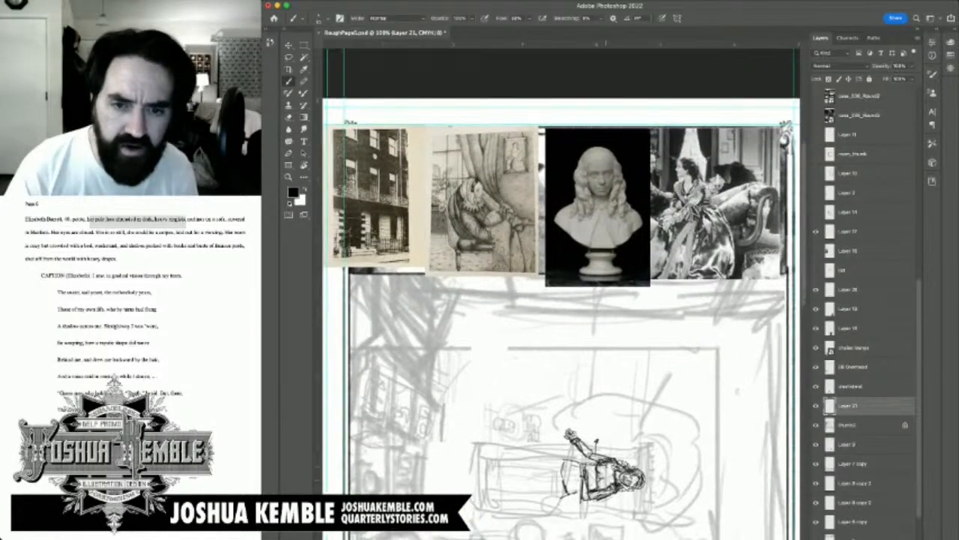
{"action": "scroll", "coordinate": [562, 292], "scroll_direction": "down", "scroll_amount": 6}
{"action": "scroll", "coordinate": [606, 332], "scroll_direction": "up", "scroll_amount": 5}
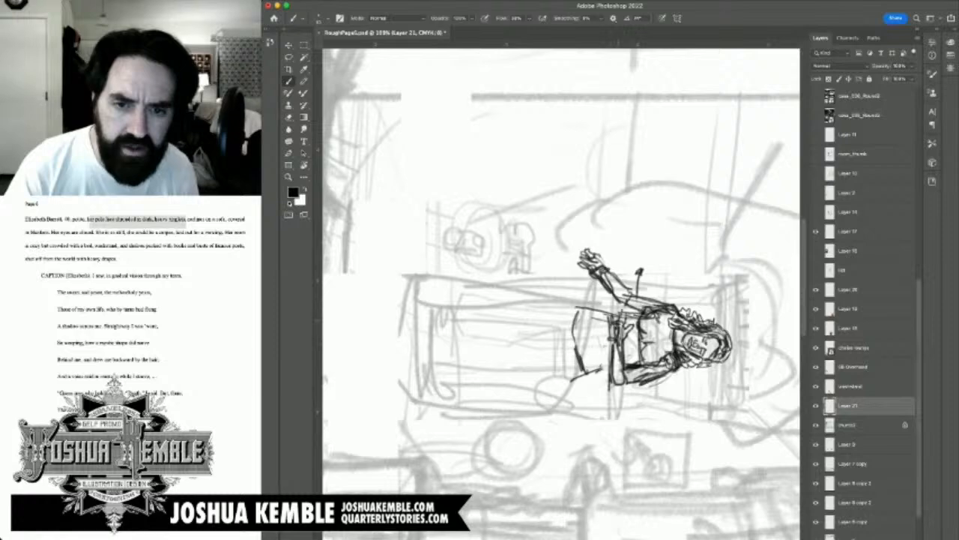
Step: Sketch the woman's upper leg stretched straight along the sofa, ending in a foot at its far end
{"action": "mouse_move", "coordinate": [622, 322]}
{"action": "left_mouse_down"}
{"action": "mouse_move", "coordinate": [623, 310]}
{"action": "mouse_move", "coordinate": [612, 323]}
{"action": "left_mouse_up"}
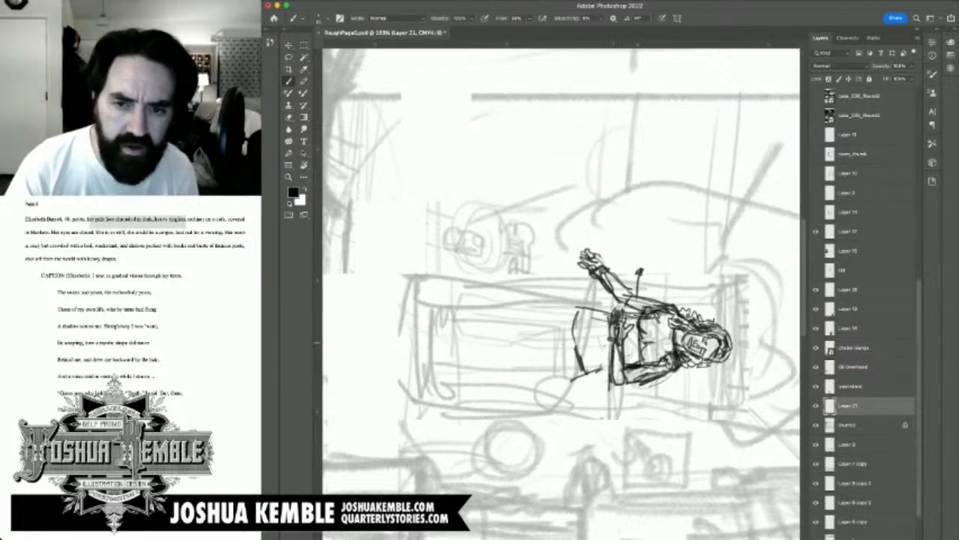
{"action": "mouse_move", "coordinate": [620, 391]}
{"action": "left_mouse_down"}
{"action": "mouse_move", "coordinate": [661, 357]}
{"action": "mouse_move", "coordinate": [654, 325]}
{"action": "left_mouse_up"}
{"action": "mouse_move", "coordinate": [401, 459]}
{"action": "left_mouse_down"}
{"action": "mouse_move", "coordinate": [705, 122]}
{"action": "mouse_move", "coordinate": [562, 221]}
{"action": "mouse_move", "coordinate": [477, 349]}
{"action": "mouse_move", "coordinate": [428, 383]}
{"action": "left_mouse_up"}
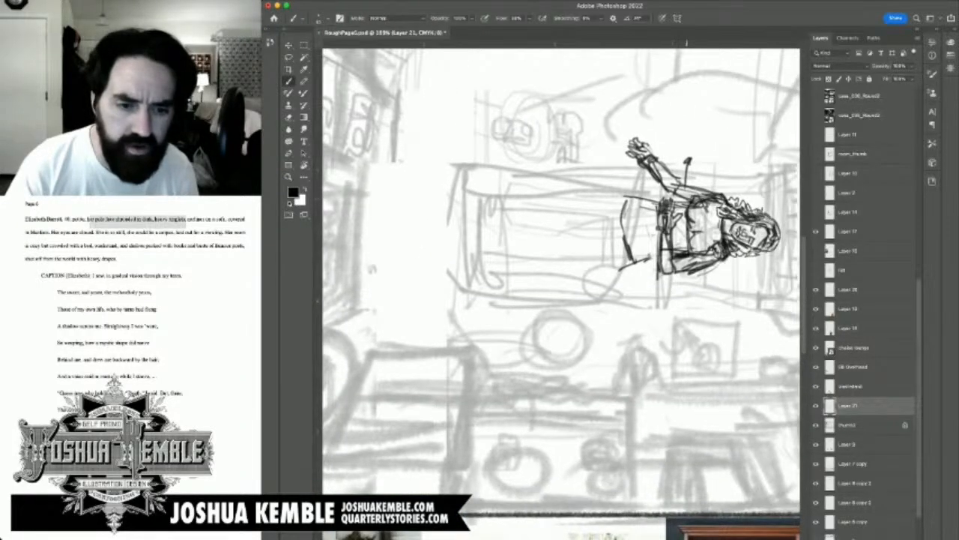
{"action": "left_click_drag", "start_coordinate": [512, 260], "coordinate": [600, 168]}
{"action": "key", "text": "super+minus"}
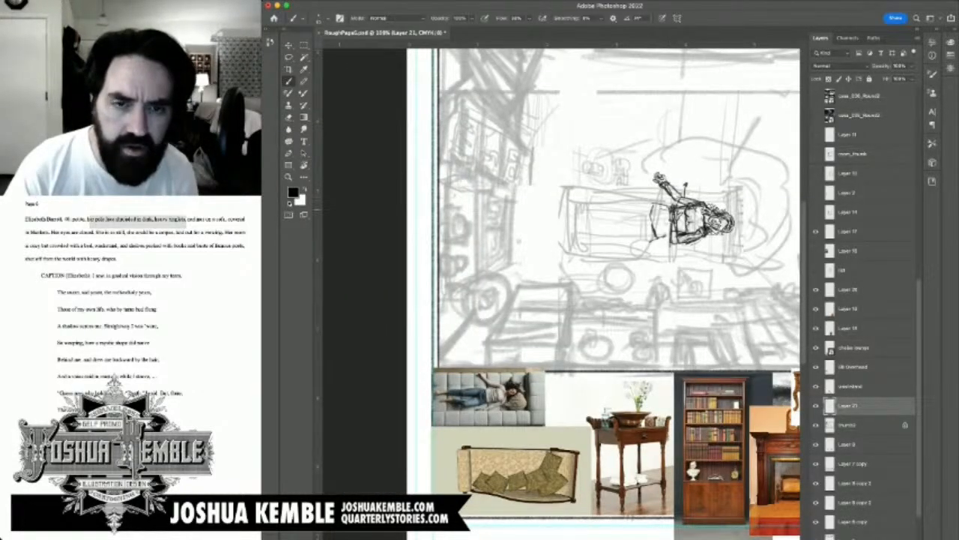
{"action": "scroll", "coordinate": [603, 285], "scroll_direction": "up", "scroll_amount": 5}
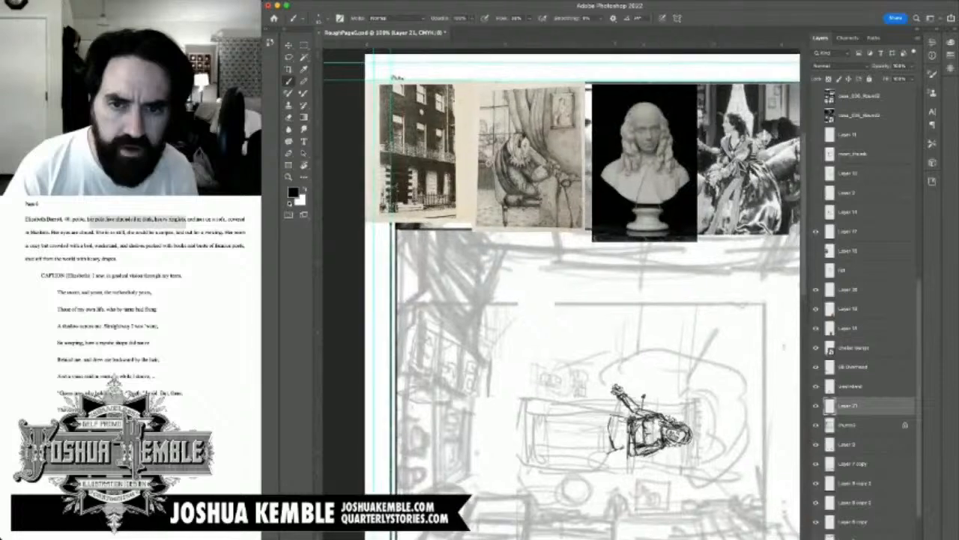
{"action": "scroll", "coordinate": [603, 285], "scroll_direction": "down", "scroll_amount": 6}
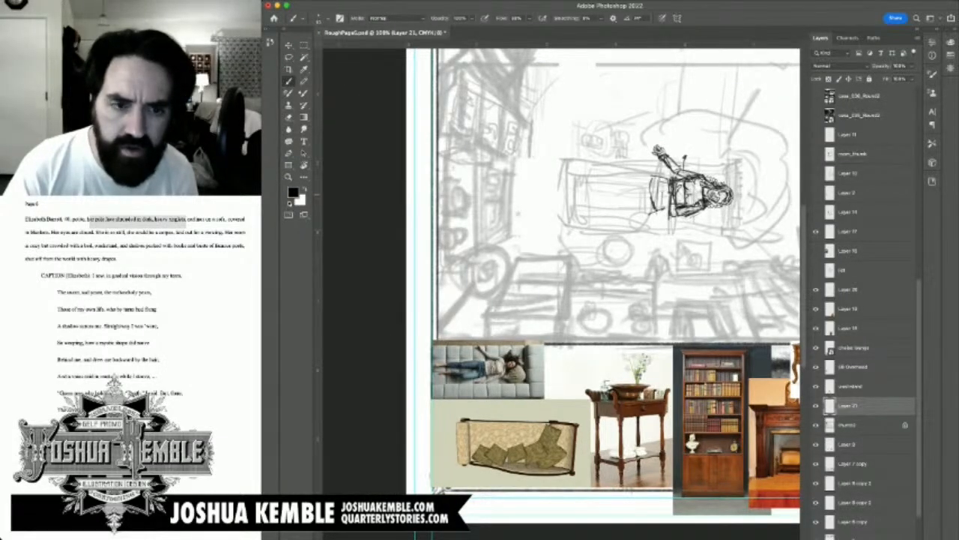
{"action": "mouse_move", "coordinate": [614, 179]}
{"action": "left_mouse_down"}
{"action": "mouse_move", "coordinate": [655, 175]}
{"action": "mouse_move", "coordinate": [581, 182]}
{"action": "mouse_move", "coordinate": [659, 192]}
{"action": "mouse_move", "coordinate": [583, 184]}
{"action": "left_mouse_up"}
{"action": "mouse_move", "coordinate": [583, 185]}
{"action": "left_mouse_down"}
{"action": "mouse_move", "coordinate": [608, 187]}
{"action": "mouse_move", "coordinate": [564, 188]}
{"action": "mouse_move", "coordinate": [587, 190]}
{"action": "left_mouse_up"}
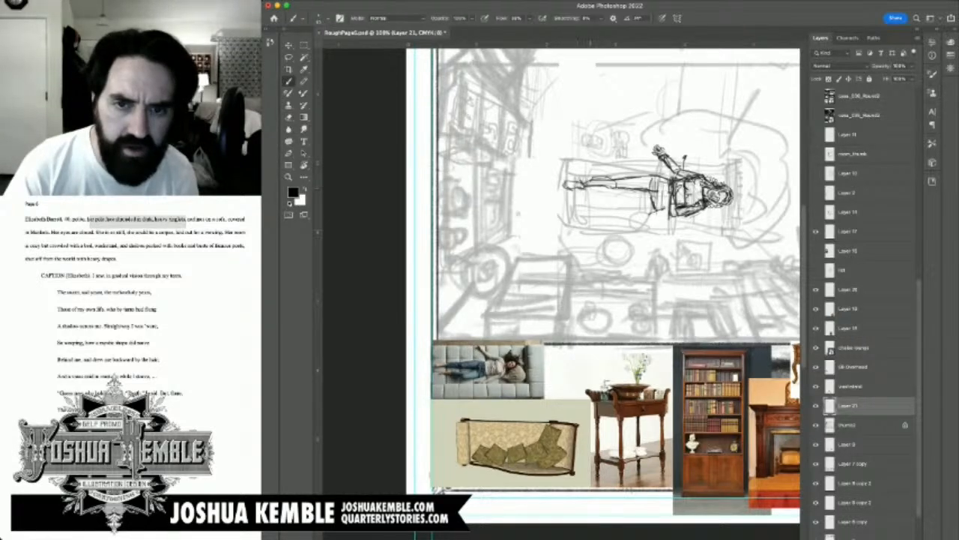
Step: Sketch the woman's lower leg with a slightly bent knee, calf and foot beside the straight leg
{"action": "mouse_move", "coordinate": [629, 212]}
{"action": "left_mouse_down"}
{"action": "mouse_move", "coordinate": [655, 207]}
{"action": "mouse_move", "coordinate": [654, 193]}
{"action": "mouse_move", "coordinate": [617, 219]}
{"action": "mouse_move", "coordinate": [657, 207]}
{"action": "mouse_move", "coordinate": [591, 200]}
{"action": "mouse_move", "coordinate": [624, 218]}
{"action": "mouse_move", "coordinate": [676, 203]}
{"action": "left_mouse_up"}
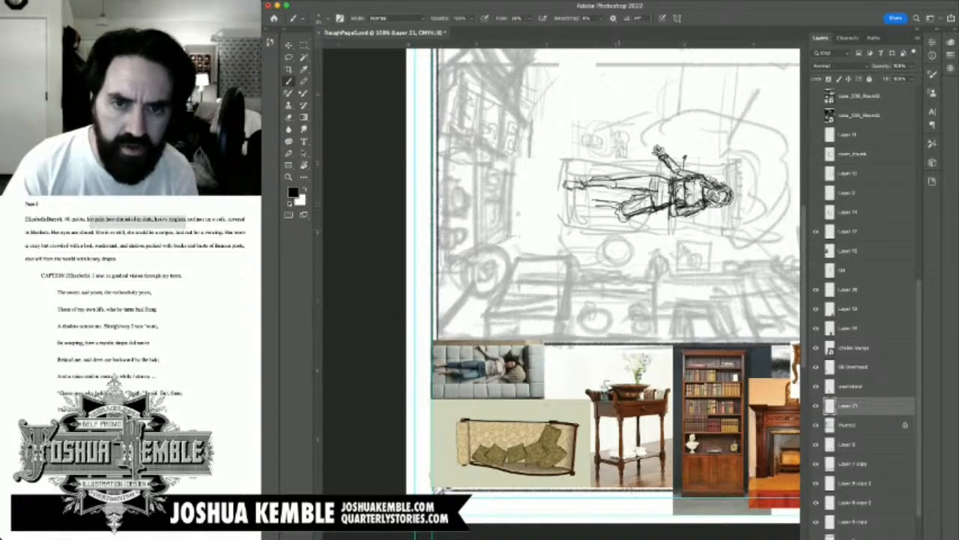
{"action": "mouse_move", "coordinate": [620, 202]}
{"action": "left_mouse_down"}
{"action": "mouse_move", "coordinate": [607, 204]}
{"action": "mouse_move", "coordinate": [622, 218]}
{"action": "mouse_move", "coordinate": [577, 206]}
{"action": "mouse_move", "coordinate": [597, 205]}
{"action": "mouse_move", "coordinate": [637, 419]}
{"action": "mouse_move", "coordinate": [596, 299]}
{"action": "left_mouse_up"}
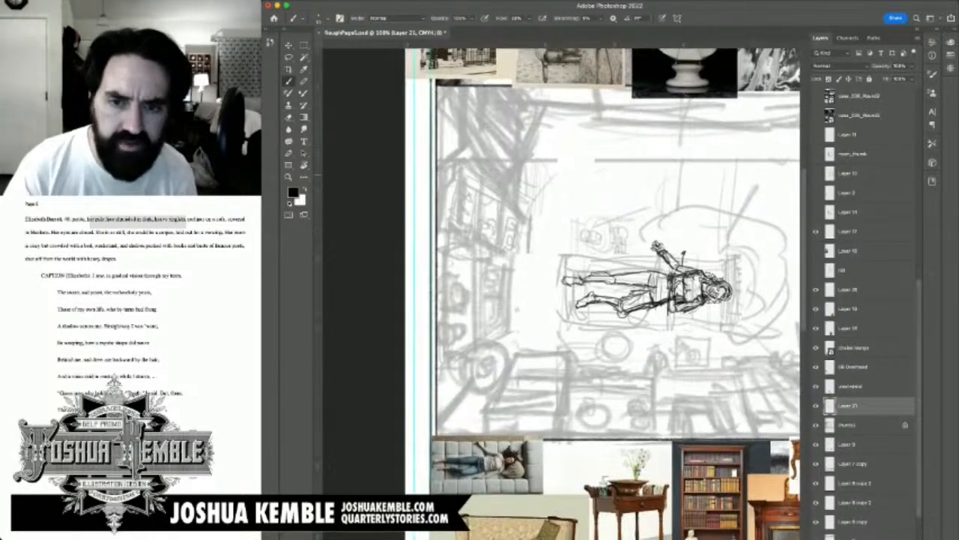
{"action": "scroll", "coordinate": [696, 254], "scroll_direction": "up", "scroll_amount": 1}
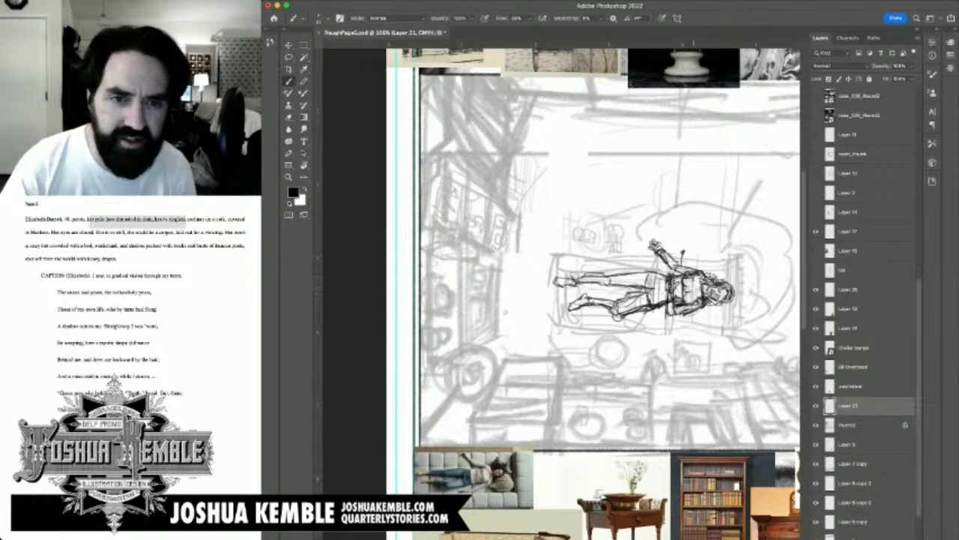
Step: Add a small curved mark near the room's upper wall and draw a fuller sleeve around the woman's upper arm
{"action": "left_click_drag", "start_coordinate": [683, 252], "coordinate": [616, 356]}
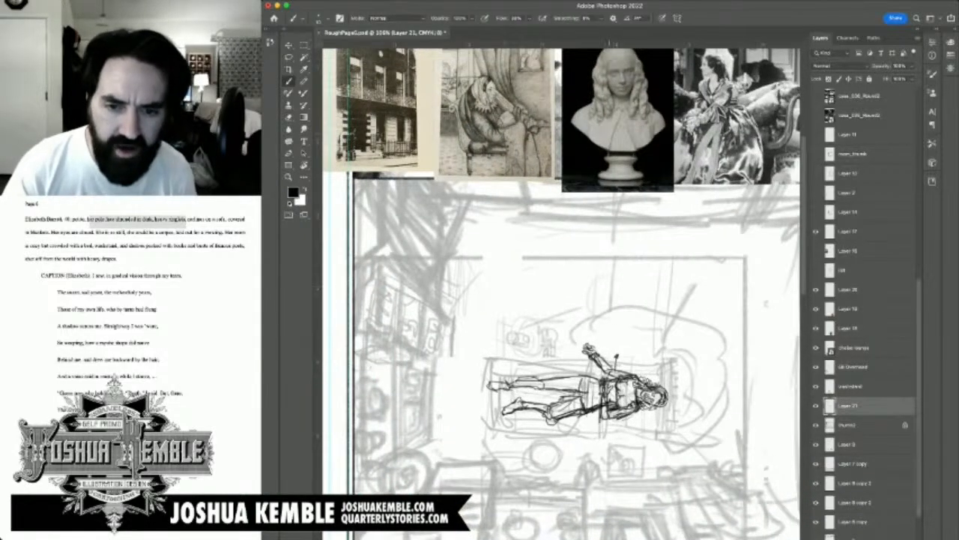
{"action": "mouse_move", "coordinate": [530, 206]}
{"action": "left_mouse_down"}
{"action": "mouse_move", "coordinate": [533, 251]}
{"action": "mouse_move", "coordinate": [532, 204]}
{"action": "left_mouse_up"}
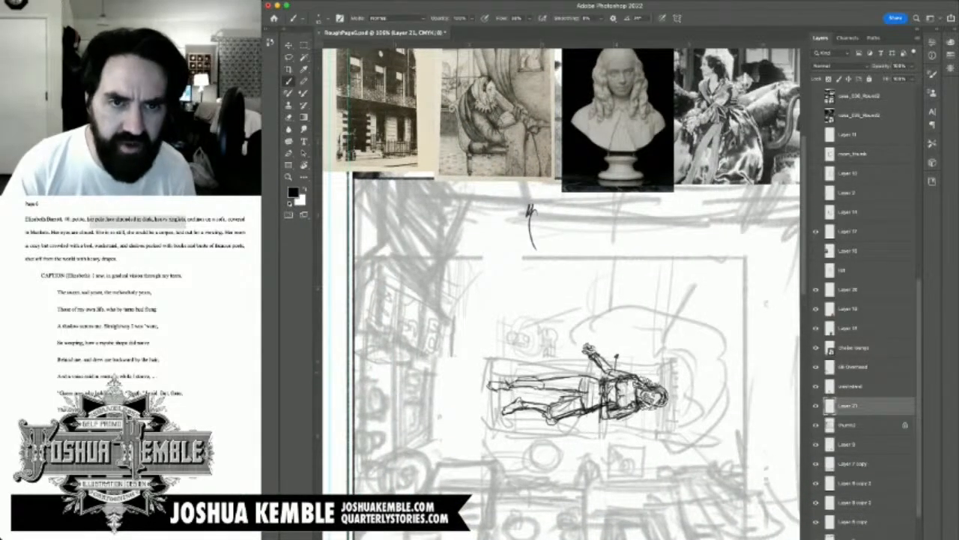
{"action": "scroll", "coordinate": [627, 374], "scroll_direction": "up", "scroll_amount": 2}
{"action": "left_click_drag", "start_coordinate": [627, 374], "coordinate": [622, 423]}
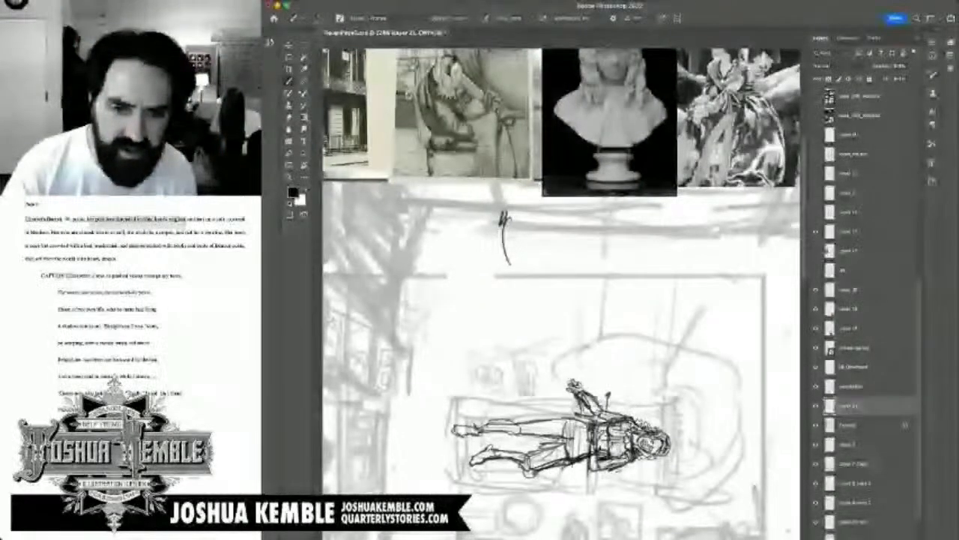
{"action": "mouse_move", "coordinate": [577, 411]}
{"action": "left_mouse_down"}
{"action": "mouse_move", "coordinate": [601, 411]}
{"action": "mouse_move", "coordinate": [589, 400]}
{"action": "left_mouse_up"}
{"action": "left_click_drag", "start_coordinate": [592, 398], "coordinate": [610, 414]}
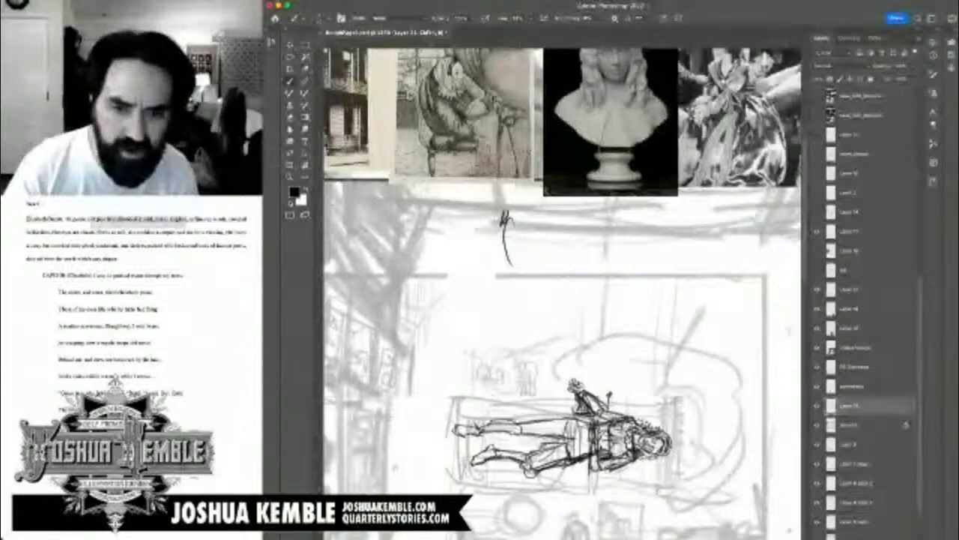
{"action": "left_click_drag", "start_coordinate": [592, 409], "coordinate": [624, 335]}
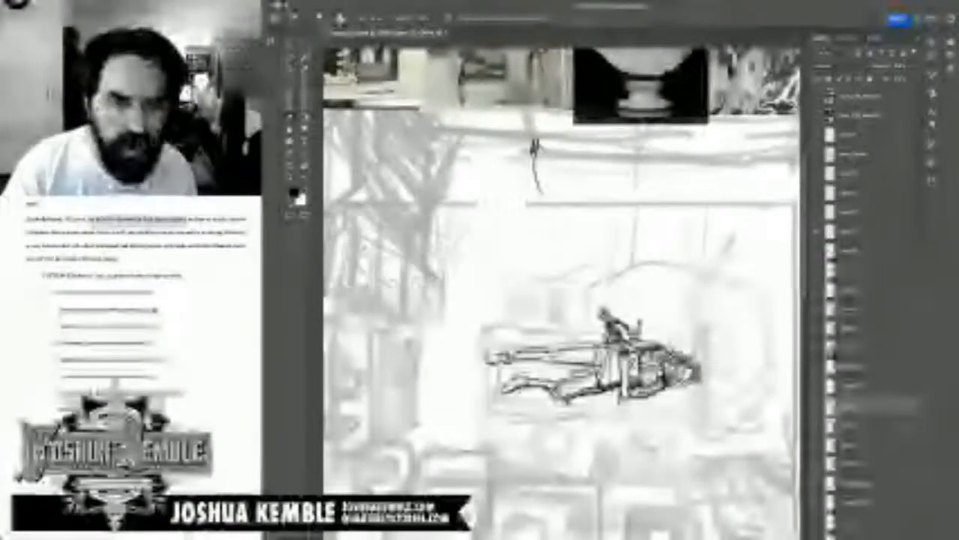
{"action": "key", "text": "b"}
{"action": "left_click_drag", "start_coordinate": [599, 312], "coordinate": [594, 382]}
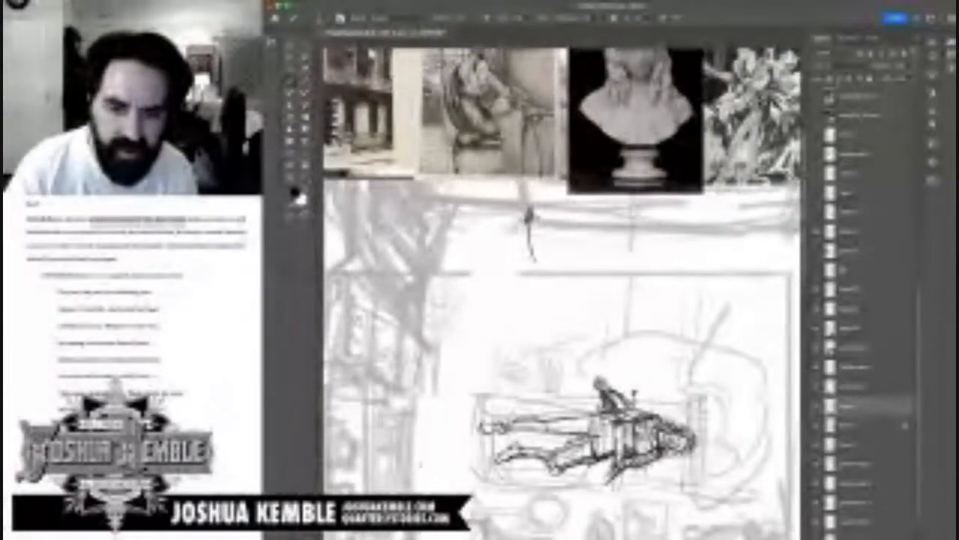
Step: Draw a dark flared sleeve on the woman's lower arm, clean up the bodice strokes and widen the upper arm's sleeve
{"action": "mouse_move", "coordinate": [625, 459]}
{"action": "left_mouse_down"}
{"action": "mouse_move", "coordinate": [611, 483]}
{"action": "mouse_move", "coordinate": [628, 474]}
{"action": "mouse_move", "coordinate": [624, 481]}
{"action": "left_mouse_up"}
{"action": "mouse_move", "coordinate": [631, 474]}
{"action": "left_mouse_down"}
{"action": "mouse_move", "coordinate": [604, 488]}
{"action": "mouse_move", "coordinate": [630, 478]}
{"action": "mouse_move", "coordinate": [606, 488]}
{"action": "mouse_move", "coordinate": [608, 473]}
{"action": "left_mouse_up"}
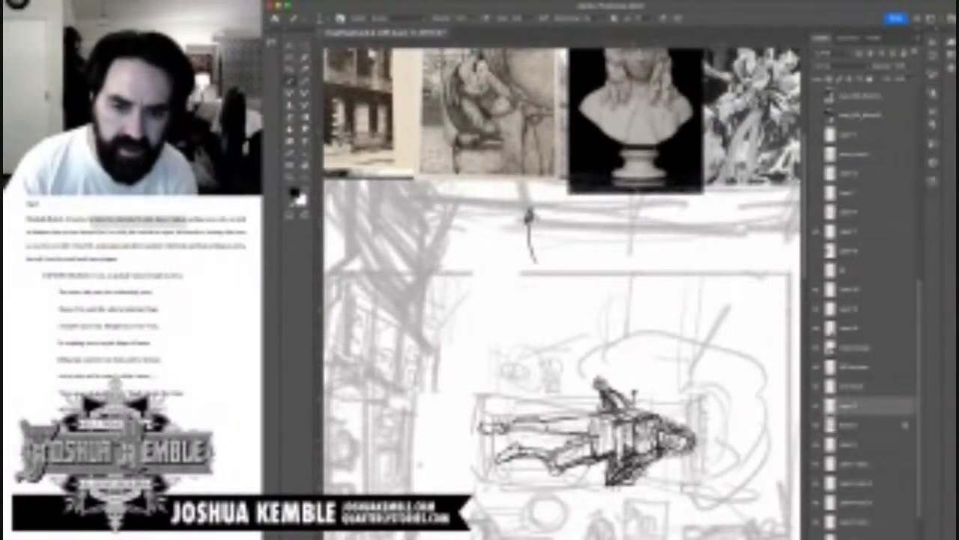
{"action": "key", "text": "e"}
{"action": "left_click_drag", "start_coordinate": [637, 433], "coordinate": [637, 440]}
{"action": "key", "text": "b"}
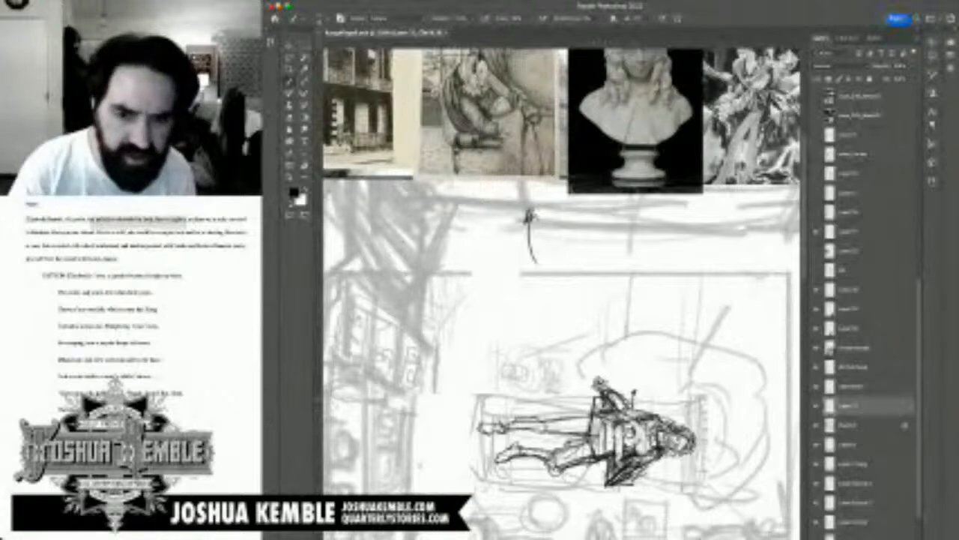
Step: Save the rough page and check the figure against the whole room sketch and the reference photos
{"action": "key", "text": "super+minus"}
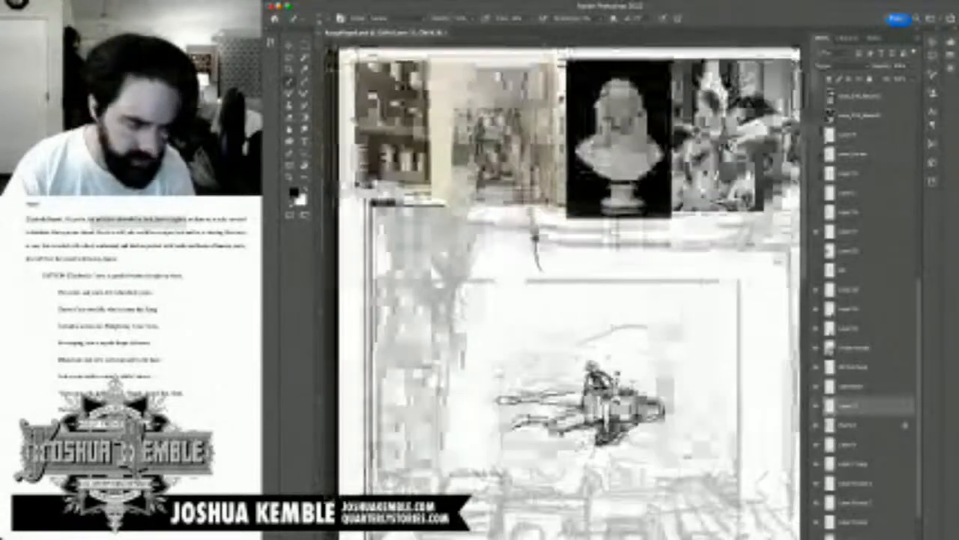
{"action": "scroll", "coordinate": [566, 294], "scroll_direction": "down", "scroll_amount": 5}
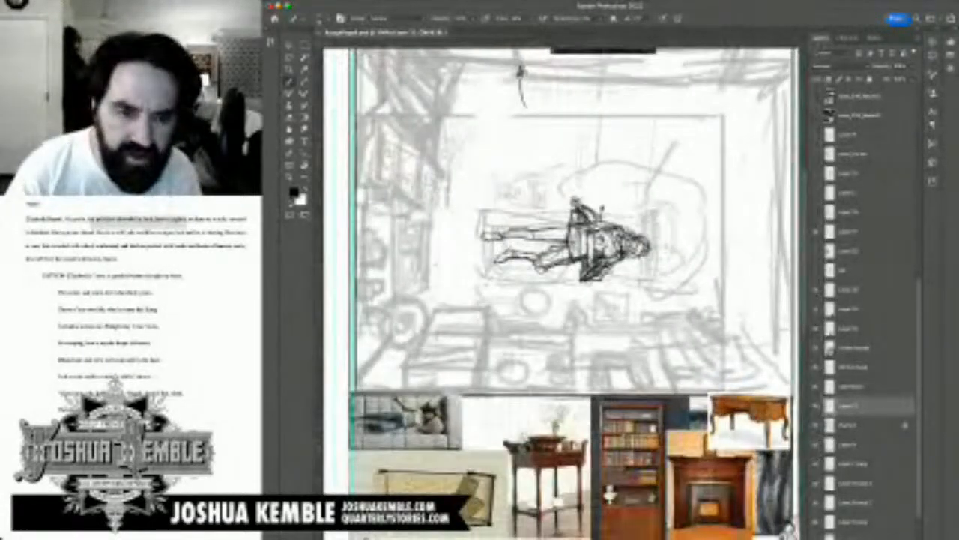
{"action": "key", "text": "super+s"}
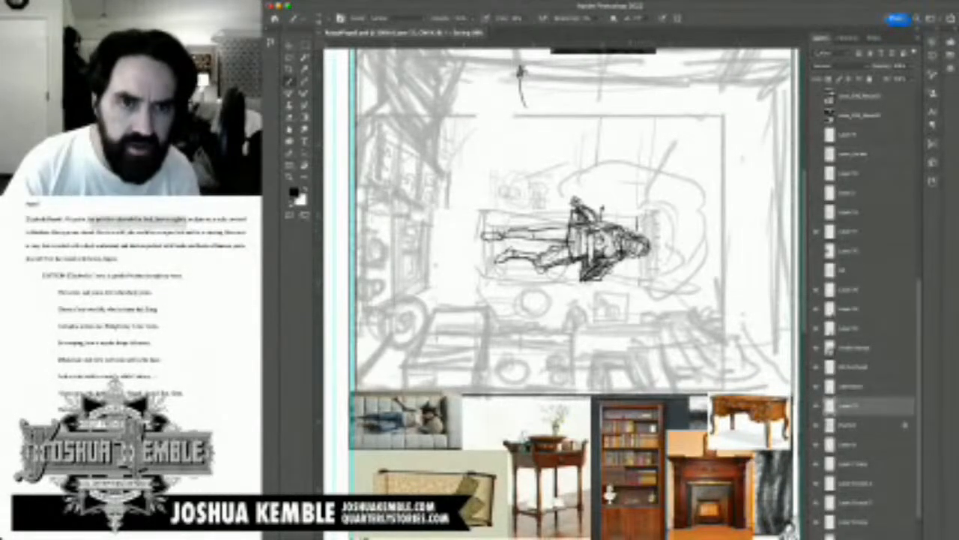
{"action": "scroll", "coordinate": [562, 292], "scroll_direction": "up", "scroll_amount": 5}
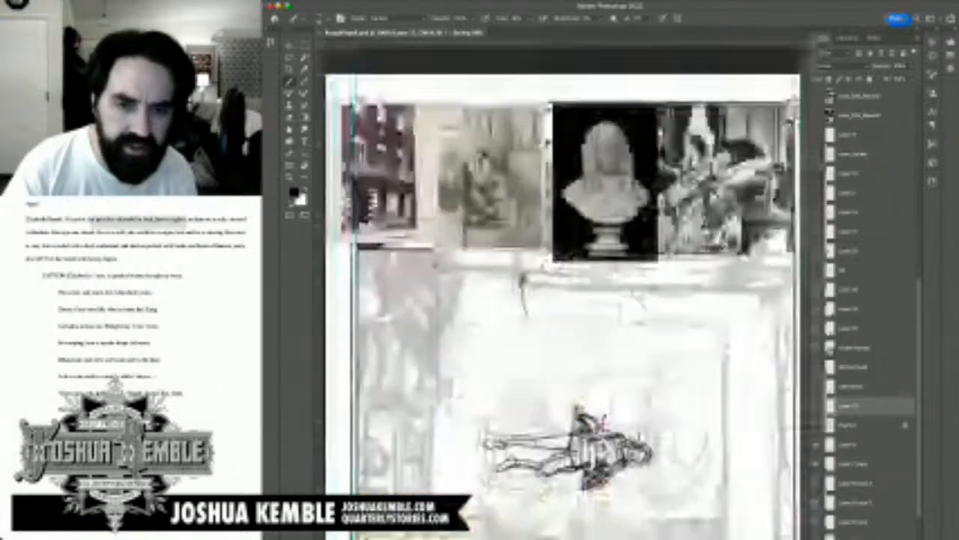
{"action": "scroll", "coordinate": [562, 292], "scroll_direction": "down", "scroll_amount": 5}
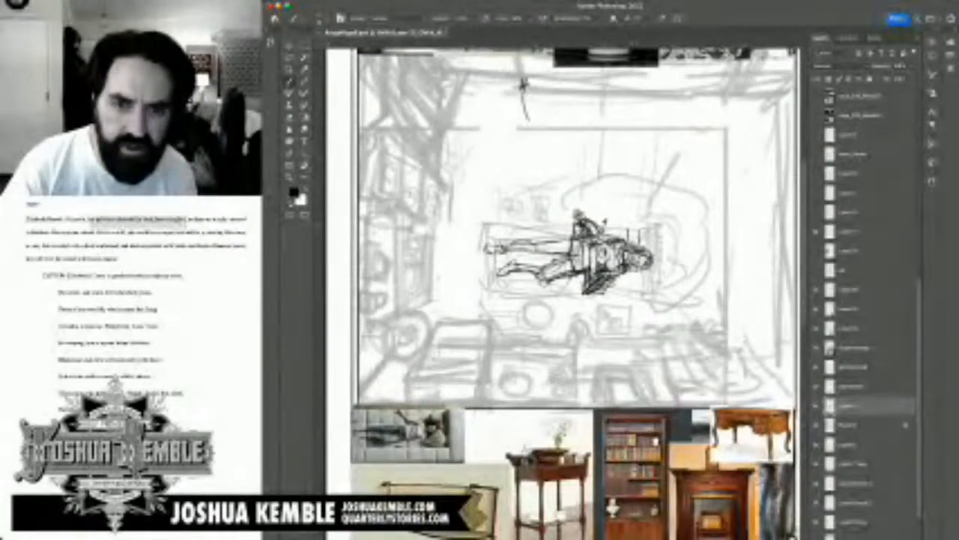
Step: Outline the sofa's headrest end behind the woman's head, with a double outer edge and a rolled upper corner
{"action": "mouse_move", "coordinate": [662, 225]}
{"action": "left_mouse_down"}
{"action": "mouse_move", "coordinate": [663, 292]}
{"action": "mouse_move", "coordinate": [624, 283]}
{"action": "mouse_move", "coordinate": [624, 295]}
{"action": "mouse_move", "coordinate": [670, 296]}
{"action": "left_mouse_up"}
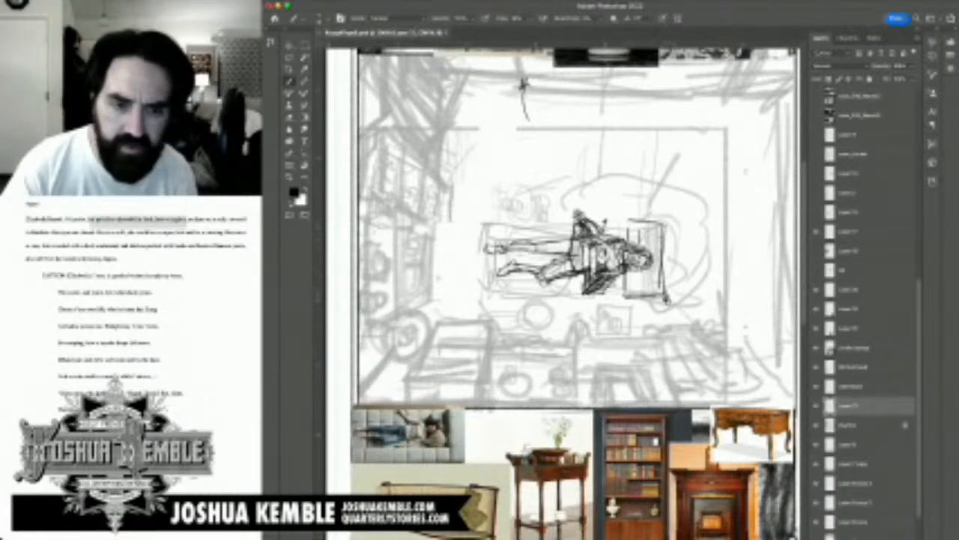
{"action": "mouse_move", "coordinate": [669, 303]}
{"action": "left_mouse_down"}
{"action": "mouse_move", "coordinate": [672, 249]}
{"action": "mouse_move", "coordinate": [667, 288]}
{"action": "left_mouse_up"}
{"action": "left_click_drag", "start_coordinate": [668, 254], "coordinate": [668, 228]}
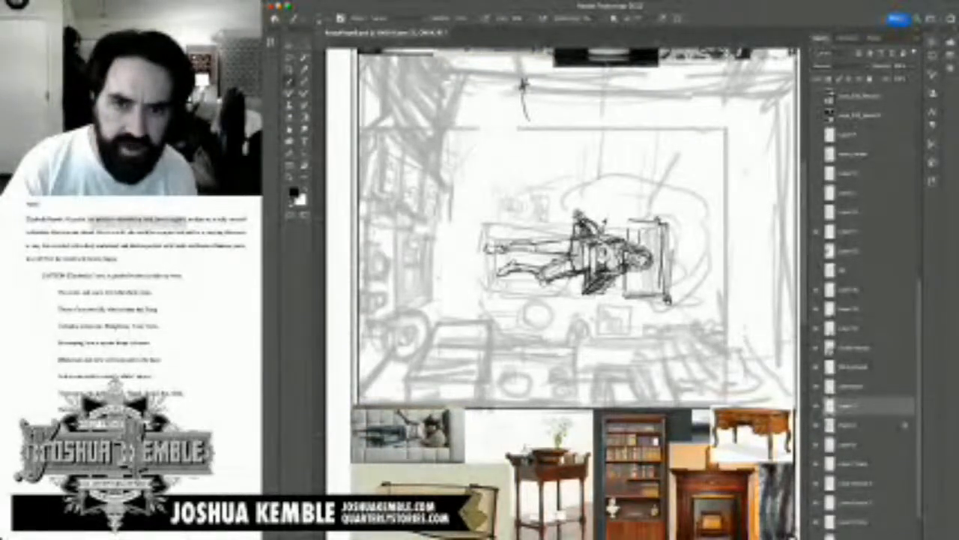
{"action": "mouse_move", "coordinate": [655, 213]}
{"action": "left_mouse_down"}
{"action": "mouse_move", "coordinate": [667, 220]}
{"action": "mouse_move", "coordinate": [633, 212]}
{"action": "mouse_move", "coordinate": [656, 220]}
{"action": "left_mouse_up"}
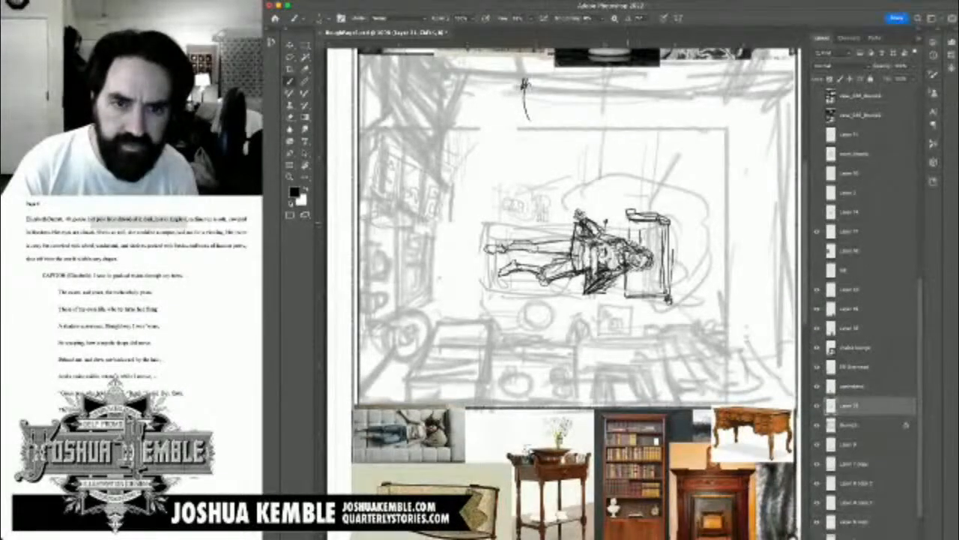
Step: Draw the sofa's long upper edge and outline the rectangular armrest beyond the woman's feet
{"action": "mouse_move", "coordinate": [602, 220]}
{"action": "left_mouse_down"}
{"action": "mouse_move", "coordinate": [639, 218]}
{"action": "mouse_move", "coordinate": [485, 222]}
{"action": "left_mouse_up"}
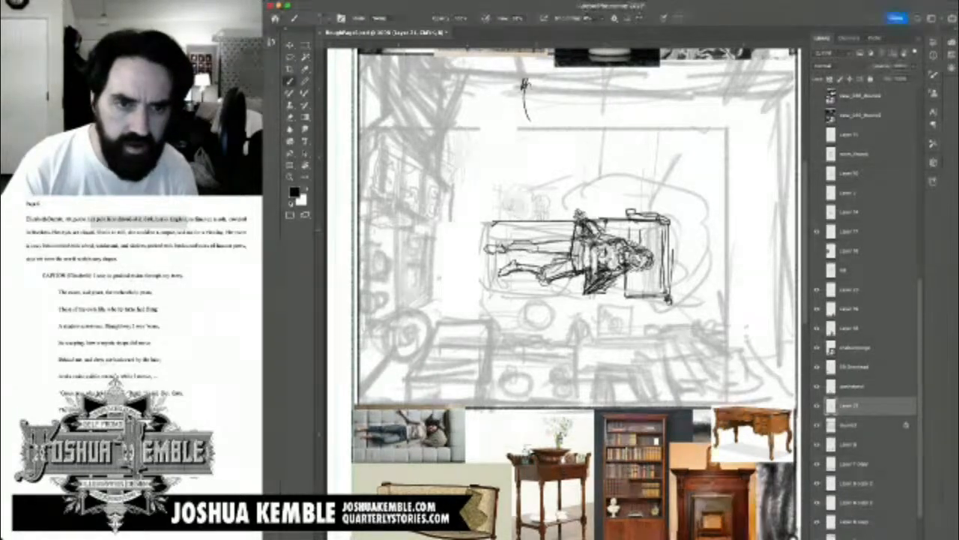
{"action": "mouse_move", "coordinate": [486, 223]}
{"action": "left_mouse_down"}
{"action": "mouse_move", "coordinate": [475, 225]}
{"action": "mouse_move", "coordinate": [493, 243]}
{"action": "mouse_move", "coordinate": [474, 295]}
{"action": "mouse_move", "coordinate": [475, 255]}
{"action": "left_mouse_up"}
{"action": "mouse_move", "coordinate": [482, 299]}
{"action": "left_mouse_down"}
{"action": "mouse_move", "coordinate": [498, 296]}
{"action": "mouse_move", "coordinate": [498, 246]}
{"action": "left_mouse_up"}
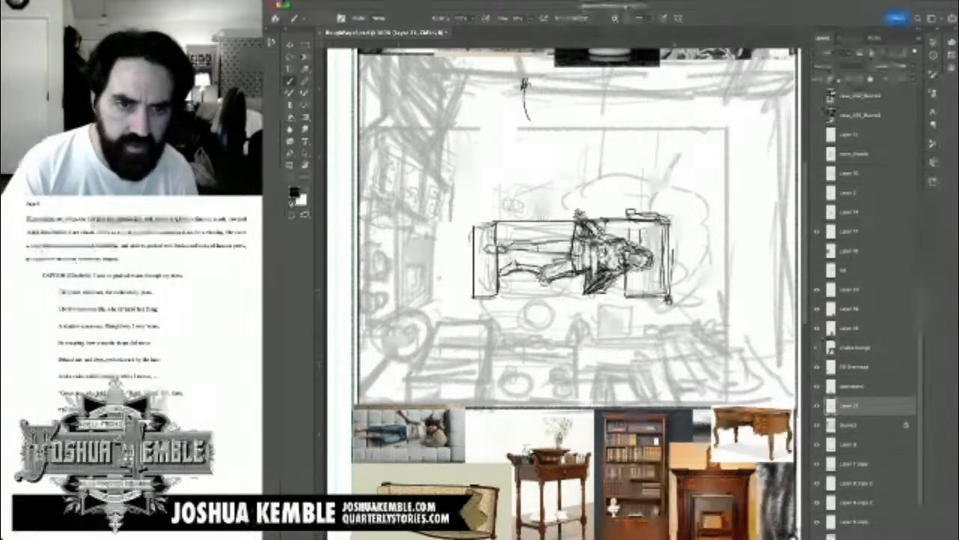
{"action": "left_click_drag", "start_coordinate": [476, 294], "coordinate": [498, 289]}
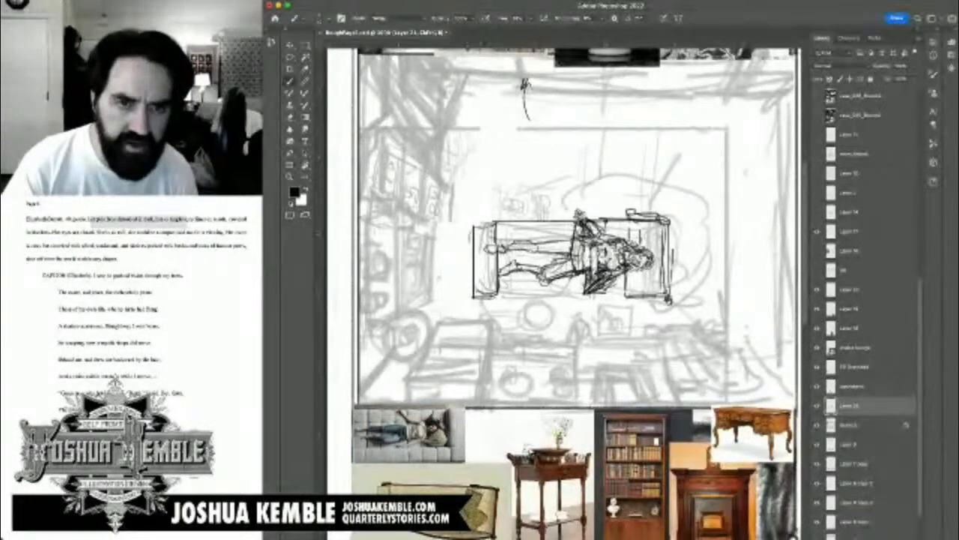
Step: Double the sofa's upper edge, draw its long lower edge and strengthen the headrest's lower corner
{"action": "mouse_move", "coordinate": [478, 227]}
{"action": "left_mouse_down"}
{"action": "mouse_move", "coordinate": [494, 216]}
{"action": "mouse_move", "coordinate": [634, 215]}
{"action": "left_mouse_up"}
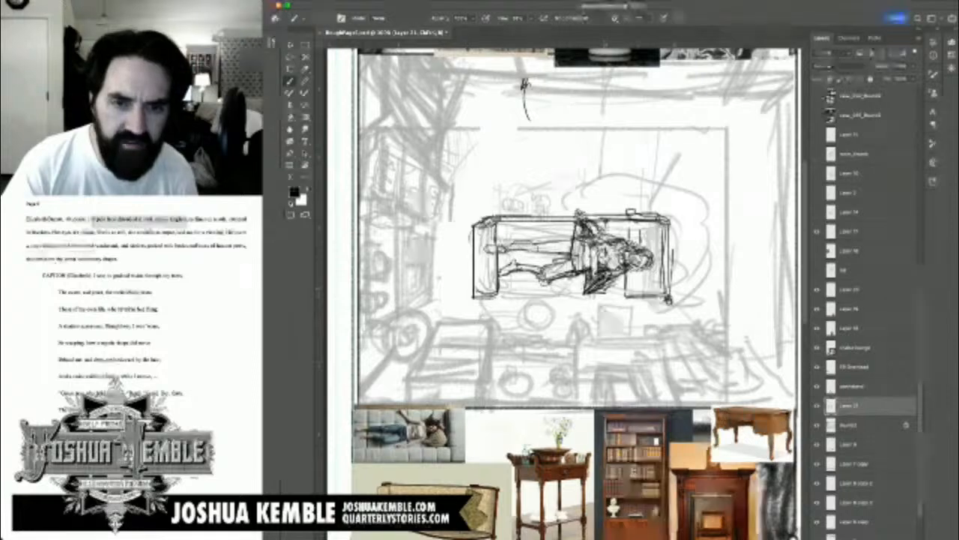
{"action": "left_click_drag", "start_coordinate": [498, 293], "coordinate": [629, 292]}
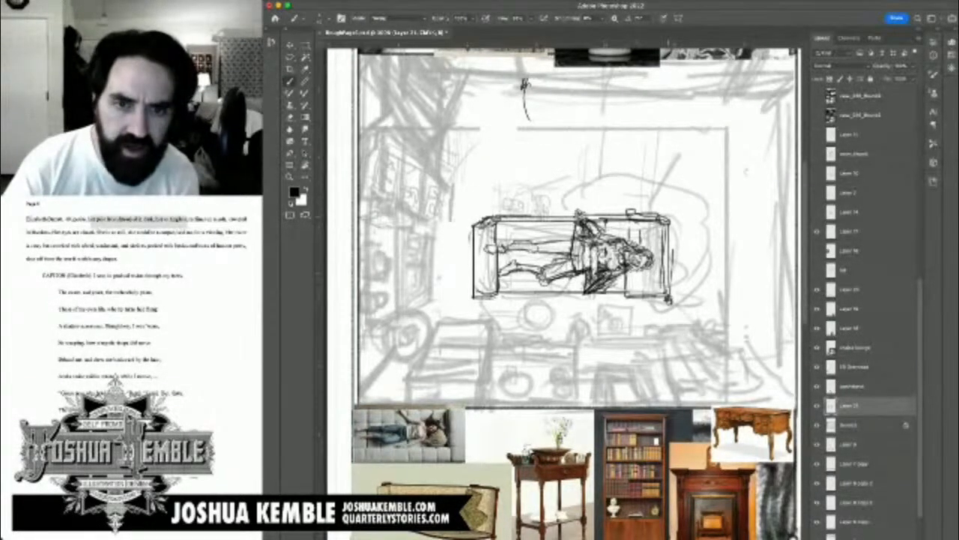
{"action": "mouse_move", "coordinate": [613, 247]}
{"action": "left_mouse_down"}
{"action": "mouse_move", "coordinate": [604, 247]}
{"action": "mouse_move", "coordinate": [618, 245]}
{"action": "left_mouse_up"}
{"action": "left_click_drag", "start_coordinate": [619, 290], "coordinate": [659, 301]}
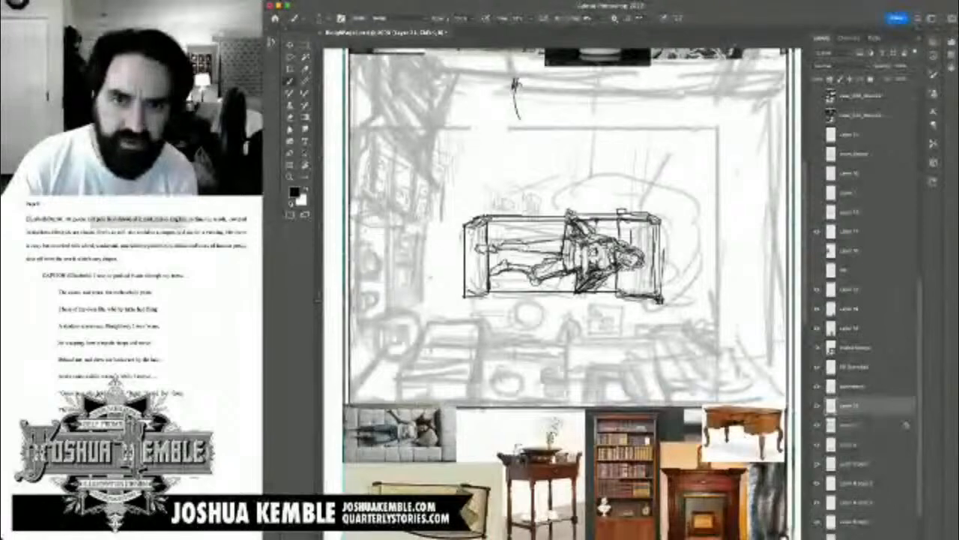
{"action": "left_click_drag", "start_coordinate": [621, 296], "coordinate": [655, 302]}
{"action": "mouse_move", "coordinate": [596, 120]}
{"action": "left_mouse_down"}
{"action": "mouse_move", "coordinate": [597, 157]}
{"action": "mouse_move", "coordinate": [681, 117]}
{"action": "left_mouse_up"}
{"action": "mouse_move", "coordinate": [621, 169]}
{"action": "left_mouse_down"}
{"action": "mouse_move", "coordinate": [667, 168]}
{"action": "mouse_move", "coordinate": [615, 186]}
{"action": "mouse_move", "coordinate": [655, 185]}
{"action": "left_mouse_up"}
{"action": "mouse_move", "coordinate": [655, 185]}
{"action": "left_mouse_down"}
{"action": "mouse_move", "coordinate": [653, 169]}
{"action": "mouse_move", "coordinate": [597, 208]}
{"action": "mouse_move", "coordinate": [681, 208]}
{"action": "mouse_move", "coordinate": [675, 187]}
{"action": "left_mouse_up"}
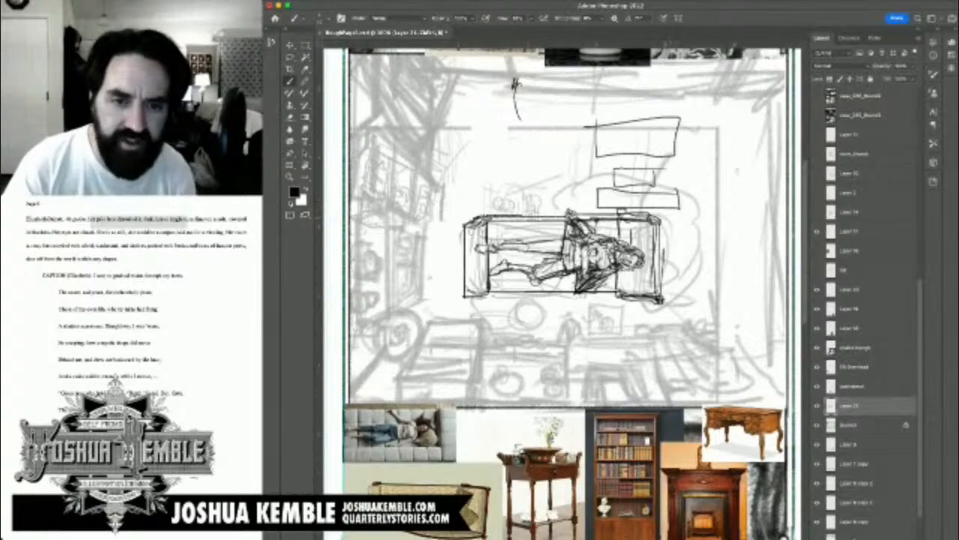
{"action": "key", "text": "super+z"}
{"action": "key", "text": "super+z"}
{"action": "key", "text": "super+z"}
{"action": "key", "text": "super+z"}
{"action": "key", "text": "super+z"}
{"action": "key", "text": "super+z"}
{"action": "key", "text": "super+z"}
{"action": "key", "text": "super+z"}
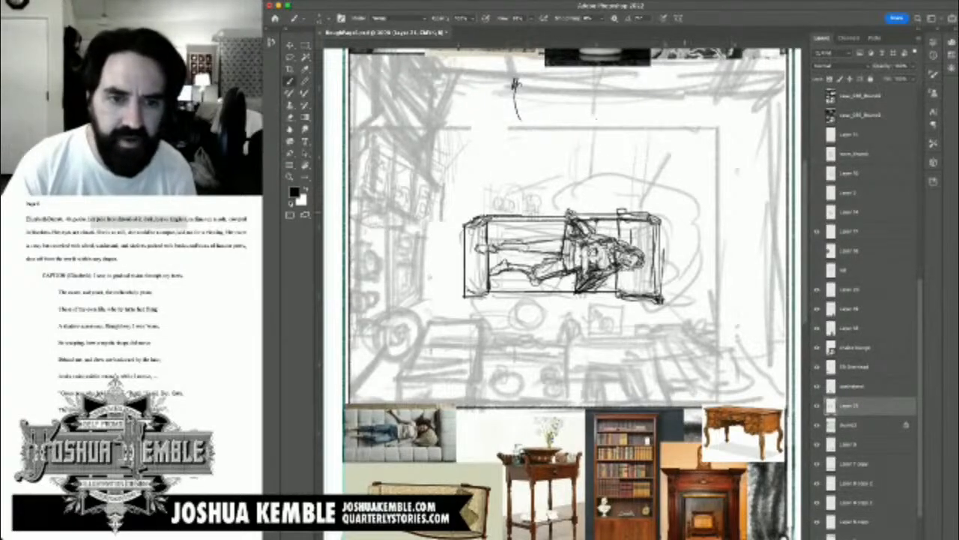
Step: Erase the lines around the woman's upper hand and redraw the sleeve with an open cuff crossing the sofa's edge
{"action": "mouse_move", "coordinate": [515, 85]}
{"action": "left_mouse_down"}
{"action": "mouse_move", "coordinate": [537, 70]}
{"action": "mouse_move", "coordinate": [533, 61]}
{"action": "mouse_move", "coordinate": [514, 104]}
{"action": "mouse_move", "coordinate": [528, 84]}
{"action": "mouse_move", "coordinate": [540, 221]}
{"action": "left_mouse_up"}
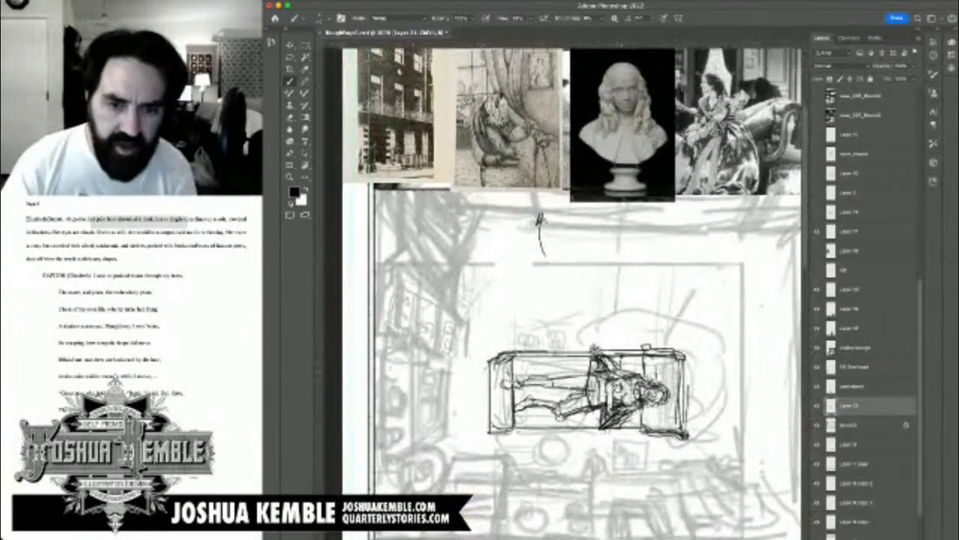
{"action": "key", "text": "e"}
{"action": "mouse_move", "coordinate": [593, 367]}
{"action": "left_mouse_down"}
{"action": "mouse_move", "coordinate": [594, 376]}
{"action": "mouse_move", "coordinate": [585, 344]}
{"action": "mouse_move", "coordinate": [600, 337]}
{"action": "left_mouse_up"}
{"action": "key", "text": "b"}
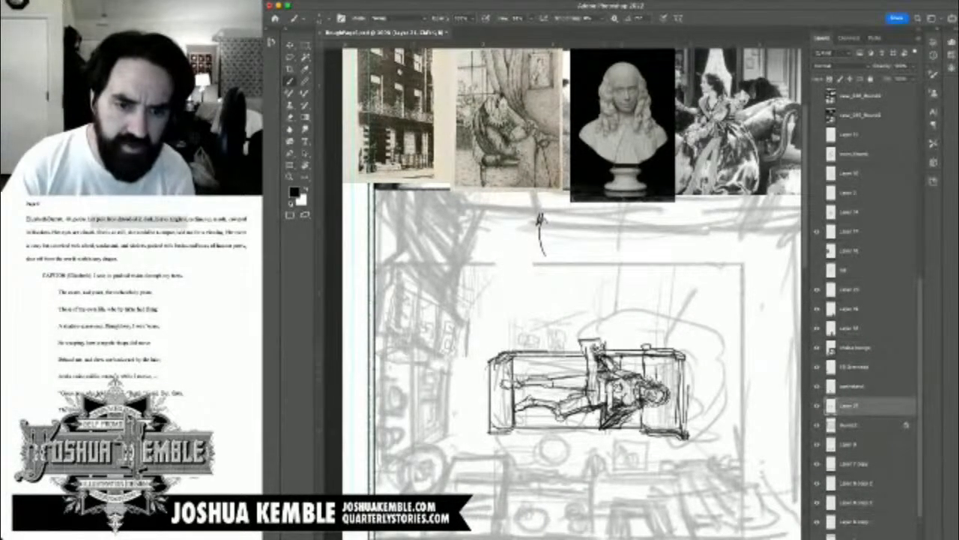
Step: Clean up the sofa's upper edge beside the armrest at the woman's feet by erasing excess lines
{"action": "mouse_move", "coordinate": [492, 359]}
{"action": "left_mouse_down"}
{"action": "mouse_move", "coordinate": [522, 353]}
{"action": "mouse_move", "coordinate": [495, 417]}
{"action": "left_mouse_up"}
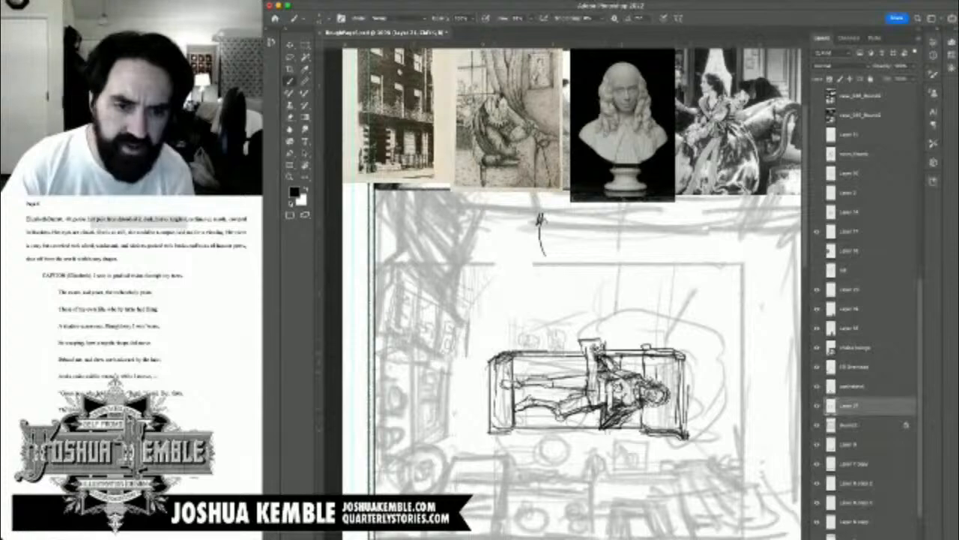
{"action": "key", "text": "super+z"}
{"action": "key", "text": "e"}
{"action": "mouse_move", "coordinate": [511, 360]}
{"action": "left_mouse_down"}
{"action": "mouse_move", "coordinate": [515, 420]}
{"action": "mouse_move", "coordinate": [591, 345]}
{"action": "left_mouse_up"}
{"action": "key", "text": "b"}
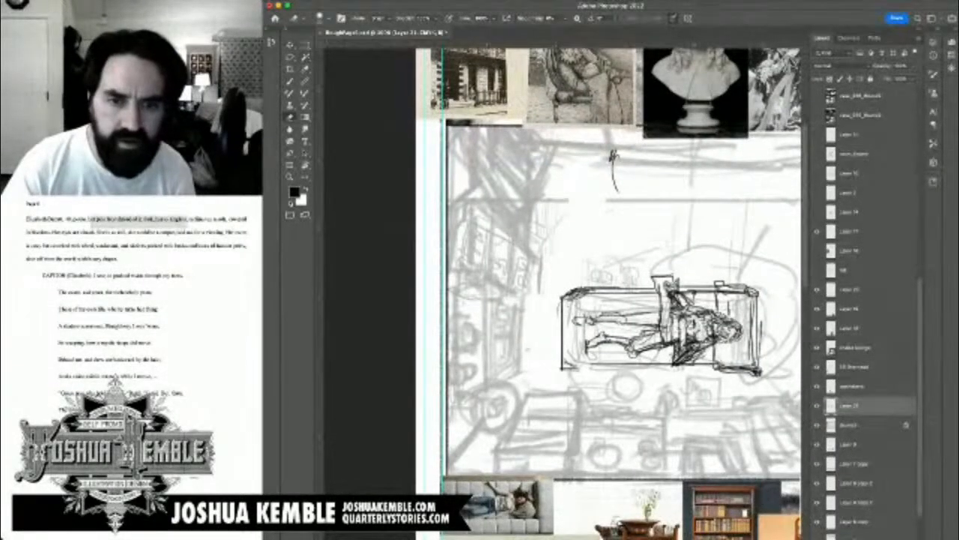
Step: Select the armrest beyond the woman's feet and shift it slightly outward to lengthen the sofa
{"action": "key", "text": "l"}
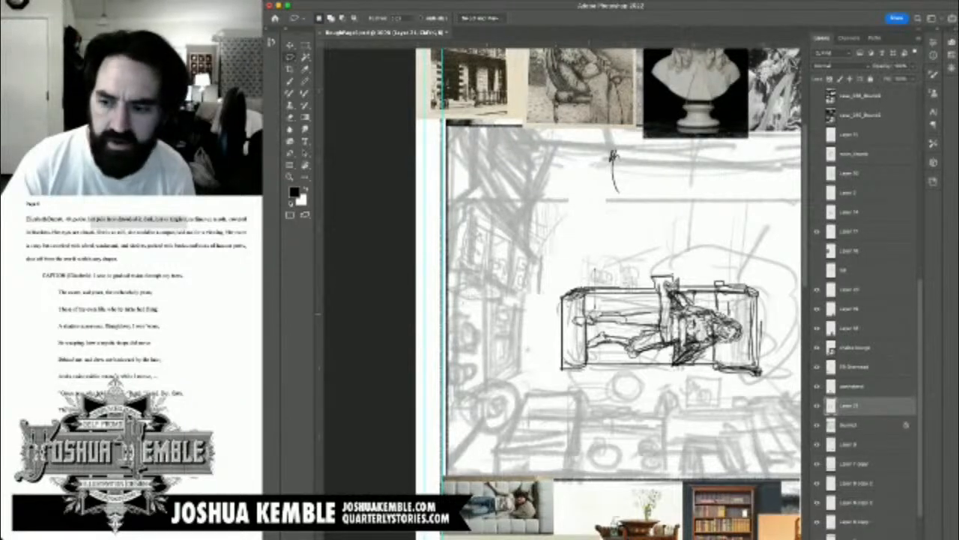
{"action": "mouse_move", "coordinate": [591, 352]}
{"action": "left_mouse_down"}
{"action": "mouse_move", "coordinate": [589, 381]}
{"action": "mouse_move", "coordinate": [561, 385]}
{"action": "mouse_move", "coordinate": [537, 368]}
{"action": "mouse_move", "coordinate": [541, 292]}
{"action": "mouse_move", "coordinate": [592, 304]}
{"action": "left_mouse_up"}
{"action": "key", "text": "super+t"}
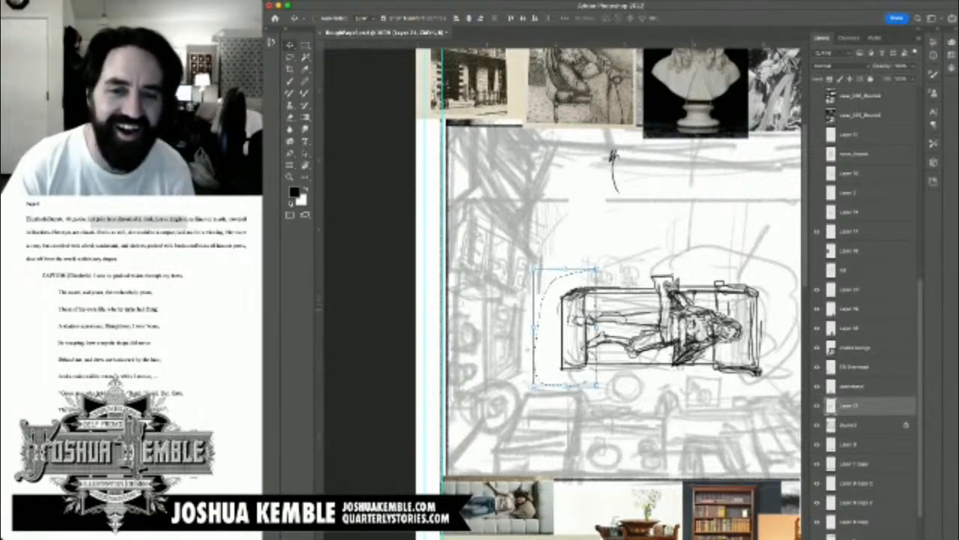
{"action": "key", "text": "shift+Left"}
{"action": "key", "text": "shift+Left"}
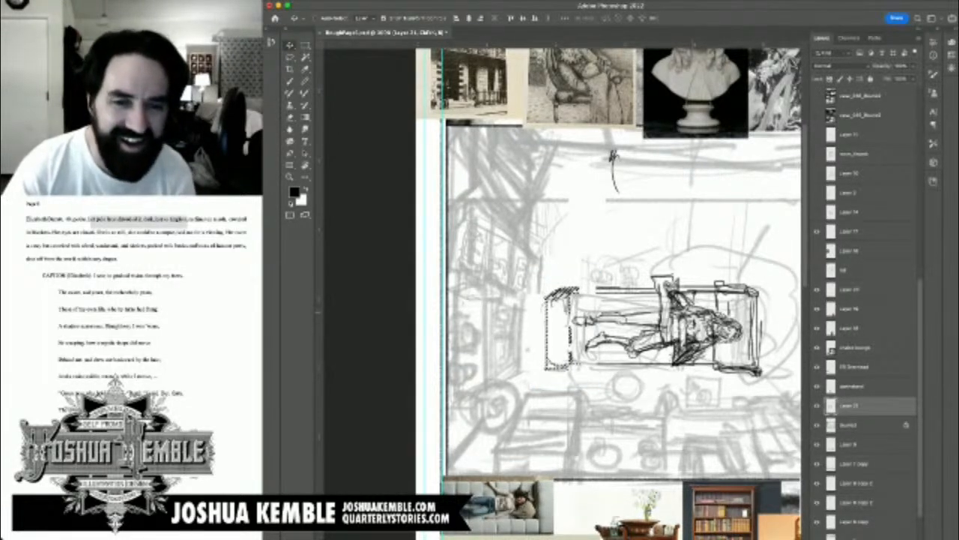
{"action": "key", "text": "super+t"}
{"action": "key", "text": "Return"}
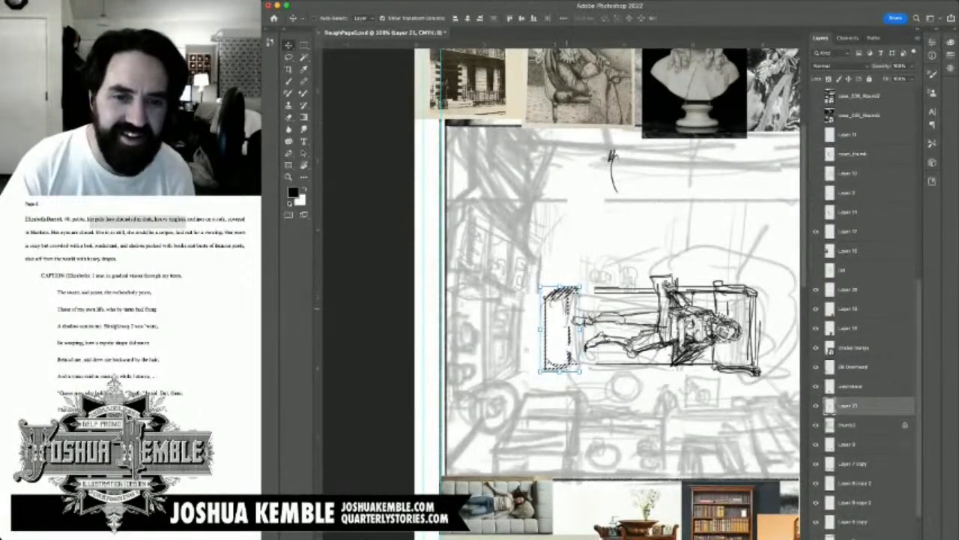
{"action": "key", "text": "shift+Right"}
{"action": "key", "text": "super+t"}
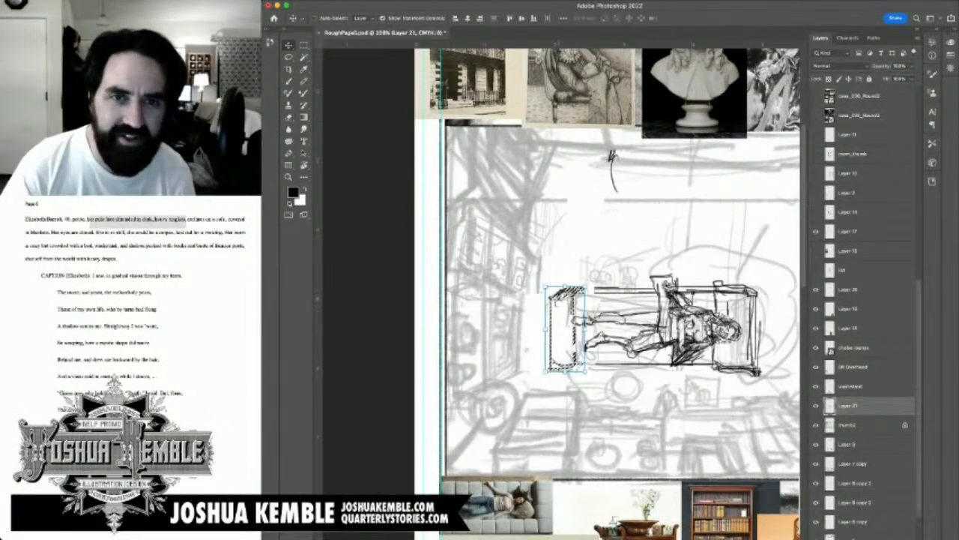
{"action": "key", "text": "shift+Right"}
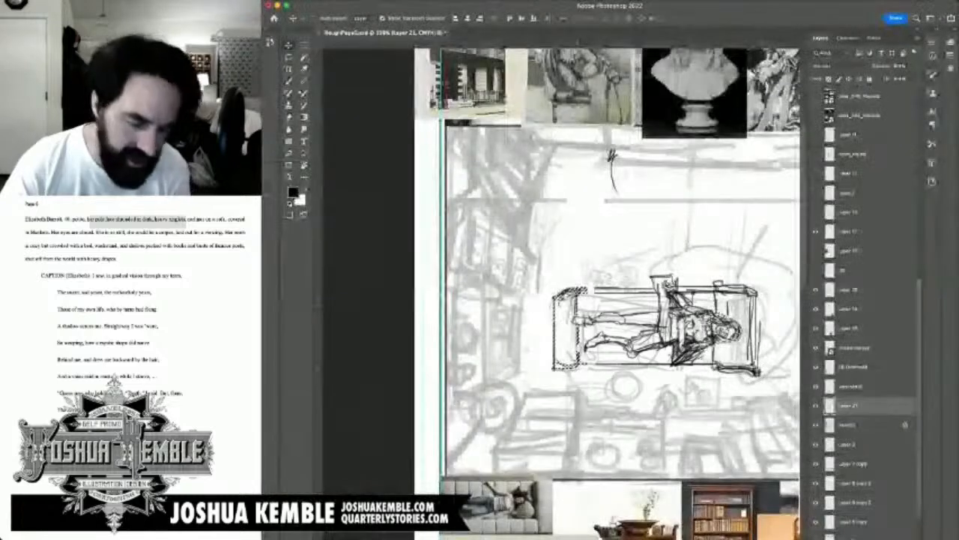
{"action": "key", "text": "m"}
{"action": "key", "text": "super+d"}
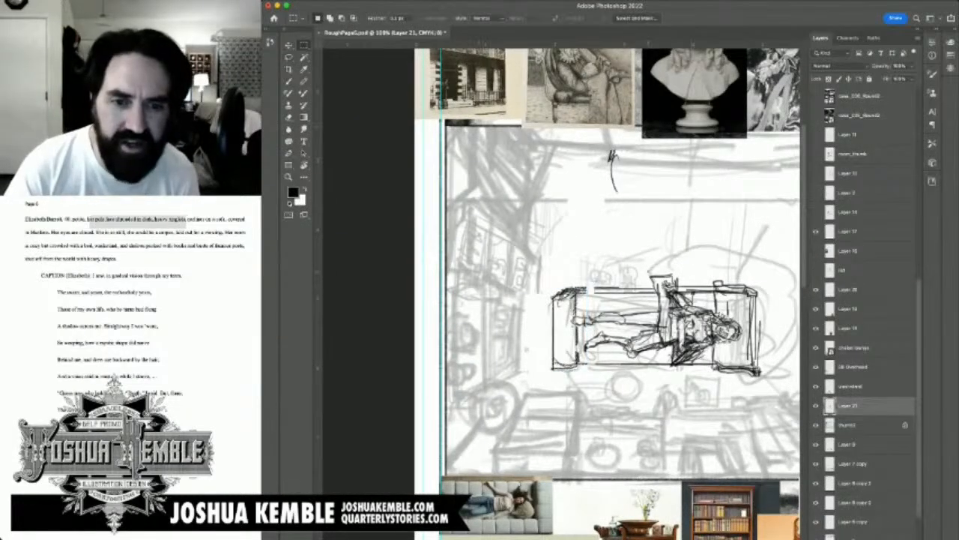
Step: Draw the blanket's folded edge as a band across the woman's waist and erase the lines it covers
{"action": "key", "text": "b"}
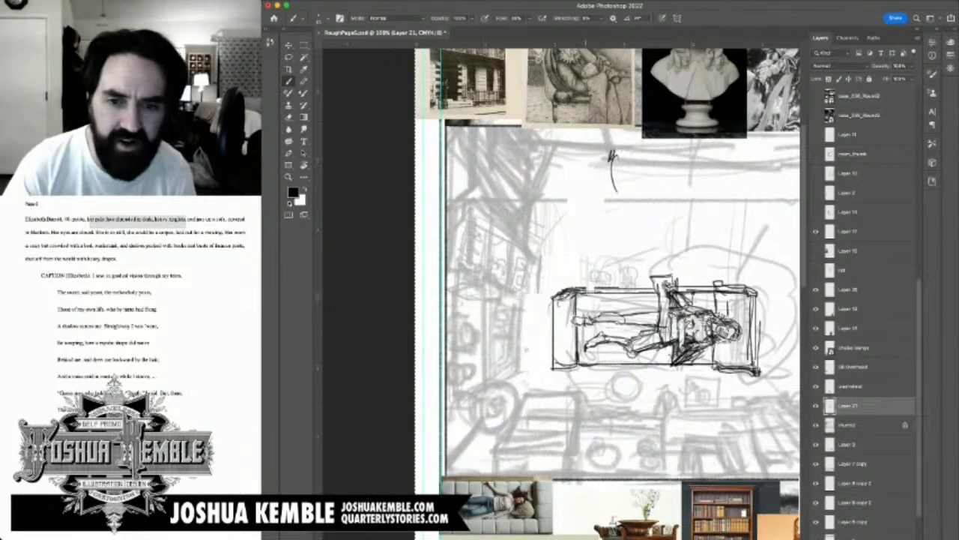
{"action": "left_click_drag", "start_coordinate": [595, 177], "coordinate": [558, 175]}
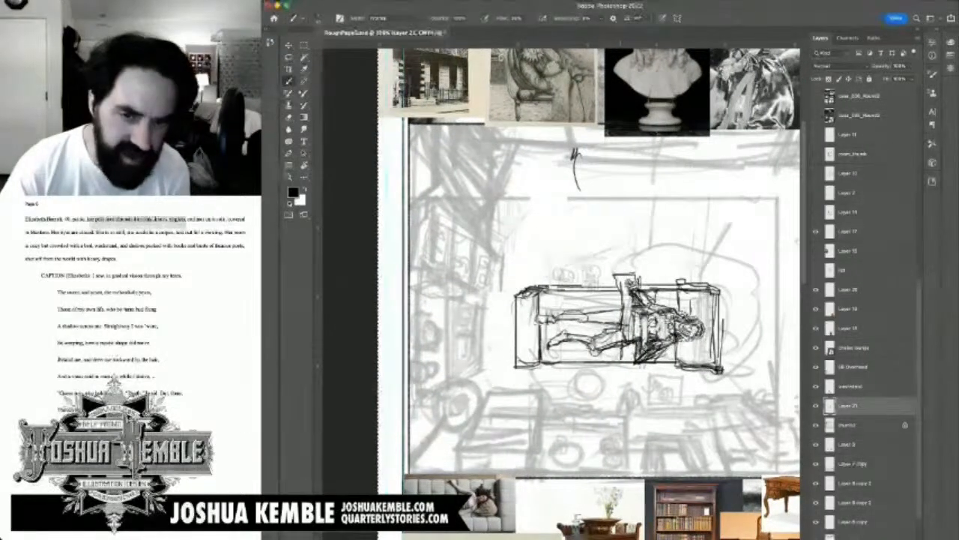
{"action": "key", "text": "e"}
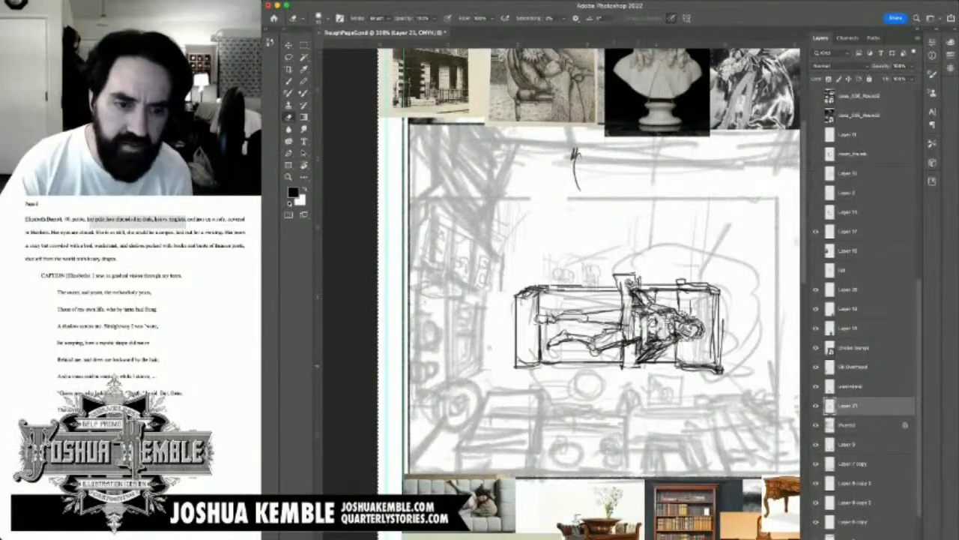
{"action": "key", "text": "b"}
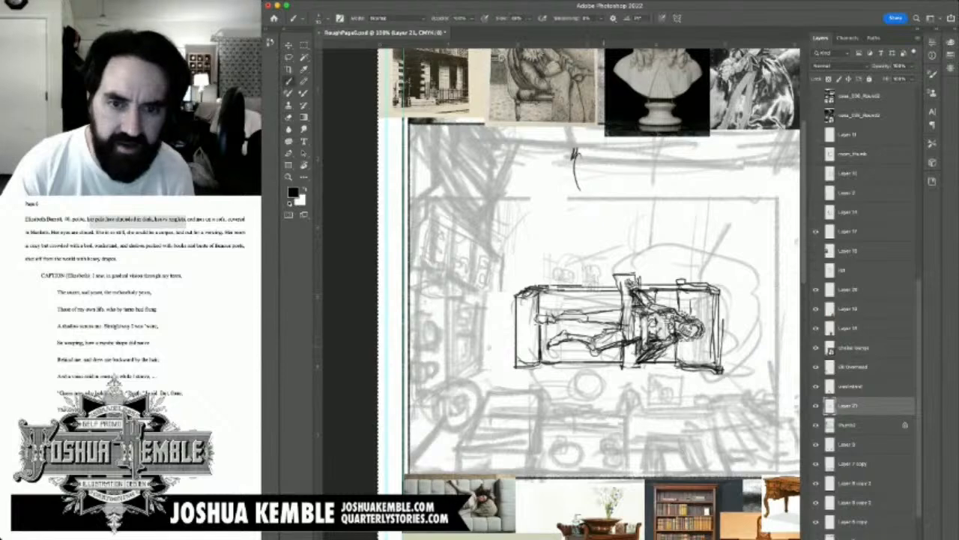
{"action": "left_click_drag", "start_coordinate": [573, 336], "coordinate": [595, 285]}
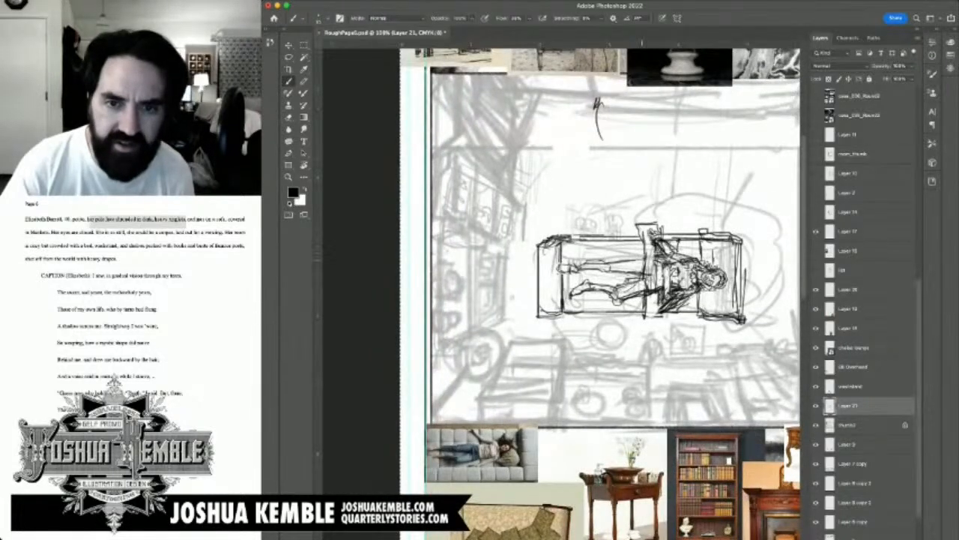
{"action": "left_click_drag", "start_coordinate": [638, 241], "coordinate": [642, 269]}
{"action": "mouse_move", "coordinate": [634, 224]}
{"action": "left_mouse_down"}
{"action": "mouse_move", "coordinate": [635, 242]}
{"action": "mouse_move", "coordinate": [621, 235]}
{"action": "mouse_move", "coordinate": [638, 260]}
{"action": "mouse_move", "coordinate": [636, 286]}
{"action": "left_mouse_up"}
{"action": "key", "text": "e"}
{"action": "scroll", "coordinate": [600, 292], "scroll_direction": "up", "scroll_amount": 3}
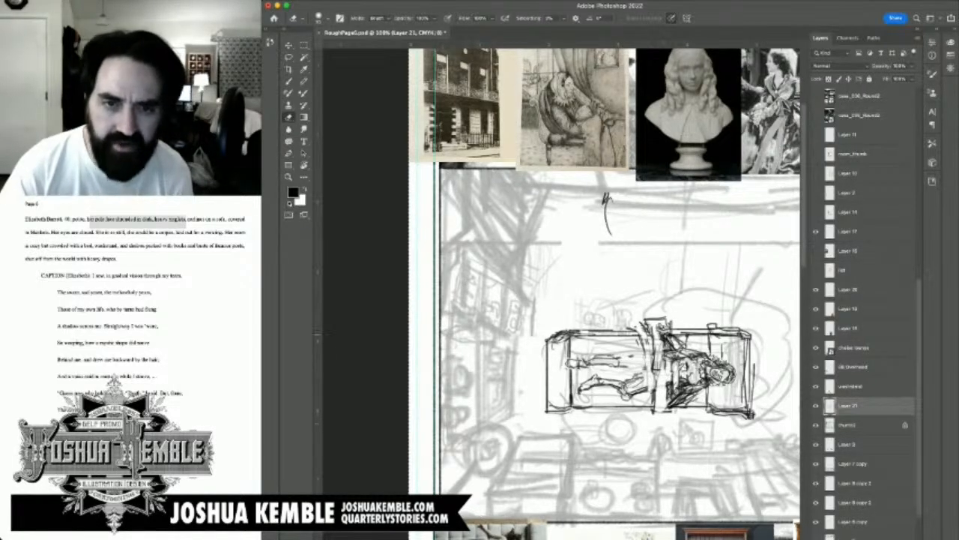
{"action": "key", "text": "b"}
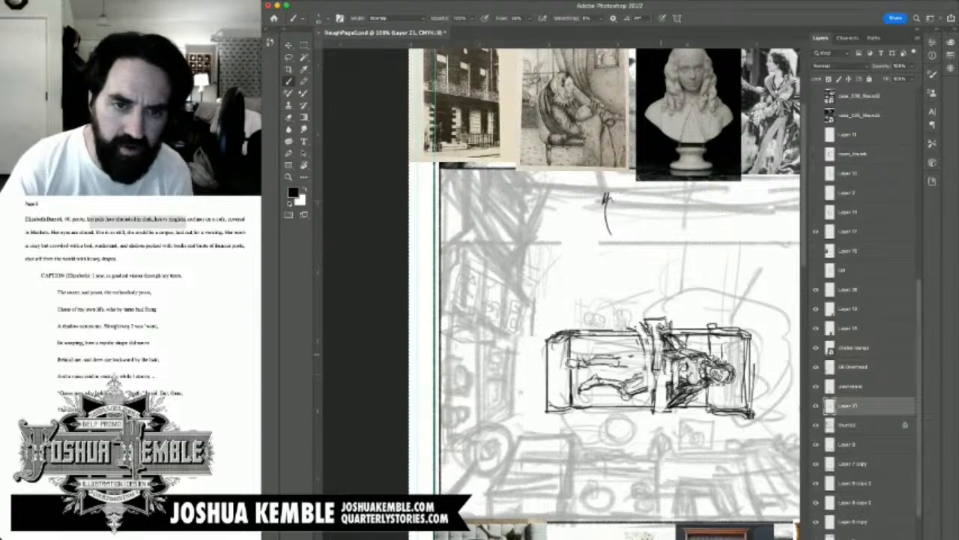
{"action": "left_click_drag", "start_coordinate": [573, 222], "coordinate": [564, 312]}
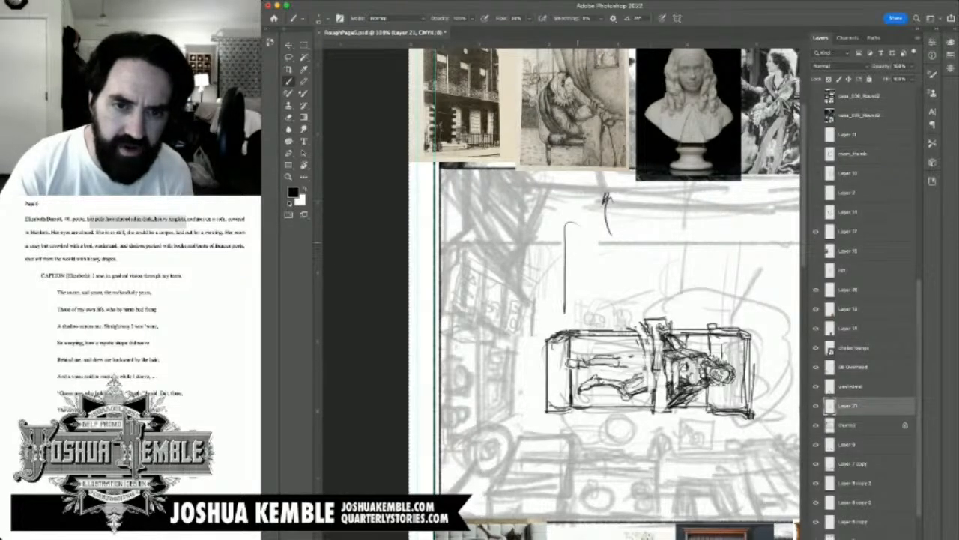
{"action": "mouse_move", "coordinate": [576, 236]}
{"action": "left_mouse_down"}
{"action": "mouse_move", "coordinate": [551, 246]}
{"action": "mouse_move", "coordinate": [579, 257]}
{"action": "mouse_move", "coordinate": [556, 263]}
{"action": "mouse_move", "coordinate": [542, 289]}
{"action": "left_mouse_up"}
{"action": "mouse_move", "coordinate": [546, 252]}
{"action": "left_mouse_down"}
{"action": "mouse_move", "coordinate": [511, 263]}
{"action": "mouse_move", "coordinate": [586, 298]}
{"action": "left_mouse_up"}
{"action": "left_click_drag", "start_coordinate": [572, 261], "coordinate": [570, 328]}
{"action": "left_click_drag", "start_coordinate": [593, 217], "coordinate": [565, 234]}
{"action": "left_click_drag", "start_coordinate": [607, 206], "coordinate": [629, 328]}
{"action": "left_click_drag", "start_coordinate": [584, 265], "coordinate": [589, 303]}
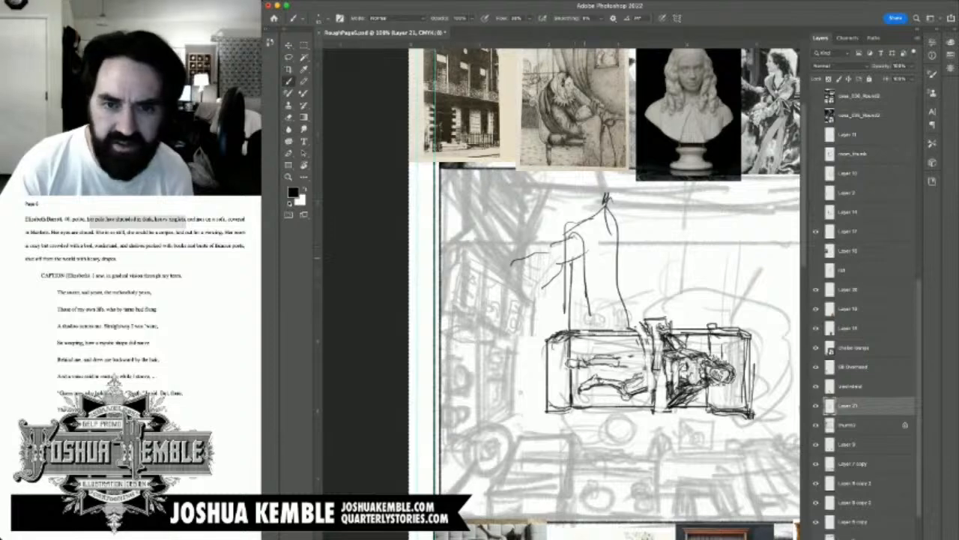
{"action": "left_click_drag", "start_coordinate": [576, 256], "coordinate": [577, 301]}
{"action": "key", "text": "super+z"}
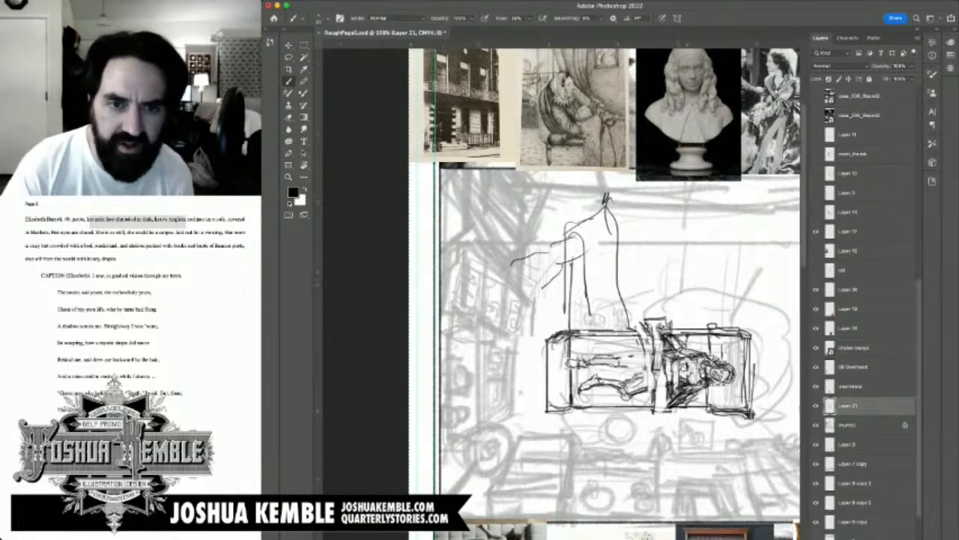
{"action": "key", "text": "super+z"}
{"action": "key", "text": "super+z"}
{"action": "key", "text": "super+z"}
{"action": "key", "text": "super+z"}
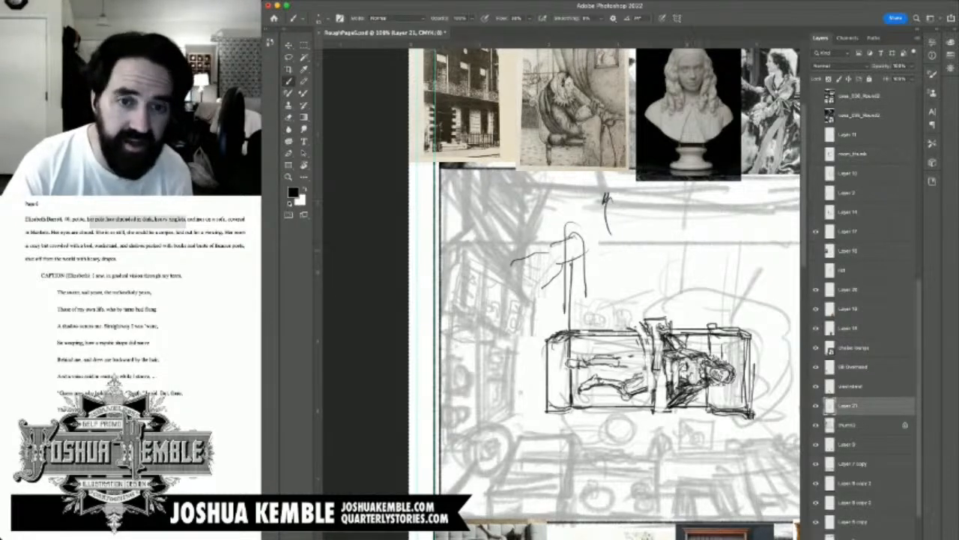
{"action": "key", "text": "super+z"}
{"action": "key", "text": "super+z"}
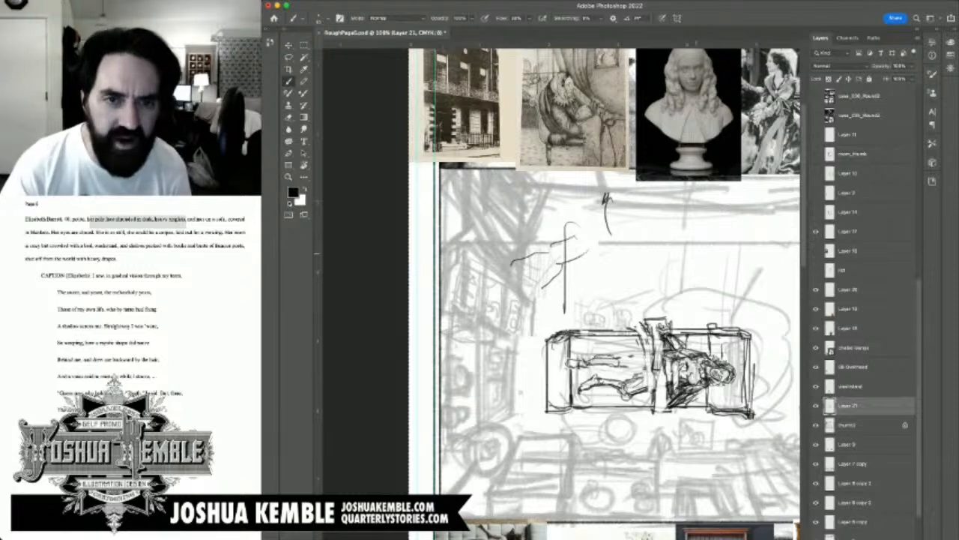
{"action": "key", "text": "super+z"}
{"action": "key", "text": "super+z"}
{"action": "key", "text": "super+z"}
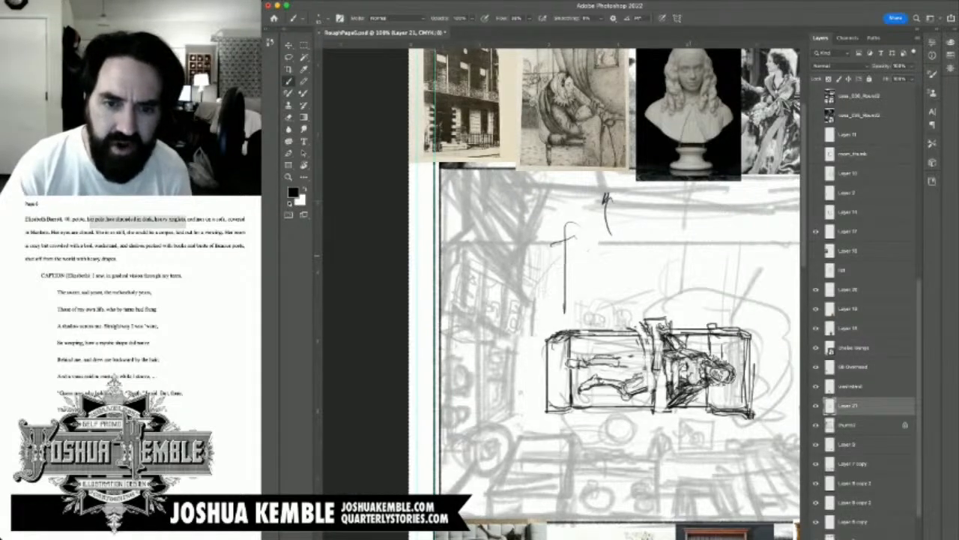
{"action": "key", "text": "super+z"}
{"action": "key", "text": "super+z"}
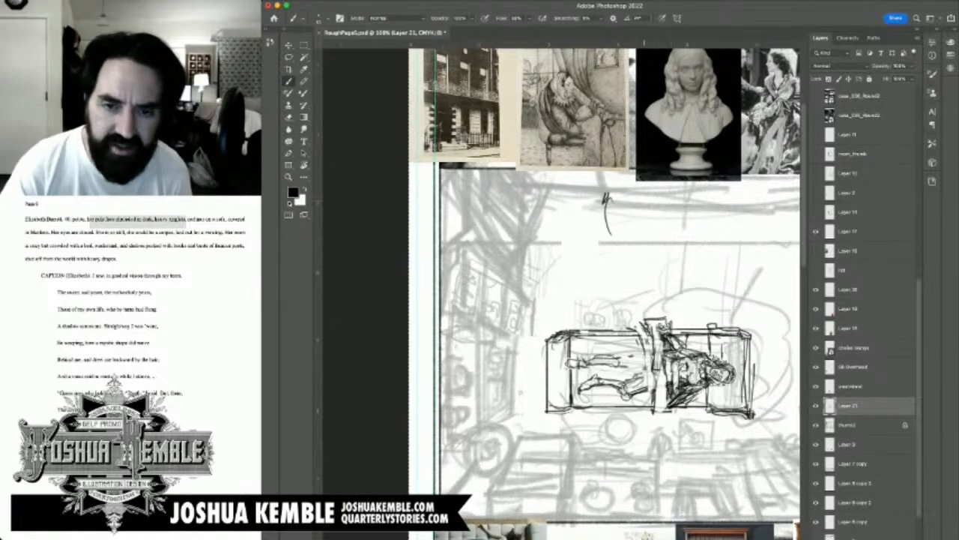
Step: Draw the blanket's wavy upper edge spilling over the sofa's long upper side, from the waist to the armrest
{"action": "mouse_move", "coordinate": [643, 319]}
{"action": "left_mouse_down"}
{"action": "mouse_move", "coordinate": [631, 325]}
{"action": "mouse_move", "coordinate": [661, 316]}
{"action": "left_mouse_up"}
{"action": "mouse_move", "coordinate": [646, 317]}
{"action": "left_mouse_down"}
{"action": "mouse_move", "coordinate": [675, 319]}
{"action": "mouse_move", "coordinate": [627, 323]}
{"action": "mouse_move", "coordinate": [613, 310]}
{"action": "mouse_move", "coordinate": [584, 326]}
{"action": "mouse_move", "coordinate": [647, 316]}
{"action": "mouse_move", "coordinate": [642, 306]}
{"action": "mouse_move", "coordinate": [591, 325]}
{"action": "mouse_move", "coordinate": [622, 326]}
{"action": "mouse_move", "coordinate": [633, 350]}
{"action": "mouse_move", "coordinate": [562, 335]}
{"action": "mouse_move", "coordinate": [574, 323]}
{"action": "mouse_move", "coordinate": [598, 328]}
{"action": "left_mouse_up"}
{"action": "mouse_move", "coordinate": [598, 323]}
{"action": "left_mouse_down"}
{"action": "mouse_move", "coordinate": [567, 317]}
{"action": "mouse_move", "coordinate": [602, 318]}
{"action": "left_mouse_up"}
{"action": "mouse_move", "coordinate": [574, 313]}
{"action": "left_mouse_down"}
{"action": "mouse_move", "coordinate": [554, 318]}
{"action": "mouse_move", "coordinate": [566, 357]}
{"action": "left_mouse_up"}
{"action": "left_click_drag", "start_coordinate": [568, 331], "coordinate": [571, 376]}
Step: Erase parts of the woman's leg and foot lines and replace them with blanket folds running along her legs
{"action": "key", "text": "e"}
{"action": "mouse_move", "coordinate": [577, 338]}
{"action": "left_mouse_down"}
{"action": "mouse_move", "coordinate": [606, 333]}
{"action": "mouse_move", "coordinate": [616, 358]}
{"action": "left_mouse_up"}
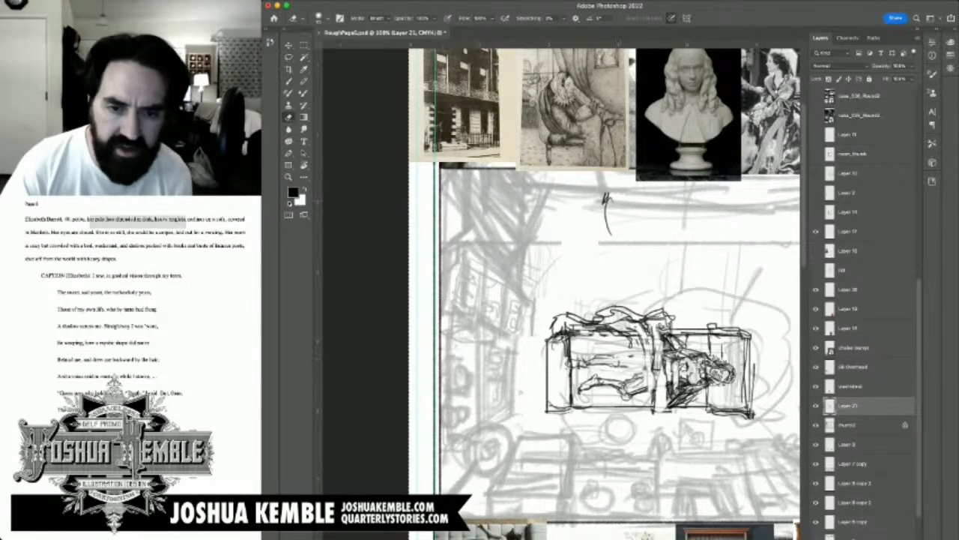
{"action": "key", "text": "b"}
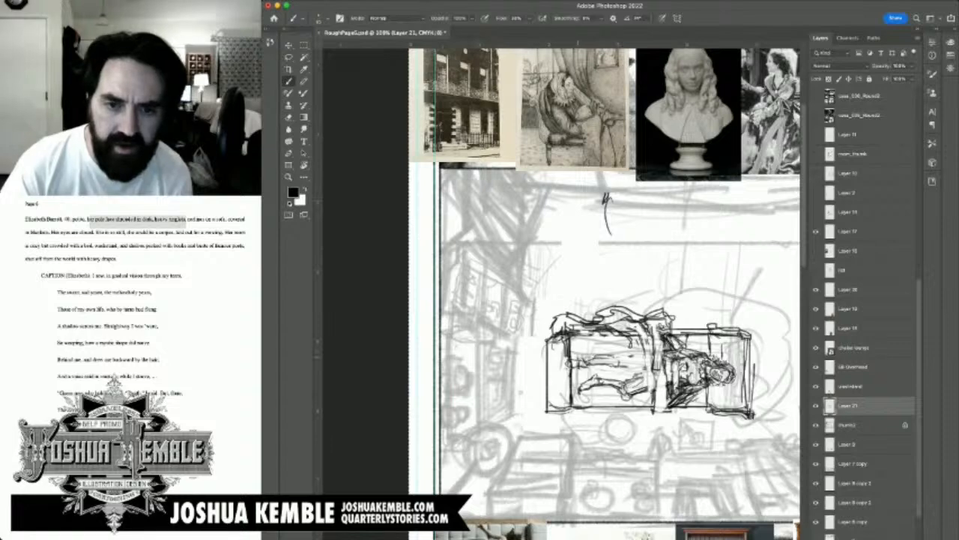
{"action": "left_click_drag", "start_coordinate": [589, 357], "coordinate": [601, 356]}
{"action": "mouse_move", "coordinate": [613, 355]}
{"action": "left_mouse_down"}
{"action": "mouse_move", "coordinate": [640, 344]}
{"action": "mouse_move", "coordinate": [609, 356]}
{"action": "mouse_move", "coordinate": [582, 352]}
{"action": "mouse_move", "coordinate": [574, 363]}
{"action": "left_mouse_up"}
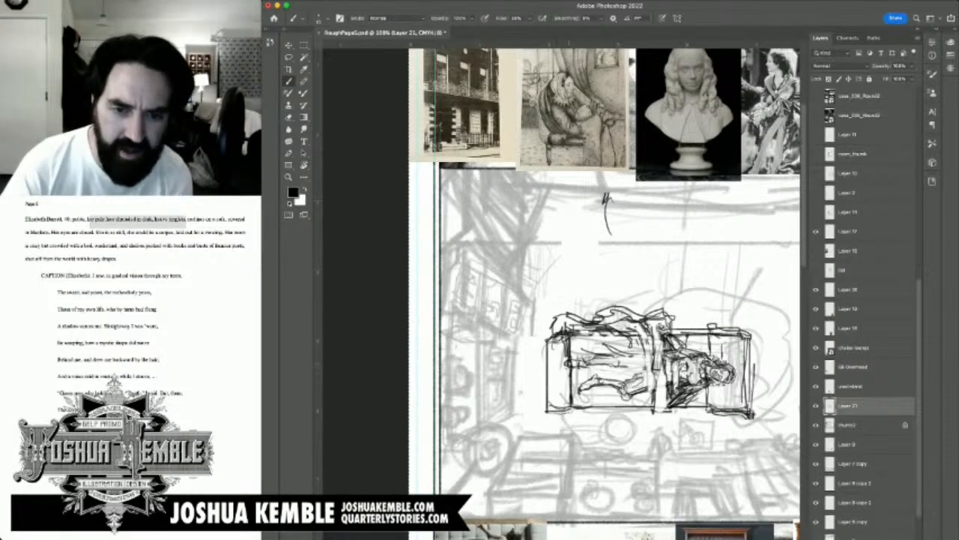
{"action": "key", "text": "e"}
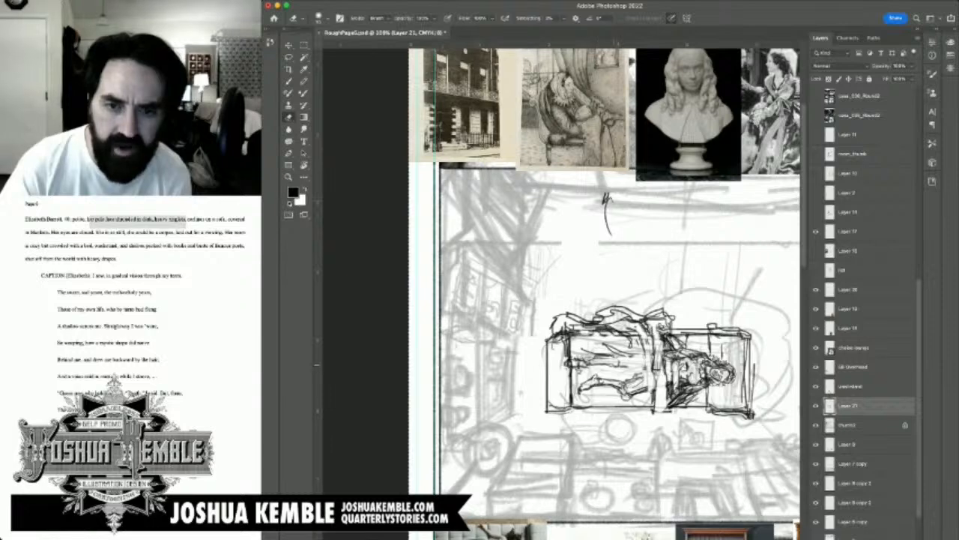
{"action": "left_click_drag", "start_coordinate": [626, 378], "coordinate": [637, 383]}
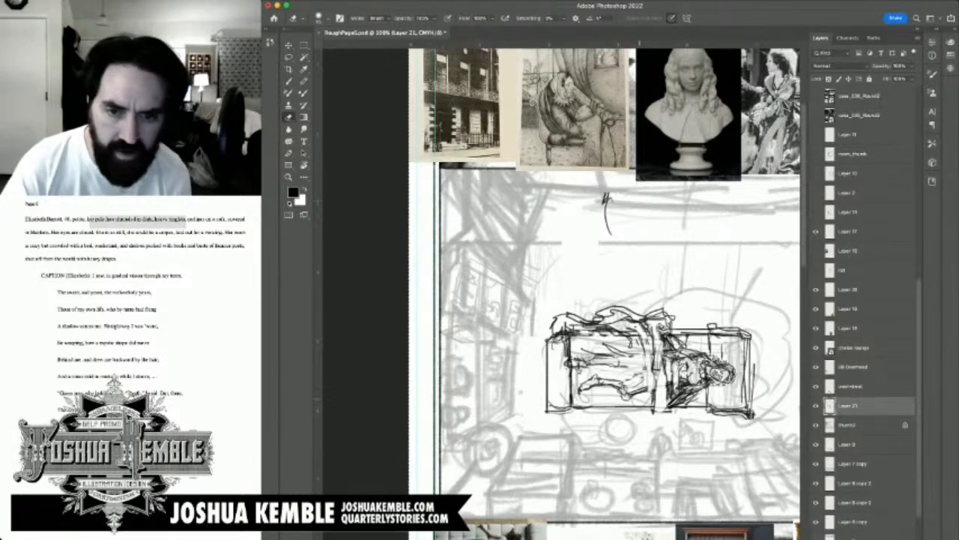
{"action": "key", "text": "b"}
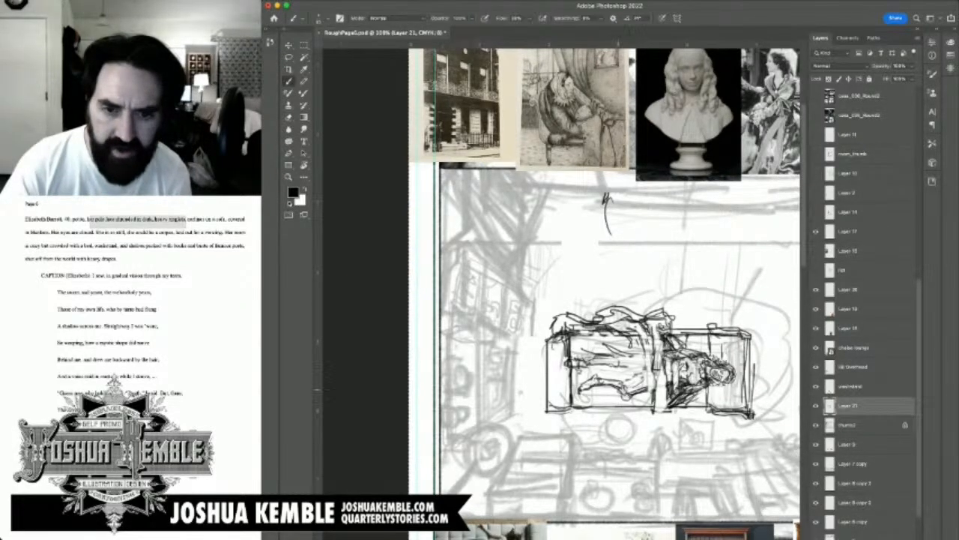
{"action": "mouse_move", "coordinate": [607, 361]}
{"action": "left_mouse_down"}
{"action": "mouse_move", "coordinate": [625, 393]}
{"action": "mouse_move", "coordinate": [596, 362]}
{"action": "left_mouse_up"}
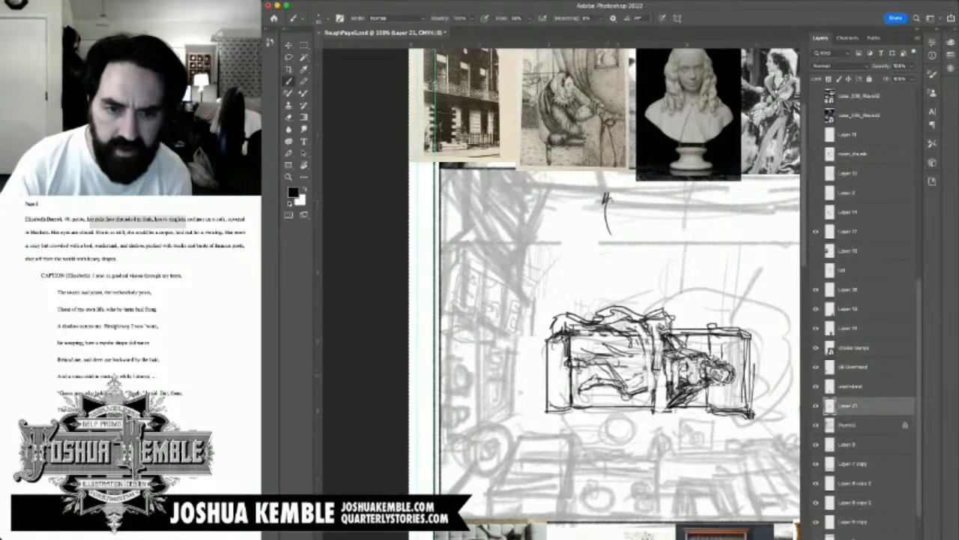
{"action": "key", "text": "e"}
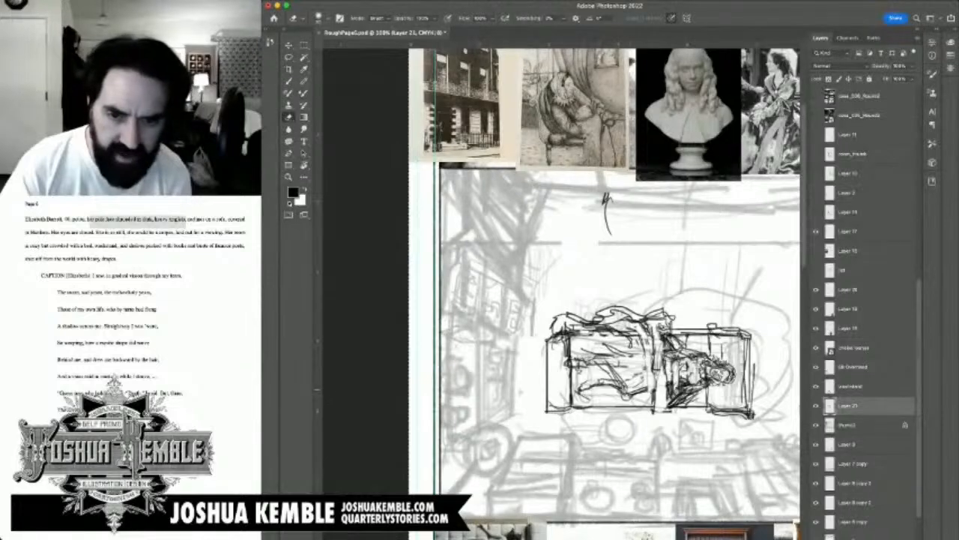
{"action": "key", "text": "b"}
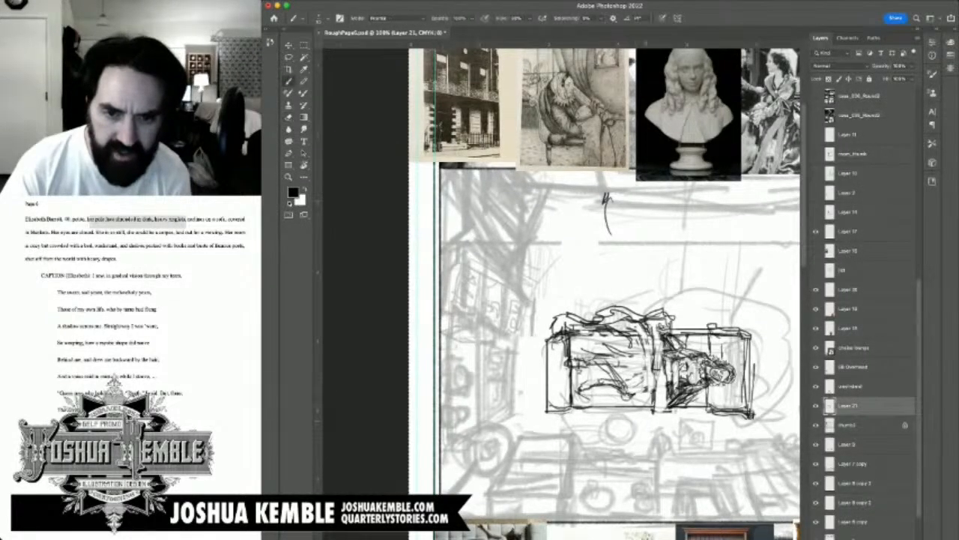
Step: Draw the blanket's lower edge draping over the sofa's lower side and carry its end around the feet along the armrest
{"action": "left_click_drag", "start_coordinate": [655, 387], "coordinate": [596, 401]}
{"action": "mouse_move", "coordinate": [623, 398]}
{"action": "left_mouse_down"}
{"action": "mouse_move", "coordinate": [604, 401]}
{"action": "mouse_move", "coordinate": [632, 407]}
{"action": "mouse_move", "coordinate": [596, 414]}
{"action": "mouse_move", "coordinate": [658, 418]}
{"action": "left_mouse_up"}
{"action": "mouse_move", "coordinate": [645, 415]}
{"action": "left_mouse_down"}
{"action": "mouse_move", "coordinate": [614, 421]}
{"action": "mouse_move", "coordinate": [580, 409]}
{"action": "left_mouse_up"}
{"action": "mouse_move", "coordinate": [592, 416]}
{"action": "left_mouse_down"}
{"action": "mouse_move", "coordinate": [565, 408]}
{"action": "mouse_move", "coordinate": [568, 398]}
{"action": "left_mouse_up"}
{"action": "left_click_drag", "start_coordinate": [576, 399], "coordinate": [566, 373]}
{"action": "left_click_drag", "start_coordinate": [569, 389], "coordinate": [567, 362]}
{"action": "left_click_drag", "start_coordinate": [567, 377], "coordinate": [557, 328]}
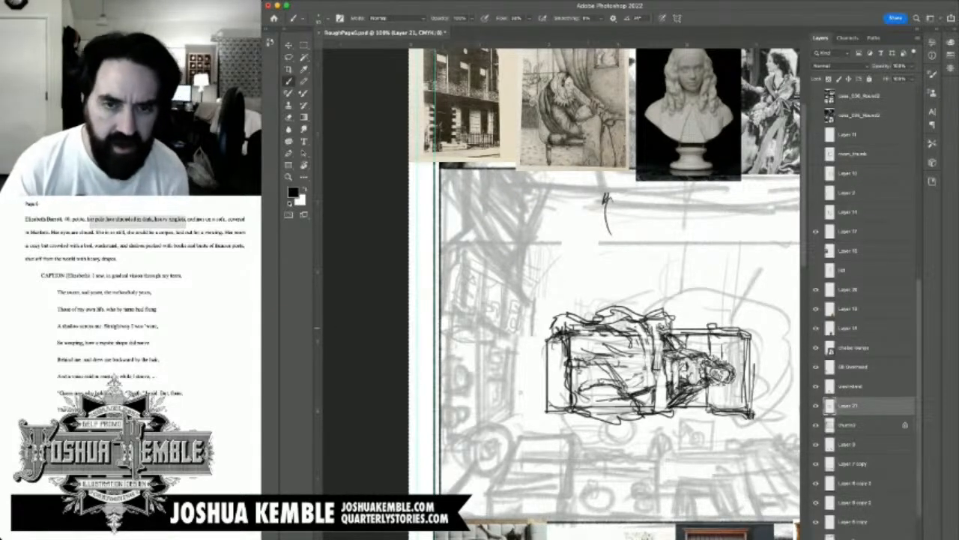
{"action": "left_click_drag", "start_coordinate": [521, 392], "coordinate": [485, 293]}
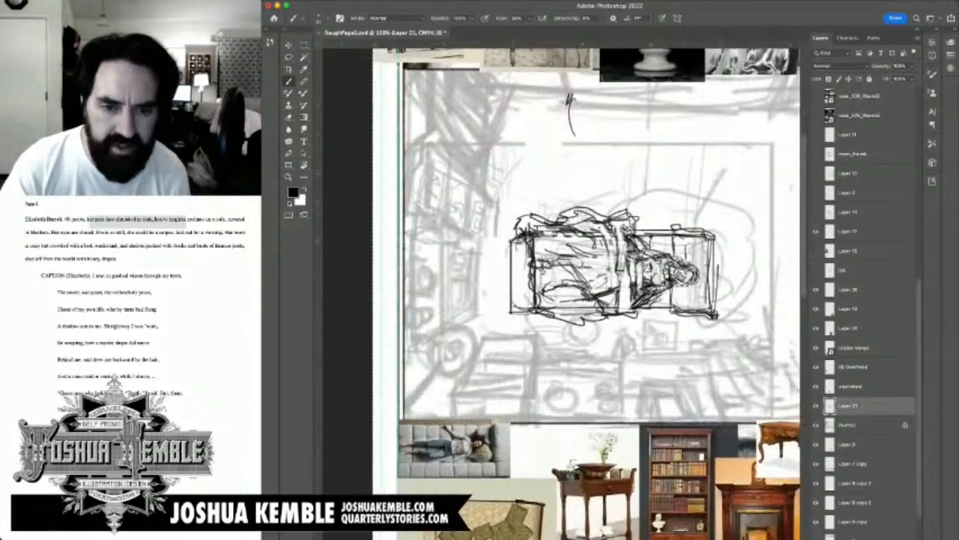
{"action": "left_click_drag", "start_coordinate": [517, 240], "coordinate": [522, 380]}
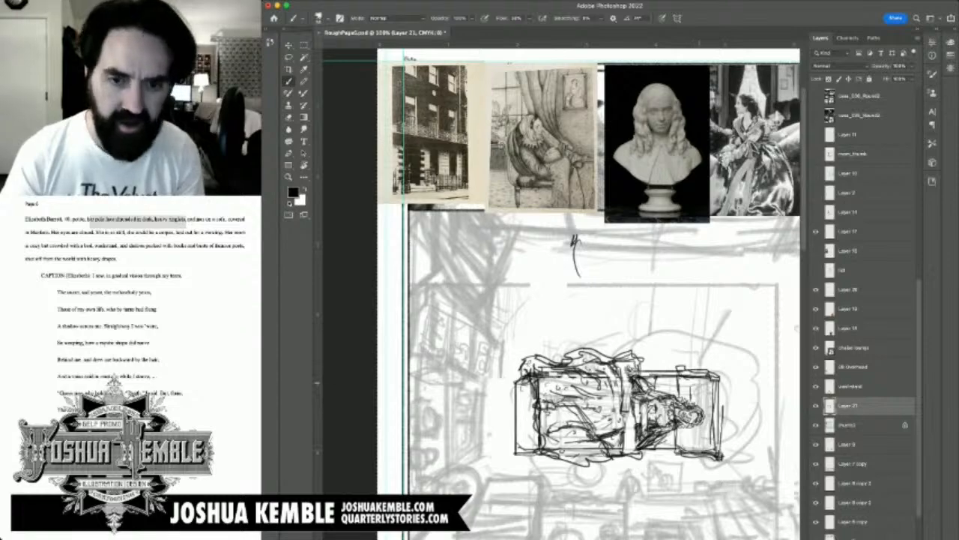
Step: Shade the sofa's head end around the woman's hair and the seat area on both sides of her torso
{"action": "left_click_drag", "start_coordinate": [698, 396], "coordinate": [659, 283]}
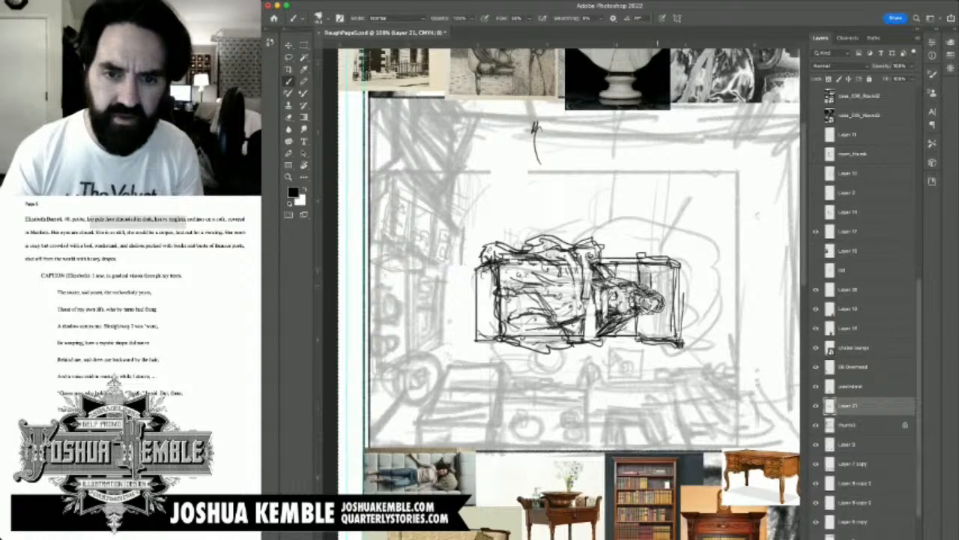
{"action": "scroll", "coordinate": [572, 290], "scroll_direction": "down", "scroll_amount": 2}
{"action": "scroll", "coordinate": [572, 290], "scroll_direction": "down", "scroll_amount": 1}
{"action": "mouse_move", "coordinate": [653, 266]}
{"action": "left_mouse_down"}
{"action": "mouse_move", "coordinate": [646, 281]}
{"action": "mouse_move", "coordinate": [662, 287]}
{"action": "left_mouse_up"}
{"action": "left_click_drag", "start_coordinate": [675, 220], "coordinate": [675, 287]}
{"action": "left_click_drag", "start_coordinate": [677, 231], "coordinate": [678, 291]}
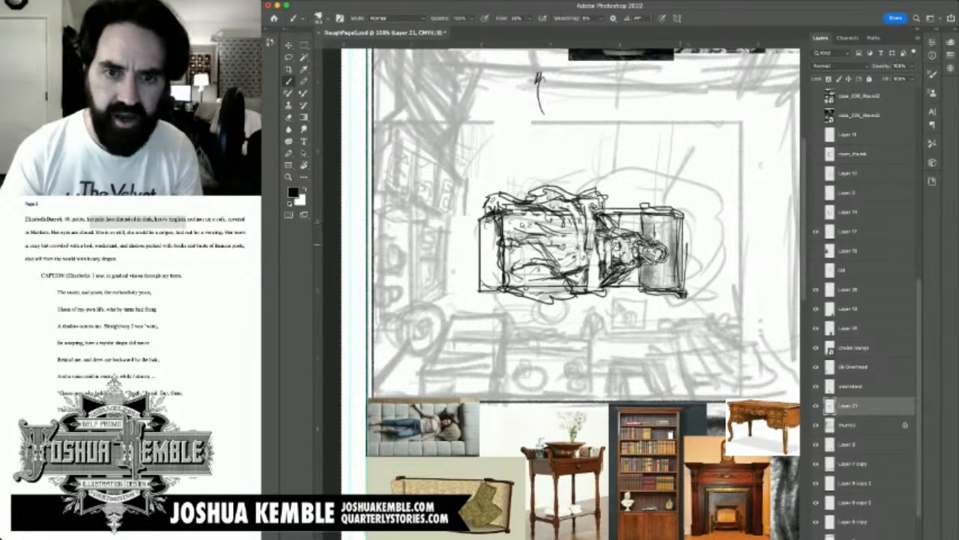
{"action": "left_click_drag", "start_coordinate": [628, 210], "coordinate": [661, 201]}
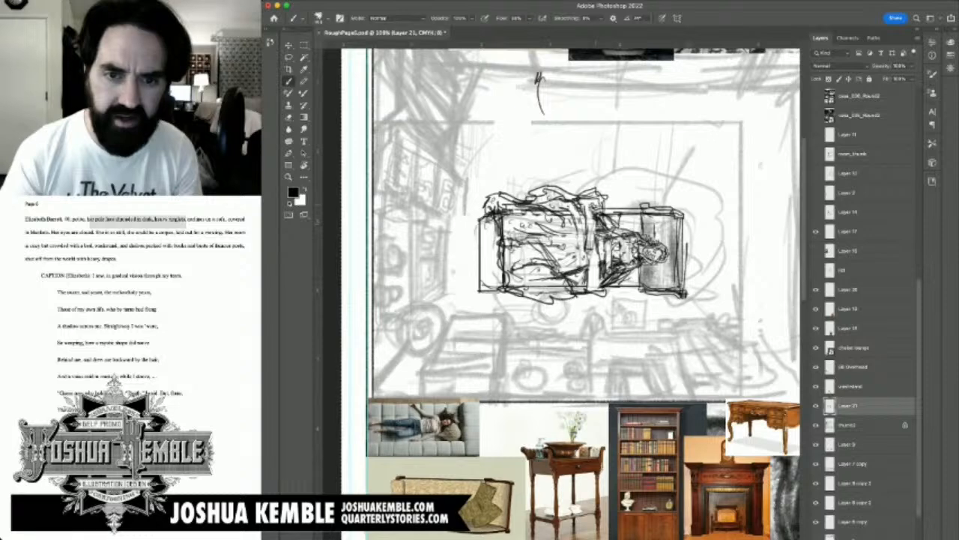
{"action": "mouse_move", "coordinate": [586, 212]}
{"action": "left_mouse_down"}
{"action": "mouse_move", "coordinate": [629, 201]}
{"action": "mouse_move", "coordinate": [619, 239]}
{"action": "mouse_move", "coordinate": [645, 262]}
{"action": "mouse_move", "coordinate": [619, 271]}
{"action": "mouse_move", "coordinate": [602, 259]}
{"action": "mouse_move", "coordinate": [607, 286]}
{"action": "mouse_move", "coordinate": [621, 280]}
{"action": "left_mouse_up"}
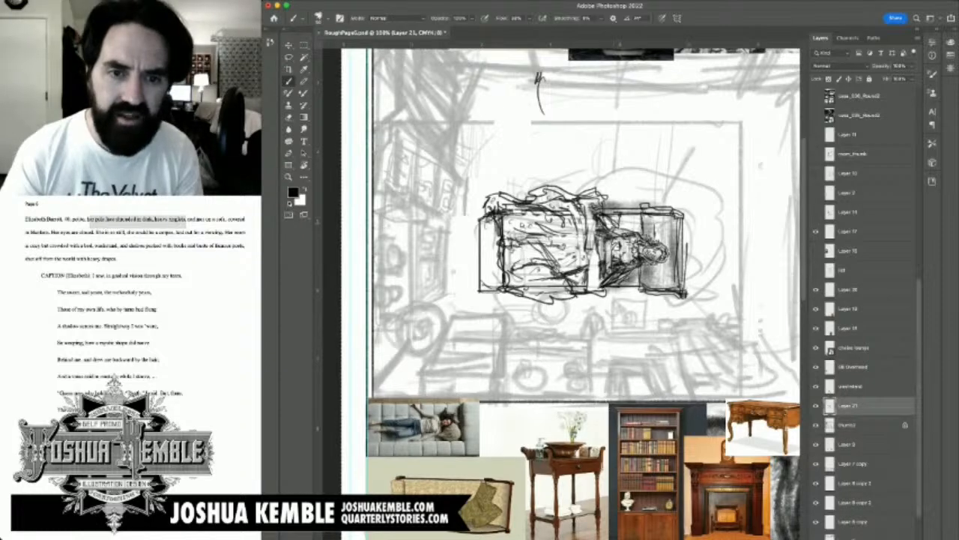
{"action": "left_click_drag", "start_coordinate": [621, 218], "coordinate": [579, 289]}
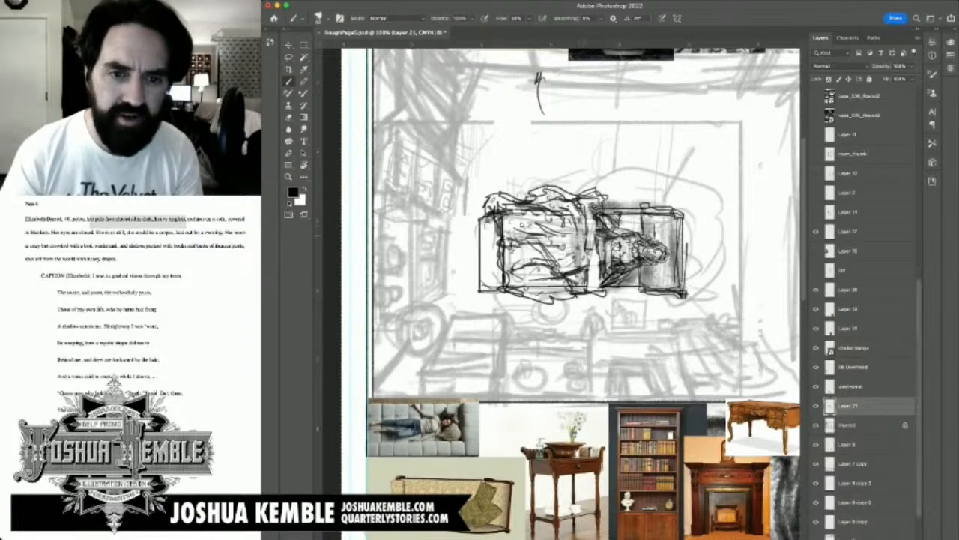
Step: Shade the blanket folds along the woman's legs and darken the sofa's foot end beside the armrest
{"action": "mouse_move", "coordinate": [583, 221]}
{"action": "left_mouse_down"}
{"action": "mouse_move", "coordinate": [584, 291]}
{"action": "mouse_move", "coordinate": [597, 297]}
{"action": "mouse_move", "coordinate": [507, 298]}
{"action": "left_mouse_up"}
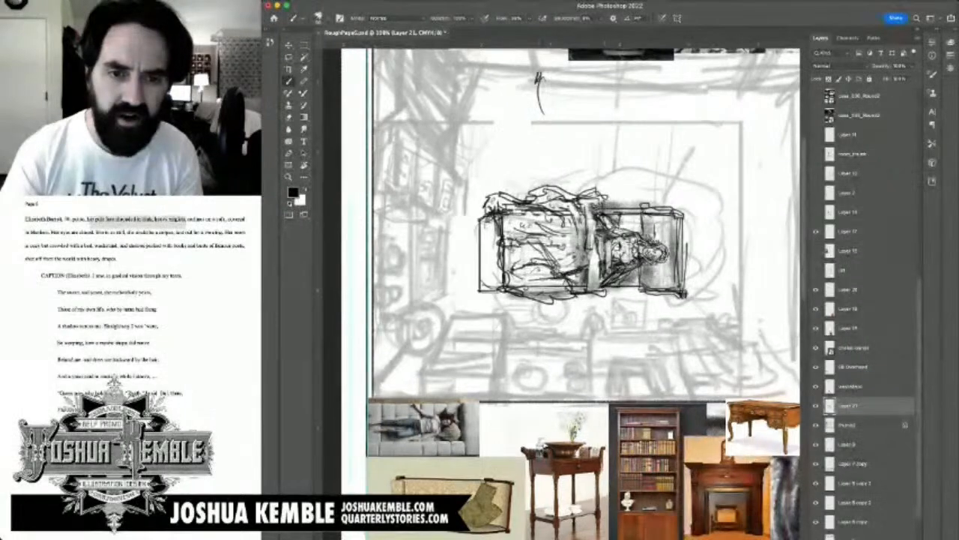
{"action": "mouse_move", "coordinate": [589, 288]}
{"action": "left_mouse_down"}
{"action": "mouse_move", "coordinate": [501, 292]}
{"action": "mouse_move", "coordinate": [553, 288]}
{"action": "mouse_move", "coordinate": [540, 270]}
{"action": "mouse_move", "coordinate": [508, 263]}
{"action": "left_mouse_up"}
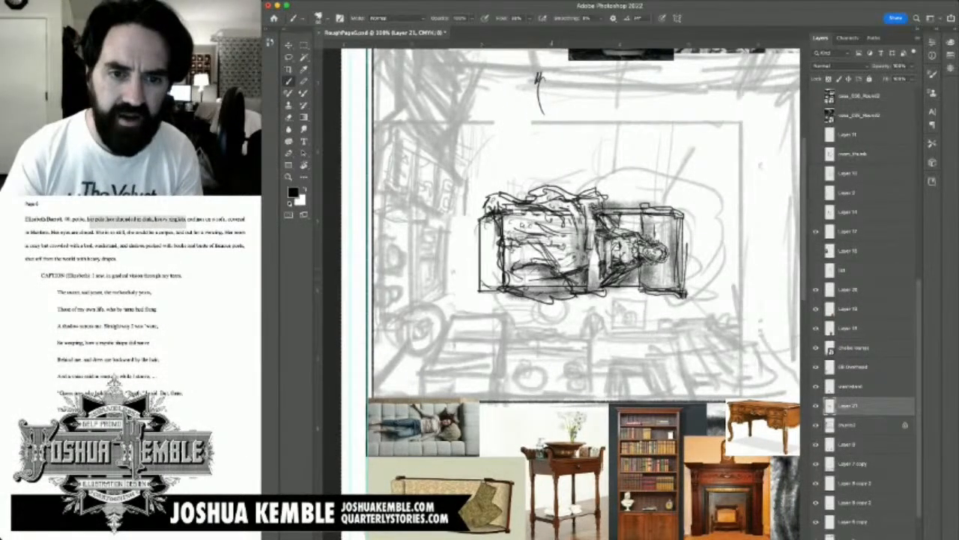
{"action": "mouse_move", "coordinate": [574, 253]}
{"action": "left_mouse_down"}
{"action": "mouse_move", "coordinate": [529, 242]}
{"action": "mouse_move", "coordinate": [505, 256]}
{"action": "left_mouse_up"}
{"action": "mouse_move", "coordinate": [514, 253]}
{"action": "left_mouse_down"}
{"action": "mouse_move", "coordinate": [506, 227]}
{"action": "mouse_move", "coordinate": [492, 292]}
{"action": "left_mouse_up"}
{"action": "left_click_drag", "start_coordinate": [496, 222], "coordinate": [497, 287]}
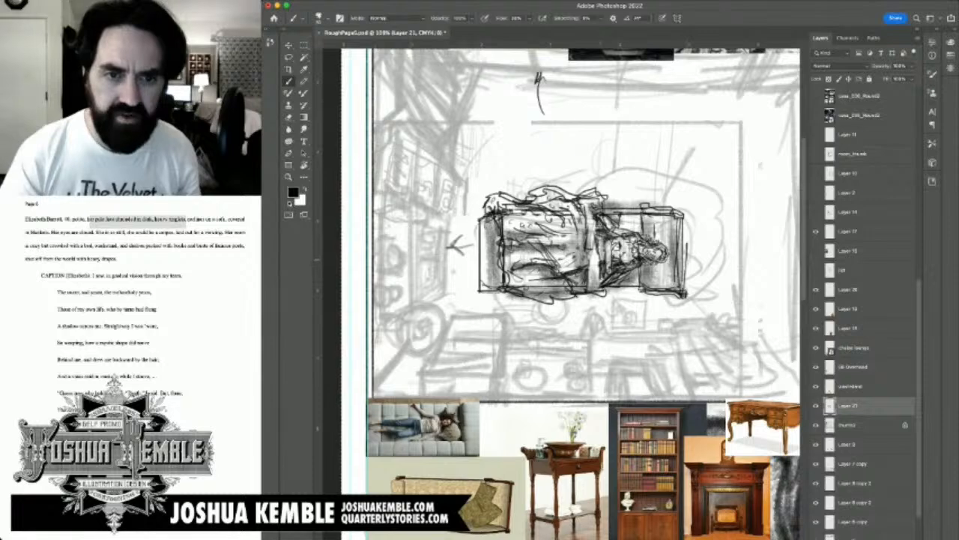
{"action": "left_click_drag", "start_coordinate": [607, 266], "coordinate": [575, 268]}
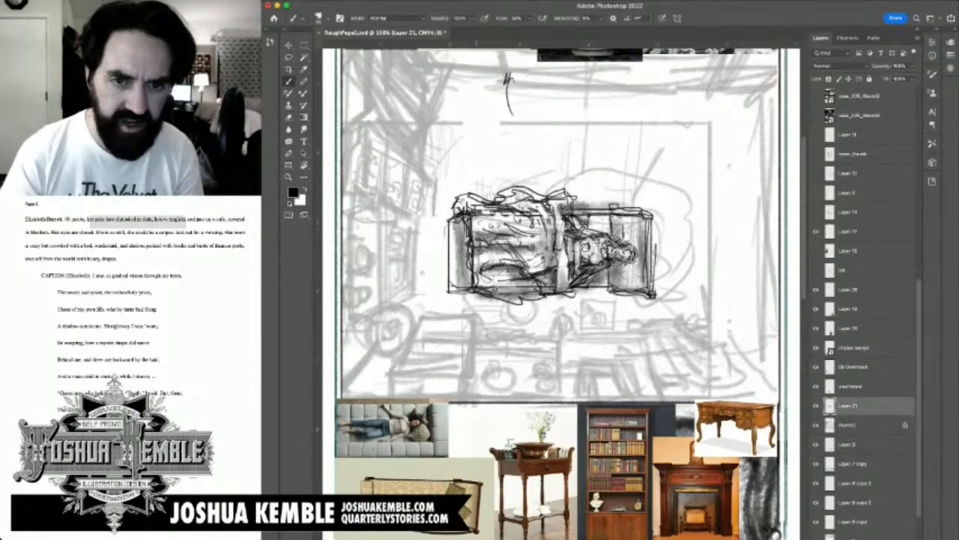
{"action": "mouse_move", "coordinate": [474, 224]}
{"action": "left_mouse_down"}
{"action": "mouse_move", "coordinate": [472, 263]}
{"action": "mouse_move", "coordinate": [484, 255]}
{"action": "left_mouse_up"}
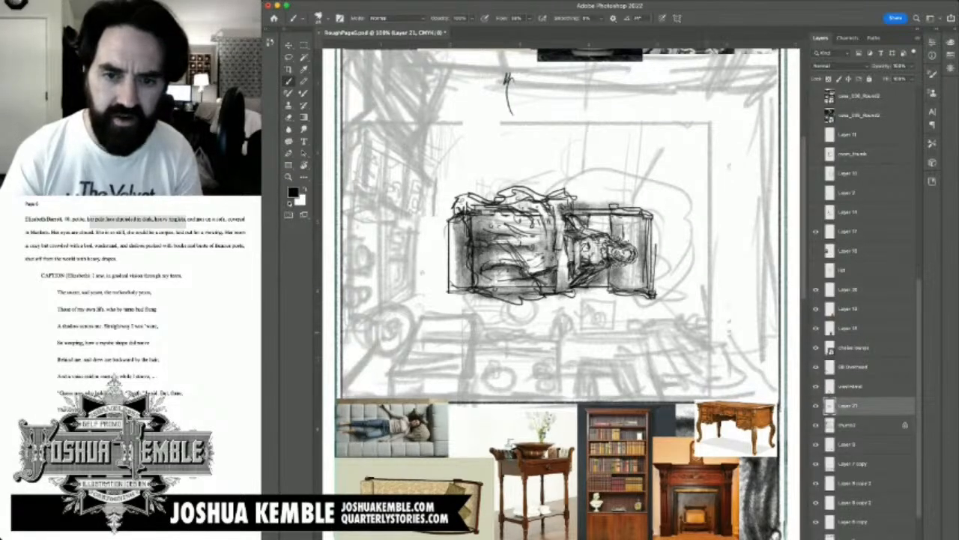
Step: Sketch diagonal guide lines running from the sofa's head end down toward the room's lower right corner
{"action": "mouse_move", "coordinate": [701, 358]}
{"action": "left_mouse_down"}
{"action": "mouse_move", "coordinate": [655, 280]}
{"action": "mouse_move", "coordinate": [686, 336]}
{"action": "left_mouse_up"}
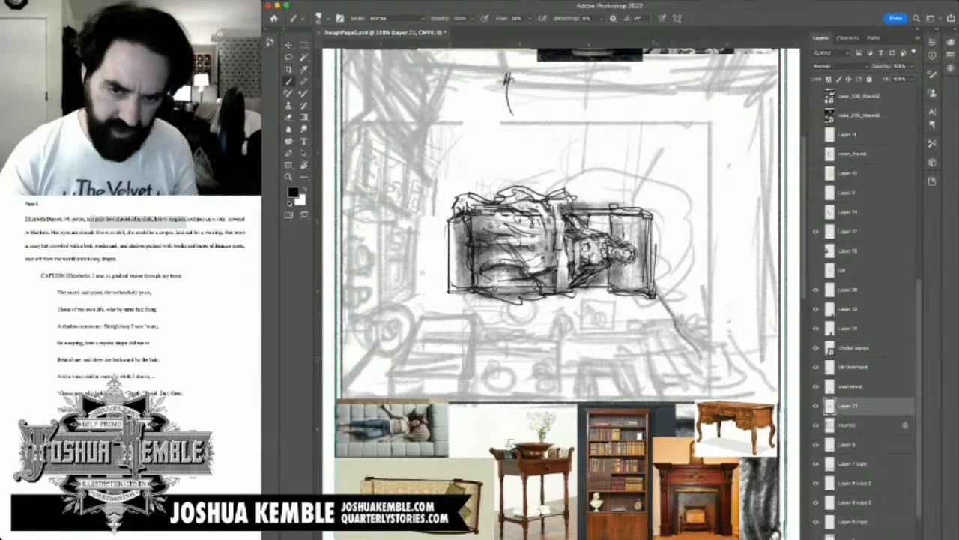
{"action": "key", "text": "super+z"}
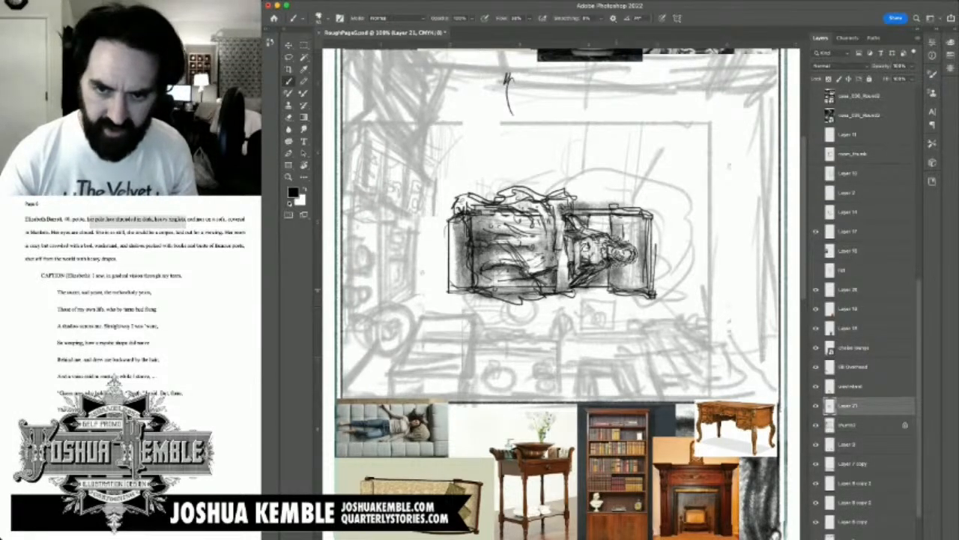
{"action": "left_click_drag", "start_coordinate": [625, 295], "coordinate": [679, 366]}
{"action": "left_click_drag", "start_coordinate": [663, 250], "coordinate": [745, 359]}
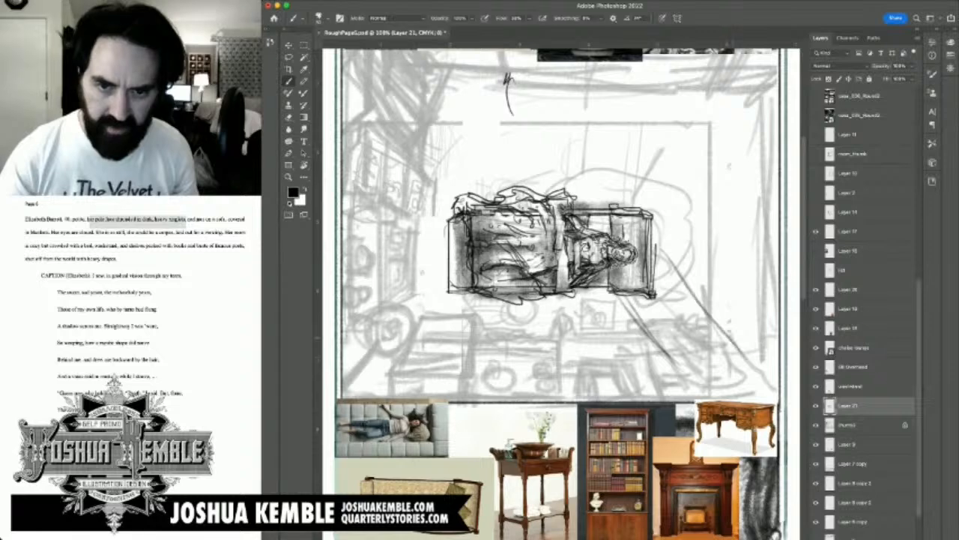
{"action": "left_click_drag", "start_coordinate": [685, 278], "coordinate": [740, 365]}
{"action": "left_click_drag", "start_coordinate": [663, 244], "coordinate": [739, 364]}
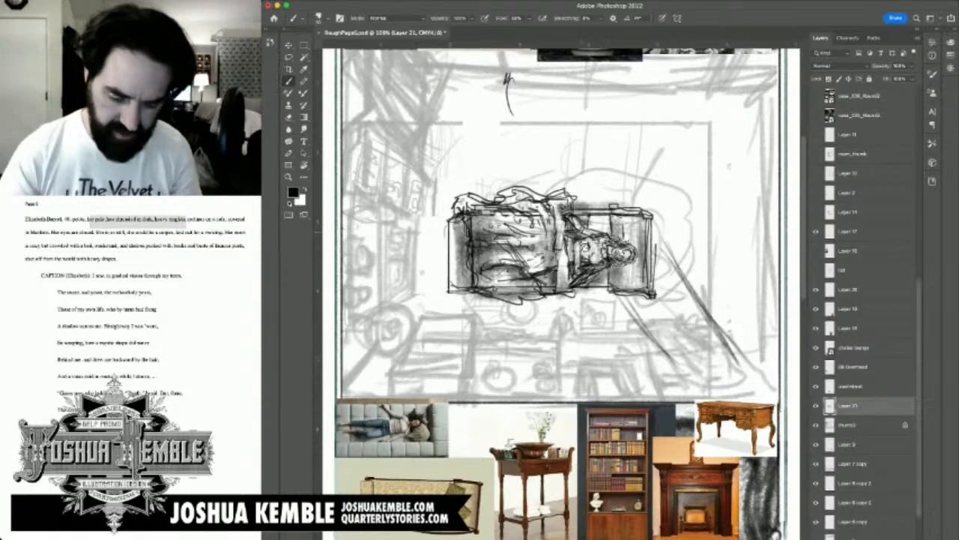
{"action": "left_click_drag", "start_coordinate": [620, 295], "coordinate": [648, 337]}
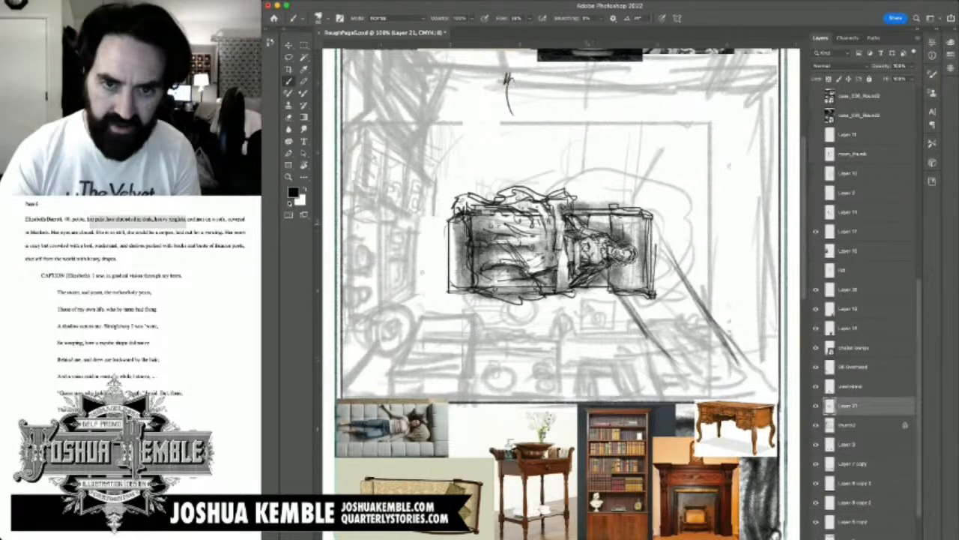
Step: Shade a soft cast shadow on the floor along the sofa's upper long side, behind the blanket and torso
{"action": "mouse_move", "coordinate": [574, 219]}
{"action": "left_mouse_down"}
{"action": "mouse_move", "coordinate": [619, 201]}
{"action": "mouse_move", "coordinate": [564, 194]}
{"action": "mouse_move", "coordinate": [619, 186]}
{"action": "mouse_move", "coordinate": [549, 198]}
{"action": "left_mouse_up"}
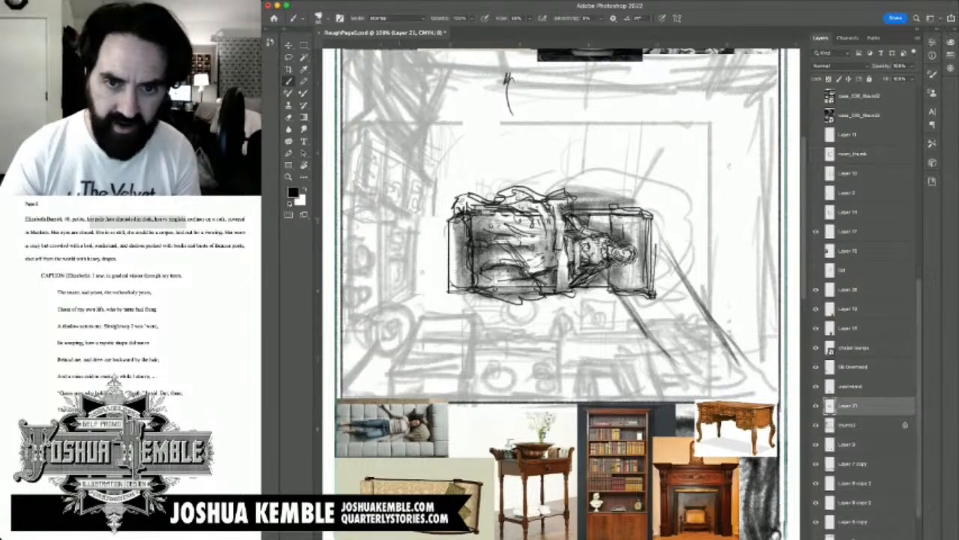
{"action": "left_click_drag", "start_coordinate": [441, 198], "coordinate": [533, 165]}
{"action": "mouse_move", "coordinate": [513, 197]}
{"action": "left_mouse_down"}
{"action": "mouse_move", "coordinate": [574, 178]}
{"action": "mouse_move", "coordinate": [553, 182]}
{"action": "left_mouse_up"}
{"action": "mouse_move", "coordinate": [565, 187]}
{"action": "left_mouse_down"}
{"action": "mouse_move", "coordinate": [583, 171]}
{"action": "mouse_move", "coordinate": [592, 179]}
{"action": "left_mouse_up"}
{"action": "left_click_drag", "start_coordinate": [583, 184], "coordinate": [607, 180]}
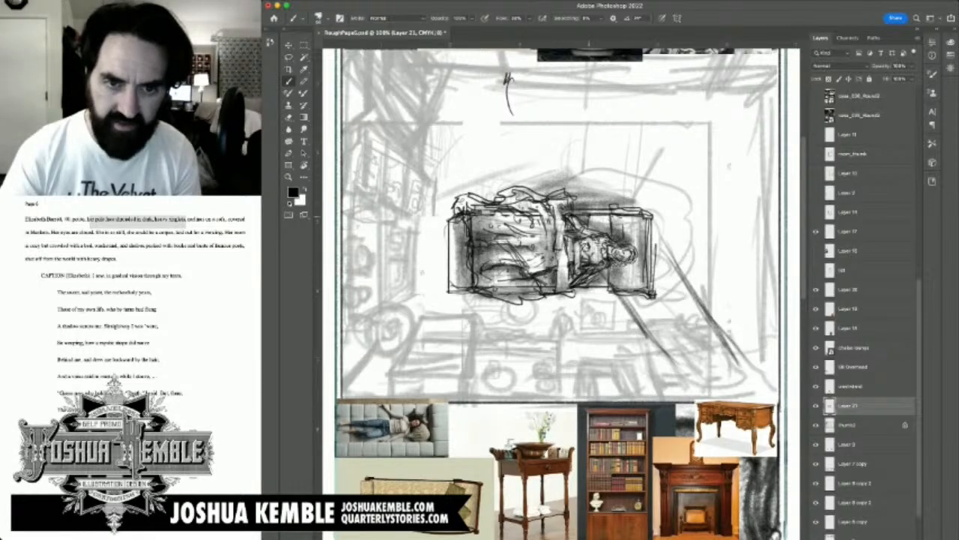
Step: Darken the blanket's upper spill, the sofa's upper rim and the woman's torso, and shade beside the blanket's folded waist edge
{"action": "left_click_drag", "start_coordinate": [505, 199], "coordinate": [538, 211]}
{"action": "mouse_move", "coordinate": [513, 201]}
{"action": "left_mouse_down"}
{"action": "mouse_move", "coordinate": [548, 209]}
{"action": "mouse_move", "coordinate": [533, 211]}
{"action": "left_mouse_up"}
{"action": "mouse_move", "coordinate": [517, 201]}
{"action": "left_mouse_down"}
{"action": "mouse_move", "coordinate": [550, 212]}
{"action": "mouse_move", "coordinate": [532, 210]}
{"action": "left_mouse_up"}
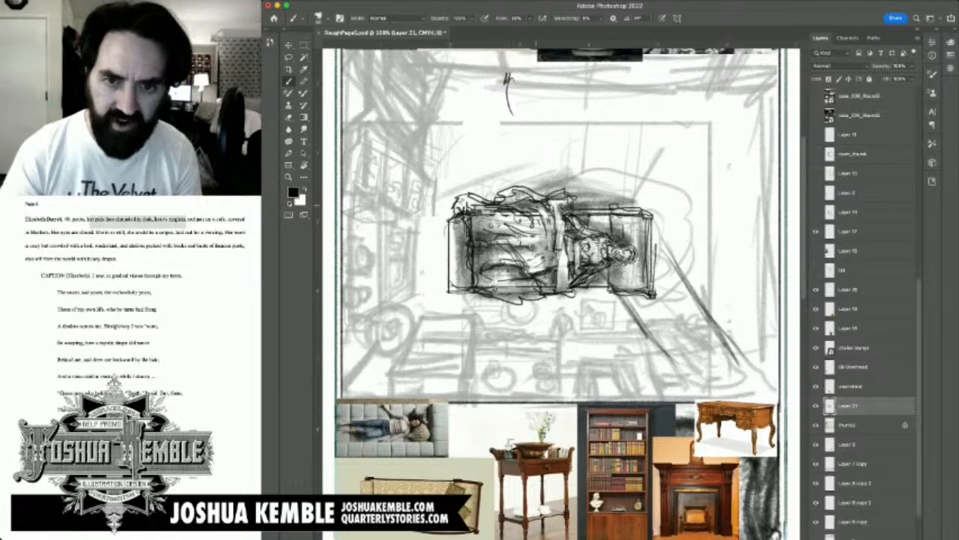
{"action": "left_click_drag", "start_coordinate": [457, 206], "coordinate": [502, 213]}
{"action": "mouse_move", "coordinate": [544, 200]}
{"action": "left_mouse_down"}
{"action": "mouse_move", "coordinate": [609, 220]}
{"action": "mouse_move", "coordinate": [614, 211]}
{"action": "left_mouse_up"}
{"action": "mouse_move", "coordinate": [593, 208]}
{"action": "left_mouse_down"}
{"action": "mouse_move", "coordinate": [640, 214]}
{"action": "mouse_move", "coordinate": [610, 232]}
{"action": "left_mouse_up"}
{"action": "mouse_move", "coordinate": [589, 223]}
{"action": "left_mouse_down"}
{"action": "mouse_move", "coordinate": [638, 239]}
{"action": "mouse_move", "coordinate": [636, 251]}
{"action": "left_mouse_up"}
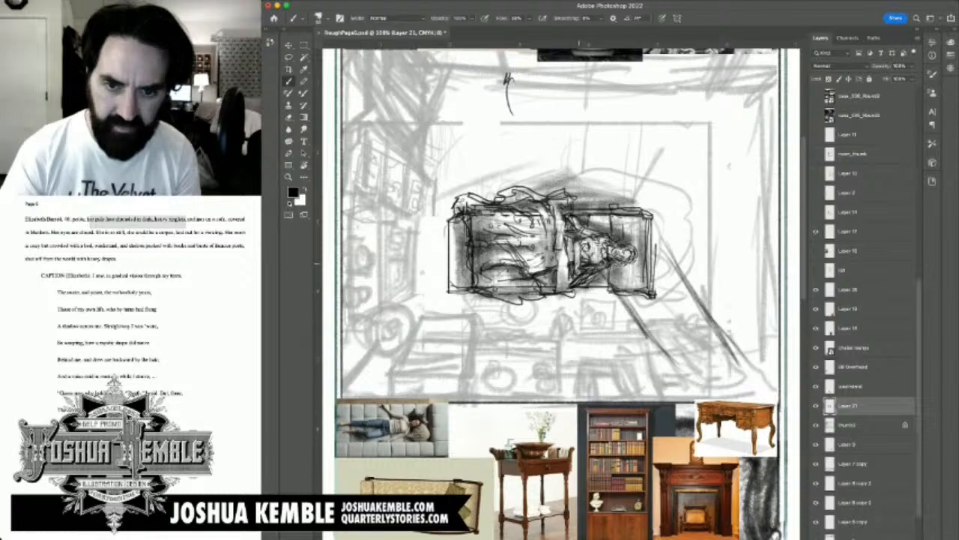
{"action": "left_click_drag", "start_coordinate": [575, 232], "coordinate": [567, 271]}
{"action": "left_click_drag", "start_coordinate": [572, 241], "coordinate": [567, 283]}
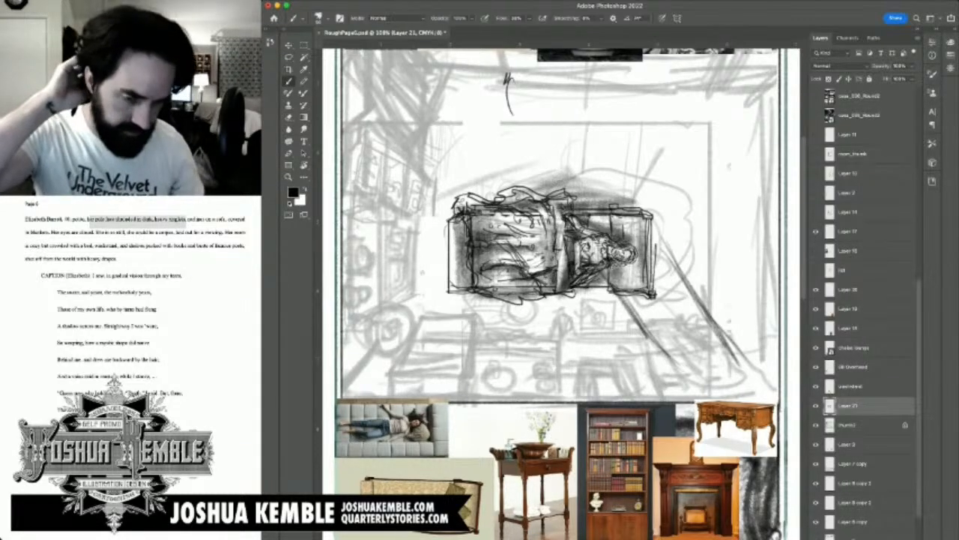
Step: Save the page document, keeping the sofa drawing's layer contents intact
{"action": "key", "text": "super+0"}
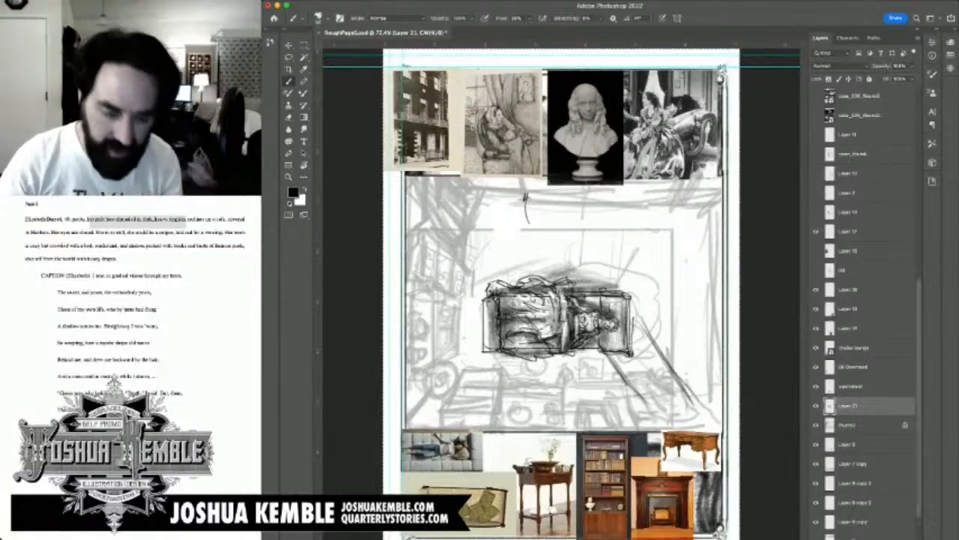
{"action": "key", "text": "super+s"}
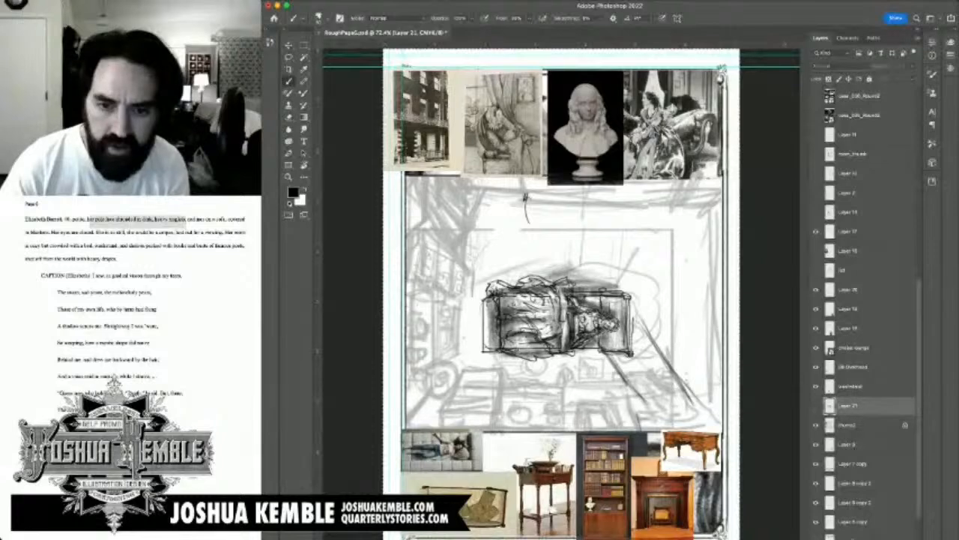
{"action": "key", "text": "Delete"}
{"action": "key", "text": "super+z"}
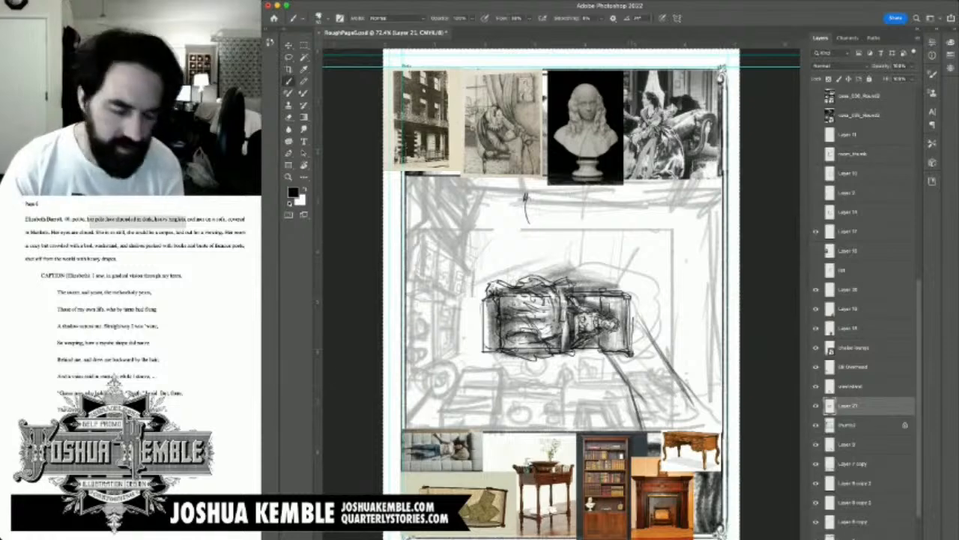
Step: Erase the diagonal lines extending from the sofa's head end across the floor
{"action": "key", "text": "e"}
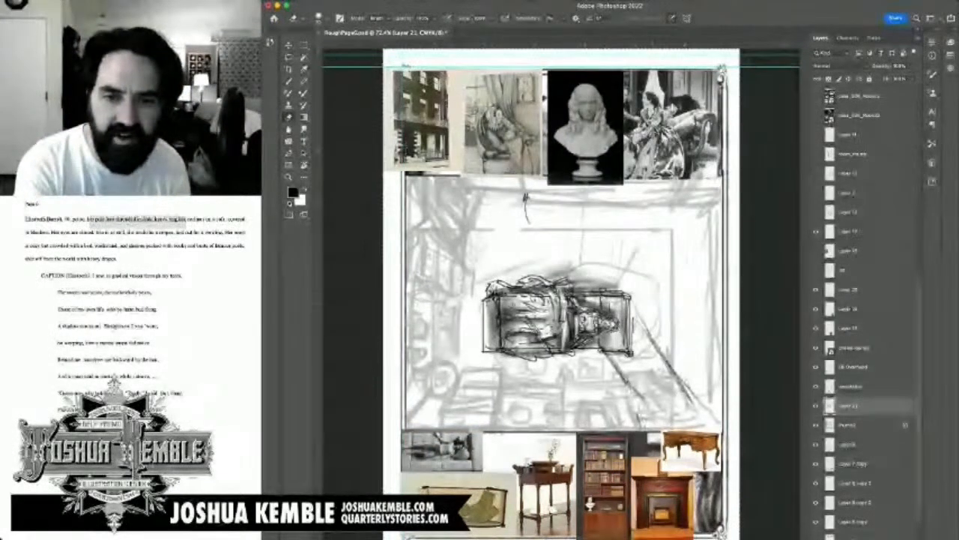
{"action": "left_click", "coordinate": [816, 405]}
{"action": "left_click", "coordinate": [816, 405]}
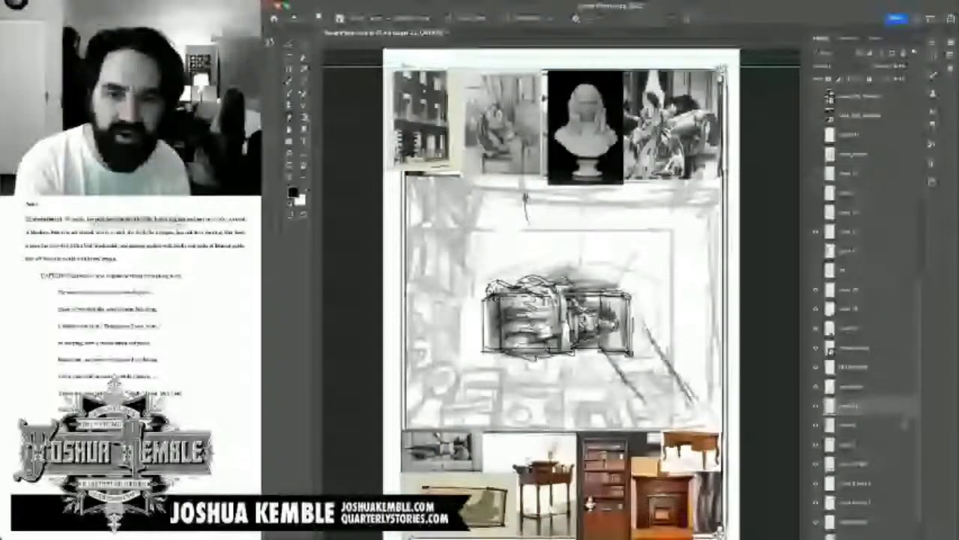
{"action": "key", "text": "e"}
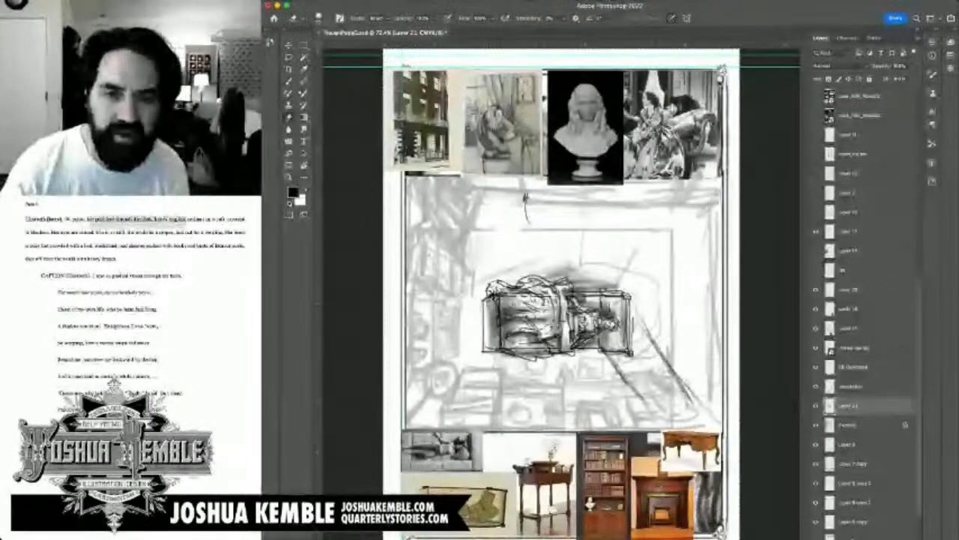
{"action": "left_click_drag", "start_coordinate": [590, 264], "coordinate": [529, 280]}
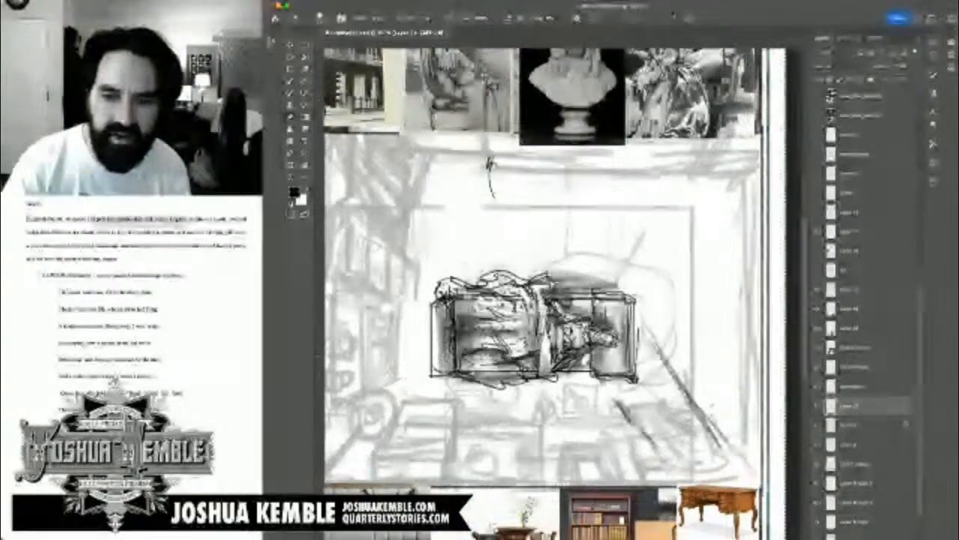
{"action": "left_click_drag", "start_coordinate": [616, 398], "coordinate": [654, 446]}
{"action": "left_click_drag", "start_coordinate": [649, 331], "coordinate": [722, 452]}
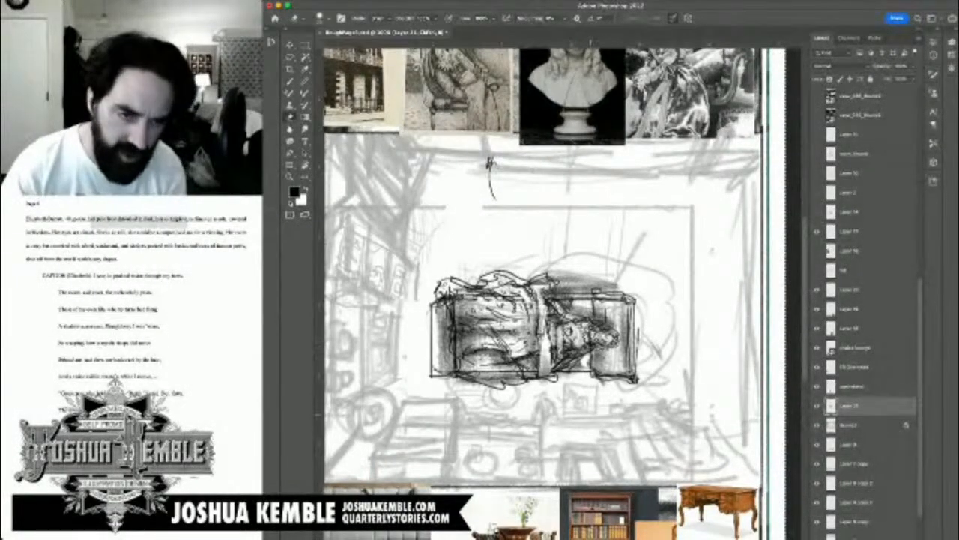
Step: Brush darker shading into the gap below the woman's torso and over the blanket's foot end by the armrest
{"action": "key", "text": "b"}
{"action": "left_click_drag", "start_coordinate": [586, 353], "coordinate": [584, 366]}
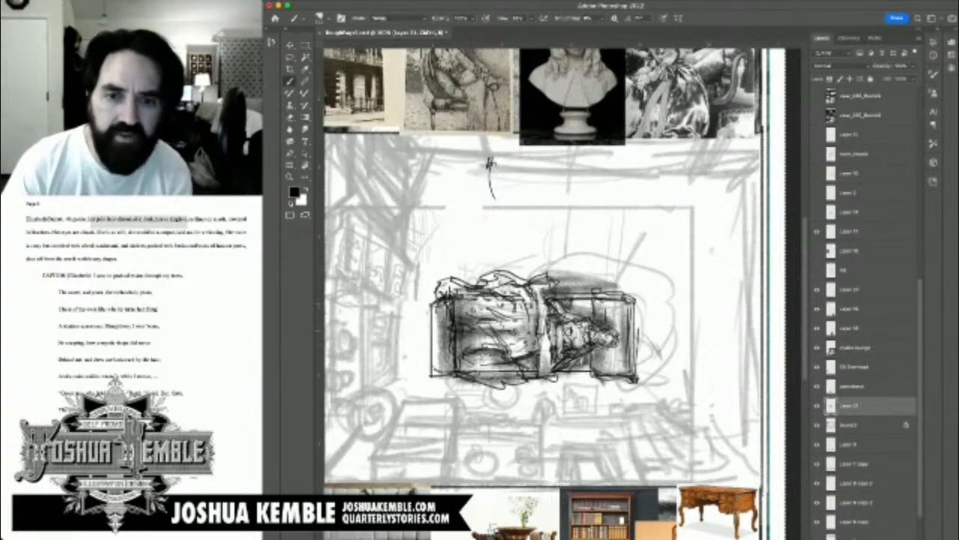
{"action": "left_click_drag", "start_coordinate": [458, 302], "coordinate": [459, 370]}
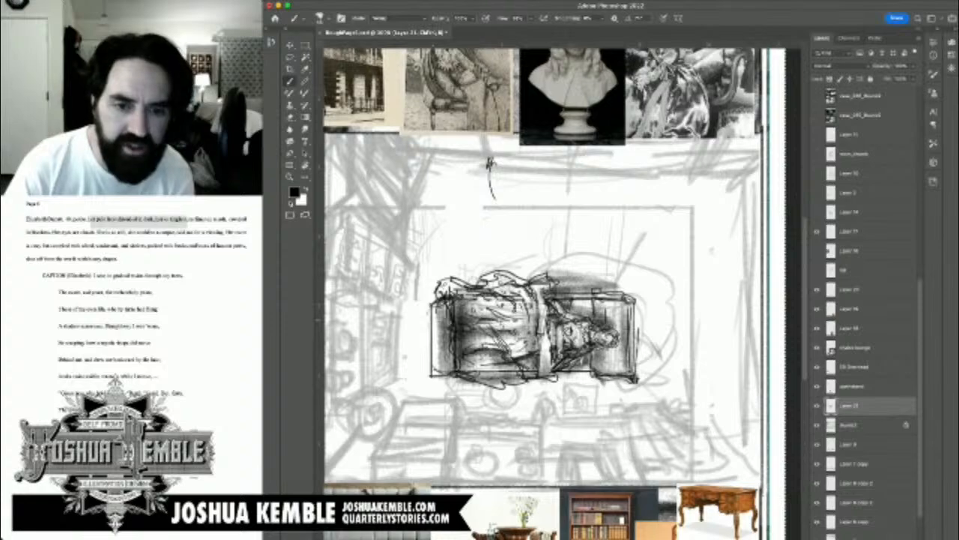
Step: Refine the woman's face with dark strokes around the eyes and cheek, and add a highlight to it in white
{"action": "scroll", "coordinate": [619, 327], "scroll_direction": "down", "scroll_amount": 1}
{"action": "scroll", "coordinate": [619, 327], "scroll_direction": "up", "scroll_amount": 8}
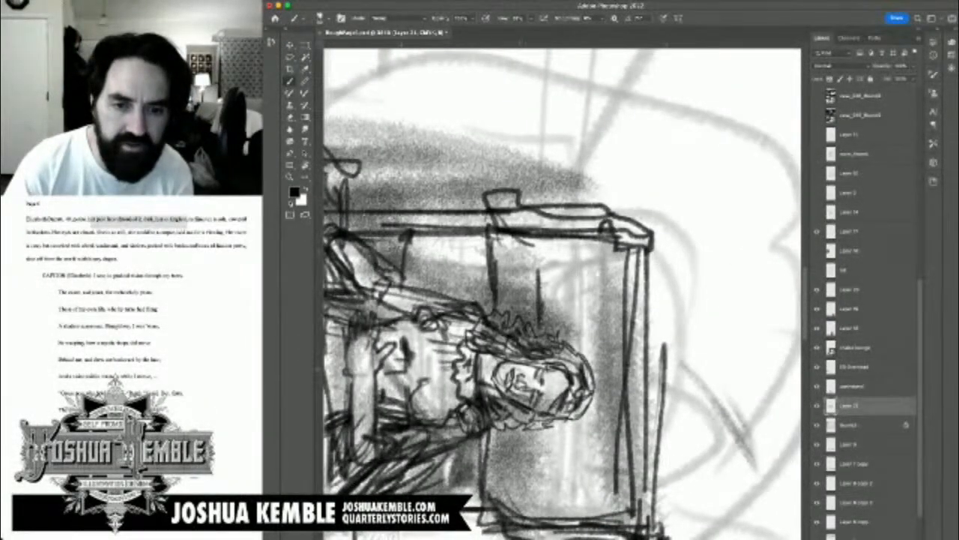
{"action": "mouse_move", "coordinate": [517, 370]}
{"action": "left_mouse_down"}
{"action": "mouse_move", "coordinate": [524, 365]}
{"action": "mouse_move", "coordinate": [517, 393]}
{"action": "mouse_move", "coordinate": [553, 383]}
{"action": "mouse_move", "coordinate": [548, 409]}
{"action": "mouse_move", "coordinate": [558, 399]}
{"action": "left_mouse_up"}
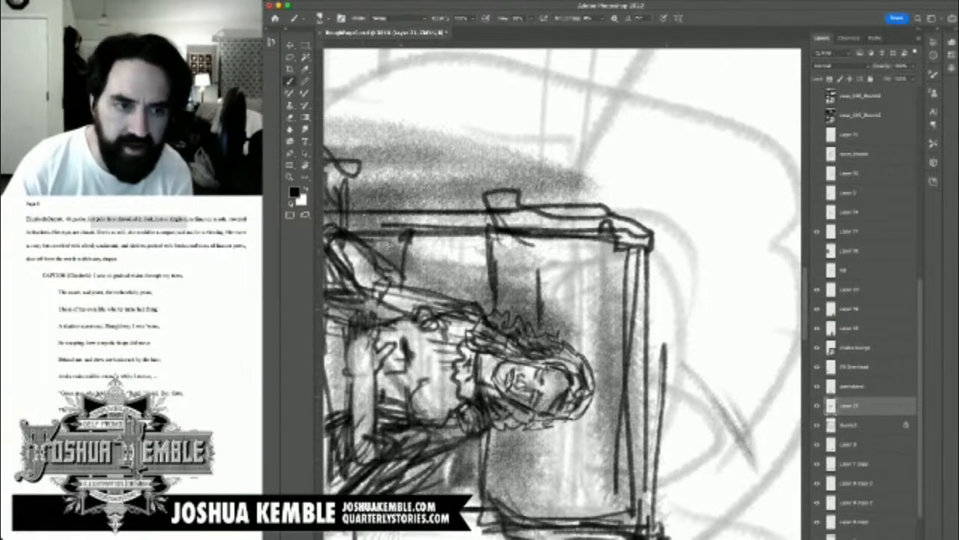
{"action": "left_click_drag", "start_coordinate": [528, 370], "coordinate": [534, 375]}
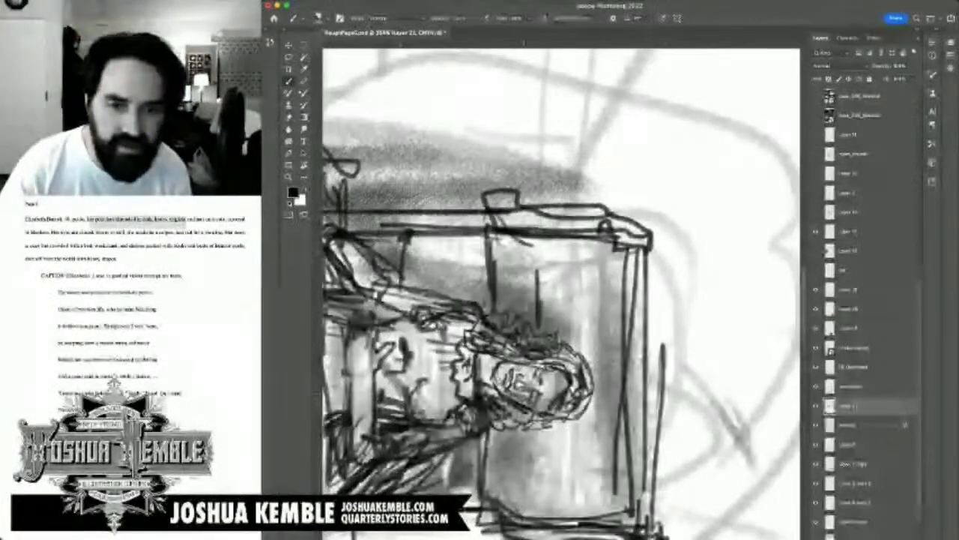
{"action": "key", "text": "x"}
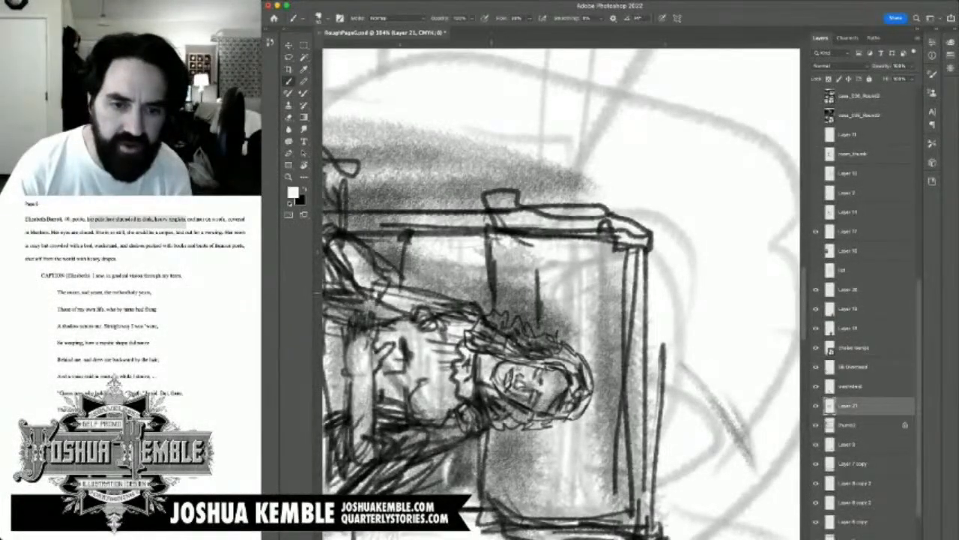
{"action": "mouse_move", "coordinate": [528, 362]}
{"action": "left_mouse_down"}
{"action": "mouse_move", "coordinate": [530, 400]}
{"action": "mouse_move", "coordinate": [544, 399]}
{"action": "mouse_move", "coordinate": [550, 384]}
{"action": "left_mouse_up"}
{"action": "left_click_drag", "start_coordinate": [489, 356], "coordinate": [588, 346]}
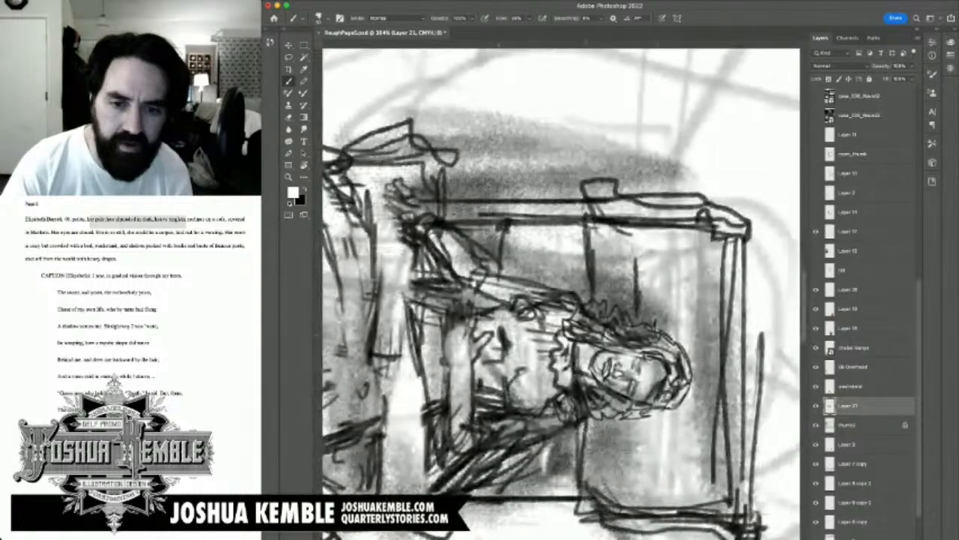
Step: Lighten the sofa cushion on both sides of the woman's head with broad white strokes
{"action": "mouse_move", "coordinate": [596, 414]}
{"action": "left_mouse_down"}
{"action": "mouse_move", "coordinate": [596, 510]}
{"action": "mouse_move", "coordinate": [608, 501]}
{"action": "mouse_move", "coordinate": [605, 486]}
{"action": "mouse_move", "coordinate": [626, 497]}
{"action": "left_mouse_up"}
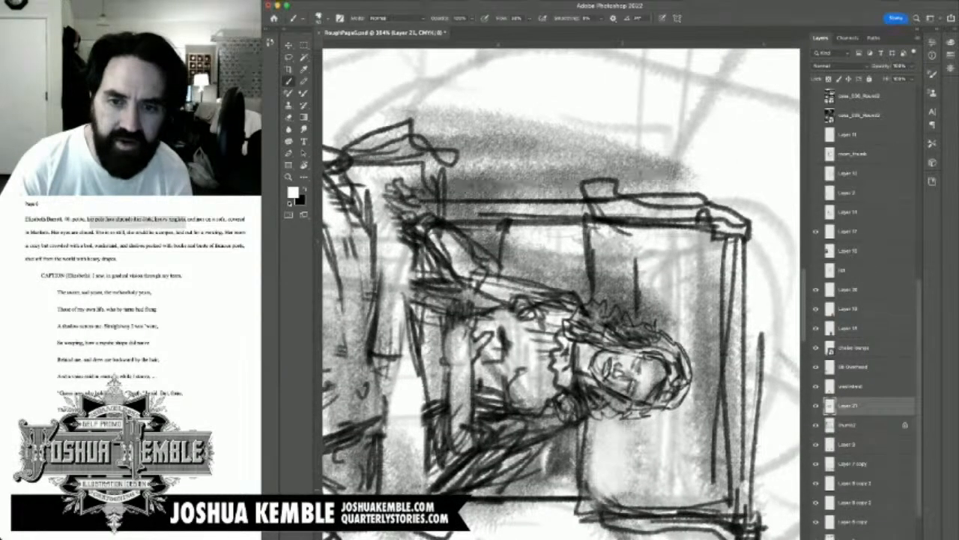
{"action": "left_click_drag", "start_coordinate": [635, 420], "coordinate": [640, 506]}
{"action": "left_click_drag", "start_coordinate": [604, 238], "coordinate": [609, 306]}
{"action": "mouse_move", "coordinate": [614, 230]}
{"action": "left_mouse_down"}
{"action": "mouse_move", "coordinate": [617, 305]}
{"action": "mouse_move", "coordinate": [628, 305]}
{"action": "left_mouse_up"}
{"action": "left_click_drag", "start_coordinate": [646, 251], "coordinate": [652, 329]}
{"action": "mouse_move", "coordinate": [655, 270]}
{"action": "left_mouse_down"}
{"action": "mouse_move", "coordinate": [660, 322]}
{"action": "mouse_move", "coordinate": [673, 340]}
{"action": "mouse_move", "coordinate": [618, 257]}
{"action": "left_mouse_up"}
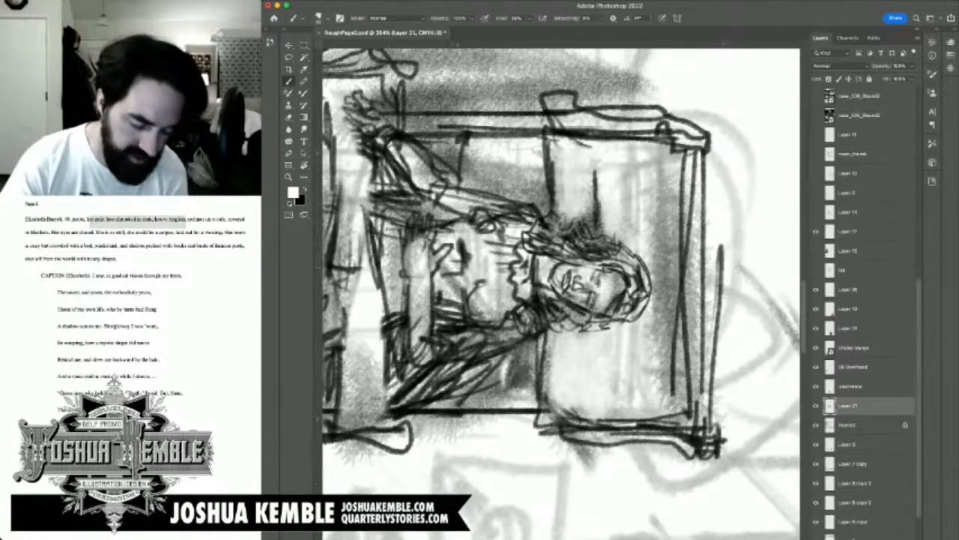
Step: Brush black shading around the cushion at the sofa's head end and into the gap above the woman's outstretched arm
{"action": "key", "text": "space"}
{"action": "key", "text": "x"}
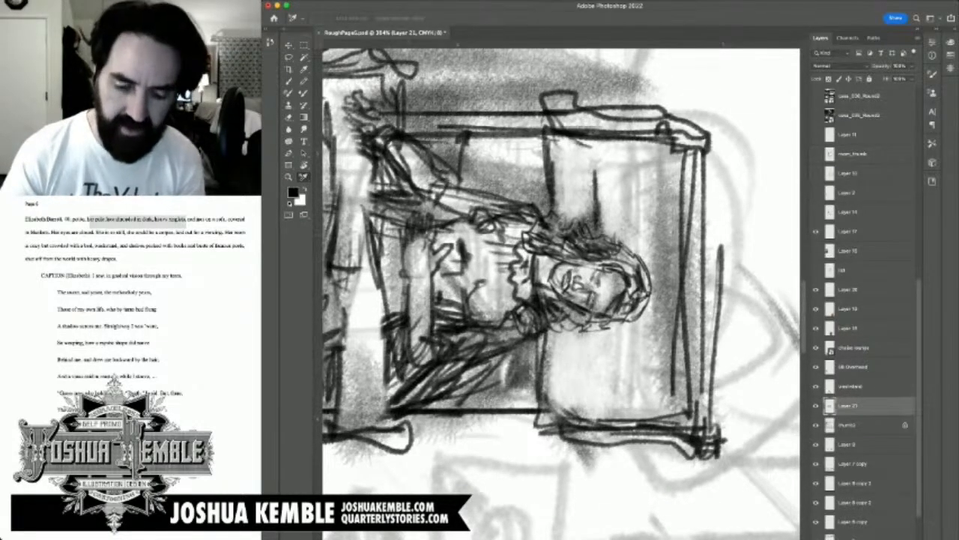
{"action": "key", "text": "b"}
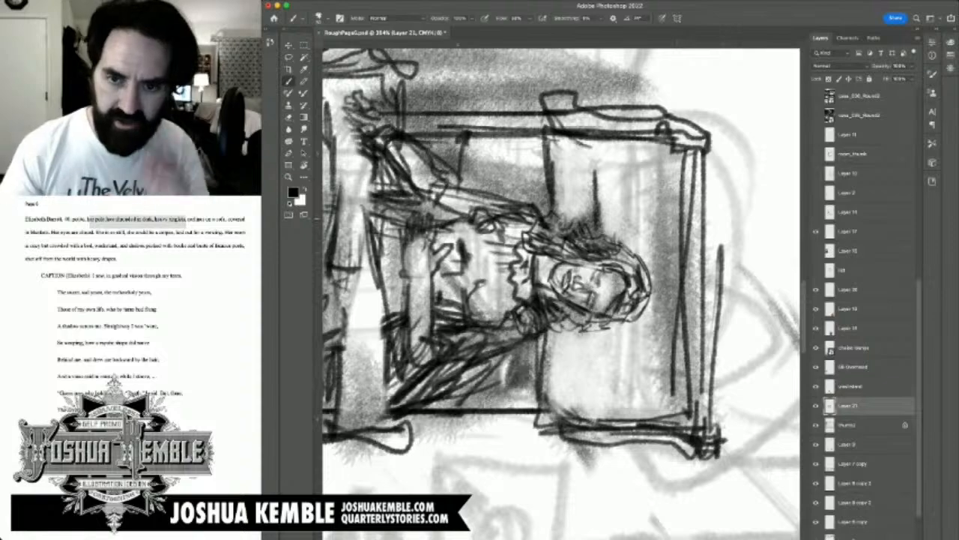
{"action": "mouse_move", "coordinate": [665, 159]}
{"action": "left_mouse_down"}
{"action": "mouse_move", "coordinate": [662, 374]}
{"action": "mouse_move", "coordinate": [650, 389]}
{"action": "mouse_move", "coordinate": [638, 320]}
{"action": "mouse_move", "coordinate": [661, 306]}
{"action": "mouse_move", "coordinate": [653, 279]}
{"action": "left_mouse_up"}
{"action": "mouse_move", "coordinate": [529, 346]}
{"action": "left_mouse_down"}
{"action": "mouse_move", "coordinate": [634, 309]}
{"action": "mouse_move", "coordinate": [537, 363]}
{"action": "mouse_move", "coordinate": [628, 326]}
{"action": "left_mouse_up"}
{"action": "left_click_drag", "start_coordinate": [576, 188], "coordinate": [625, 274]}
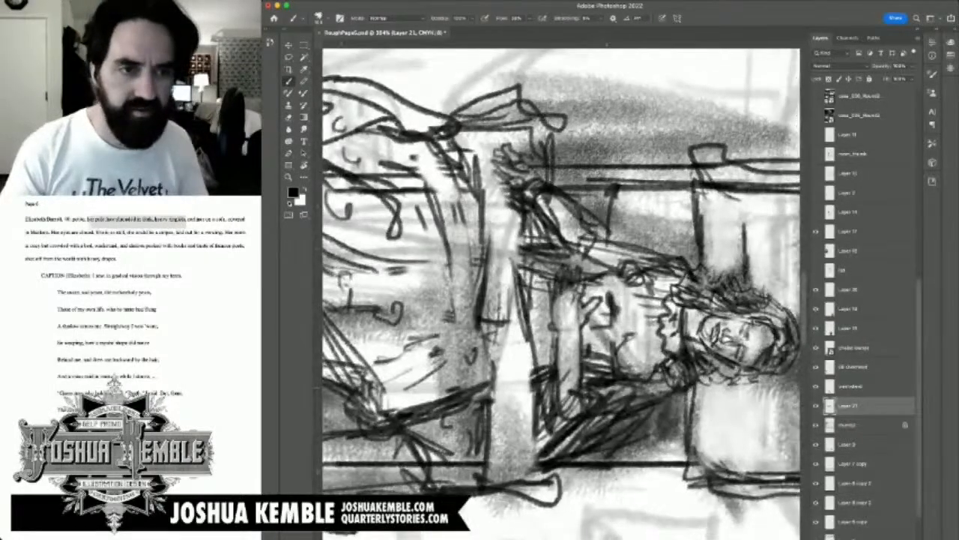
{"action": "mouse_move", "coordinate": [604, 209]}
{"action": "left_mouse_down"}
{"action": "mouse_move", "coordinate": [643, 249]}
{"action": "mouse_move", "coordinate": [669, 259]}
{"action": "left_mouse_up"}
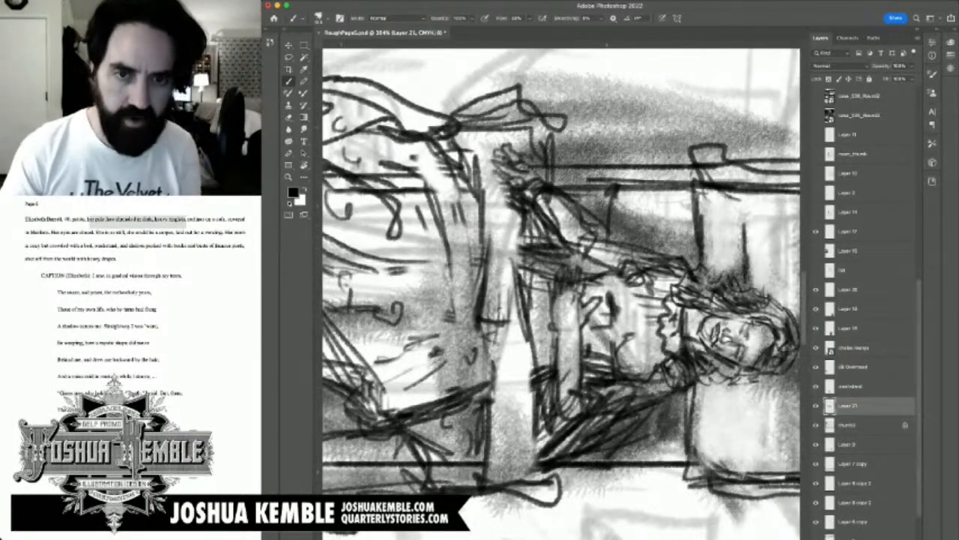
Step: Highlight the woman's outstretched arm and hand in white, using a finer brush for the hand
{"action": "key", "text": "x"}
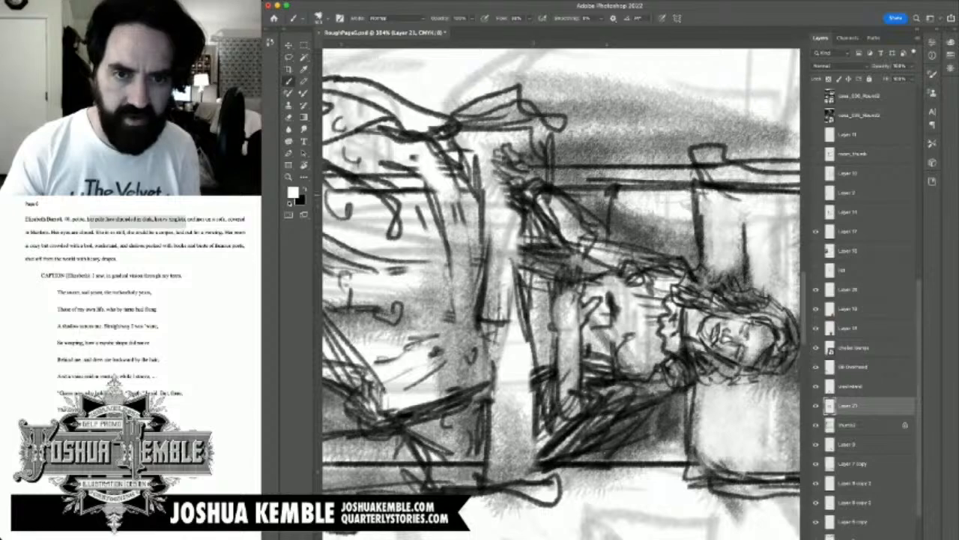
{"action": "key", "text": "["}
{"action": "key", "text": "["}
{"action": "key", "text": "["}
{"action": "mouse_move", "coordinate": [504, 177]}
{"action": "left_mouse_down"}
{"action": "mouse_move", "coordinate": [519, 169]}
{"action": "mouse_move", "coordinate": [513, 151]}
{"action": "mouse_move", "coordinate": [509, 161]}
{"action": "mouse_move", "coordinate": [571, 226]}
{"action": "left_mouse_up"}
{"action": "key", "text": "]"}
{"action": "key", "text": "]"}
{"action": "left_click_drag", "start_coordinate": [538, 186], "coordinate": [581, 226]}
{"action": "left_click_drag", "start_coordinate": [576, 218], "coordinate": [622, 264]}
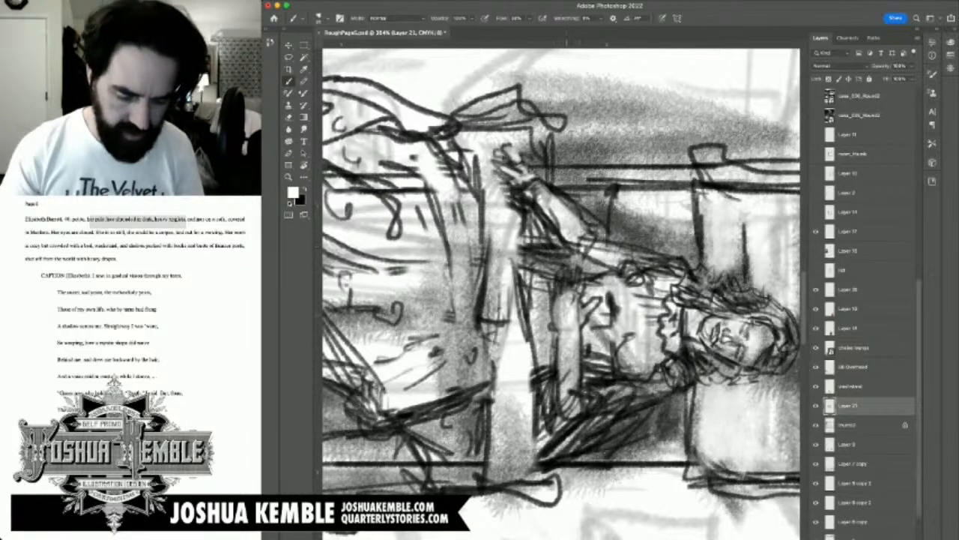
Step: Shade the woman's bodice in black from the collar down to her folded hand
{"action": "key", "text": "x"}
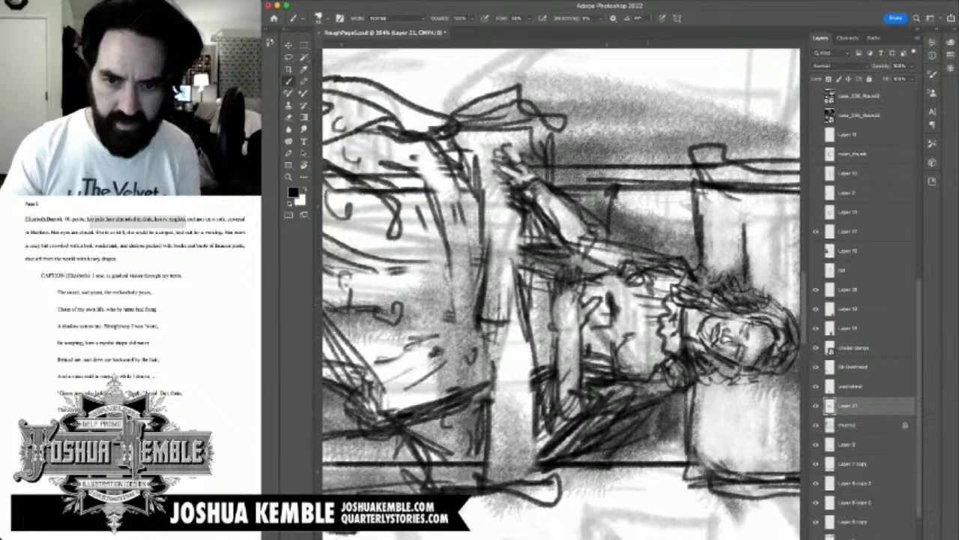
{"action": "left_click_drag", "start_coordinate": [650, 294], "coordinate": [663, 320]}
{"action": "left_click_drag", "start_coordinate": [647, 281], "coordinate": [668, 314]}
{"action": "mouse_move", "coordinate": [639, 280]}
{"action": "left_mouse_down"}
{"action": "mouse_move", "coordinate": [645, 292]}
{"action": "mouse_move", "coordinate": [621, 321]}
{"action": "mouse_move", "coordinate": [641, 376]}
{"action": "left_mouse_up"}
{"action": "left_click_drag", "start_coordinate": [658, 338], "coordinate": [647, 370]}
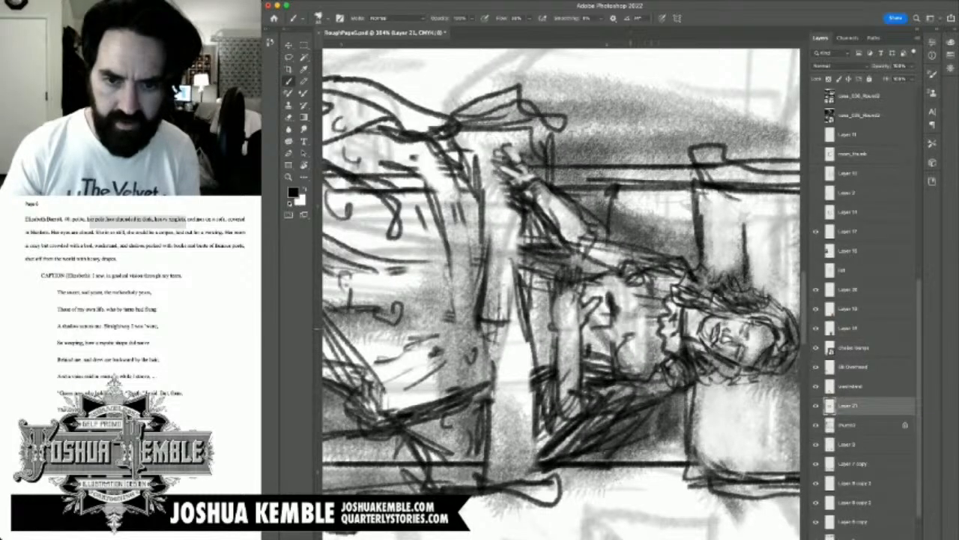
{"action": "mouse_move", "coordinate": [658, 322]}
{"action": "left_mouse_down"}
{"action": "mouse_move", "coordinate": [566, 348]}
{"action": "mouse_move", "coordinate": [589, 366]}
{"action": "left_mouse_up"}
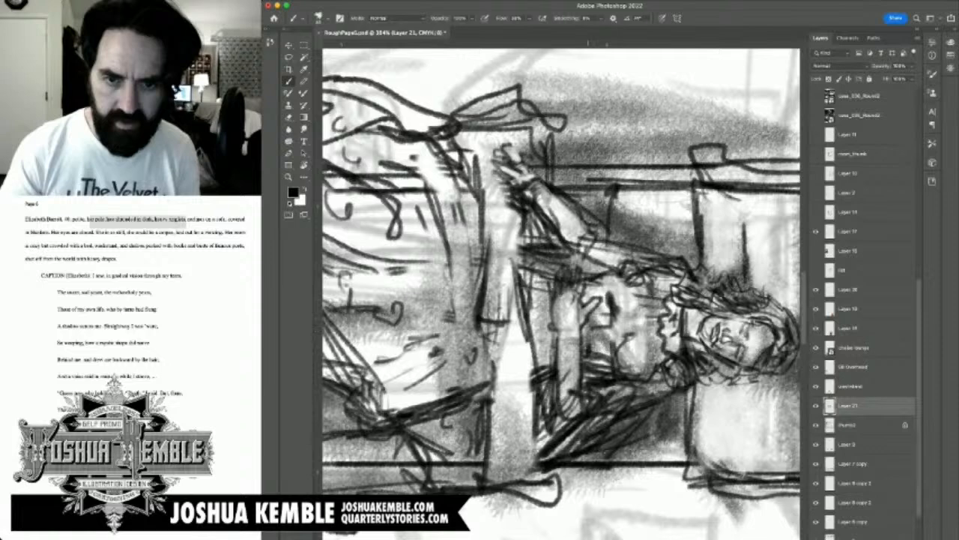
{"action": "mouse_move", "coordinate": [599, 318]}
{"action": "left_mouse_down"}
{"action": "mouse_move", "coordinate": [610, 298]}
{"action": "mouse_move", "coordinate": [631, 296]}
{"action": "mouse_move", "coordinate": [592, 300]}
{"action": "mouse_move", "coordinate": [581, 264]}
{"action": "left_mouse_up"}
Step: Highlight the woman's folded forearm in white and darken its outer edge with a fine black stroke
{"action": "key", "text": "x"}
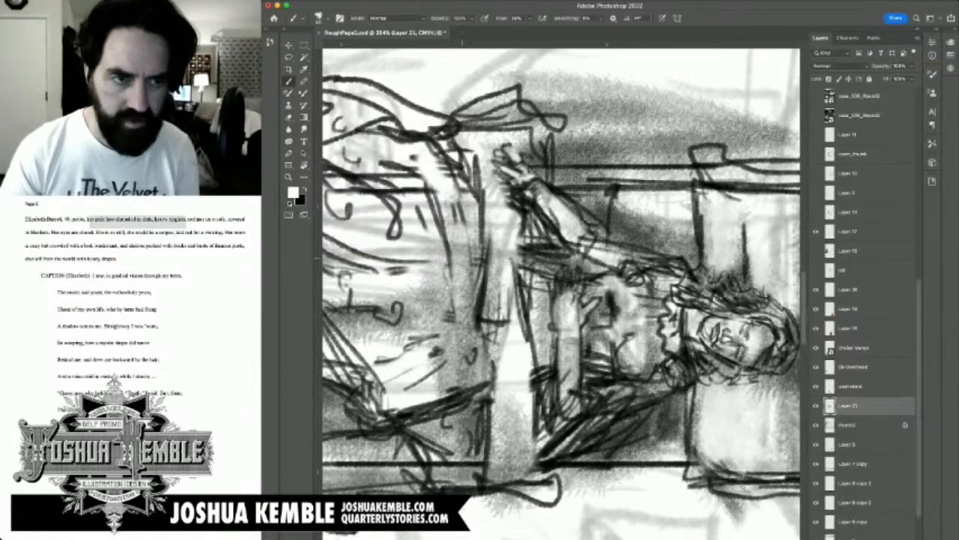
{"action": "left_click_drag", "start_coordinate": [565, 307], "coordinate": [561, 392]}
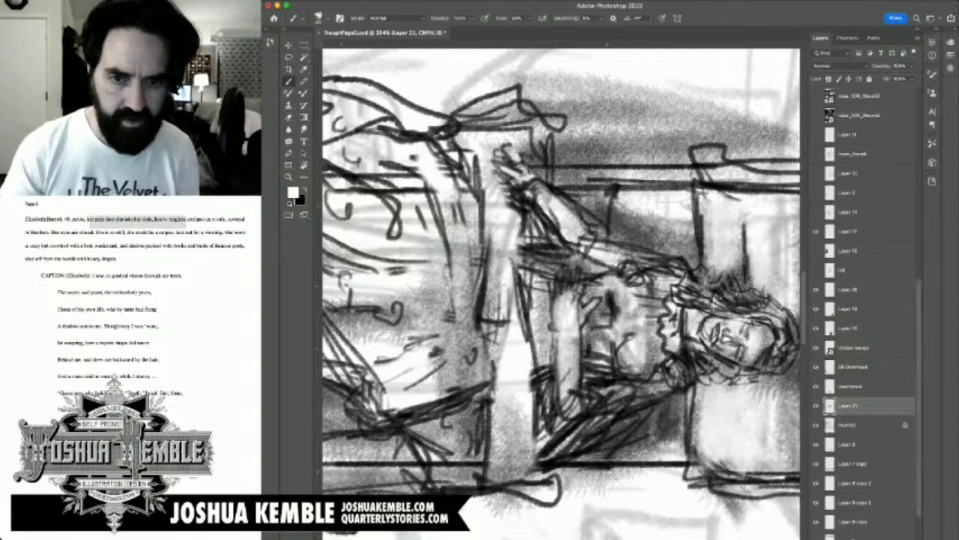
{"action": "key", "text": "x"}
{"action": "key", "text": "["}
{"action": "key", "text": "["}
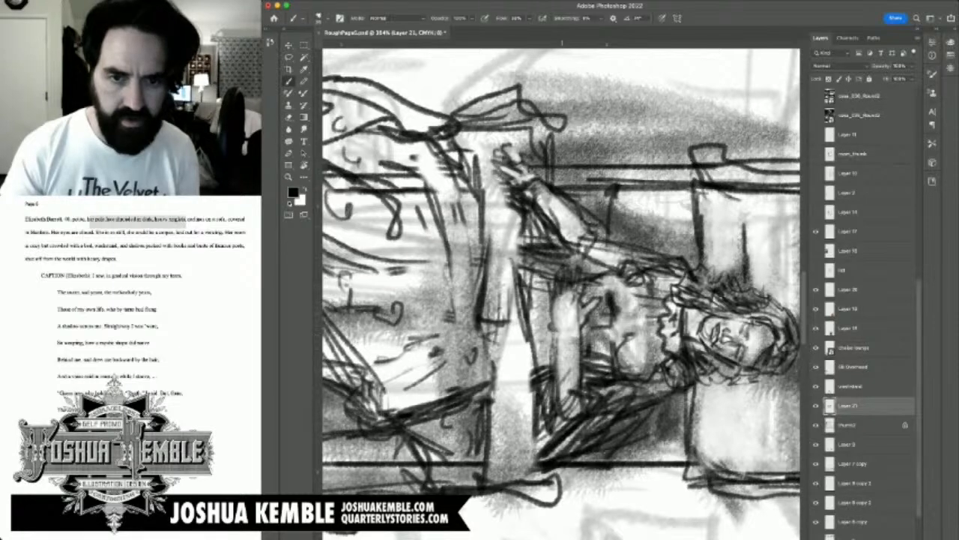
{"action": "left_click_drag", "start_coordinate": [553, 307], "coordinate": [557, 399]}
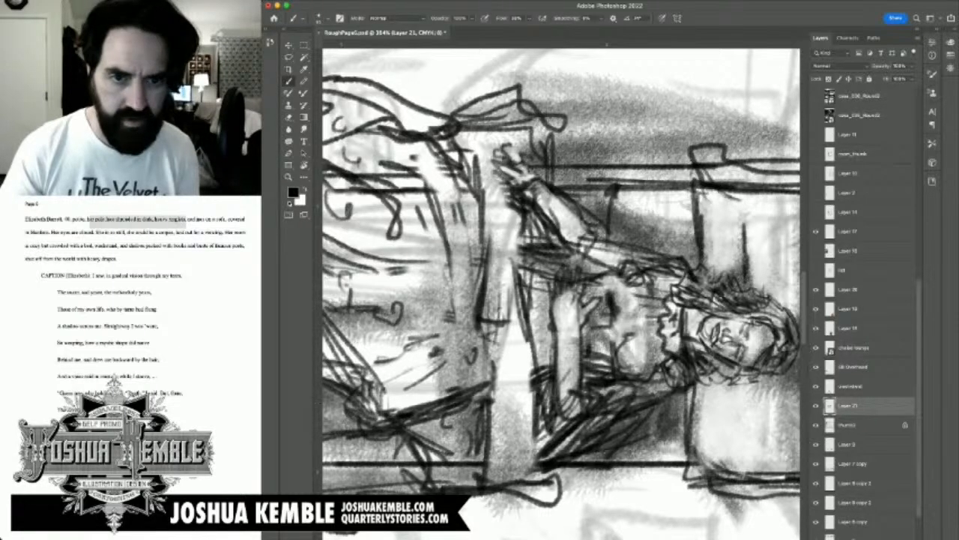
Step: Fill the gap between the blanket's edge and the woman's arms with dense black strokes
{"action": "key", "text": "]"}
{"action": "key", "text": "]"}
{"action": "key", "text": "]"}
{"action": "key", "text": "["}
{"action": "key", "text": "["}
{"action": "key", "text": "["}
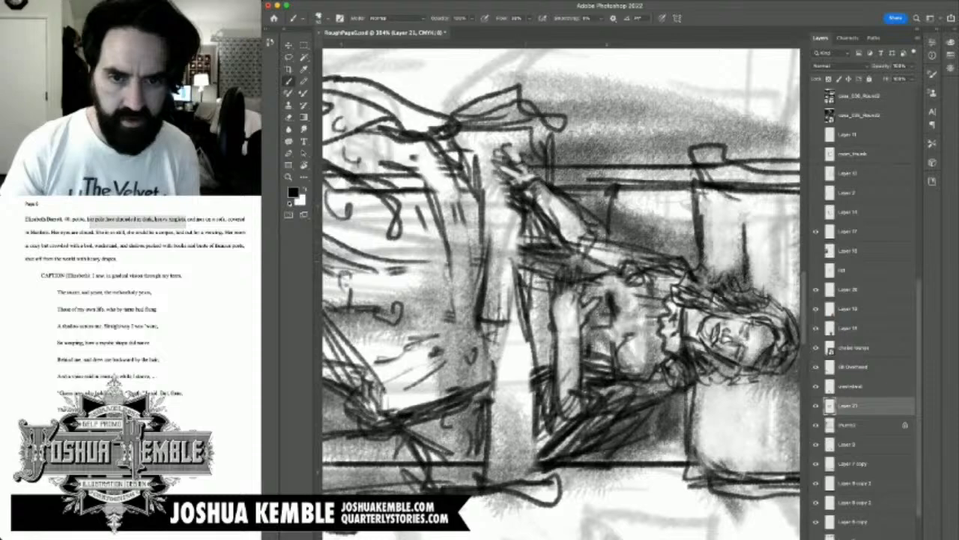
{"action": "left_click_drag", "start_coordinate": [527, 223], "coordinate": [518, 287]}
{"action": "left_click_drag", "start_coordinate": [519, 220], "coordinate": [526, 303]}
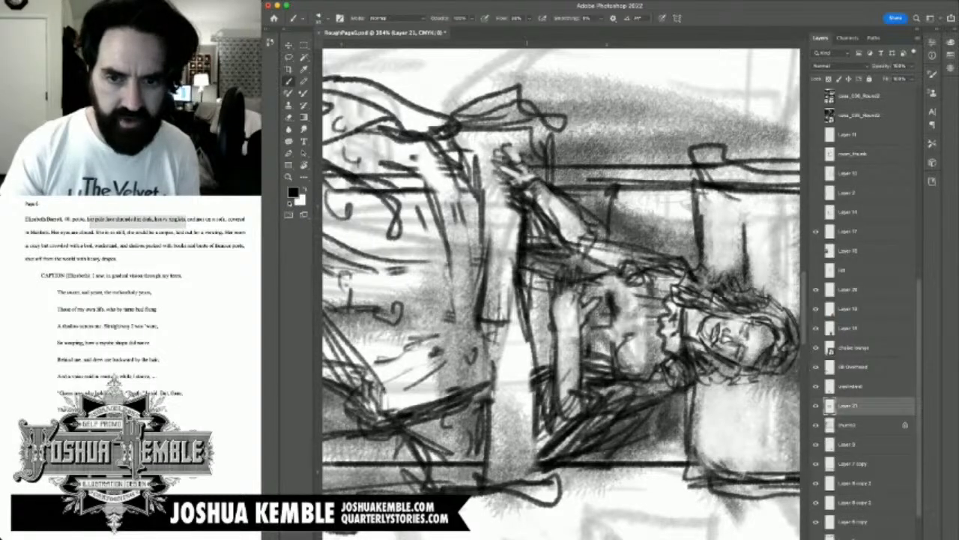
{"action": "key", "text": "]"}
{"action": "key", "text": "]"}
{"action": "key", "text": "]"}
{"action": "left_click_drag", "start_coordinate": [523, 215], "coordinate": [532, 337]}
{"action": "left_click_drag", "start_coordinate": [534, 211], "coordinate": [541, 334]}
{"action": "mouse_move", "coordinate": [539, 239]}
{"action": "left_mouse_down"}
{"action": "mouse_move", "coordinate": [543, 342]}
{"action": "mouse_move", "coordinate": [550, 340]}
{"action": "left_mouse_up"}
{"action": "left_click_drag", "start_coordinate": [544, 295], "coordinate": [557, 378]}
{"action": "left_click_drag", "start_coordinate": [544, 329], "coordinate": [548, 401]}
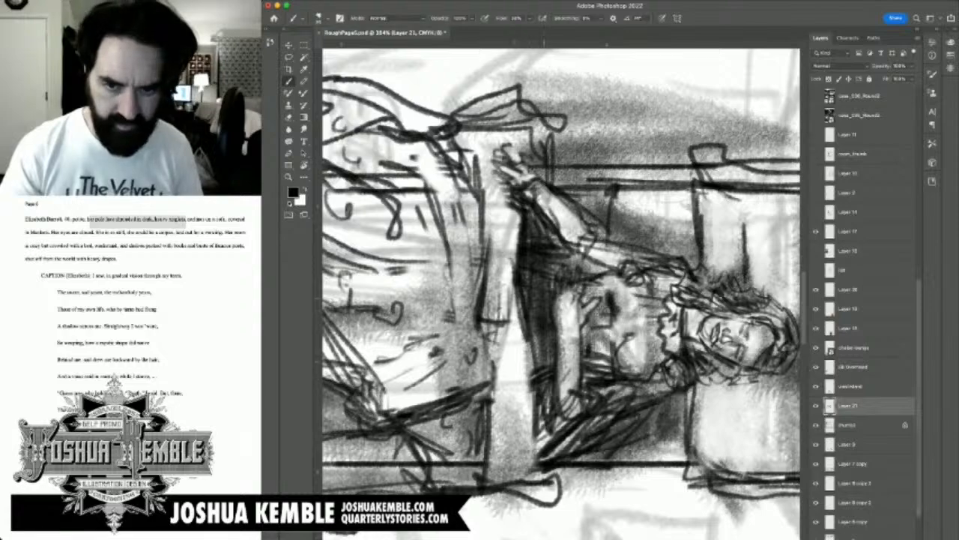
Step: Define the fingers of the woman's outstretched hand with dark strokes and shade the blanket's upper fold
{"action": "left_click_drag", "start_coordinate": [517, 262], "coordinate": [606, 326]}
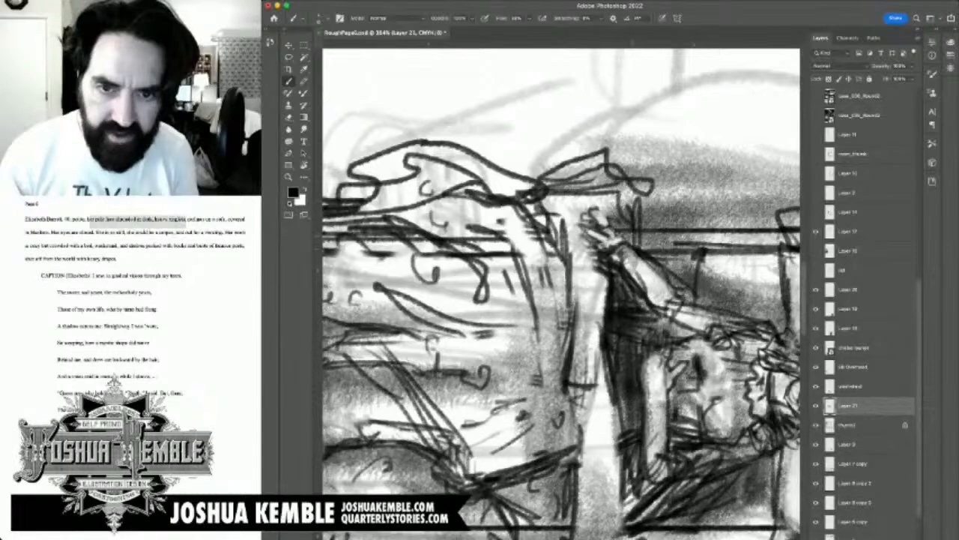
{"action": "mouse_move", "coordinate": [612, 226]}
{"action": "left_mouse_down"}
{"action": "mouse_move", "coordinate": [604, 209]}
{"action": "mouse_move", "coordinate": [577, 210]}
{"action": "mouse_move", "coordinate": [591, 201]}
{"action": "mouse_move", "coordinate": [576, 238]}
{"action": "mouse_move", "coordinate": [613, 255]}
{"action": "mouse_move", "coordinate": [604, 262]}
{"action": "mouse_move", "coordinate": [659, 195]}
{"action": "left_mouse_up"}
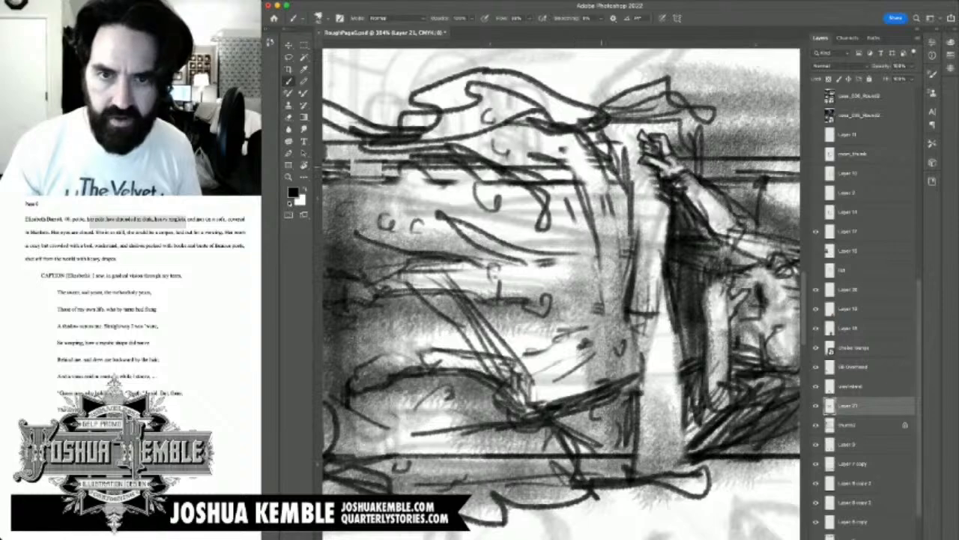
{"action": "mouse_move", "coordinate": [588, 171]}
{"action": "left_mouse_down"}
{"action": "mouse_move", "coordinate": [563, 174]}
{"action": "mouse_move", "coordinate": [605, 178]}
{"action": "mouse_move", "coordinate": [487, 163]}
{"action": "mouse_move", "coordinate": [627, 179]}
{"action": "mouse_move", "coordinate": [620, 171]}
{"action": "left_mouse_up"}
{"action": "mouse_move", "coordinate": [525, 172]}
{"action": "left_mouse_down"}
{"action": "mouse_move", "coordinate": [465, 143]}
{"action": "mouse_move", "coordinate": [667, 104]}
{"action": "mouse_move", "coordinate": [457, 105]}
{"action": "mouse_move", "coordinate": [469, 120]}
{"action": "left_mouse_up"}
{"action": "mouse_move", "coordinate": [600, 97]}
{"action": "left_mouse_down"}
{"action": "mouse_move", "coordinate": [550, 187]}
{"action": "mouse_move", "coordinate": [634, 182]}
{"action": "left_mouse_up"}
{"action": "mouse_move", "coordinate": [514, 179]}
{"action": "left_mouse_down"}
{"action": "mouse_move", "coordinate": [535, 182]}
{"action": "mouse_move", "coordinate": [577, 212]}
{"action": "left_mouse_up"}
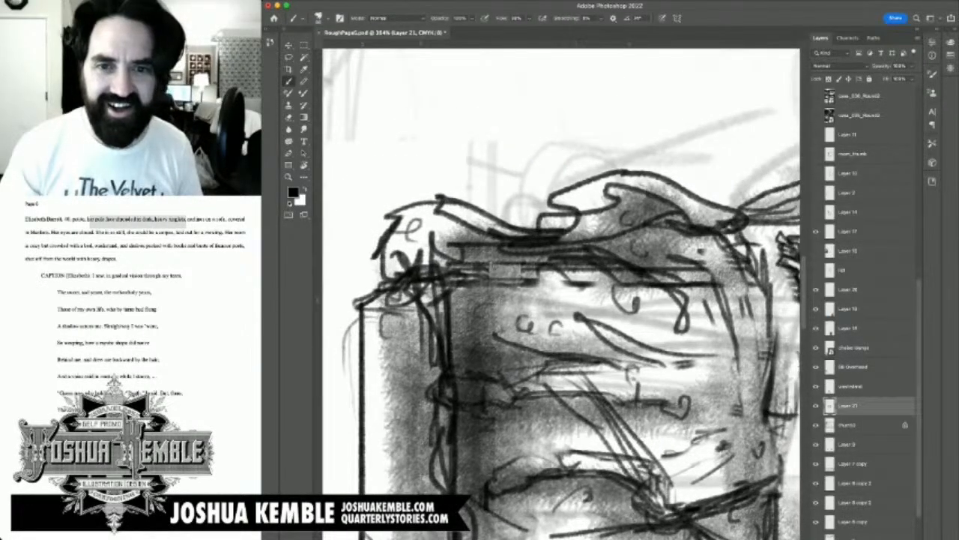
Step: Brush a soft dark shadow onto the floor along the blanket's upper edge and behind the sofa's back
{"action": "mouse_move", "coordinate": [412, 180]}
{"action": "left_mouse_down"}
{"action": "mouse_move", "coordinate": [524, 196]}
{"action": "mouse_move", "coordinate": [494, 211]}
{"action": "mouse_move", "coordinate": [637, 157]}
{"action": "mouse_move", "coordinate": [776, 199]}
{"action": "mouse_move", "coordinate": [555, 199]}
{"action": "mouse_move", "coordinate": [578, 184]}
{"action": "mouse_move", "coordinate": [542, 200]}
{"action": "mouse_move", "coordinate": [552, 205]}
{"action": "left_mouse_up"}
{"action": "left_click_drag", "start_coordinate": [663, 226], "coordinate": [780, 249]}
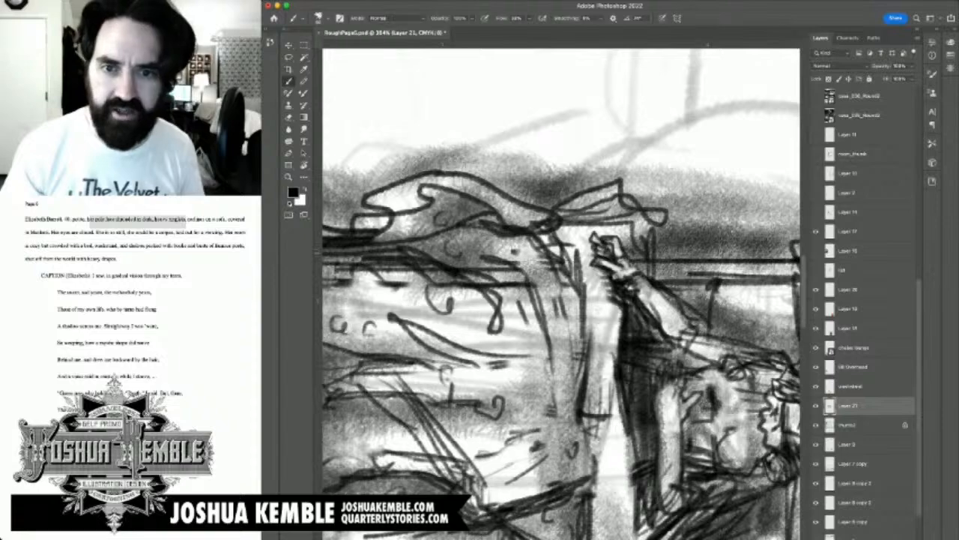
{"action": "left_click_drag", "start_coordinate": [700, 269], "coordinate": [486, 214]}
{"action": "mouse_move", "coordinate": [579, 209]}
{"action": "left_mouse_down"}
{"action": "mouse_move", "coordinate": [518, 226]}
{"action": "mouse_move", "coordinate": [629, 213]}
{"action": "mouse_move", "coordinate": [710, 235]}
{"action": "left_mouse_up"}
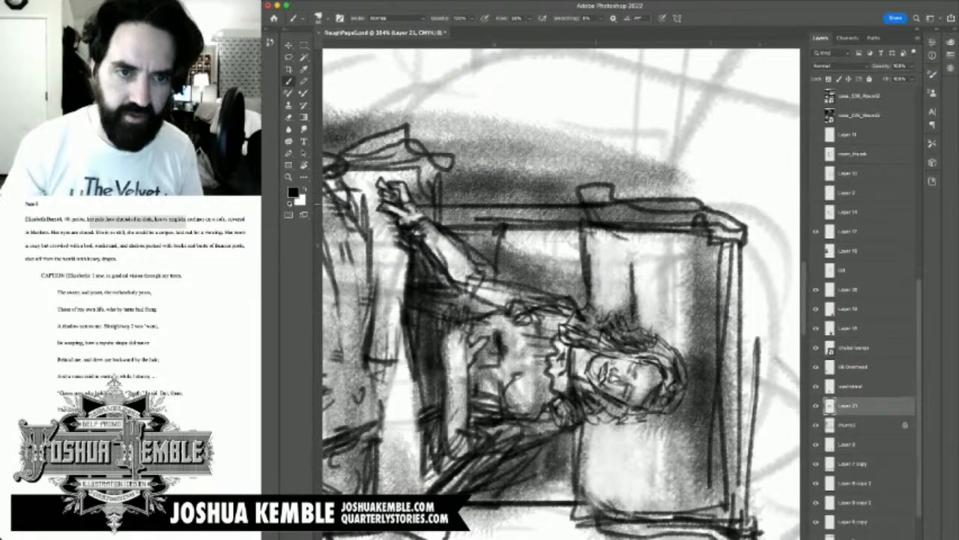
{"action": "mouse_move", "coordinate": [596, 196]}
{"action": "left_mouse_down"}
{"action": "mouse_move", "coordinate": [686, 193]}
{"action": "mouse_move", "coordinate": [444, 192]}
{"action": "mouse_move", "coordinate": [456, 191]}
{"action": "left_mouse_up"}
{"action": "mouse_move", "coordinate": [360, 225]}
{"action": "left_mouse_down"}
{"action": "mouse_move", "coordinate": [768, 225]}
{"action": "mouse_move", "coordinate": [839, 214]}
{"action": "mouse_move", "coordinate": [801, 204]}
{"action": "left_mouse_up"}
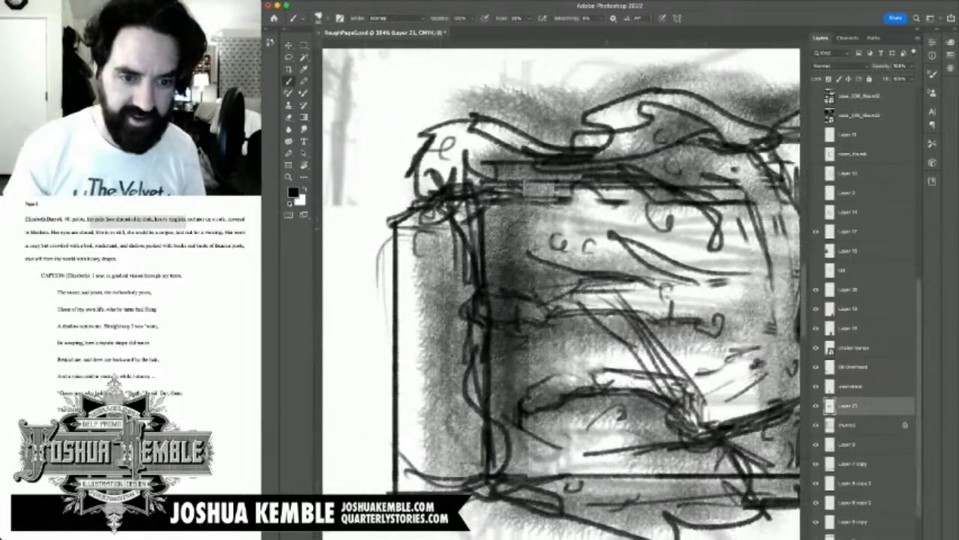
Step: Darken the blanket's corner and the armrest at the sofa's foot end with soft black shading
{"action": "mouse_move", "coordinate": [460, 154]}
{"action": "left_mouse_down"}
{"action": "mouse_move", "coordinate": [451, 176]}
{"action": "mouse_move", "coordinate": [474, 167]}
{"action": "left_mouse_up"}
{"action": "mouse_move", "coordinate": [420, 394]}
{"action": "left_mouse_down"}
{"action": "mouse_move", "coordinate": [421, 441]}
{"action": "mouse_move", "coordinate": [413, 270]}
{"action": "left_mouse_up"}
{"action": "mouse_move", "coordinate": [478, 487]}
{"action": "left_mouse_down"}
{"action": "mouse_move", "coordinate": [487, 493]}
{"action": "mouse_move", "coordinate": [512, 472]}
{"action": "left_mouse_up"}
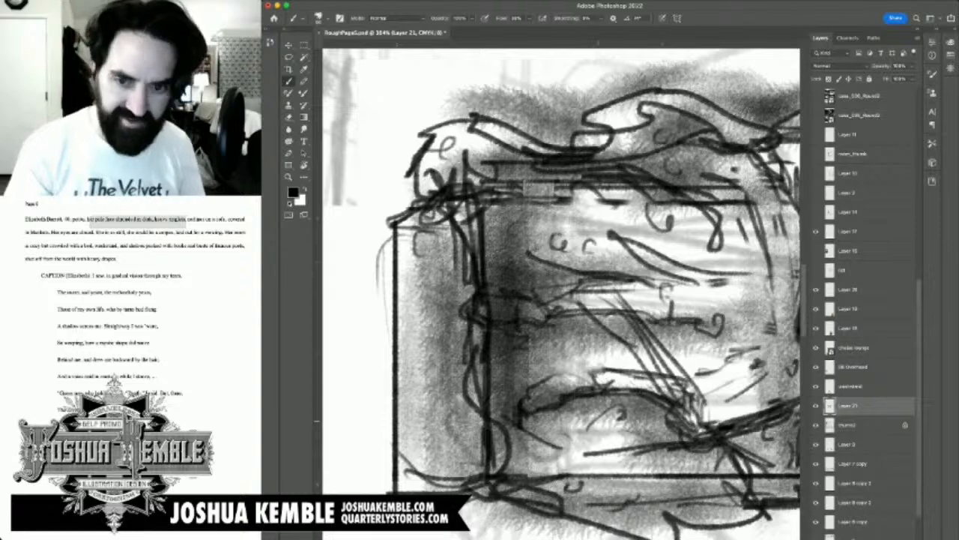
Step: Move the sofa drawing's layer below the locked thumbnail sketch layer, add a new layer above the drawing, and save
{"action": "key", "text": "super+minus"}
{"action": "key", "text": "super+minus"}
{"action": "key", "text": "super+minus"}
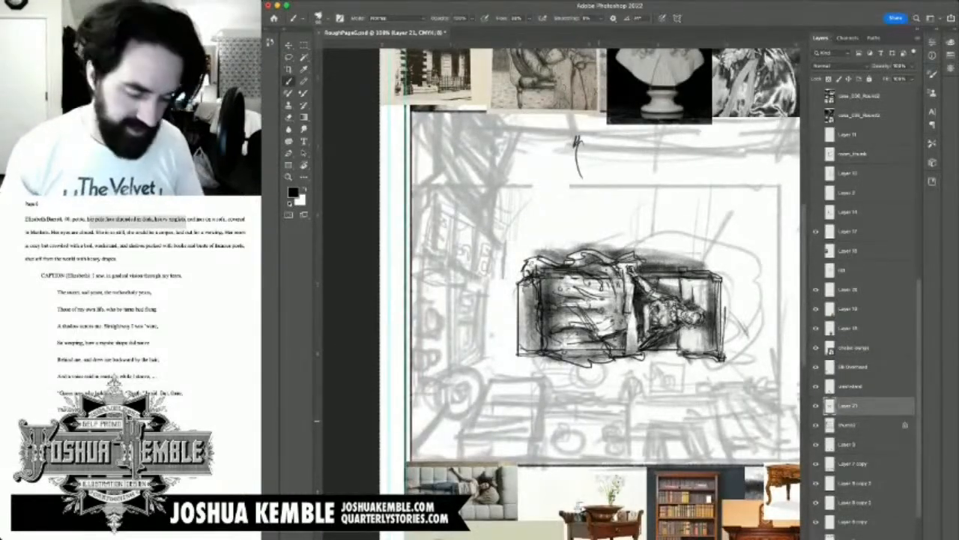
{"action": "key", "text": "super+bracketleft"}
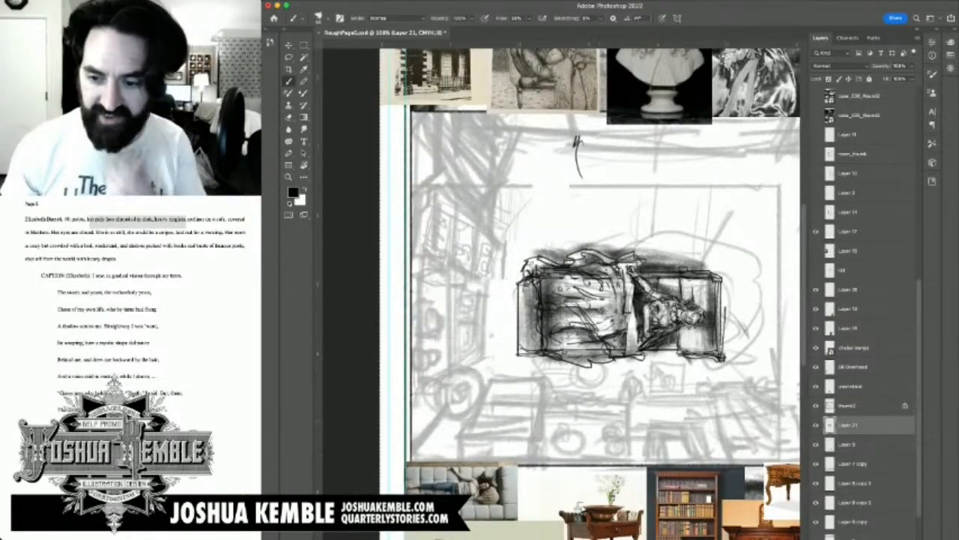
{"action": "key", "text": "super+s"}
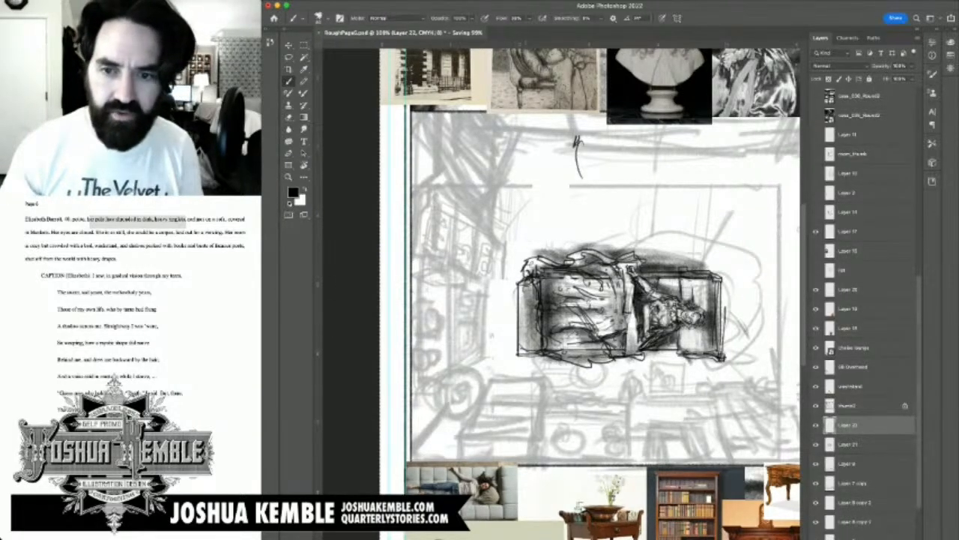
Step: Sketch the curtain's long slanted fold lines over the thumbnail in the room's lower-right corner
{"action": "left_click_drag", "start_coordinate": [629, 315], "coordinate": [593, 210]}
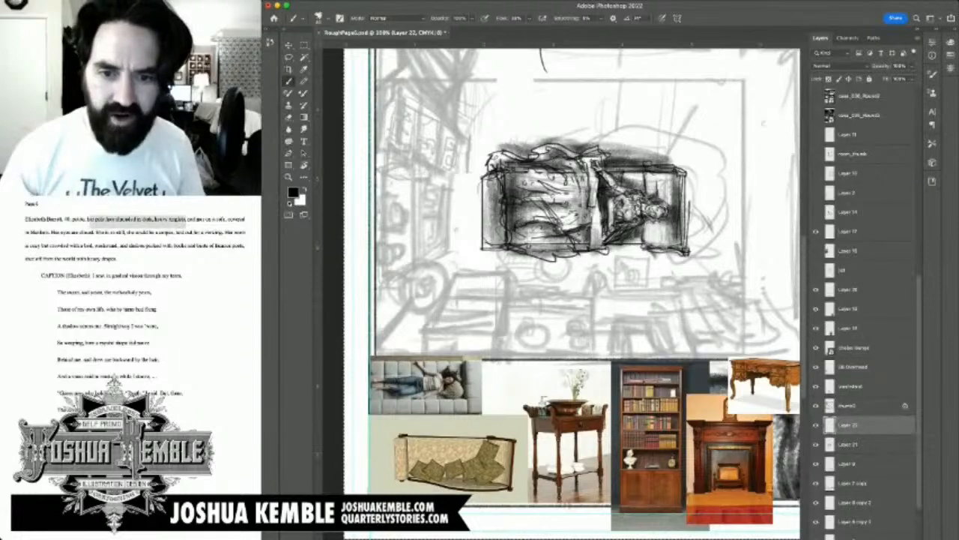
{"action": "left_click_drag", "start_coordinate": [700, 365], "coordinate": [609, 338]}
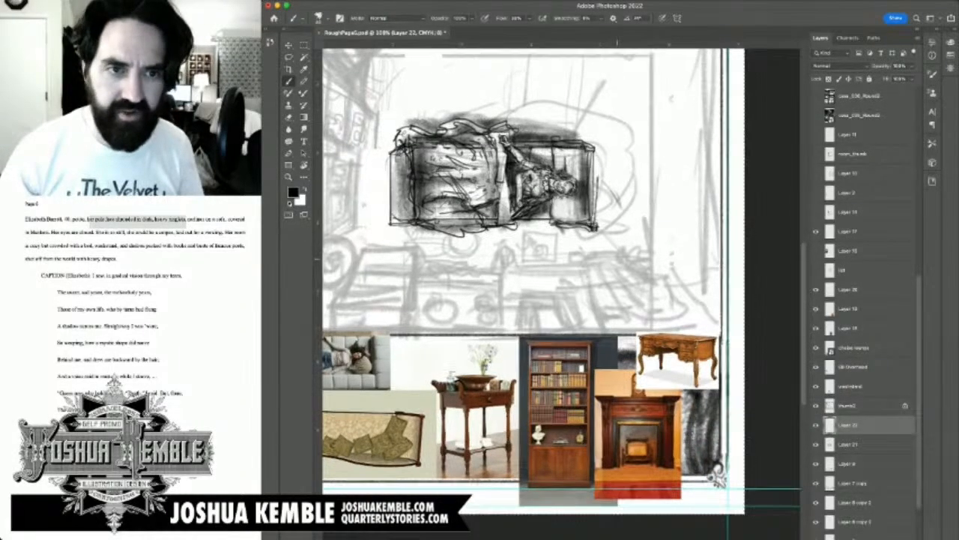
{"action": "left_click_drag", "start_coordinate": [525, 188], "coordinate": [506, 450]}
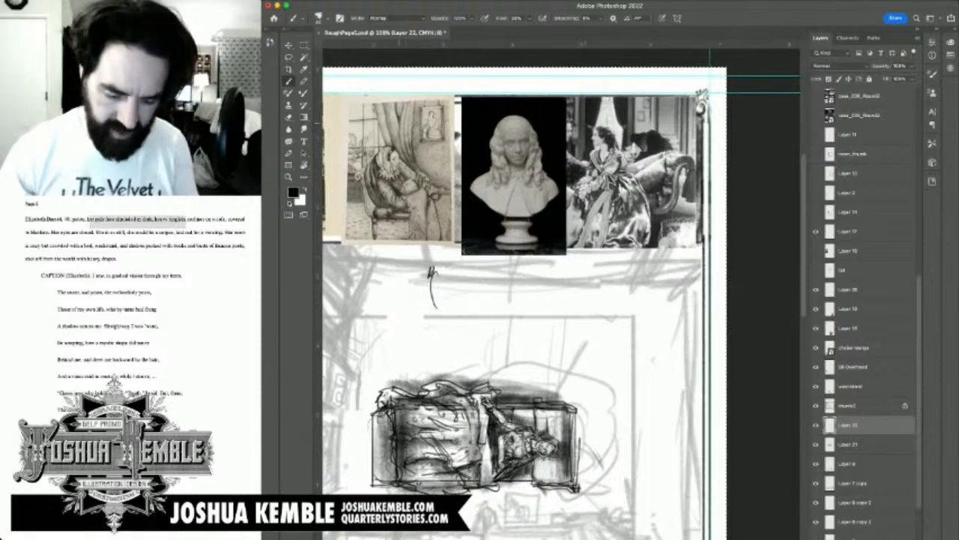
{"action": "left_click_drag", "start_coordinate": [562, 390], "coordinate": [524, 194]}
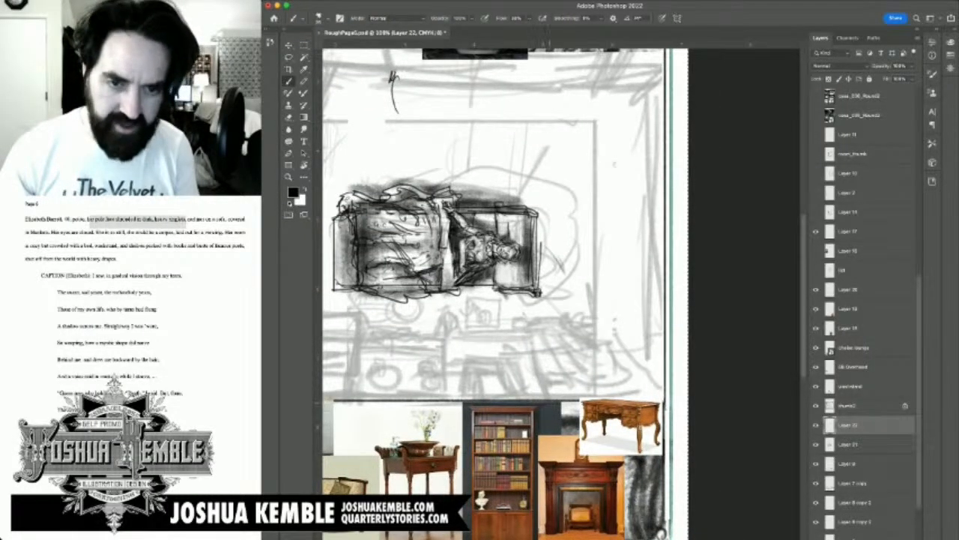
{"action": "mouse_move", "coordinate": [528, 336]}
{"action": "left_mouse_down"}
{"action": "mouse_move", "coordinate": [549, 400]}
{"action": "mouse_move", "coordinate": [540, 376]}
{"action": "left_mouse_up"}
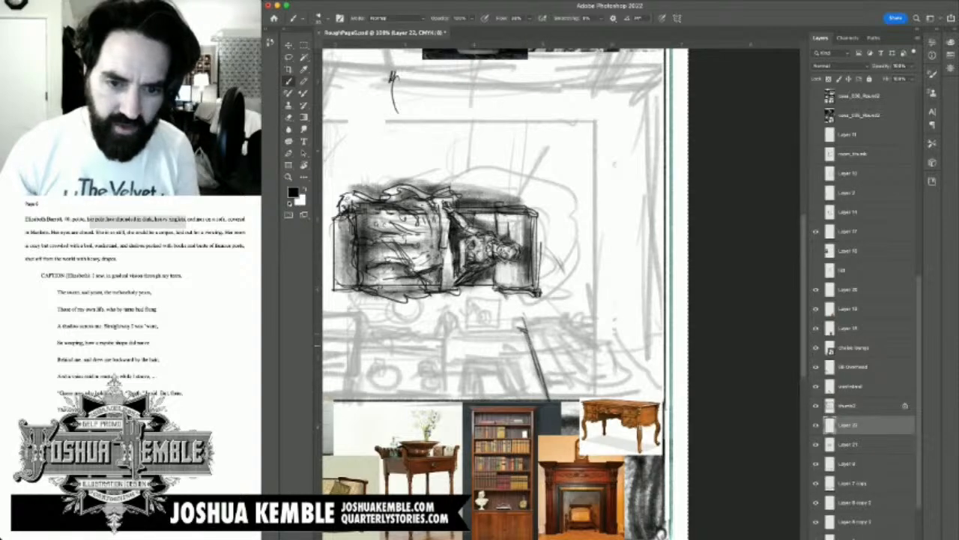
{"action": "left_click_drag", "start_coordinate": [547, 337], "coordinate": [576, 407]}
{"action": "mouse_move", "coordinate": [564, 337]}
{"action": "left_mouse_down"}
{"action": "mouse_move", "coordinate": [597, 394]}
{"action": "mouse_move", "coordinate": [620, 396]}
{"action": "left_mouse_up"}
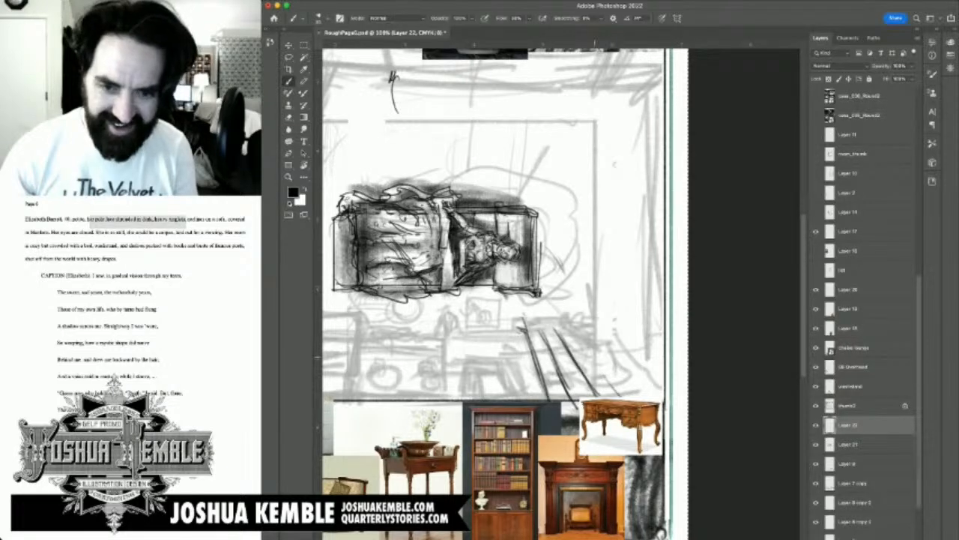
{"action": "left_click_drag", "start_coordinate": [574, 329], "coordinate": [621, 395]}
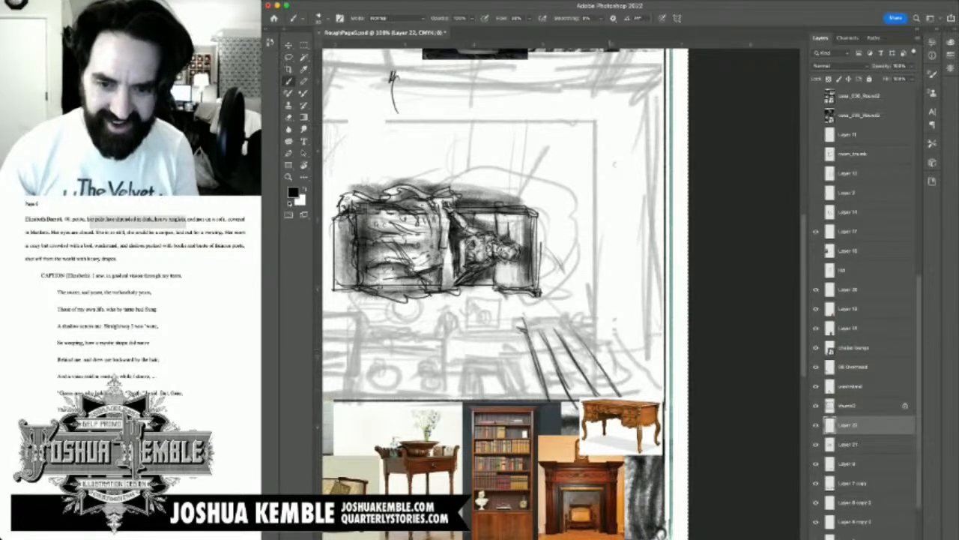
{"action": "left_click_drag", "start_coordinate": [593, 338], "coordinate": [642, 397]}
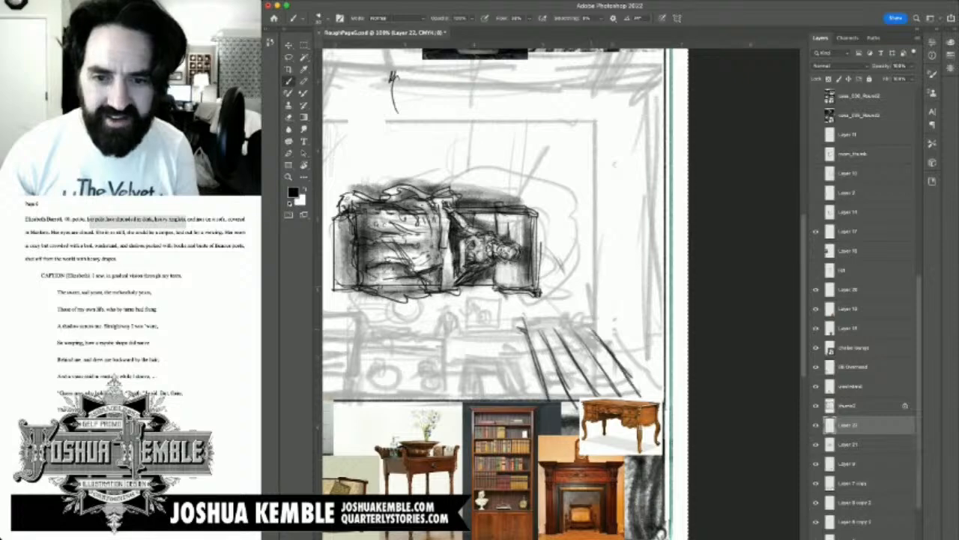
{"action": "left_click_drag", "start_coordinate": [616, 357], "coordinate": [649, 397]}
{"action": "mouse_move", "coordinate": [601, 326]}
{"action": "left_mouse_down"}
{"action": "mouse_move", "coordinate": [668, 382]}
{"action": "mouse_move", "coordinate": [644, 336]}
{"action": "mouse_move", "coordinate": [664, 358]}
{"action": "left_mouse_up"}
{"action": "left_click_drag", "start_coordinate": [643, 326], "coordinate": [667, 348]}
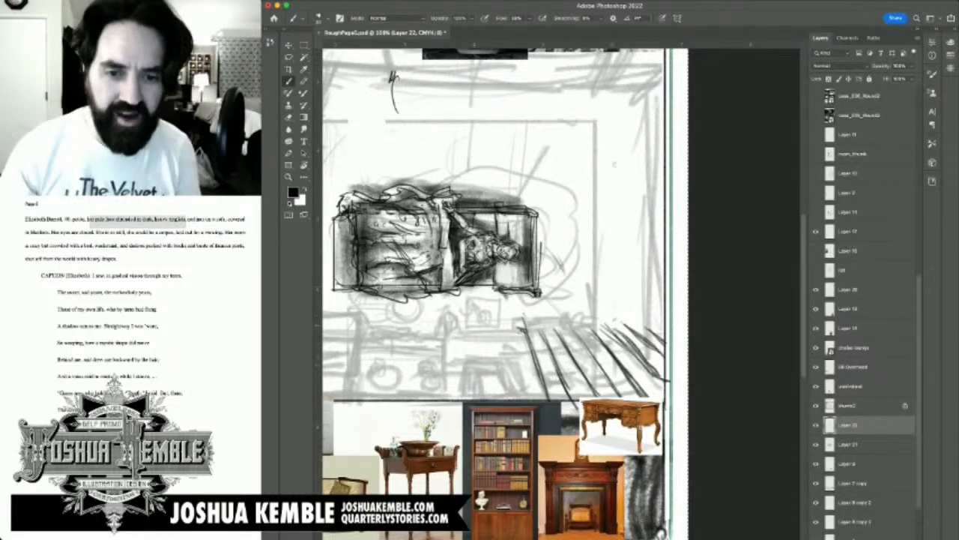
Step: Draw the ragged, bunched upper edge of the curtain across the tops of its folds
{"action": "mouse_move", "coordinate": [523, 326]}
{"action": "left_mouse_down"}
{"action": "mouse_move", "coordinate": [504, 328]}
{"action": "mouse_move", "coordinate": [559, 318]}
{"action": "mouse_move", "coordinate": [561, 328]}
{"action": "mouse_move", "coordinate": [578, 328]}
{"action": "mouse_move", "coordinate": [575, 315]}
{"action": "mouse_move", "coordinate": [585, 330]}
{"action": "mouse_move", "coordinate": [607, 332]}
{"action": "mouse_move", "coordinate": [605, 343]}
{"action": "mouse_move", "coordinate": [609, 316]}
{"action": "mouse_move", "coordinate": [642, 310]}
{"action": "mouse_move", "coordinate": [621, 321]}
{"action": "left_mouse_up"}
{"action": "left_click_drag", "start_coordinate": [609, 329], "coordinate": [618, 318]}
{"action": "mouse_move", "coordinate": [619, 328]}
{"action": "left_mouse_down"}
{"action": "mouse_move", "coordinate": [636, 314]}
{"action": "mouse_move", "coordinate": [659, 319]}
{"action": "left_mouse_up"}
{"action": "mouse_move", "coordinate": [625, 324]}
{"action": "left_mouse_down"}
{"action": "mouse_move", "coordinate": [670, 312]}
{"action": "mouse_move", "coordinate": [664, 325]}
{"action": "left_mouse_up"}
Step: Shade the curtain's left and middle folds with broad dark strokes running along the fold lines
{"action": "left_click_drag", "start_coordinate": [543, 350], "coordinate": [570, 300]}
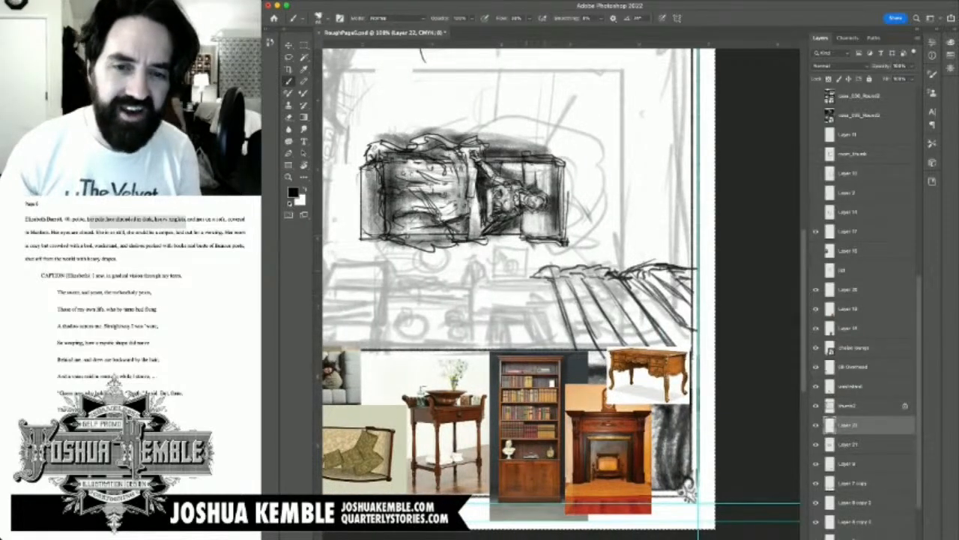
{"action": "mouse_move", "coordinate": [543, 270]}
{"action": "left_mouse_down"}
{"action": "mouse_move", "coordinate": [575, 297]}
{"action": "mouse_move", "coordinate": [600, 353]}
{"action": "left_mouse_up"}
{"action": "left_click_drag", "start_coordinate": [570, 295], "coordinate": [595, 347]}
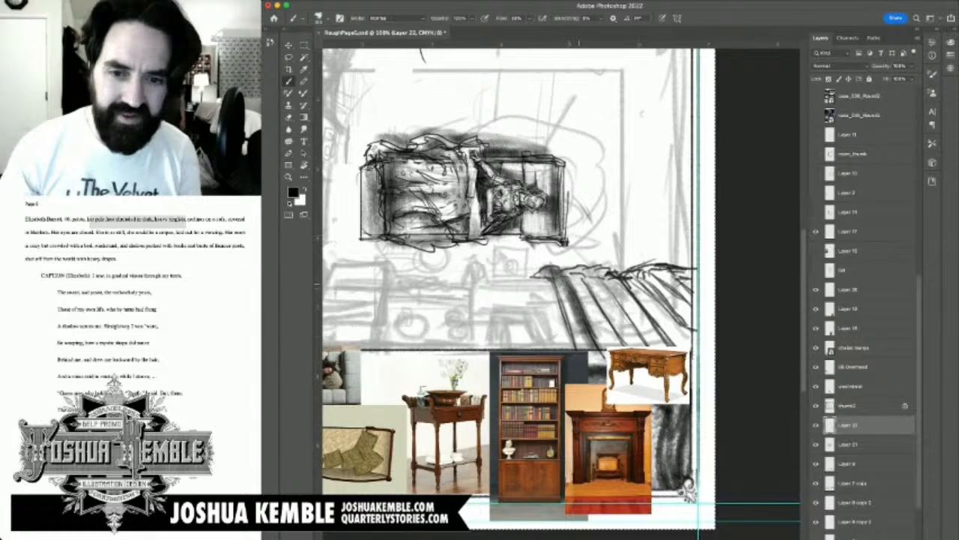
{"action": "left_click_drag", "start_coordinate": [567, 267], "coordinate": [622, 346]}
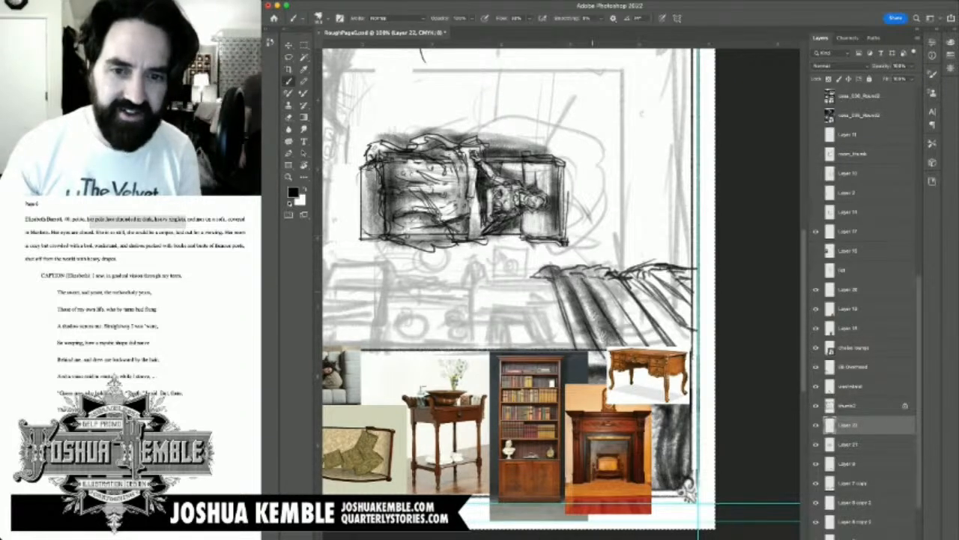
{"action": "left_click_drag", "start_coordinate": [584, 266], "coordinate": [646, 344]}
{"action": "left_click_drag", "start_coordinate": [611, 295], "coordinate": [649, 346]}
{"action": "left_click_drag", "start_coordinate": [616, 272], "coordinate": [675, 345]}
{"action": "mouse_move", "coordinate": [634, 288]}
{"action": "left_mouse_down"}
{"action": "mouse_move", "coordinate": [691, 345]}
{"action": "mouse_move", "coordinate": [671, 321]}
{"action": "left_mouse_up"}
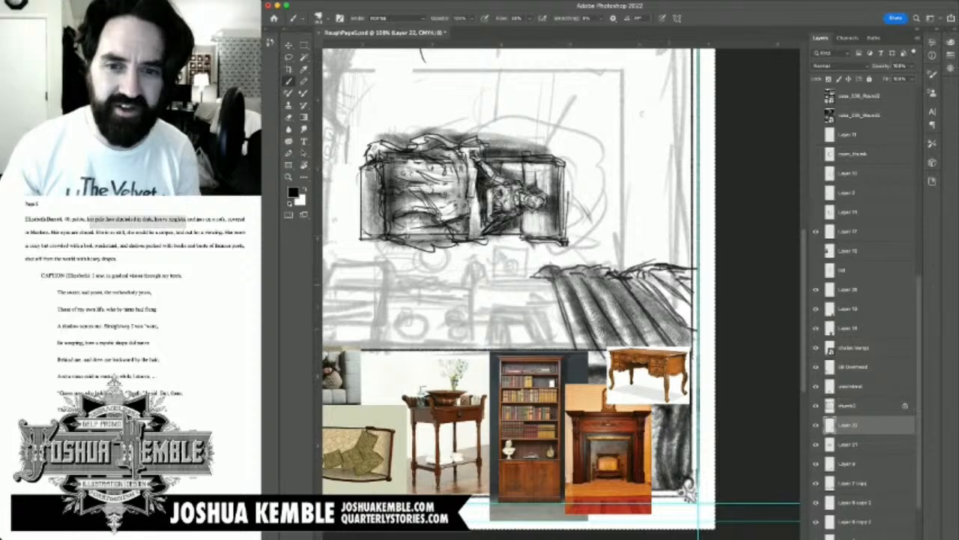
Step: Shade the curtain's rightmost folds and darken the area along its gathered upper edge
{"action": "left_click_drag", "start_coordinate": [635, 269], "coordinate": [688, 316]}
{"action": "left_click_drag", "start_coordinate": [652, 262], "coordinate": [691, 287]}
{"action": "left_click_drag", "start_coordinate": [631, 264], "coordinate": [695, 285]}
{"action": "mouse_move", "coordinate": [614, 277]}
{"action": "left_mouse_down"}
{"action": "mouse_move", "coordinate": [645, 292]}
{"action": "mouse_move", "coordinate": [646, 261]}
{"action": "left_mouse_up"}
{"action": "left_click_drag", "start_coordinate": [623, 267], "coordinate": [696, 251]}
{"action": "left_click_drag", "start_coordinate": [676, 266], "coordinate": [697, 259]}
{"action": "left_click_drag", "start_coordinate": [664, 255], "coordinate": [631, 262]}
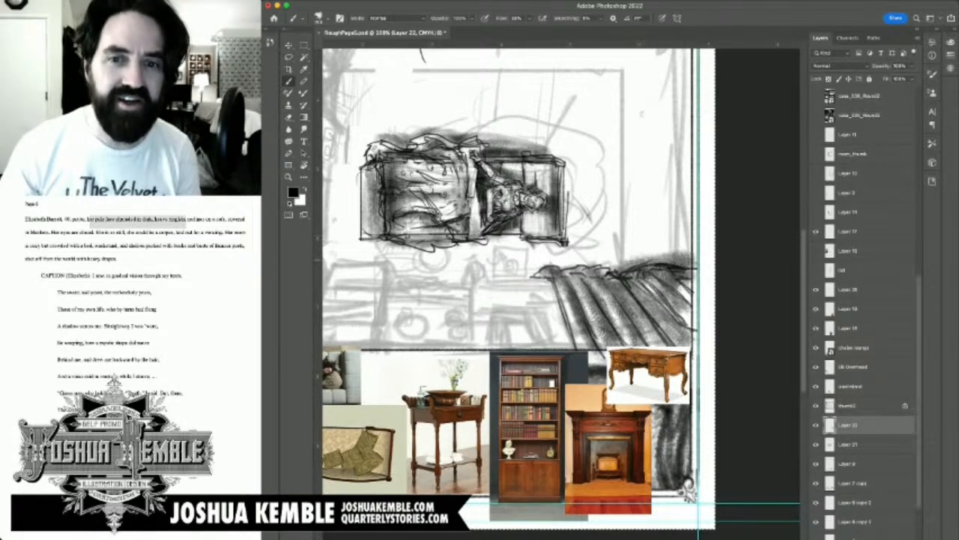
Step: Brush a soft, wide shadow onto the floor above the curtain's upper edge
{"action": "key", "text": "bracketright"}
{"action": "key", "text": "bracketleft"}
{"action": "left_click_drag", "start_coordinate": [558, 266], "coordinate": [607, 258]}
{"action": "left_click_drag", "start_coordinate": [619, 263], "coordinate": [646, 251]}
{"action": "left_click_drag", "start_coordinate": [583, 265], "coordinate": [694, 234]}
{"action": "left_click_drag", "start_coordinate": [633, 260], "coordinate": [688, 246]}
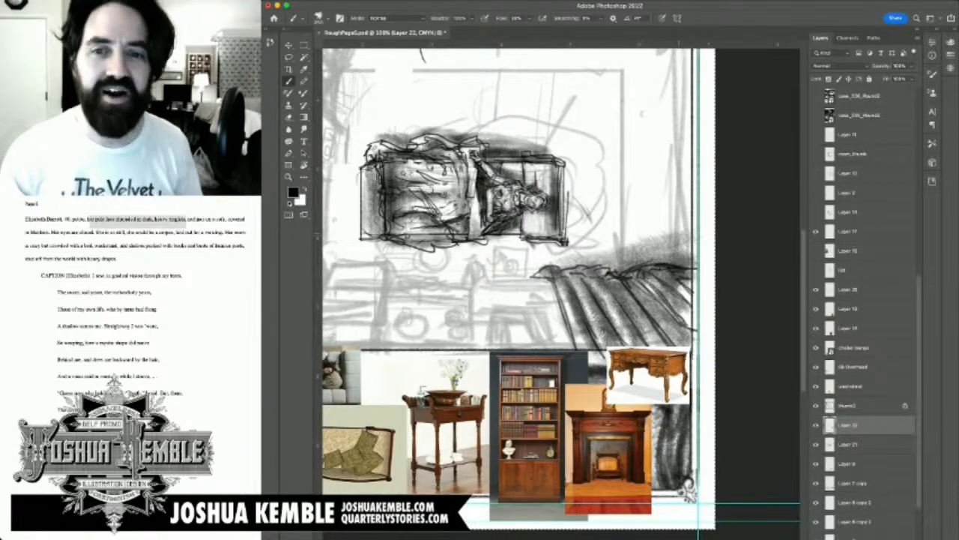
Step: Brush a soft dark shadow onto the floor beyond the sofa's head end and save the page
{"action": "mouse_move", "coordinate": [574, 189]}
{"action": "left_mouse_down"}
{"action": "mouse_move", "coordinate": [670, 234]}
{"action": "mouse_move", "coordinate": [670, 276]}
{"action": "mouse_move", "coordinate": [681, 254]}
{"action": "mouse_move", "coordinate": [675, 216]}
{"action": "mouse_move", "coordinate": [631, 185]}
{"action": "mouse_move", "coordinate": [685, 197]}
{"action": "mouse_move", "coordinate": [666, 203]}
{"action": "mouse_move", "coordinate": [670, 259]}
{"action": "mouse_move", "coordinate": [687, 214]}
{"action": "mouse_move", "coordinate": [667, 189]}
{"action": "left_mouse_up"}
{"action": "left_click_drag", "start_coordinate": [644, 300], "coordinate": [587, 265]}
{"action": "key", "text": "super+minus"}
{"action": "key", "text": "super+minus"}
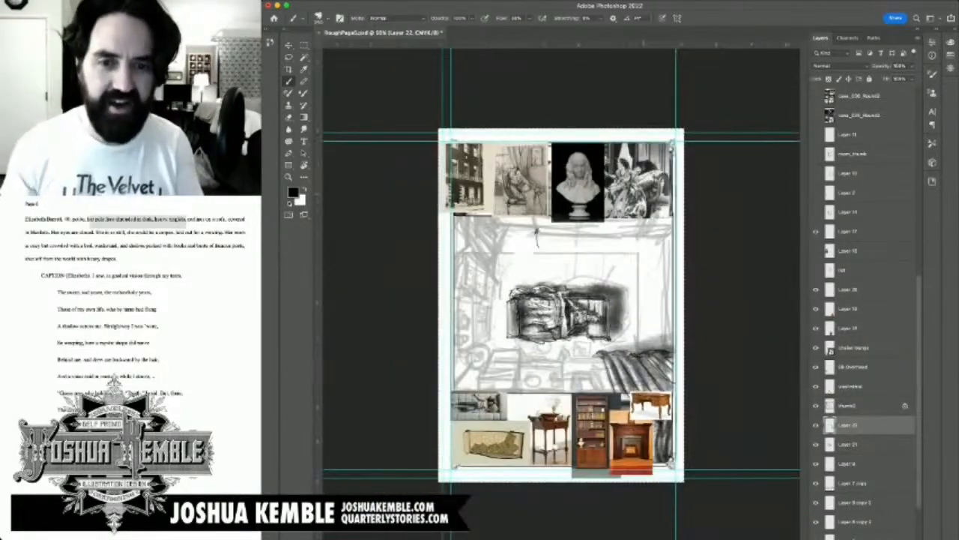
{"action": "key", "text": "super+s"}
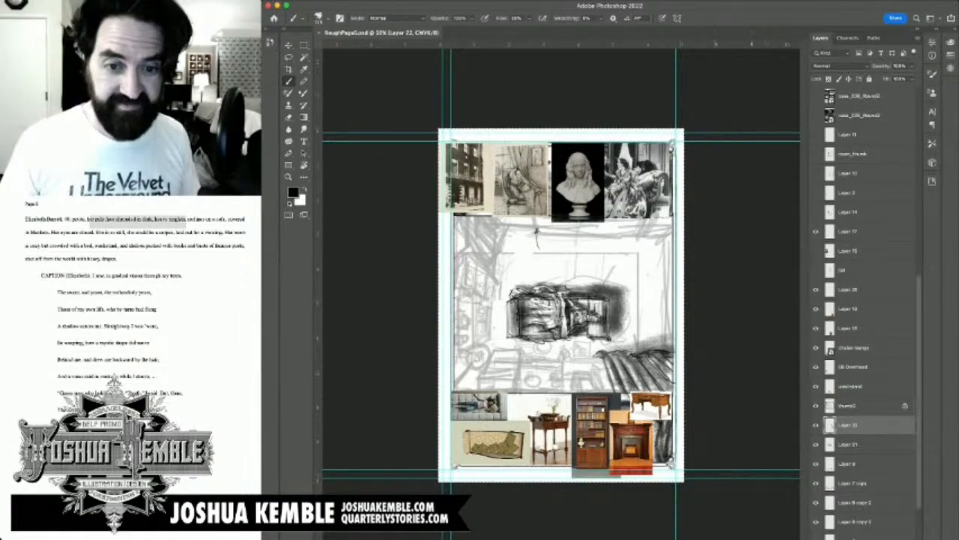
Step: Draw a double-lined, tapering outline for the fireplace opening beside the curtain on the panel's lower border
{"action": "scroll", "coordinate": [592, 364], "scroll_direction": "up", "scroll_amount": 8}
{"action": "scroll", "coordinate": [593, 364], "scroll_direction": "down", "scroll_amount": 4}
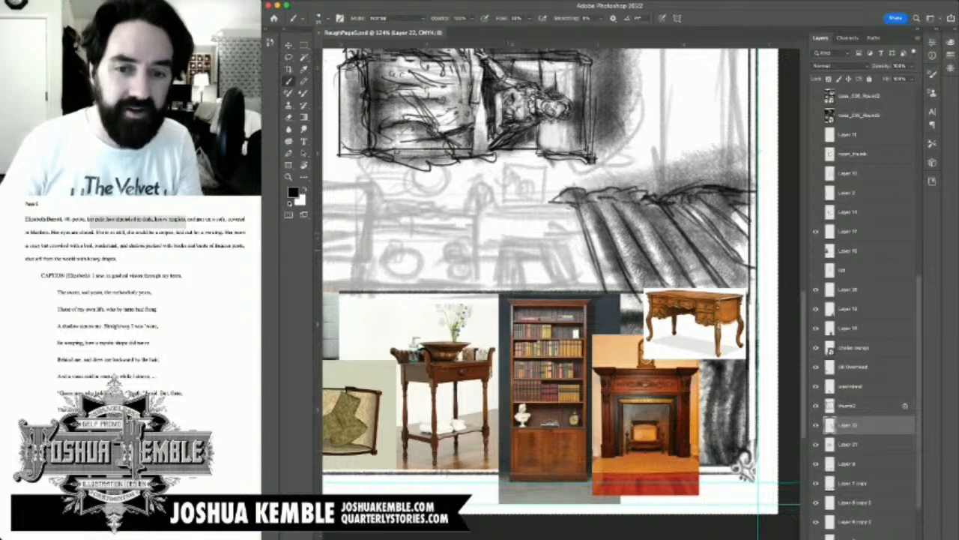
{"action": "left_click_drag", "start_coordinate": [499, 243], "coordinate": [499, 290]}
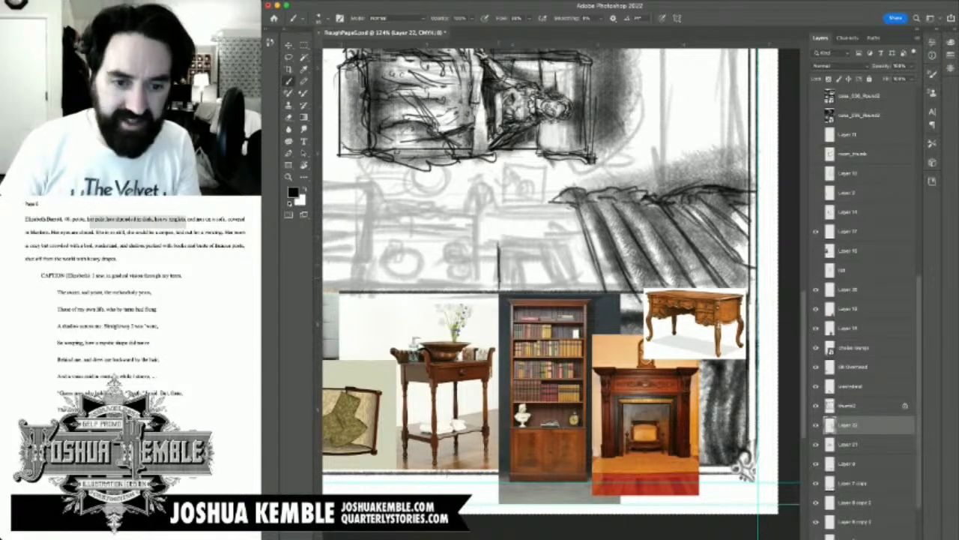
{"action": "left_click_drag", "start_coordinate": [500, 245], "coordinate": [545, 246]}
{"action": "left_click_drag", "start_coordinate": [498, 246], "coordinate": [557, 248]}
{"action": "scroll", "coordinate": [551, 292], "scroll_direction": "up", "scroll_amount": 10}
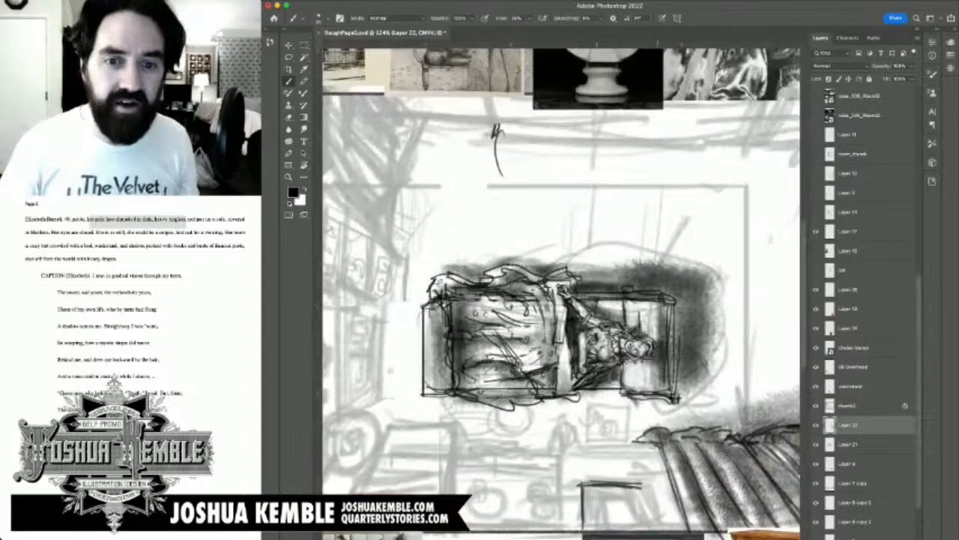
{"action": "scroll", "coordinate": [519, 296], "scroll_direction": "down", "scroll_amount": 10}
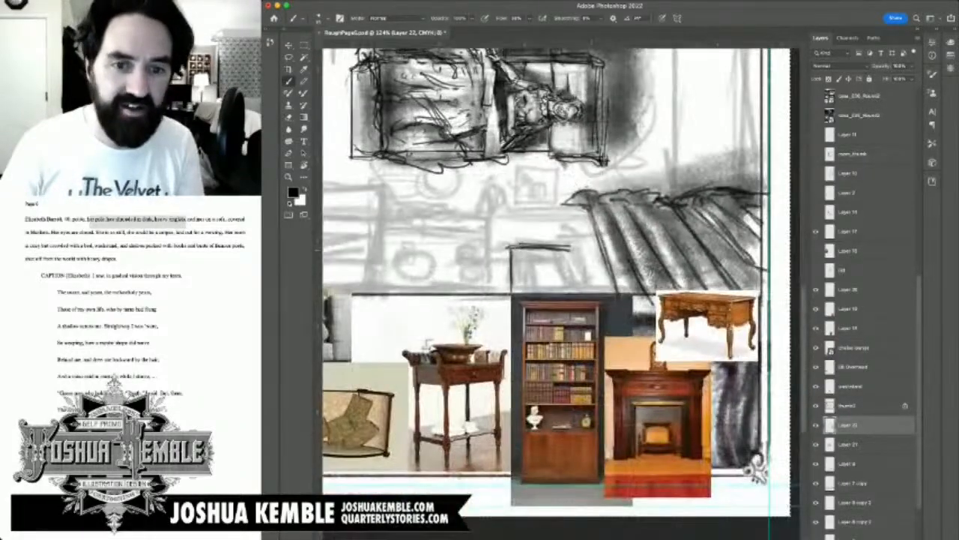
{"action": "left_click_drag", "start_coordinate": [572, 247], "coordinate": [589, 288]}
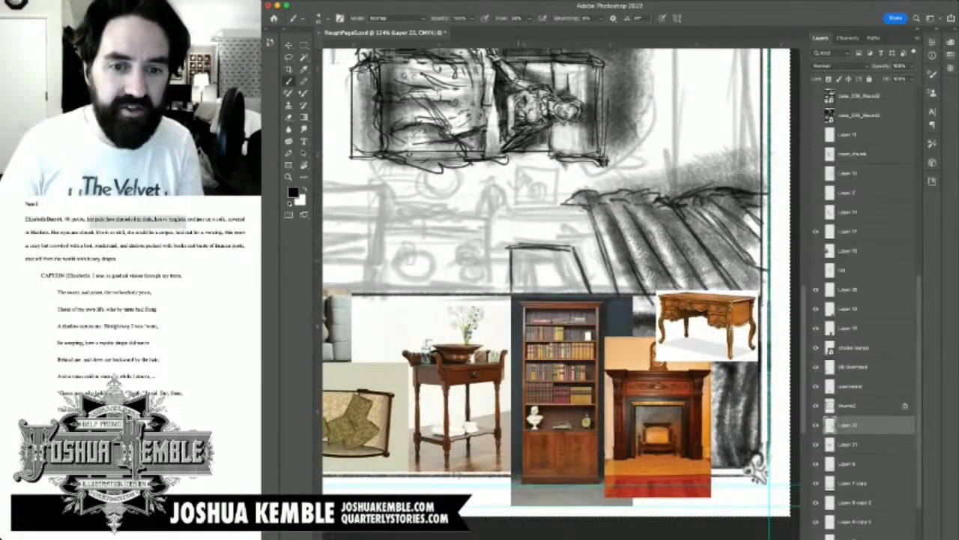
{"action": "mouse_move", "coordinate": [517, 252]}
{"action": "left_mouse_down"}
{"action": "mouse_move", "coordinate": [520, 293]}
{"action": "mouse_move", "coordinate": [517, 279]}
{"action": "mouse_move", "coordinate": [542, 255]}
{"action": "mouse_move", "coordinate": [571, 253]}
{"action": "left_mouse_up"}
{"action": "left_click_drag", "start_coordinate": [567, 253], "coordinate": [583, 292]}
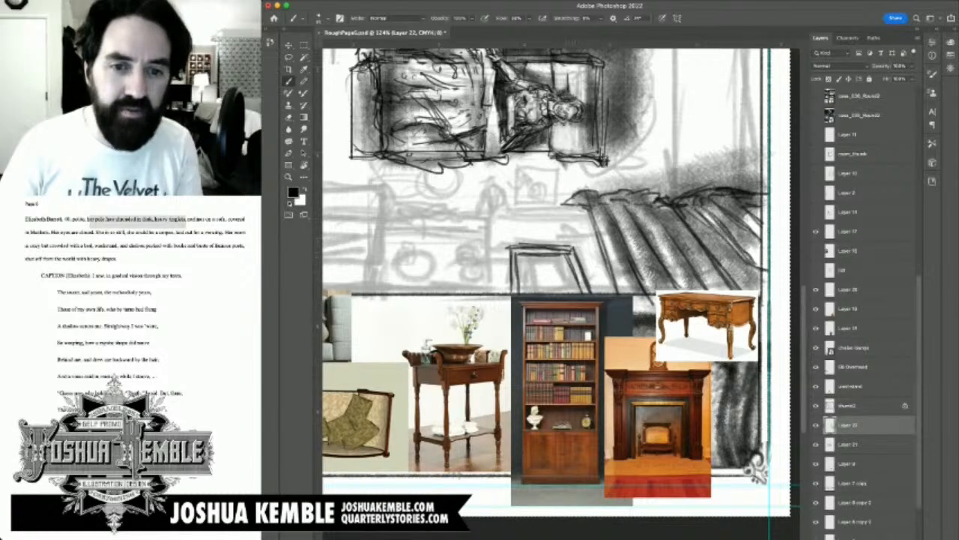
{"action": "left_click_drag", "start_coordinate": [517, 254], "coordinate": [513, 248]}
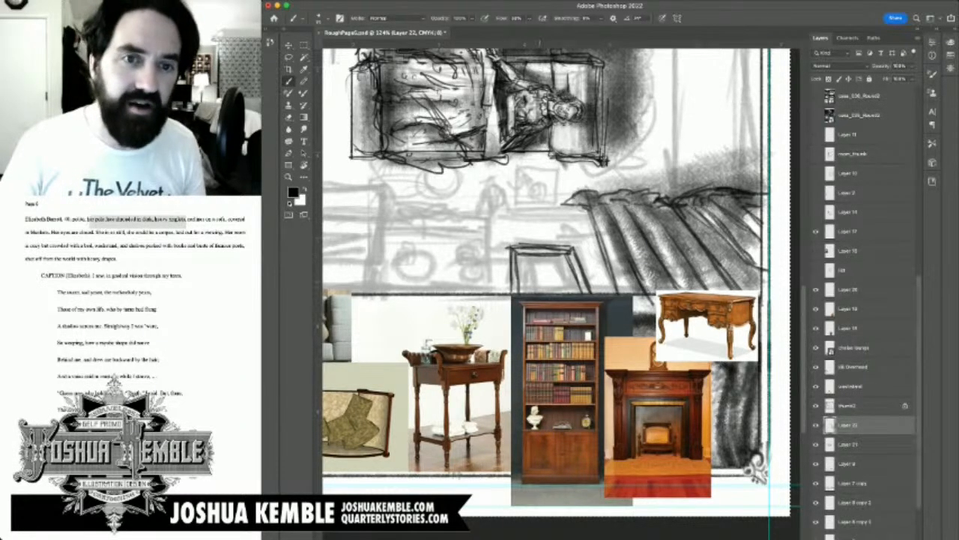
Step: Shade the inside of the fireplace opening and darken the area around its upper and right edges
{"action": "scroll", "coordinate": [537, 277], "scroll_direction": "up", "scroll_amount": 10}
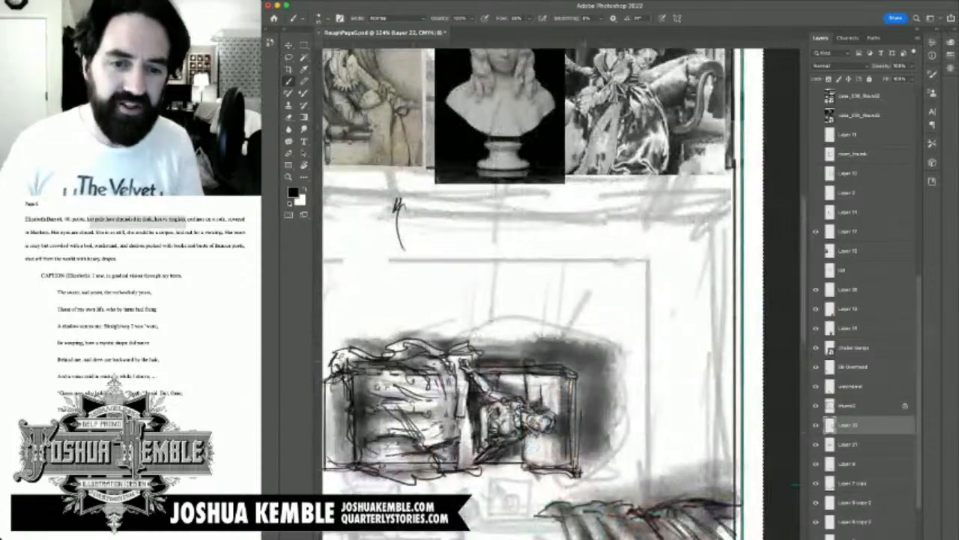
{"action": "scroll", "coordinate": [558, 292], "scroll_direction": "down", "scroll_amount": 5}
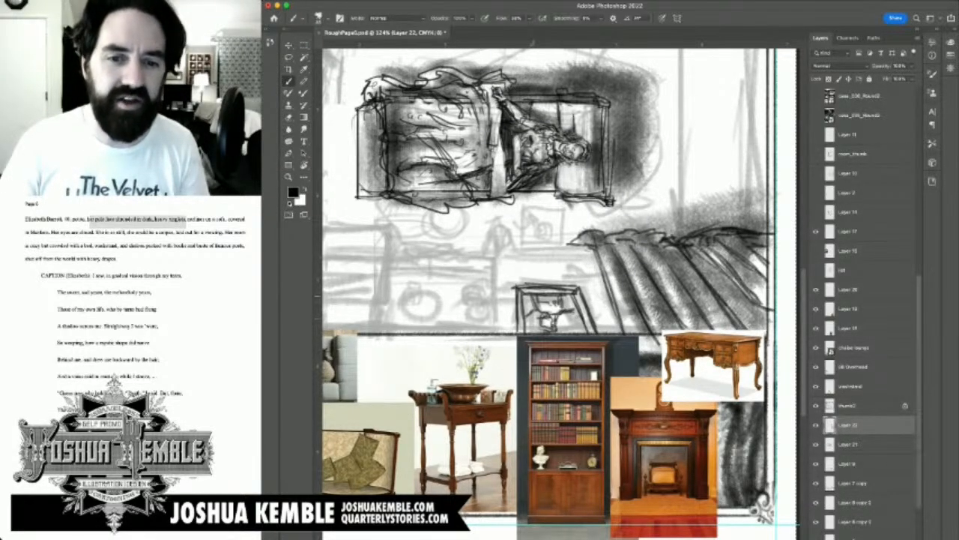
{"action": "mouse_move", "coordinate": [530, 295]}
{"action": "left_mouse_down"}
{"action": "mouse_move", "coordinate": [526, 311]}
{"action": "mouse_move", "coordinate": [563, 313]}
{"action": "mouse_move", "coordinate": [556, 329]}
{"action": "left_mouse_up"}
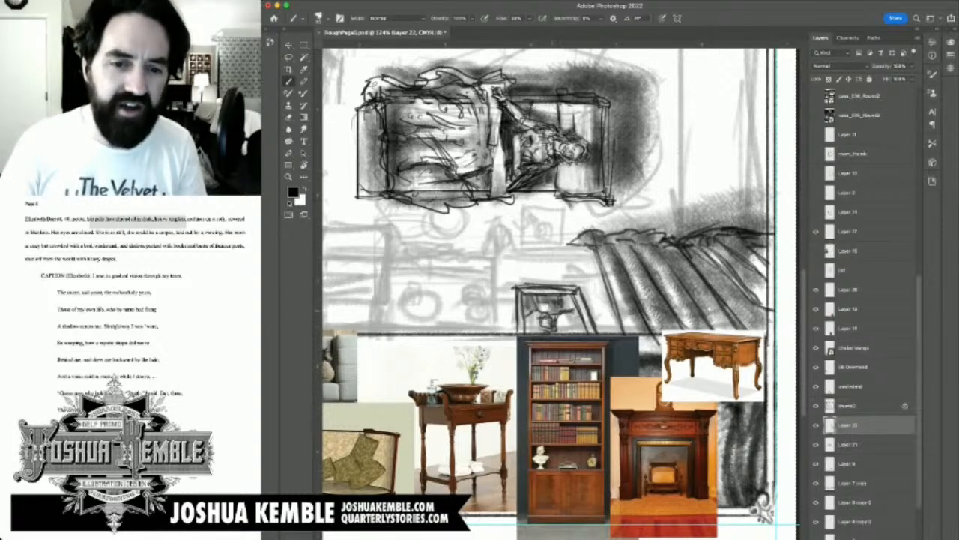
{"action": "left_click_drag", "start_coordinate": [562, 297], "coordinate": [581, 332]}
{"action": "mouse_move", "coordinate": [575, 318]}
{"action": "left_mouse_down"}
{"action": "mouse_move", "coordinate": [584, 331]}
{"action": "mouse_move", "coordinate": [534, 333]}
{"action": "left_mouse_up"}
{"action": "left_click_drag", "start_coordinate": [522, 289], "coordinate": [573, 285]}
{"action": "mouse_move", "coordinate": [533, 285]}
{"action": "left_mouse_down"}
{"action": "mouse_move", "coordinate": [590, 289]}
{"action": "mouse_move", "coordinate": [604, 330]}
{"action": "left_mouse_up"}
{"action": "left_click_drag", "start_coordinate": [586, 292], "coordinate": [604, 333]}
{"action": "mouse_move", "coordinate": [580, 286]}
{"action": "left_mouse_down"}
{"action": "mouse_move", "coordinate": [600, 330]}
{"action": "mouse_move", "coordinate": [594, 319]}
{"action": "left_mouse_up"}
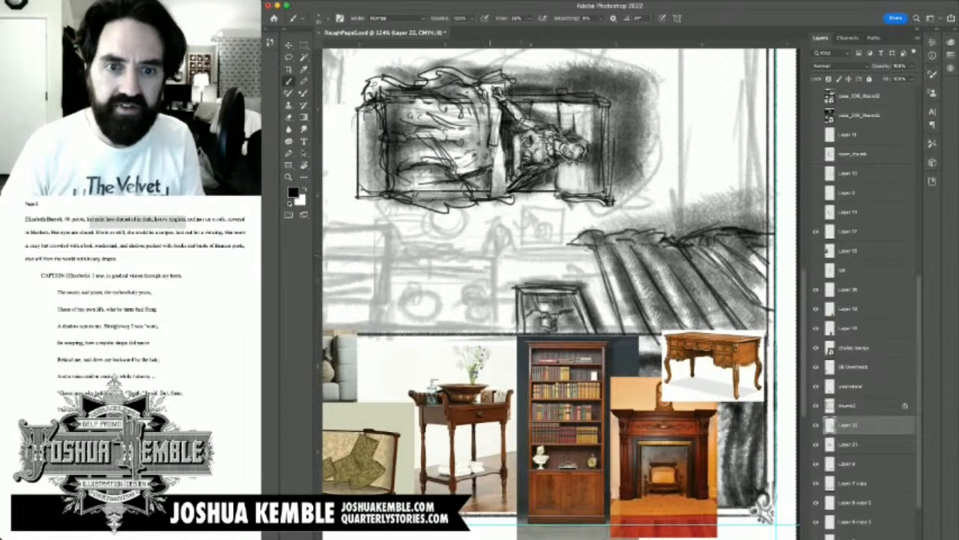
Step: Draw the fireplace mantel's long horizontal edge as parallel lines above the opening, reaching to the curtain
{"action": "left_click_drag", "start_coordinate": [504, 247], "coordinate": [567, 248]}
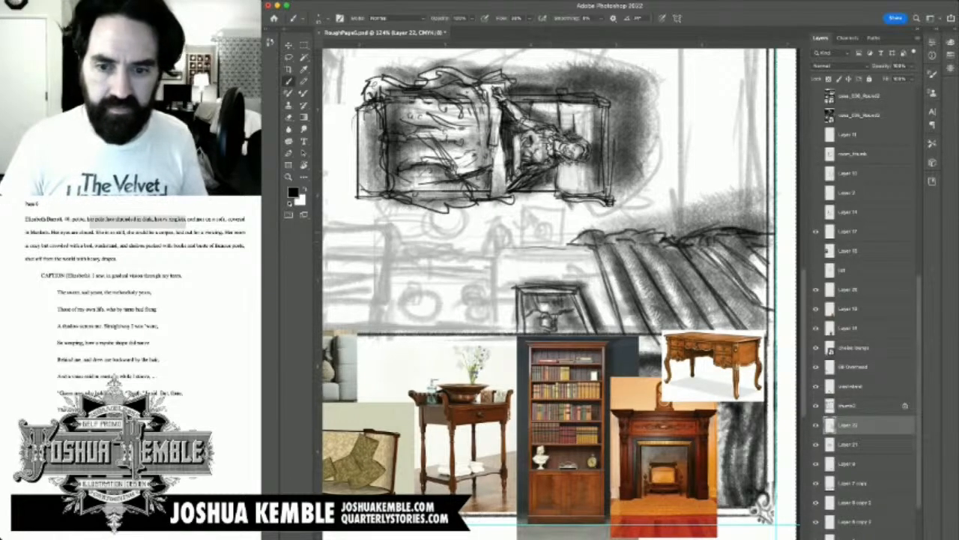
{"action": "left_click_drag", "start_coordinate": [497, 246], "coordinate": [589, 245]}
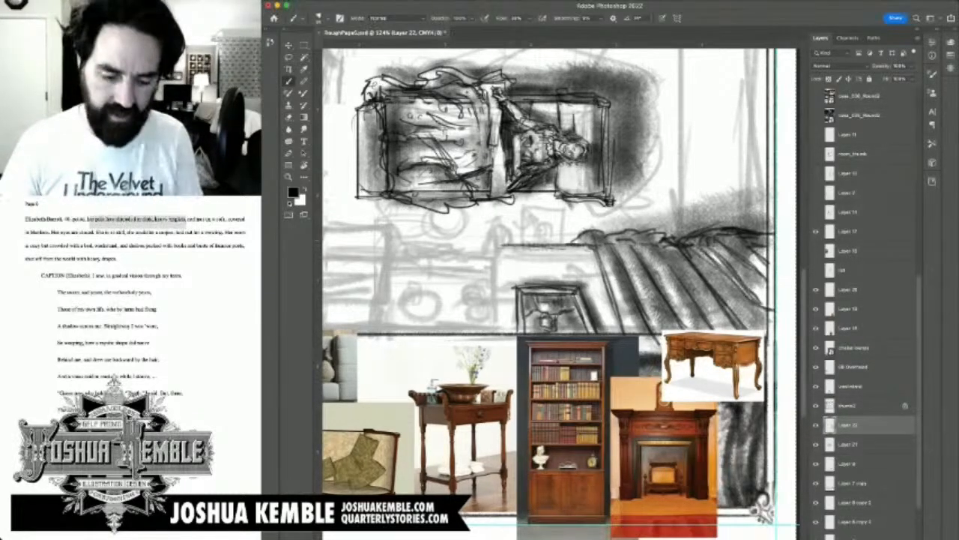
{"action": "left_click_drag", "start_coordinate": [585, 279], "coordinate": [643, 218]}
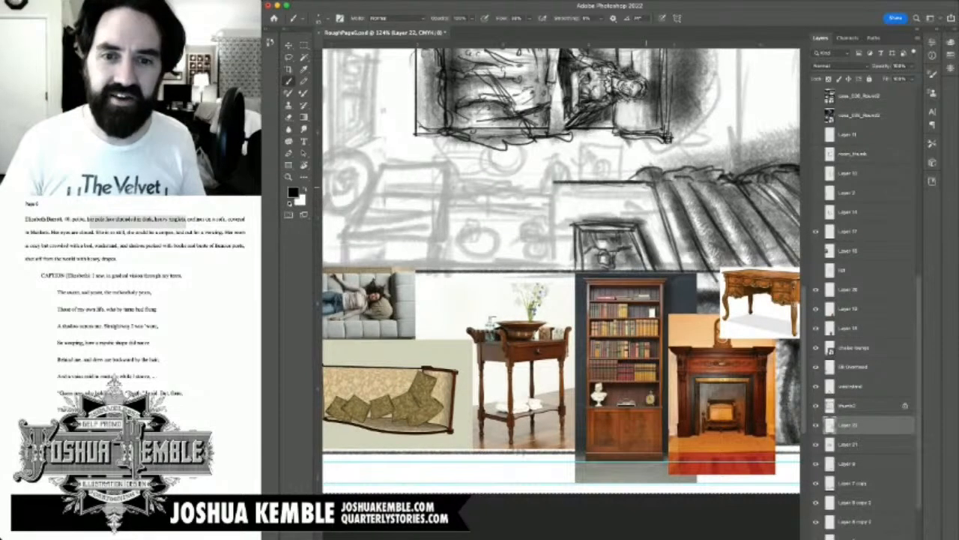
{"action": "left_click_drag", "start_coordinate": [583, 186], "coordinate": [647, 189]}
{"action": "left_click_drag", "start_coordinate": [557, 190], "coordinate": [658, 189]}
Step: Draw the fireplace surround's doubled side lines and inner upper edge from the mantel down to the panel border
{"action": "mouse_move", "coordinate": [599, 190]}
{"action": "left_mouse_down"}
{"action": "mouse_move", "coordinate": [553, 191]}
{"action": "mouse_move", "coordinate": [560, 264]}
{"action": "left_mouse_up"}
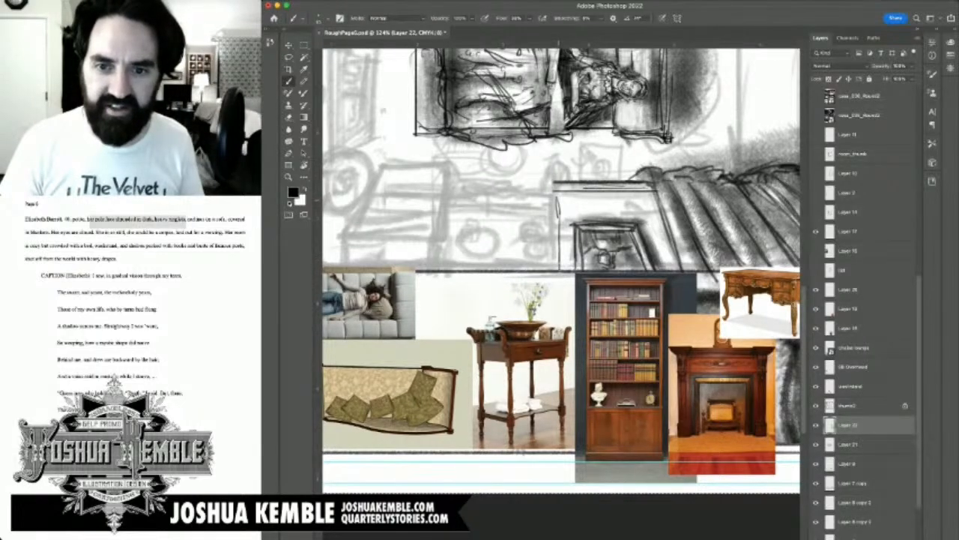
{"action": "left_click_drag", "start_coordinate": [558, 197], "coordinate": [628, 193]}
{"action": "mouse_move", "coordinate": [561, 196]}
{"action": "left_mouse_down"}
{"action": "mouse_move", "coordinate": [649, 199]}
{"action": "mouse_move", "coordinate": [669, 259]}
{"action": "left_mouse_up"}
{"action": "left_click_drag", "start_coordinate": [648, 206], "coordinate": [670, 268]}
{"action": "left_click_drag", "start_coordinate": [654, 229], "coordinate": [672, 271]}
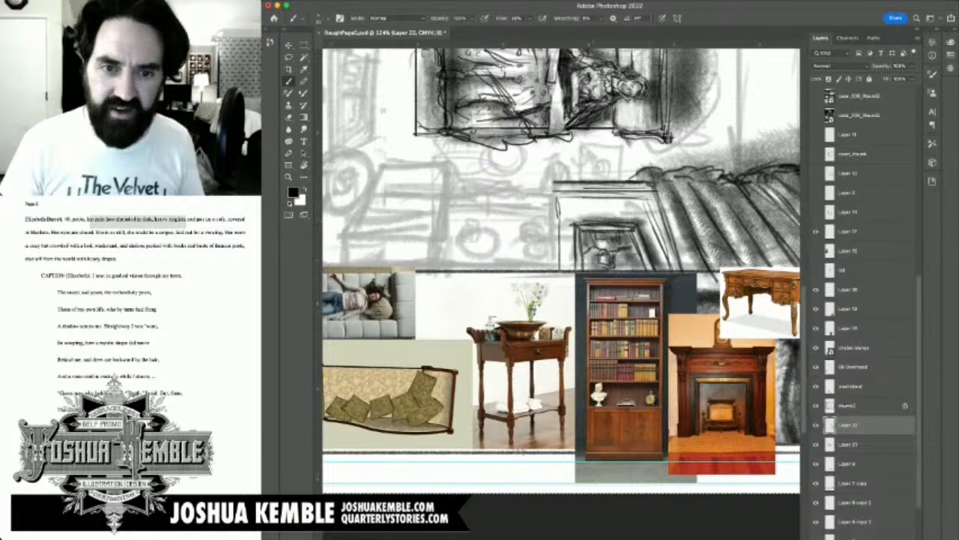
{"action": "left_click_drag", "start_coordinate": [554, 194], "coordinate": [562, 273]}
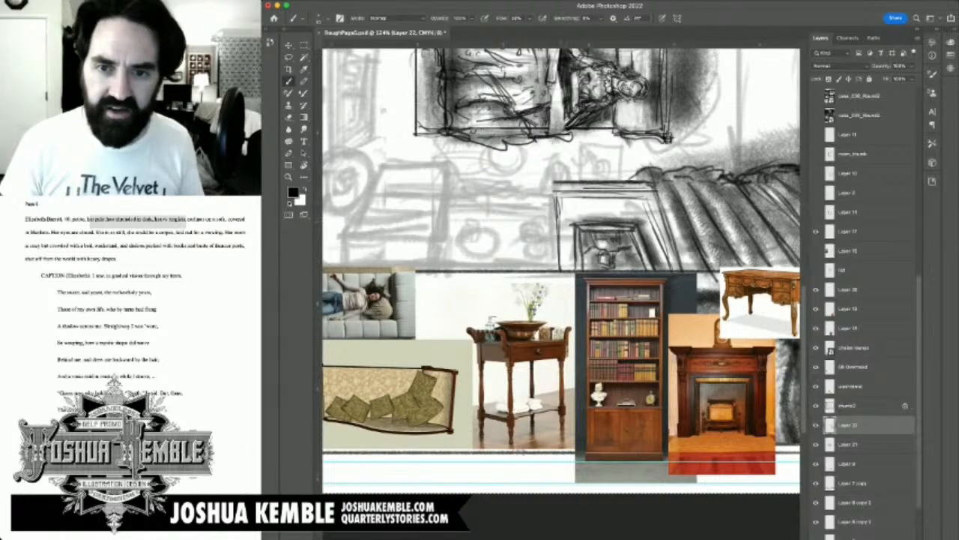
{"action": "left_click_drag", "start_coordinate": [562, 199], "coordinate": [568, 273]}
{"action": "mouse_move", "coordinate": [561, 201]}
{"action": "left_mouse_down"}
{"action": "mouse_move", "coordinate": [649, 201]}
{"action": "mouse_move", "coordinate": [665, 266]}
{"action": "left_mouse_up"}
{"action": "mouse_move", "coordinate": [589, 216]}
{"action": "left_mouse_down"}
{"action": "mouse_move", "coordinate": [663, 263]}
{"action": "mouse_move", "coordinate": [569, 363]}
{"action": "mouse_move", "coordinate": [673, 312]}
{"action": "mouse_move", "coordinate": [585, 291]}
{"action": "mouse_move", "coordinate": [580, 317]}
{"action": "left_mouse_up"}
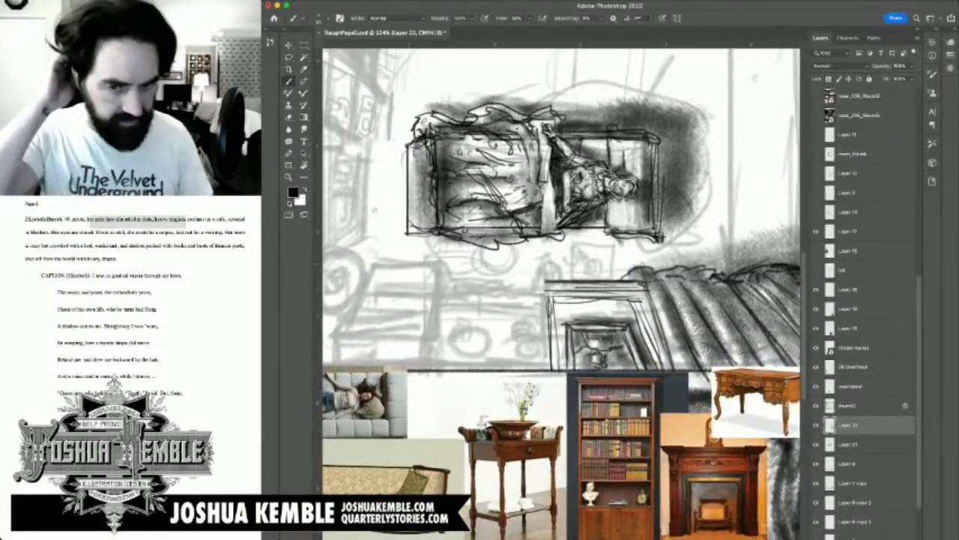
Step: Save the rough page document
{"action": "key", "text": "super+minus"}
{"action": "key", "text": "super+minus"}
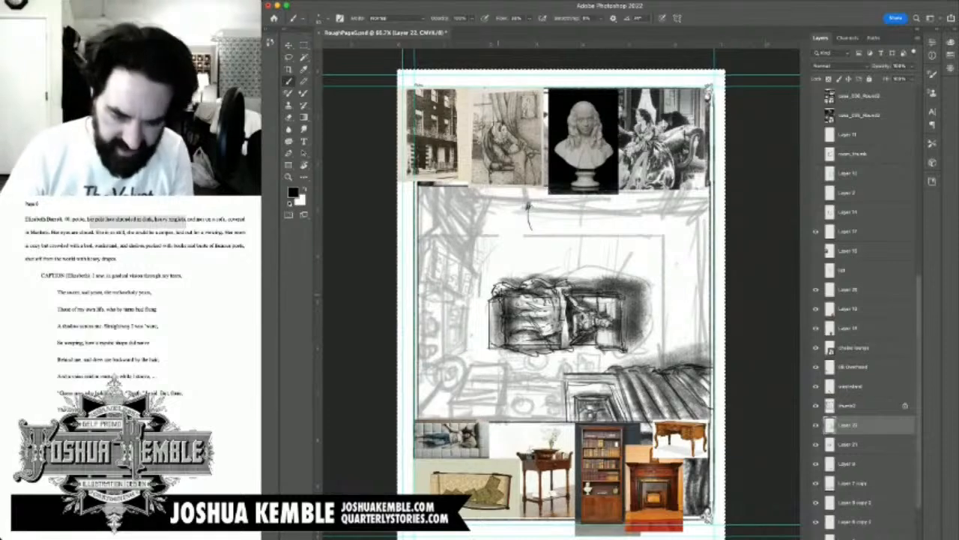
{"action": "key", "text": "super+s"}
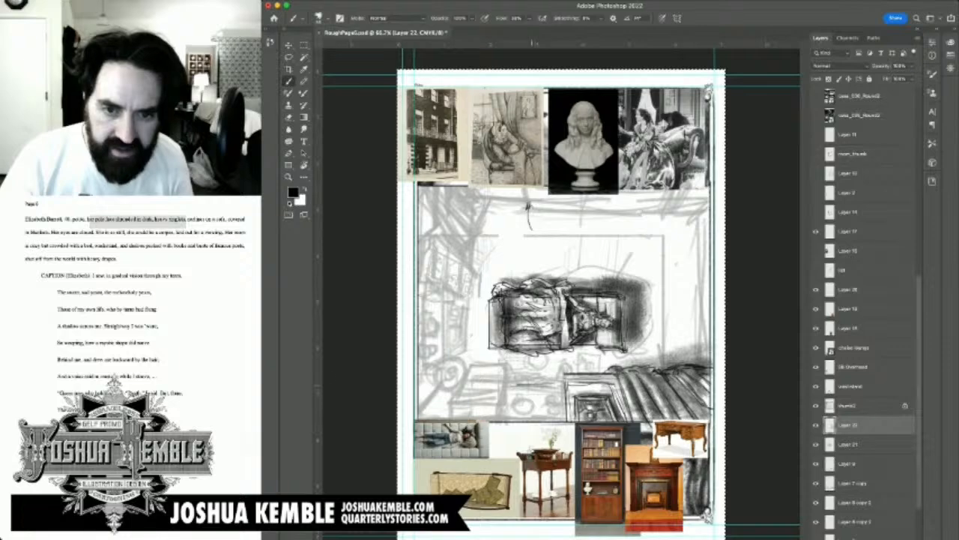
{"action": "left_click_drag", "start_coordinate": [512, 382], "coordinate": [567, 378]}
{"action": "mouse_move", "coordinate": [499, 382]}
{"action": "left_mouse_down"}
{"action": "mouse_move", "coordinate": [500, 413]}
{"action": "mouse_move", "coordinate": [570, 410]}
{"action": "left_mouse_up"}
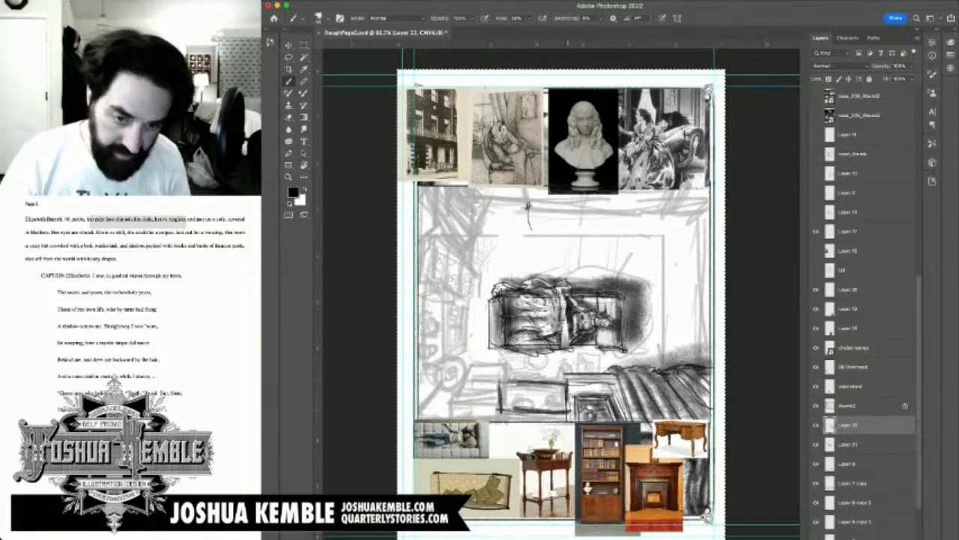
{"action": "key", "text": "super+z"}
{"action": "key", "text": "super+z"}
{"action": "key", "text": "super+z"}
{"action": "key", "text": "super+z"}
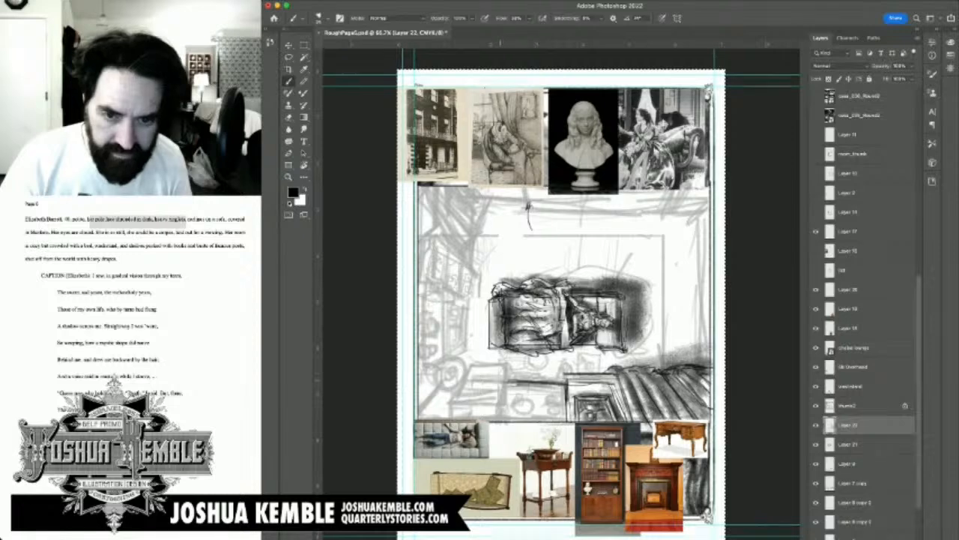
{"action": "mouse_move", "coordinate": [503, 384]}
{"action": "left_mouse_down"}
{"action": "mouse_move", "coordinate": [502, 406]}
{"action": "mouse_move", "coordinate": [563, 410]}
{"action": "left_mouse_up"}
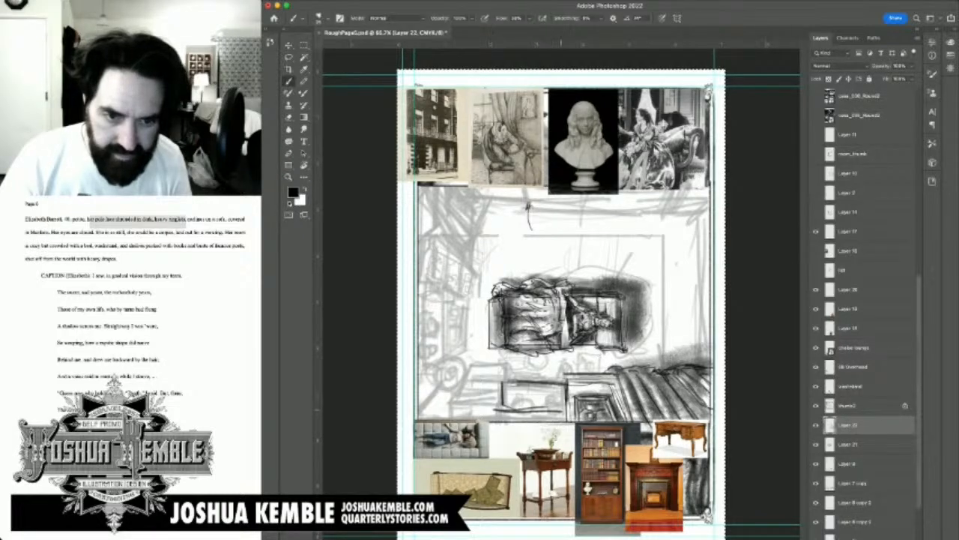
{"action": "mouse_move", "coordinate": [496, 409]}
{"action": "left_mouse_down"}
{"action": "mouse_move", "coordinate": [565, 410]}
{"action": "mouse_move", "coordinate": [567, 387]}
{"action": "left_mouse_up"}
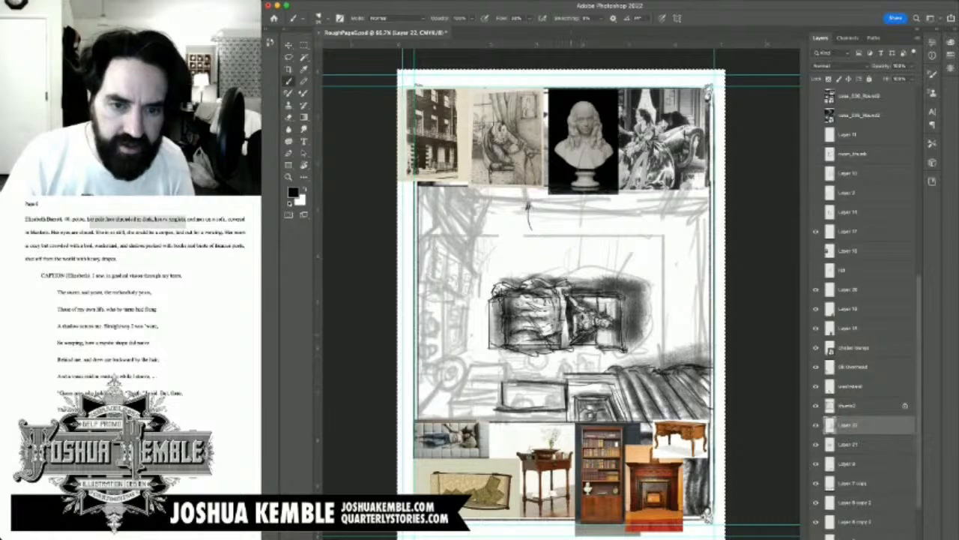
{"action": "key", "text": "super+z"}
{"action": "key", "text": "super+z"}
{"action": "key", "text": "super+z"}
{"action": "key", "text": "super+z"}
{"action": "key", "text": "super+z"}
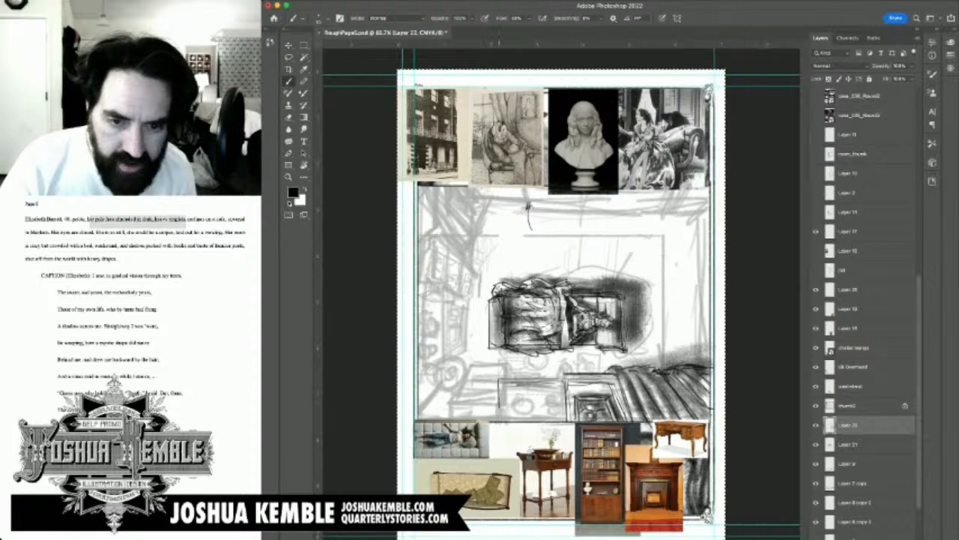
Step: Draw a thin rectangular washstand outline beside the fireplace mantel, with a small curled post at each end of its upper edge
{"action": "mouse_move", "coordinate": [500, 410]}
{"action": "left_mouse_down"}
{"action": "mouse_move", "coordinate": [565, 409]}
{"action": "mouse_move", "coordinate": [565, 396]}
{"action": "left_mouse_up"}
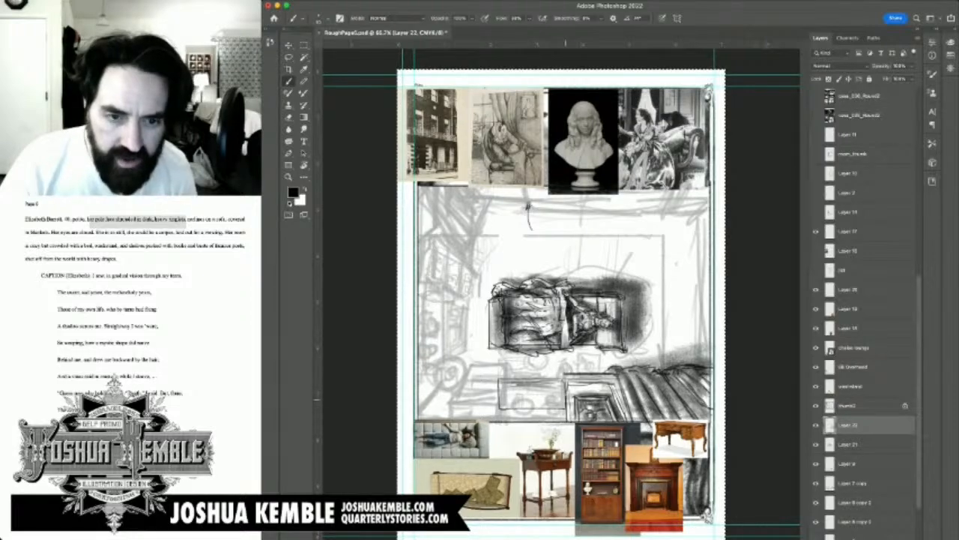
{"action": "left_click_drag", "start_coordinate": [537, 367], "coordinate": [509, 357]}
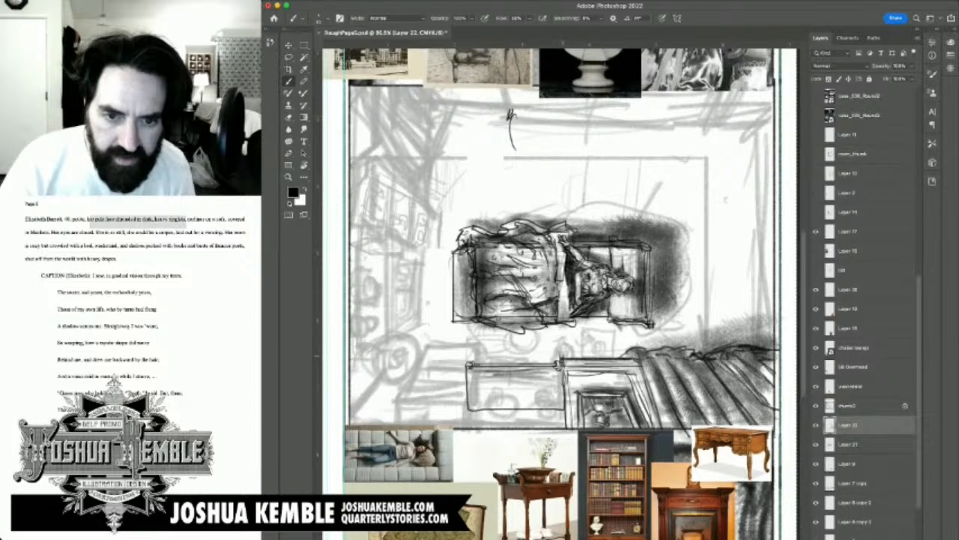
{"action": "left_click_drag", "start_coordinate": [566, 342], "coordinate": [558, 364]}
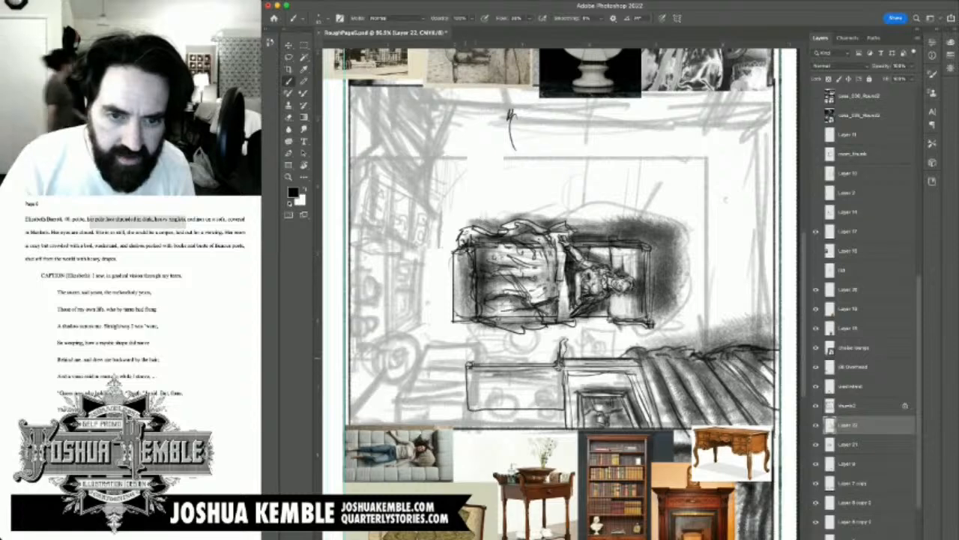
{"action": "left_click_drag", "start_coordinate": [474, 344], "coordinate": [474, 355]}
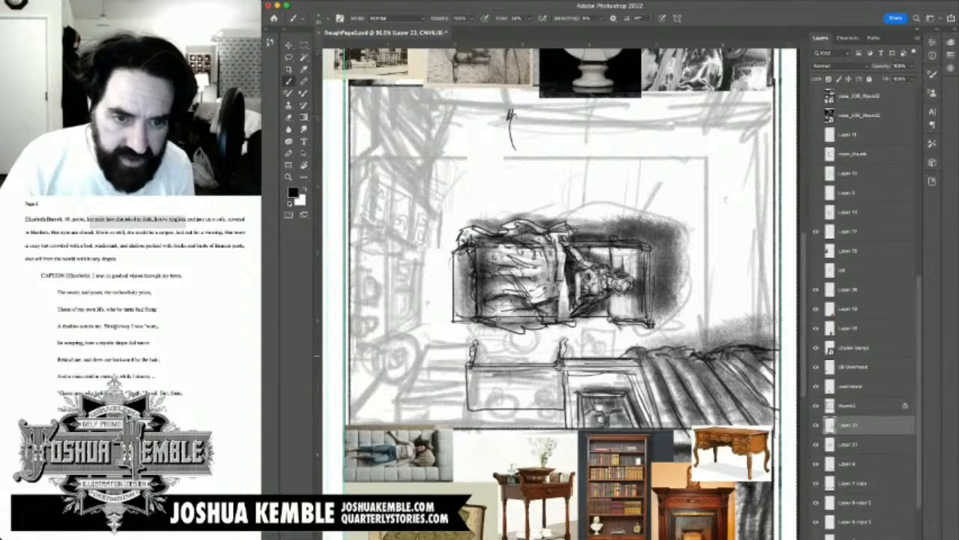
{"action": "left_click_drag", "start_coordinate": [476, 346], "coordinate": [470, 358]}
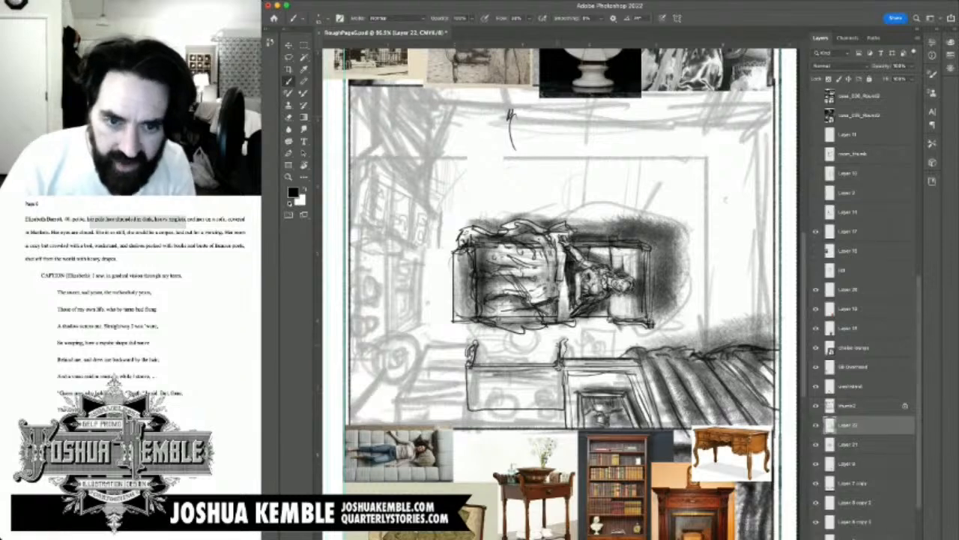
{"action": "left_click_drag", "start_coordinate": [563, 338], "coordinate": [564, 355]}
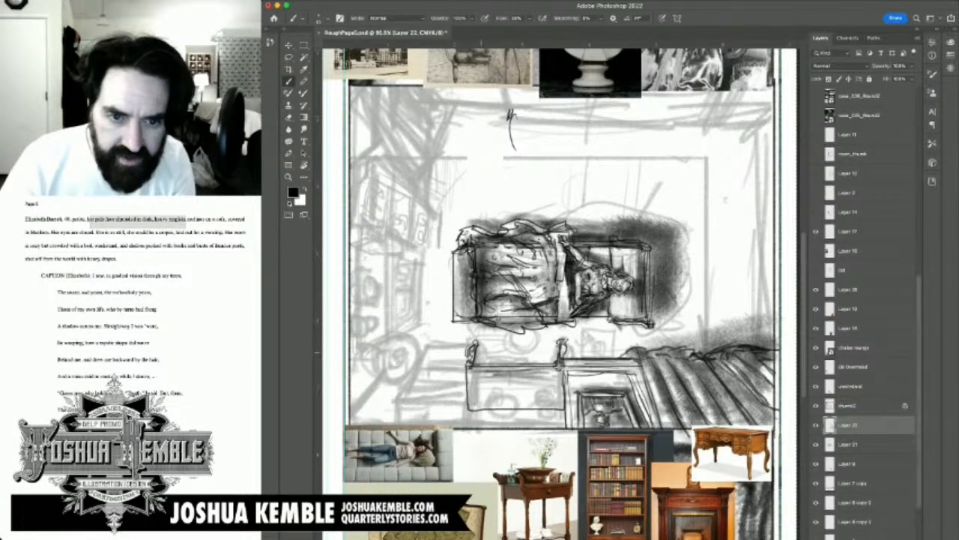
Step: Draw small stepped brackets inside both washstand posts and a wavy ornamental rail running between them
{"action": "left_click_drag", "start_coordinate": [477, 353], "coordinate": [494, 356]}
{"action": "left_click_drag", "start_coordinate": [492, 355], "coordinate": [492, 361]}
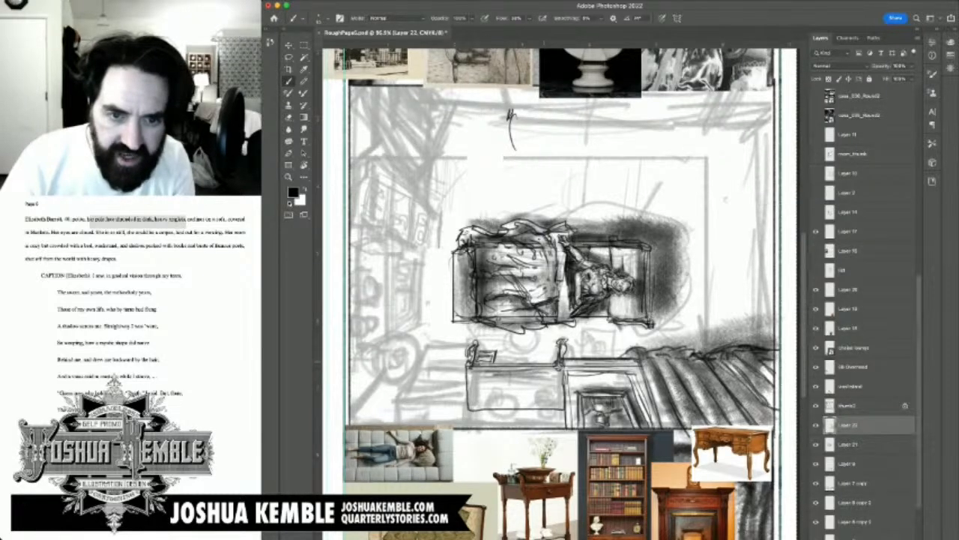
{"action": "mouse_move", "coordinate": [558, 351]}
{"action": "left_mouse_down"}
{"action": "mouse_move", "coordinate": [540, 352]}
{"action": "mouse_move", "coordinate": [538, 362]}
{"action": "left_mouse_up"}
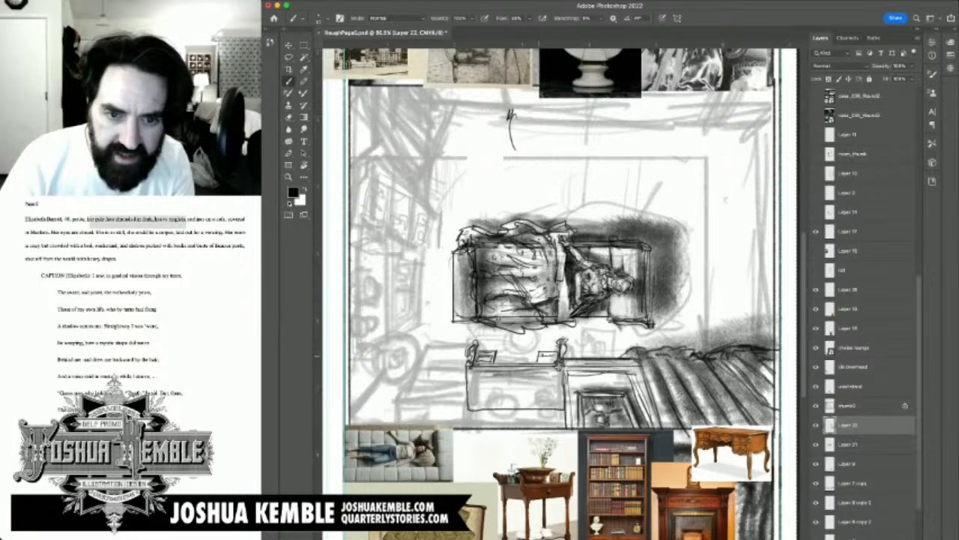
{"action": "left_click_drag", "start_coordinate": [540, 360], "coordinate": [557, 361]}
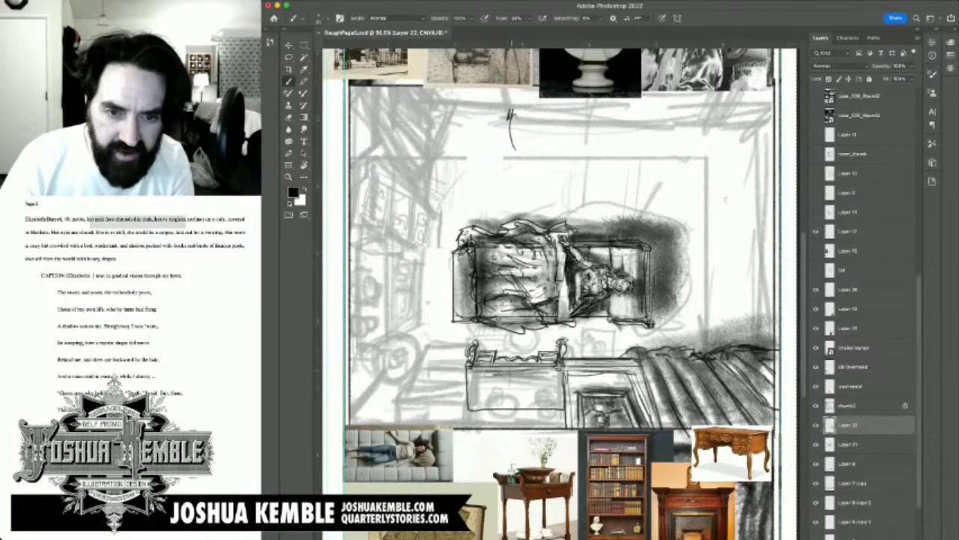
{"action": "mouse_move", "coordinate": [522, 363]}
{"action": "left_mouse_down"}
{"action": "mouse_move", "coordinate": [499, 387]}
{"action": "mouse_move", "coordinate": [521, 374]}
{"action": "left_mouse_up"}
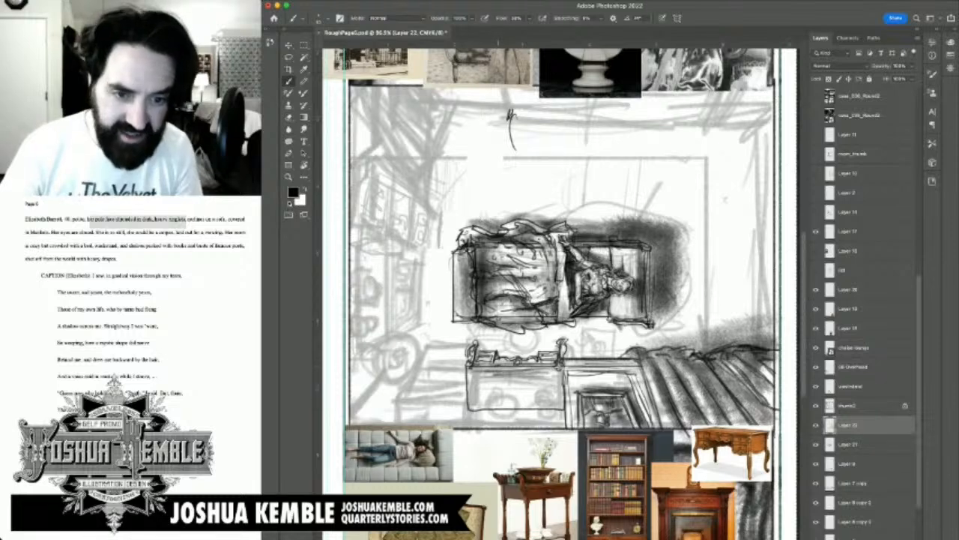
Step: Shade around the washstand's ornamental rail and across its surface with a broader, softer brush
{"action": "key", "text": "period"}
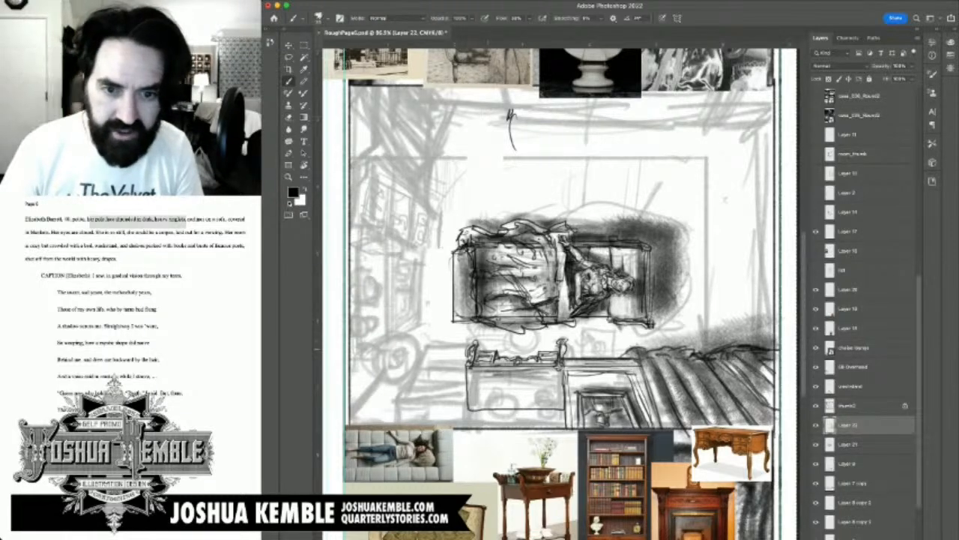
{"action": "mouse_move", "coordinate": [482, 350]}
{"action": "left_mouse_down"}
{"action": "mouse_move", "coordinate": [562, 350]}
{"action": "mouse_move", "coordinate": [577, 390]}
{"action": "mouse_move", "coordinate": [564, 405]}
{"action": "mouse_move", "coordinate": [592, 382]}
{"action": "mouse_move", "coordinate": [587, 352]}
{"action": "mouse_move", "coordinate": [564, 339]}
{"action": "mouse_move", "coordinate": [487, 338]}
{"action": "mouse_move", "coordinate": [573, 335]}
{"action": "mouse_move", "coordinate": [562, 396]}
{"action": "left_mouse_up"}
{"action": "mouse_move", "coordinate": [538, 359]}
{"action": "left_mouse_down"}
{"action": "mouse_move", "coordinate": [505, 358]}
{"action": "mouse_move", "coordinate": [560, 350]}
{"action": "left_mouse_up"}
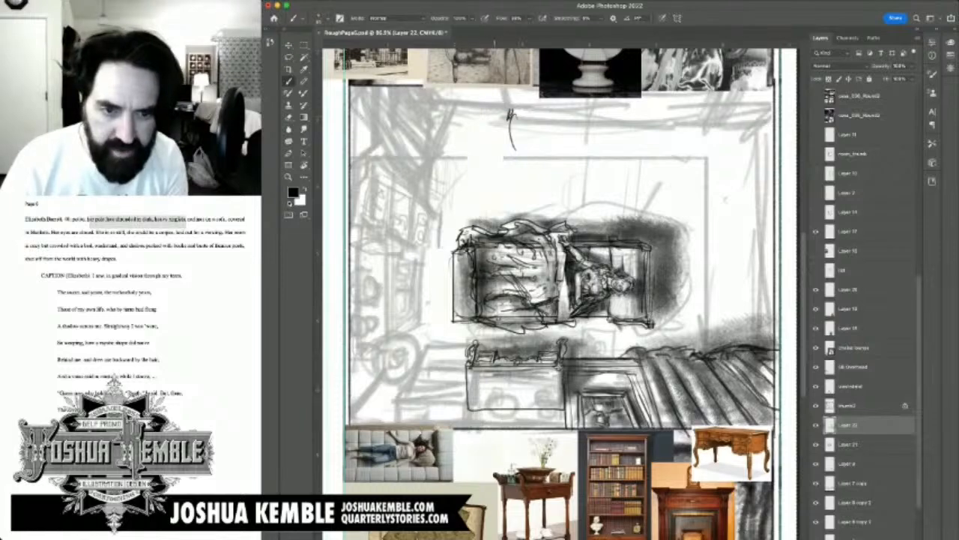
Step: Sketch small objects on the washstand's surface, with a squarish cluster at one end and a small shape at the other
{"action": "mouse_move", "coordinate": [490, 376]}
{"action": "left_mouse_down"}
{"action": "mouse_move", "coordinate": [490, 394]}
{"action": "mouse_move", "coordinate": [504, 377]}
{"action": "mouse_move", "coordinate": [482, 380]}
{"action": "mouse_move", "coordinate": [513, 395]}
{"action": "left_mouse_up"}
{"action": "left_click_drag", "start_coordinate": [514, 395], "coordinate": [514, 380]}
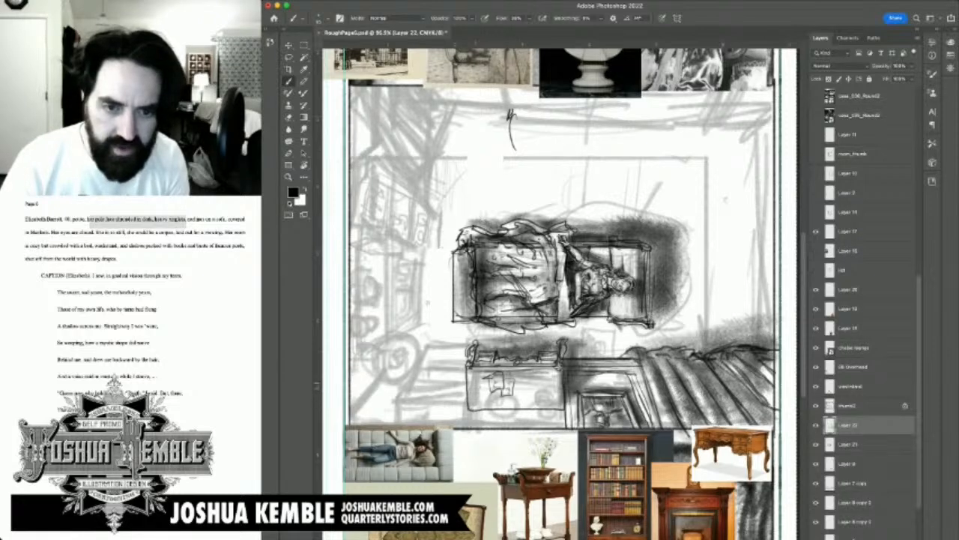
{"action": "left_click_drag", "start_coordinate": [481, 391], "coordinate": [484, 402]}
{"action": "mouse_move", "coordinate": [481, 397]}
{"action": "left_mouse_down"}
{"action": "mouse_move", "coordinate": [491, 399]}
{"action": "mouse_move", "coordinate": [484, 389]}
{"action": "left_mouse_up"}
{"action": "left_click_drag", "start_coordinate": [553, 390], "coordinate": [554, 404]}
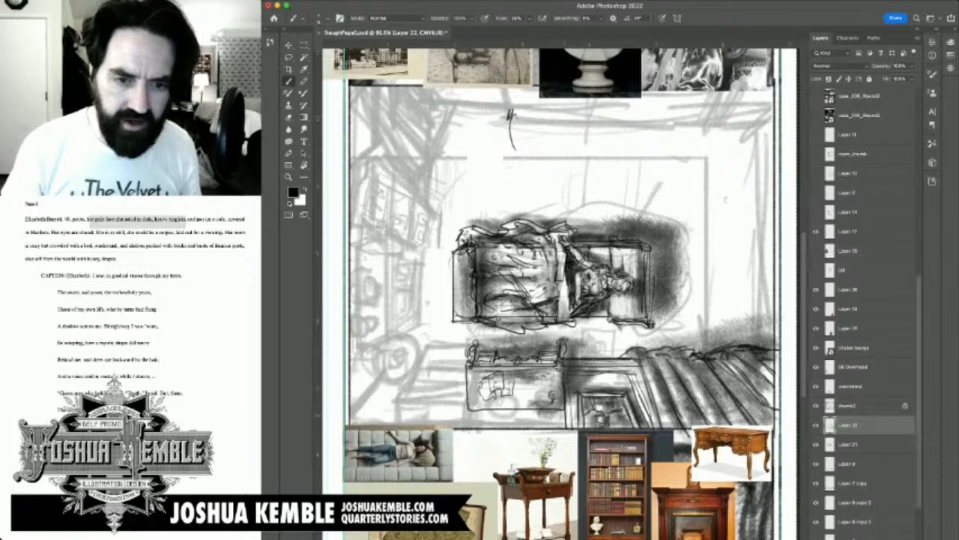
Step: Draw parallel horizontal lines beneath the washstand's surface to form its lower edge along the panel border
{"action": "mouse_move", "coordinate": [564, 418]}
{"action": "left_mouse_down"}
{"action": "mouse_move", "coordinate": [473, 419]}
{"action": "mouse_move", "coordinate": [573, 422]}
{"action": "left_mouse_up"}
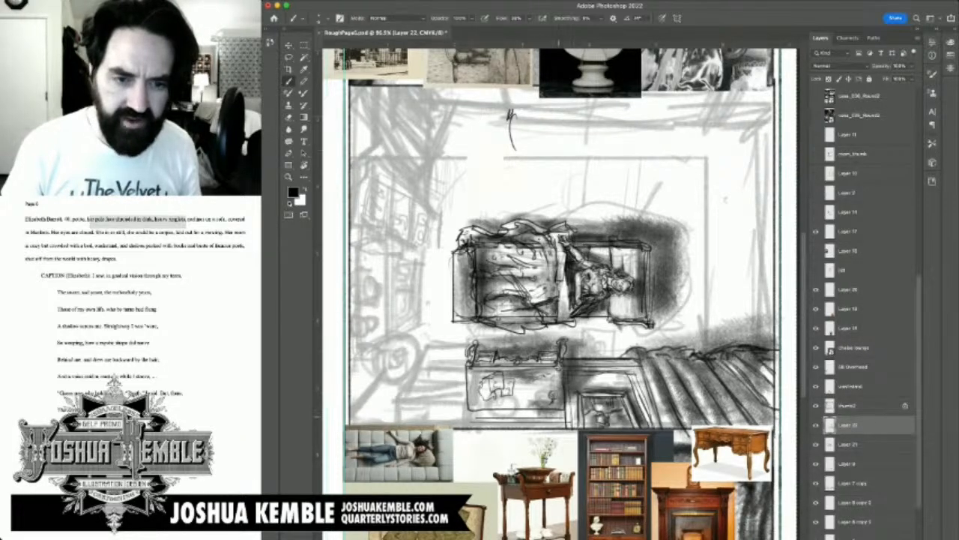
{"action": "left_click_drag", "start_coordinate": [478, 417], "coordinate": [559, 417]}
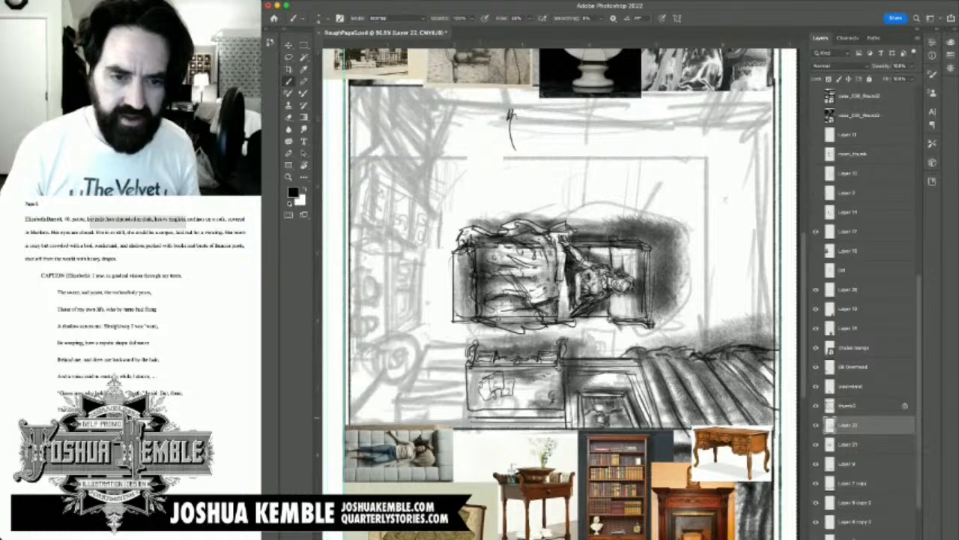
{"action": "mouse_move", "coordinate": [477, 415]}
{"action": "left_mouse_down"}
{"action": "mouse_move", "coordinate": [560, 414]}
{"action": "mouse_move", "coordinate": [559, 391]}
{"action": "left_mouse_up"}
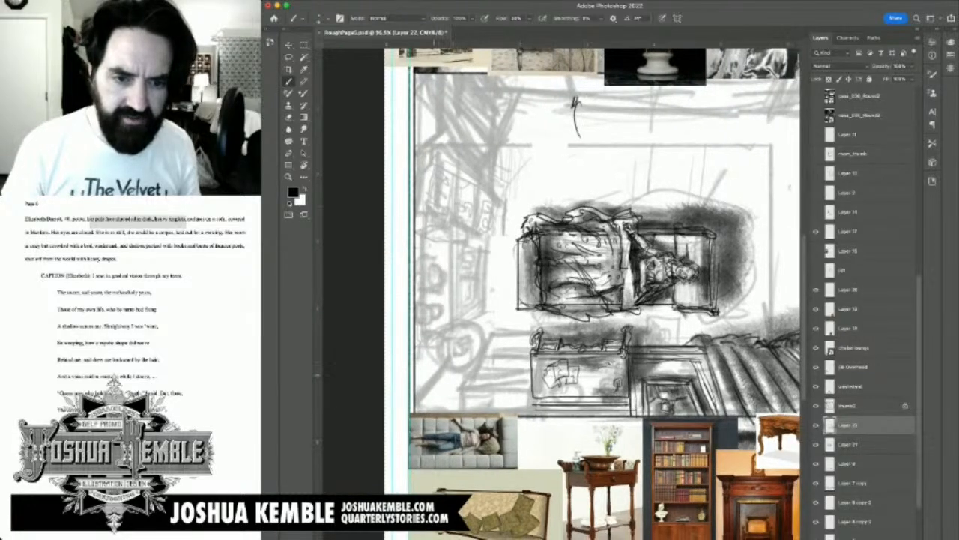
Step: Draw a second rectangular furniture piece between the washstand and the panel's corner, doubling its long horizontal edge
{"action": "mouse_move", "coordinate": [434, 377]}
{"action": "left_mouse_down"}
{"action": "mouse_move", "coordinate": [539, 360]}
{"action": "mouse_move", "coordinate": [529, 365]}
{"action": "left_mouse_up"}
{"action": "key", "text": "super+z"}
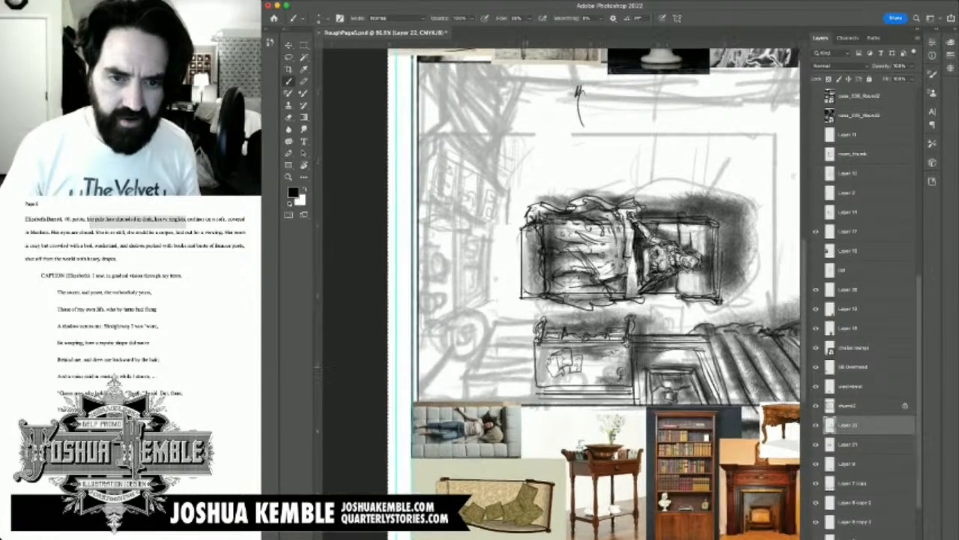
{"action": "mouse_move", "coordinate": [533, 405]}
{"action": "left_mouse_down"}
{"action": "mouse_move", "coordinate": [531, 370]}
{"action": "mouse_move", "coordinate": [424, 363]}
{"action": "mouse_move", "coordinate": [432, 398]}
{"action": "left_mouse_up"}
{"action": "left_click_drag", "start_coordinate": [480, 420], "coordinate": [519, 364]}
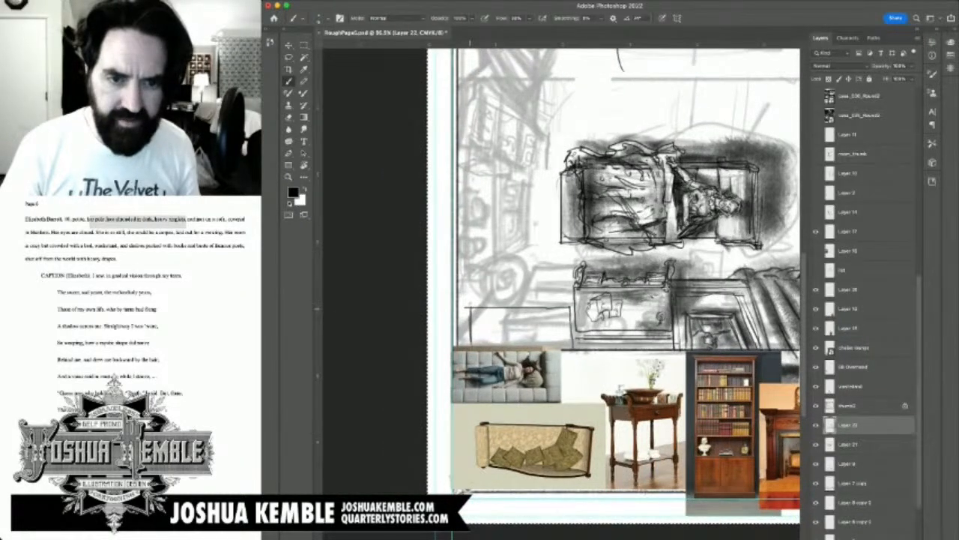
{"action": "mouse_move", "coordinate": [469, 305]}
{"action": "left_mouse_down"}
{"action": "mouse_move", "coordinate": [571, 305]}
{"action": "mouse_move", "coordinate": [576, 351]}
{"action": "left_mouse_up"}
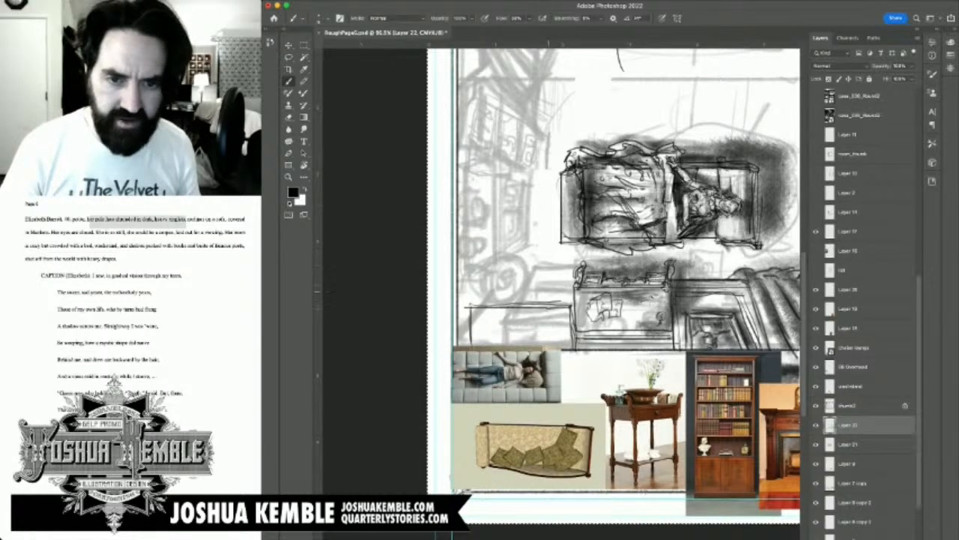
{"action": "left_click_drag", "start_coordinate": [474, 304], "coordinate": [568, 301]}
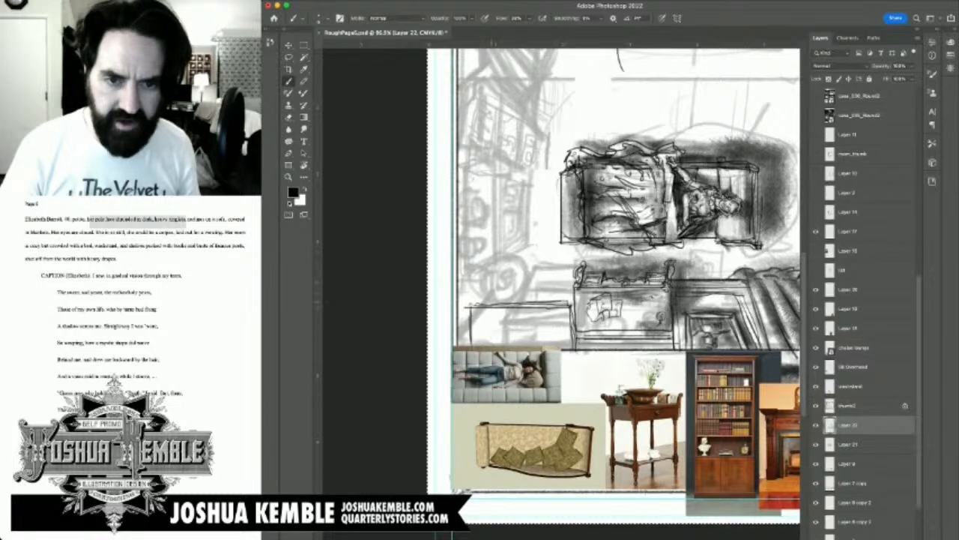
Step: Draw the second furniture piece's doubled slanting side and its upright side next to the washstand
{"action": "left_click_drag", "start_coordinate": [485, 301], "coordinate": [524, 271]}
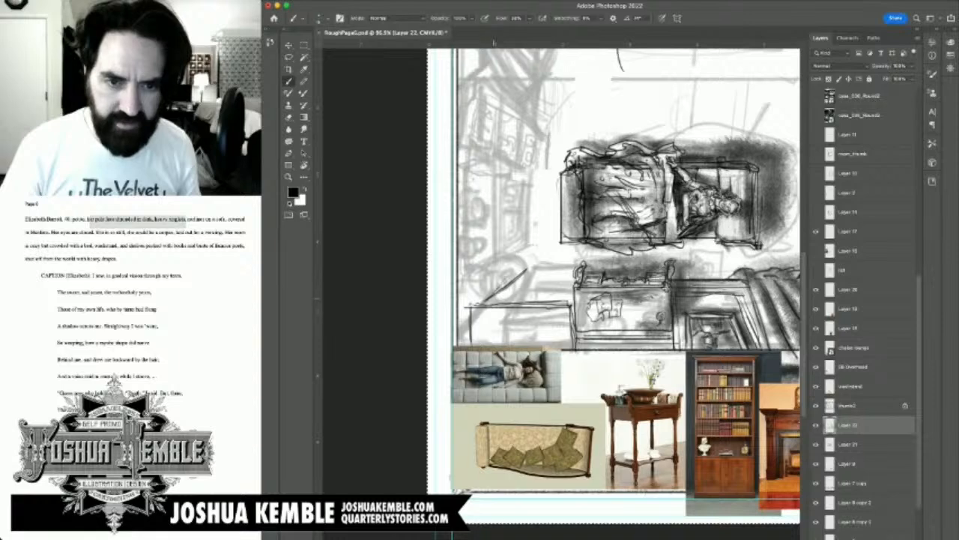
{"action": "left_click_drag", "start_coordinate": [487, 299], "coordinate": [524, 268]}
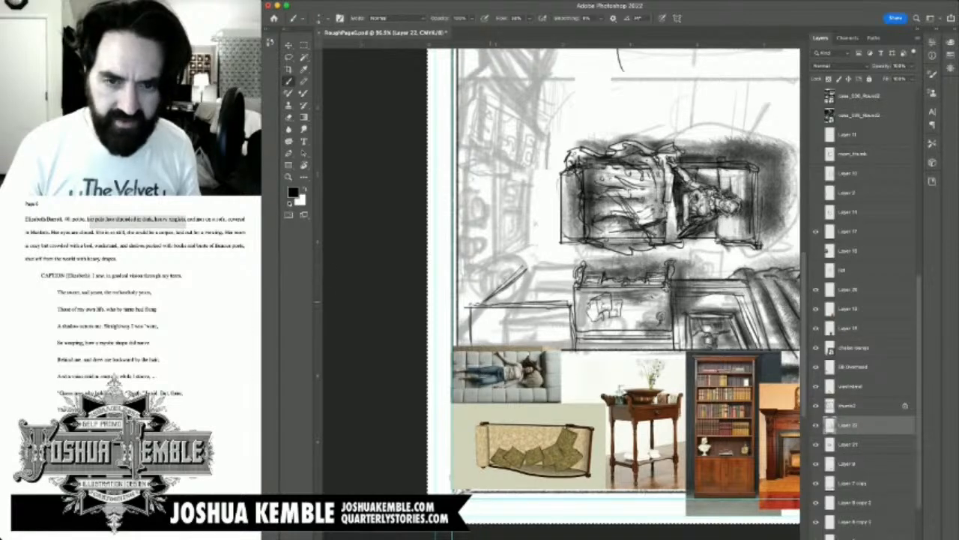
{"action": "mouse_move", "coordinate": [488, 301]}
{"action": "left_mouse_down"}
{"action": "mouse_move", "coordinate": [527, 268]}
{"action": "mouse_move", "coordinate": [515, 283]}
{"action": "left_mouse_up"}
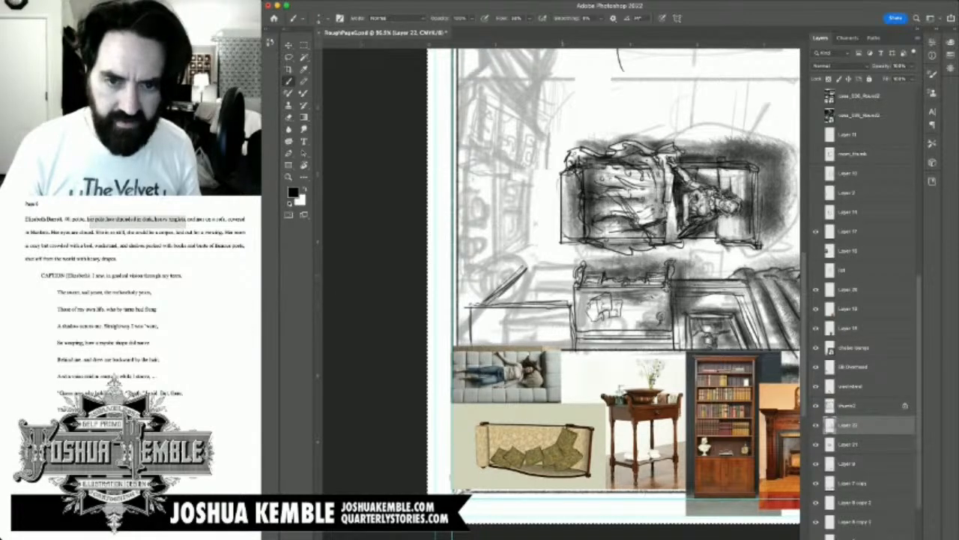
{"action": "left_click_drag", "start_coordinate": [570, 269], "coordinate": [573, 304]}
{"action": "left_click_drag", "start_coordinate": [575, 266], "coordinate": [570, 264]}
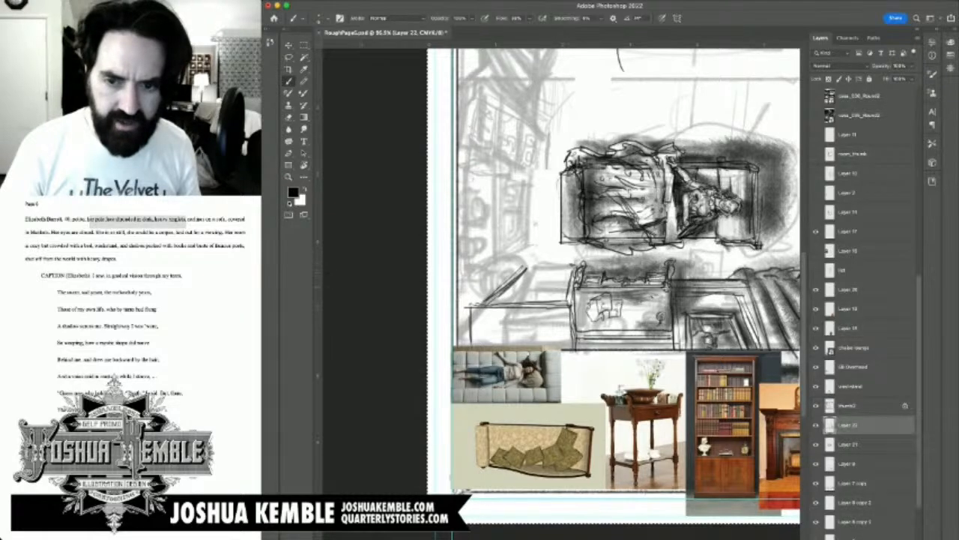
Step: Draw the second furniture piece's doubled back edge and fill the strip behind it with a row of small boxed details
{"action": "left_click_drag", "start_coordinate": [516, 282], "coordinate": [569, 278]}
{"action": "left_click_drag", "start_coordinate": [531, 280], "coordinate": [565, 278]}
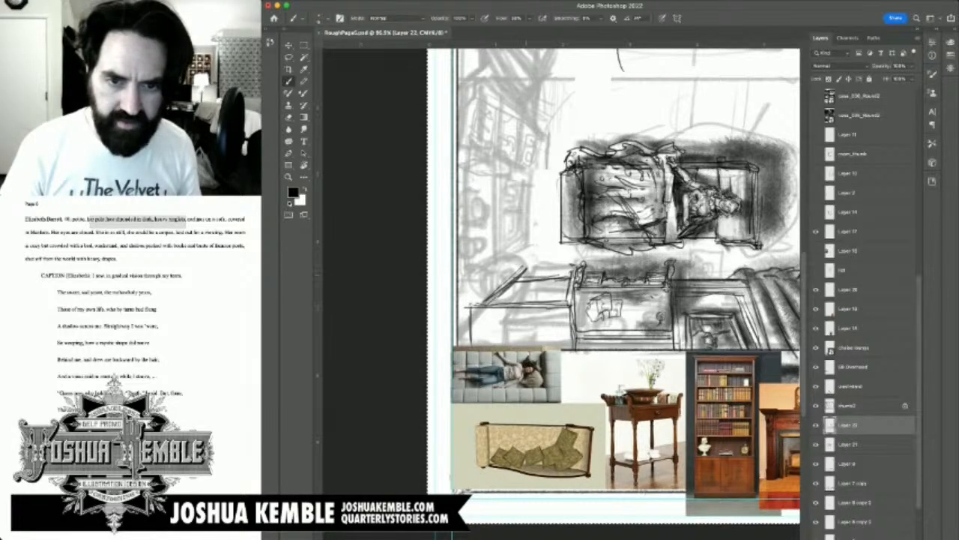
{"action": "mouse_move", "coordinate": [520, 278]}
{"action": "left_mouse_down"}
{"action": "mouse_move", "coordinate": [571, 275]}
{"action": "mouse_move", "coordinate": [544, 278]}
{"action": "left_mouse_up"}
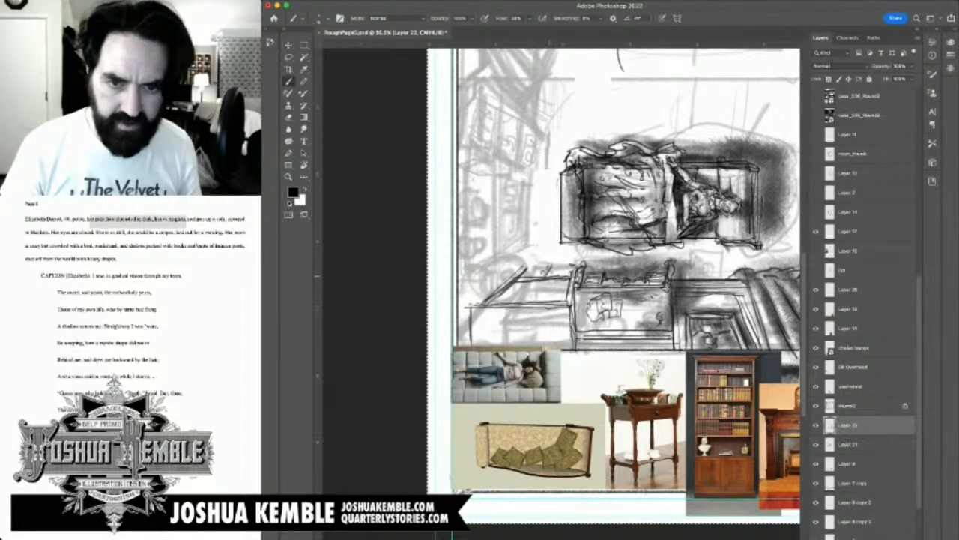
{"action": "mouse_move", "coordinate": [529, 274]}
{"action": "left_mouse_down"}
{"action": "mouse_move", "coordinate": [569, 266]}
{"action": "mouse_move", "coordinate": [567, 275]}
{"action": "mouse_move", "coordinate": [551, 264]}
{"action": "mouse_move", "coordinate": [574, 263]}
{"action": "mouse_move", "coordinate": [574, 275]}
{"action": "left_mouse_up"}
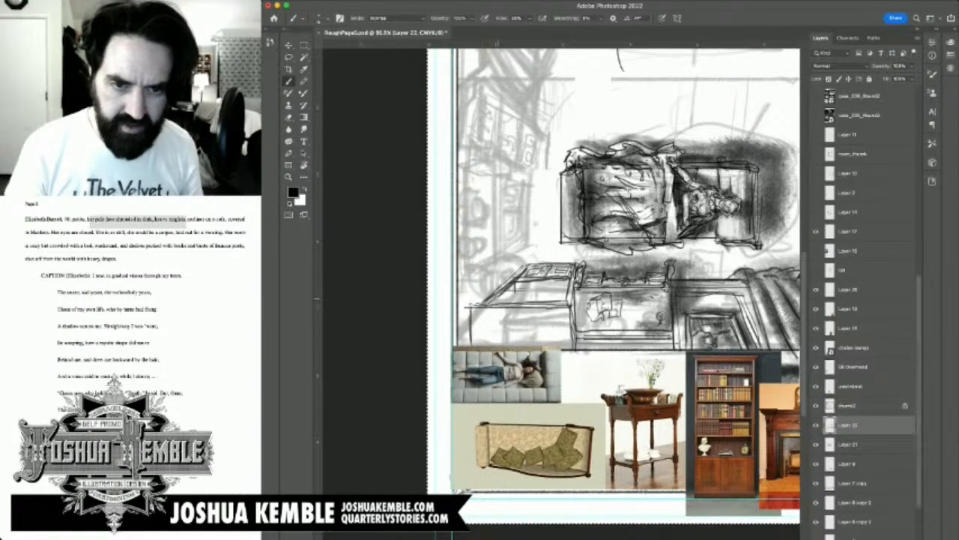
Step: Rule lengthwise shelf lines along the slanted strip of the corner furniture piece and fill the rows with small book-like strokes
{"action": "left_click_drag", "start_coordinate": [496, 298], "coordinate": [570, 294]}
{"action": "key", "text": "super+z"}
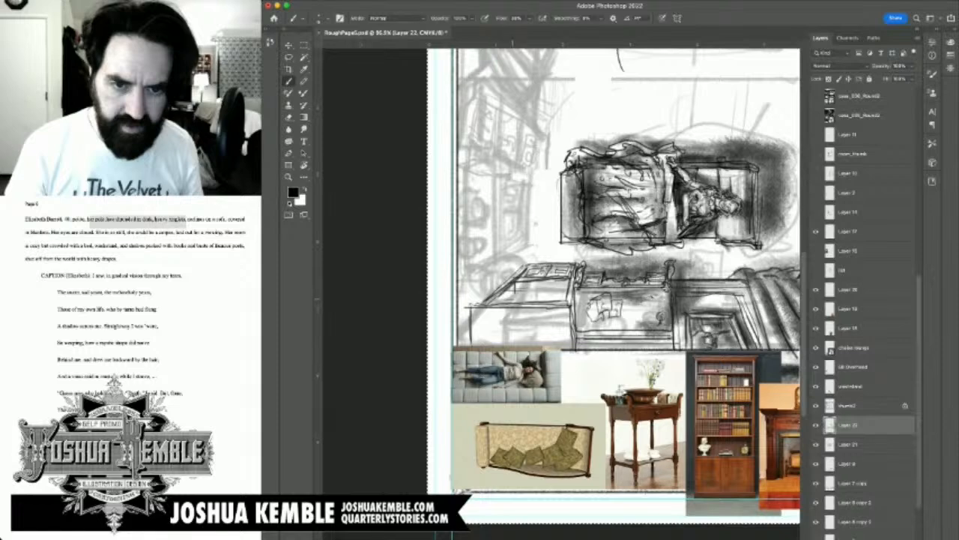
{"action": "left_click_drag", "start_coordinate": [513, 300], "coordinate": [566, 294]}
{"action": "left_click_drag", "start_coordinate": [494, 299], "coordinate": [567, 293]}
{"action": "left_click_drag", "start_coordinate": [505, 292], "coordinate": [574, 286]}
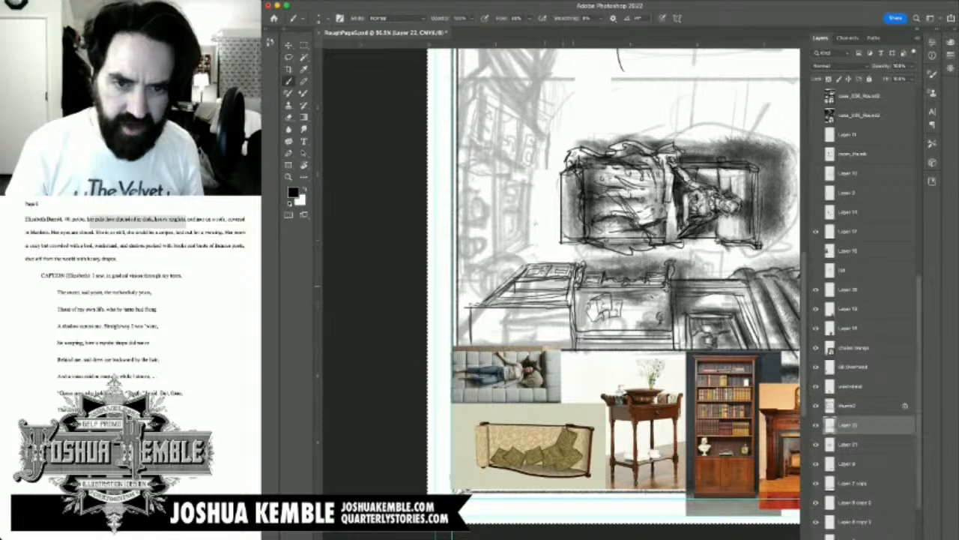
{"action": "left_click_drag", "start_coordinate": [512, 287], "coordinate": [572, 285]}
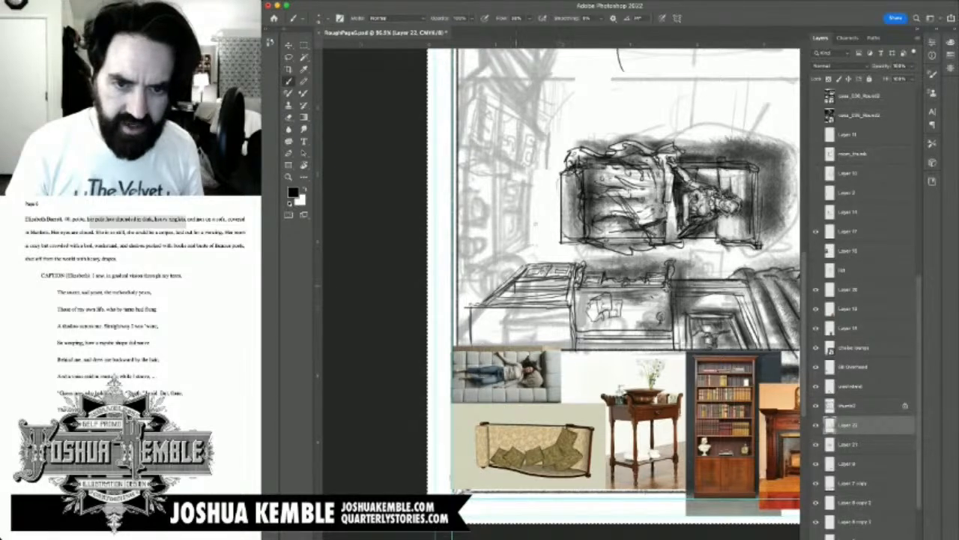
{"action": "left_click_drag", "start_coordinate": [512, 284], "coordinate": [564, 283]}
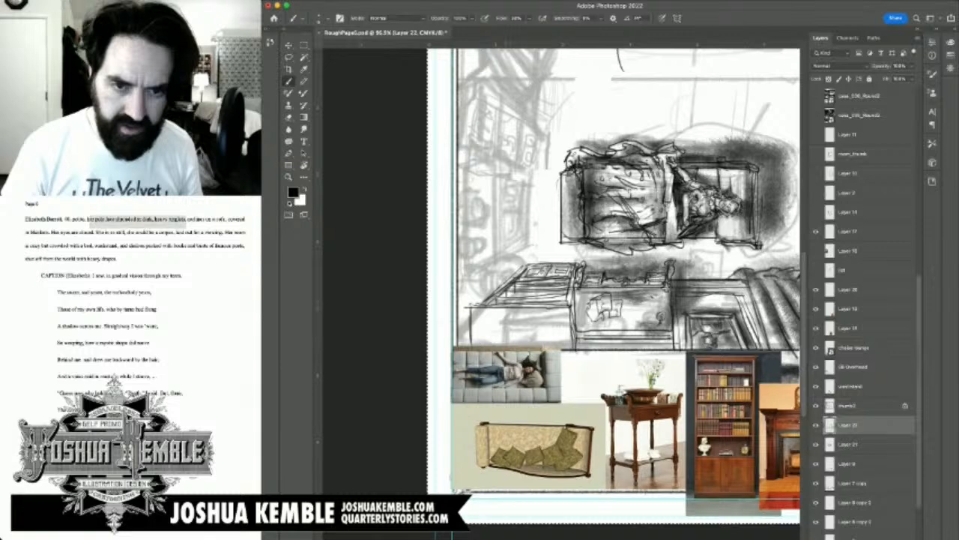
{"action": "left_click_drag", "start_coordinate": [504, 299], "coordinate": [526, 304]}
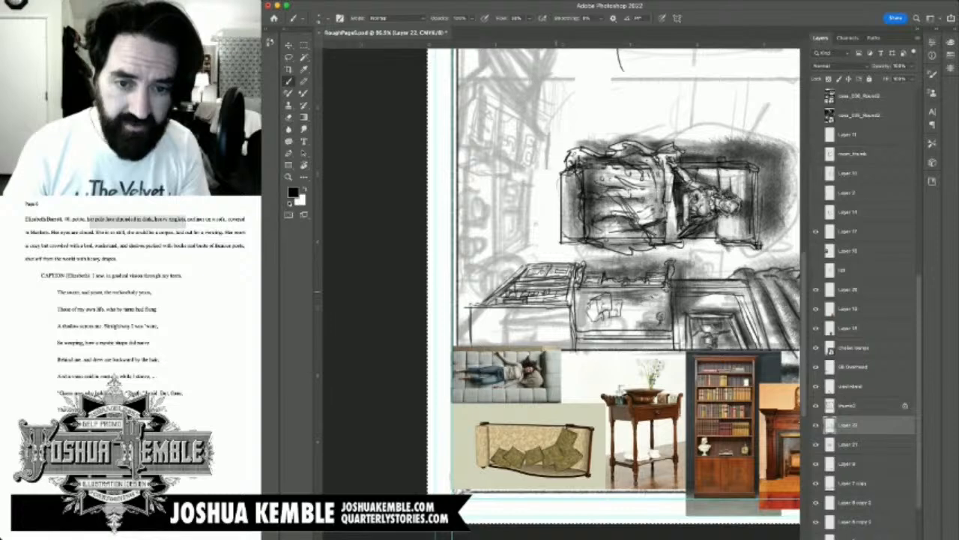
{"action": "mouse_move", "coordinate": [562, 289]}
{"action": "left_mouse_down"}
{"action": "mouse_move", "coordinate": [567, 296]}
{"action": "mouse_move", "coordinate": [546, 301]}
{"action": "left_mouse_up"}
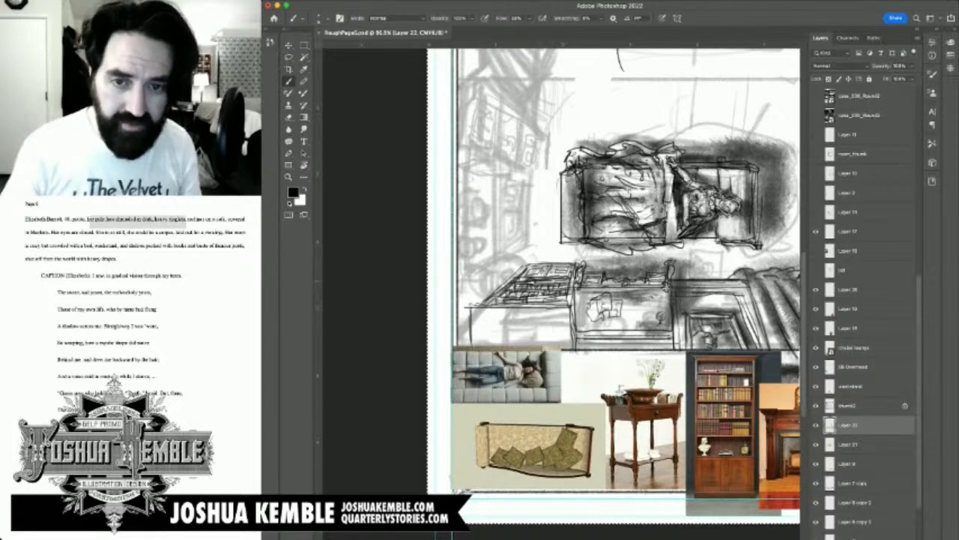
{"action": "key", "text": "Delete"}
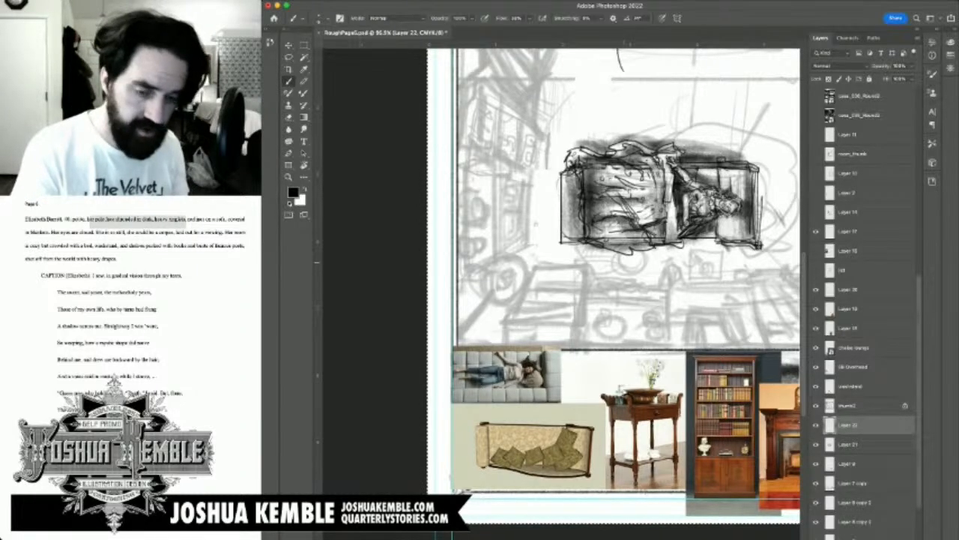
{"action": "key", "text": "super+minus"}
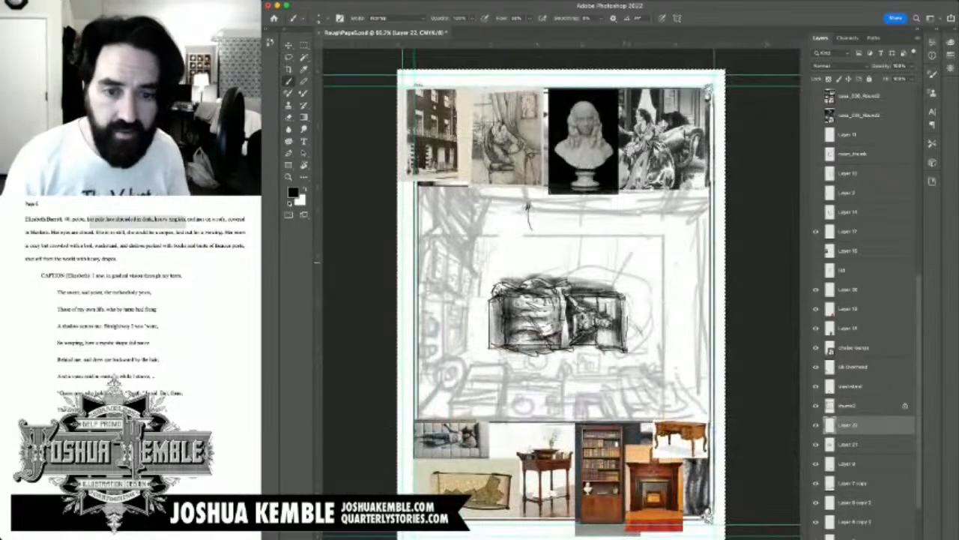
{"action": "key", "text": "super+z"}
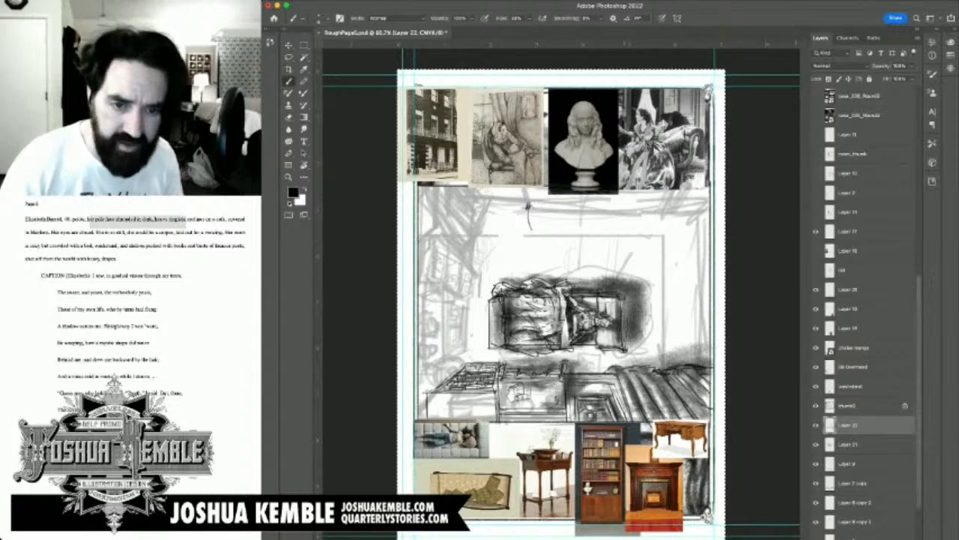
Step: Shade the front of the corner furniture piece and its edge beside the washstand with a broad textured brush on Layer 22
{"action": "key", "text": "super+plus"}
{"action": "left_click_drag", "start_coordinate": [562, 300], "coordinate": [580, 270]}
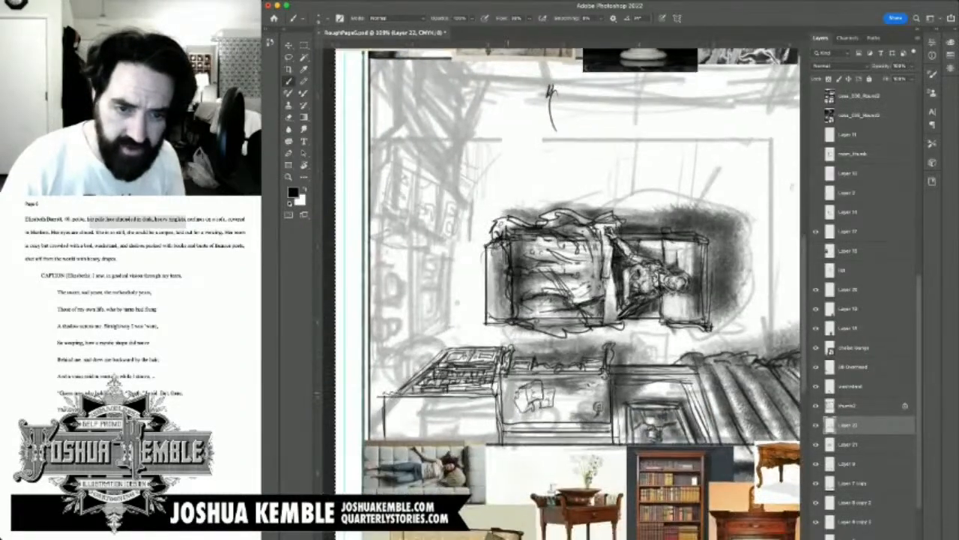
{"action": "mouse_move", "coordinate": [507, 378]}
{"action": "left_mouse_down"}
{"action": "mouse_move", "coordinate": [508, 418]}
{"action": "mouse_move", "coordinate": [514, 354]}
{"action": "mouse_move", "coordinate": [537, 369]}
{"action": "left_mouse_up"}
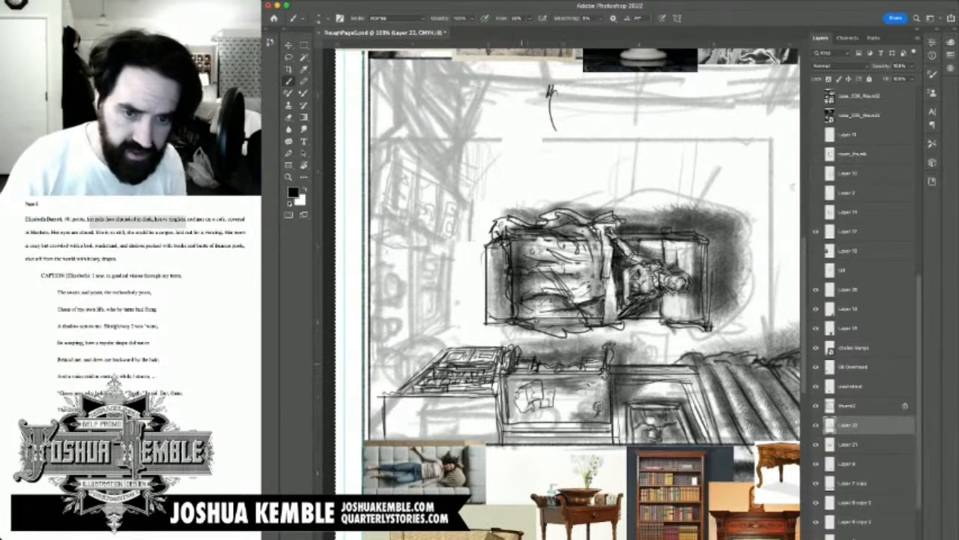
{"action": "key", "text": "e"}
{"action": "key", "text": "v"}
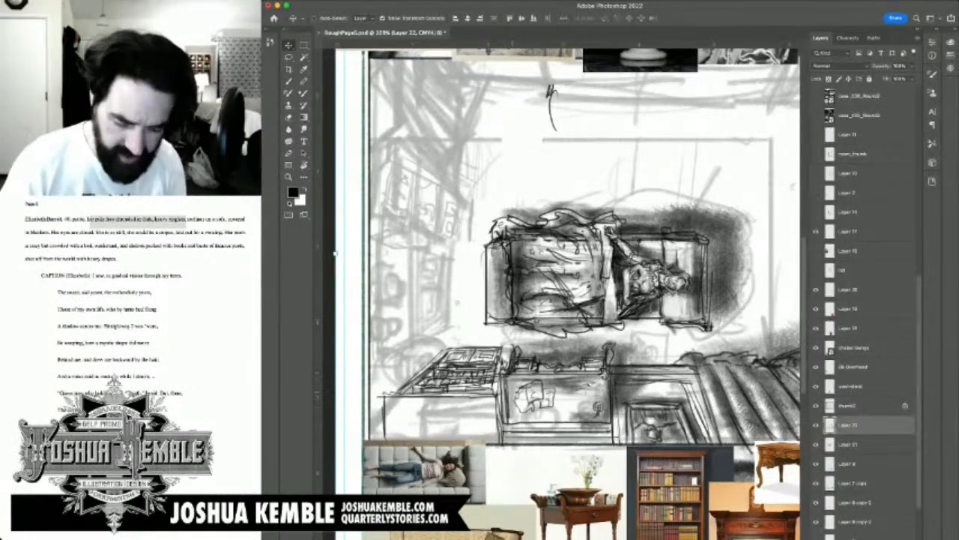
{"action": "key", "text": "b"}
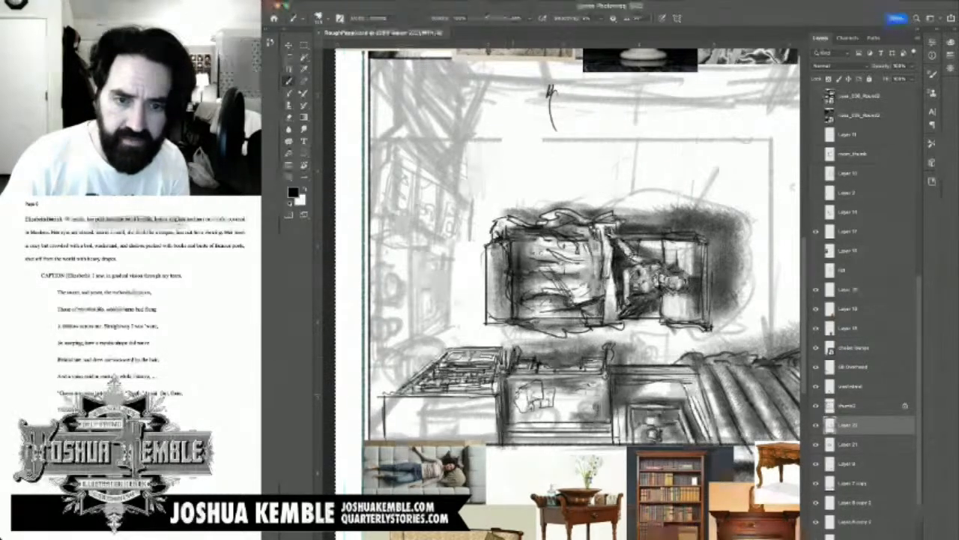
{"action": "mouse_move", "coordinate": [510, 379]}
{"action": "left_mouse_down"}
{"action": "mouse_move", "coordinate": [518, 430]}
{"action": "mouse_move", "coordinate": [568, 422]}
{"action": "mouse_move", "coordinate": [505, 349]}
{"action": "mouse_move", "coordinate": [538, 350]}
{"action": "mouse_move", "coordinate": [466, 366]}
{"action": "mouse_move", "coordinate": [497, 352]}
{"action": "left_mouse_up"}
{"action": "mouse_move", "coordinate": [440, 401]}
{"action": "left_mouse_down"}
{"action": "mouse_move", "coordinate": [490, 398]}
{"action": "mouse_move", "coordinate": [495, 441]}
{"action": "mouse_move", "coordinate": [475, 412]}
{"action": "mouse_move", "coordinate": [493, 404]}
{"action": "left_mouse_up"}
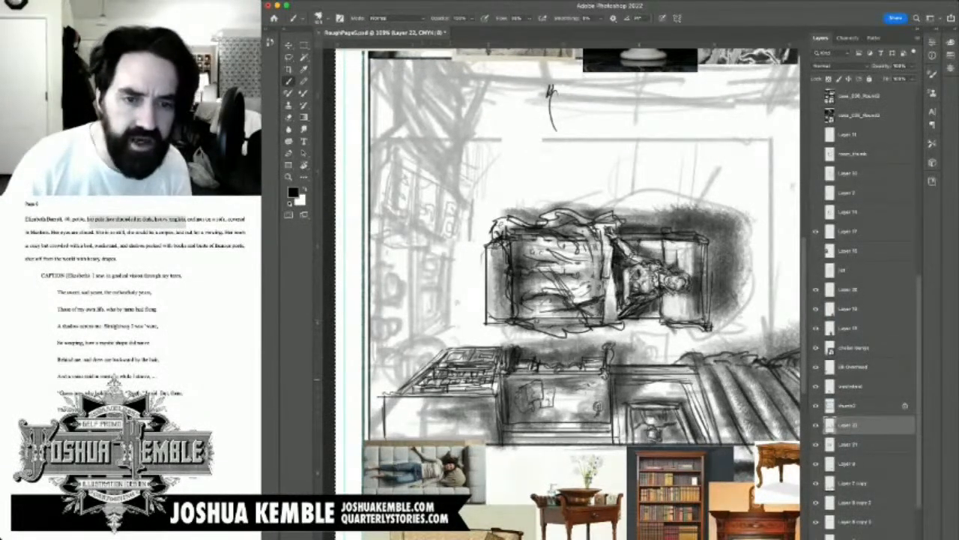
Step: Save the document and, with a smaller brush, draw a doubled round form with small overlapping curves in front of the corner furniture piece
{"action": "key", "text": "["}
{"action": "key", "text": "["}
{"action": "key", "text": "["}
{"action": "key", "text": "["}
{"action": "key", "text": "["}
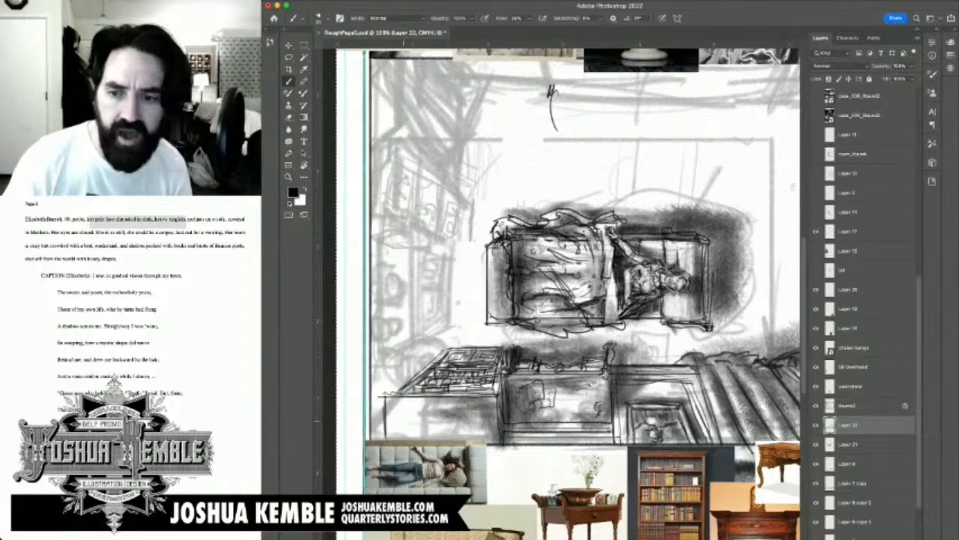
{"action": "left_click_drag", "start_coordinate": [467, 358], "coordinate": [497, 294]}
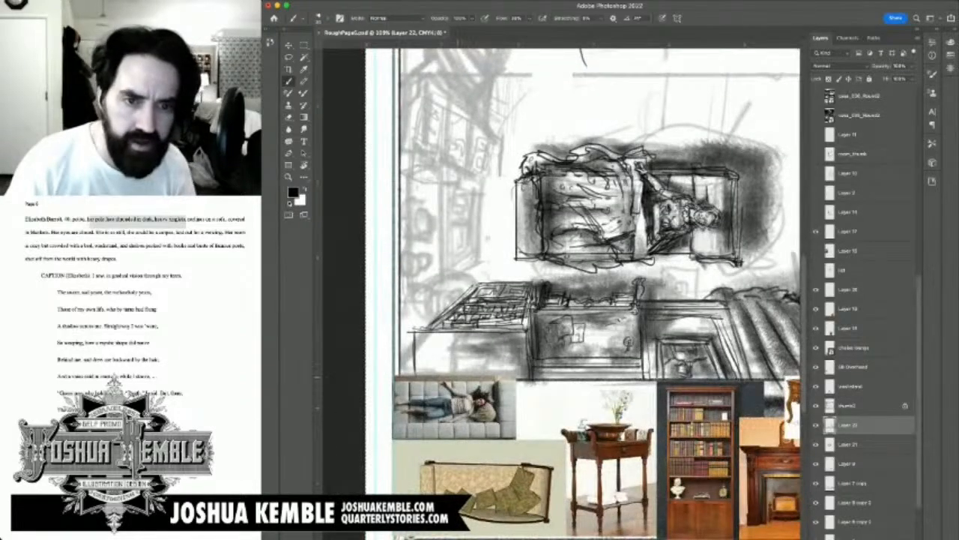
{"action": "key", "text": "super+s"}
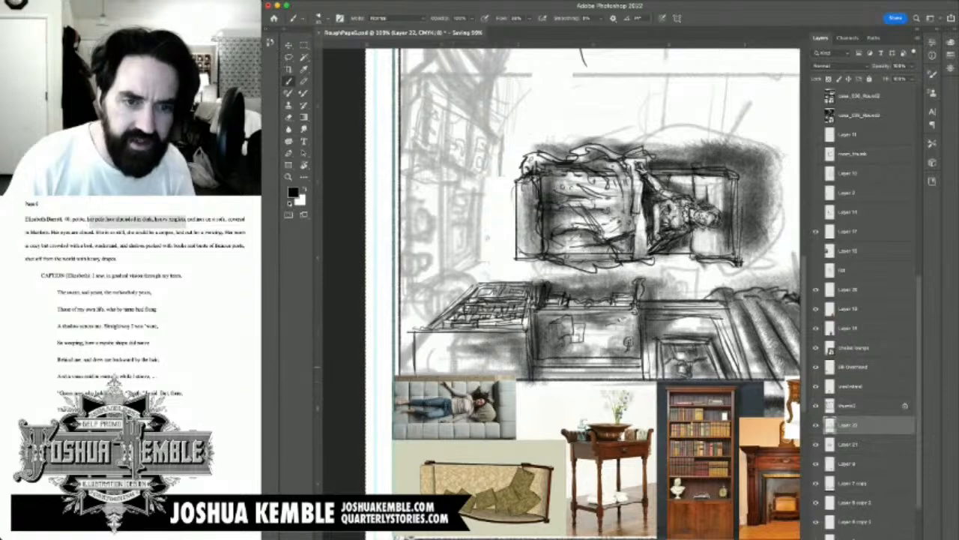
{"action": "mouse_move", "coordinate": [427, 375]}
{"action": "left_mouse_down"}
{"action": "mouse_move", "coordinate": [446, 341]}
{"action": "mouse_move", "coordinate": [466, 341]}
{"action": "mouse_move", "coordinate": [478, 368]}
{"action": "mouse_move", "coordinate": [477, 376]}
{"action": "mouse_move", "coordinate": [470, 343]}
{"action": "mouse_move", "coordinate": [440, 346]}
{"action": "mouse_move", "coordinate": [476, 359]}
{"action": "mouse_move", "coordinate": [458, 344]}
{"action": "mouse_move", "coordinate": [436, 359]}
{"action": "mouse_move", "coordinate": [436, 375]}
{"action": "mouse_move", "coordinate": [433, 320]}
{"action": "mouse_move", "coordinate": [417, 322]}
{"action": "mouse_move", "coordinate": [436, 314]}
{"action": "left_mouse_up"}
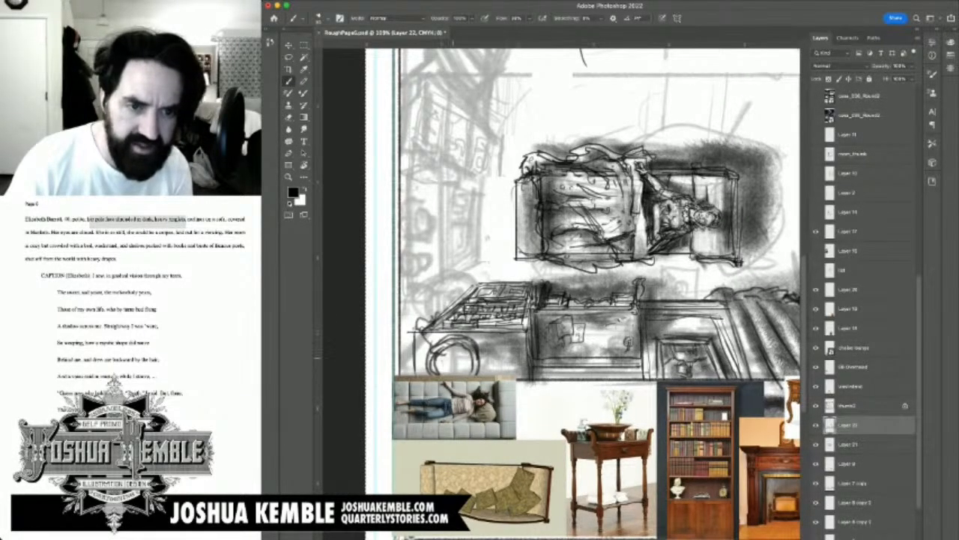
{"action": "mouse_move", "coordinate": [454, 353]}
{"action": "left_mouse_down"}
{"action": "mouse_move", "coordinate": [427, 350]}
{"action": "mouse_move", "coordinate": [446, 326]}
{"action": "mouse_move", "coordinate": [410, 341]}
{"action": "mouse_move", "coordinate": [422, 337]}
{"action": "mouse_move", "coordinate": [411, 345]}
{"action": "mouse_move", "coordinate": [429, 358]}
{"action": "mouse_move", "coordinate": [412, 359]}
{"action": "mouse_move", "coordinate": [427, 353]}
{"action": "left_mouse_up"}
{"action": "mouse_move", "coordinate": [435, 343]}
{"action": "left_mouse_down"}
{"action": "mouse_move", "coordinate": [416, 356]}
{"action": "mouse_move", "coordinate": [452, 357]}
{"action": "left_mouse_up"}
{"action": "mouse_move", "coordinate": [451, 350]}
{"action": "left_mouse_down"}
{"action": "mouse_move", "coordinate": [445, 359]}
{"action": "mouse_move", "coordinate": [452, 350]}
{"action": "left_mouse_up"}
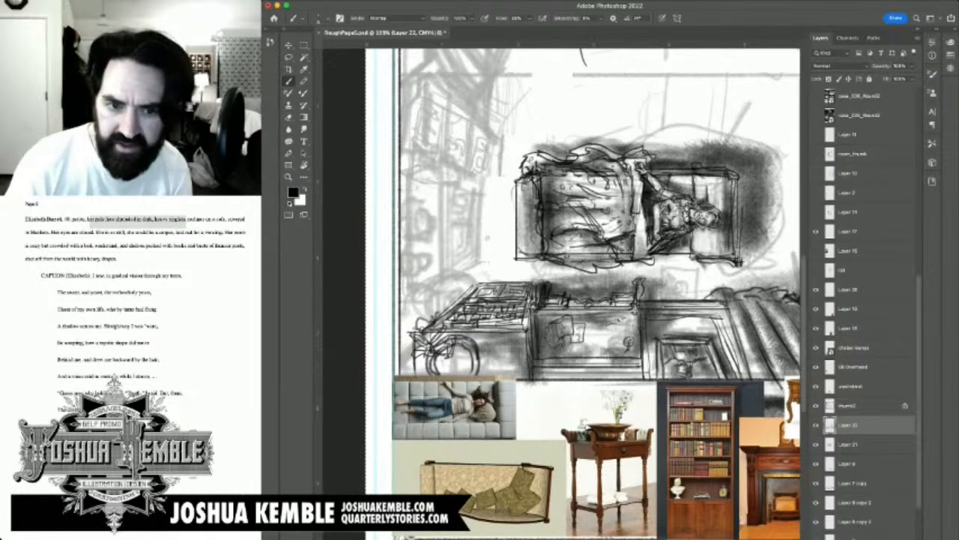
Step: Hide the chaise lounge and EB Overhead reference layers
{"action": "left_click", "coordinate": [816, 348]}
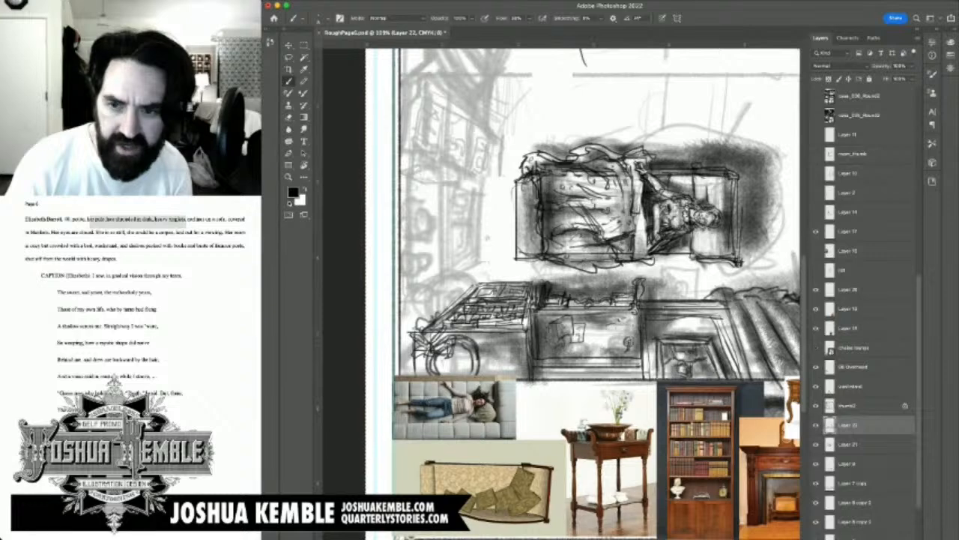
{"action": "left_click", "coordinate": [817, 348]}
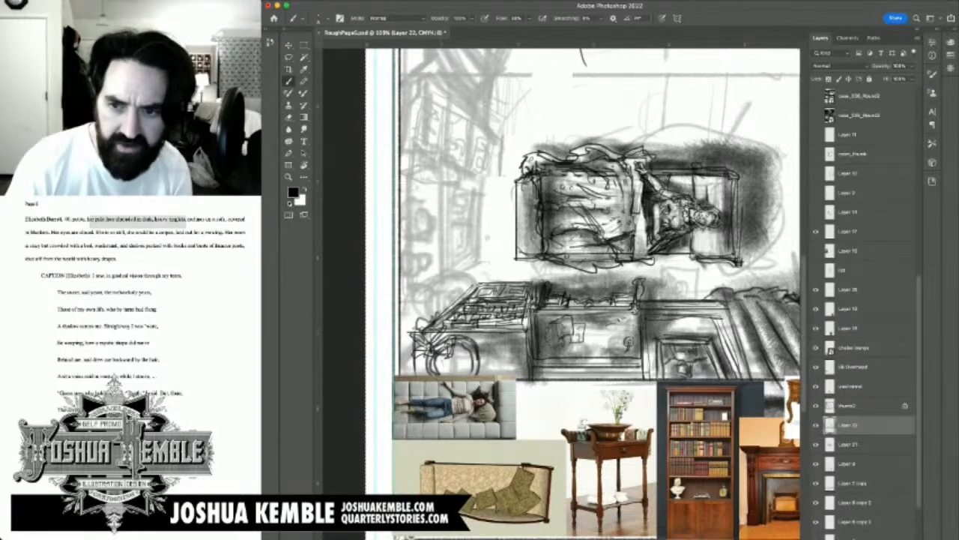
{"action": "left_click", "coordinate": [816, 347]}
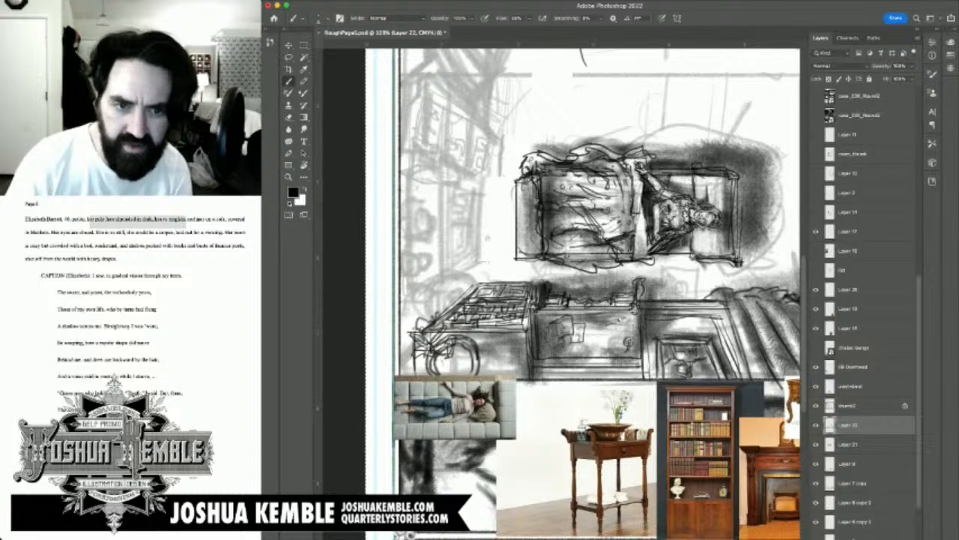
{"action": "left_click", "coordinate": [816, 348]}
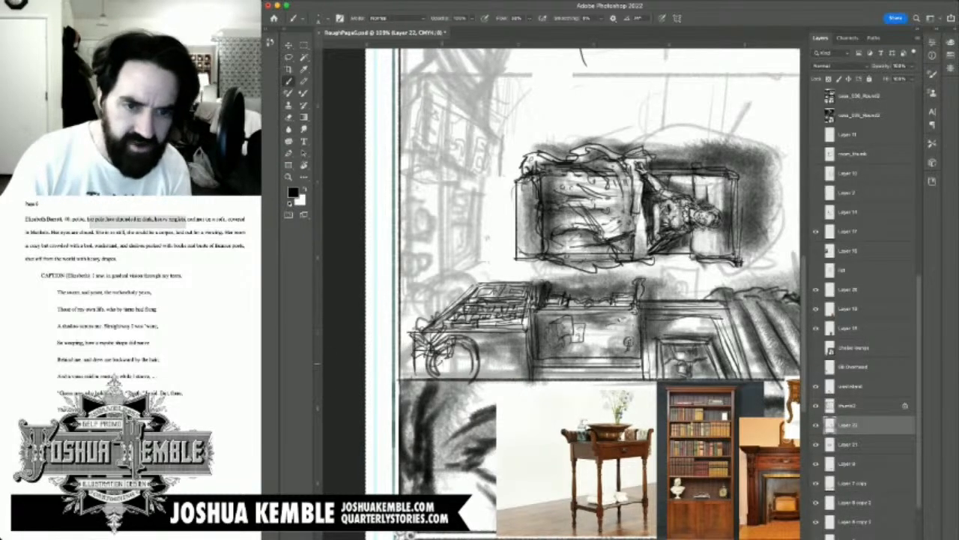
Step: Fill the round form with loose scribbled details and add irregular shapes beside it and at the furniture piece's outer corner
{"action": "mouse_move", "coordinate": [415, 366]}
{"action": "left_mouse_down"}
{"action": "mouse_move", "coordinate": [438, 363]}
{"action": "mouse_move", "coordinate": [409, 372]}
{"action": "mouse_move", "coordinate": [460, 355]}
{"action": "mouse_move", "coordinate": [468, 374]}
{"action": "mouse_move", "coordinate": [447, 351]}
{"action": "mouse_move", "coordinate": [552, 344]}
{"action": "mouse_move", "coordinate": [545, 355]}
{"action": "mouse_move", "coordinate": [505, 353]}
{"action": "mouse_move", "coordinate": [486, 364]}
{"action": "left_mouse_up"}
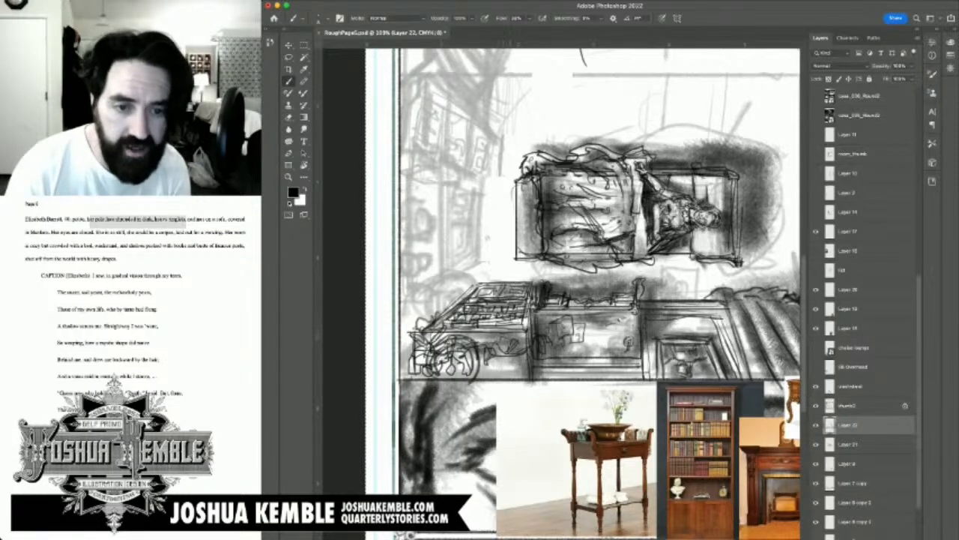
{"action": "mouse_move", "coordinate": [481, 361]}
{"action": "left_mouse_down"}
{"action": "mouse_move", "coordinate": [468, 371]}
{"action": "mouse_move", "coordinate": [476, 378]}
{"action": "mouse_move", "coordinate": [465, 378]}
{"action": "mouse_move", "coordinate": [505, 377]}
{"action": "mouse_move", "coordinate": [496, 376]}
{"action": "left_mouse_up"}
{"action": "mouse_move", "coordinate": [412, 325]}
{"action": "left_mouse_down"}
{"action": "mouse_move", "coordinate": [416, 343]}
{"action": "mouse_move", "coordinate": [430, 315]}
{"action": "left_mouse_up"}
{"action": "mouse_move", "coordinate": [429, 322]}
{"action": "left_mouse_down"}
{"action": "mouse_move", "coordinate": [447, 305]}
{"action": "mouse_move", "coordinate": [440, 320]}
{"action": "left_mouse_up"}
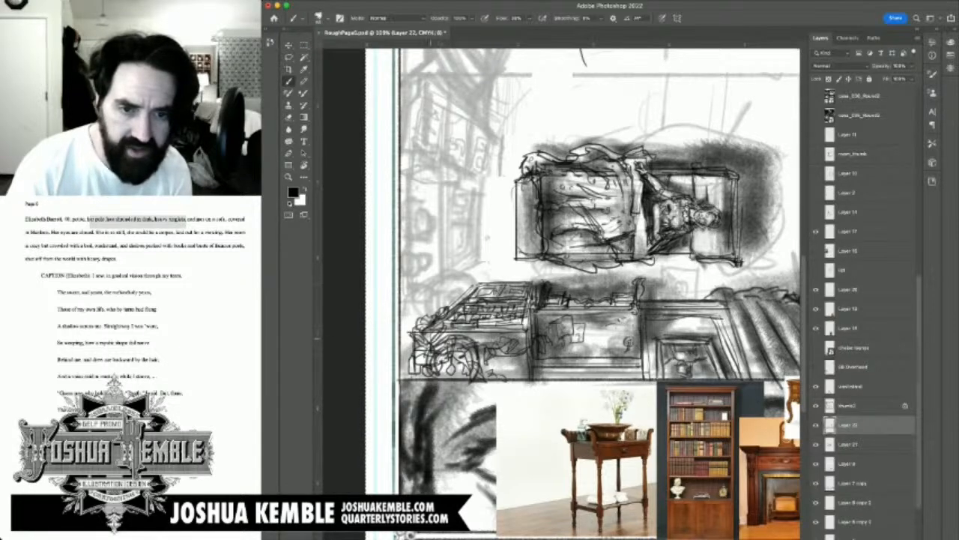
Step: Shade beneath the furniture piece's front edge and darken the area beside the round form
{"action": "left_click_drag", "start_coordinate": [428, 339], "coordinate": [453, 336]}
{"action": "mouse_move", "coordinate": [422, 341]}
{"action": "left_mouse_down"}
{"action": "mouse_move", "coordinate": [455, 335]}
{"action": "mouse_move", "coordinate": [443, 337]}
{"action": "left_mouse_up"}
{"action": "mouse_move", "coordinate": [458, 335]}
{"action": "left_mouse_down"}
{"action": "mouse_move", "coordinate": [490, 364]}
{"action": "mouse_move", "coordinate": [492, 382]}
{"action": "mouse_move", "coordinate": [477, 385]}
{"action": "left_mouse_up"}
{"action": "mouse_move", "coordinate": [487, 352]}
{"action": "left_mouse_down"}
{"action": "mouse_move", "coordinate": [475, 376]}
{"action": "mouse_move", "coordinate": [454, 377]}
{"action": "mouse_move", "coordinate": [469, 372]}
{"action": "left_mouse_up"}
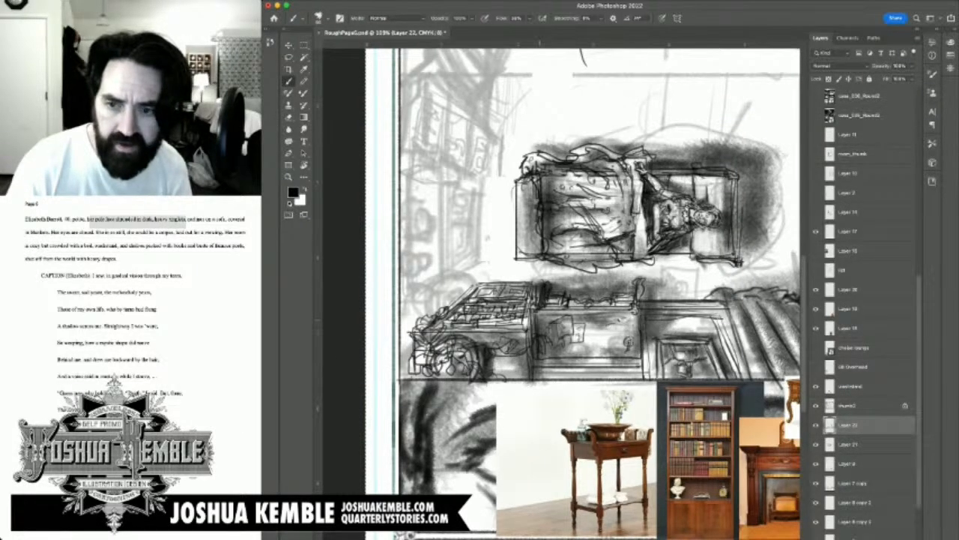
Step: Hide Layer 20, the writing desk reference photo, and save the document
{"action": "left_click_drag", "start_coordinate": [539, 320], "coordinate": [467, 295]}
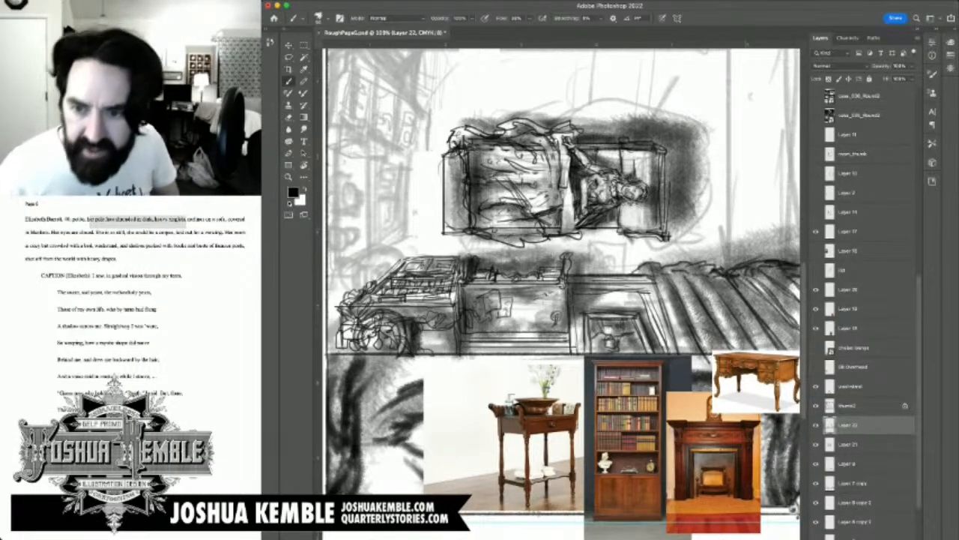
{"action": "scroll", "coordinate": [865, 300], "scroll_direction": "down", "scroll_amount": 2}
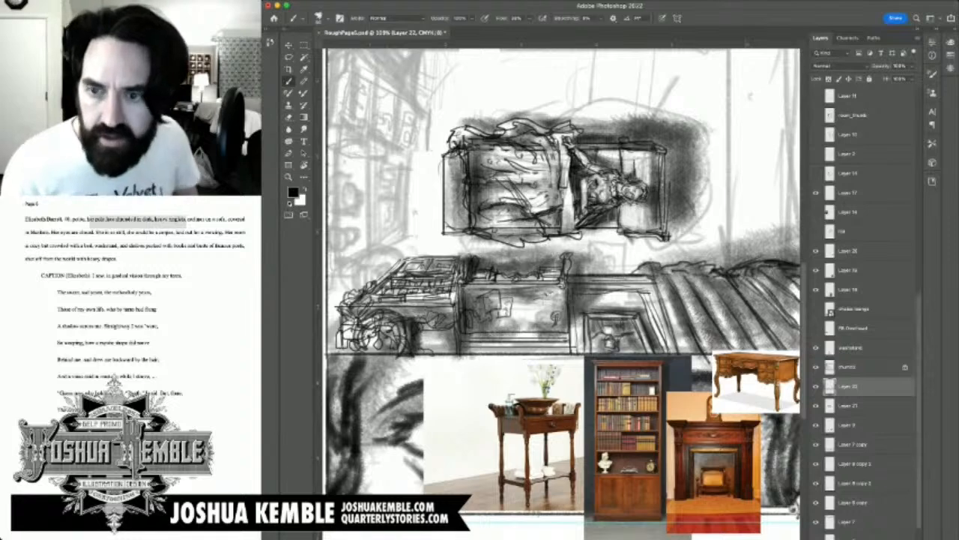
{"action": "left_click", "coordinate": [817, 270]}
{"action": "left_click", "coordinate": [816, 270]}
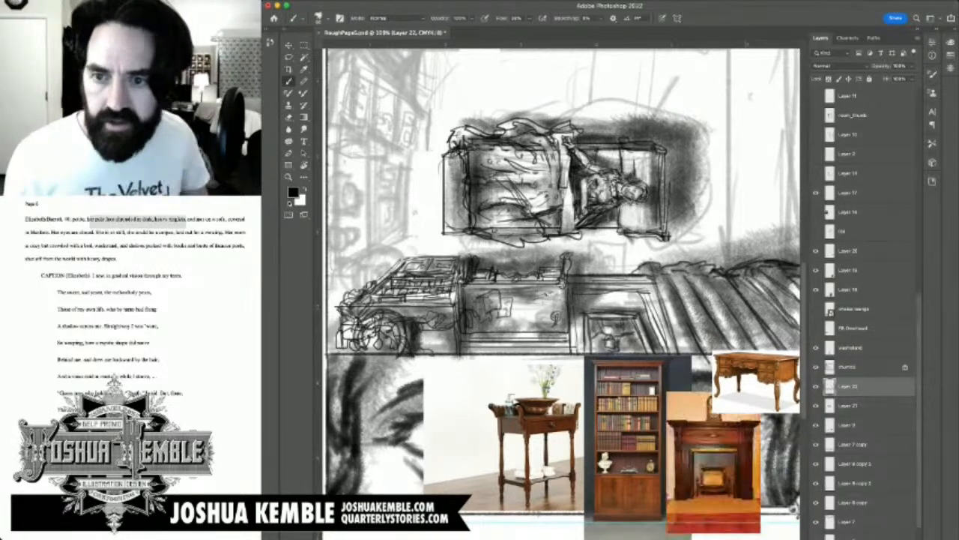
{"action": "left_click", "coordinate": [816, 251]}
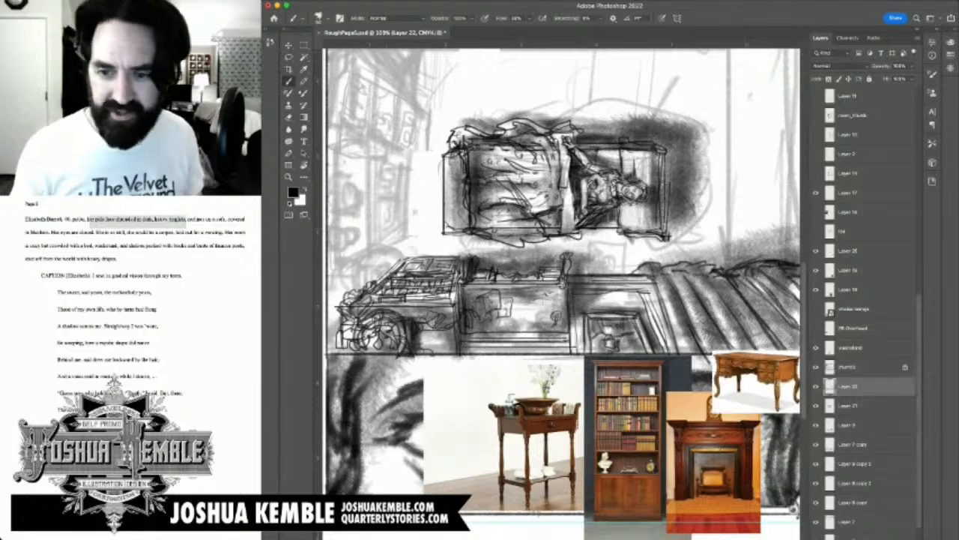
{"action": "left_click", "coordinate": [816, 251]}
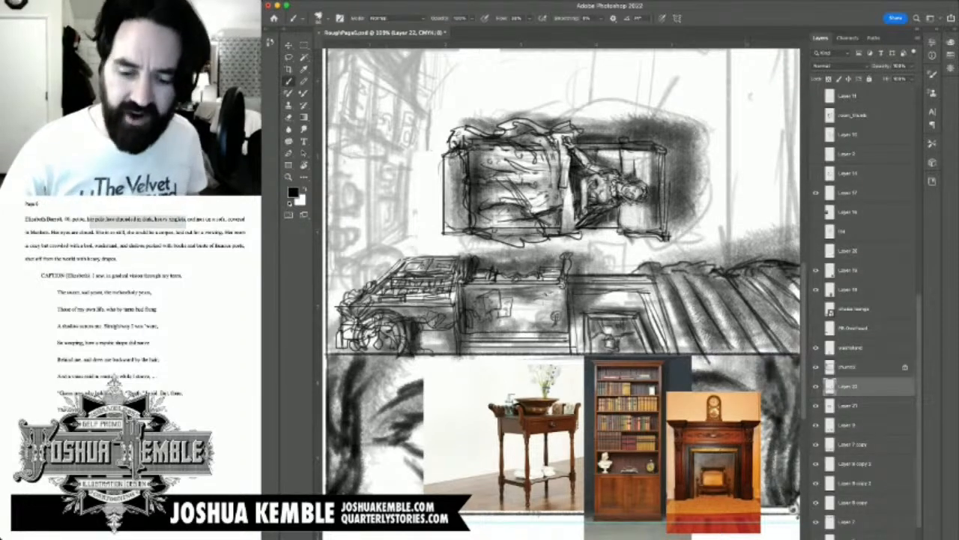
{"action": "scroll", "coordinate": [864, 307], "scroll_direction": "up", "scroll_amount": 1}
{"action": "key", "text": "super+s"}
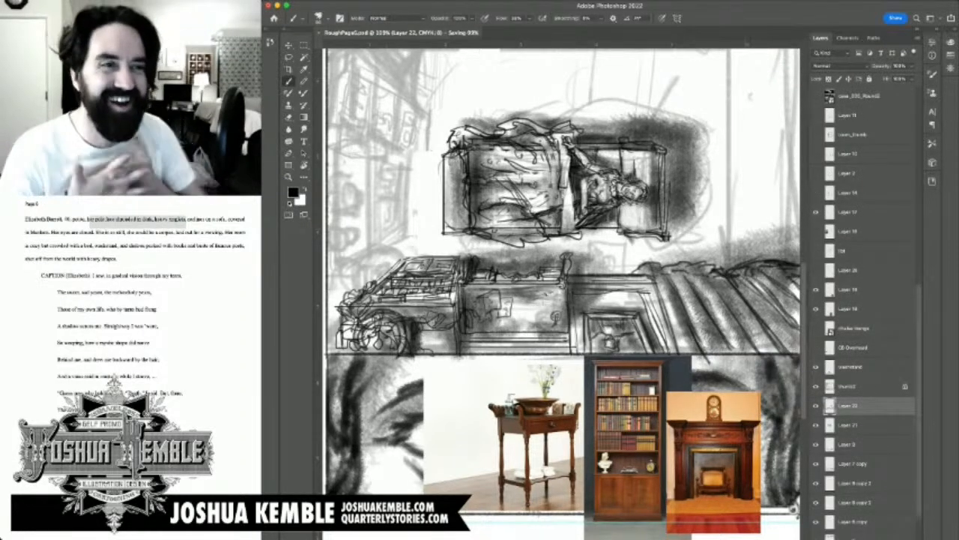
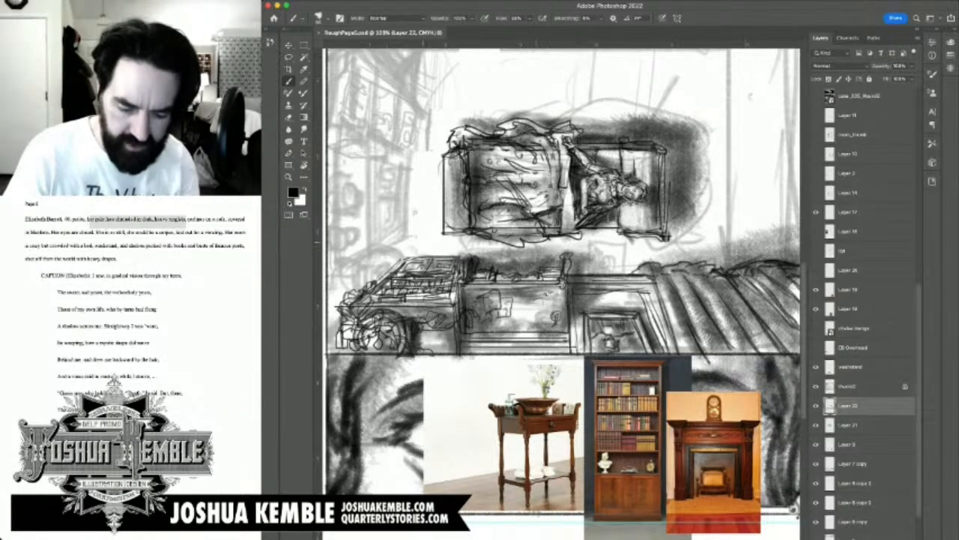
Step: Sketch a round form with small leafy shapes behind the book-covered furniture piece, near the panel's side border
{"action": "left_click_drag", "start_coordinate": [629, 191], "coordinate": [699, 200]}
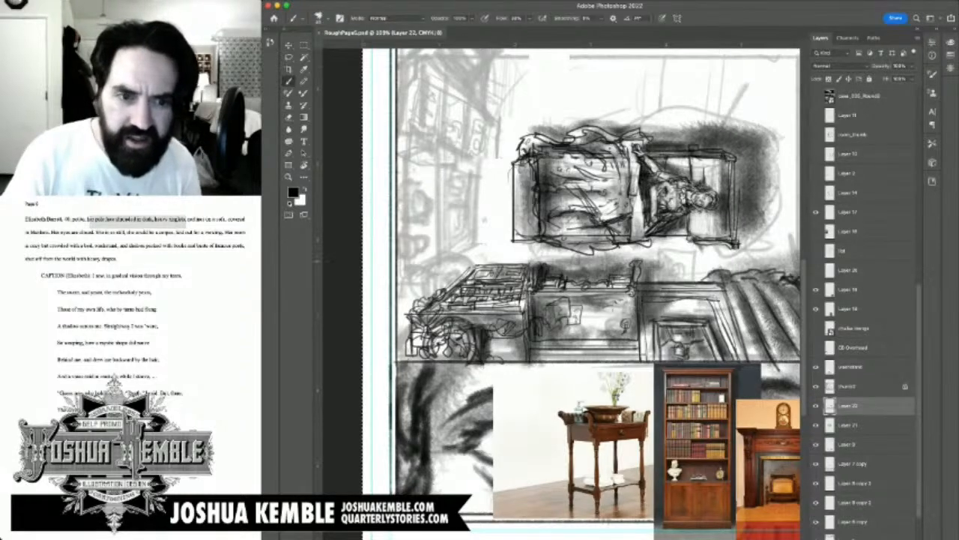
{"action": "left_click_drag", "start_coordinate": [599, 255], "coordinate": [607, 320]}
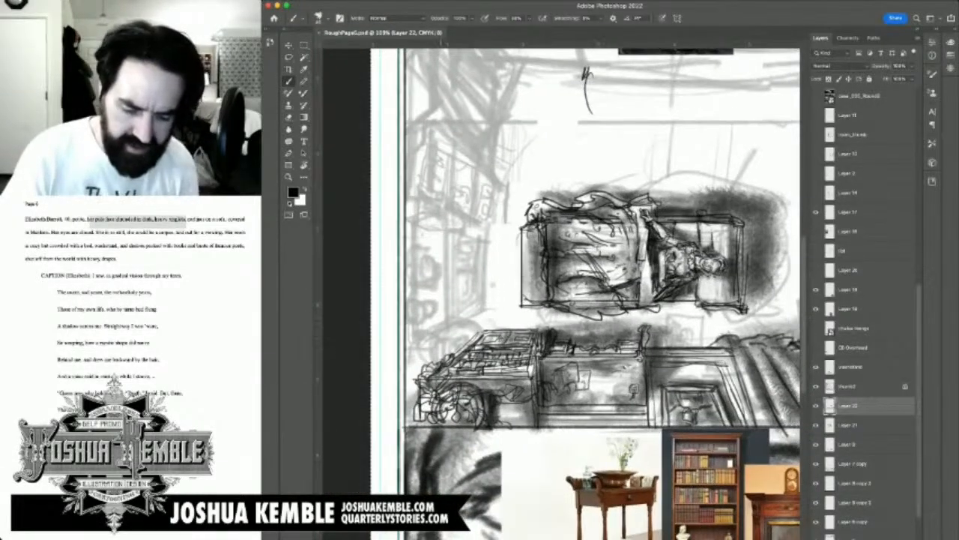
{"action": "left_click_drag", "start_coordinate": [431, 345], "coordinate": [434, 360]}
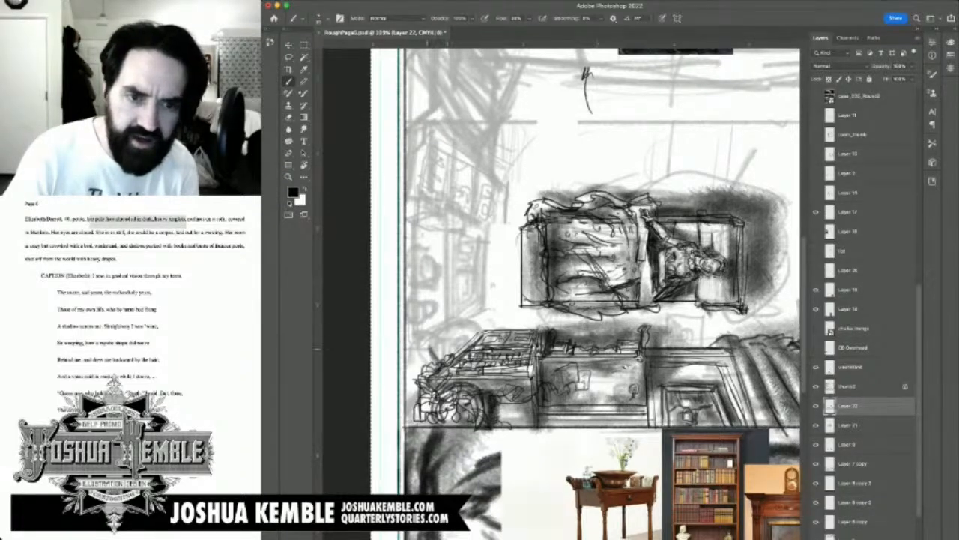
{"action": "mouse_move", "coordinate": [429, 343]}
{"action": "left_mouse_down"}
{"action": "mouse_move", "coordinate": [422, 359]}
{"action": "mouse_move", "coordinate": [437, 330]}
{"action": "mouse_move", "coordinate": [458, 322]}
{"action": "mouse_move", "coordinate": [473, 342]}
{"action": "mouse_move", "coordinate": [437, 332]}
{"action": "mouse_move", "coordinate": [437, 359]}
{"action": "mouse_move", "coordinate": [437, 323]}
{"action": "mouse_move", "coordinate": [467, 326]}
{"action": "mouse_move", "coordinate": [476, 339]}
{"action": "left_mouse_up"}
{"action": "mouse_move", "coordinate": [464, 325]}
{"action": "left_mouse_down"}
{"action": "mouse_move", "coordinate": [475, 335]}
{"action": "mouse_move", "coordinate": [439, 328]}
{"action": "mouse_move", "coordinate": [478, 331]}
{"action": "mouse_move", "coordinate": [470, 320]}
{"action": "mouse_move", "coordinate": [467, 328]}
{"action": "mouse_move", "coordinate": [480, 319]}
{"action": "mouse_move", "coordinate": [489, 335]}
{"action": "left_mouse_up"}
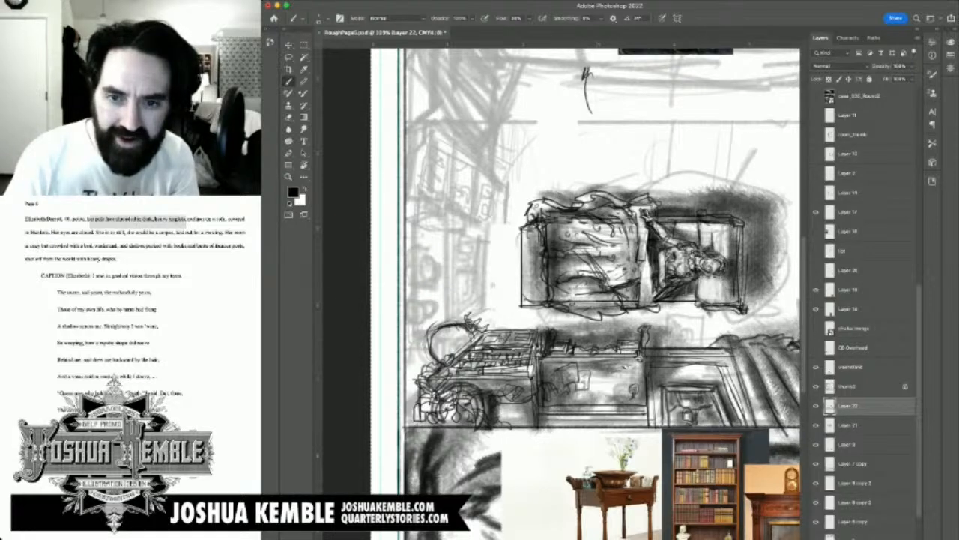
Step: Compare the panel with Layer 22 hidden and shown, leave the layer visible, and save the document
{"action": "left_click", "coordinate": [816, 406]}
{"action": "left_click", "coordinate": [816, 405]}
{"action": "left_click", "coordinate": [817, 406]}
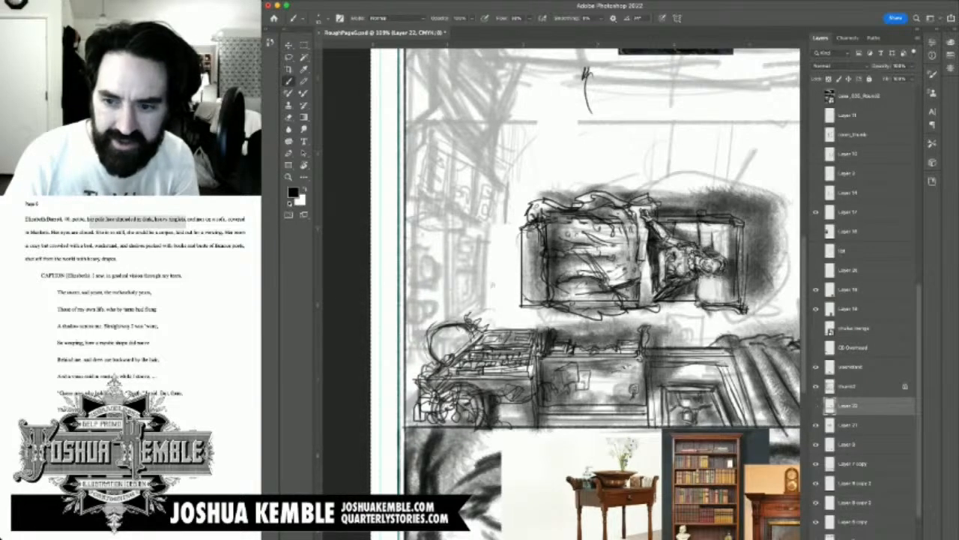
{"action": "left_click", "coordinate": [816, 405]}
{"action": "left_click", "coordinate": [816, 405]}
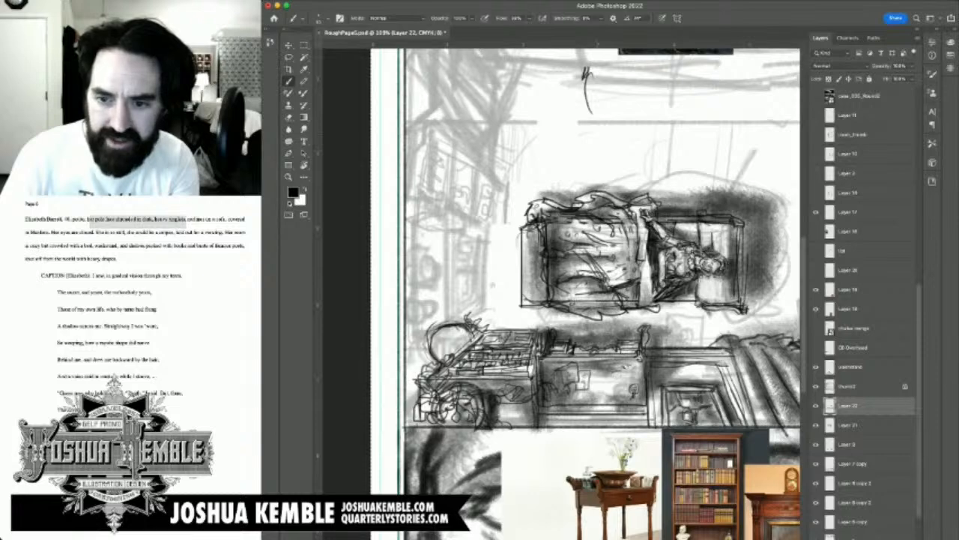
{"action": "left_click", "coordinate": [816, 405]}
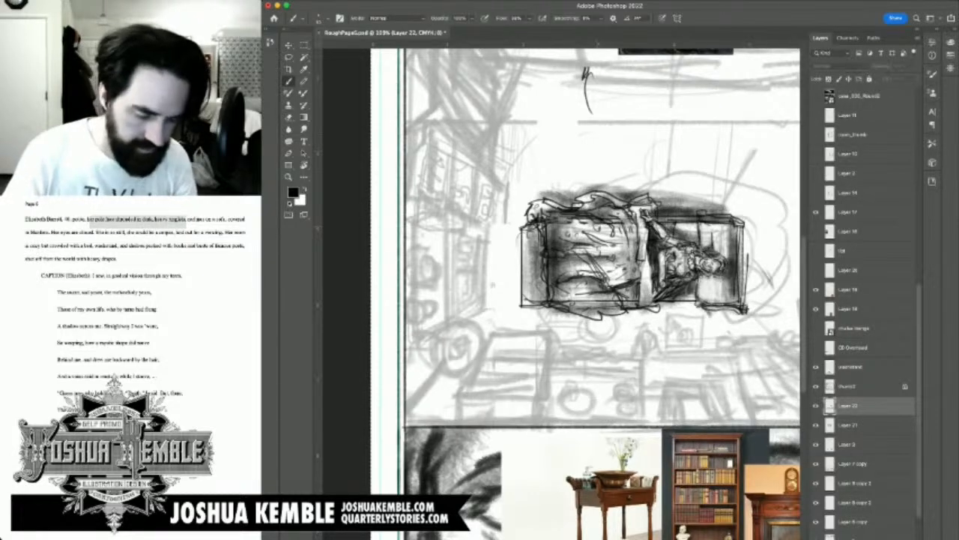
{"action": "left_click", "coordinate": [816, 406]}
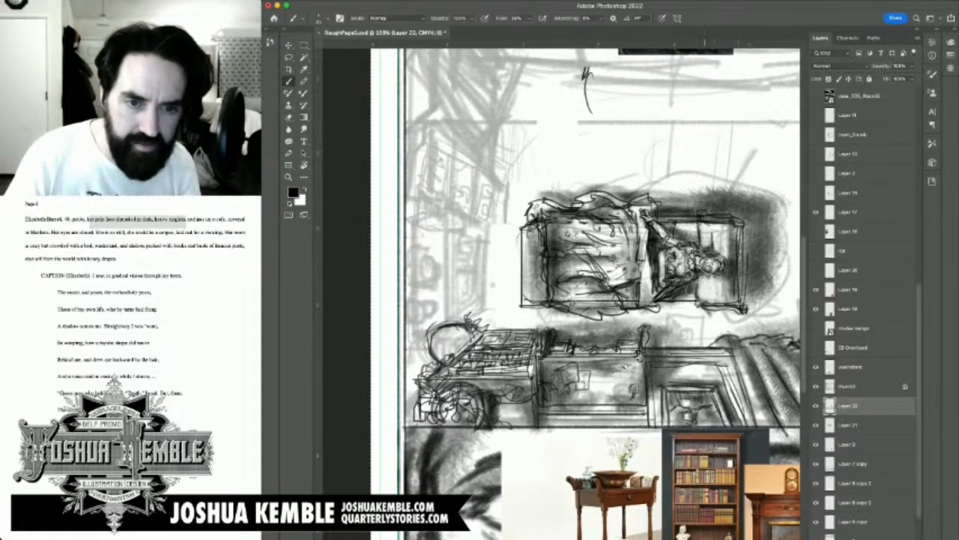
{"action": "key", "text": "super+s"}
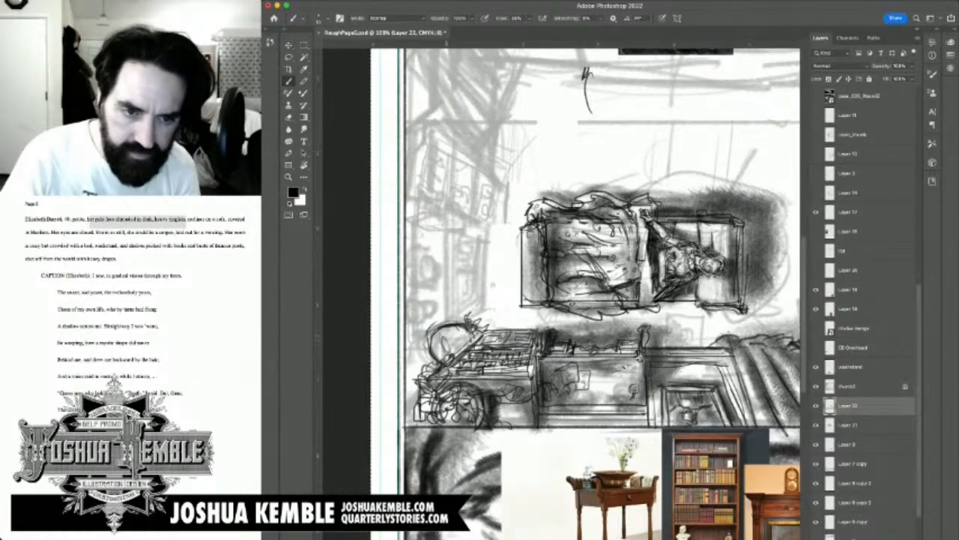
Step: Add inner contour lines to the new round form and shade around it with a larger brush
{"action": "mouse_move", "coordinate": [435, 332]}
{"action": "left_mouse_down"}
{"action": "mouse_move", "coordinate": [443, 353]}
{"action": "mouse_move", "coordinate": [439, 337]}
{"action": "left_mouse_up"}
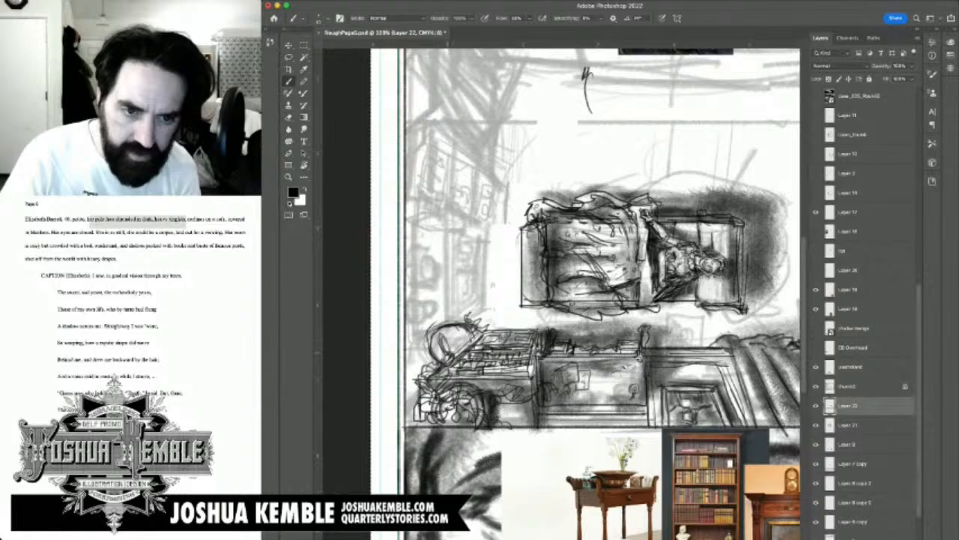
{"action": "left_click_drag", "start_coordinate": [451, 335], "coordinate": [447, 342]}
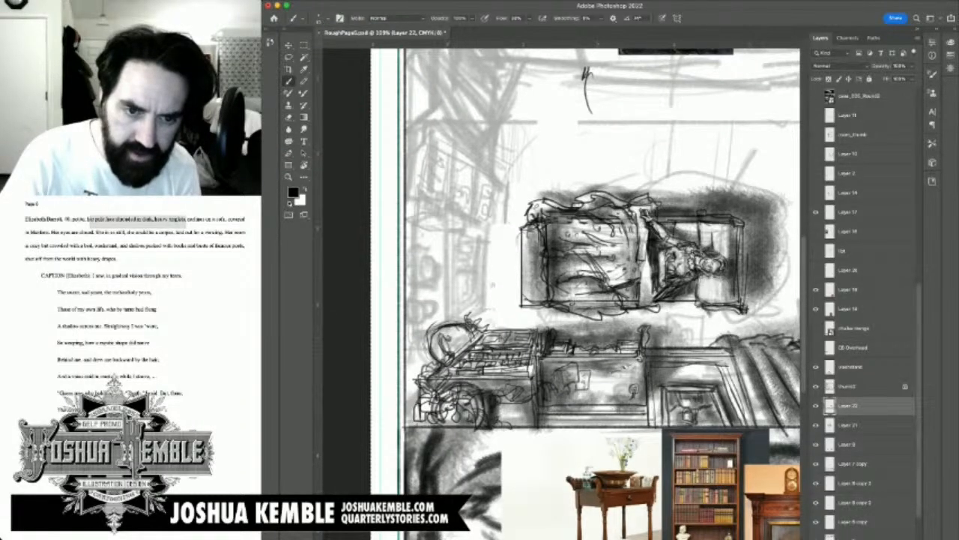
{"action": "mouse_move", "coordinate": [456, 336]}
{"action": "left_mouse_down"}
{"action": "mouse_move", "coordinate": [460, 346]}
{"action": "mouse_move", "coordinate": [456, 338]}
{"action": "left_mouse_up"}
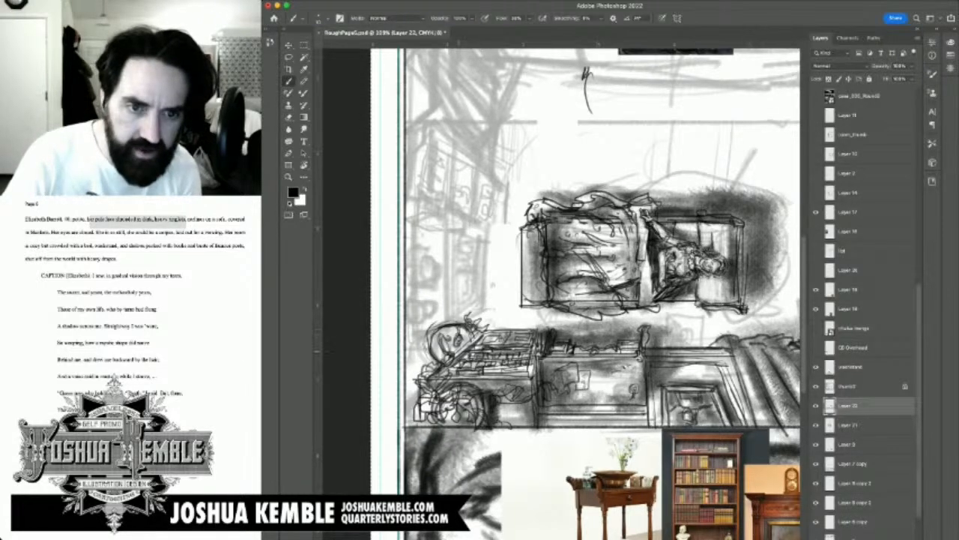
{"action": "key", "text": "]"}
{"action": "key", "text": "]"}
{"action": "key", "text": "]"}
{"action": "key", "text": "]"}
{"action": "key", "text": "]"}
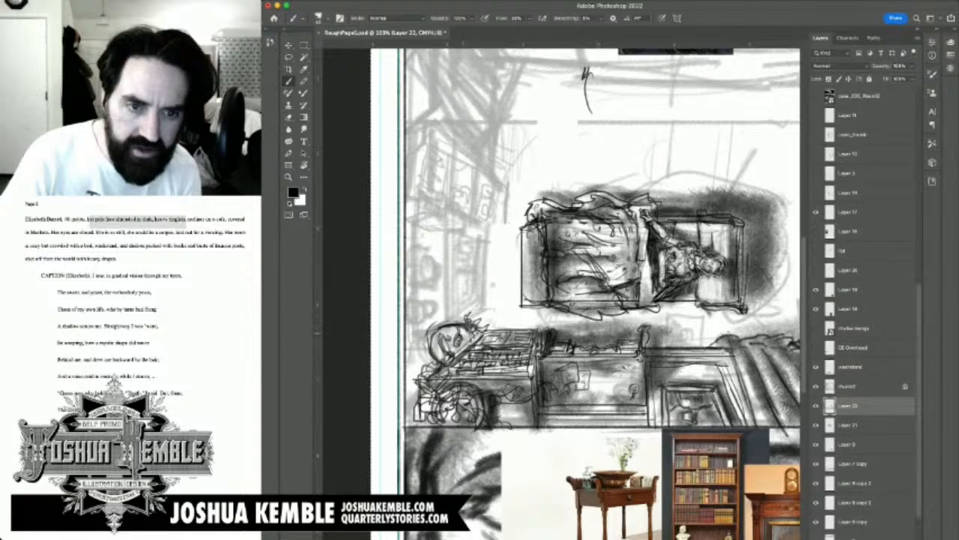
{"action": "mouse_move", "coordinate": [463, 346]}
{"action": "left_mouse_down"}
{"action": "mouse_move", "coordinate": [463, 328]}
{"action": "mouse_move", "coordinate": [453, 355]}
{"action": "mouse_move", "coordinate": [457, 340]}
{"action": "left_mouse_up"}
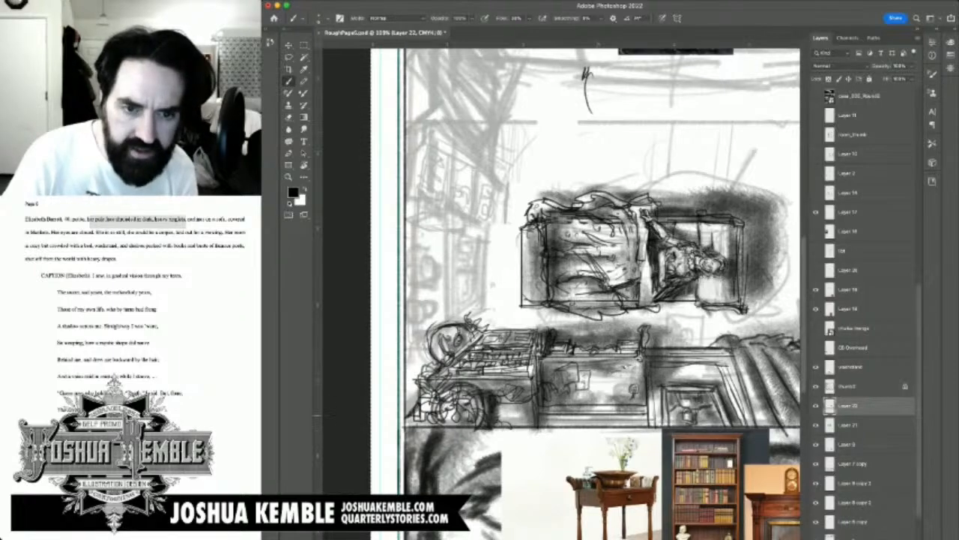
Step: Draw horizontal lines along the base of the middle furniture piece and save the document
{"action": "left_click_drag", "start_coordinate": [628, 481], "coordinate": [574, 429]}
{"action": "left_click_drag", "start_coordinate": [486, 367], "coordinate": [606, 368]}
{"action": "left_click_drag", "start_coordinate": [519, 367], "coordinate": [601, 369]}
{"action": "mouse_move", "coordinate": [488, 367]}
{"action": "left_mouse_down"}
{"action": "mouse_move", "coordinate": [597, 362]}
{"action": "mouse_move", "coordinate": [605, 374]}
{"action": "mouse_move", "coordinate": [437, 365]}
{"action": "left_mouse_up"}
{"action": "left_click_drag", "start_coordinate": [367, 304], "coordinate": [585, 328]}
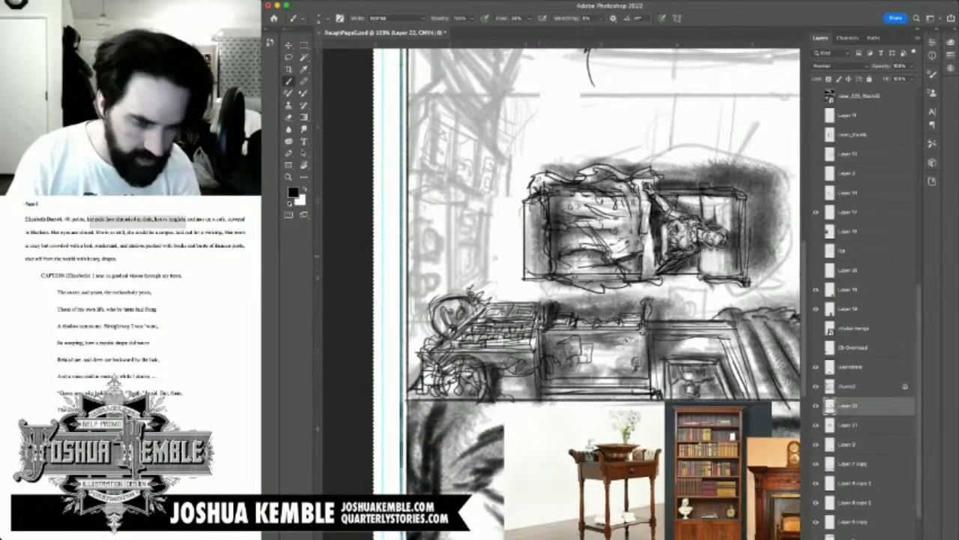
{"action": "key", "text": "ctrl+minus"}
{"action": "key", "text": "ctrl+minus"}
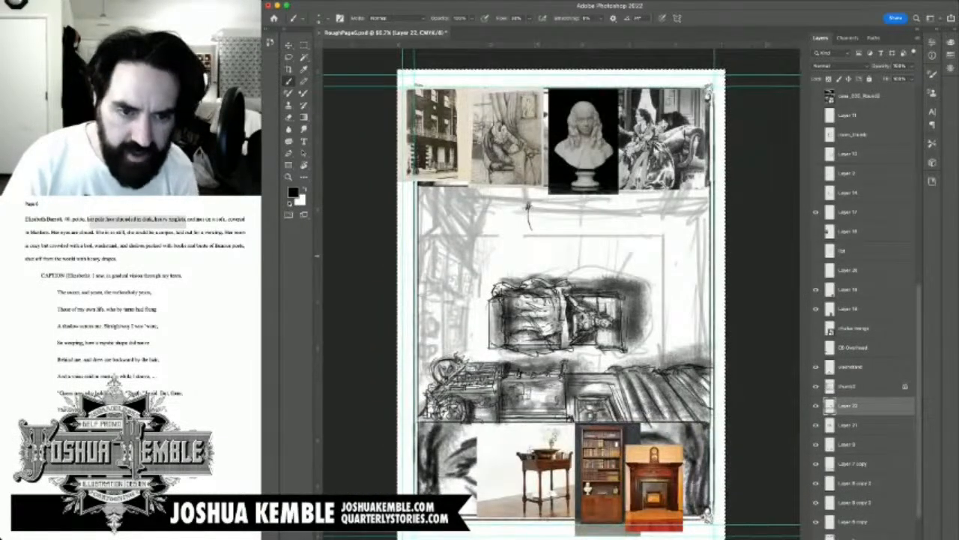
{"action": "key", "text": "ctrl+s"}
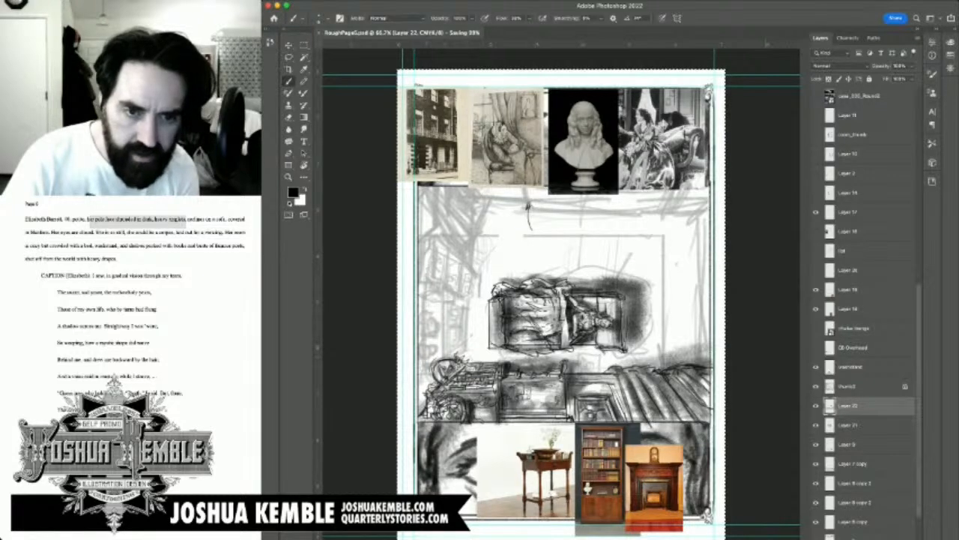
Step: Draw a tall furniture piece along the side wall beyond the sofa's foot, with end sections, books and a small rounded object
{"action": "left_click_drag", "start_coordinate": [424, 332], "coordinate": [422, 368]}
{"action": "mouse_move", "coordinate": [421, 367]}
{"action": "left_mouse_down"}
{"action": "mouse_move", "coordinate": [446, 343]}
{"action": "mouse_move", "coordinate": [449, 329]}
{"action": "mouse_move", "coordinate": [433, 331]}
{"action": "mouse_move", "coordinate": [448, 329]}
{"action": "mouse_move", "coordinate": [445, 290]}
{"action": "left_mouse_up"}
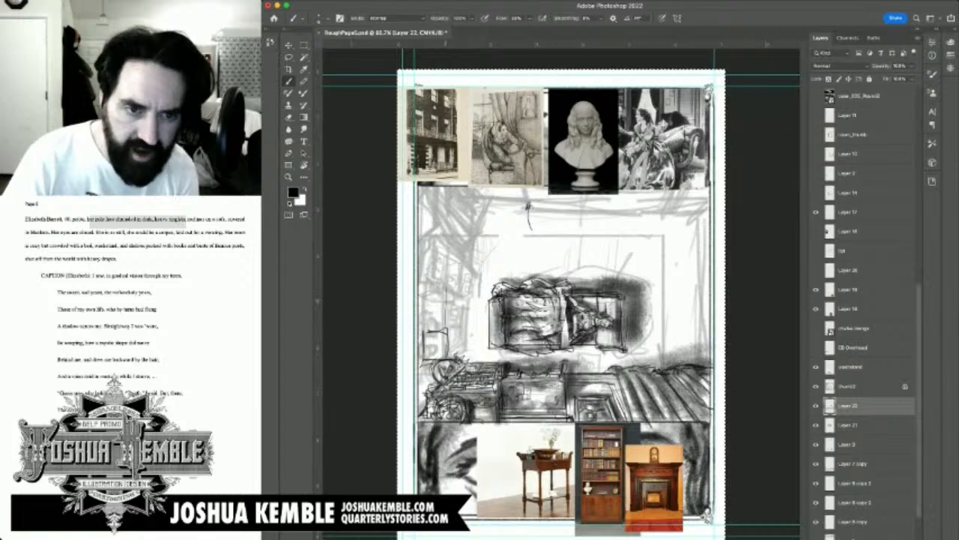
{"action": "mouse_move", "coordinate": [426, 328]}
{"action": "left_mouse_down"}
{"action": "mouse_move", "coordinate": [430, 272]}
{"action": "mouse_move", "coordinate": [452, 278]}
{"action": "mouse_move", "coordinate": [446, 305]}
{"action": "left_mouse_up"}
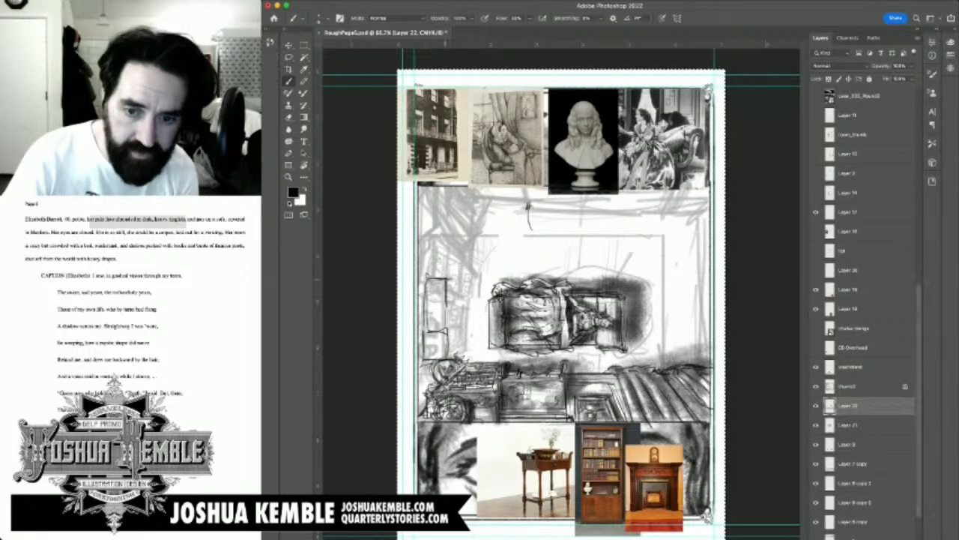
{"action": "mouse_move", "coordinate": [430, 264]}
{"action": "left_mouse_down"}
{"action": "mouse_move", "coordinate": [426, 287]}
{"action": "mouse_move", "coordinate": [427, 255]}
{"action": "mouse_move", "coordinate": [453, 255]}
{"action": "mouse_move", "coordinate": [453, 279]}
{"action": "left_mouse_up"}
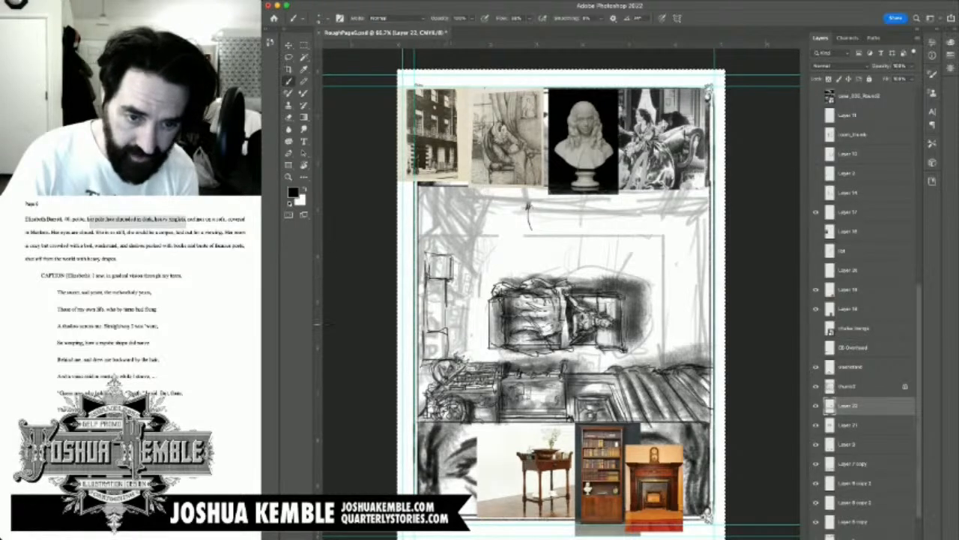
{"action": "mouse_move", "coordinate": [451, 331]}
{"action": "left_mouse_down"}
{"action": "mouse_move", "coordinate": [451, 357]}
{"action": "mouse_move", "coordinate": [462, 350]}
{"action": "left_mouse_up"}
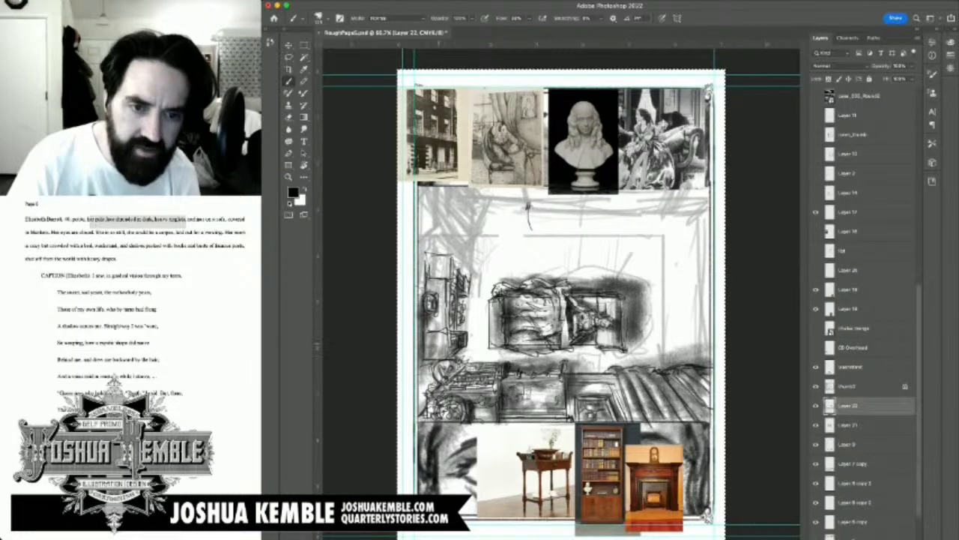
Step: Shade the side-wall furniture piece and darken the strip between it and the panel border, down into the room's corner
{"action": "left_click_drag", "start_coordinate": [432, 363], "coordinate": [421, 413]}
{"action": "mouse_move", "coordinate": [451, 363]}
{"action": "left_mouse_down"}
{"action": "mouse_move", "coordinate": [438, 379]}
{"action": "mouse_move", "coordinate": [441, 273]}
{"action": "left_mouse_up"}
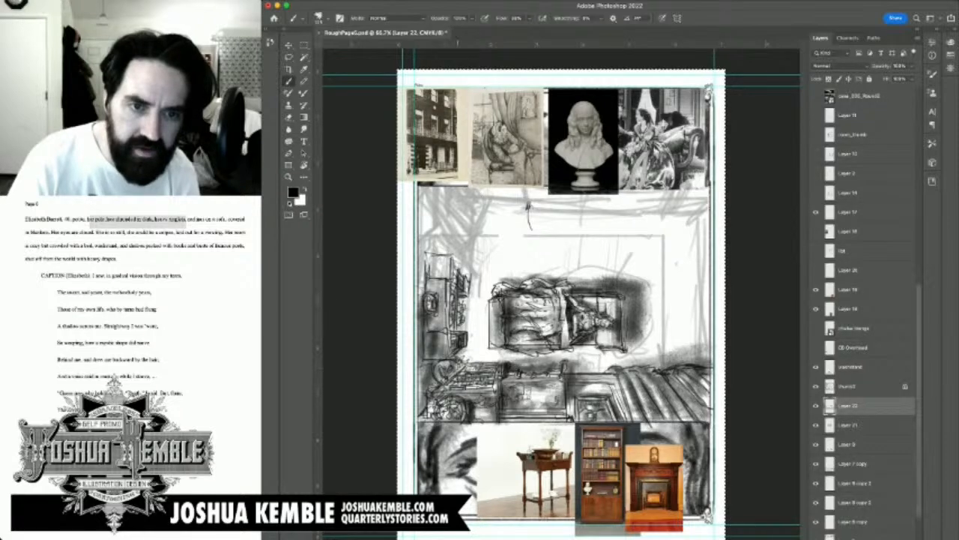
{"action": "left_click_drag", "start_coordinate": [456, 340], "coordinate": [445, 264]}
{"action": "mouse_move", "coordinate": [436, 296]}
{"action": "left_mouse_down"}
{"action": "mouse_move", "coordinate": [446, 276]}
{"action": "mouse_move", "coordinate": [428, 268]}
{"action": "left_mouse_up"}
{"action": "left_click_drag", "start_coordinate": [431, 291], "coordinate": [421, 256]}
{"action": "left_click_drag", "start_coordinate": [429, 289], "coordinate": [417, 259]}
{"action": "left_click_drag", "start_coordinate": [424, 285], "coordinate": [416, 243]}
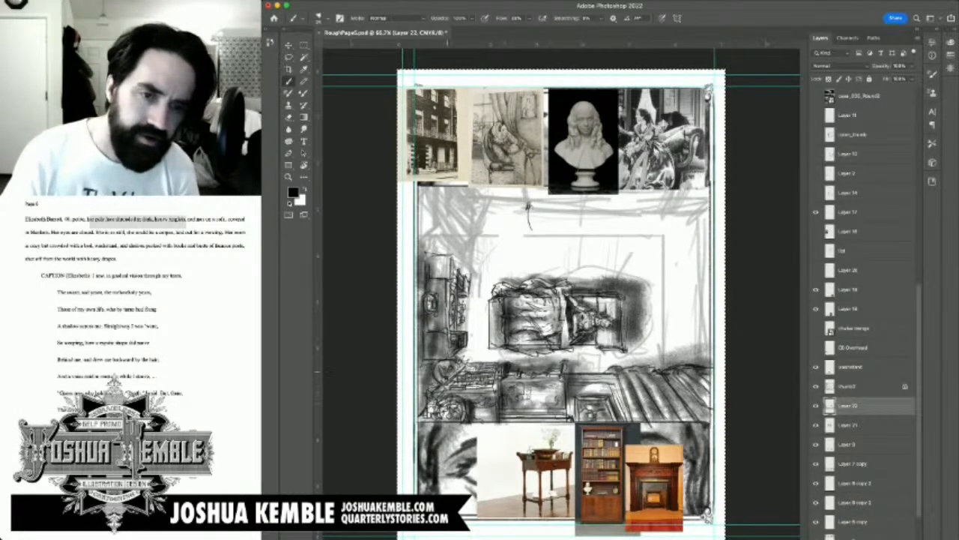
Step: Erase stray marks at the round form in the corner, redraw its contours, and darken its shading
{"action": "key", "text": "e"}
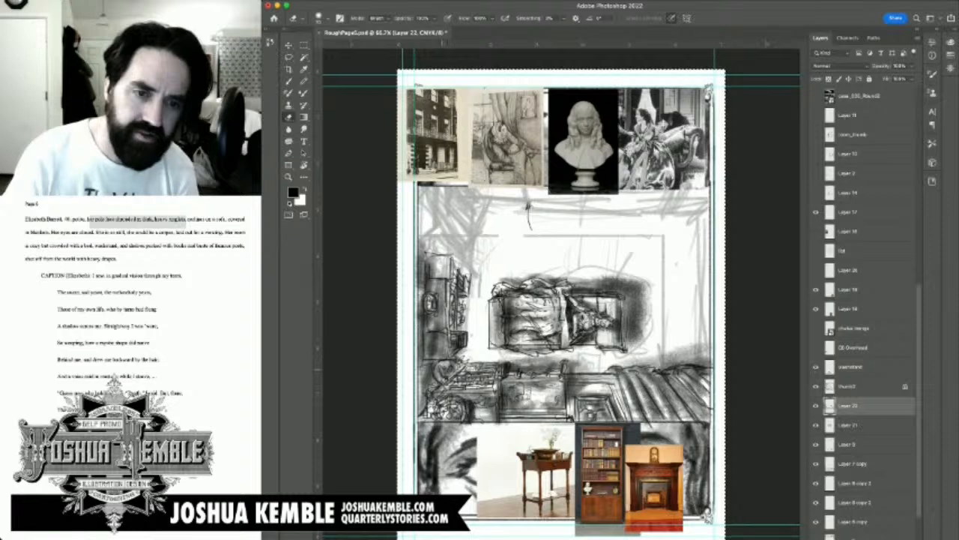
{"action": "left_click_drag", "start_coordinate": [447, 369], "coordinate": [451, 367]}
{"action": "key", "text": "b"}
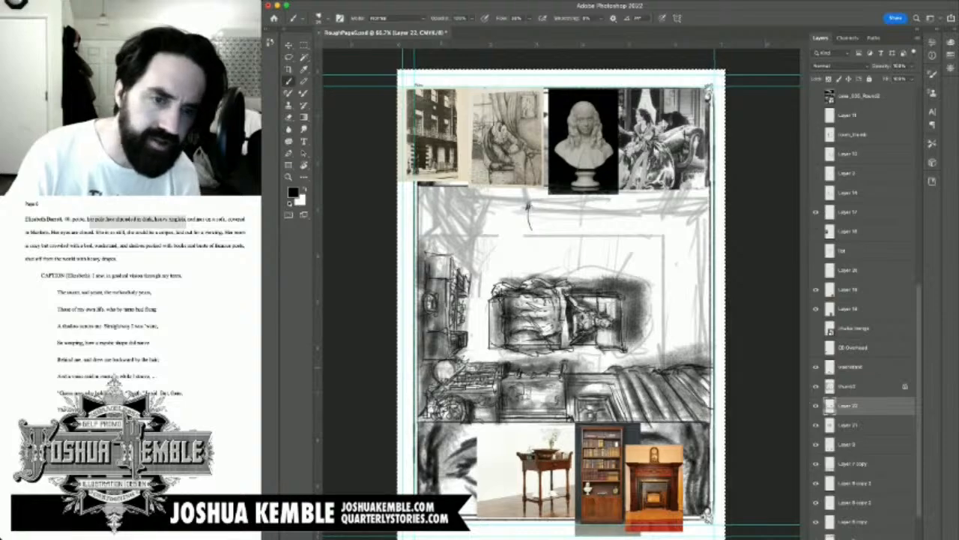
{"action": "left_click_drag", "start_coordinate": [439, 369], "coordinate": [478, 368]}
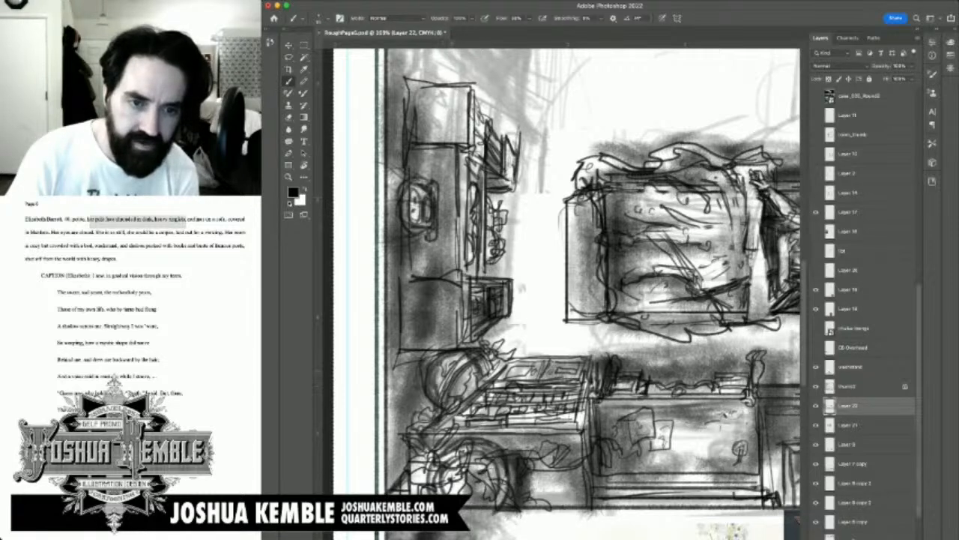
{"action": "key", "text": "bracketright"}
{"action": "mouse_move", "coordinate": [439, 367]}
{"action": "left_mouse_down"}
{"action": "mouse_move", "coordinate": [437, 389]}
{"action": "mouse_move", "coordinate": [442, 369]}
{"action": "mouse_move", "coordinate": [468, 395]}
{"action": "mouse_move", "coordinate": [459, 407]}
{"action": "left_mouse_up"}
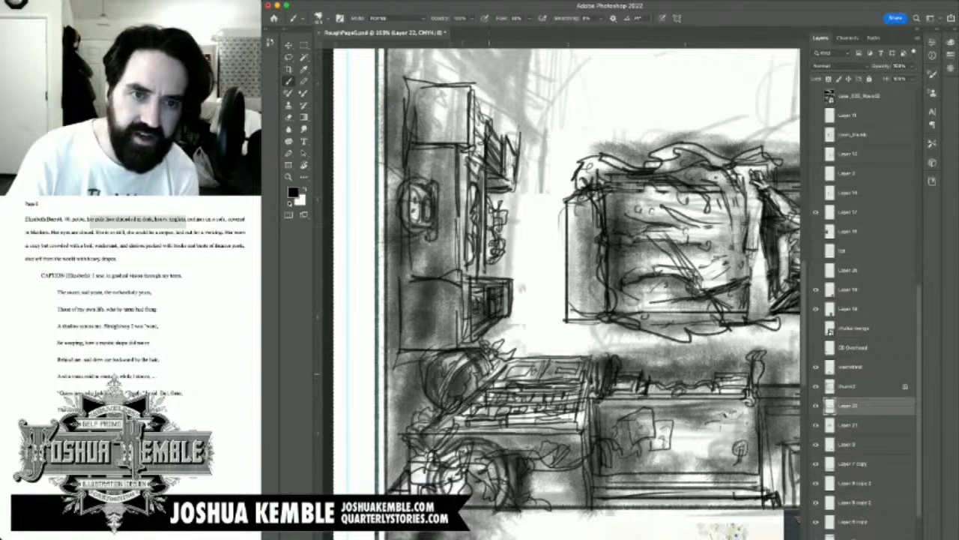
{"action": "mouse_move", "coordinate": [491, 367]}
{"action": "left_mouse_down"}
{"action": "mouse_move", "coordinate": [498, 337]}
{"action": "mouse_move", "coordinate": [501, 355]}
{"action": "left_mouse_up"}
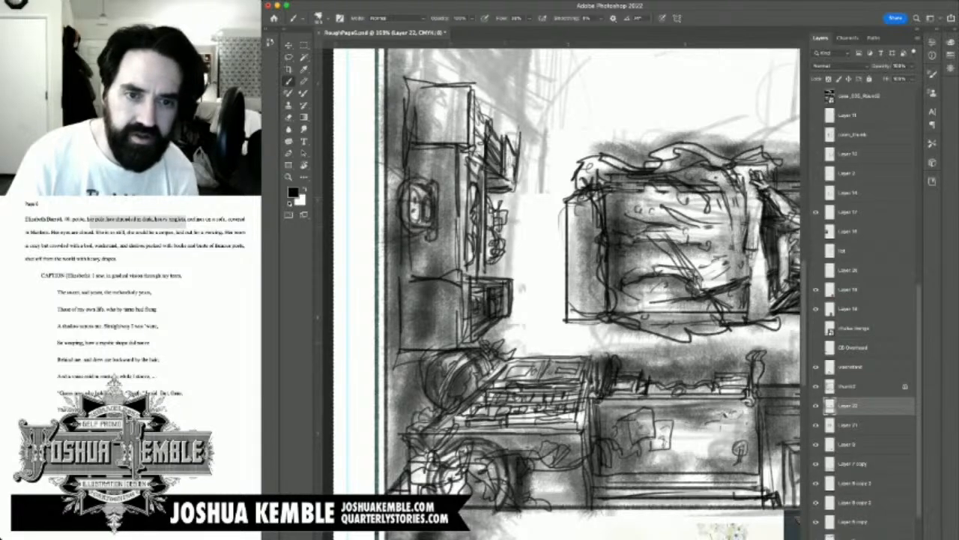
Step: Draw a heavy diagonal line from the panel's upper corner toward the side-wall furniture, ending in a short line angling back up
{"action": "scroll", "coordinate": [558, 293], "scroll_direction": "up", "scroll_amount": 10}
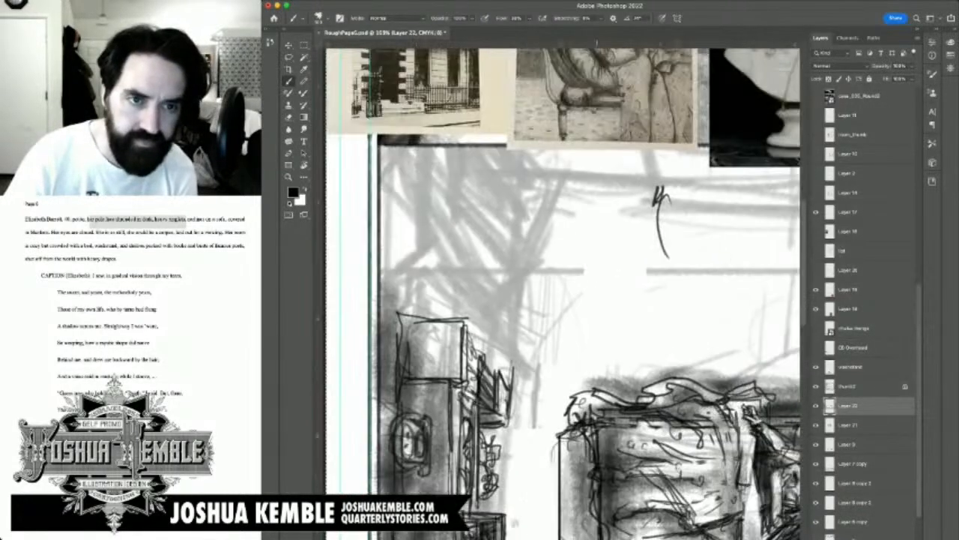
{"action": "left_click_drag", "start_coordinate": [514, 522], "coordinate": [516, 517]}
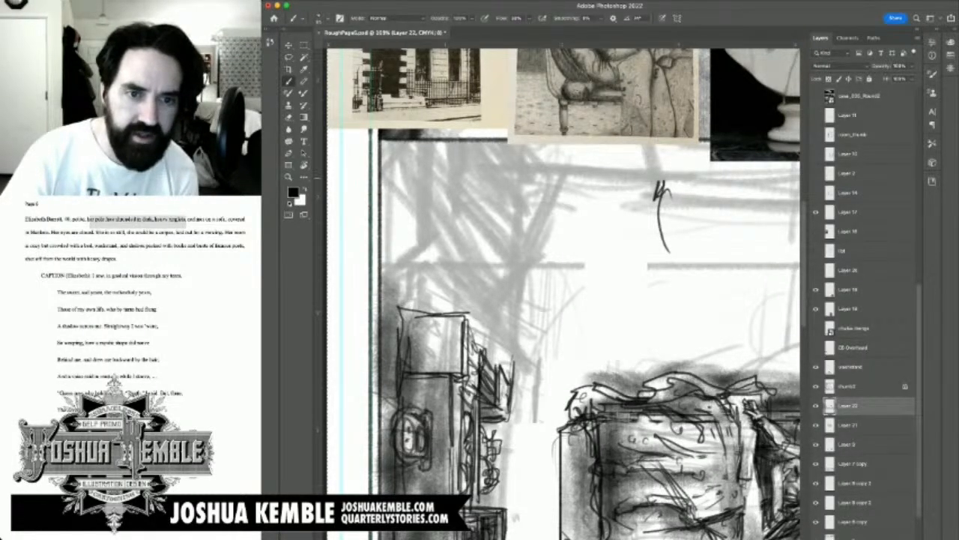
{"action": "left_click_drag", "start_coordinate": [382, 173], "coordinate": [428, 227]}
{"action": "left_click_drag", "start_coordinate": [383, 176], "coordinate": [449, 267]}
{"action": "left_click_drag", "start_coordinate": [402, 195], "coordinate": [450, 263]}
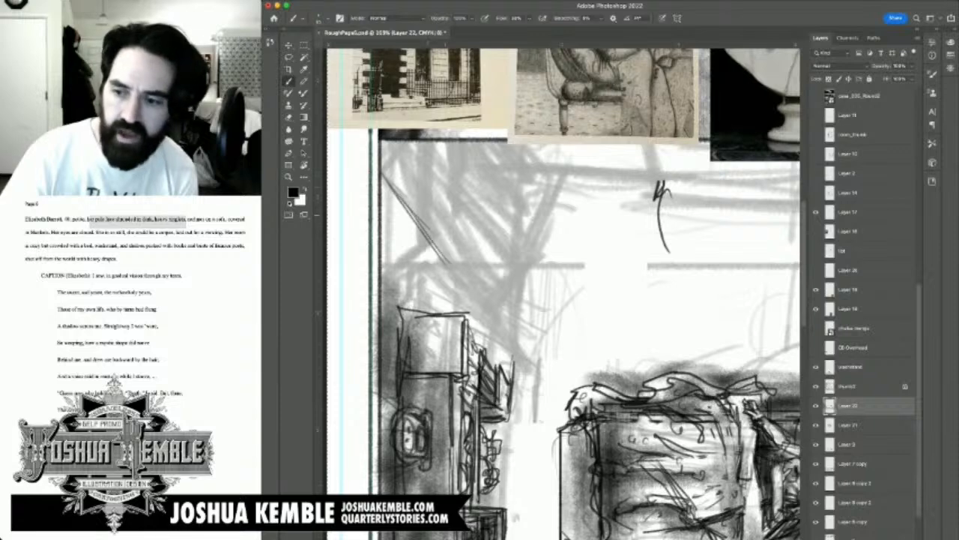
{"action": "left_click_drag", "start_coordinate": [421, 217], "coordinate": [484, 300]}
{"action": "left_click_drag", "start_coordinate": [440, 245], "coordinate": [484, 304]}
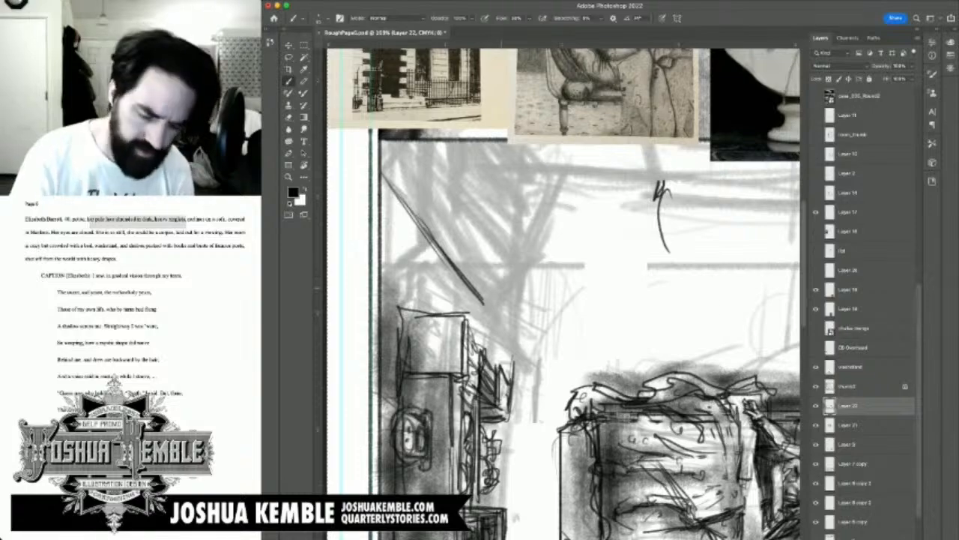
{"action": "left_click_drag", "start_coordinate": [486, 303], "coordinate": [512, 296]}
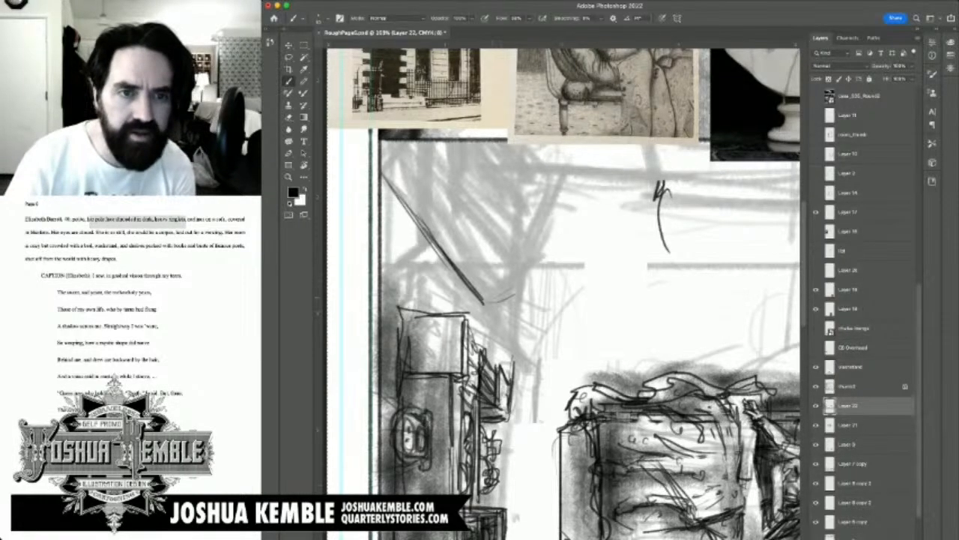
Step: Outline an angled, box-like furniture piece in the overhead panel's upper corner, closing its far side, and undo the last stroke
{"action": "key", "text": "super+0"}
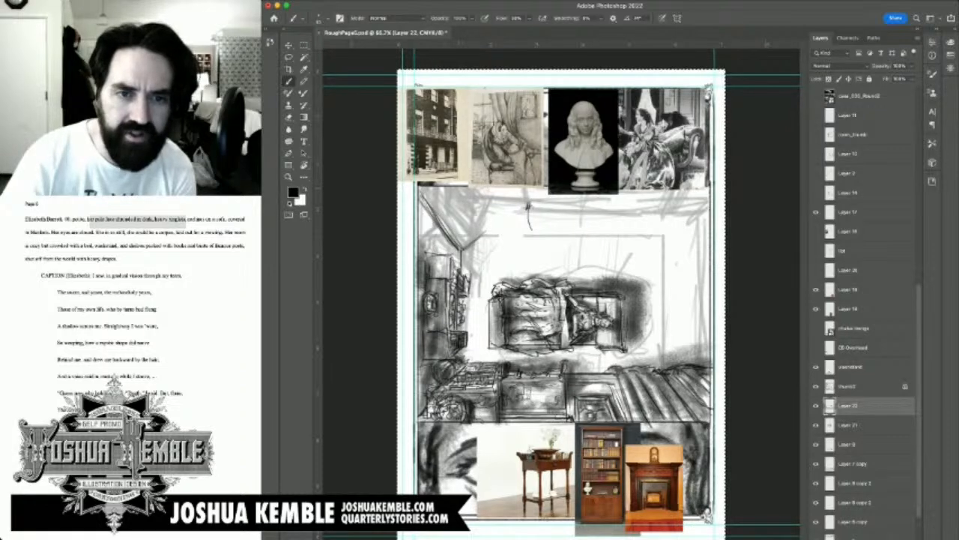
{"action": "mouse_move", "coordinate": [467, 205]}
{"action": "left_mouse_down"}
{"action": "mouse_move", "coordinate": [481, 235]}
{"action": "mouse_move", "coordinate": [479, 228]}
{"action": "left_mouse_up"}
{"action": "mouse_move", "coordinate": [460, 188]}
{"action": "left_mouse_down"}
{"action": "mouse_move", "coordinate": [480, 229]}
{"action": "mouse_move", "coordinate": [494, 192]}
{"action": "left_mouse_up"}
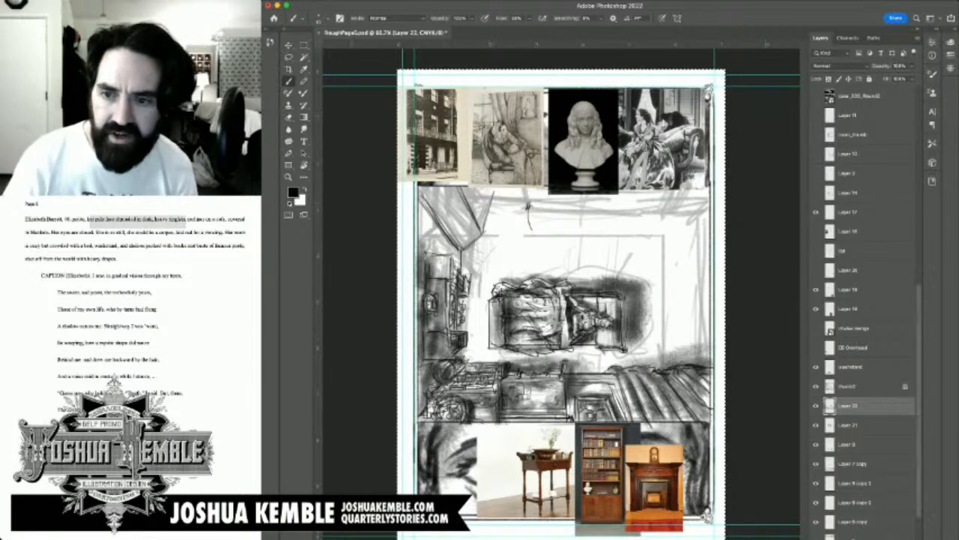
{"action": "key", "text": "super+z"}
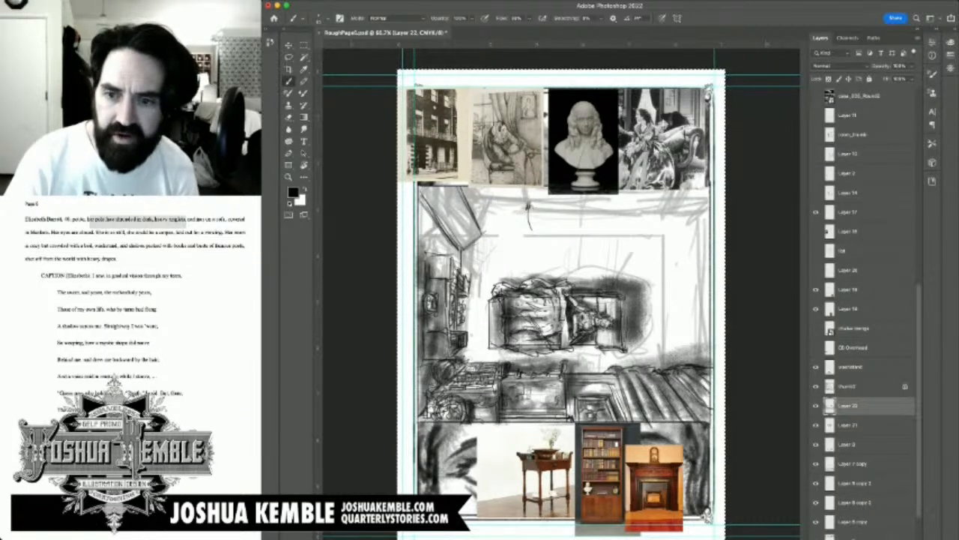
Step: Hide the building photo, the seated-figure drawing and the engraved sofa scene covering the panel of closed eyes
{"action": "scroll", "coordinate": [863, 307], "scroll_direction": "up", "scroll_amount": 2}
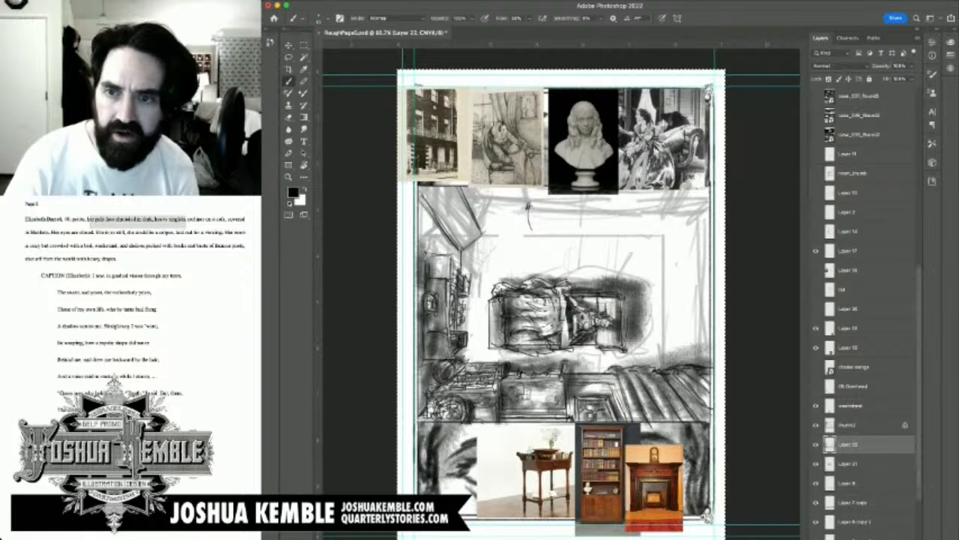
{"action": "left_click", "coordinate": [816, 348]}
{"action": "left_click", "coordinate": [816, 348]}
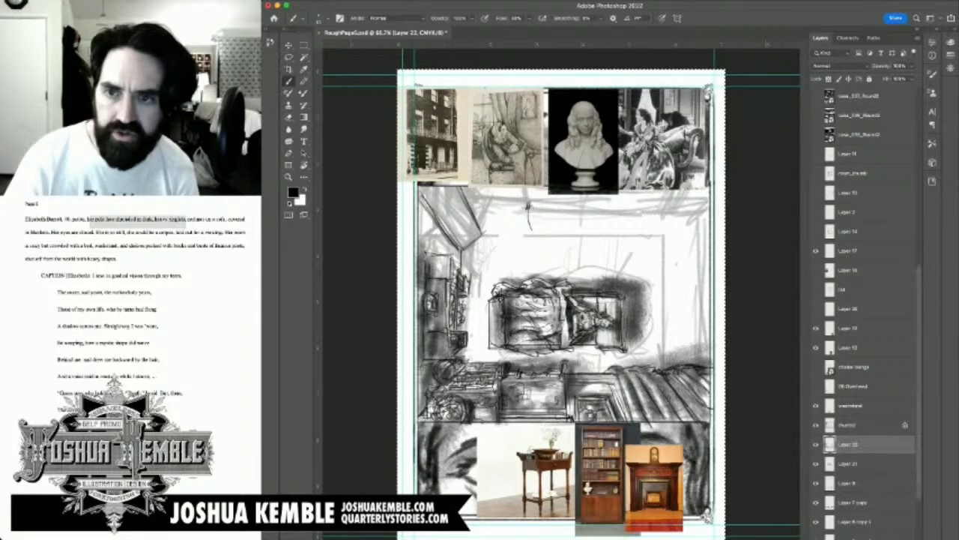
{"action": "scroll", "coordinate": [863, 308], "scroll_direction": "up", "scroll_amount": 10}
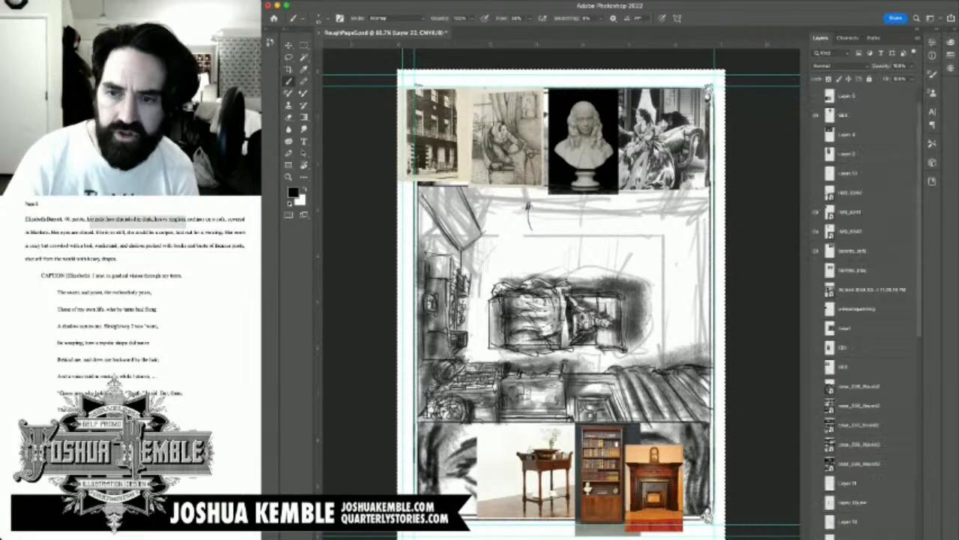
{"action": "left_click", "coordinate": [817, 231]}
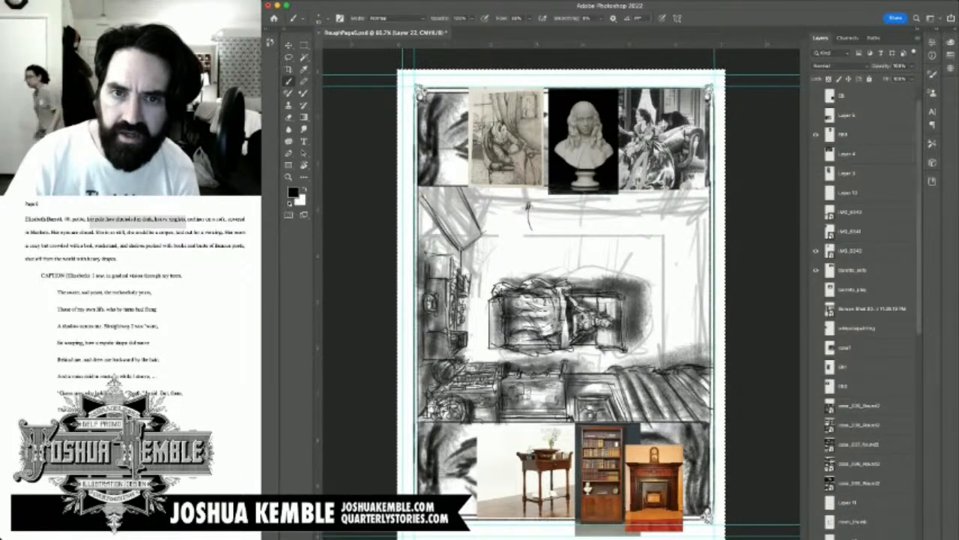
{"action": "left_click", "coordinate": [817, 251]}
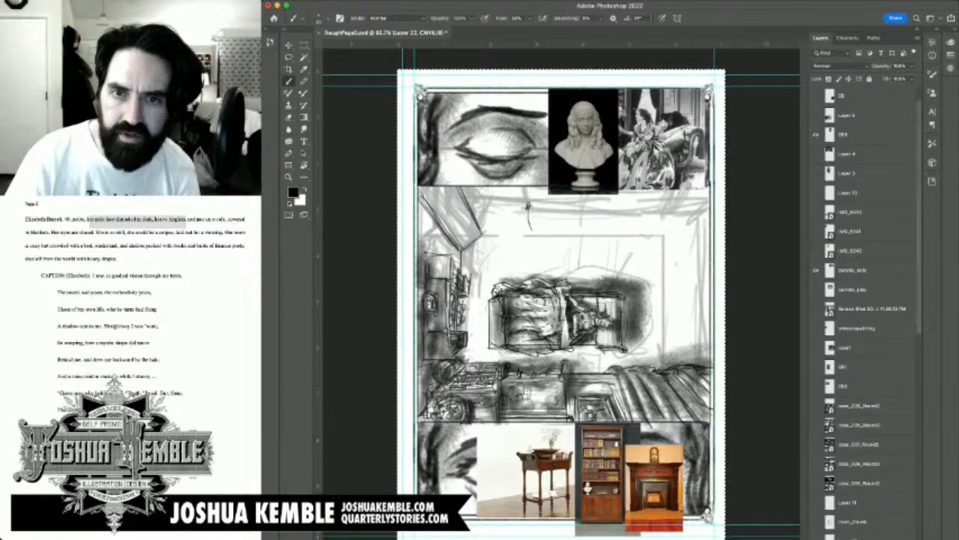
{"action": "left_click", "coordinate": [816, 270]}
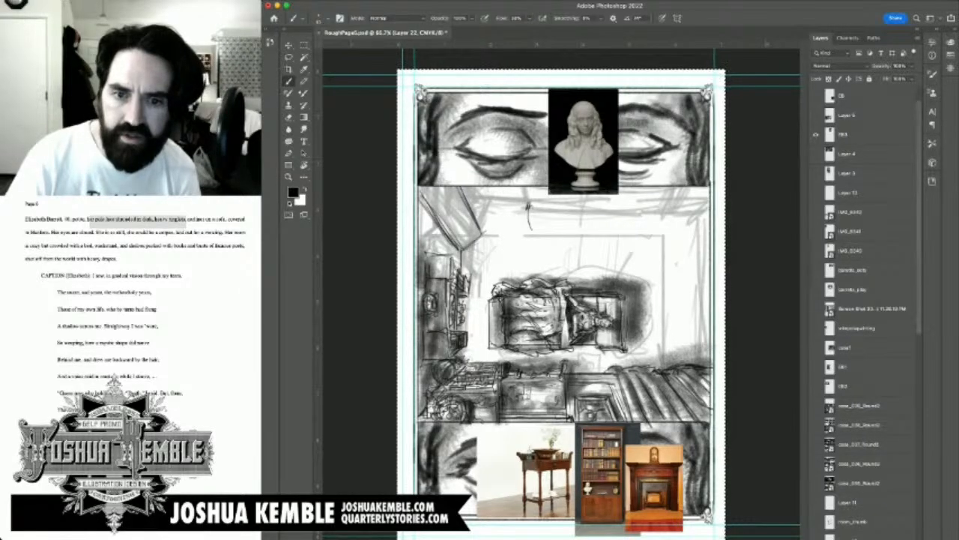
Step: Check the black-and-white draped sofa photo briefly, hide it again, and hide the bust reference photo
{"action": "left_click", "coordinate": [816, 289]}
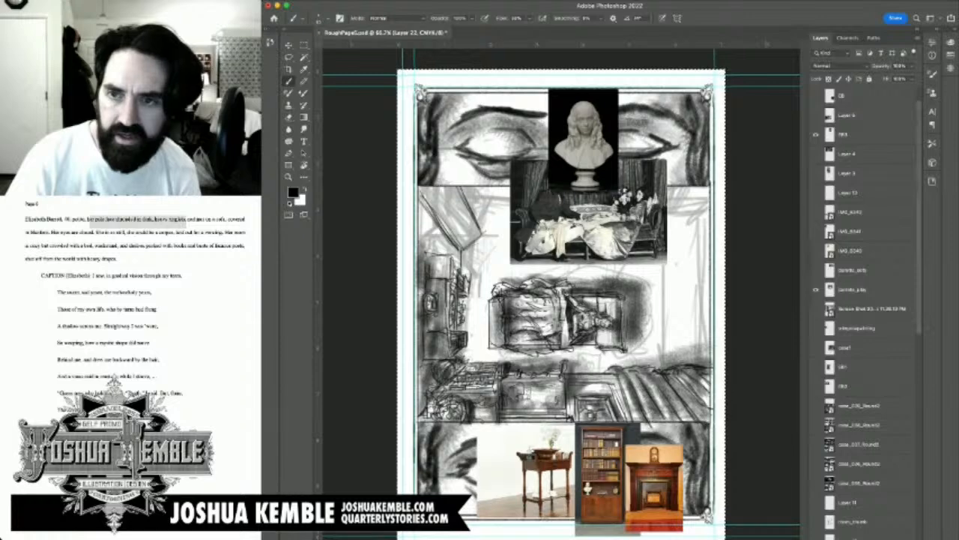
{"action": "left_click", "coordinate": [817, 289]}
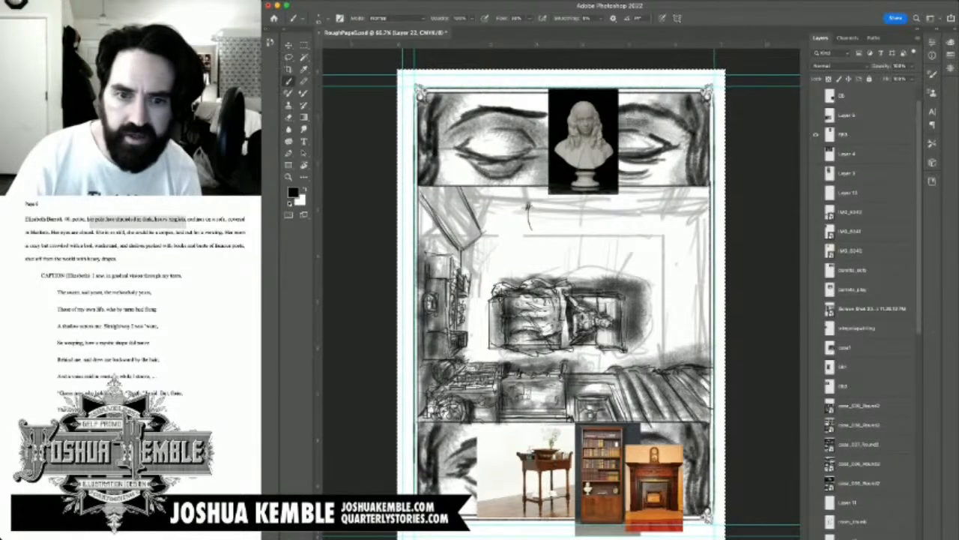
{"action": "left_click", "coordinate": [816, 135]}
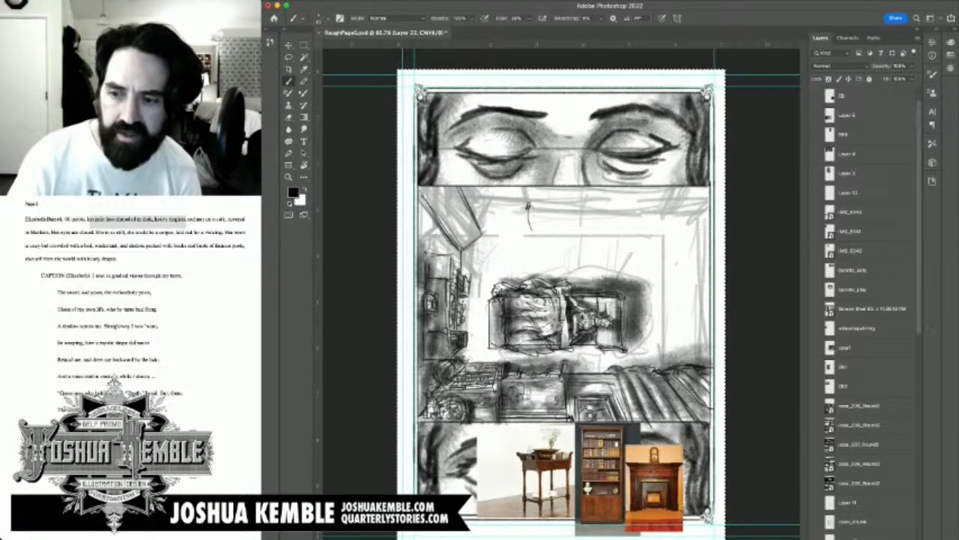
Step: Save the page and hide the bookcase reference photo over the bottom panel
{"action": "scroll", "coordinate": [866, 315], "scroll_direction": "down", "scroll_amount": 10}
{"action": "scroll", "coordinate": [866, 315], "scroll_direction": "down", "scroll_amount": 3}
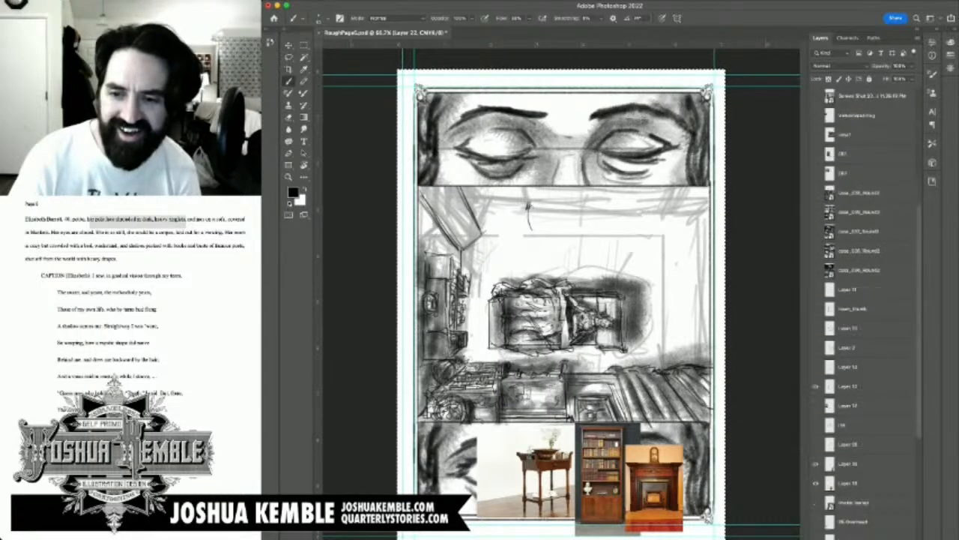
{"action": "scroll", "coordinate": [867, 314], "scroll_direction": "down", "scroll_amount": 5}
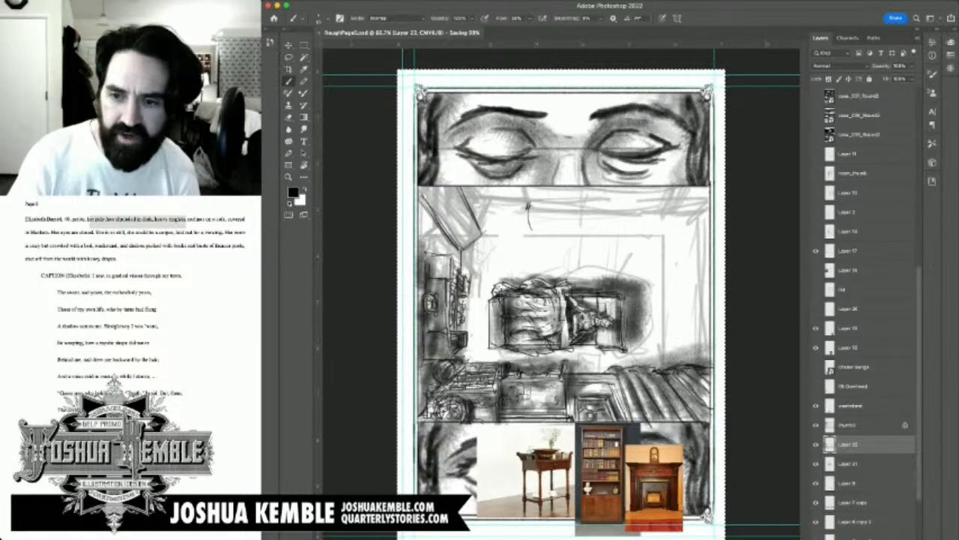
{"action": "scroll", "coordinate": [866, 314], "scroll_direction": "down", "scroll_amount": 6}
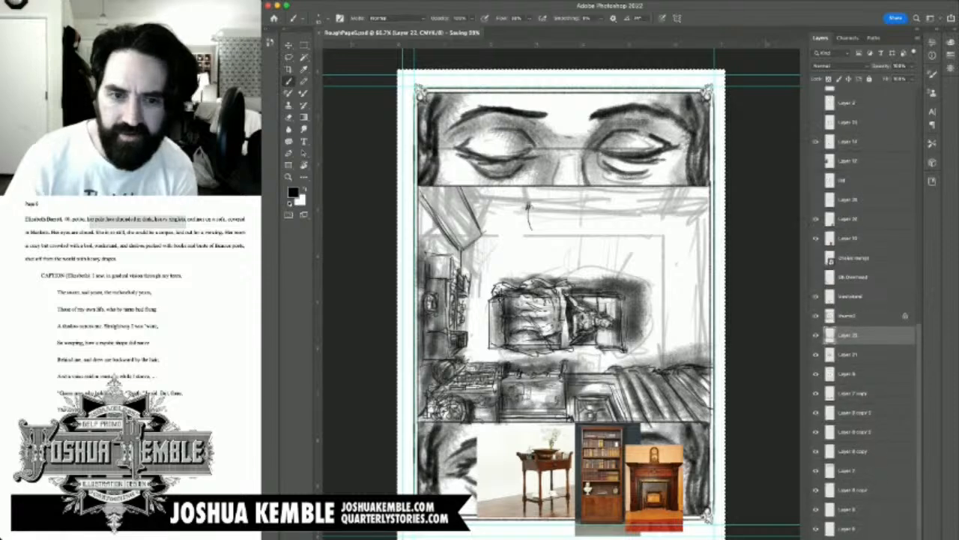
{"action": "scroll", "coordinate": [867, 315], "scroll_direction": "up", "scroll_amount": 4}
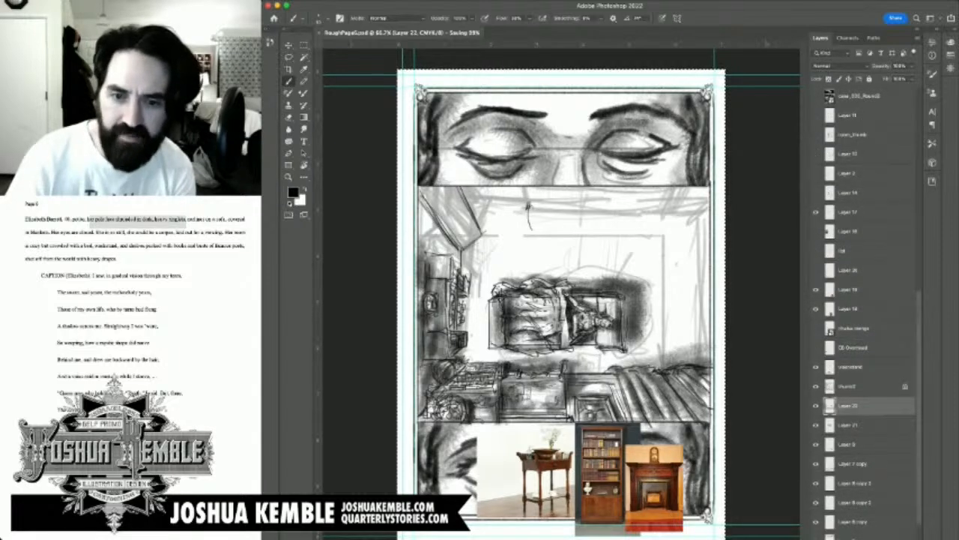
{"action": "left_click", "coordinate": [816, 309]}
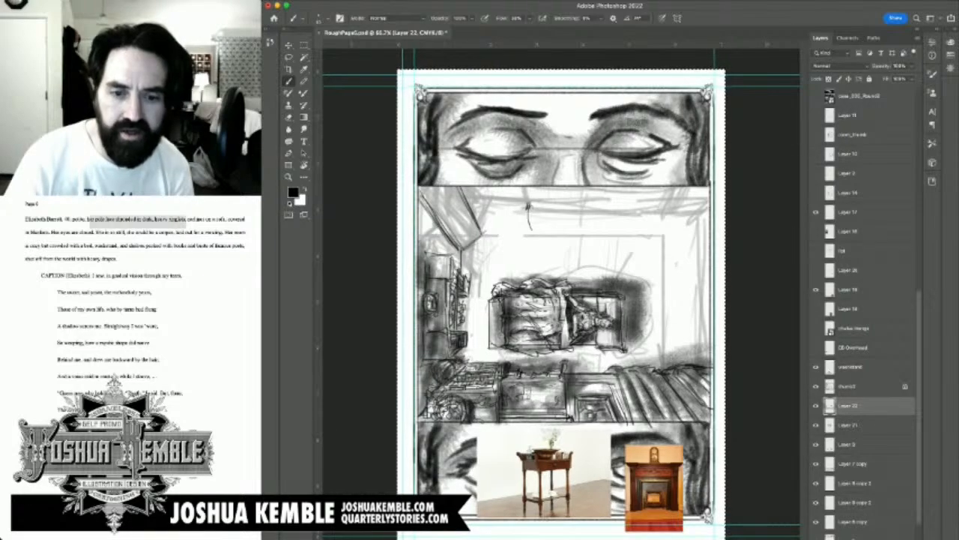
Step: Draw parallel lines beneath the angled corner piece, running from the panel border down to the side-wall furniture
{"action": "scroll", "coordinate": [506, 285], "scroll_direction": "up", "scroll_amount": 4}
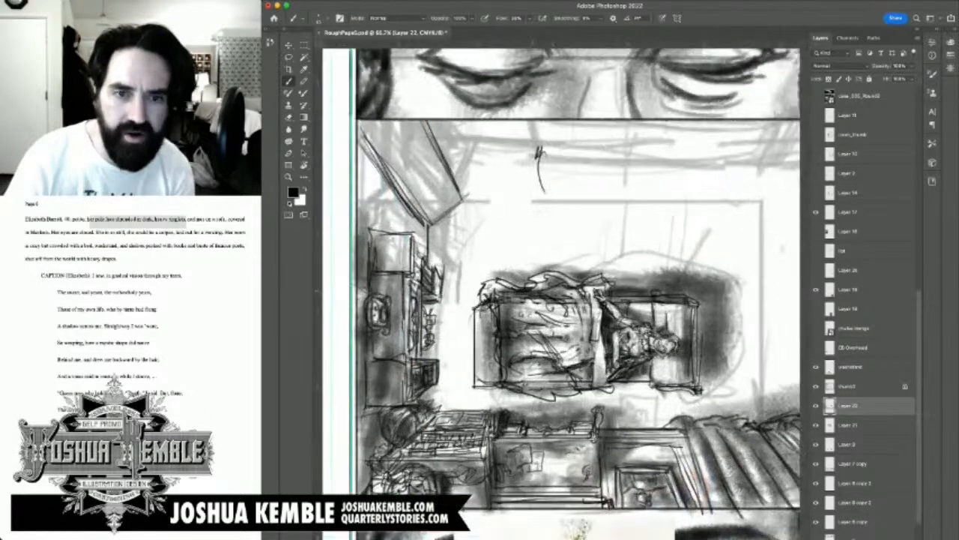
{"action": "scroll", "coordinate": [505, 286], "scroll_direction": "down", "scroll_amount": 1}
{"action": "left_click_drag", "start_coordinate": [507, 291], "coordinate": [495, 239]}
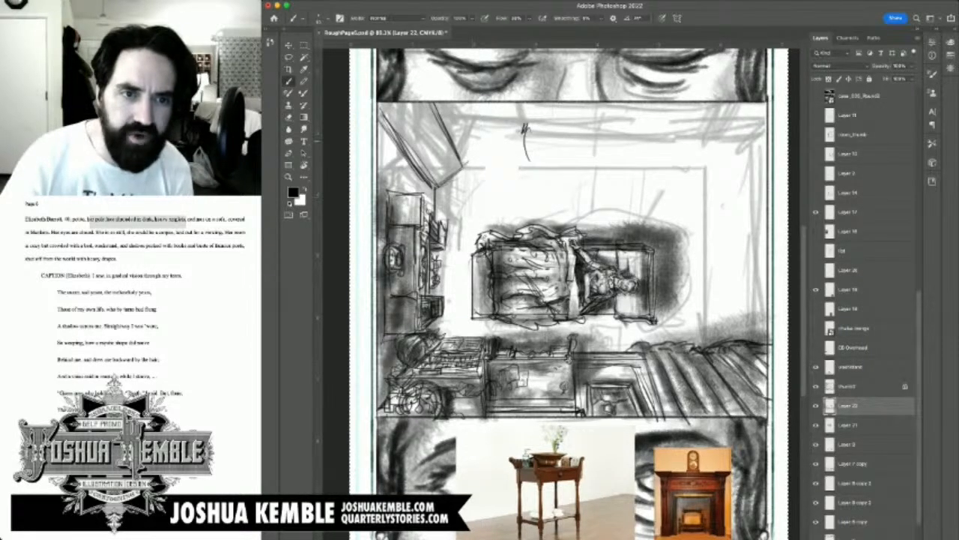
{"action": "left_click_drag", "start_coordinate": [555, 225], "coordinate": [570, 282]}
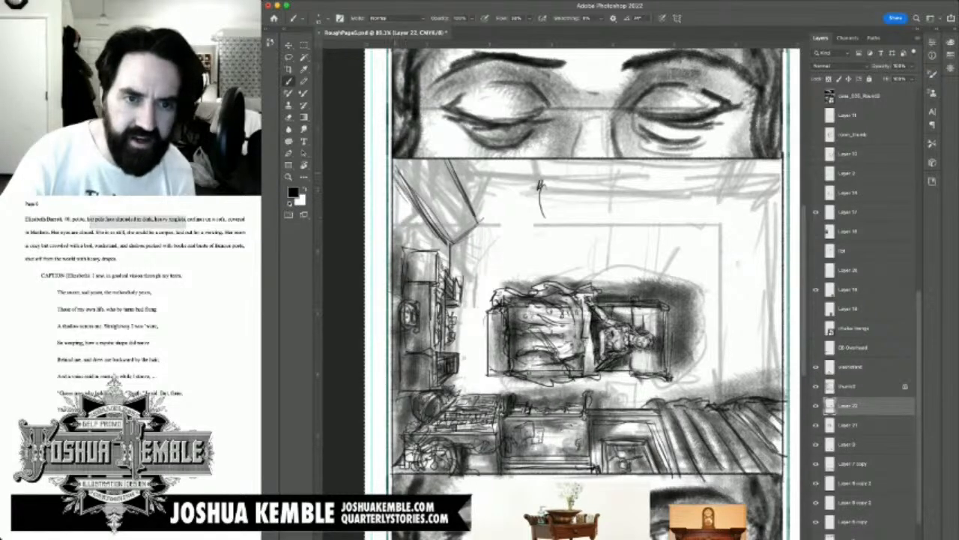
{"action": "mouse_move", "coordinate": [397, 173]}
{"action": "left_mouse_down"}
{"action": "mouse_move", "coordinate": [445, 242]}
{"action": "mouse_move", "coordinate": [446, 264]}
{"action": "left_mouse_up"}
{"action": "mouse_move", "coordinate": [420, 218]}
{"action": "left_mouse_down"}
{"action": "mouse_move", "coordinate": [421, 253]}
{"action": "mouse_move", "coordinate": [428, 237]}
{"action": "mouse_move", "coordinate": [426, 253]}
{"action": "mouse_move", "coordinate": [445, 255]}
{"action": "mouse_move", "coordinate": [441, 264]}
{"action": "left_mouse_up"}
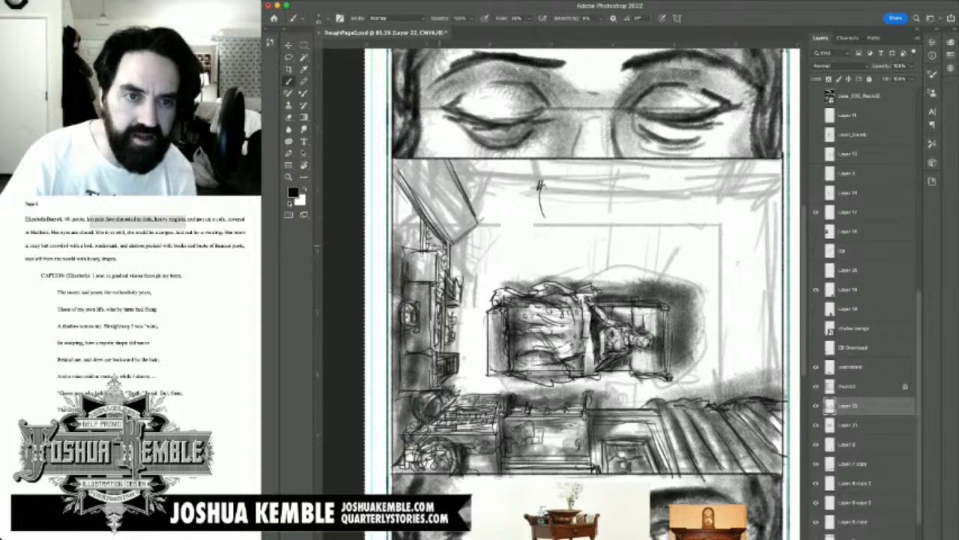
{"action": "left_click_drag", "start_coordinate": [436, 244], "coordinate": [442, 251]}
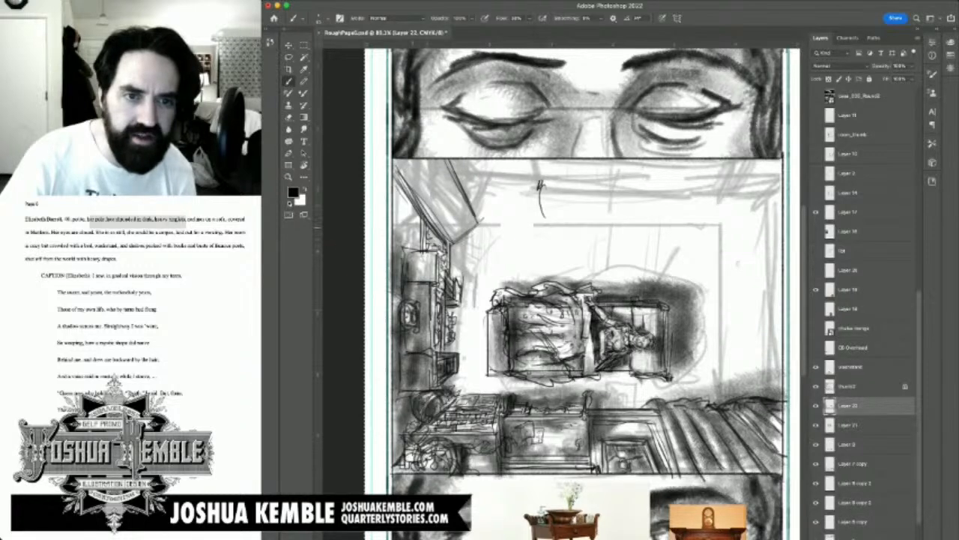
Step: Fill the gap between the angled piece and the panel border with upright lines above the side-wall furniture
{"action": "left_click_drag", "start_coordinate": [397, 218], "coordinate": [419, 250]}
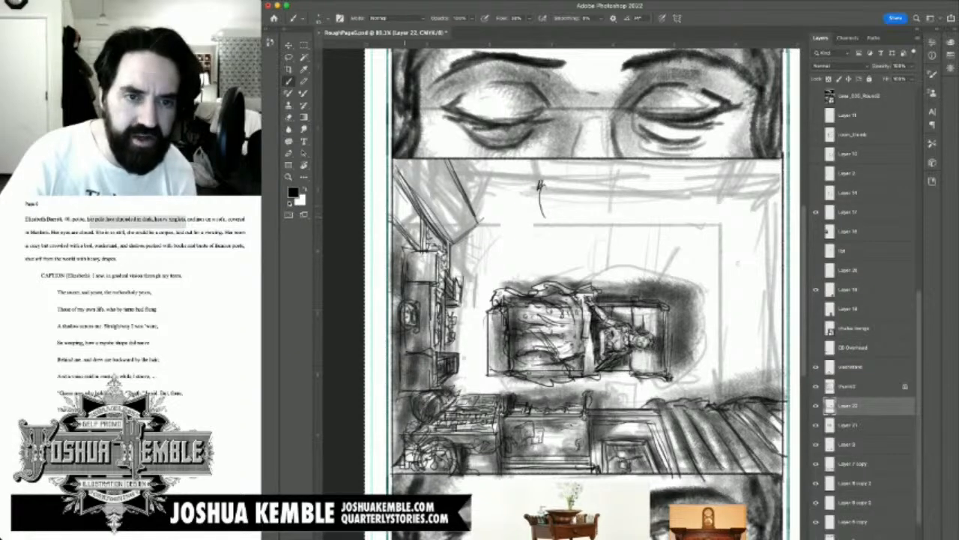
{"action": "left_click_drag", "start_coordinate": [404, 198], "coordinate": [408, 239]}
{"action": "left_click_drag", "start_coordinate": [411, 199], "coordinate": [404, 253]}
{"action": "left_click_drag", "start_coordinate": [405, 234], "coordinate": [408, 254]}
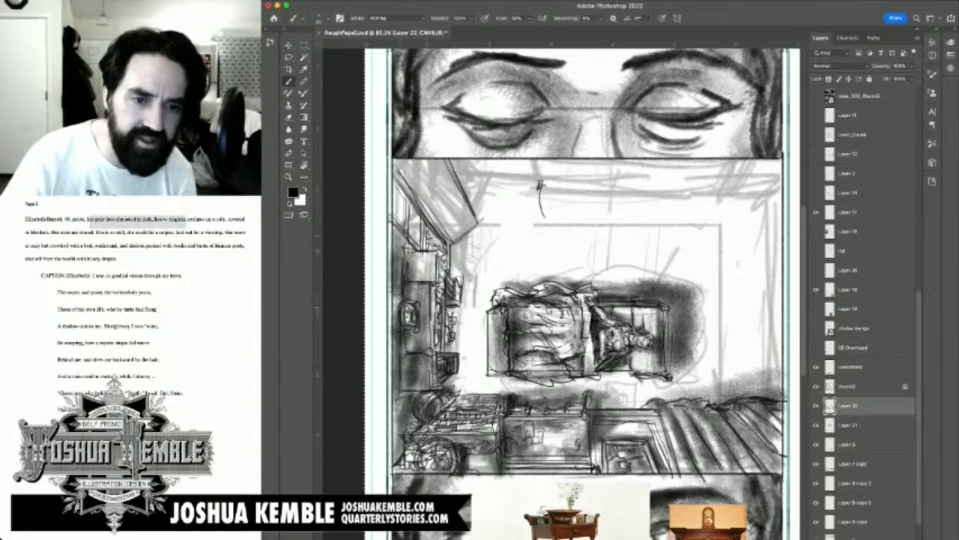
Step: Darken the panel's side edge near the lower round form and beside the angled piece, undoing one stray stroke
{"action": "left_click_drag", "start_coordinate": [401, 392], "coordinate": [403, 452]}
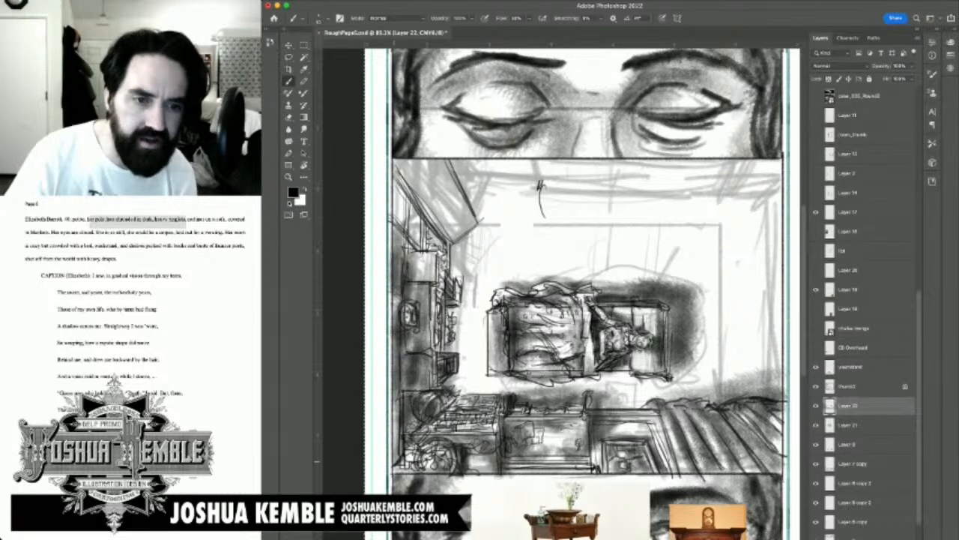
{"action": "mouse_move", "coordinate": [394, 465]}
{"action": "left_mouse_down"}
{"action": "mouse_move", "coordinate": [394, 161]}
{"action": "mouse_move", "coordinate": [397, 456]}
{"action": "left_mouse_up"}
{"action": "key", "text": "super+z"}
{"action": "left_click_drag", "start_coordinate": [397, 216], "coordinate": [397, 180]}
Step: Add an inner edge line to the angled piece's top and draw a rounded ornamental object on its near end
{"action": "scroll", "coordinate": [562, 300], "scroll_direction": "up", "scroll_amount": 3}
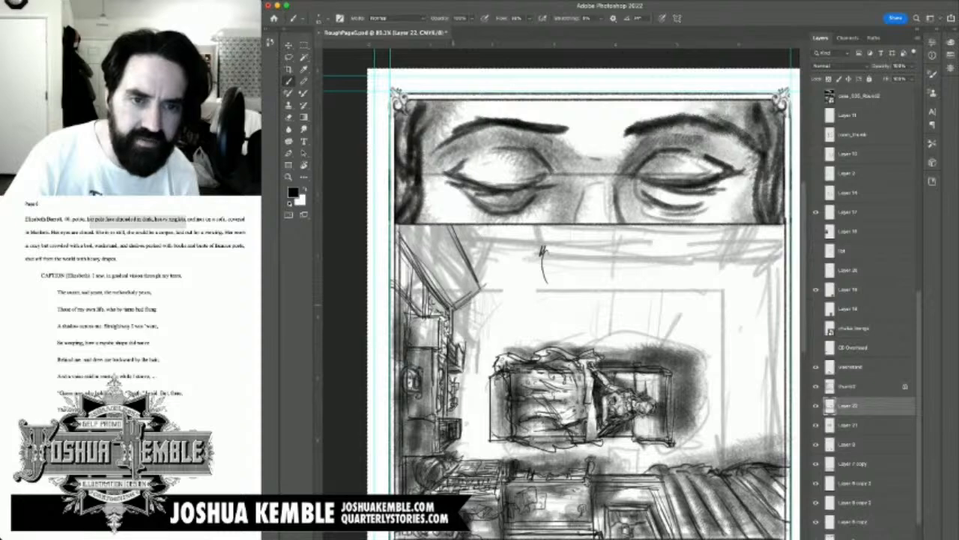
{"action": "left_click_drag", "start_coordinate": [446, 229], "coordinate": [477, 291]}
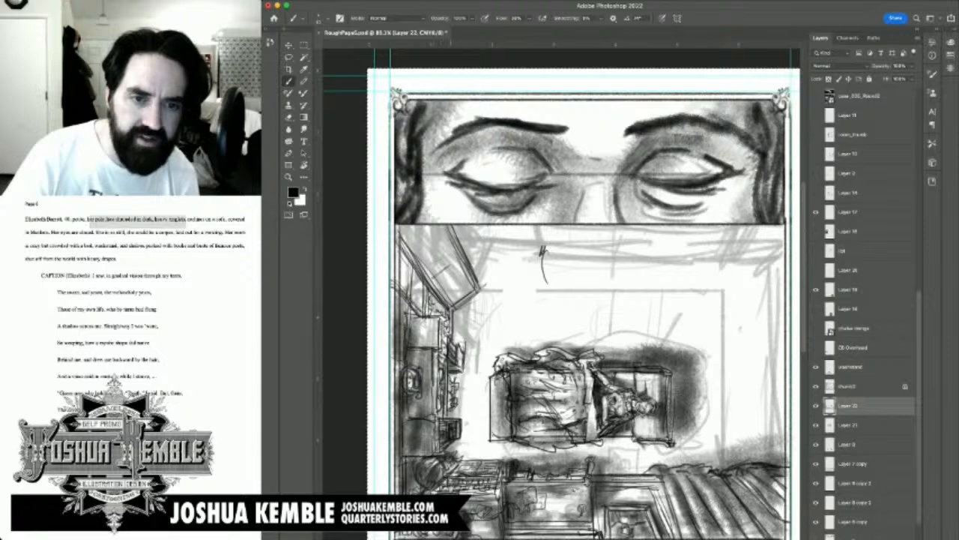
{"action": "mouse_move", "coordinate": [442, 280]}
{"action": "left_mouse_down"}
{"action": "mouse_move", "coordinate": [447, 290]}
{"action": "mouse_move", "coordinate": [463, 272]}
{"action": "mouse_move", "coordinate": [442, 289]}
{"action": "mouse_move", "coordinate": [454, 298]}
{"action": "mouse_move", "coordinate": [467, 277]}
{"action": "left_mouse_up"}
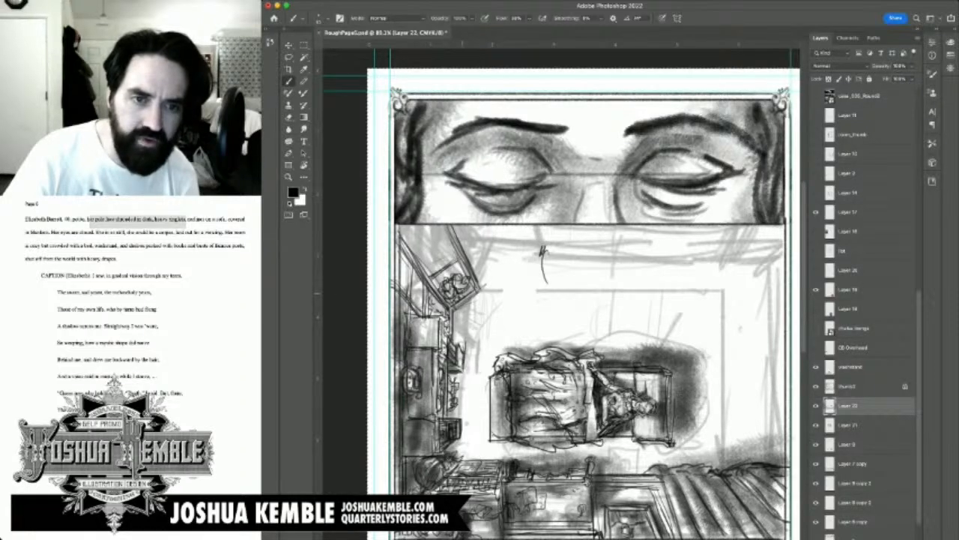
{"action": "mouse_move", "coordinate": [476, 289]}
{"action": "left_mouse_down"}
{"action": "mouse_move", "coordinate": [467, 293]}
{"action": "mouse_move", "coordinate": [449, 273]}
{"action": "mouse_move", "coordinate": [434, 286]}
{"action": "mouse_move", "coordinate": [452, 271]}
{"action": "left_mouse_up"}
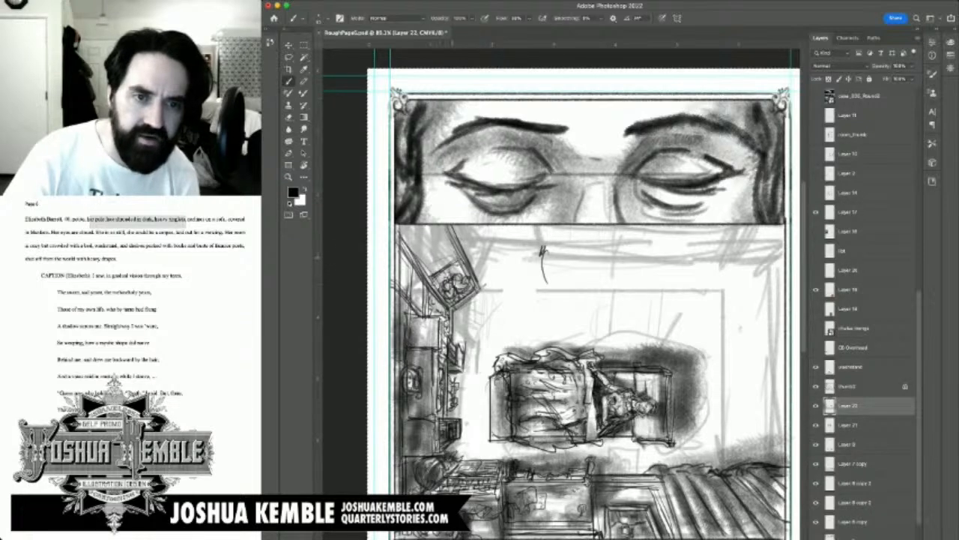
Step: Draw divided sections with small objects along the angled piece's top, continuing up into the panel corner
{"action": "mouse_move", "coordinate": [427, 262]}
{"action": "left_mouse_down"}
{"action": "mouse_move", "coordinate": [437, 272]}
{"action": "mouse_move", "coordinate": [424, 268]}
{"action": "mouse_move", "coordinate": [439, 268]}
{"action": "mouse_move", "coordinate": [437, 254]}
{"action": "mouse_move", "coordinate": [440, 262]}
{"action": "left_mouse_up"}
{"action": "left_click_drag", "start_coordinate": [440, 267], "coordinate": [449, 250]}
{"action": "left_click_drag", "start_coordinate": [439, 254], "coordinate": [455, 245]}
{"action": "mouse_move", "coordinate": [448, 261]}
{"action": "left_mouse_down"}
{"action": "mouse_move", "coordinate": [458, 252]}
{"action": "mouse_move", "coordinate": [434, 228]}
{"action": "left_mouse_up"}
{"action": "mouse_move", "coordinate": [413, 238]}
{"action": "left_mouse_down"}
{"action": "mouse_move", "coordinate": [433, 226]}
{"action": "mouse_move", "coordinate": [430, 246]}
{"action": "left_mouse_up"}
{"action": "left_click_drag", "start_coordinate": [422, 235], "coordinate": [430, 244]}
{"action": "mouse_move", "coordinate": [420, 251]}
{"action": "left_mouse_down"}
{"action": "mouse_move", "coordinate": [439, 229]}
{"action": "mouse_move", "coordinate": [408, 239]}
{"action": "left_mouse_up"}
{"action": "left_click_drag", "start_coordinate": [404, 231], "coordinate": [412, 238]}
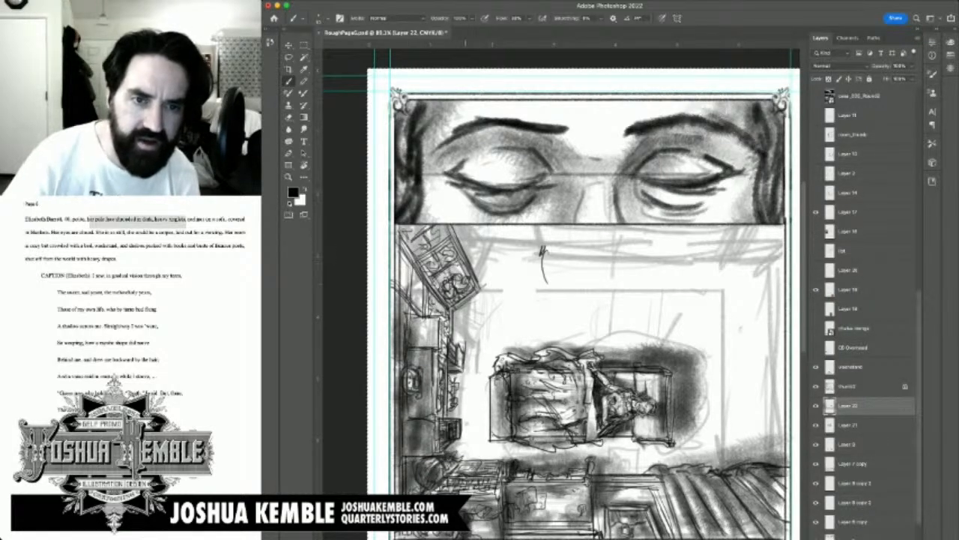
Step: Draw the angled piece's far side with steep lines and a vertical edge running up to the panel's top border
{"action": "left_click_drag", "start_coordinate": [482, 268], "coordinate": [480, 287]}
{"action": "left_click_drag", "start_coordinate": [480, 264], "coordinate": [478, 284]}
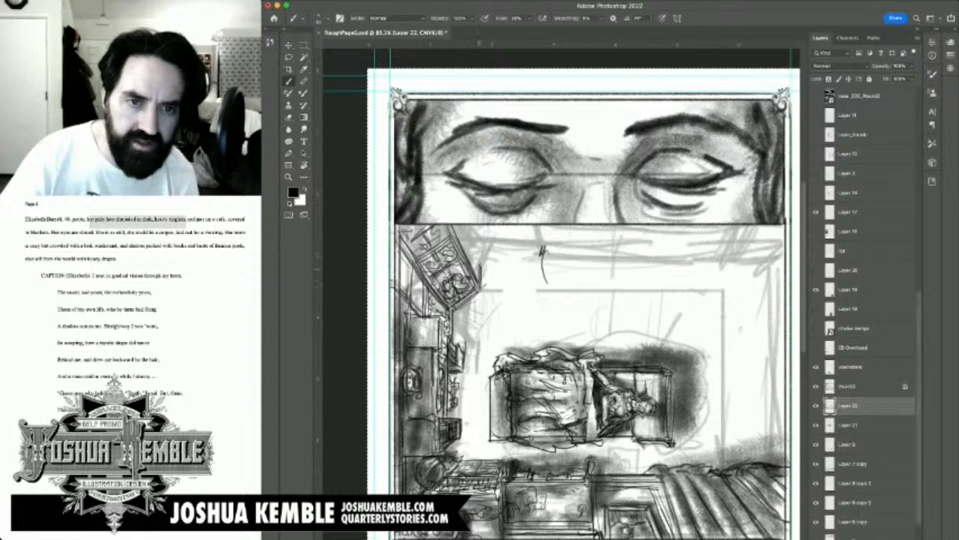
{"action": "mouse_move", "coordinate": [470, 236]}
{"action": "left_mouse_down"}
{"action": "mouse_move", "coordinate": [478, 268]}
{"action": "mouse_move", "coordinate": [473, 239]}
{"action": "mouse_move", "coordinate": [484, 255]}
{"action": "left_mouse_up"}
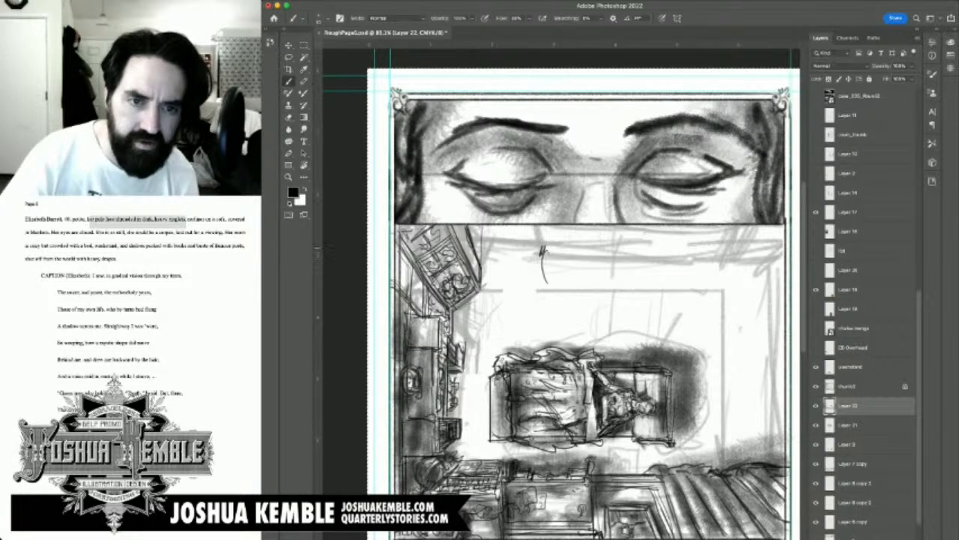
{"action": "mouse_move", "coordinate": [464, 227]}
{"action": "left_mouse_down"}
{"action": "mouse_move", "coordinate": [479, 272]}
{"action": "mouse_move", "coordinate": [473, 243]}
{"action": "mouse_move", "coordinate": [481, 258]}
{"action": "left_mouse_up"}
{"action": "mouse_move", "coordinate": [482, 234]}
{"action": "left_mouse_down"}
{"action": "mouse_move", "coordinate": [480, 257]}
{"action": "mouse_move", "coordinate": [476, 227]}
{"action": "mouse_move", "coordinate": [478, 236]}
{"action": "mouse_move", "coordinate": [461, 233]}
{"action": "mouse_move", "coordinate": [467, 245]}
{"action": "left_mouse_up"}
{"action": "left_click_drag", "start_coordinate": [455, 226], "coordinate": [478, 278]}
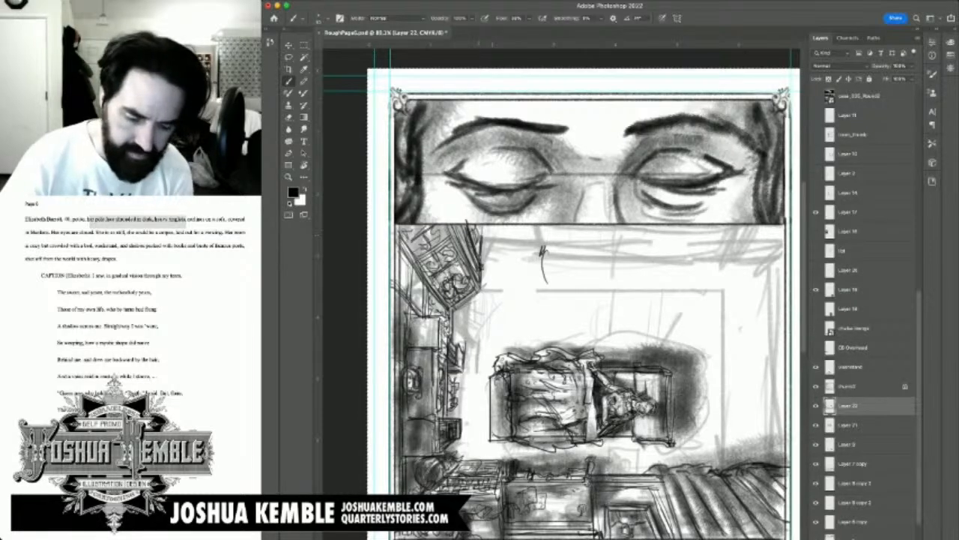
{"action": "left_click_drag", "start_coordinate": [481, 226], "coordinate": [482, 239]}
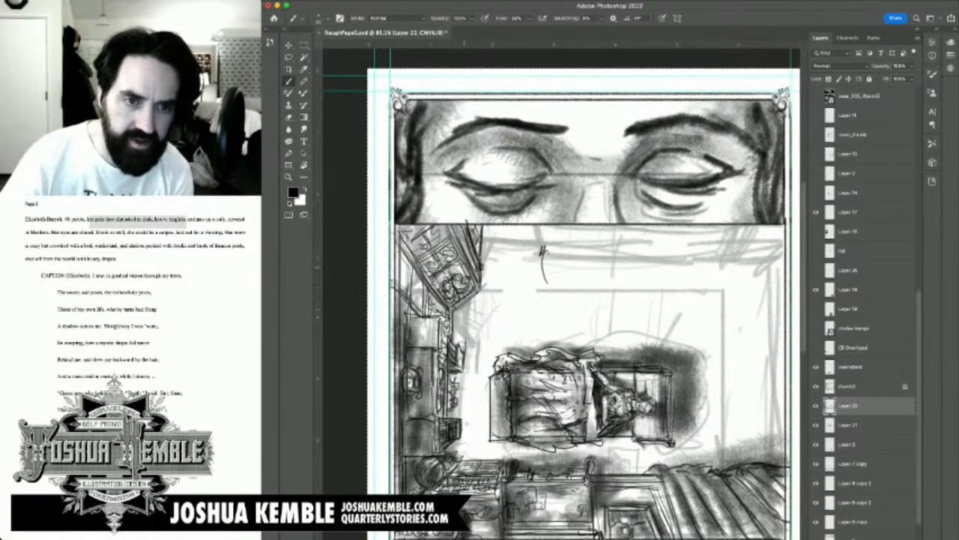
Step: Shade the angled corner furniture and its shelf sections with a larger brush, darkening the panel corner
{"action": "key", "text": "bracketright"}
{"action": "key", "text": "bracketright"}
{"action": "key", "text": "bracketright"}
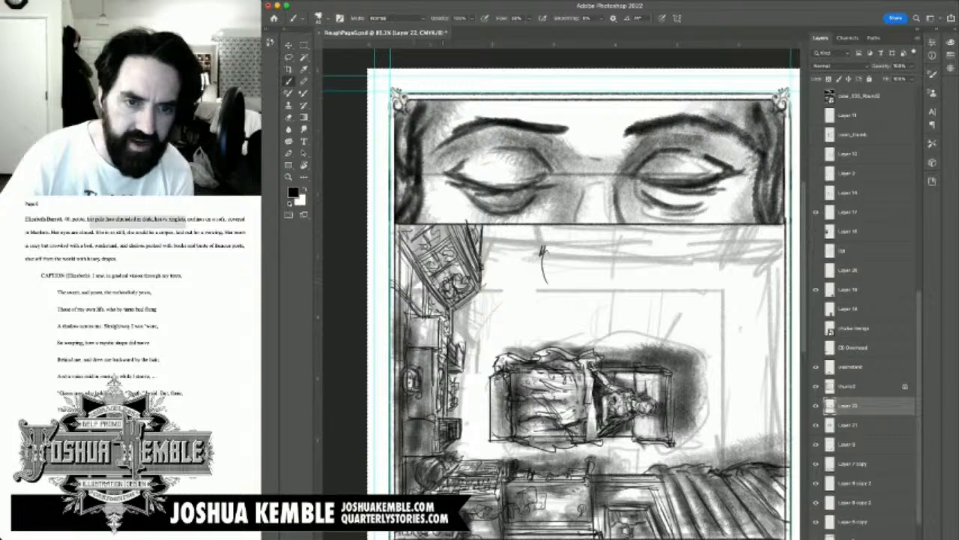
{"action": "key", "text": "bracketright"}
{"action": "key", "text": "bracketright"}
{"action": "key", "text": "bracketright"}
{"action": "key", "text": "bracketright"}
{"action": "key", "text": "bracketright"}
{"action": "key", "text": "bracketright"}
{"action": "key", "text": "bracketright"}
{"action": "key", "text": "bracketright"}
{"action": "key", "text": "bracketright"}
{"action": "mouse_move", "coordinate": [420, 291]}
{"action": "left_mouse_down"}
{"action": "mouse_move", "coordinate": [452, 334]}
{"action": "mouse_move", "coordinate": [418, 298]}
{"action": "mouse_move", "coordinate": [404, 258]}
{"action": "mouse_move", "coordinate": [430, 313]}
{"action": "mouse_move", "coordinate": [466, 323]}
{"action": "mouse_move", "coordinate": [432, 253]}
{"action": "mouse_move", "coordinate": [467, 301]}
{"action": "left_mouse_up"}
{"action": "mouse_move", "coordinate": [445, 235]}
{"action": "left_mouse_down"}
{"action": "mouse_move", "coordinate": [408, 231]}
{"action": "mouse_move", "coordinate": [480, 229]}
{"action": "mouse_move", "coordinate": [427, 225]}
{"action": "mouse_move", "coordinate": [455, 223]}
{"action": "left_mouse_up"}
{"action": "left_click_drag", "start_coordinate": [485, 251], "coordinate": [487, 272]}
{"action": "mouse_move", "coordinate": [403, 228]}
{"action": "left_mouse_down"}
{"action": "mouse_move", "coordinate": [405, 256]}
{"action": "mouse_move", "coordinate": [480, 262]}
{"action": "mouse_move", "coordinate": [420, 274]}
{"action": "left_mouse_up"}
{"action": "mouse_move", "coordinate": [422, 238]}
{"action": "left_mouse_down"}
{"action": "mouse_move", "coordinate": [448, 264]}
{"action": "mouse_move", "coordinate": [445, 292]}
{"action": "mouse_move", "coordinate": [442, 277]}
{"action": "left_mouse_up"}
Step: Add a soft shadow on the floor along the side furniture and save the file
{"action": "left_click_drag", "start_coordinate": [473, 322], "coordinate": [482, 384]}
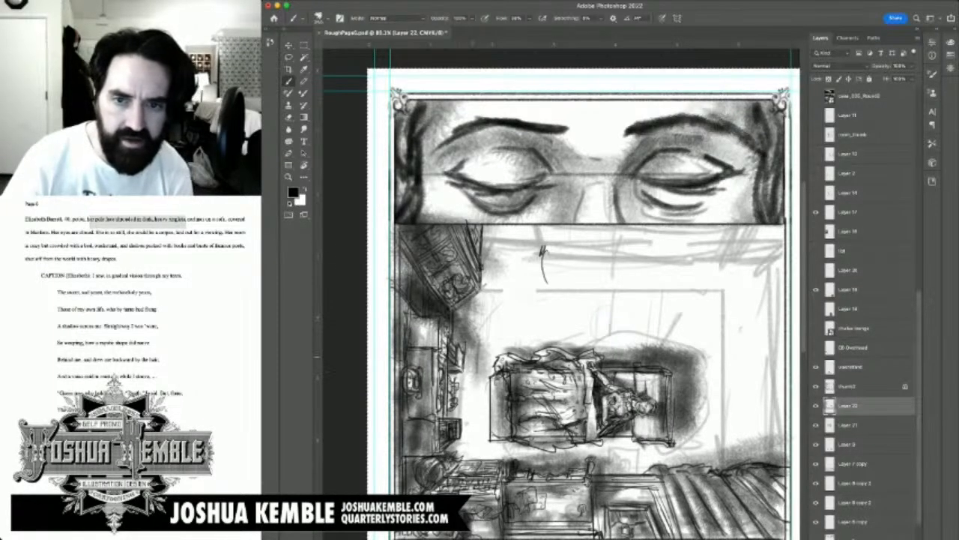
{"action": "left_click_drag", "start_coordinate": [487, 347], "coordinate": [494, 373]}
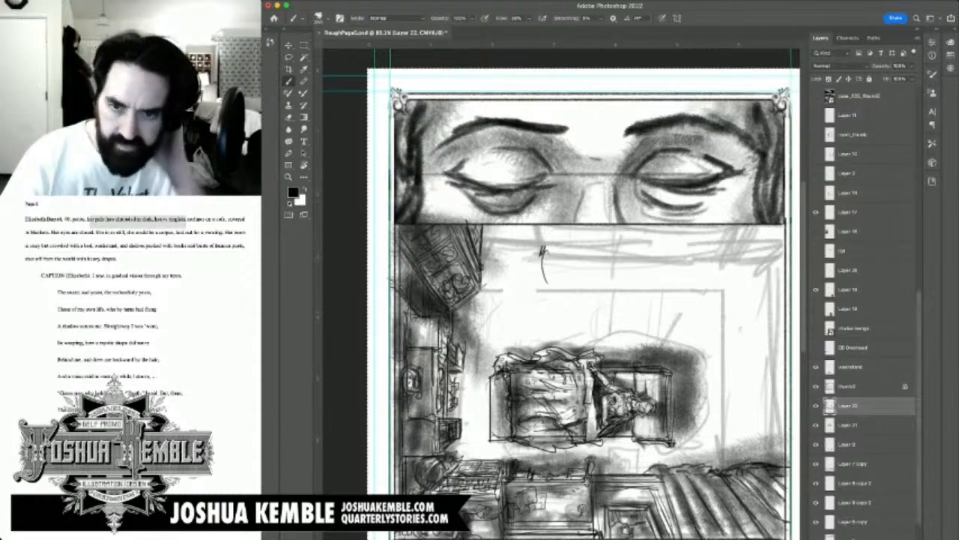
{"action": "left_click_drag", "start_coordinate": [644, 315], "coordinate": [578, 285]}
{"action": "key", "text": "super+s"}
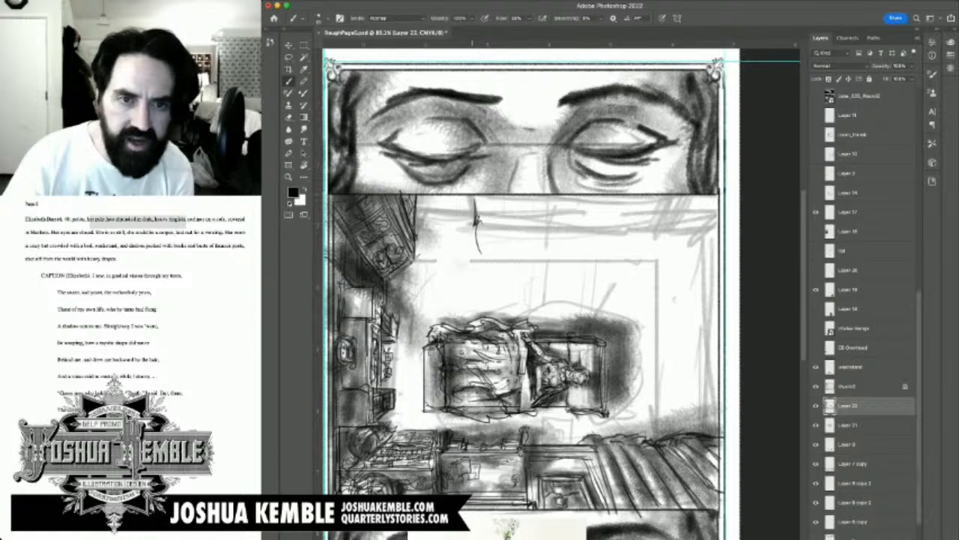
Step: Outline the drapes along the overhead panel's top border with a wavy hem, top line and slanted end
{"action": "left_click_drag", "start_coordinate": [477, 225], "coordinate": [554, 229]}
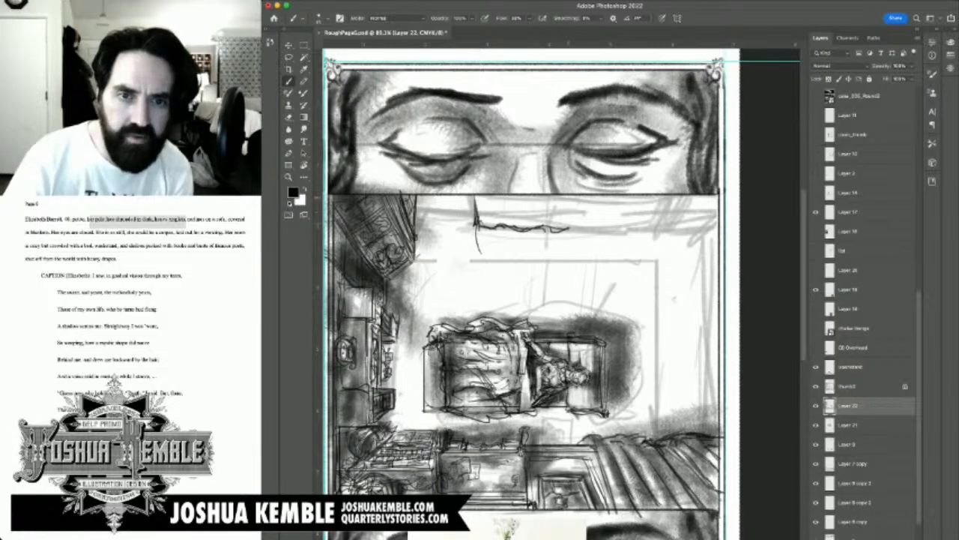
{"action": "mouse_move", "coordinate": [571, 227]}
{"action": "left_mouse_down"}
{"action": "mouse_move", "coordinate": [571, 197]}
{"action": "mouse_move", "coordinate": [570, 227]}
{"action": "left_mouse_up"}
{"action": "mouse_move", "coordinate": [497, 199]}
{"action": "left_mouse_down"}
{"action": "mouse_move", "coordinate": [498, 225]}
{"action": "mouse_move", "coordinate": [552, 216]}
{"action": "mouse_move", "coordinate": [599, 230]}
{"action": "mouse_move", "coordinate": [668, 223]}
{"action": "mouse_move", "coordinate": [682, 195]}
{"action": "left_mouse_up"}
{"action": "left_click_drag", "start_coordinate": [668, 228], "coordinate": [680, 198]}
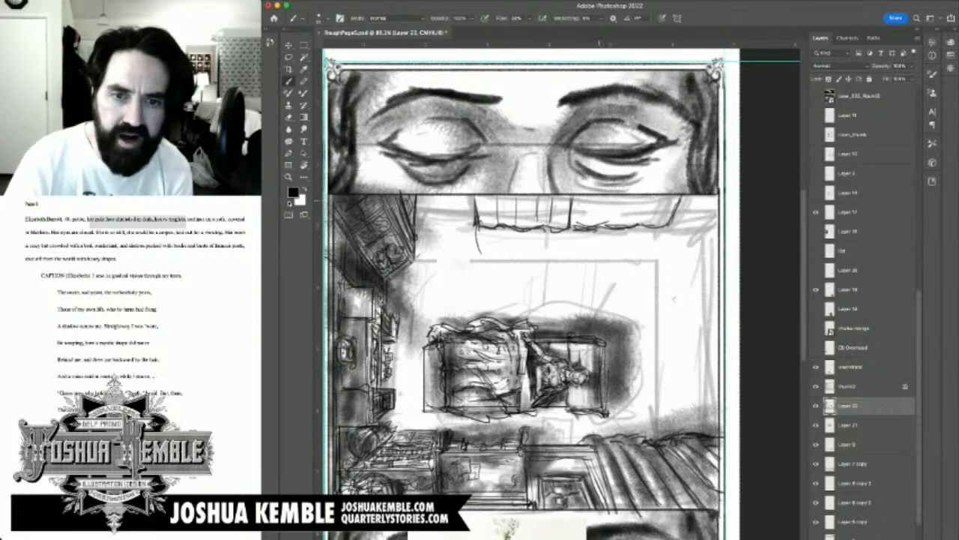
Step: Draw slanted fold lines in the drapes and extend them toward the panel's upper corner
{"action": "mouse_move", "coordinate": [599, 201]}
{"action": "left_mouse_down"}
{"action": "mouse_move", "coordinate": [592, 224]}
{"action": "mouse_move", "coordinate": [608, 227]}
{"action": "left_mouse_up"}
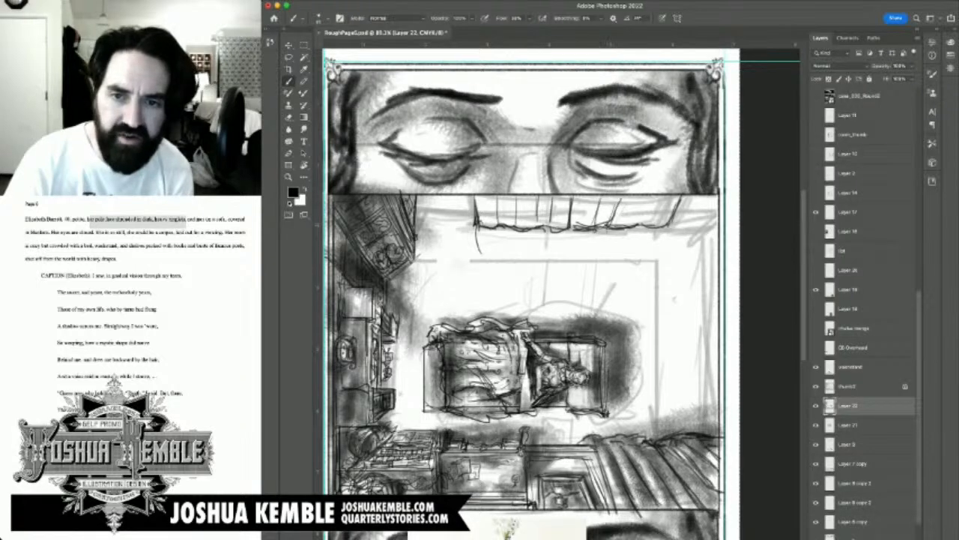
{"action": "mouse_move", "coordinate": [643, 200]}
{"action": "left_mouse_down"}
{"action": "mouse_move", "coordinate": [632, 232]}
{"action": "mouse_move", "coordinate": [674, 226]}
{"action": "left_mouse_up"}
{"action": "mouse_move", "coordinate": [690, 207]}
{"action": "left_mouse_down"}
{"action": "mouse_move", "coordinate": [674, 229]}
{"action": "mouse_move", "coordinate": [682, 231]}
{"action": "left_mouse_up"}
{"action": "left_click_drag", "start_coordinate": [707, 194], "coordinate": [694, 215]}
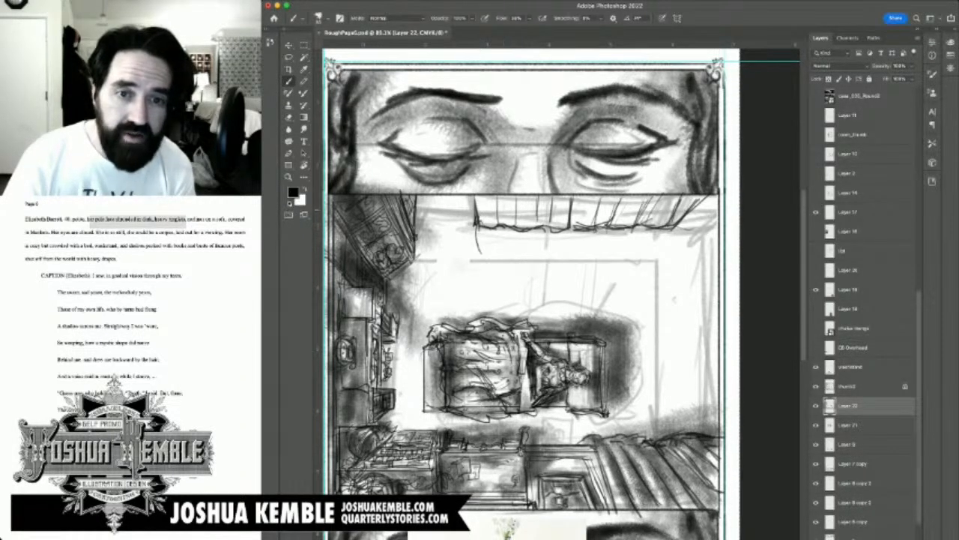
Step: Shade the drape folds and the floor just below the hem with progressively larger brush sizes, and save the file
{"action": "mouse_move", "coordinate": [487, 202]}
{"action": "left_mouse_down"}
{"action": "mouse_move", "coordinate": [491, 228]}
{"action": "mouse_move", "coordinate": [526, 209]}
{"action": "mouse_move", "coordinate": [517, 219]}
{"action": "mouse_move", "coordinate": [538, 220]}
{"action": "mouse_move", "coordinate": [531, 198]}
{"action": "mouse_move", "coordinate": [616, 220]}
{"action": "left_mouse_up"}
{"action": "key", "text": "bracketright"}
{"action": "key", "text": "bracketright"}
{"action": "left_click_drag", "start_coordinate": [546, 231], "coordinate": [593, 234]}
{"action": "key", "text": "]"}
{"action": "key", "text": "]"}
{"action": "key", "text": "]"}
{"action": "mouse_move", "coordinate": [519, 235]}
{"action": "left_mouse_down"}
{"action": "mouse_move", "coordinate": [554, 241]}
{"action": "mouse_move", "coordinate": [609, 218]}
{"action": "mouse_move", "coordinate": [714, 214]}
{"action": "mouse_move", "coordinate": [704, 212]}
{"action": "left_mouse_up"}
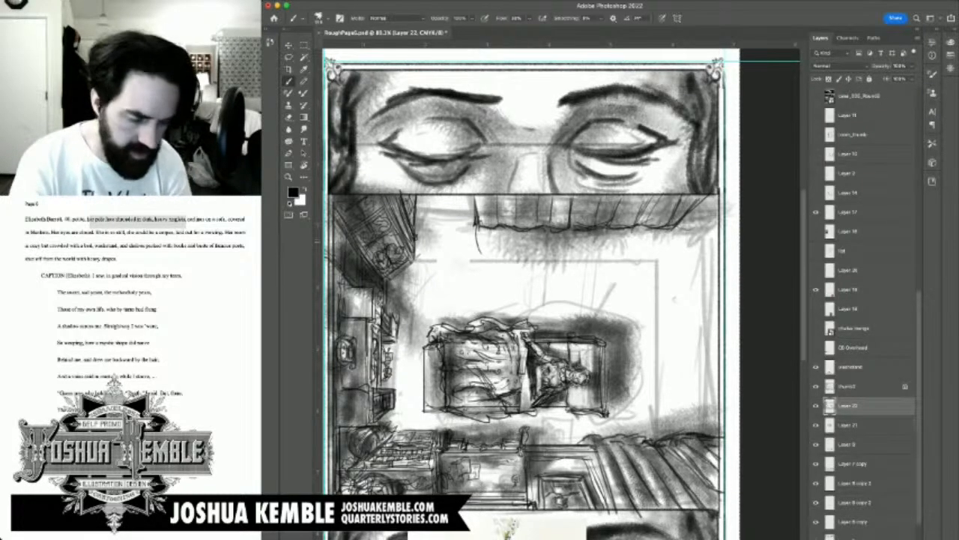
{"action": "scroll", "coordinate": [561, 292], "scroll_direction": "down", "scroll_amount": 2}
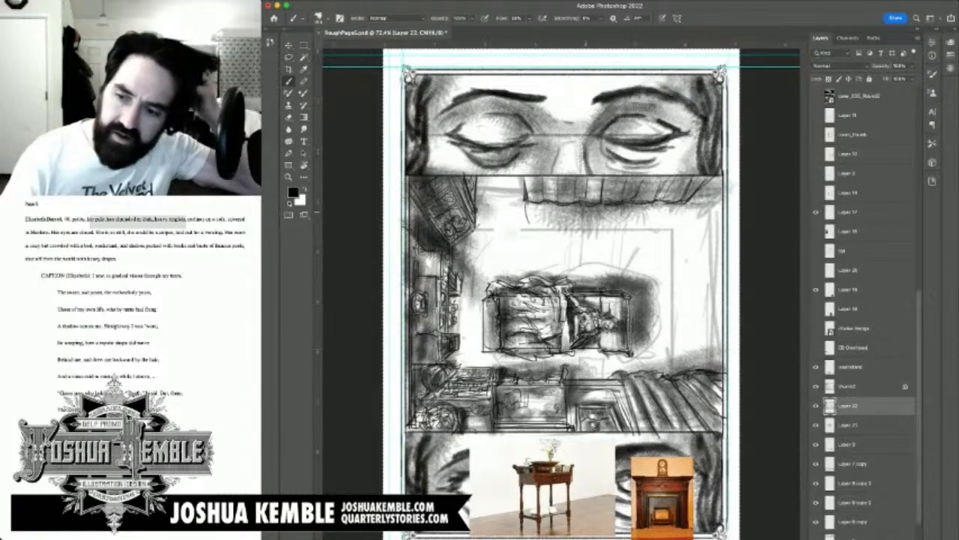
{"action": "key", "text": "super+s"}
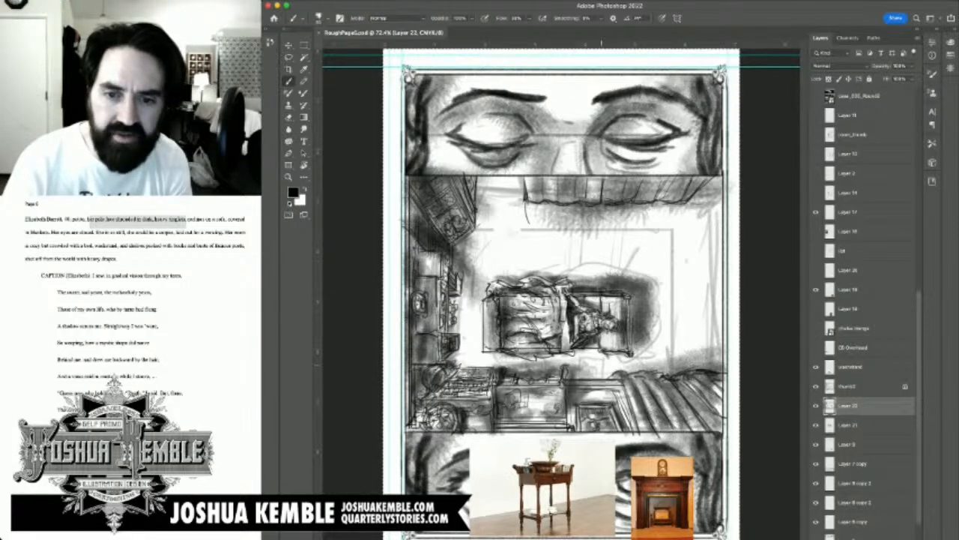
Step: Hide the thumb2 rough sketch layer and add a new layer above the Layer 22 room drawing
{"action": "left_click_drag", "start_coordinate": [607, 373], "coordinate": [608, 367]}
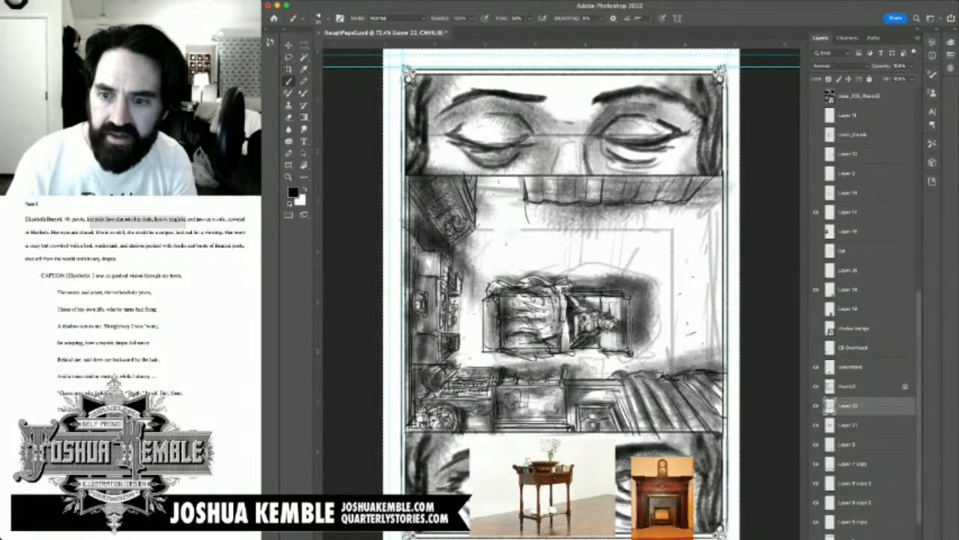
{"action": "left_click", "coordinate": [816, 405]}
{"action": "left_click", "coordinate": [816, 406]}
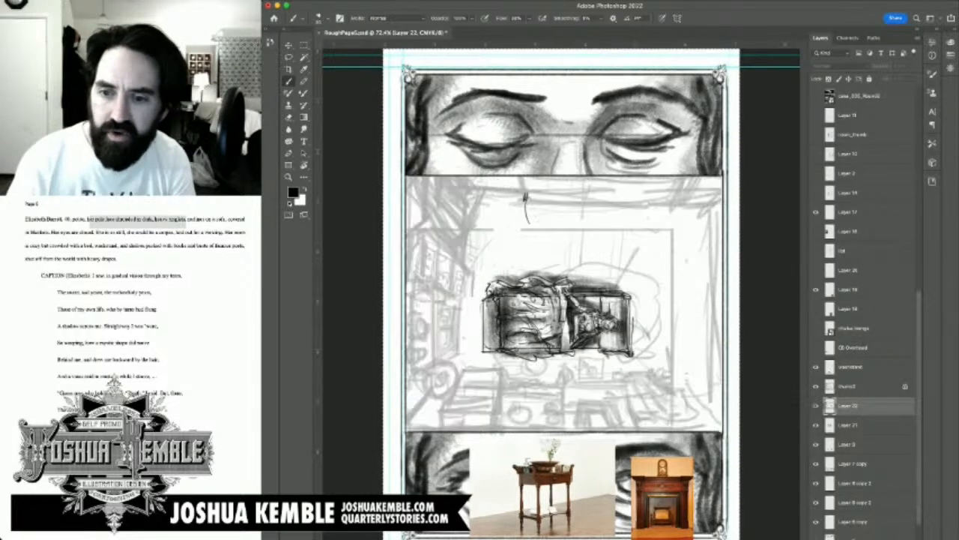
{"action": "left_click", "coordinate": [870, 386]}
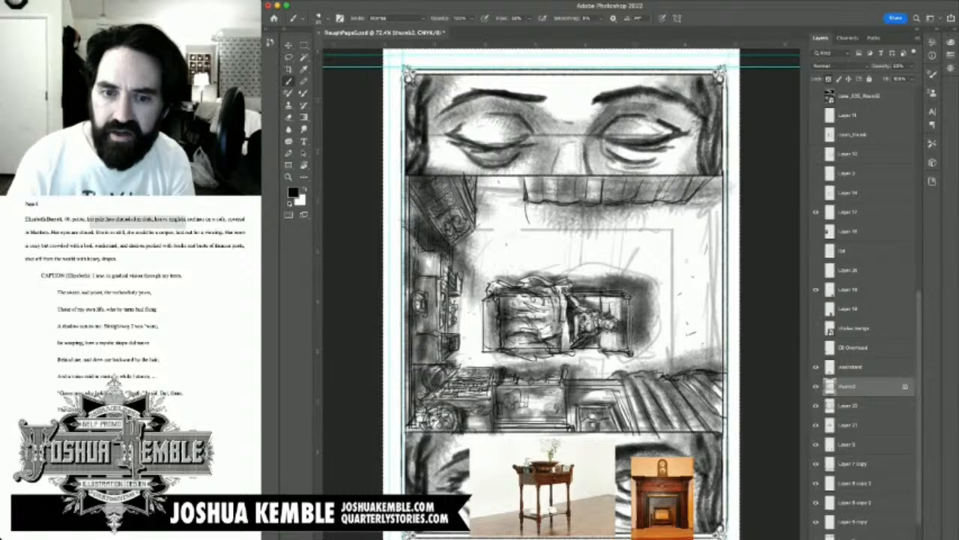
{"action": "left_click", "coordinate": [816, 386]}
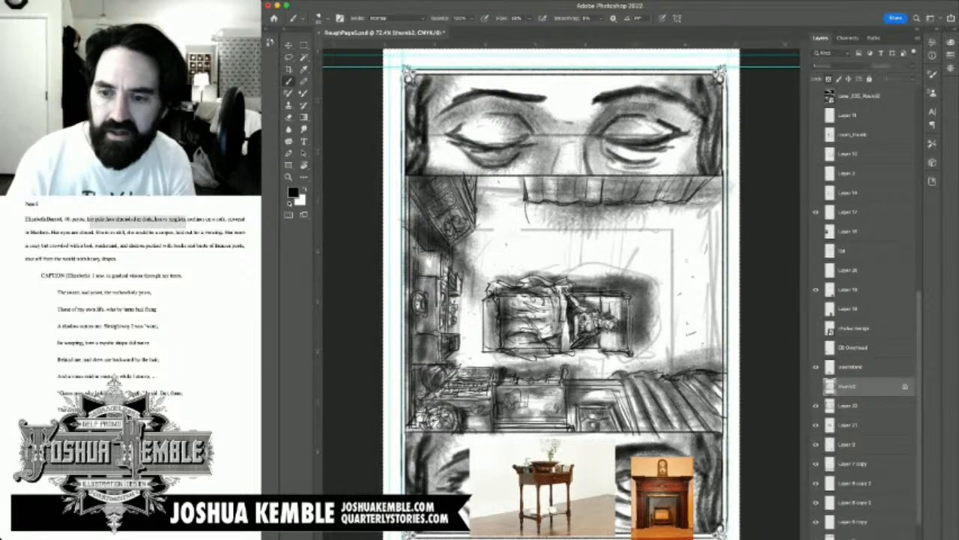
{"action": "left_click", "coordinate": [861, 405]}
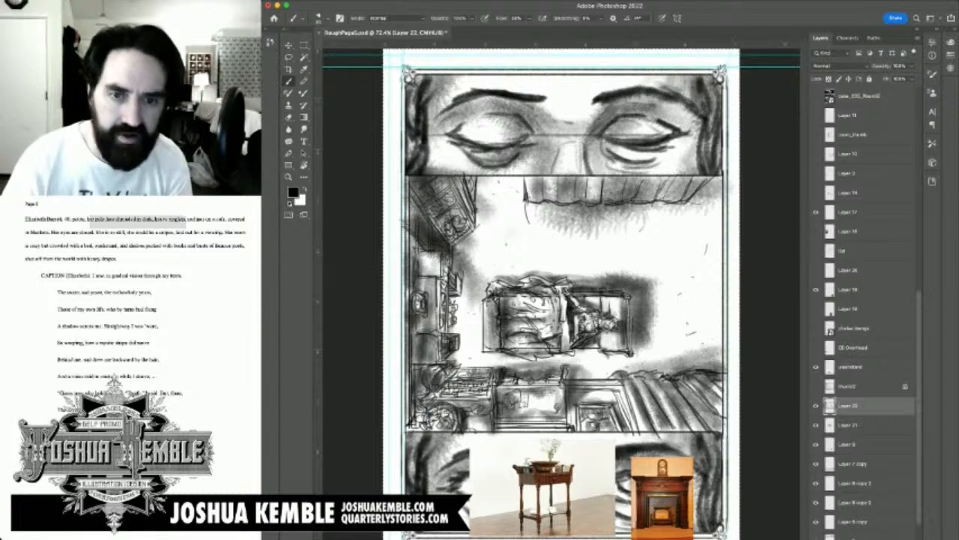
{"action": "key", "text": "alt+shift+super+n"}
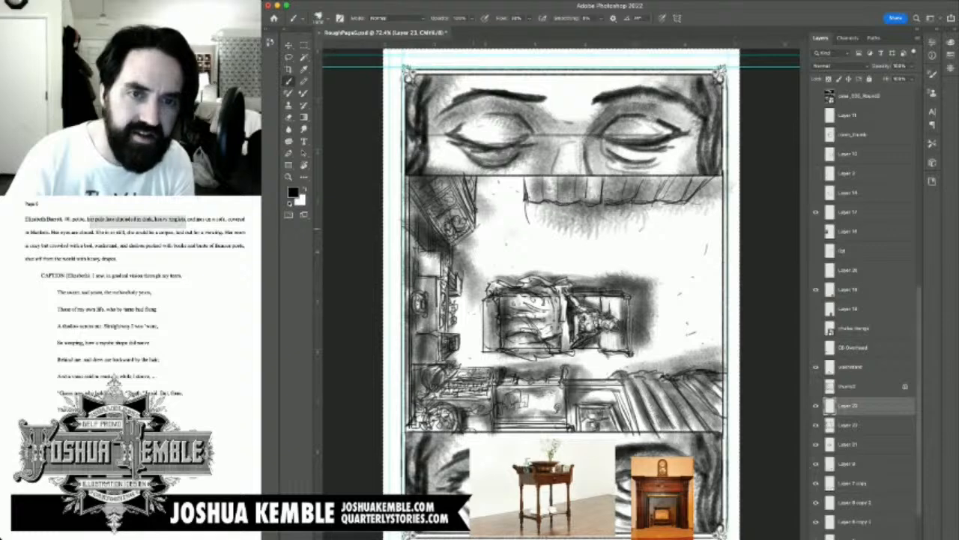
Step: Brush broad grey tone over the floor, drapes and furniture around the sofa on the new layer, undoing the last stroke
{"action": "mouse_move", "coordinate": [517, 218]}
{"action": "left_mouse_down"}
{"action": "mouse_move", "coordinate": [491, 202]}
{"action": "mouse_move", "coordinate": [496, 191]}
{"action": "mouse_move", "coordinate": [588, 219]}
{"action": "mouse_move", "coordinate": [473, 262]}
{"action": "mouse_move", "coordinate": [613, 232]}
{"action": "mouse_move", "coordinate": [708, 251]}
{"action": "mouse_move", "coordinate": [678, 352]}
{"action": "mouse_move", "coordinate": [663, 367]}
{"action": "mouse_move", "coordinate": [712, 299]}
{"action": "mouse_move", "coordinate": [694, 217]}
{"action": "mouse_move", "coordinate": [660, 213]}
{"action": "left_mouse_up"}
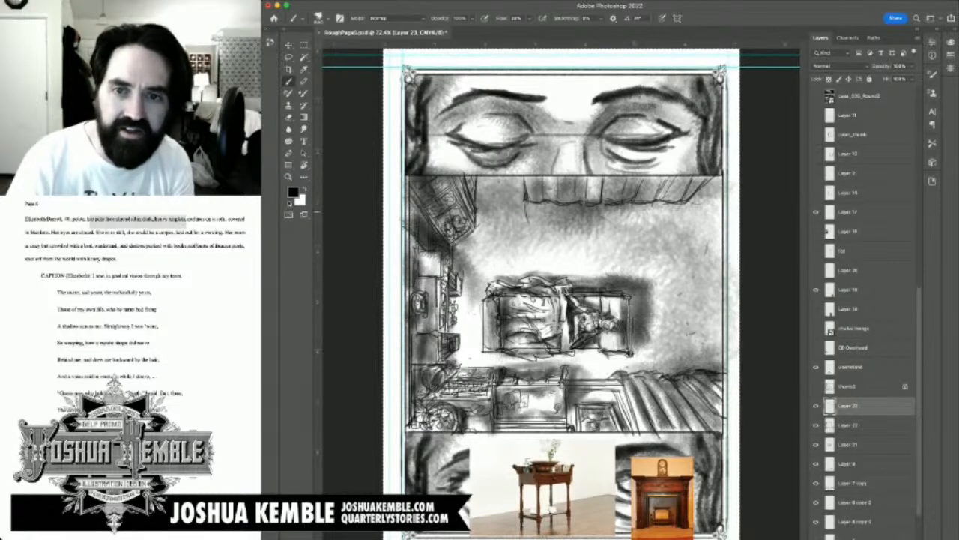
{"action": "left_click_drag", "start_coordinate": [543, 202], "coordinate": [671, 202]}
{"action": "mouse_move", "coordinate": [614, 215]}
{"action": "left_mouse_down"}
{"action": "mouse_move", "coordinate": [708, 212]}
{"action": "mouse_move", "coordinate": [646, 212]}
{"action": "mouse_move", "coordinate": [698, 204]}
{"action": "mouse_move", "coordinate": [706, 193]}
{"action": "mouse_move", "coordinate": [720, 210]}
{"action": "mouse_move", "coordinate": [725, 252]}
{"action": "mouse_move", "coordinate": [710, 225]}
{"action": "mouse_move", "coordinate": [721, 266]}
{"action": "mouse_move", "coordinate": [708, 361]}
{"action": "mouse_move", "coordinate": [688, 354]}
{"action": "mouse_move", "coordinate": [698, 258]}
{"action": "mouse_move", "coordinate": [679, 225]}
{"action": "mouse_move", "coordinate": [694, 198]}
{"action": "mouse_move", "coordinate": [690, 366]}
{"action": "mouse_move", "coordinate": [608, 372]}
{"action": "mouse_move", "coordinate": [621, 363]}
{"action": "mouse_move", "coordinate": [601, 361]}
{"action": "mouse_move", "coordinate": [605, 369]}
{"action": "mouse_move", "coordinate": [666, 343]}
{"action": "mouse_move", "coordinate": [674, 349]}
{"action": "mouse_move", "coordinate": [678, 262]}
{"action": "mouse_move", "coordinate": [622, 232]}
{"action": "mouse_move", "coordinate": [584, 240]}
{"action": "mouse_move", "coordinate": [547, 217]}
{"action": "left_mouse_up"}
{"action": "mouse_move", "coordinate": [586, 249]}
{"action": "left_mouse_down"}
{"action": "mouse_move", "coordinate": [502, 221]}
{"action": "mouse_move", "coordinate": [507, 192]}
{"action": "mouse_move", "coordinate": [483, 191]}
{"action": "mouse_move", "coordinate": [716, 185]}
{"action": "left_mouse_up"}
{"action": "mouse_move", "coordinate": [446, 187]}
{"action": "left_mouse_down"}
{"action": "mouse_move", "coordinate": [429, 234]}
{"action": "mouse_move", "coordinate": [479, 218]}
{"action": "mouse_move", "coordinate": [497, 256]}
{"action": "mouse_move", "coordinate": [584, 251]}
{"action": "mouse_move", "coordinate": [637, 276]}
{"action": "mouse_move", "coordinate": [619, 262]}
{"action": "mouse_move", "coordinate": [659, 389]}
{"action": "mouse_move", "coordinate": [555, 404]}
{"action": "mouse_move", "coordinate": [474, 376]}
{"action": "mouse_move", "coordinate": [421, 390]}
{"action": "mouse_move", "coordinate": [495, 400]}
{"action": "mouse_move", "coordinate": [592, 367]}
{"action": "mouse_move", "coordinate": [629, 307]}
{"action": "left_mouse_up"}
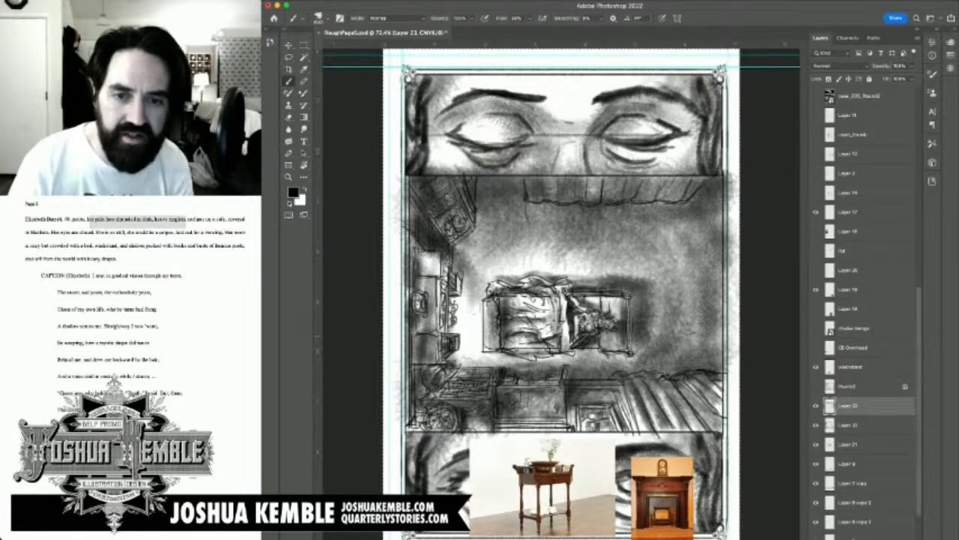
{"action": "key", "text": "super+z"}
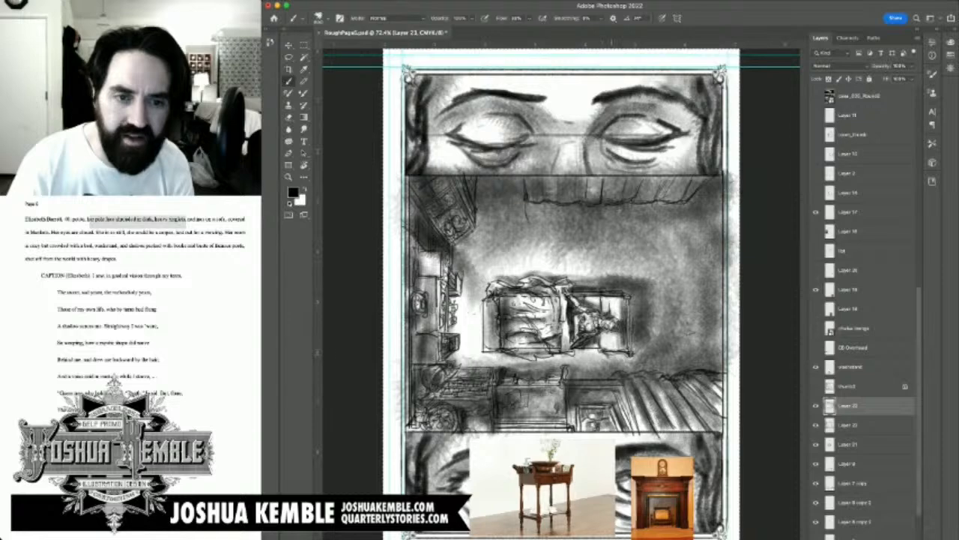
Step: Deepen the tone over the lower furniture and around the sofa, and darken the drapes and the empty side wall
{"action": "mouse_move", "coordinate": [601, 362]}
{"action": "left_mouse_down"}
{"action": "mouse_move", "coordinate": [457, 381]}
{"action": "mouse_move", "coordinate": [416, 405]}
{"action": "mouse_move", "coordinate": [415, 421]}
{"action": "left_mouse_up"}
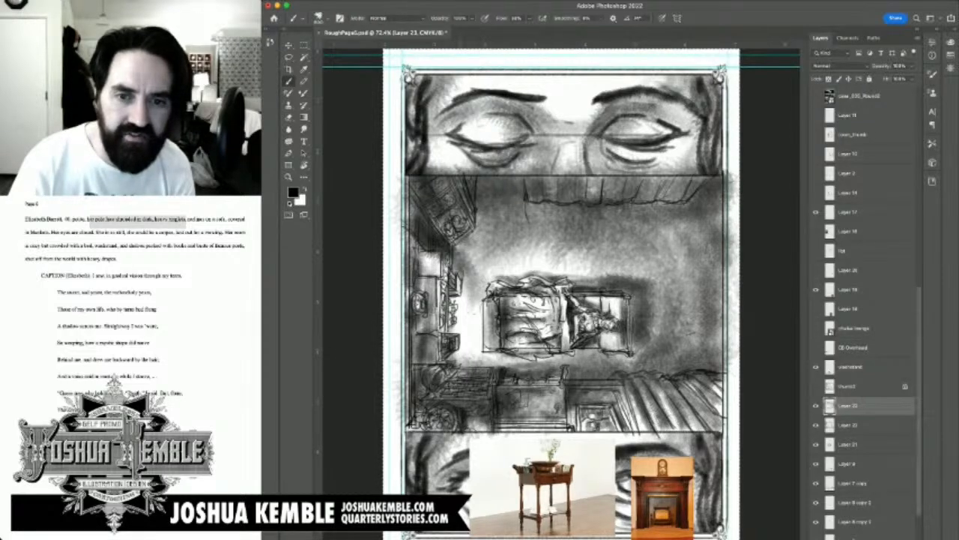
{"action": "left_click_drag", "start_coordinate": [453, 326], "coordinate": [473, 344]}
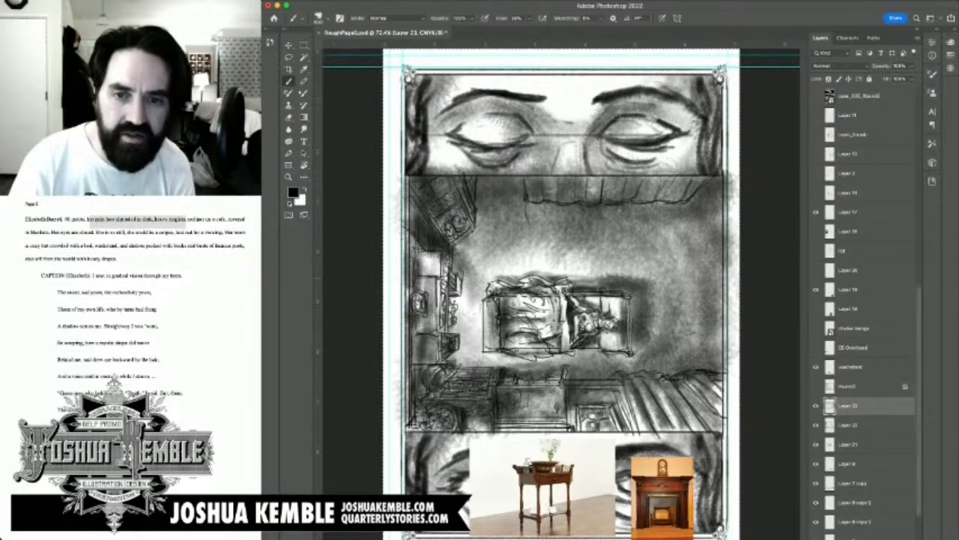
{"action": "mouse_move", "coordinate": [586, 256]}
{"action": "left_mouse_down"}
{"action": "mouse_move", "coordinate": [624, 268]}
{"action": "mouse_move", "coordinate": [625, 300]}
{"action": "left_mouse_up"}
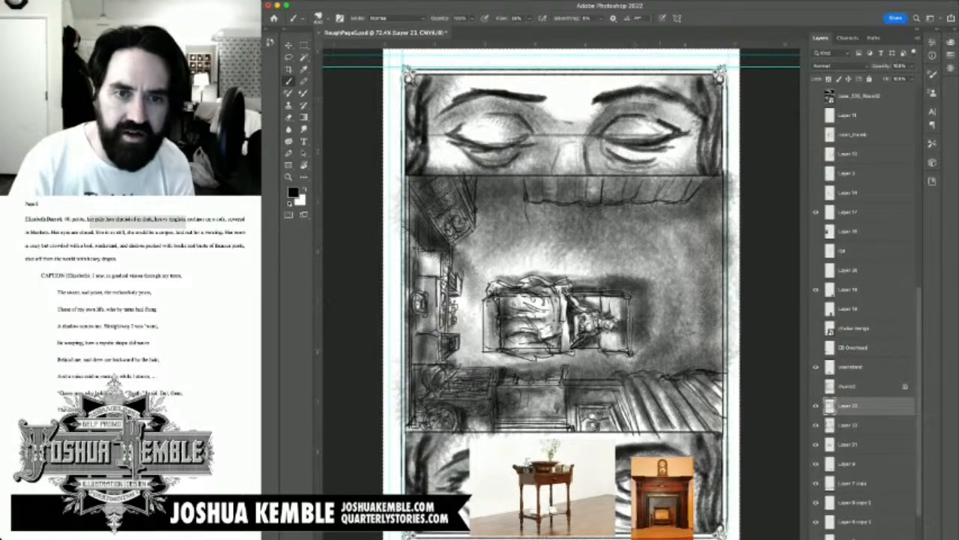
{"action": "mouse_move", "coordinate": [585, 252]}
{"action": "left_mouse_down"}
{"action": "mouse_move", "coordinate": [512, 266]}
{"action": "mouse_move", "coordinate": [494, 210]}
{"action": "mouse_move", "coordinate": [473, 232]}
{"action": "left_mouse_up"}
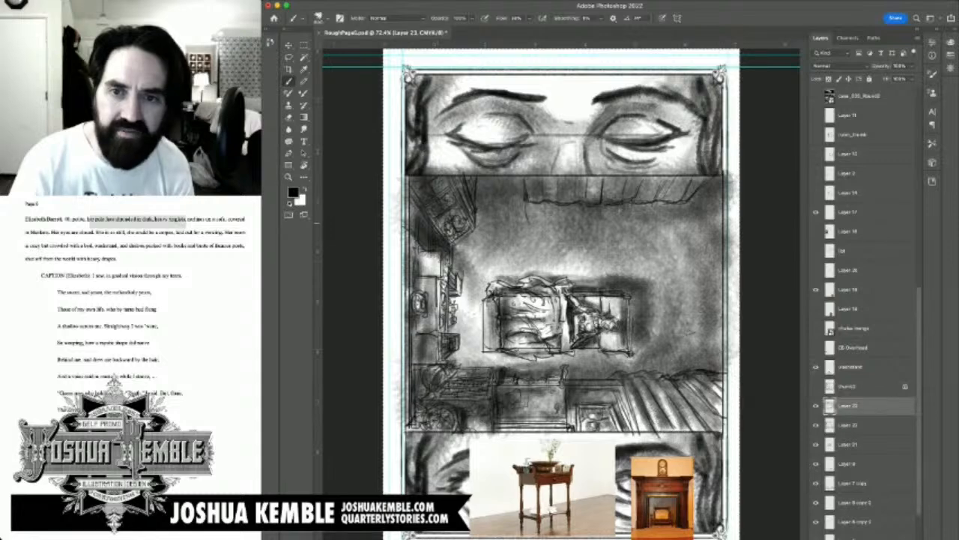
{"action": "left_click_drag", "start_coordinate": [402, 185], "coordinate": [405, 204]}
{"action": "mouse_move", "coordinate": [589, 187]}
{"action": "left_mouse_down"}
{"action": "mouse_move", "coordinate": [705, 197]}
{"action": "mouse_move", "coordinate": [671, 180]}
{"action": "mouse_move", "coordinate": [682, 240]}
{"action": "mouse_move", "coordinate": [723, 251]}
{"action": "mouse_move", "coordinate": [701, 300]}
{"action": "mouse_move", "coordinate": [719, 206]}
{"action": "mouse_move", "coordinate": [716, 389]}
{"action": "left_mouse_up"}
{"action": "mouse_move", "coordinate": [716, 311]}
{"action": "left_mouse_down"}
{"action": "mouse_move", "coordinate": [704, 389]}
{"action": "mouse_move", "coordinate": [715, 445]}
{"action": "mouse_move", "coordinate": [708, 423]}
{"action": "left_mouse_up"}
Step: Select and delete the tone spilling past the overhead panel's top border and both side borders
{"action": "key", "text": "m"}
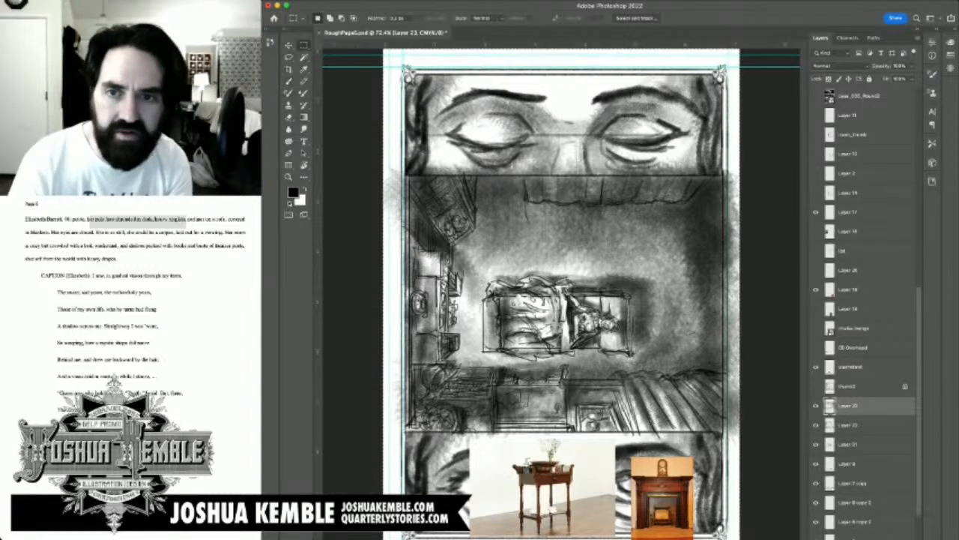
{"action": "mouse_move", "coordinate": [381, 116]}
{"action": "left_mouse_down"}
{"action": "mouse_move", "coordinate": [592, 152]}
{"action": "mouse_move", "coordinate": [743, 164]}
{"action": "mouse_move", "coordinate": [757, 175]}
{"action": "left_mouse_up"}
{"action": "key", "text": "Delete"}
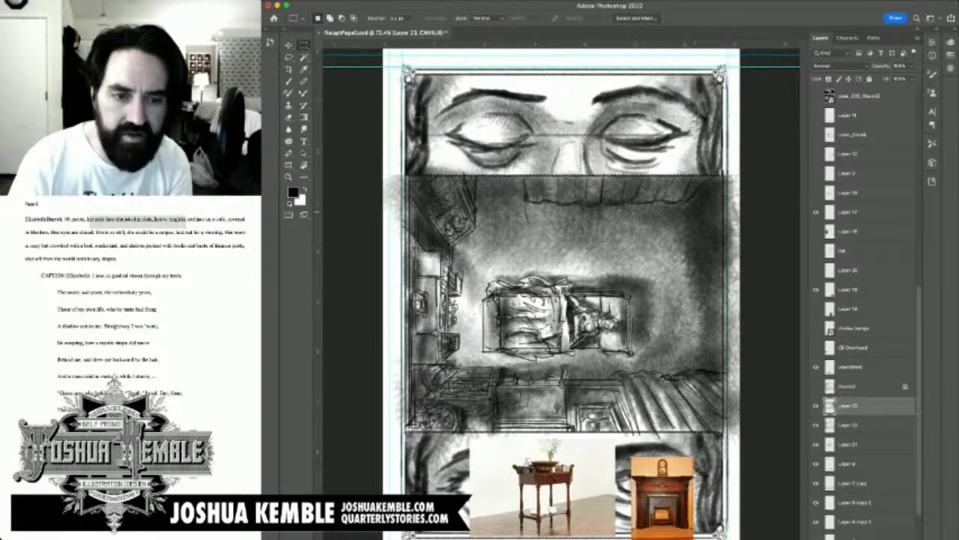
{"action": "left_click_drag", "start_coordinate": [406, 168], "coordinate": [379, 480]}
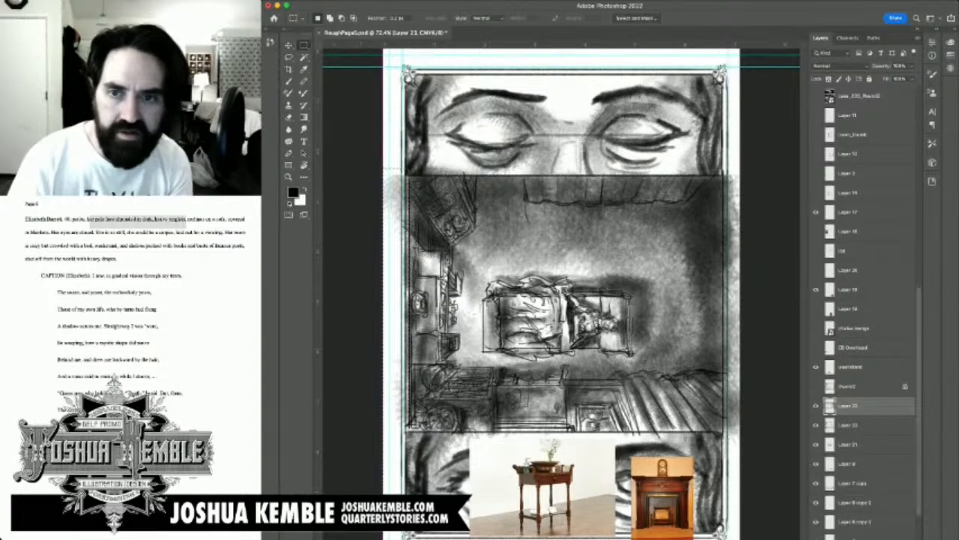
{"action": "key", "text": "Delete"}
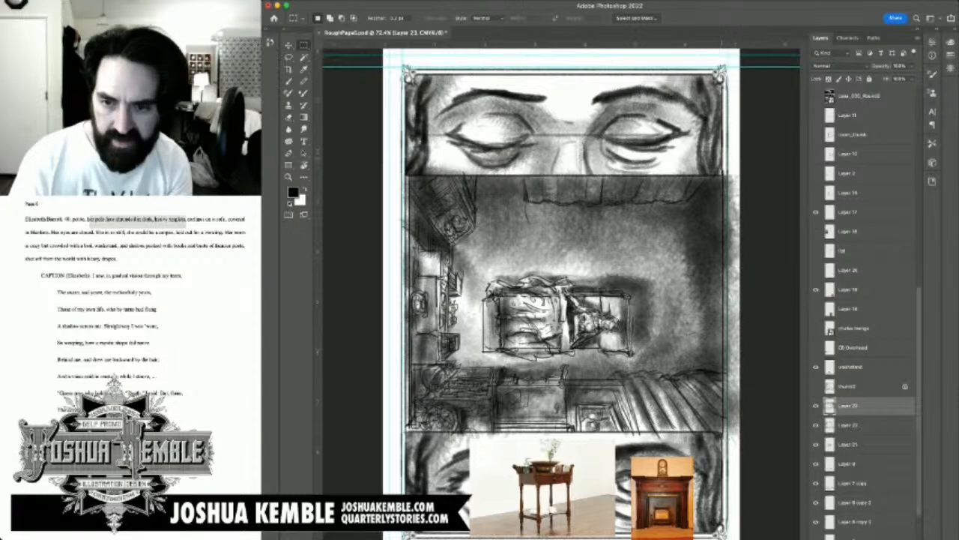
{"action": "left_click_drag", "start_coordinate": [724, 159], "coordinate": [740, 494]}
{"action": "key", "text": "Delete"}
Step: Compare the page with and without the Layer 22 drawing and the Layer 23 tone, and select both layers together
{"action": "left_click", "coordinate": [850, 425]}
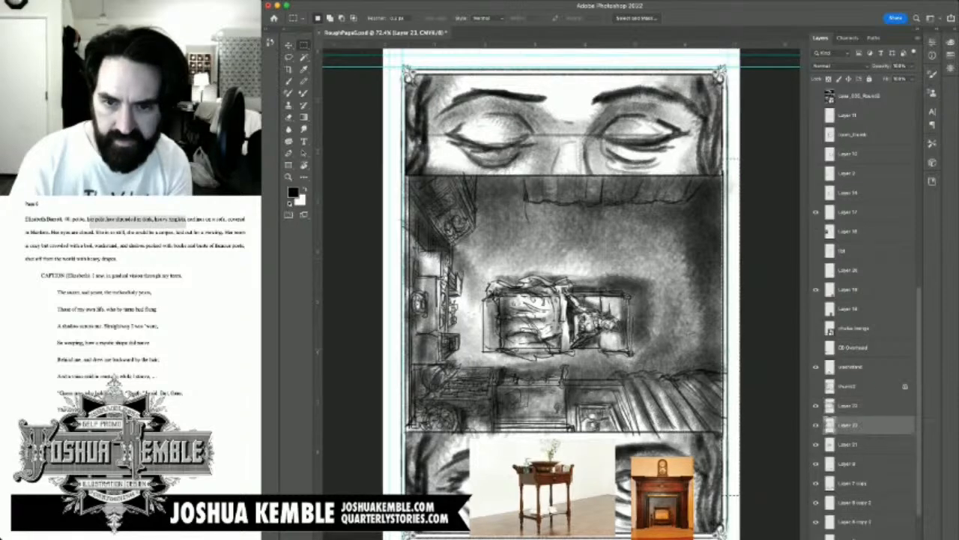
{"action": "left_click", "coordinate": [816, 425]}
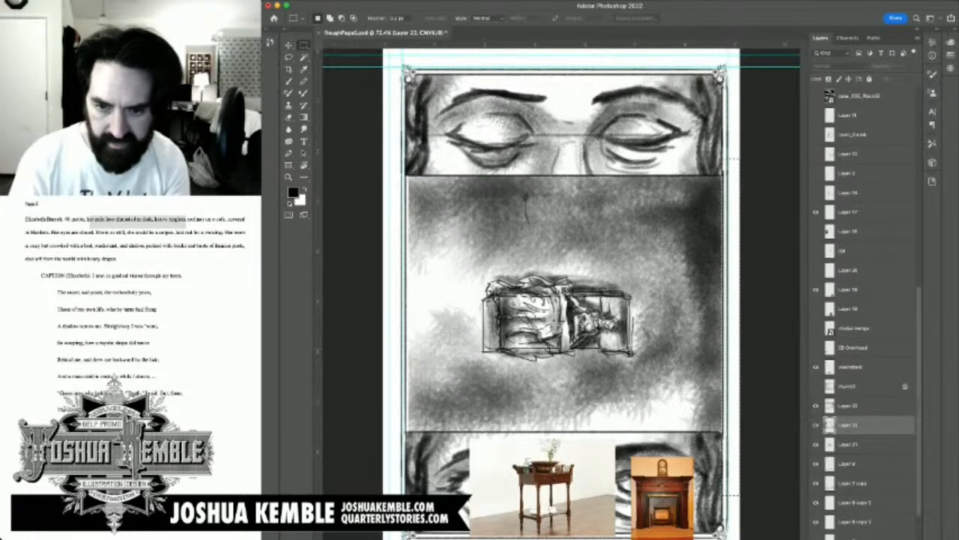
{"action": "left_click", "coordinate": [816, 425]}
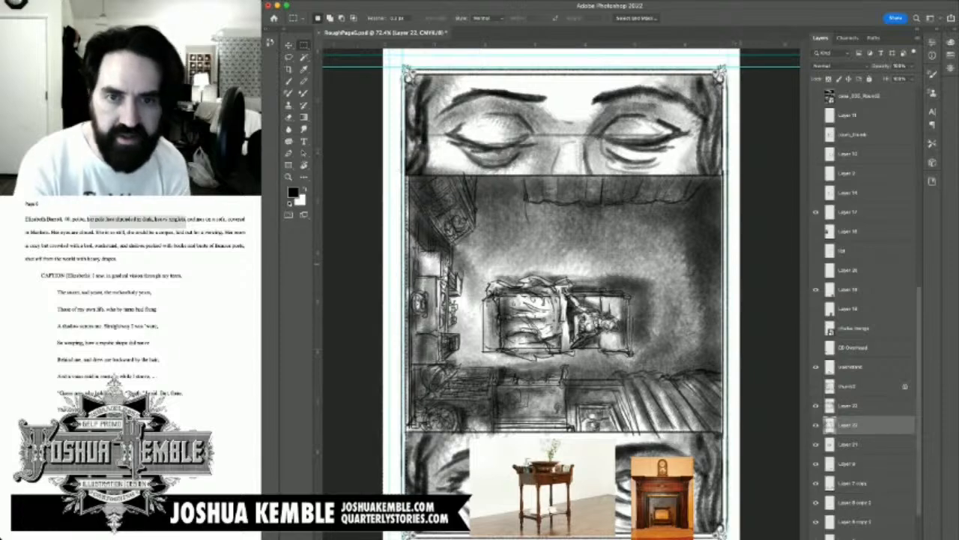
{"action": "key", "text": "ctrl+minus"}
{"action": "key", "text": "ctrl+minus"}
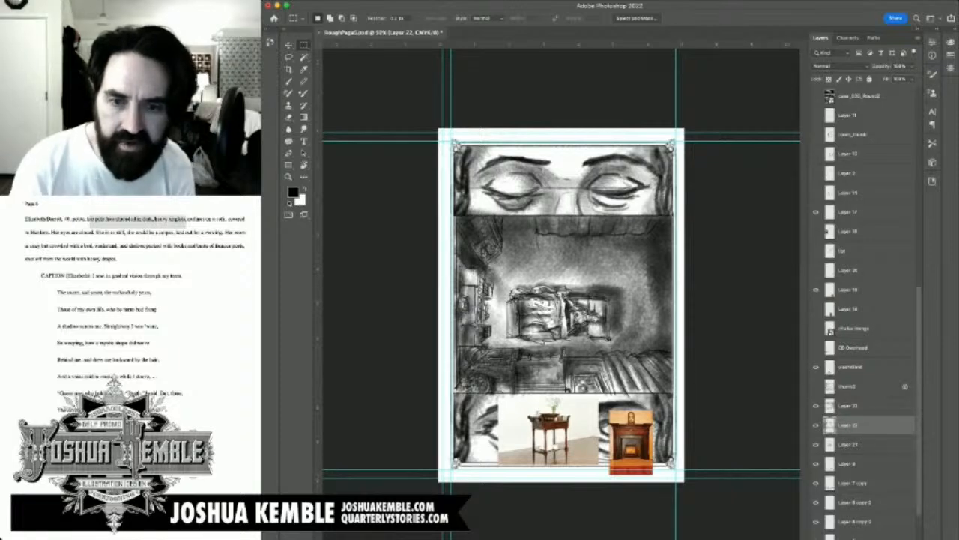
{"action": "left_click", "coordinate": [816, 425]}
{"action": "left_click", "coordinate": [816, 425]}
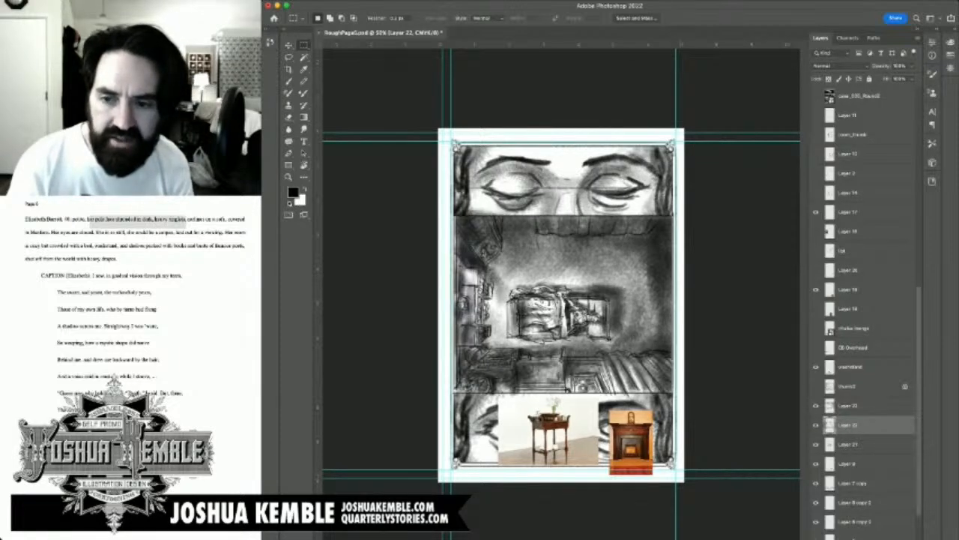
{"action": "left_click", "coordinate": [816, 405]}
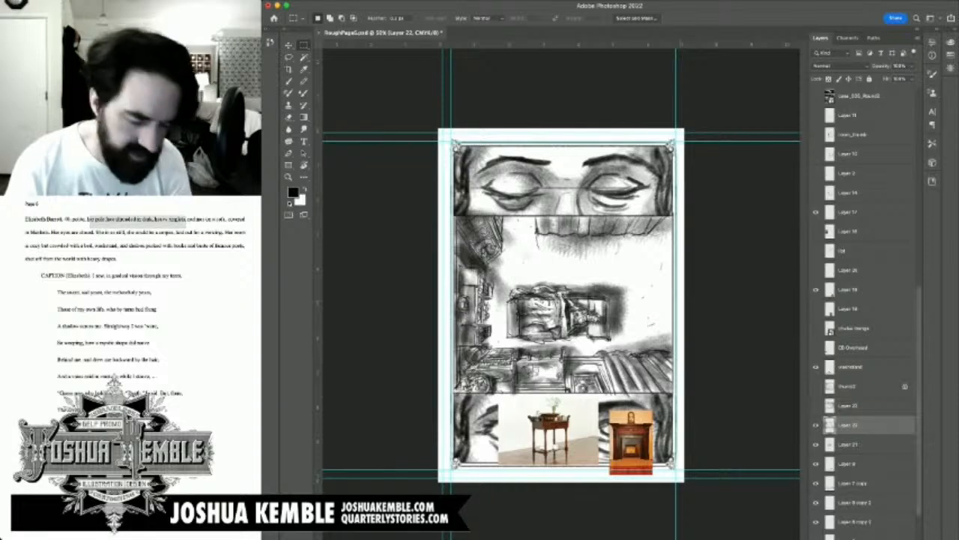
{"action": "left_click", "coordinate": [816, 405]}
{"action": "left_click", "coordinate": [849, 406], "text": "shift"}
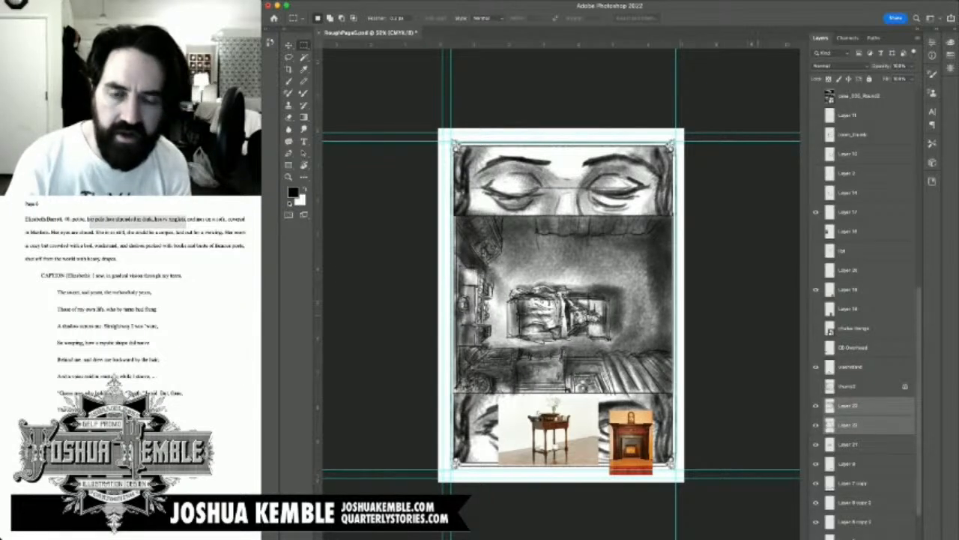
{"action": "key", "text": "super+t"}
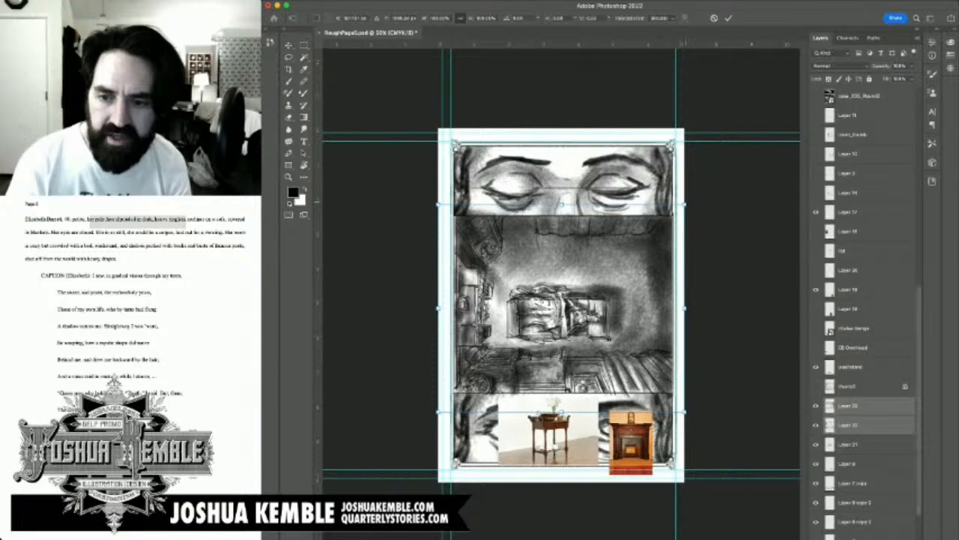
{"action": "left_click_drag", "start_coordinate": [684, 204], "coordinate": [696, 194]}
{"action": "key", "text": "super+z"}
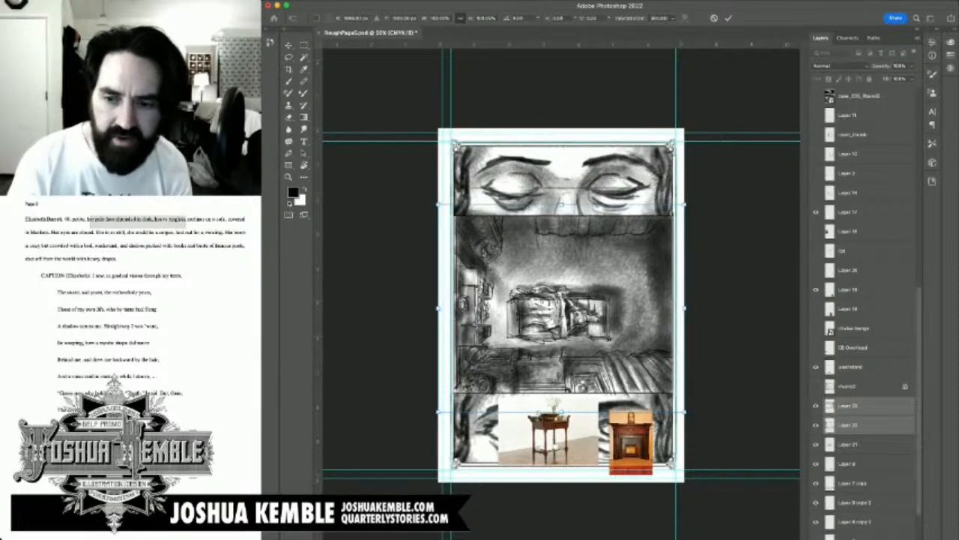
{"action": "key", "text": "Escape"}
Step: Check what Layer 21 contributes to the overhead panel and add it to the selection with Layers 22 and 23
{"action": "left_click", "coordinate": [816, 445]}
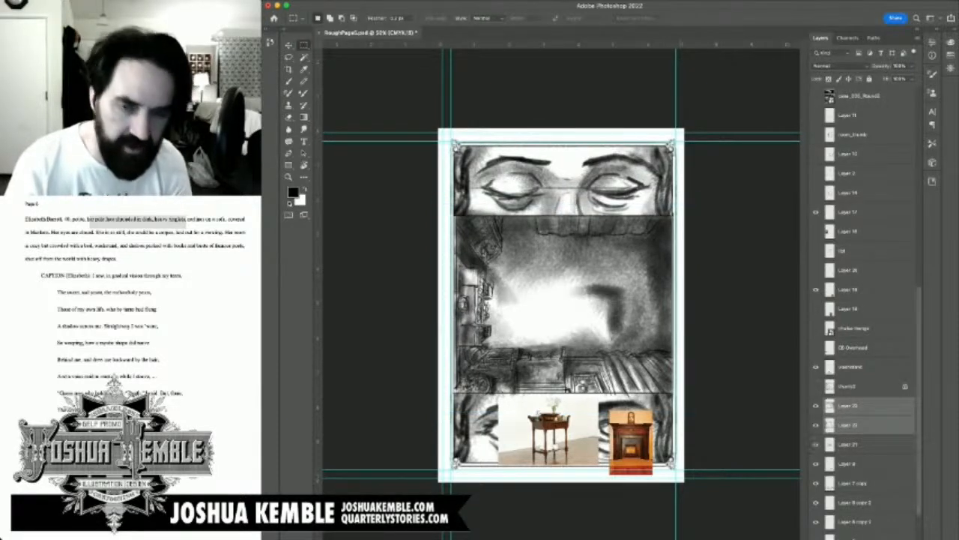
{"action": "left_click", "coordinate": [816, 444]}
{"action": "left_click", "coordinate": [848, 444]}
{"action": "left_click", "coordinate": [848, 405], "text": "shift"}
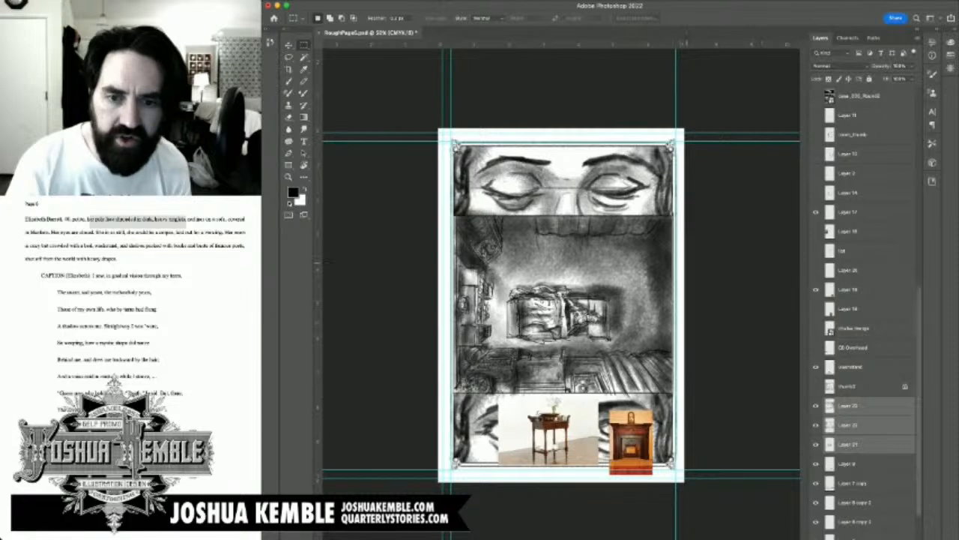
Step: Try enlarging the three selected overhead layers and shifting them sideways, restoring their original size and position
{"action": "key", "text": "super+t"}
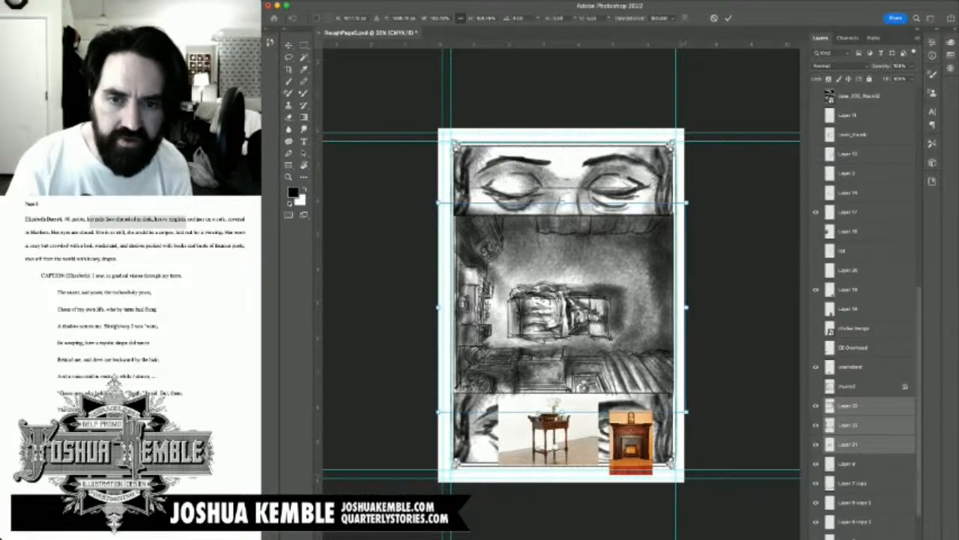
{"action": "left_click_drag", "start_coordinate": [684, 204], "coordinate": [707, 185]}
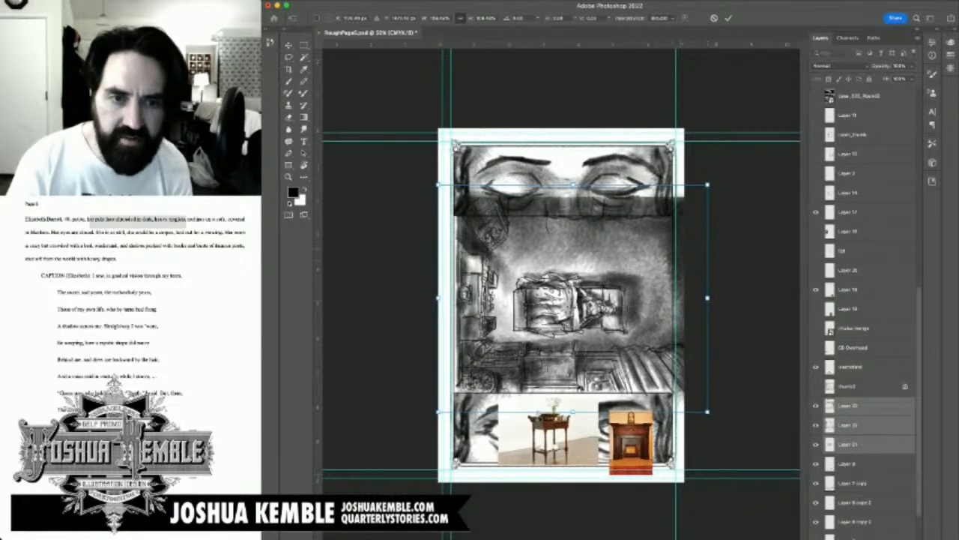
{"action": "left_click_drag", "start_coordinate": [571, 300], "coordinate": [564, 300]}
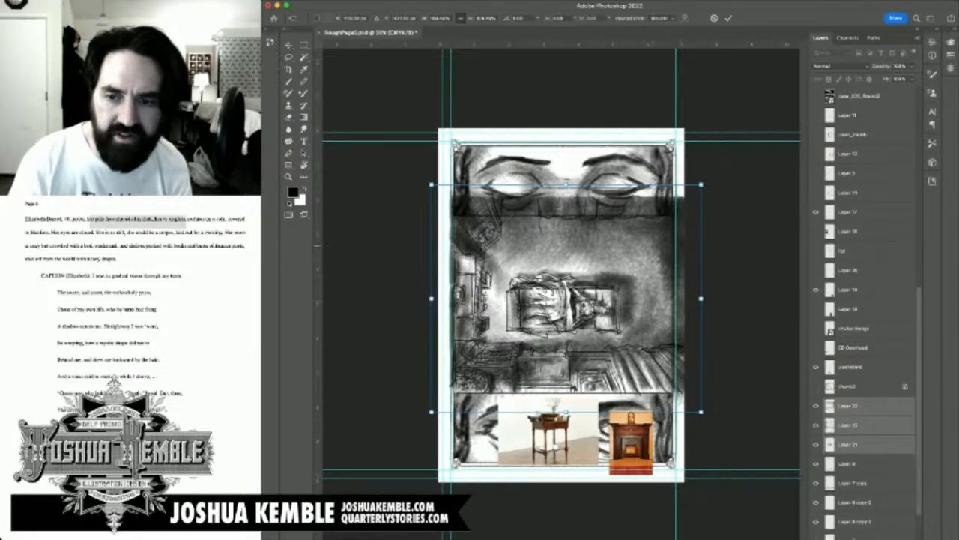
{"action": "left_click_drag", "start_coordinate": [564, 300], "coordinate": [571, 300]}
{"action": "left_click_drag", "start_coordinate": [707, 184], "coordinate": [684, 204]}
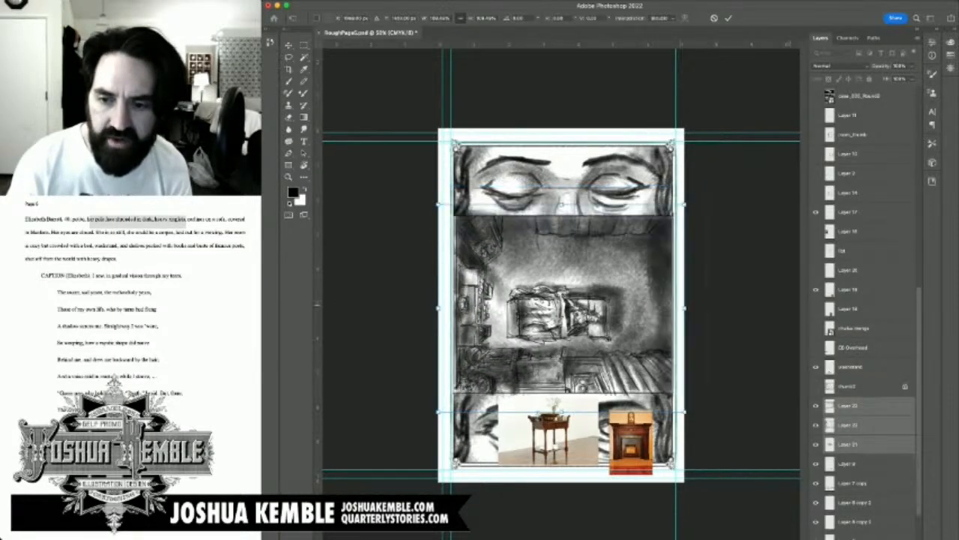
{"action": "key", "text": "Return"}
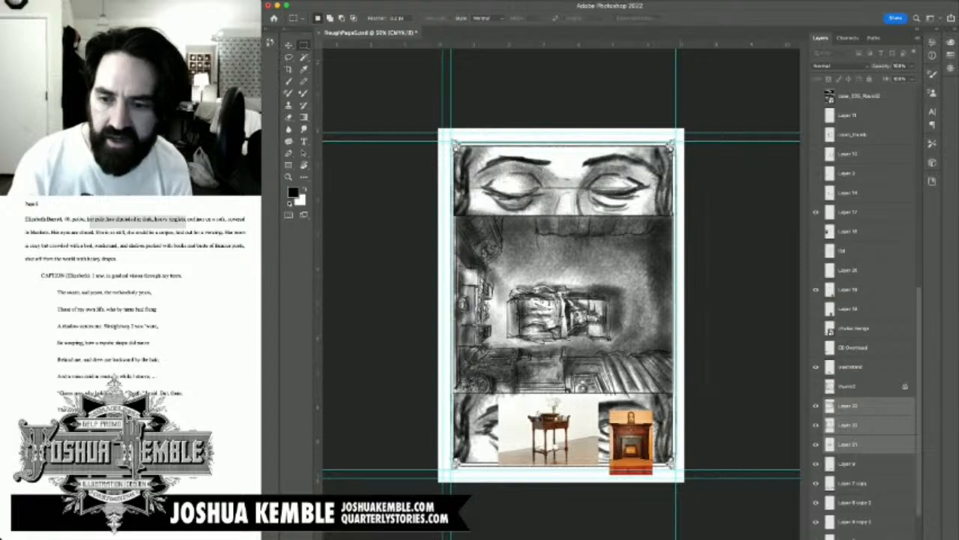
Step: Duplicate Layers 21, 22 and 23 as backups, hide the copies, and make the original Layer 23 active
{"action": "key", "text": "super+j"}
{"action": "left_click_drag", "start_coordinate": [816, 405], "coordinate": [816, 445]}
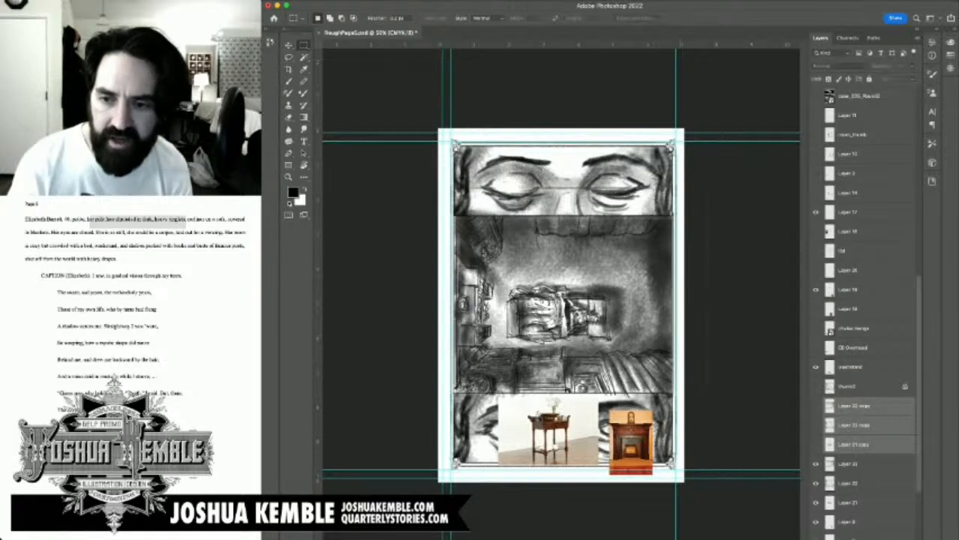
{"action": "left_click", "coordinate": [854, 464]}
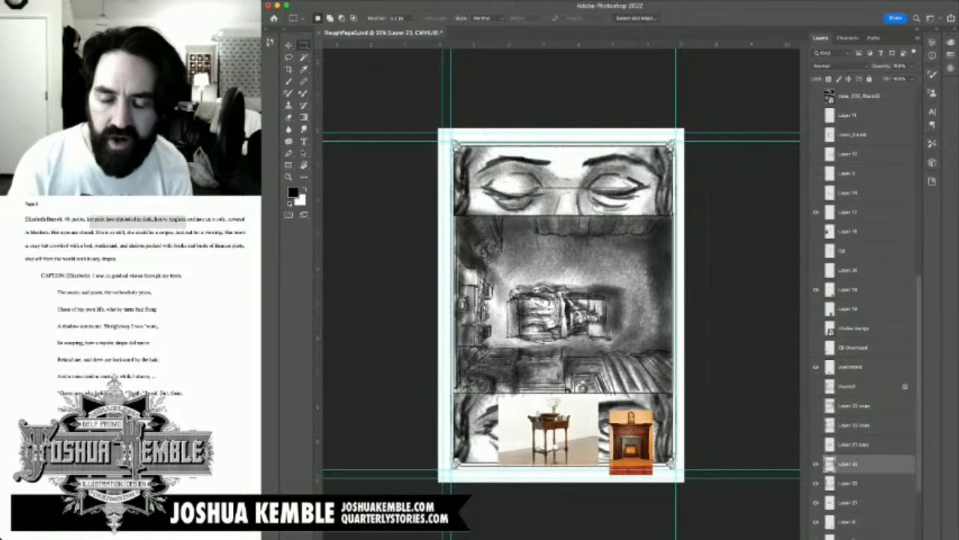
{"action": "left_click", "coordinate": [851, 367]}
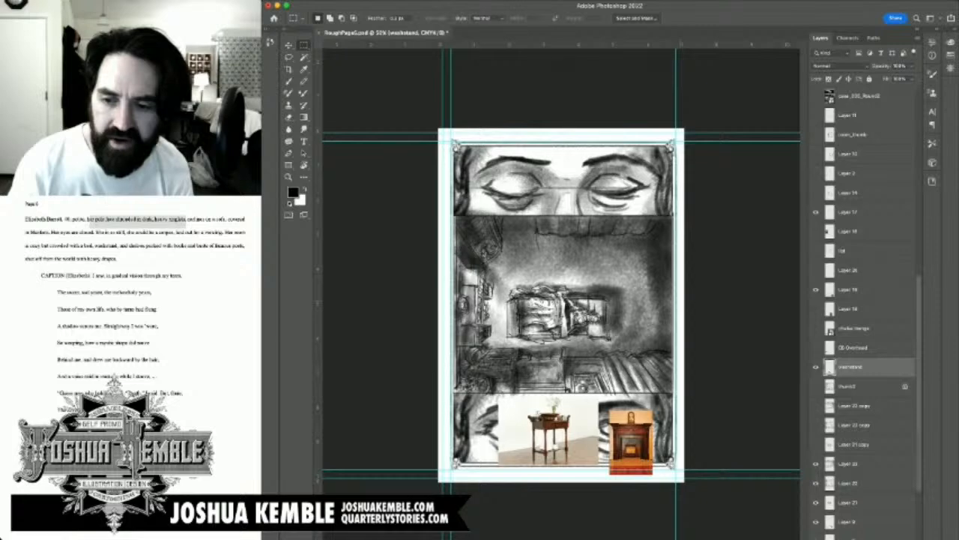
{"action": "left_click", "coordinate": [853, 464]}
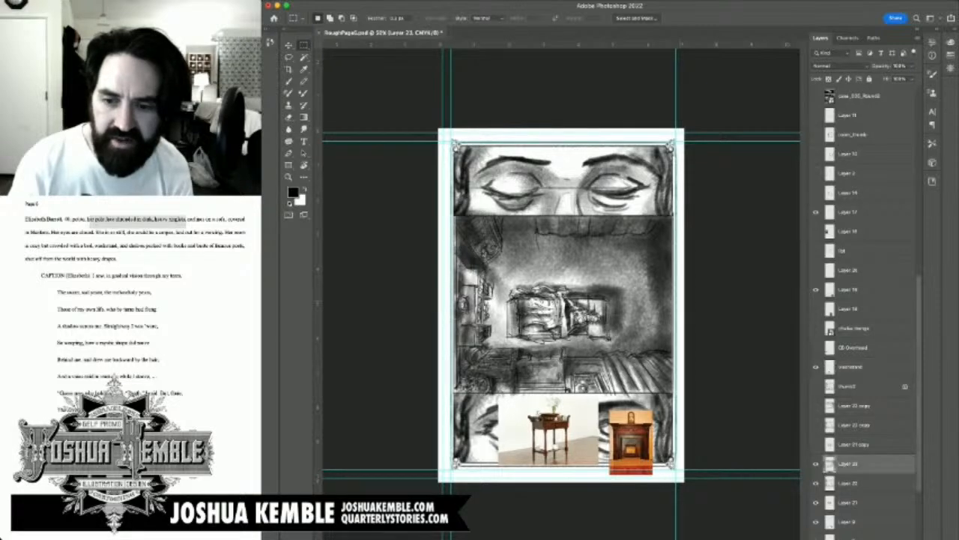
Step: Check the visibility of Layer 21 and the layer beneath it, and select the original Layers 21, 22 and 23 together
{"action": "left_click", "coordinate": [816, 521]}
{"action": "left_click", "coordinate": [816, 522]}
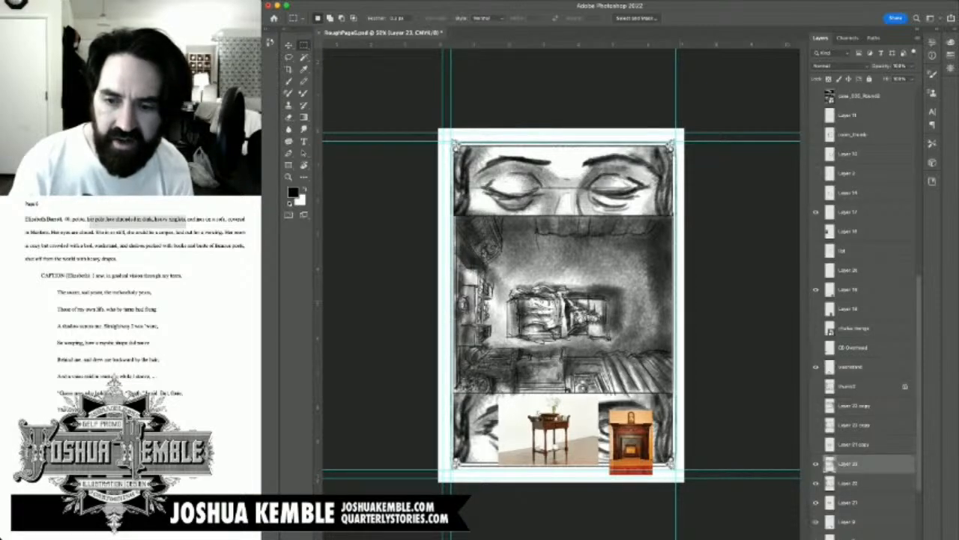
{"action": "left_click", "coordinate": [816, 502]}
{"action": "left_click", "coordinate": [816, 502]}
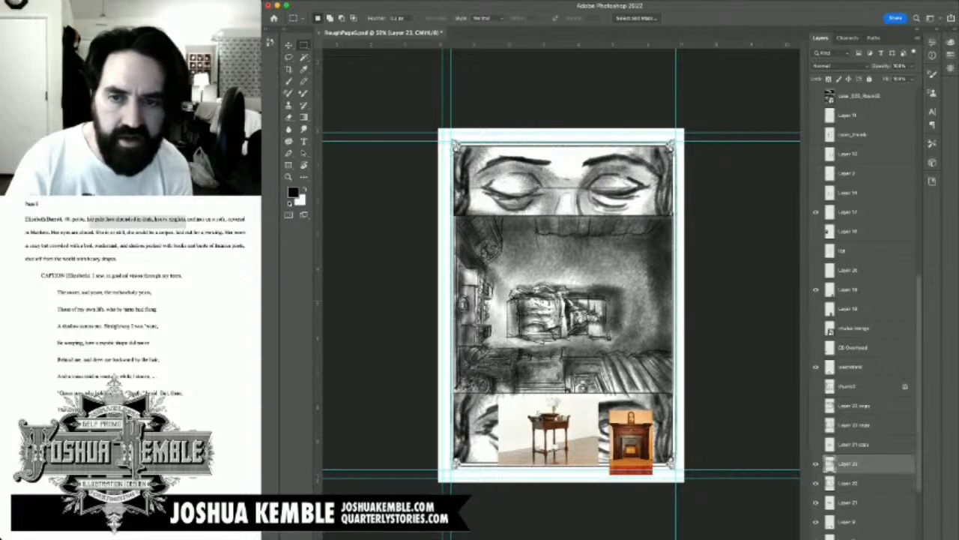
{"action": "left_click", "coordinate": [852, 502], "text": "shift"}
Step: Scale the overhead drawing and its tone up proportionally to about 113%, keeping the sofa near the panel's middle
{"action": "key", "text": "ctrl+t"}
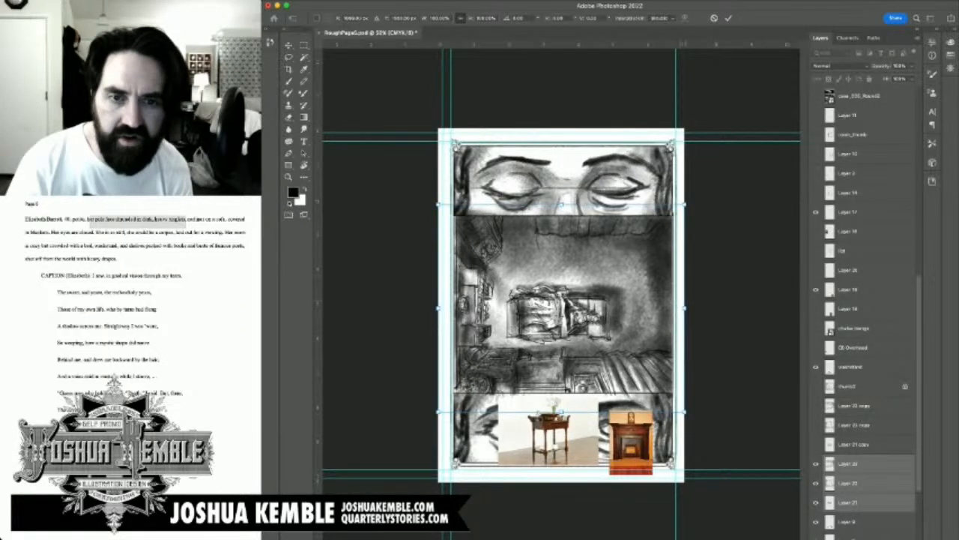
{"action": "left_click_drag", "start_coordinate": [684, 203], "coordinate": [717, 178]}
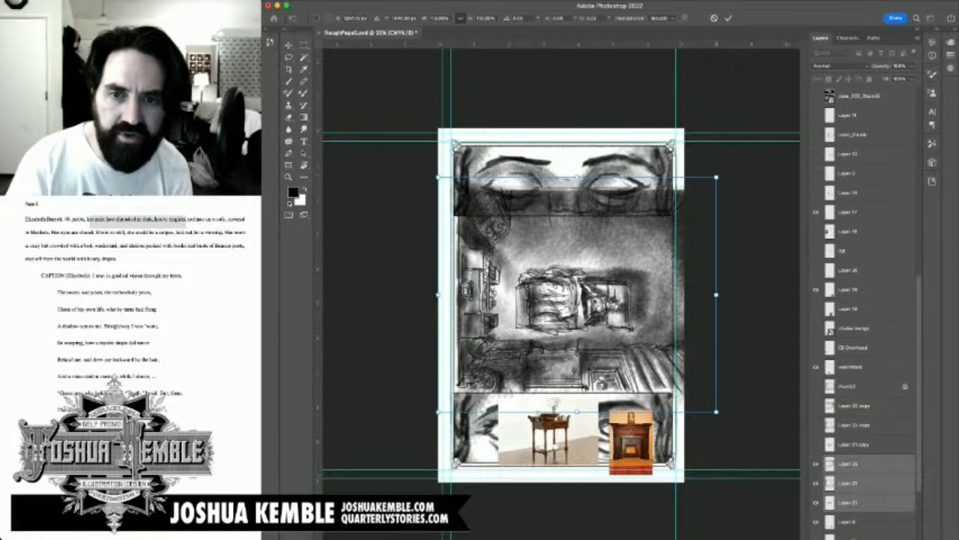
{"action": "left_click_drag", "start_coordinate": [581, 294], "coordinate": [572, 294]}
{"action": "left_click_drag", "start_coordinate": [708, 178], "coordinate": [722, 165]}
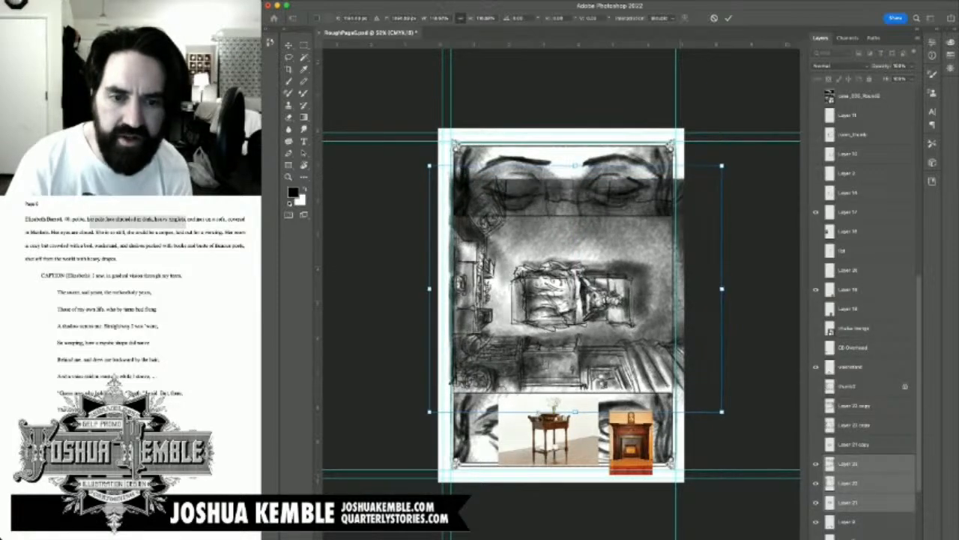
{"action": "mouse_move", "coordinate": [591, 277]}
{"action": "left_mouse_down"}
{"action": "mouse_move", "coordinate": [584, 266]}
{"action": "mouse_move", "coordinate": [581, 280]}
{"action": "mouse_move", "coordinate": [592, 281]}
{"action": "left_mouse_up"}
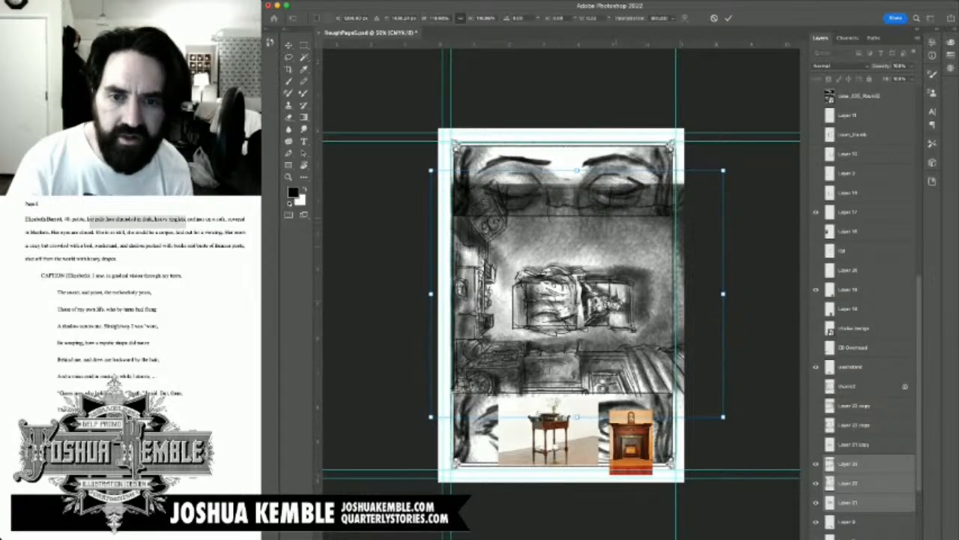
{"action": "left_click_drag", "start_coordinate": [724, 170], "coordinate": [730, 164]}
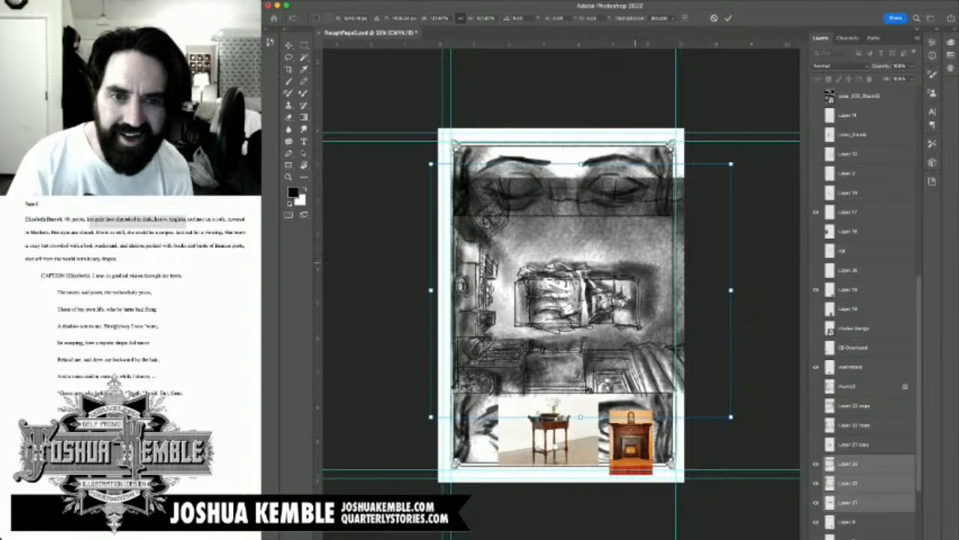
{"action": "left_click_drag", "start_coordinate": [730, 163], "coordinate": [709, 179]}
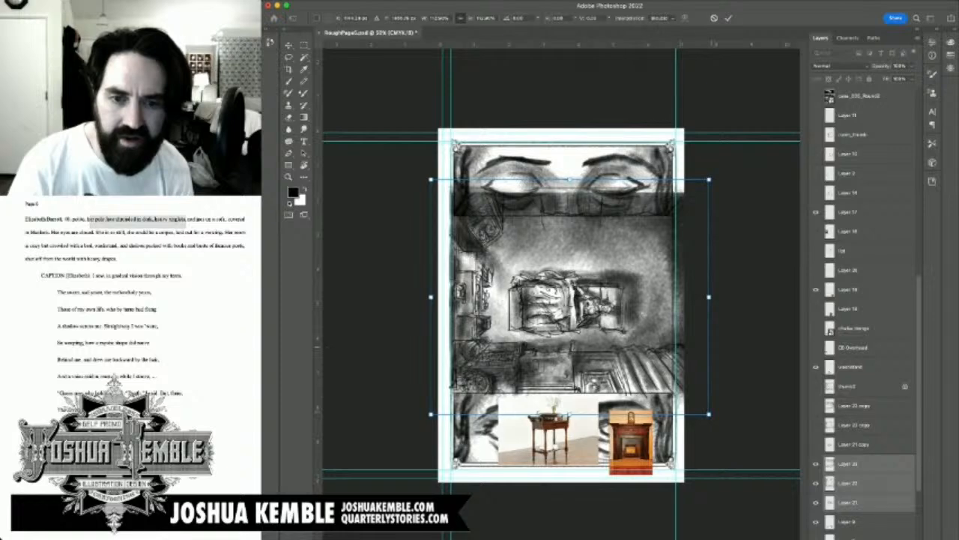
Step: Fine-tune the enlarged drawing's vertical position so the room fits the panel's lower border, and apply the transformation
{"action": "key", "text": "shift+Up"}
{"action": "key", "text": "shift+Up"}
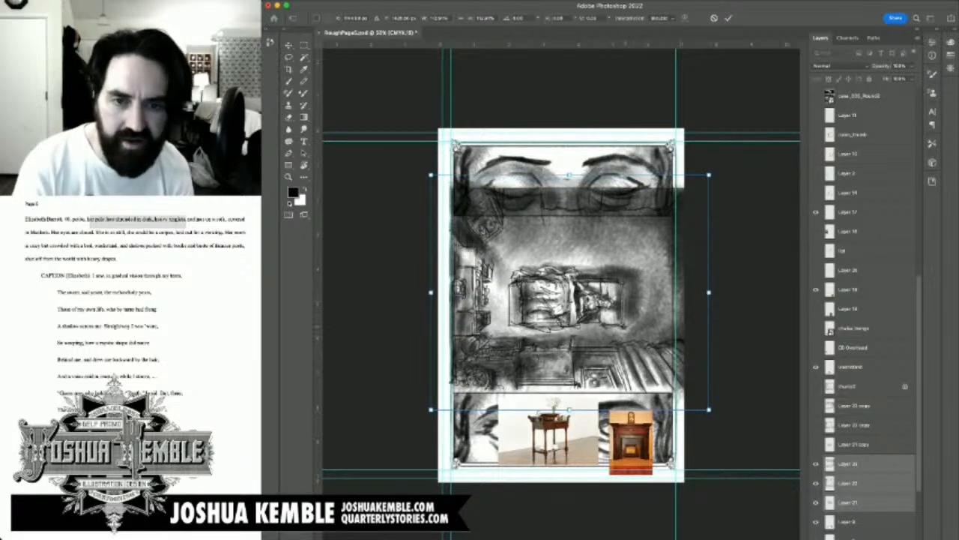
{"action": "left_click_drag", "start_coordinate": [625, 328], "coordinate": [625, 333]}
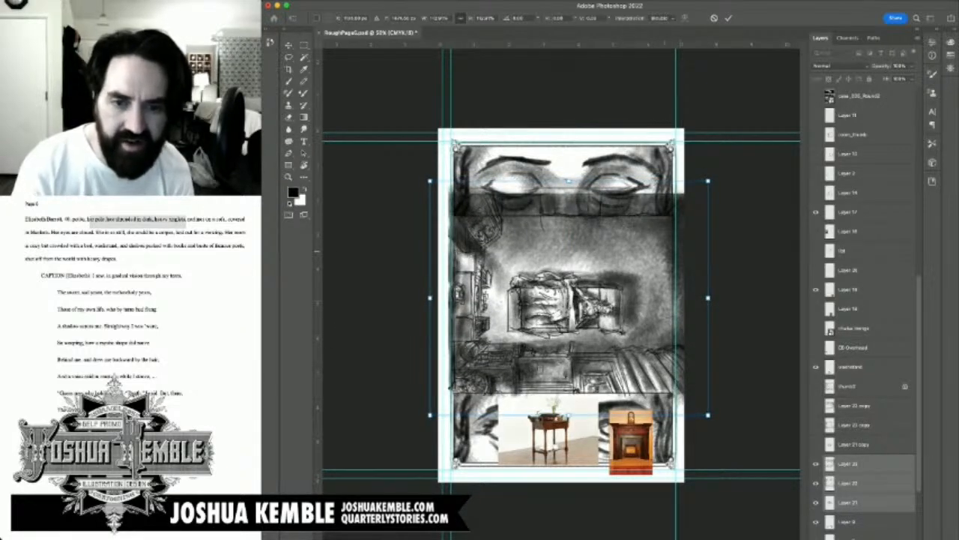
{"action": "key", "text": "shift+Up"}
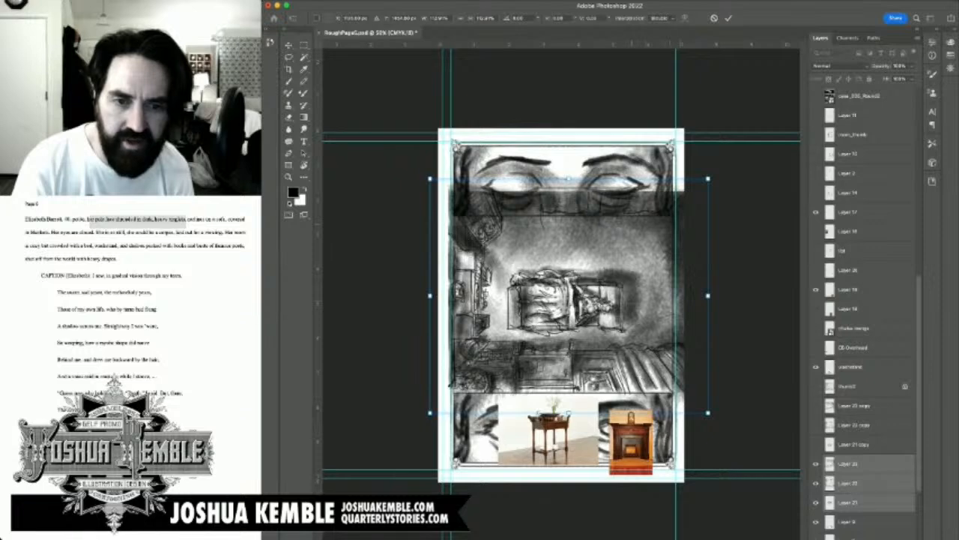
{"action": "key", "text": "shift+Up"}
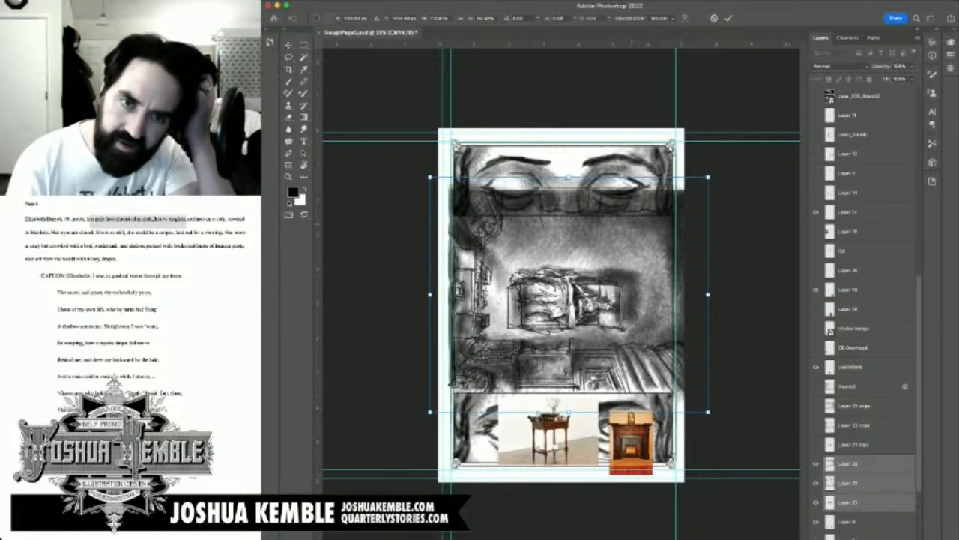
{"action": "key", "text": "shift+Up"}
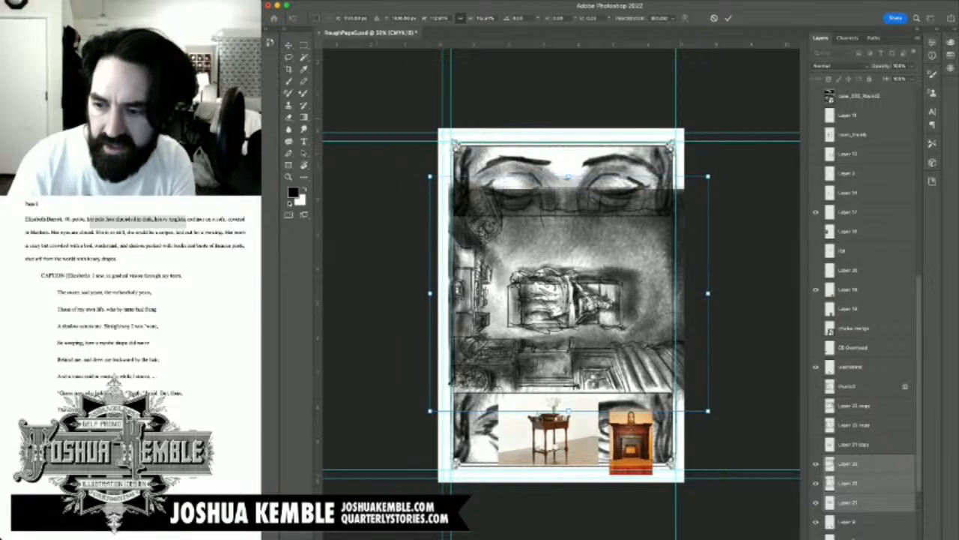
{"action": "key", "text": "Return"}
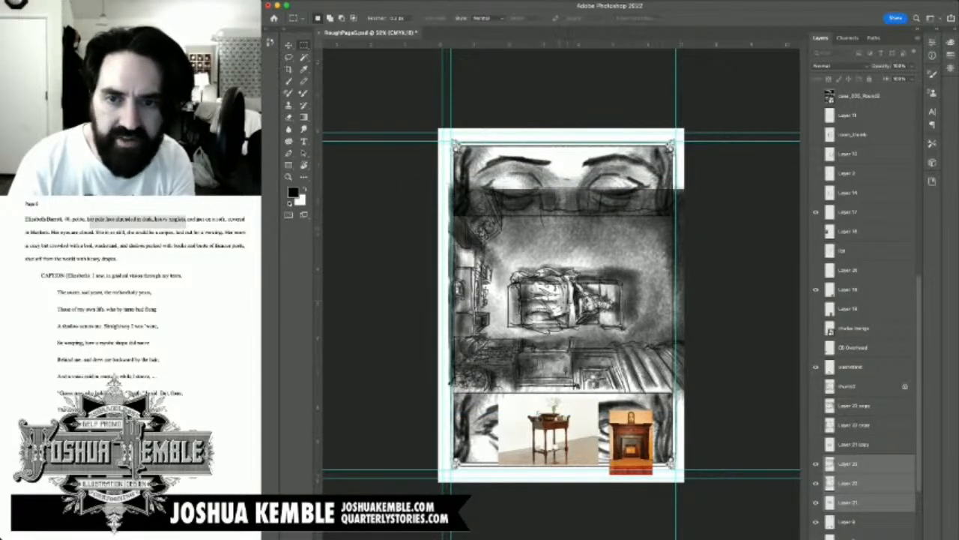
Step: Select the area above the overhead panel's top border and delete the Layer 23 tone covering the woman's eyes
{"action": "left_click_drag", "start_coordinate": [437, 176], "coordinate": [685, 215]}
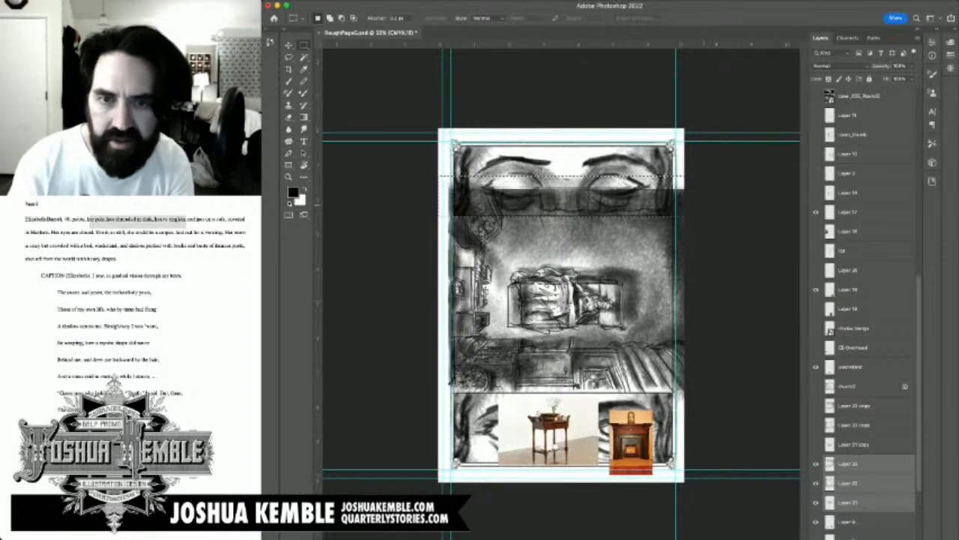
{"action": "left_click", "coordinate": [848, 464]}
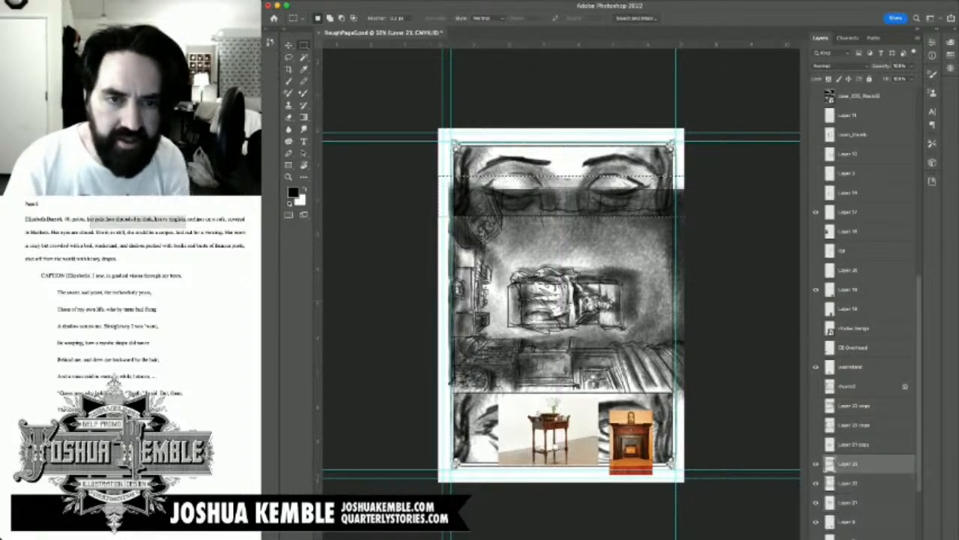
{"action": "key", "text": "Delete"}
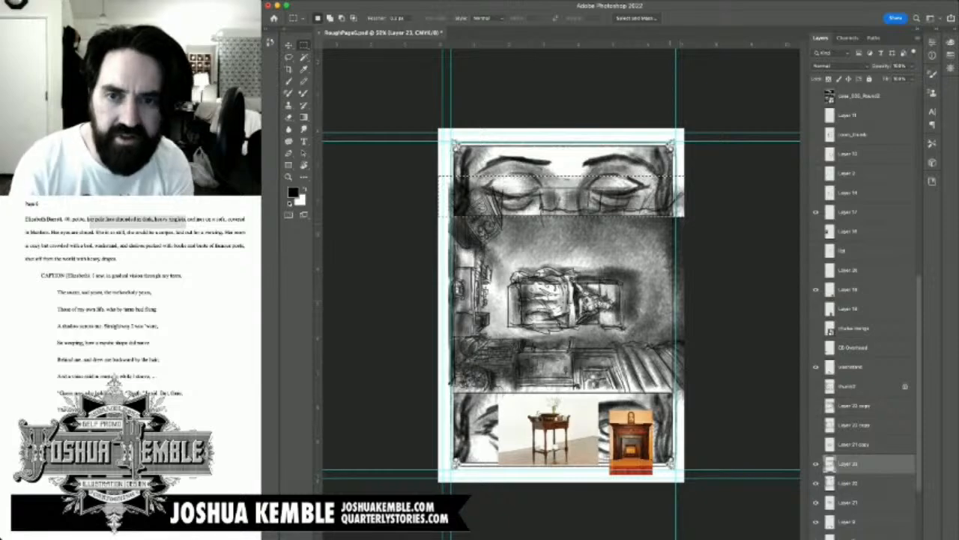
{"action": "key", "text": "super+z"}
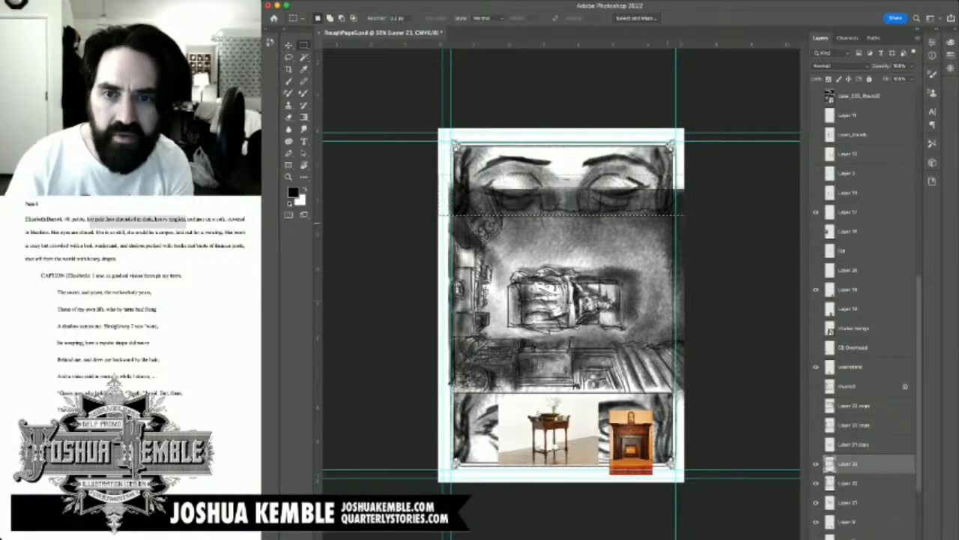
{"action": "key", "text": "Delete"}
{"action": "key", "text": "super+d"}
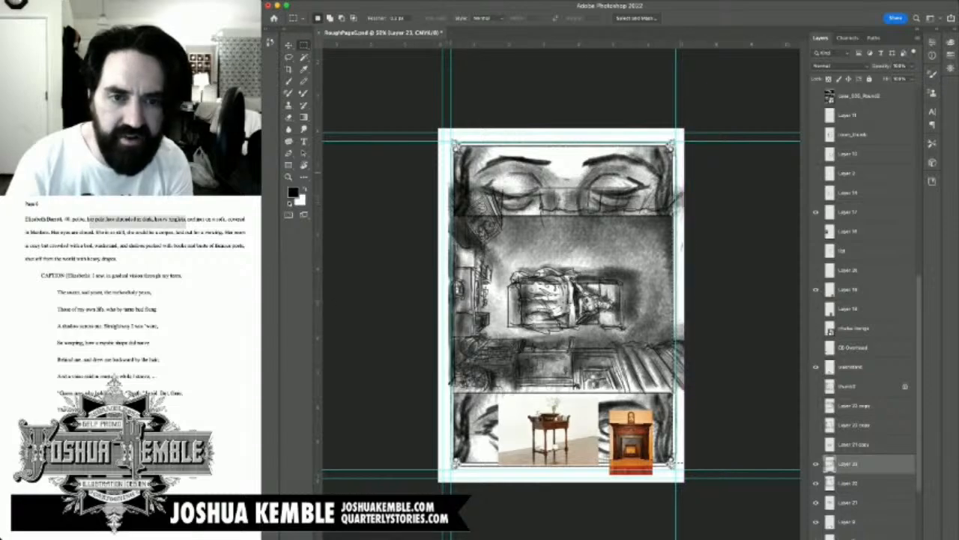
Step: Trim the overhead drawing and tone on Layers 23, 22 and 21 where they overhang the panel's left border
{"action": "left_click_drag", "start_coordinate": [439, 179], "coordinate": [461, 465]}
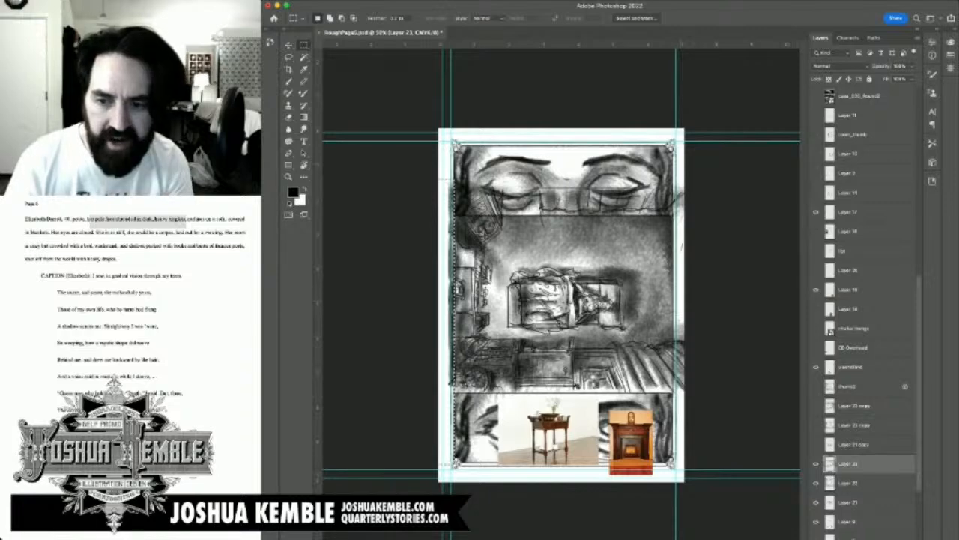
{"action": "left_click", "coordinate": [849, 484]}
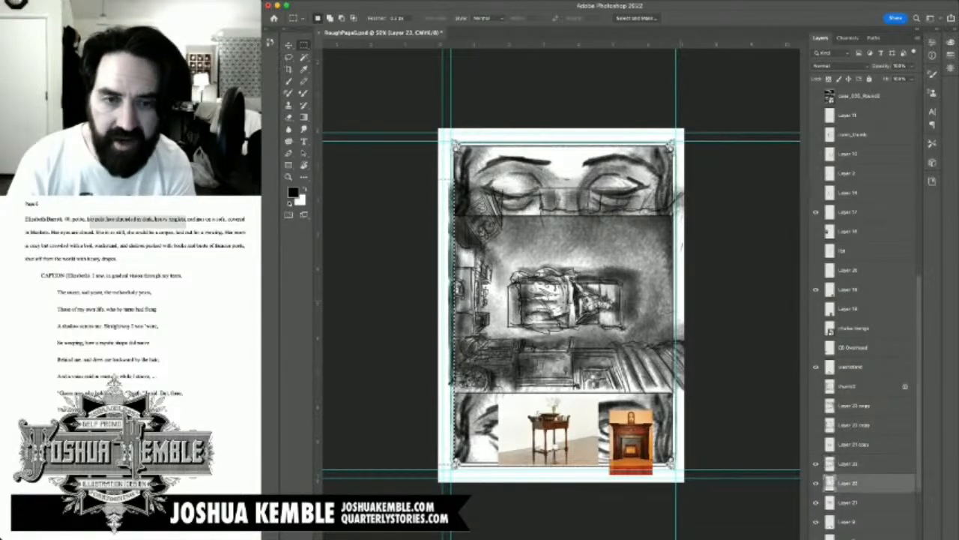
{"action": "left_click", "coordinate": [849, 502]}
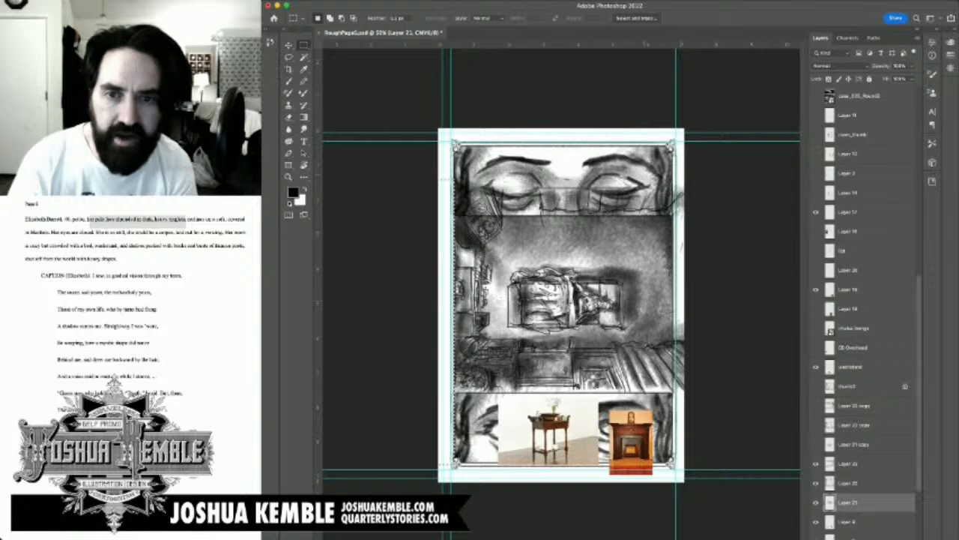
Step: Select the band above the overhead panel's top border and clear the room drawing on Layers 22 and 21 from the woman's eyes
{"action": "left_click_drag", "start_coordinate": [430, 173], "coordinate": [706, 215]}
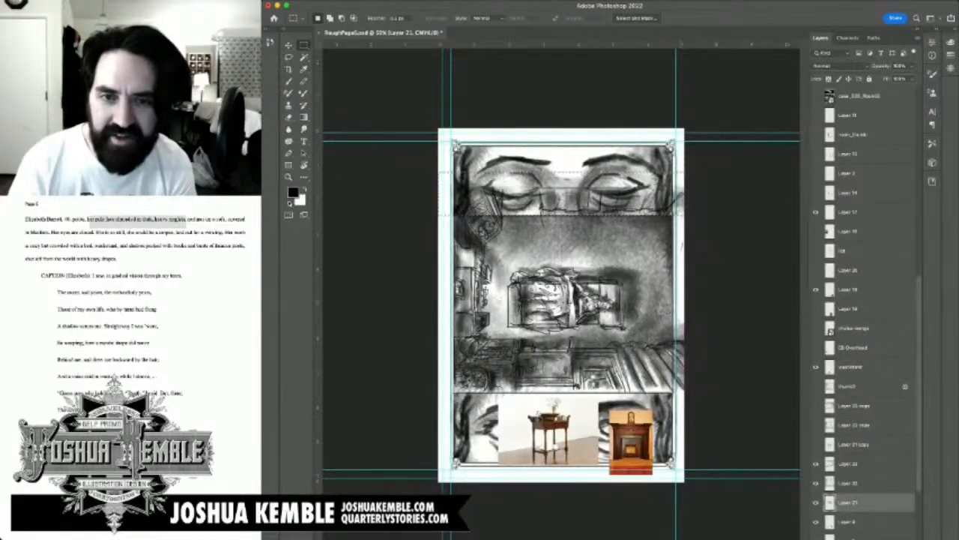
{"action": "left_click", "coordinate": [849, 464]}
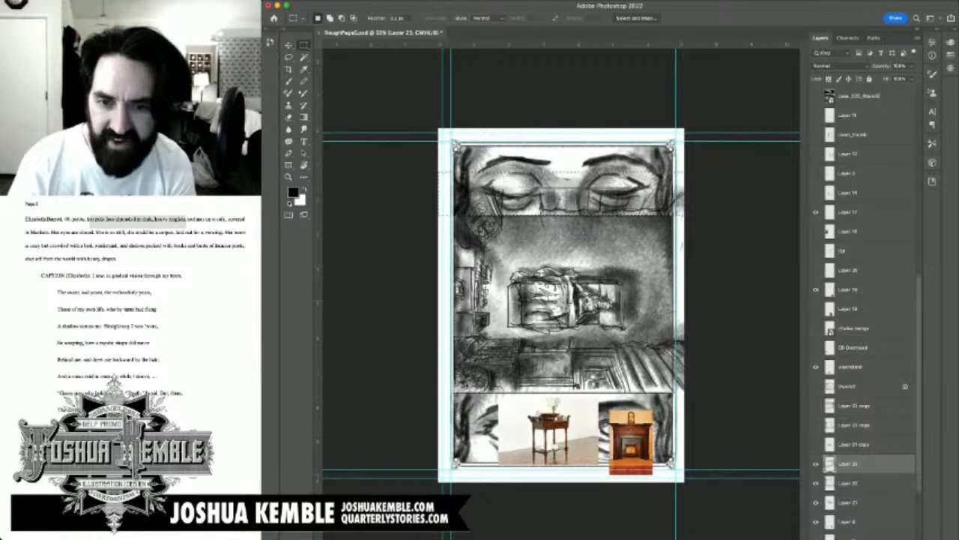
{"action": "left_click", "coordinate": [848, 483]}
{"action": "key", "text": "Delete"}
{"action": "left_click", "coordinate": [849, 503]}
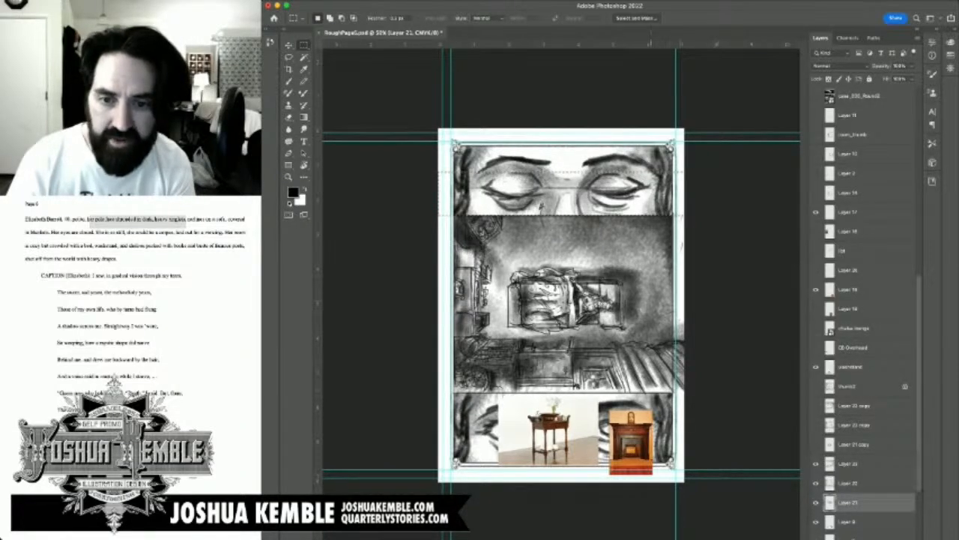
Step: Trim the overhang past the overhead panel's right border on Layers 21, 22 and 23, and reselect Layer 22
{"action": "key", "text": "ctrl+d"}
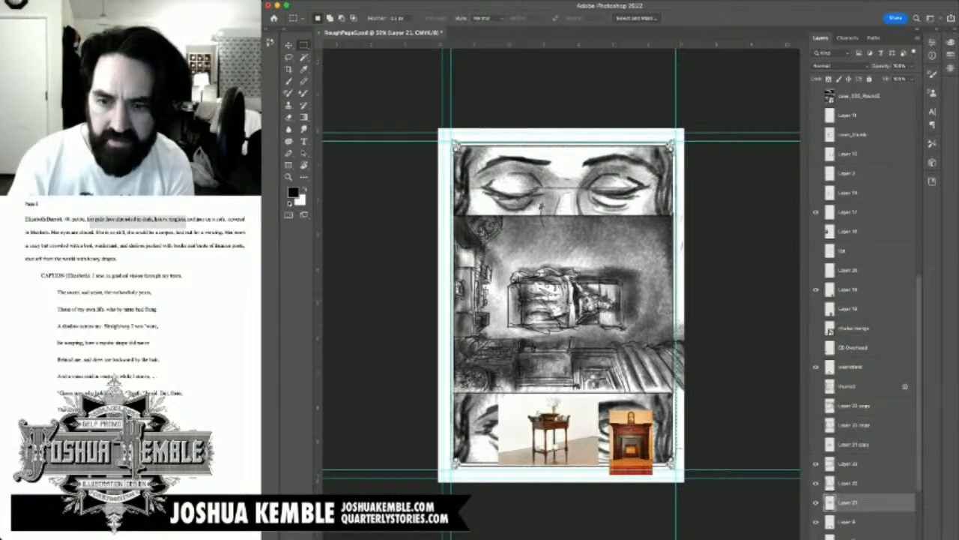
{"action": "key", "text": "alt+bracketright"}
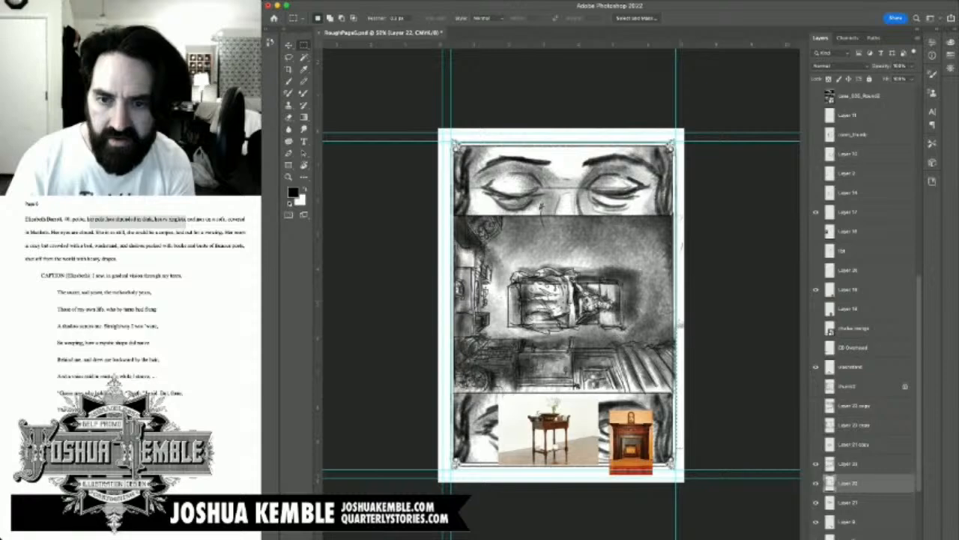
{"action": "key", "text": "alt+bracketright"}
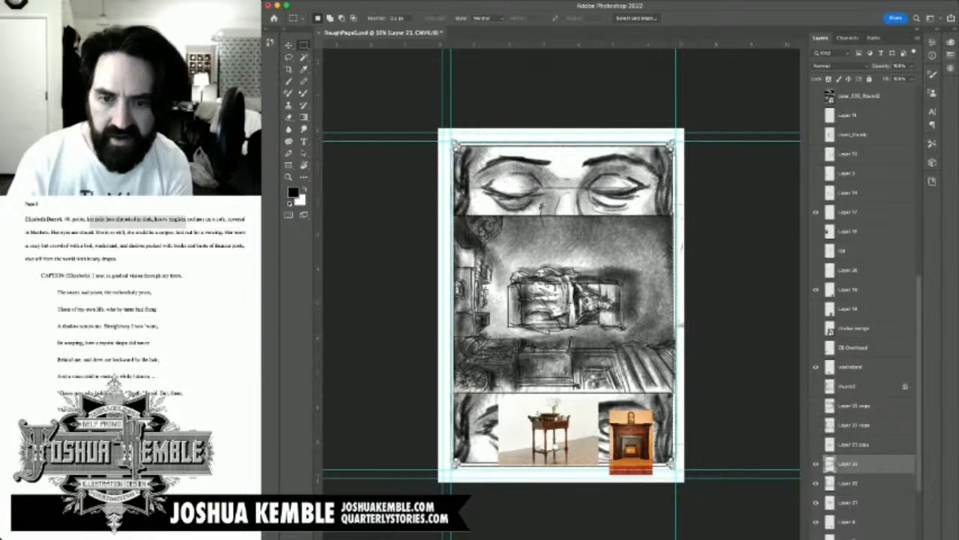
{"action": "left_click", "coordinate": [848, 484]}
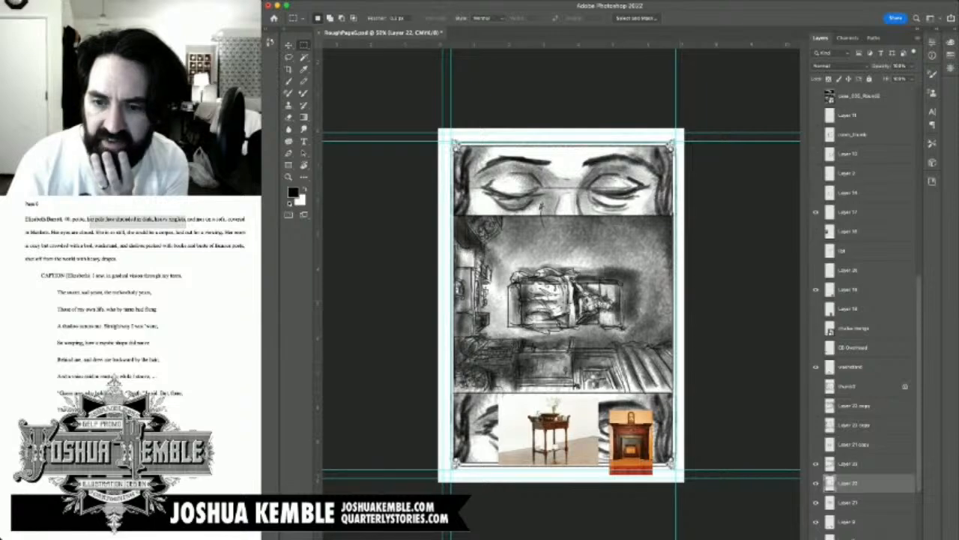
Step: Hide the fireplace reference image over the bottom panel and save the page file
{"action": "scroll", "coordinate": [869, 300], "scroll_direction": "down", "scroll_amount": 4}
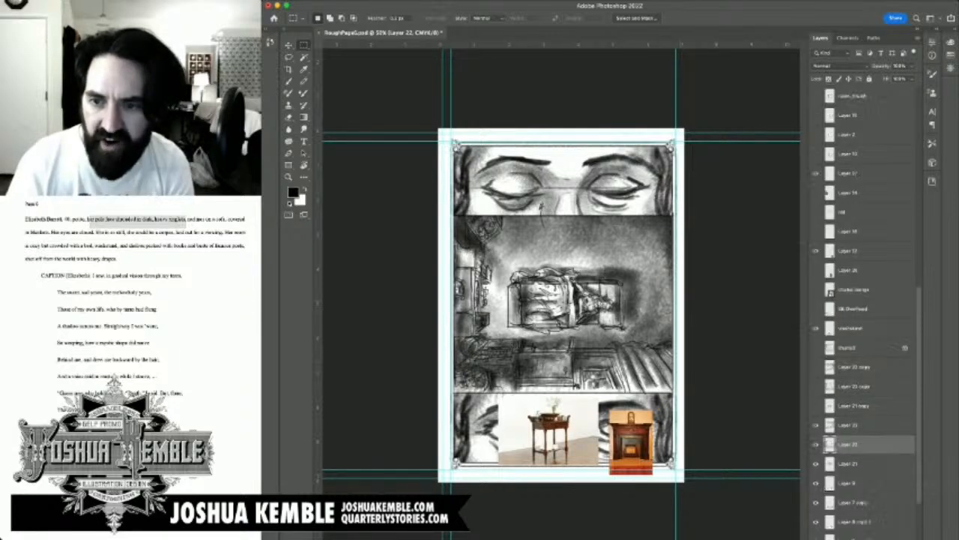
{"action": "scroll", "coordinate": [870, 299], "scroll_direction": "down", "scroll_amount": 3}
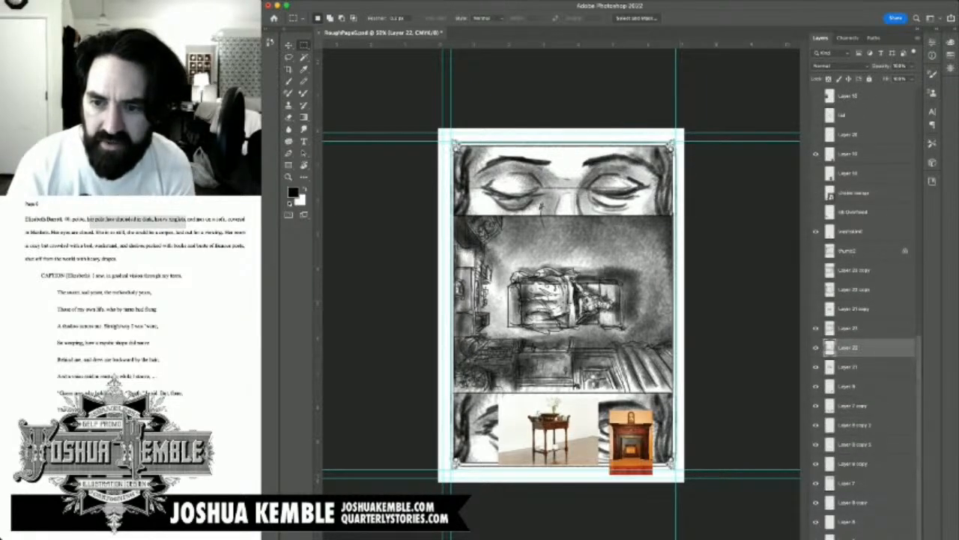
{"action": "scroll", "coordinate": [870, 300], "scroll_direction": "up", "scroll_amount": 10}
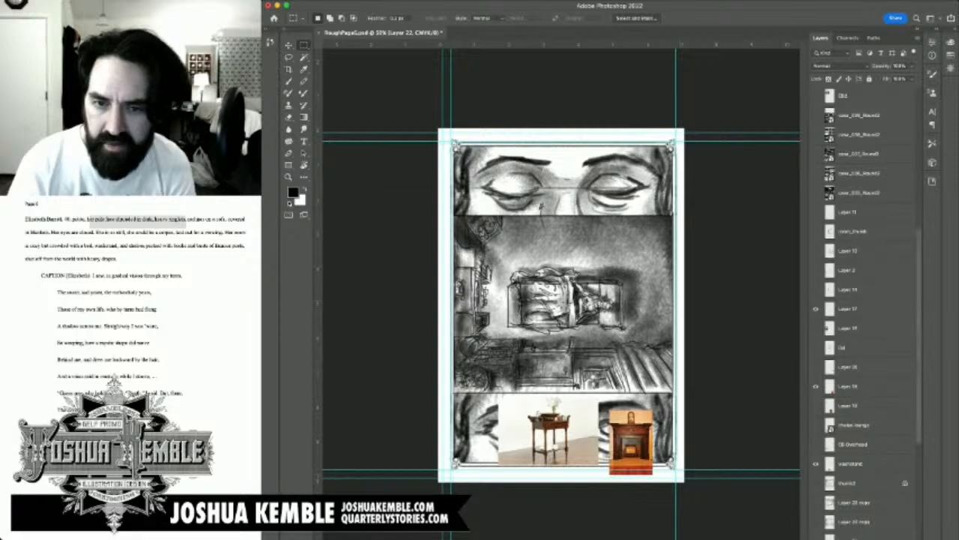
{"action": "left_click", "coordinate": [816, 385]}
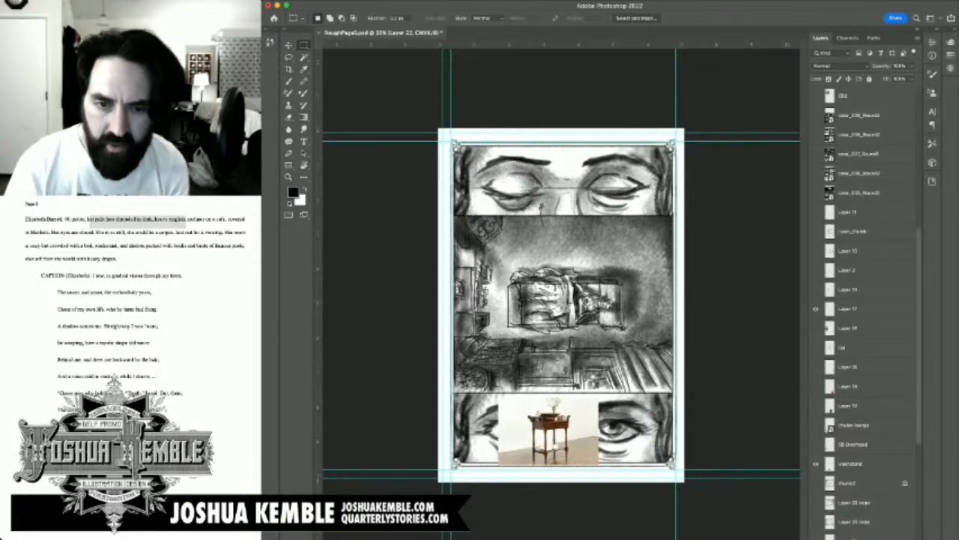
{"action": "scroll", "coordinate": [814, 450], "scroll_direction": "down", "scroll_amount": 2}
{"action": "scroll", "coordinate": [869, 315], "scroll_direction": "down", "scroll_amount": 8}
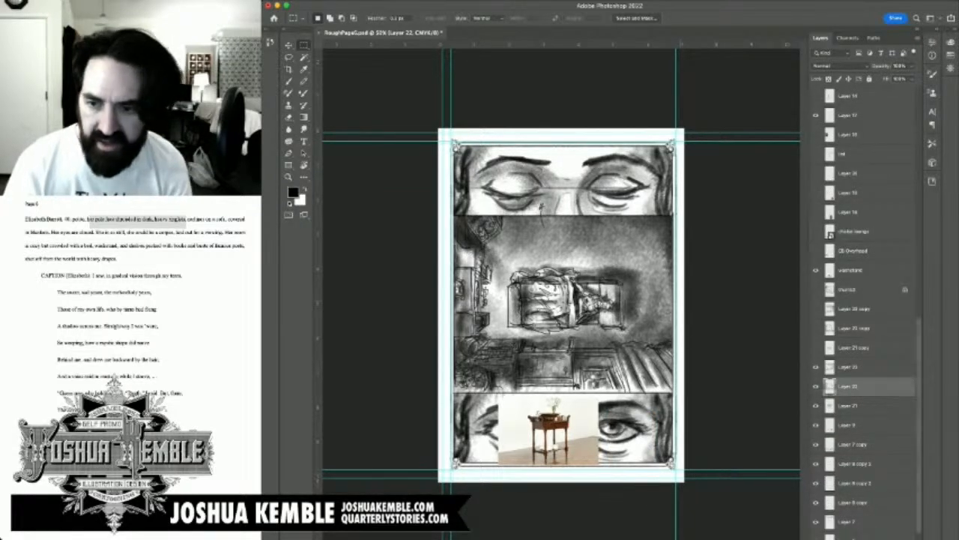
{"action": "key", "text": "super+s"}
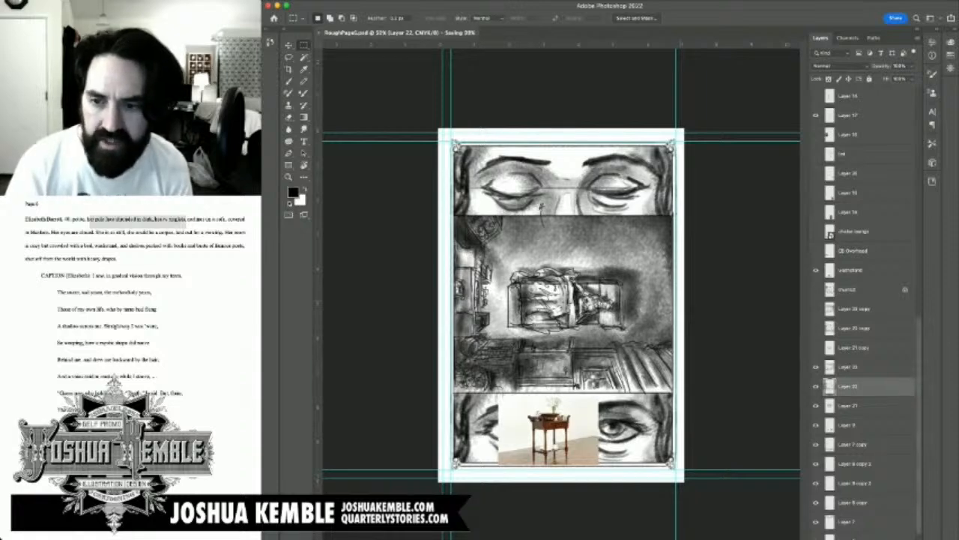
Step: Toggle the visibility of Layers 22, 23 and 9 to examine what each contributes to the overhead panel
{"action": "left_click", "coordinate": [816, 386]}
{"action": "left_click", "coordinate": [816, 386]}
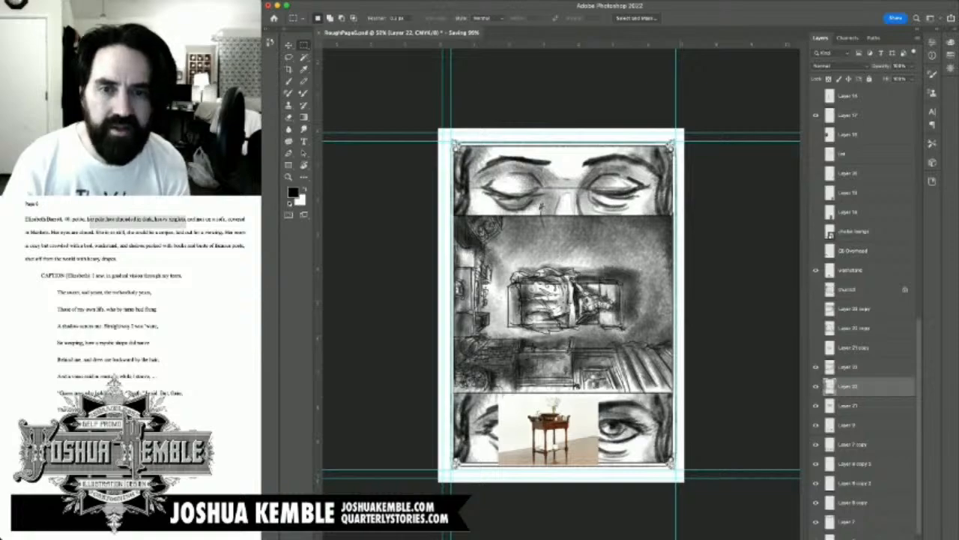
{"action": "key", "text": "b"}
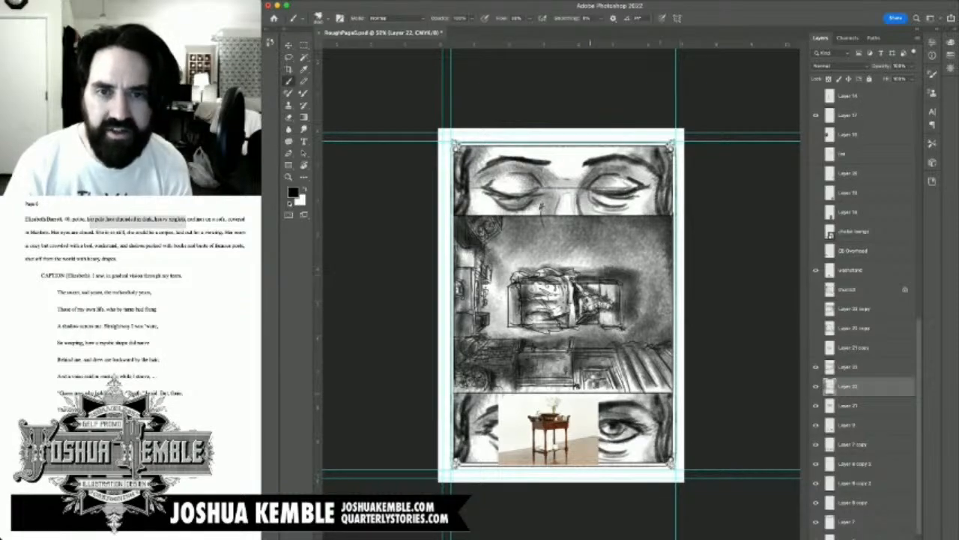
{"action": "scroll", "coordinate": [598, 262], "scroll_direction": "up", "scroll_amount": 7}
{"action": "scroll", "coordinate": [597, 261], "scroll_direction": "down", "scroll_amount": 1}
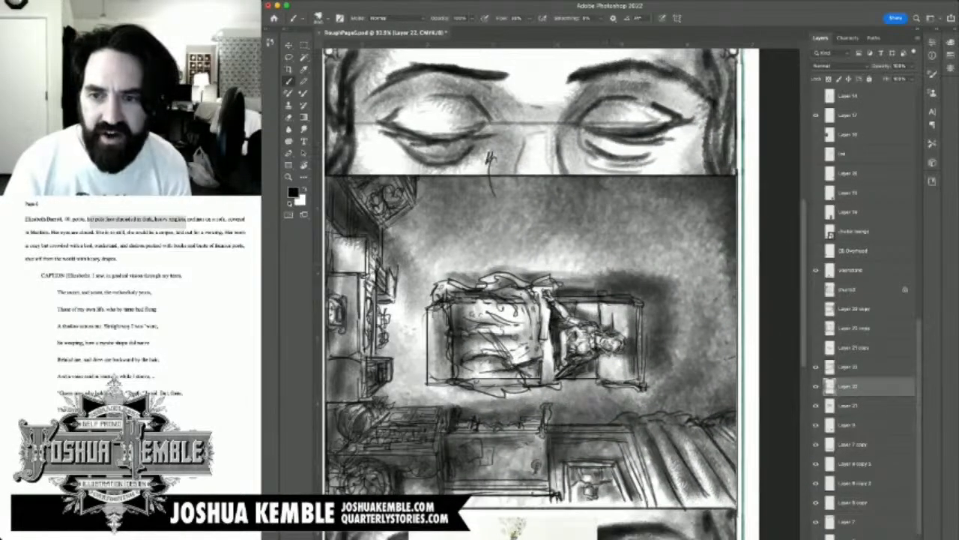
{"action": "scroll", "coordinate": [562, 292], "scroll_direction": "down", "scroll_amount": 3}
{"action": "scroll", "coordinate": [562, 293], "scroll_direction": "up", "scroll_amount": 1}
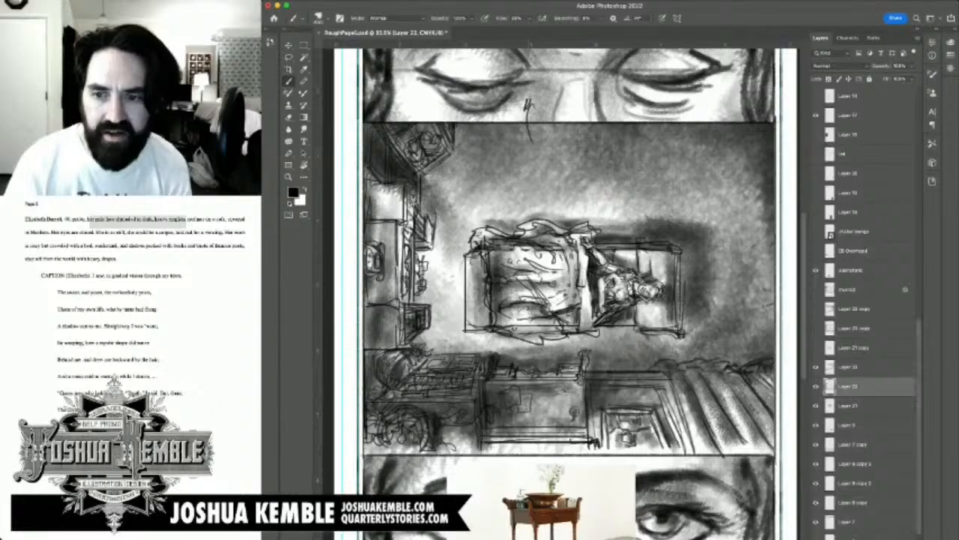
{"action": "left_click", "coordinate": [816, 386]}
{"action": "left_click", "coordinate": [816, 386]}
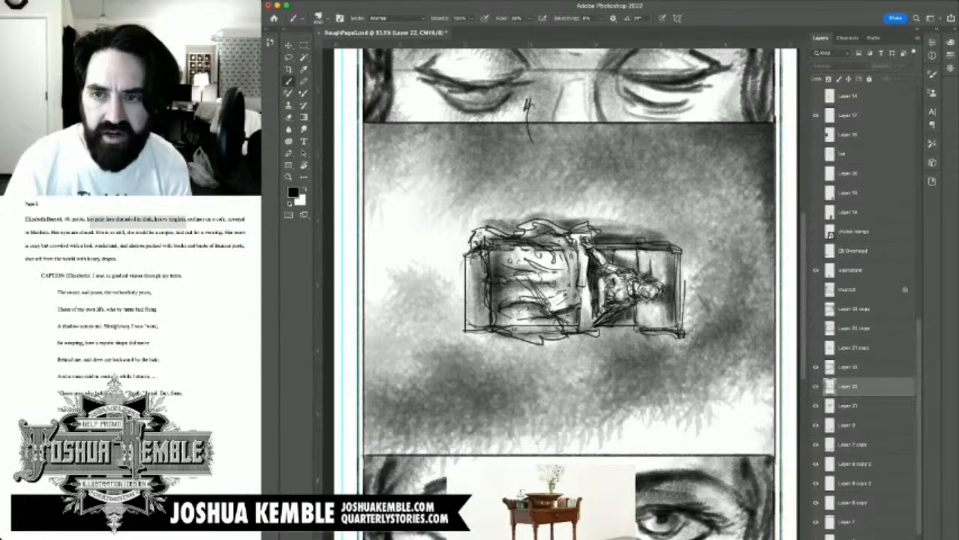
{"action": "left_click", "coordinate": [816, 366]}
{"action": "left_click", "coordinate": [816, 367]}
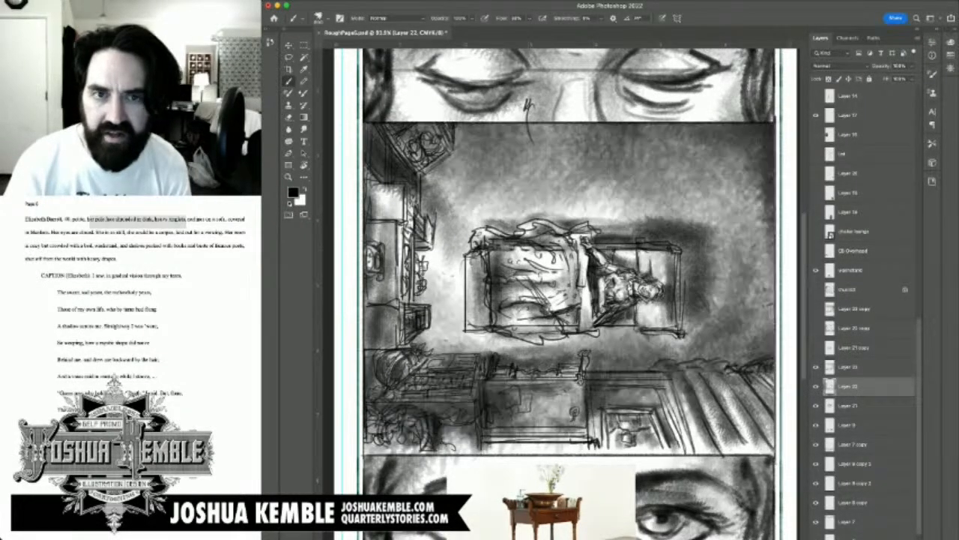
{"action": "left_click", "coordinate": [816, 425]}
{"action": "left_click", "coordinate": [816, 425]}
{"action": "left_click", "coordinate": [816, 425]}
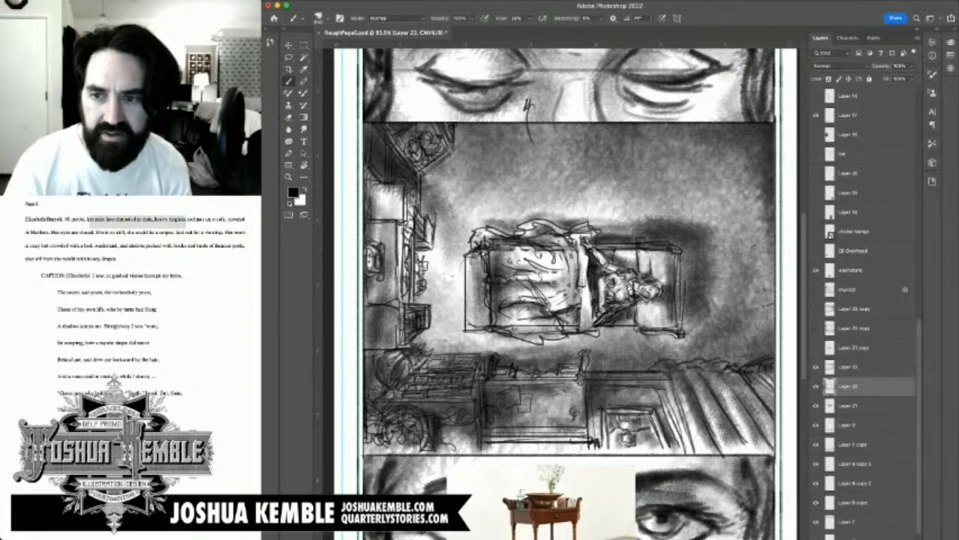
{"action": "left_click", "coordinate": [816, 114]}
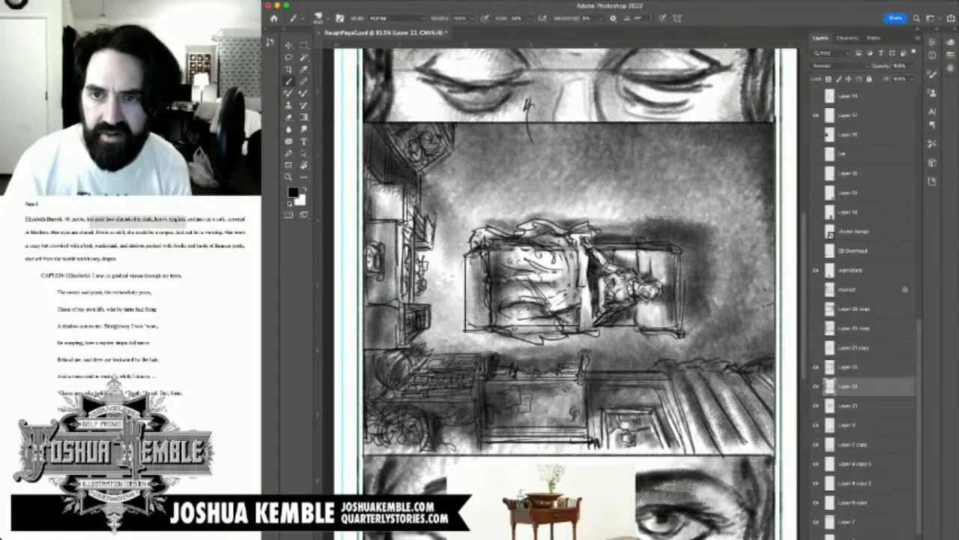
Step: Check the washstand reference and Layer 9 by switching their visibility off and on
{"action": "scroll", "coordinate": [870, 299], "scroll_direction": "up", "scroll_amount": 5}
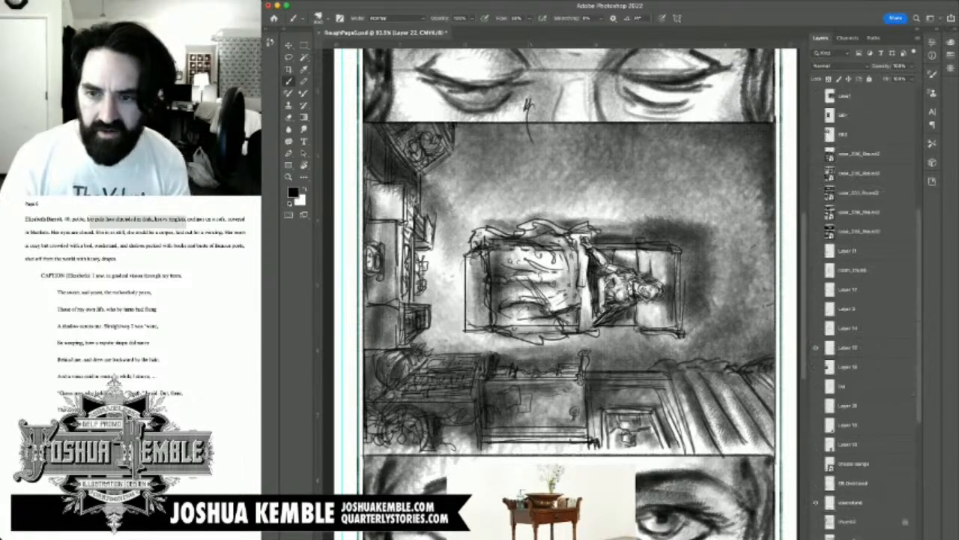
{"action": "scroll", "coordinate": [870, 300], "scroll_direction": "down", "scroll_amount": 5}
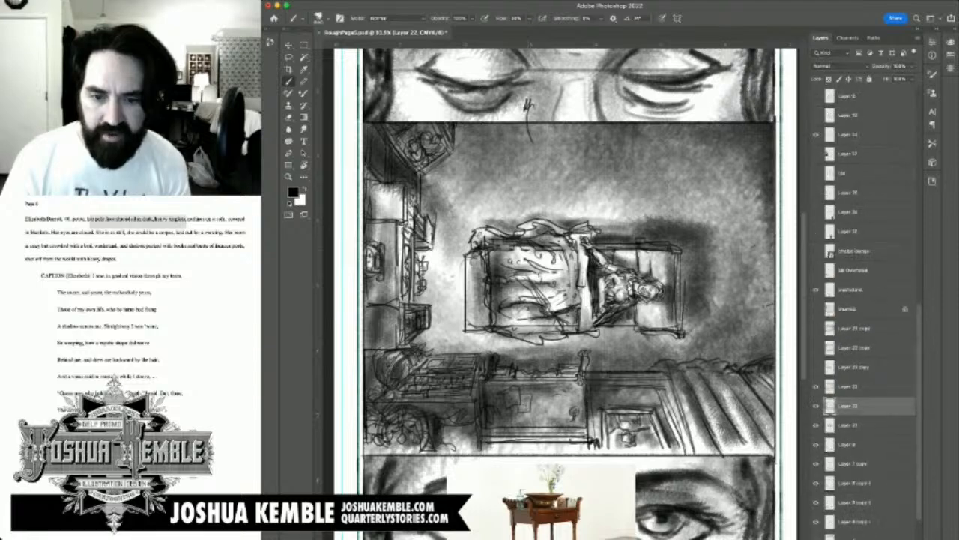
{"action": "left_click", "coordinate": [816, 289]}
{"action": "left_click", "coordinate": [817, 290]}
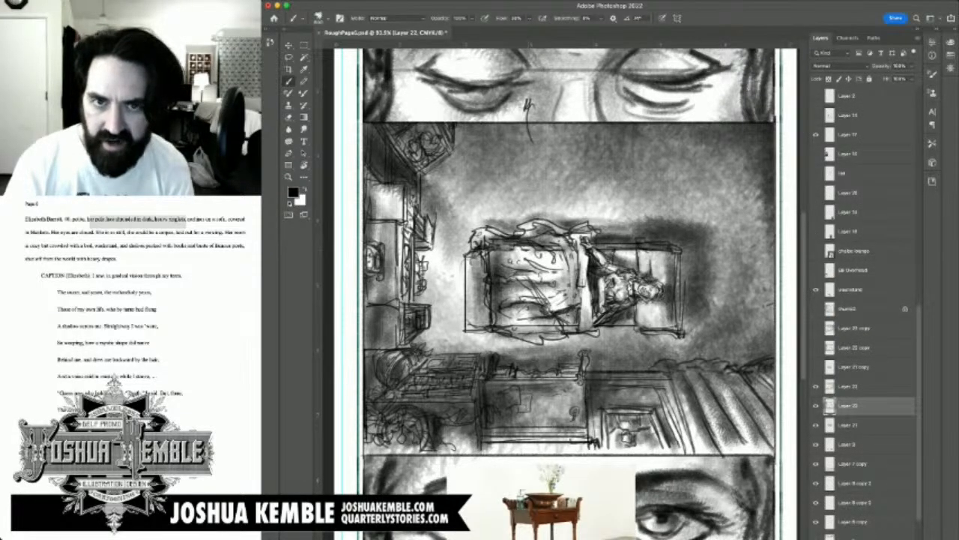
{"action": "scroll", "coordinate": [866, 300], "scroll_direction": "down", "scroll_amount": 2}
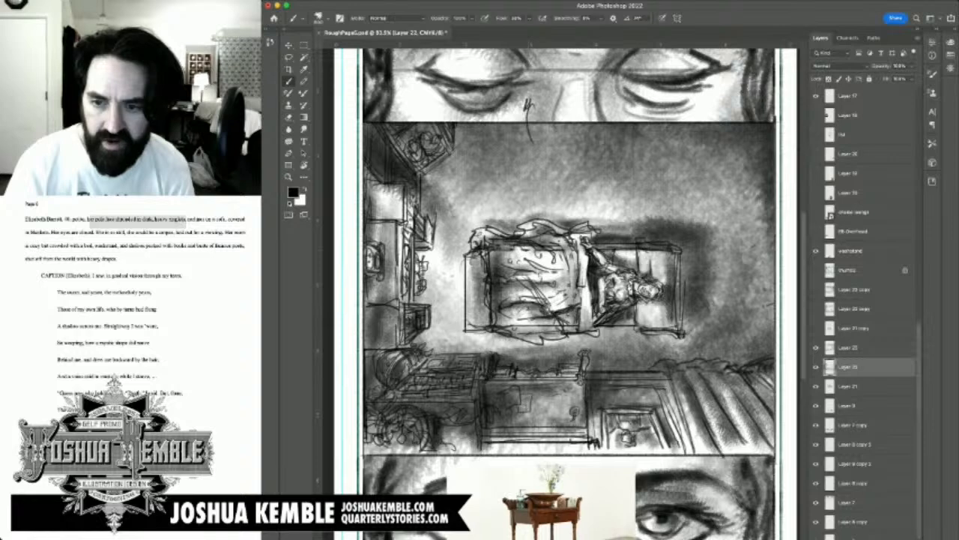
{"action": "left_click", "coordinate": [816, 405]}
{"action": "left_click", "coordinate": [816, 406]}
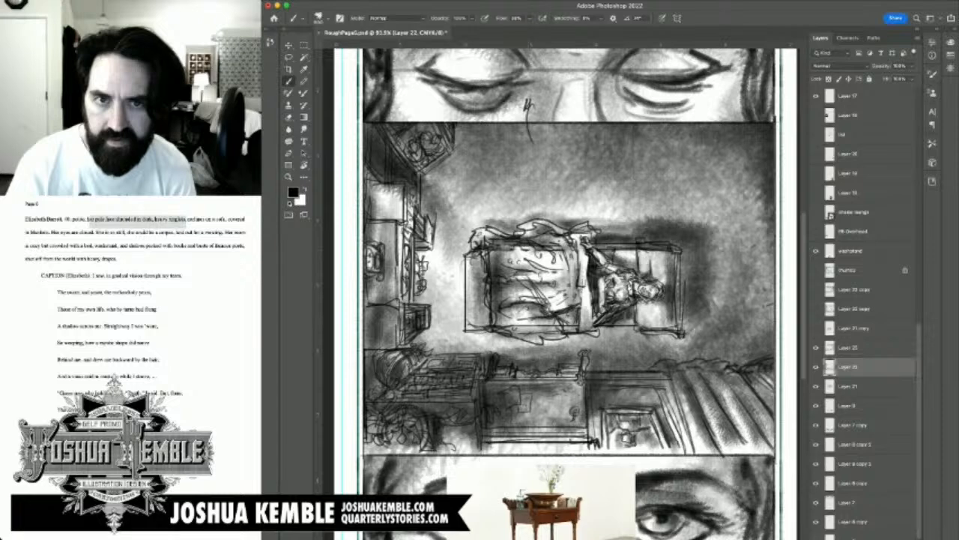
{"action": "scroll", "coordinate": [862, 315], "scroll_direction": "down", "scroll_amount": 2}
{"action": "left_click", "coordinate": [816, 219]}
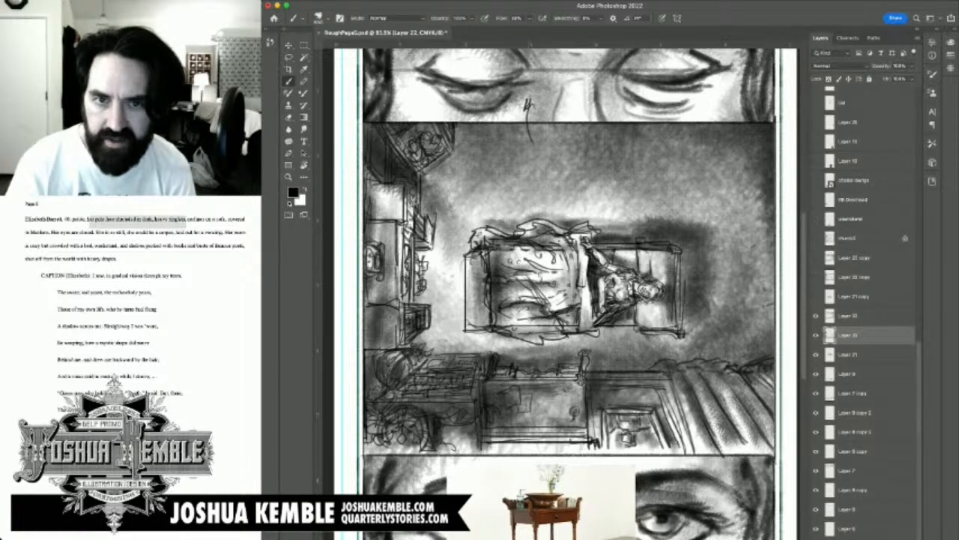
{"action": "left_click", "coordinate": [816, 219]}
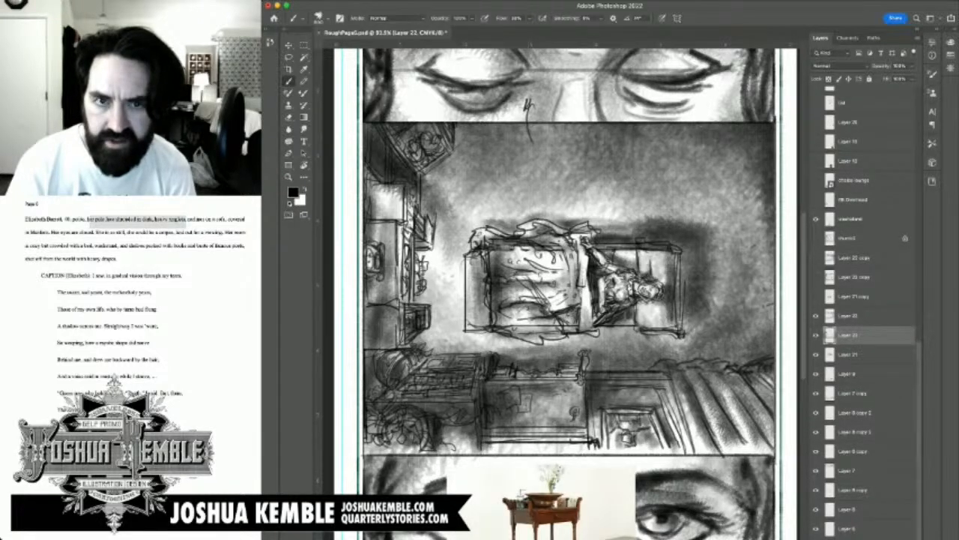
Step: Switch Layers 23, 22 and 21 off and on to examine what each contributes to the overhead panel
{"action": "left_click", "coordinate": [816, 316]}
{"action": "left_click", "coordinate": [816, 315]}
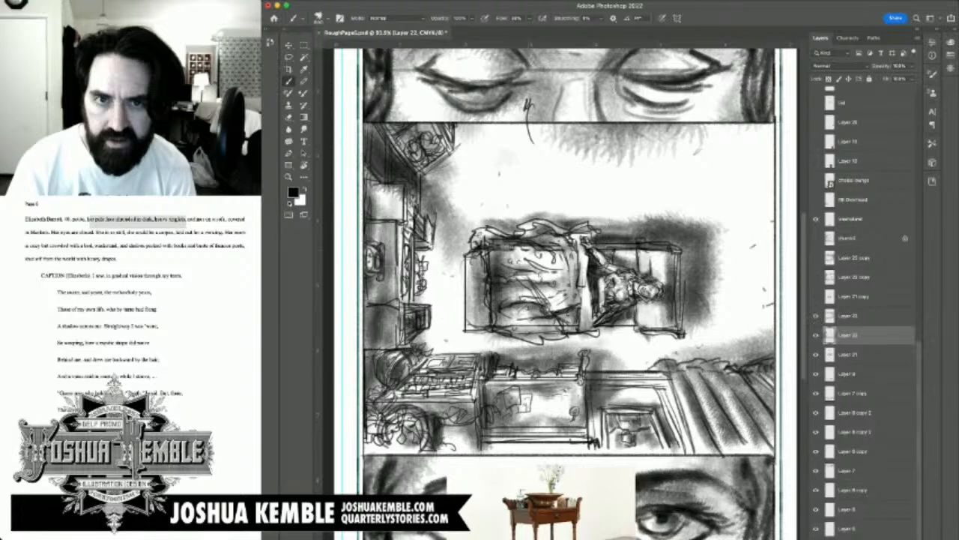
{"action": "left_click", "coordinate": [816, 335]}
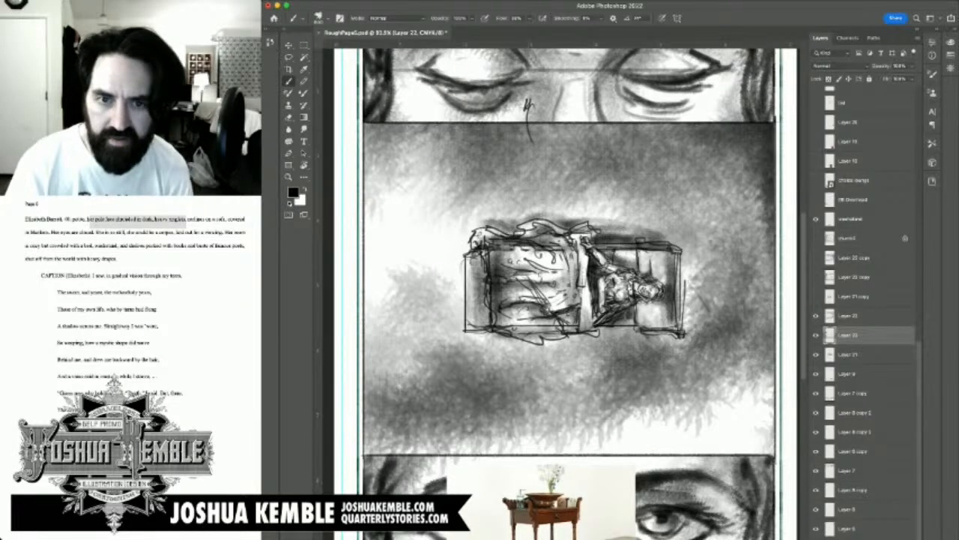
{"action": "left_click", "coordinate": [816, 335]}
{"action": "left_click", "coordinate": [816, 355]}
{"action": "left_click", "coordinate": [816, 354]}
Step: Erase the stray pen mark on Layer 21 between the closed eyes, just above the overhead panel's upper border
{"action": "left_click", "coordinate": [855, 355]}
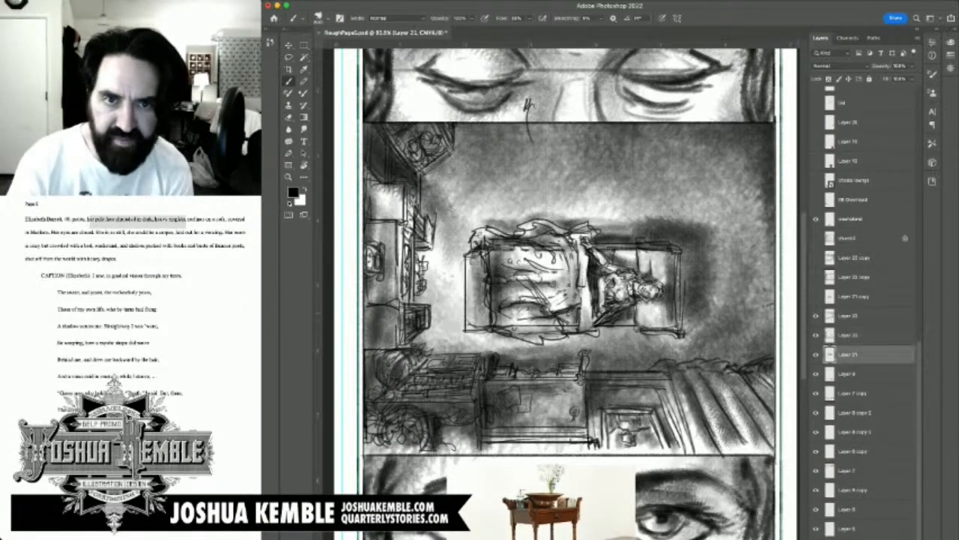
{"action": "key", "text": "e"}
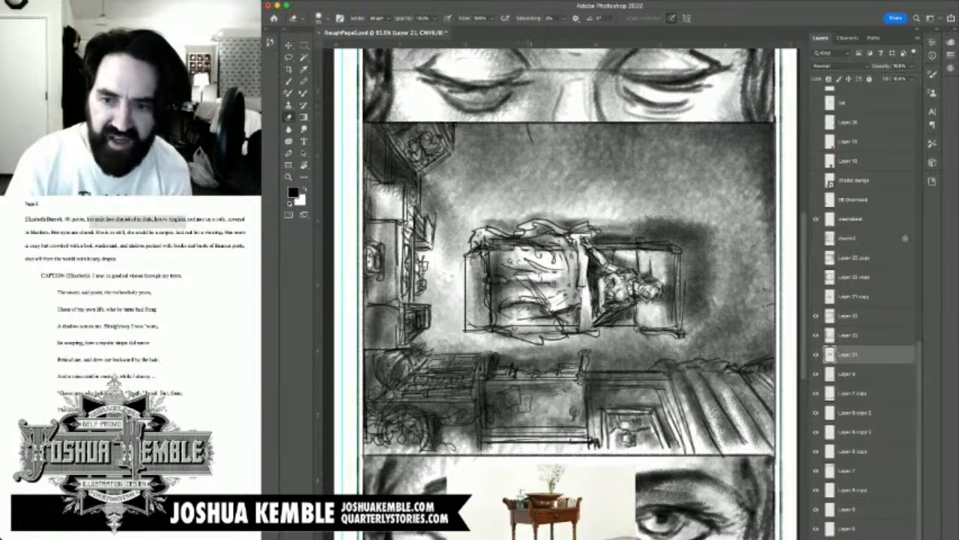
{"action": "key", "text": "b"}
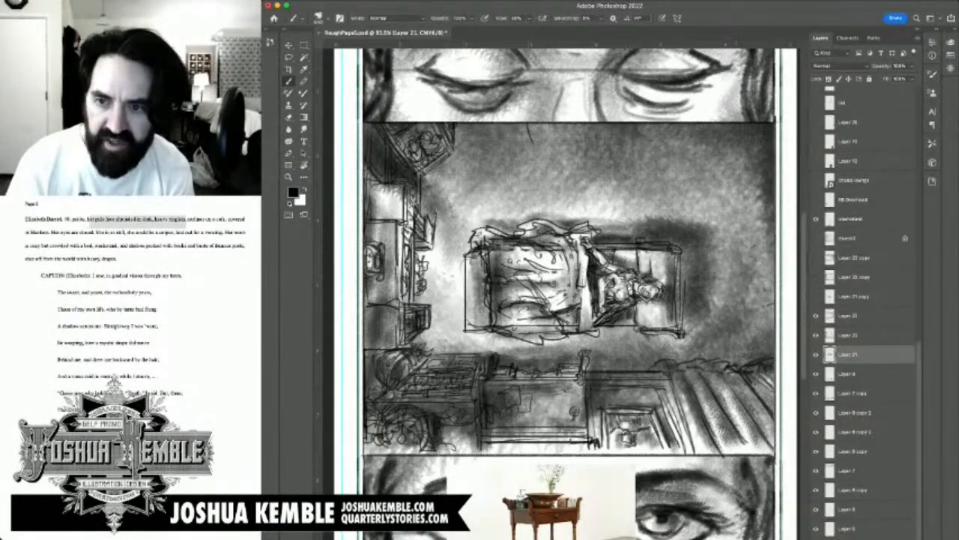
{"action": "left_click", "coordinate": [816, 354]}
{"action": "left_click", "coordinate": [816, 354]}
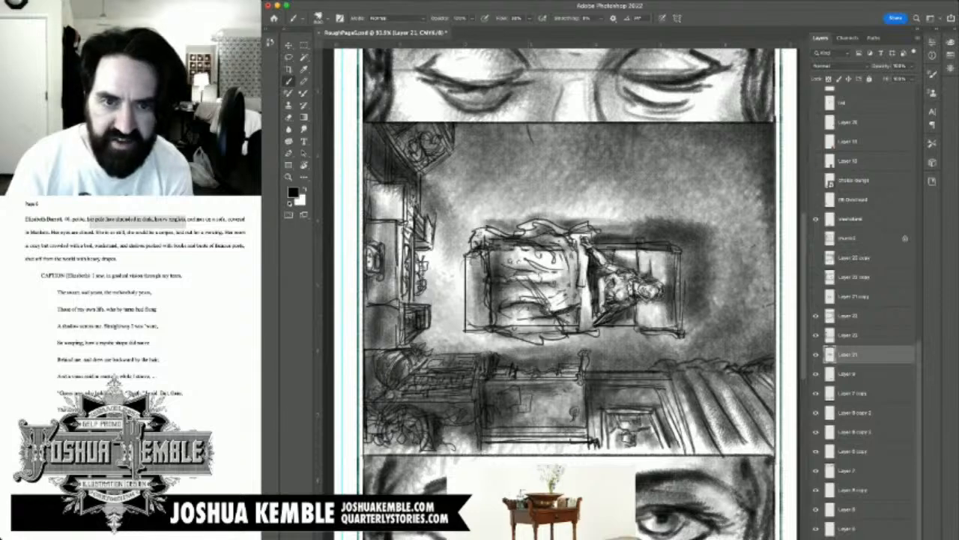
Step: On Layer 22, sketch the washstand's left side rail in the empty floor area above the sofa
{"action": "left_click", "coordinate": [848, 335]}
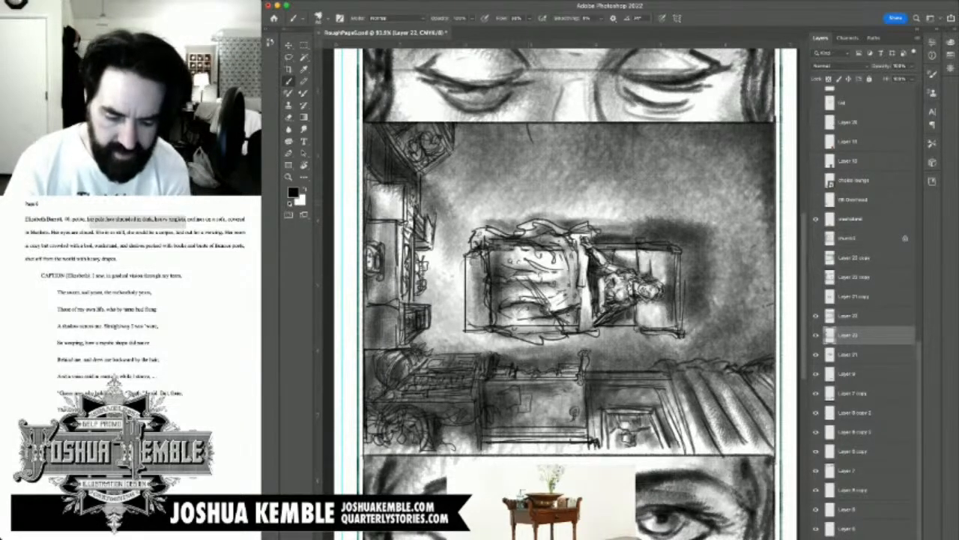
{"action": "scroll", "coordinate": [569, 293], "scroll_direction": "down", "scroll_amount": 1}
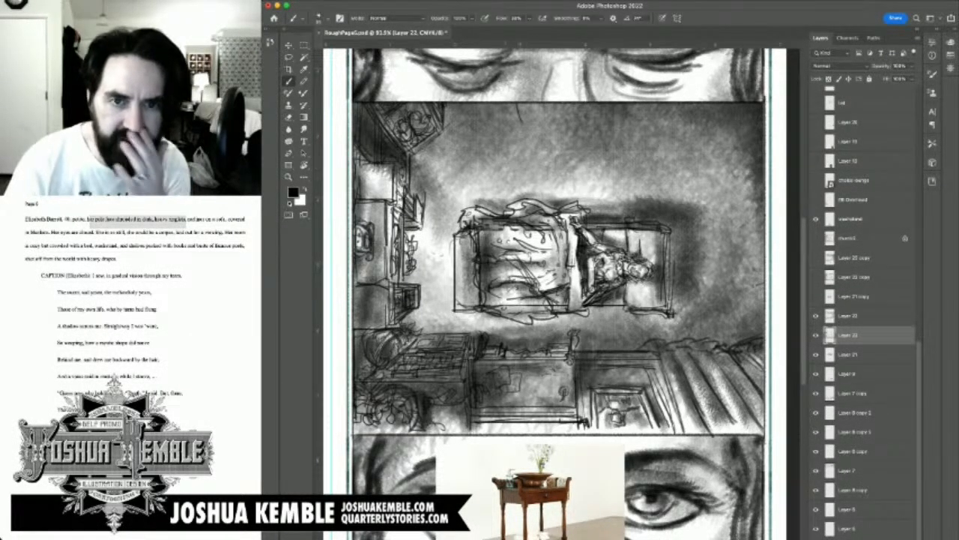
{"action": "scroll", "coordinate": [560, 293], "scroll_direction": "down", "scroll_amount": 2}
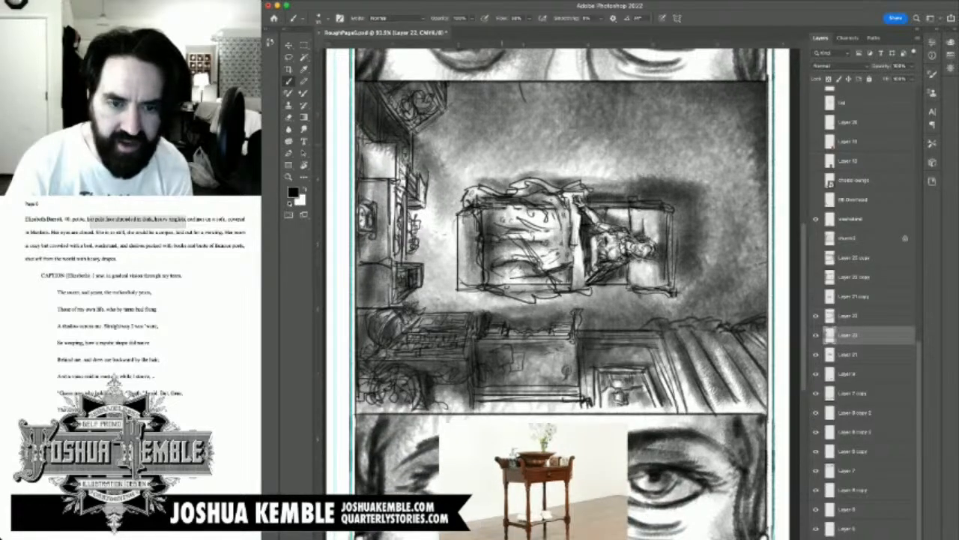
{"action": "left_click_drag", "start_coordinate": [502, 132], "coordinate": [502, 168]}
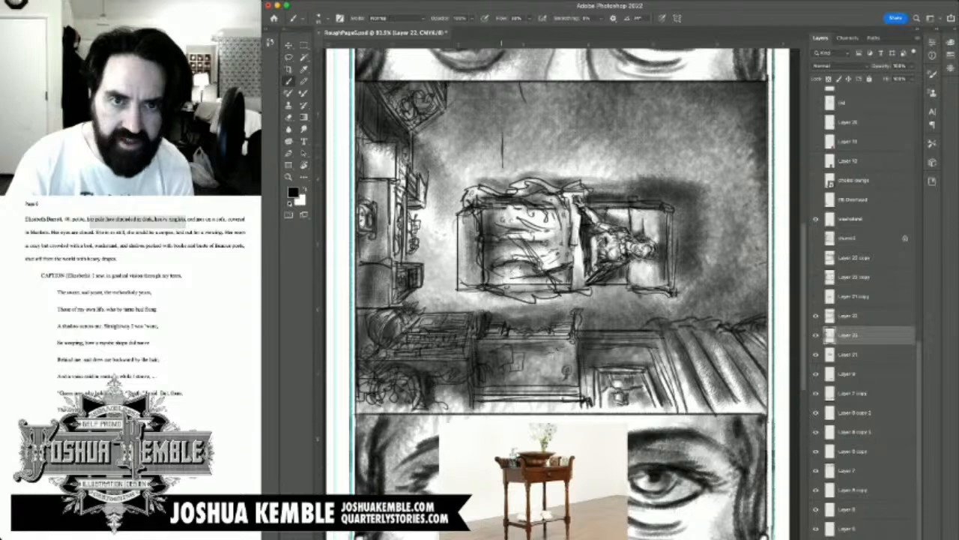
{"action": "mouse_move", "coordinate": [505, 147]}
{"action": "left_mouse_down"}
{"action": "mouse_move", "coordinate": [507, 155]}
{"action": "mouse_move", "coordinate": [508, 135]}
{"action": "left_mouse_up"}
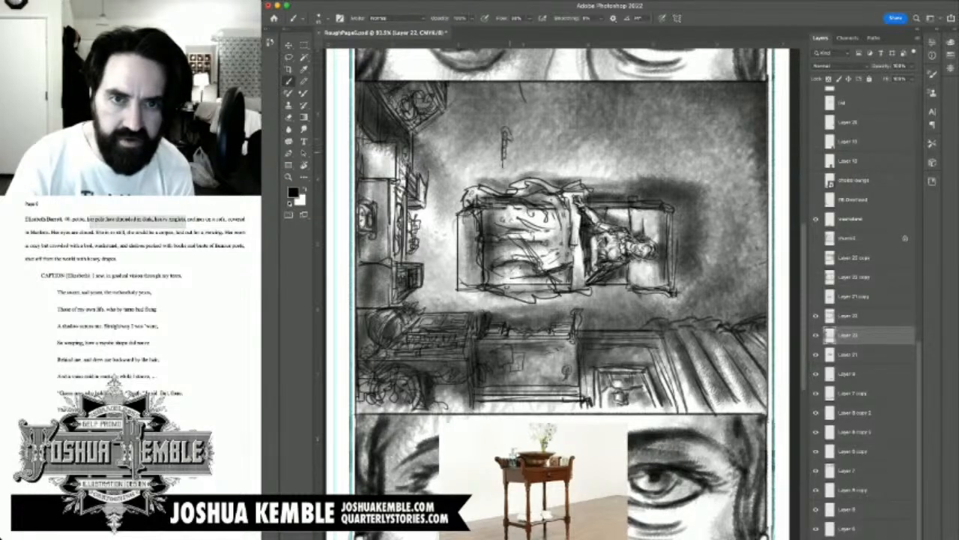
{"action": "left_click_drag", "start_coordinate": [512, 144], "coordinate": [511, 168]}
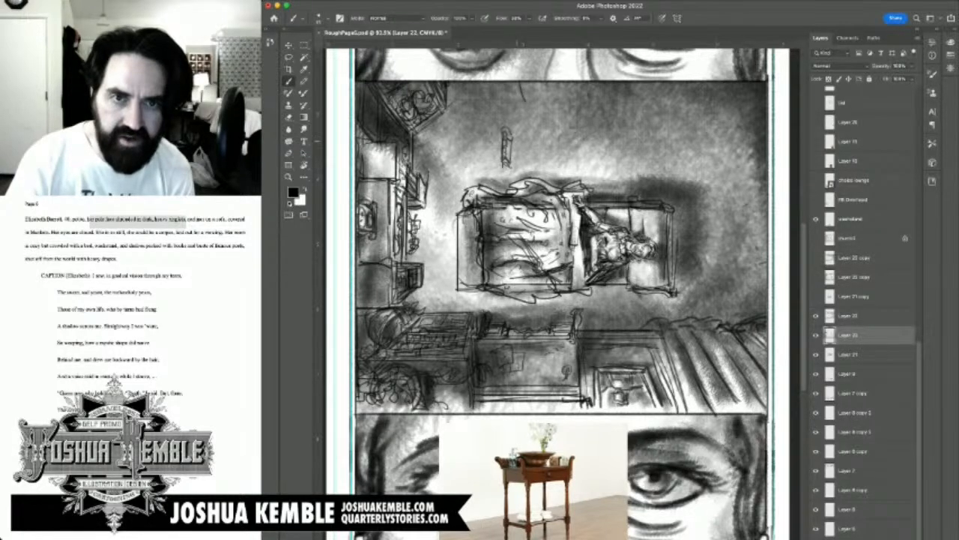
Step: Sketch the washstand's rectangular tabletop and its scrolled right side rail, with a first basin outline on top
{"action": "mouse_move", "coordinate": [514, 139]}
{"action": "left_mouse_down"}
{"action": "mouse_move", "coordinate": [541, 138]}
{"action": "mouse_move", "coordinate": [550, 157]}
{"action": "mouse_move", "coordinate": [528, 164]}
{"action": "mouse_move", "coordinate": [554, 162]}
{"action": "left_mouse_up"}
{"action": "left_click_drag", "start_coordinate": [555, 154], "coordinate": [556, 162]}
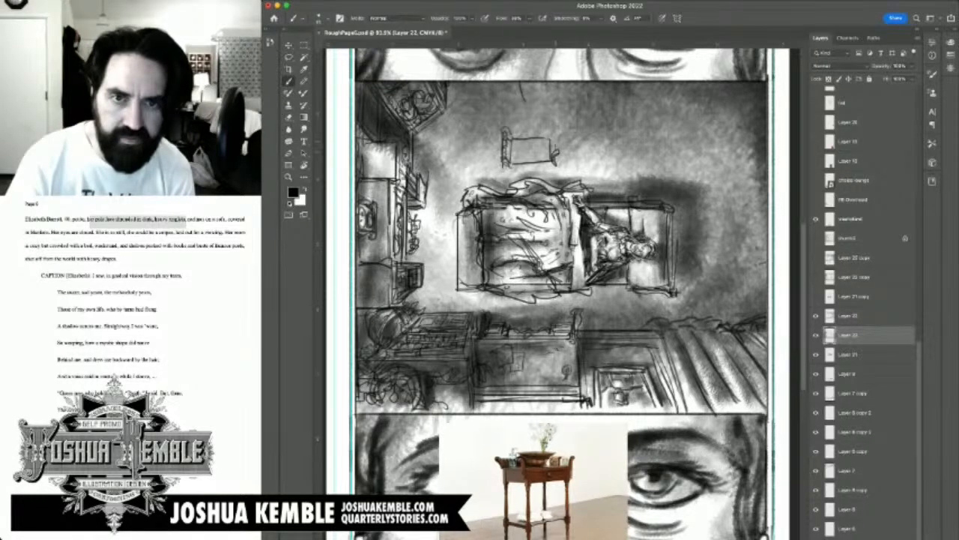
{"action": "mouse_move", "coordinate": [556, 133]}
{"action": "left_mouse_down"}
{"action": "mouse_move", "coordinate": [559, 150]}
{"action": "mouse_move", "coordinate": [555, 139]}
{"action": "mouse_move", "coordinate": [524, 148]}
{"action": "mouse_move", "coordinate": [523, 138]}
{"action": "mouse_move", "coordinate": [543, 147]}
{"action": "left_mouse_up"}
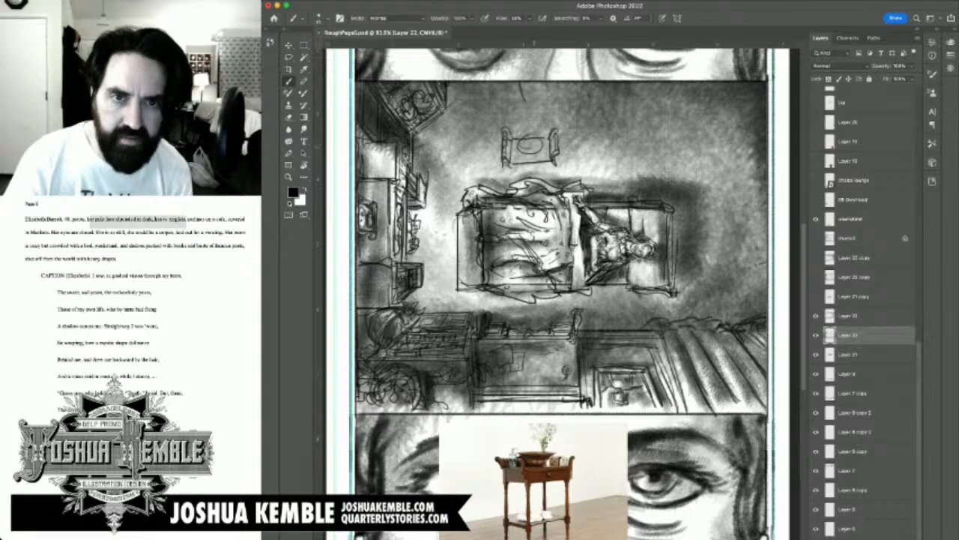
{"action": "key", "text": "super+z"}
{"action": "key", "text": "super+z"}
{"action": "mouse_move", "coordinate": [526, 139]}
{"action": "left_mouse_down"}
{"action": "mouse_move", "coordinate": [525, 154]}
{"action": "mouse_move", "coordinate": [536, 140]}
{"action": "mouse_move", "coordinate": [524, 140]}
{"action": "mouse_move", "coordinate": [541, 148]}
{"action": "mouse_move", "coordinate": [535, 138]}
{"action": "left_mouse_up"}
{"action": "key", "text": "super+z"}
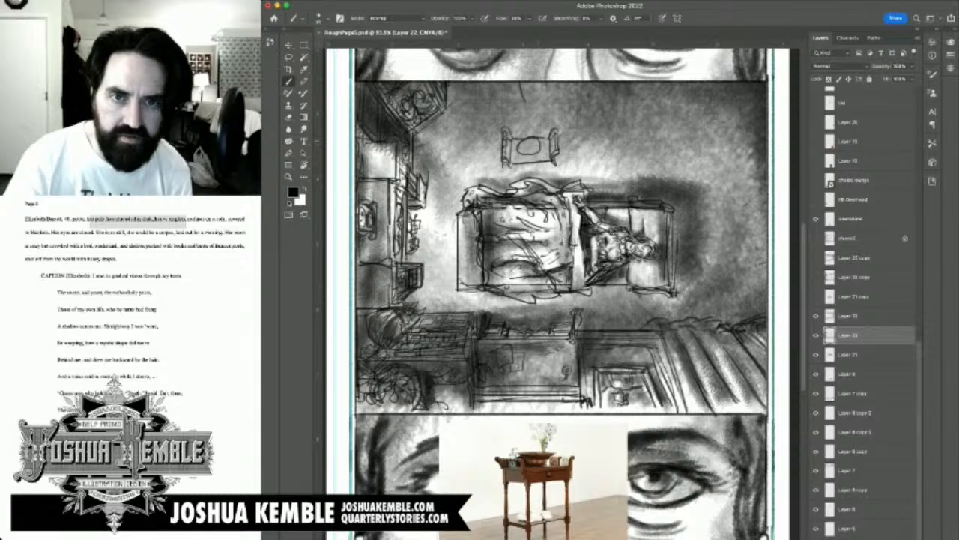
{"action": "key", "text": "super+z"}
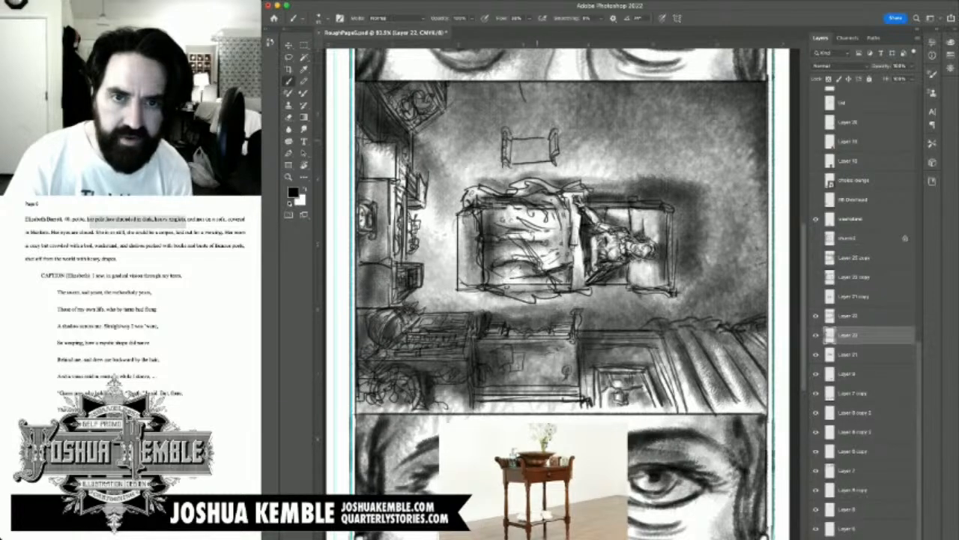
{"action": "mouse_move", "coordinate": [527, 139]}
{"action": "left_mouse_down"}
{"action": "mouse_move", "coordinate": [517, 148]}
{"action": "mouse_move", "coordinate": [533, 146]}
{"action": "mouse_move", "coordinate": [528, 137]}
{"action": "mouse_move", "coordinate": [520, 153]}
{"action": "left_mouse_up"}
{"action": "key", "text": "super+z"}
{"action": "key", "text": "super+z"}
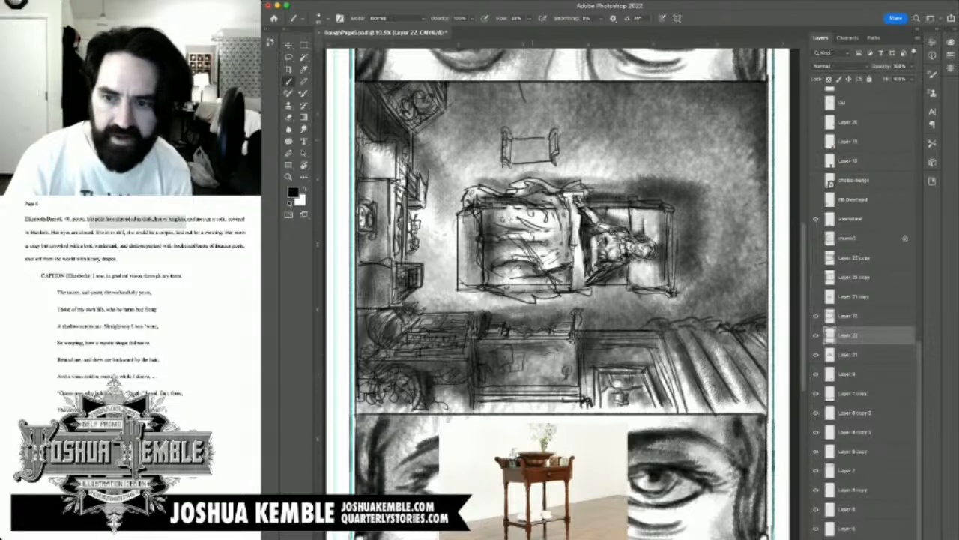
{"action": "key", "text": "super+z"}
{"action": "key", "text": "super+shift+z"}
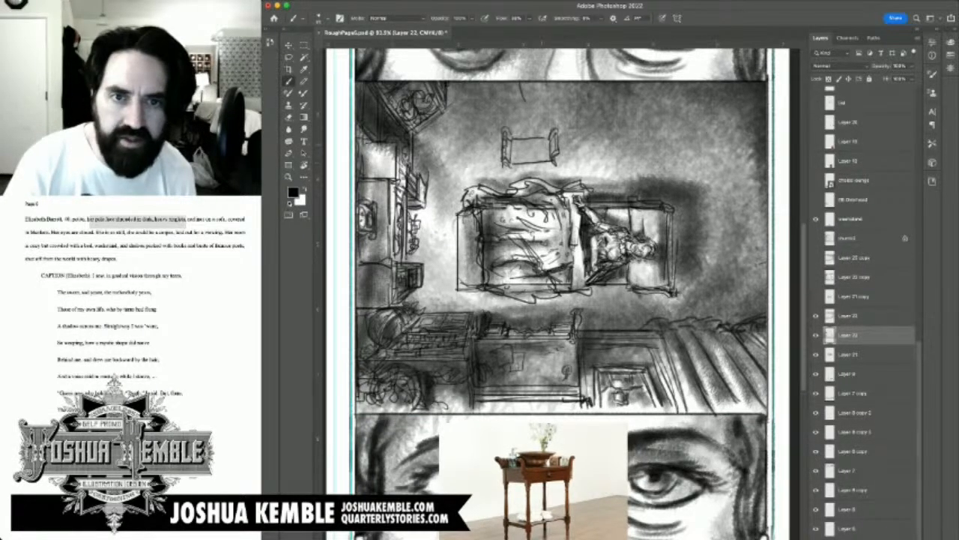
Step: Draw the round basin with an inner rim on the washstand's tabletop and add the flower vase behind it
{"action": "mouse_move", "coordinate": [539, 137]}
{"action": "left_mouse_down"}
{"action": "mouse_move", "coordinate": [519, 155]}
{"action": "mouse_move", "coordinate": [536, 155]}
{"action": "mouse_move", "coordinate": [518, 144]}
{"action": "mouse_move", "coordinate": [528, 157]}
{"action": "mouse_move", "coordinate": [545, 154]}
{"action": "mouse_move", "coordinate": [545, 138]}
{"action": "mouse_move", "coordinate": [532, 133]}
{"action": "left_mouse_up"}
{"action": "key", "text": "super+z"}
{"action": "key", "text": "super+z"}
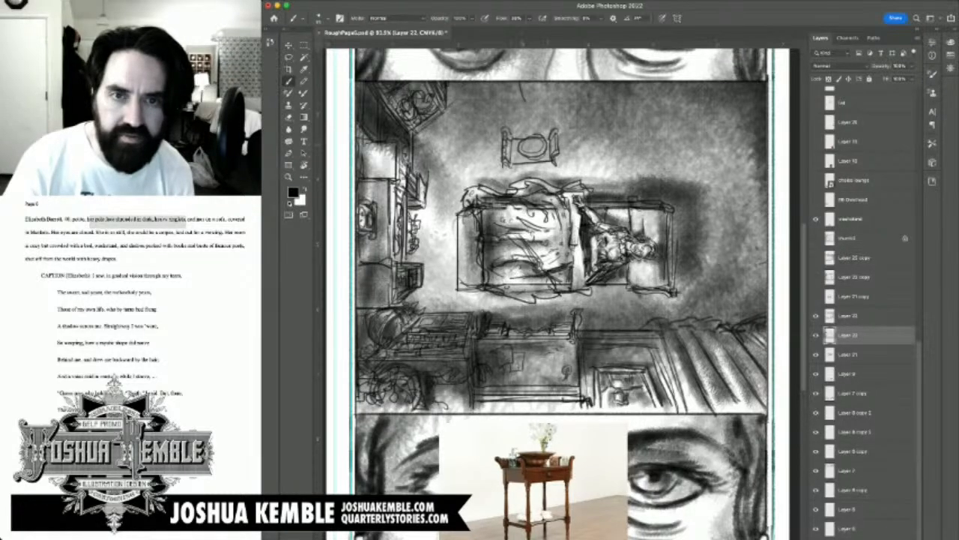
{"action": "mouse_move", "coordinate": [529, 143]}
{"action": "left_mouse_down"}
{"action": "mouse_move", "coordinate": [531, 123]}
{"action": "mouse_move", "coordinate": [542, 133]}
{"action": "mouse_move", "coordinate": [545, 126]}
{"action": "mouse_move", "coordinate": [526, 130]}
{"action": "mouse_move", "coordinate": [535, 138]}
{"action": "left_mouse_up"}
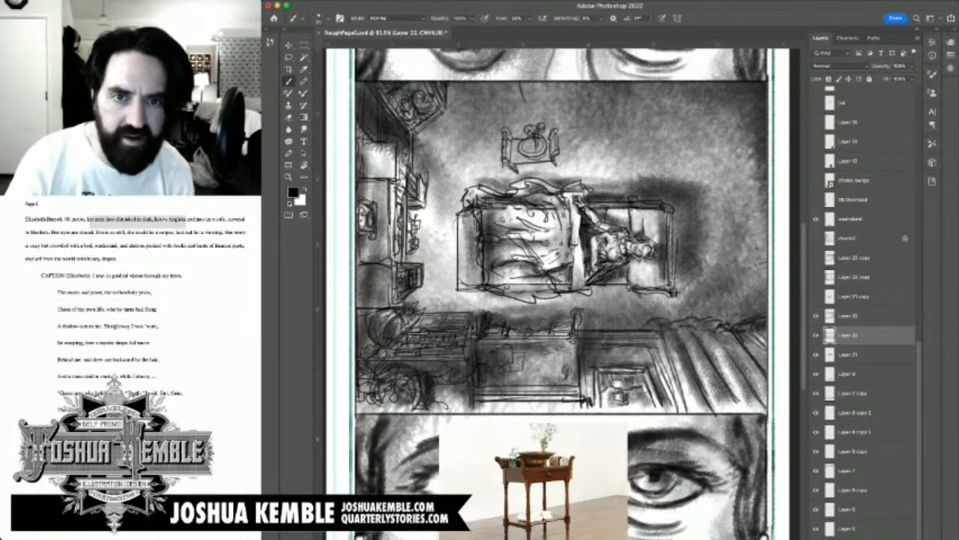
Step: Cut the washstand sketch from Layer 22 onto its own new layer and place it above the sofa, slightly higher than drawn
{"action": "left_click", "coordinate": [816, 335]}
{"action": "left_click", "coordinate": [816, 335]}
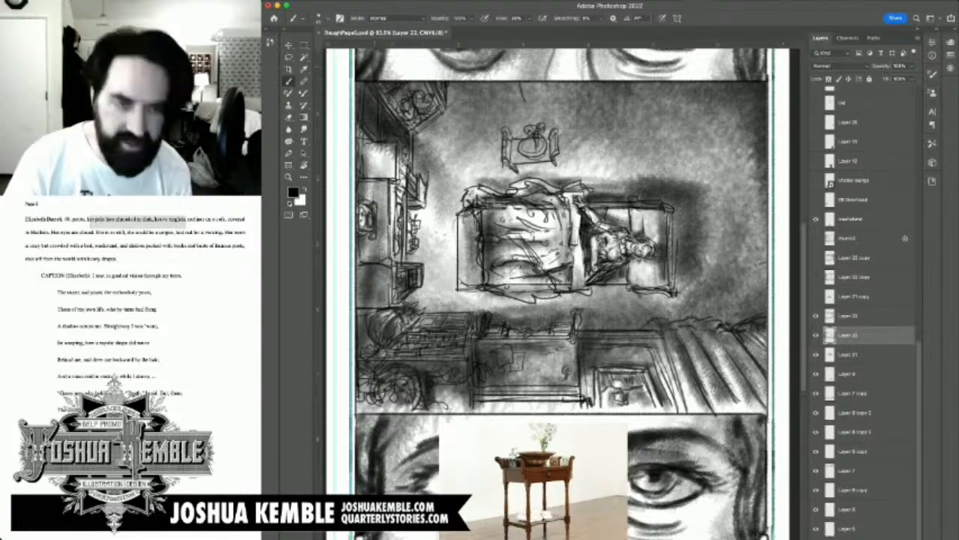
{"action": "key", "text": "m"}
{"action": "left_click_drag", "start_coordinate": [491, 116], "coordinate": [591, 176]}
{"action": "key", "text": "ctrl+x"}
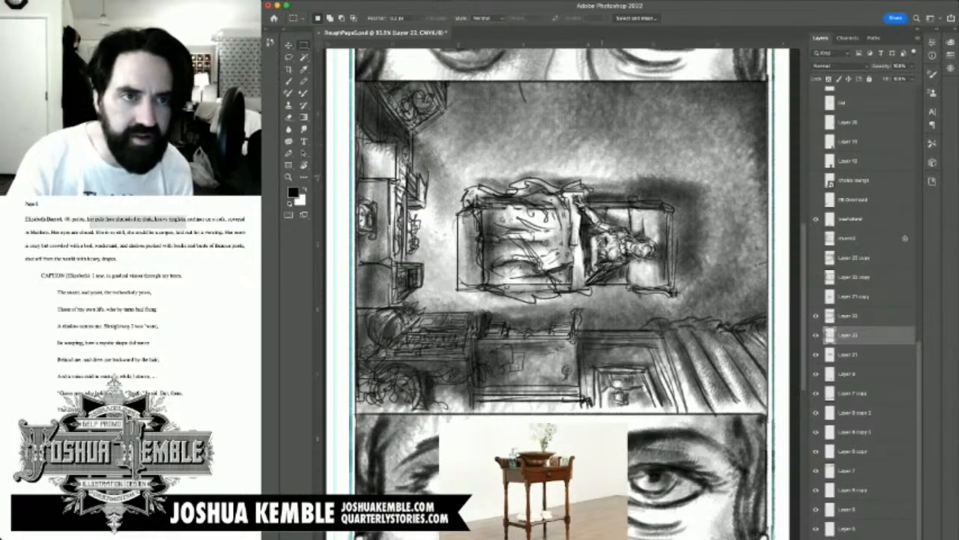
{"action": "key", "text": "ctrl+v"}
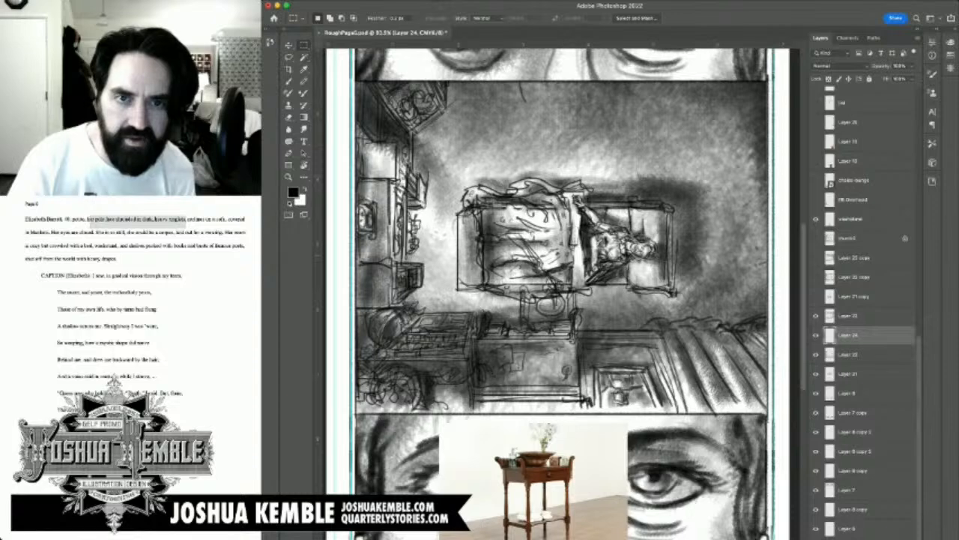
{"action": "key", "text": "v"}
{"action": "mouse_move", "coordinate": [549, 307]}
{"action": "left_mouse_down"}
{"action": "mouse_move", "coordinate": [514, 141]}
{"action": "mouse_move", "coordinate": [525, 144]}
{"action": "mouse_move", "coordinate": [524, 133]}
{"action": "left_mouse_up"}
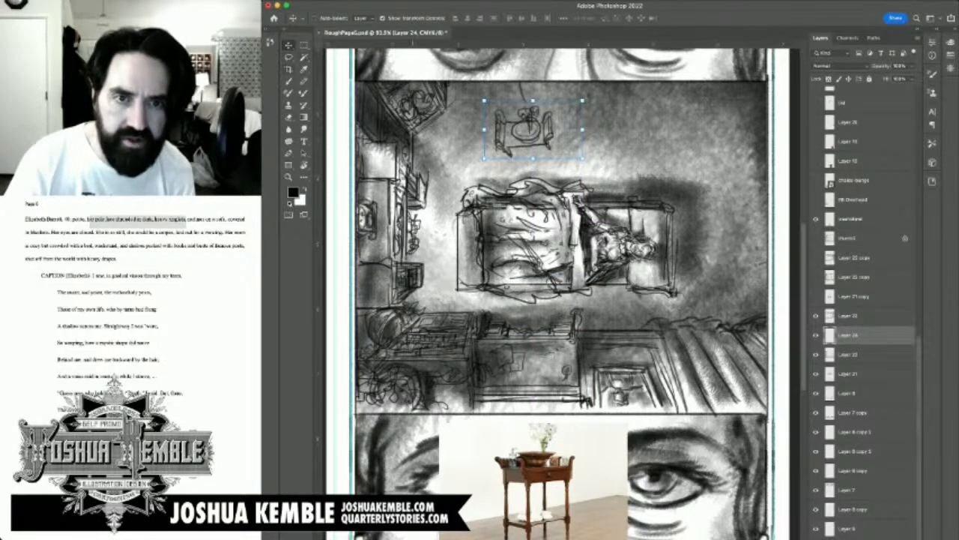
Step: Sketch the washstand's legs and lower shelf receding beneath the tabletop and build up its right side rail
{"action": "key", "text": "b"}
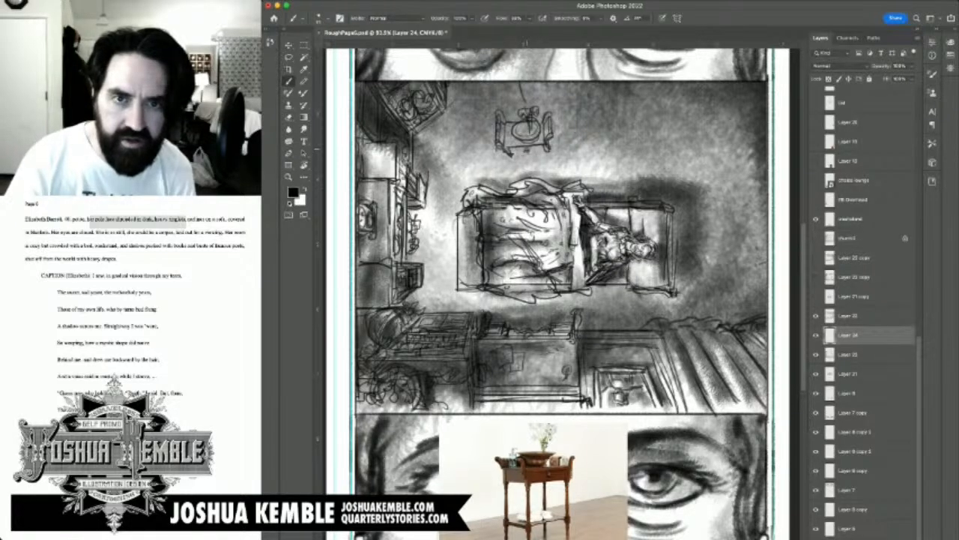
{"action": "mouse_move", "coordinate": [513, 154]}
{"action": "left_mouse_down"}
{"action": "mouse_move", "coordinate": [549, 153]}
{"action": "mouse_move", "coordinate": [550, 167]}
{"action": "mouse_move", "coordinate": [514, 165]}
{"action": "mouse_move", "coordinate": [523, 168]}
{"action": "left_mouse_up"}
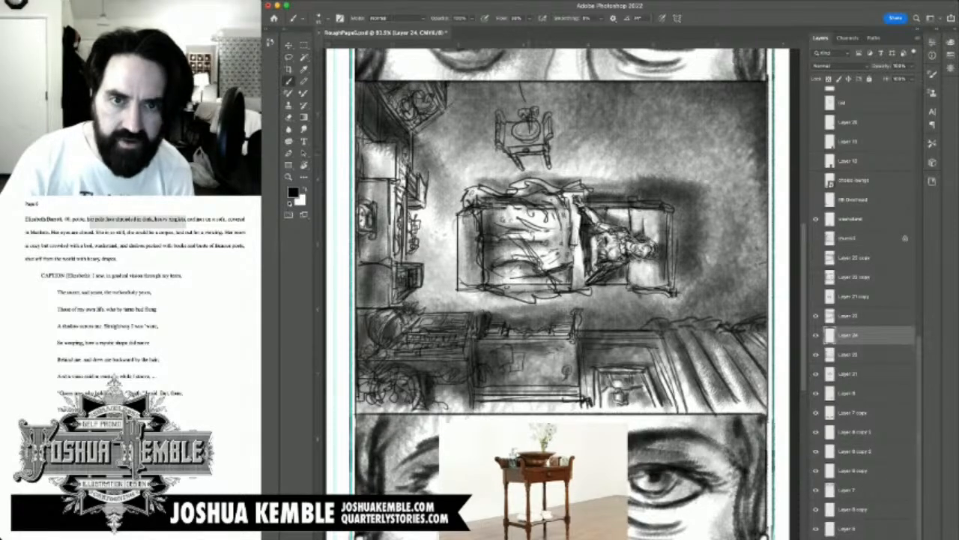
{"action": "mouse_move", "coordinate": [521, 159]}
{"action": "left_mouse_down"}
{"action": "mouse_move", "coordinate": [550, 162]}
{"action": "mouse_move", "coordinate": [551, 144]}
{"action": "mouse_move", "coordinate": [509, 148]}
{"action": "left_mouse_up"}
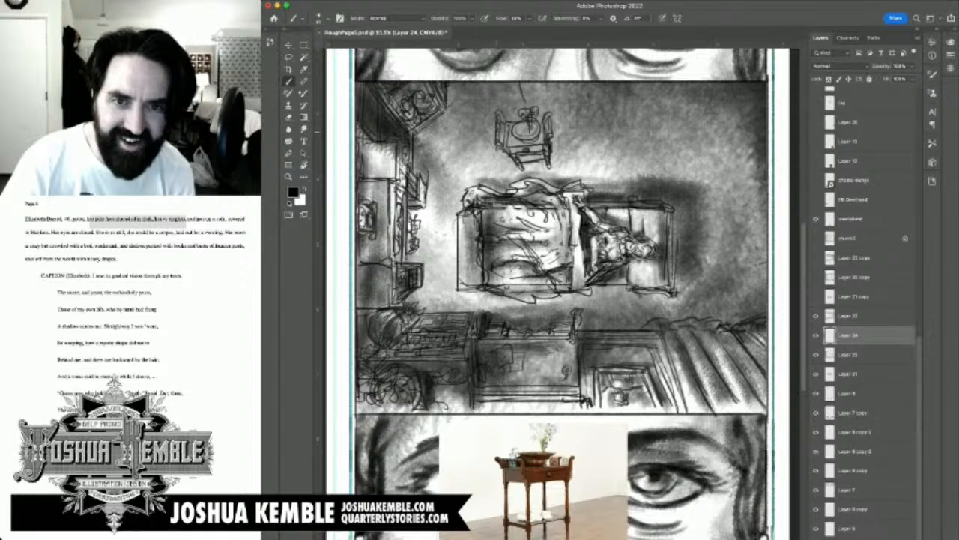
{"action": "left_click_drag", "start_coordinate": [557, 115], "coordinate": [557, 142]}
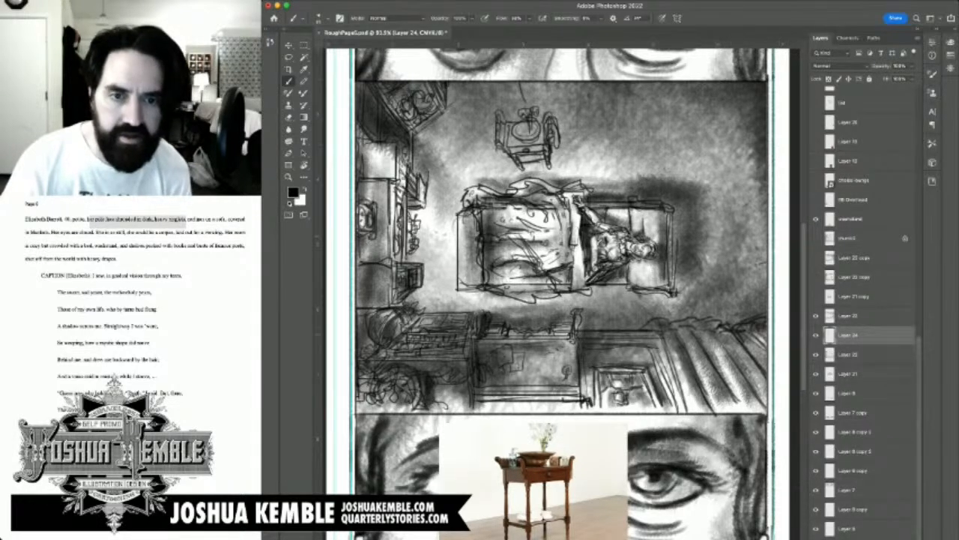
Step: Rotate the washstand sketch on Layer 24 slightly clockwise and shift it a little to the left above the sofa
{"action": "key", "text": "super+t"}
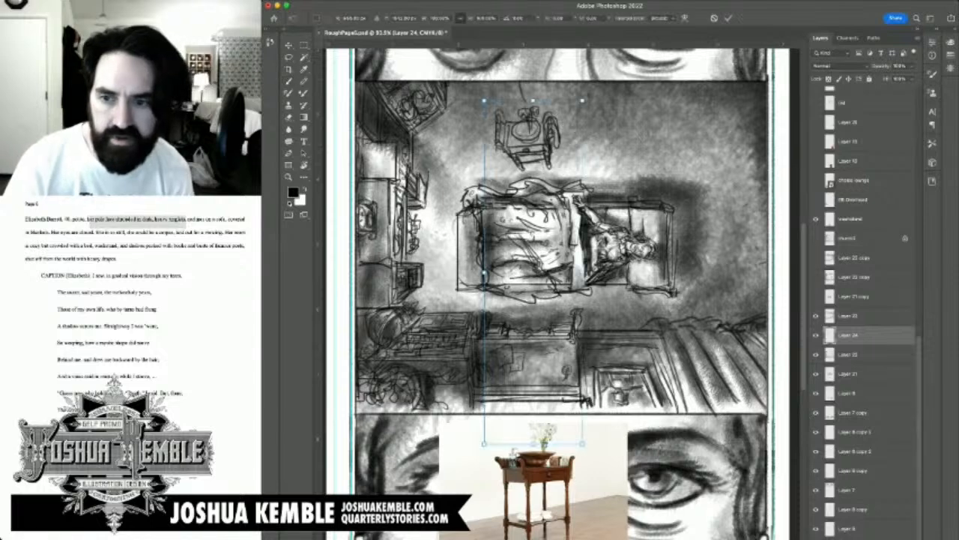
{"action": "key", "text": "Escape"}
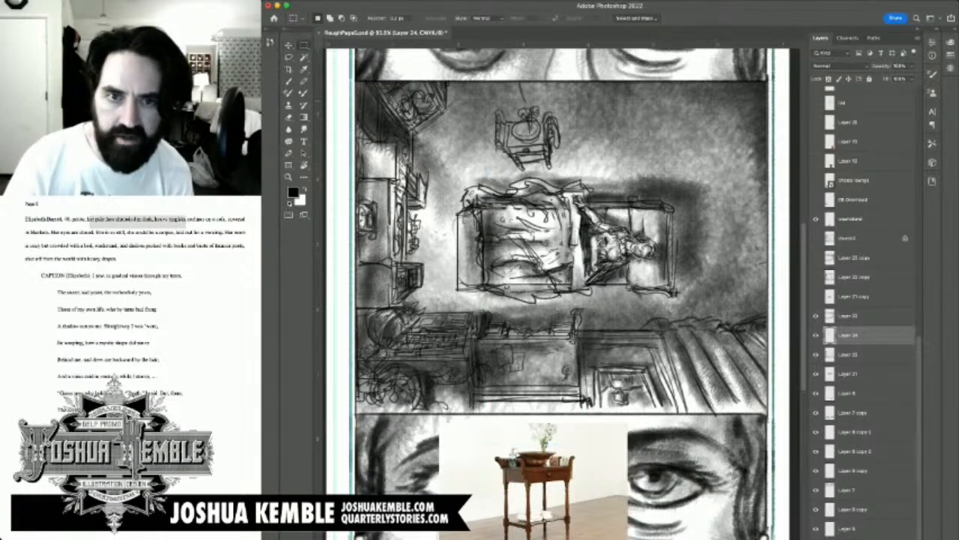
{"action": "left_click", "coordinate": [816, 335]}
{"action": "left_click", "coordinate": [816, 335]}
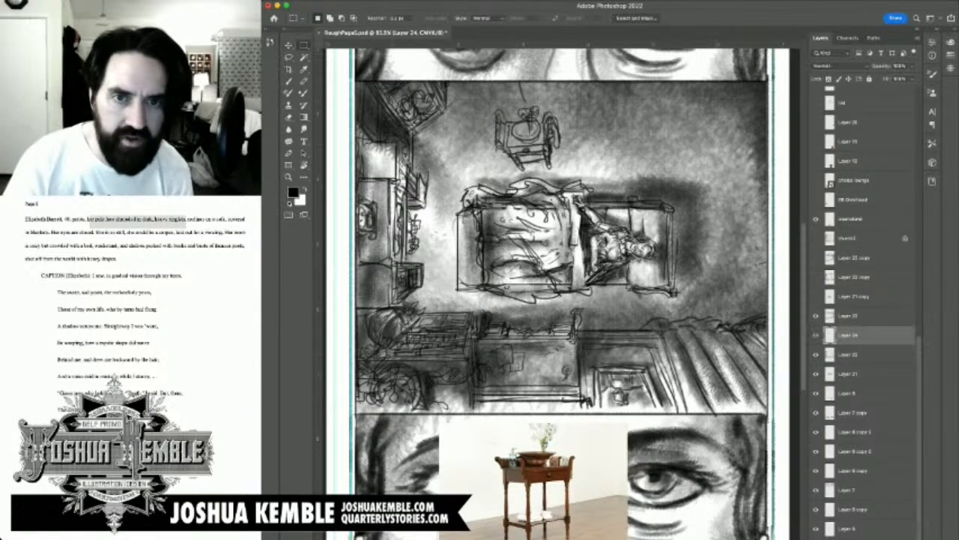
{"action": "key", "text": "v"}
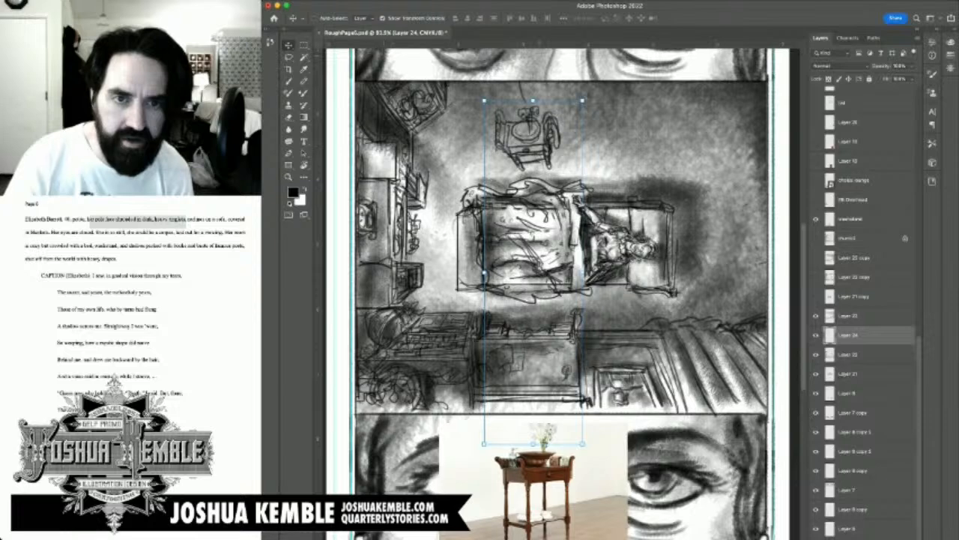
{"action": "mouse_move", "coordinate": [534, 137]}
{"action": "left_mouse_down"}
{"action": "mouse_move", "coordinate": [509, 156]}
{"action": "mouse_move", "coordinate": [518, 149]}
{"action": "left_mouse_up"}
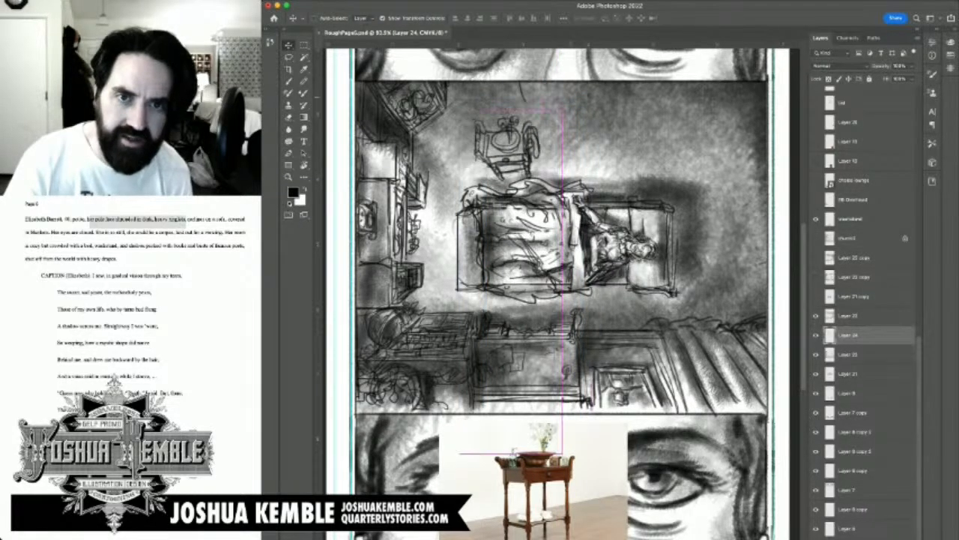
{"action": "left_click", "coordinate": [567, 103]}
{"action": "left_click_drag", "start_coordinate": [567, 103], "coordinate": [575, 106]}
{"action": "left_click_drag", "start_coordinate": [521, 153], "coordinate": [525, 142]}
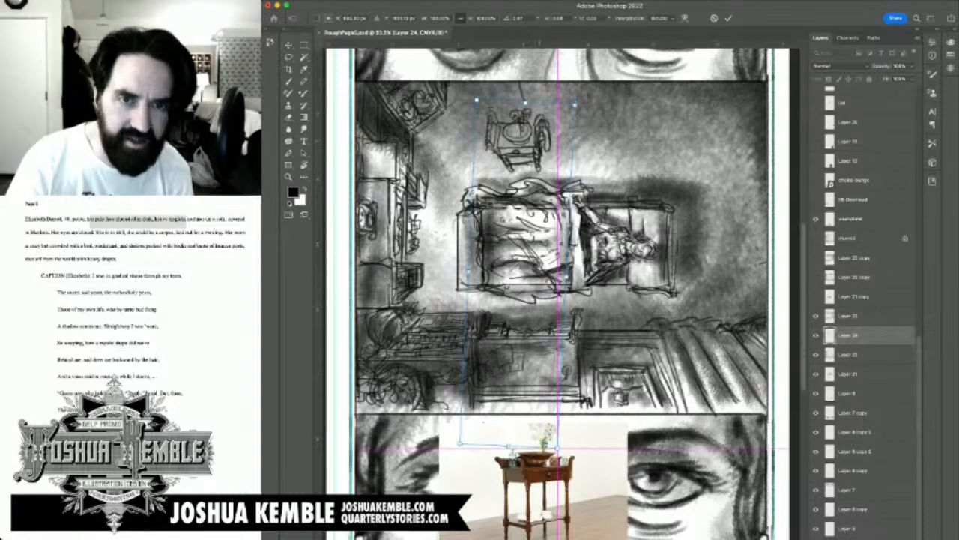
{"action": "key", "text": "Return"}
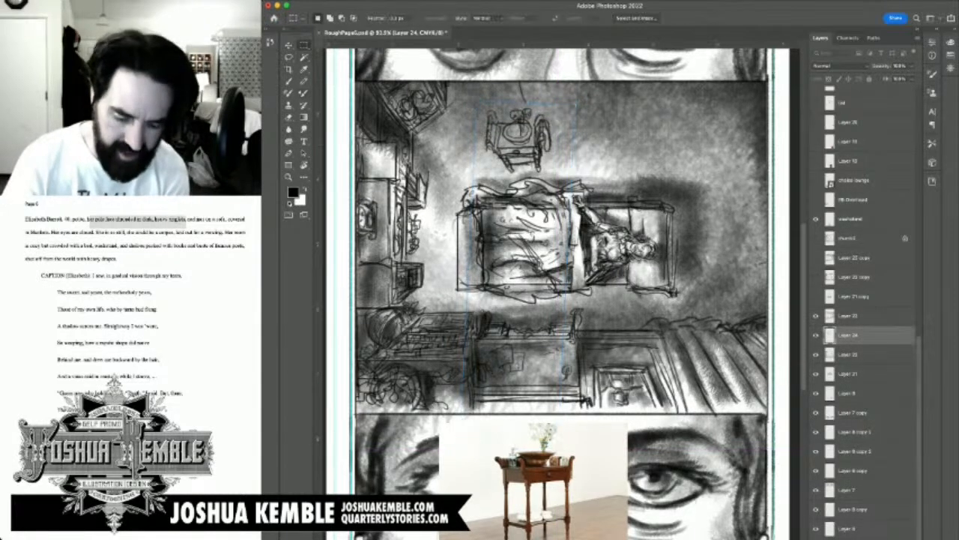
Step: Brush a soft dark shadow on Layer 24 along the washstand's right side and tabletop with a larger brush
{"action": "key", "text": "b"}
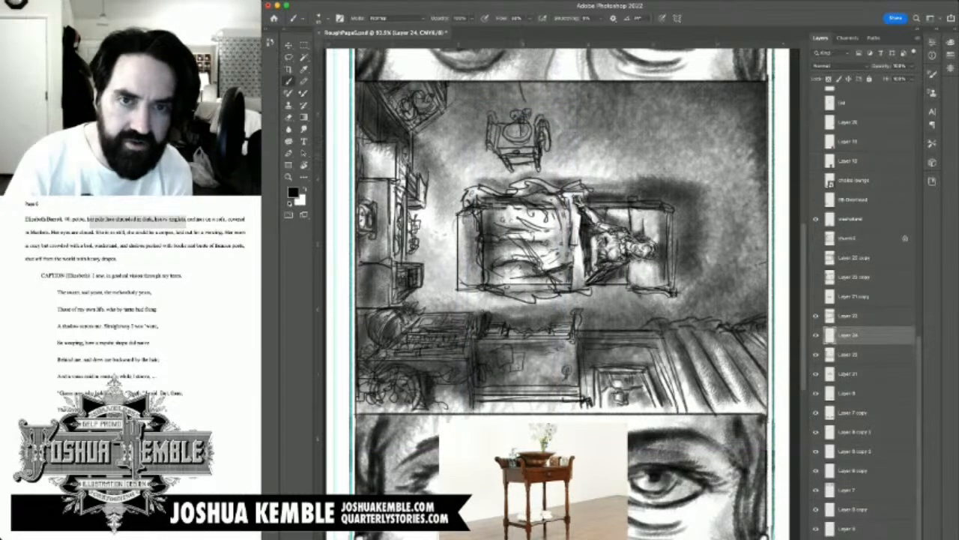
{"action": "key", "text": "bracketright"}
{"action": "key", "text": "bracketright"}
{"action": "key", "text": "bracketright"}
{"action": "key", "text": "bracketright"}
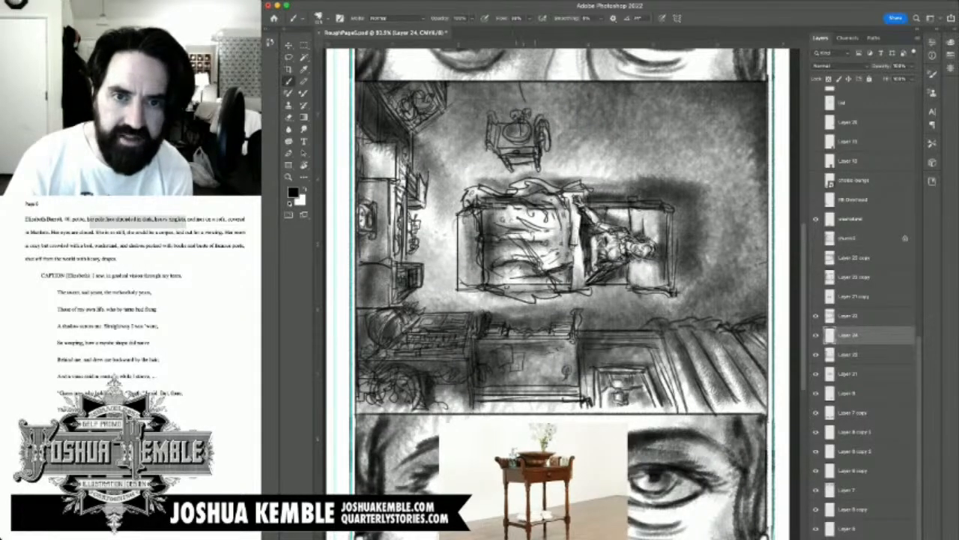
{"action": "mouse_move", "coordinate": [535, 162]}
{"action": "left_mouse_down"}
{"action": "mouse_move", "coordinate": [519, 161]}
{"action": "mouse_move", "coordinate": [546, 147]}
{"action": "mouse_move", "coordinate": [551, 159]}
{"action": "mouse_move", "coordinate": [577, 137]}
{"action": "mouse_move", "coordinate": [532, 117]}
{"action": "mouse_move", "coordinate": [604, 114]}
{"action": "left_mouse_up"}
{"action": "left_click_drag", "start_coordinate": [538, 114], "coordinate": [496, 121]}
{"action": "key", "text": "x"}
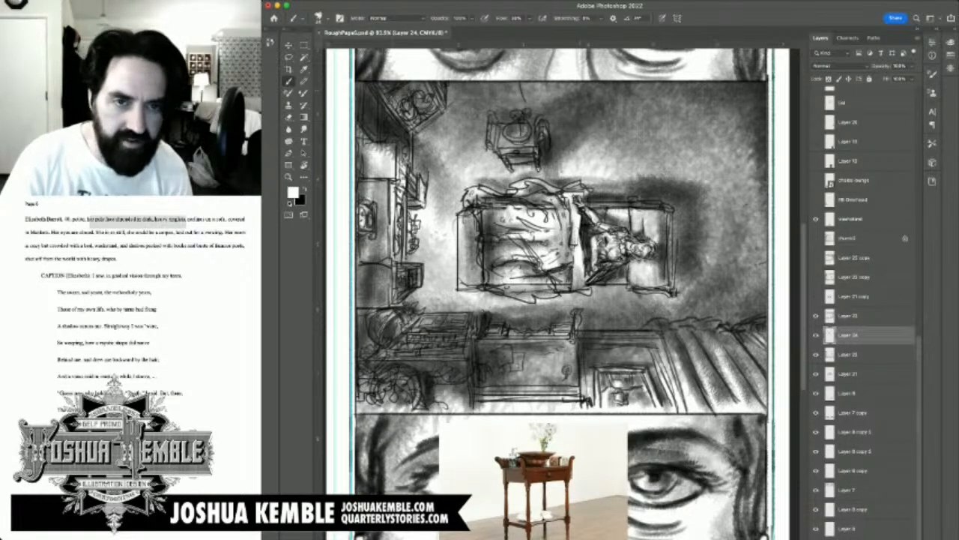
Step: Hide the washstand reference photo and compare the overhead panel with and without the sketched washstand's layer
{"action": "left_click", "coordinate": [849, 316]}
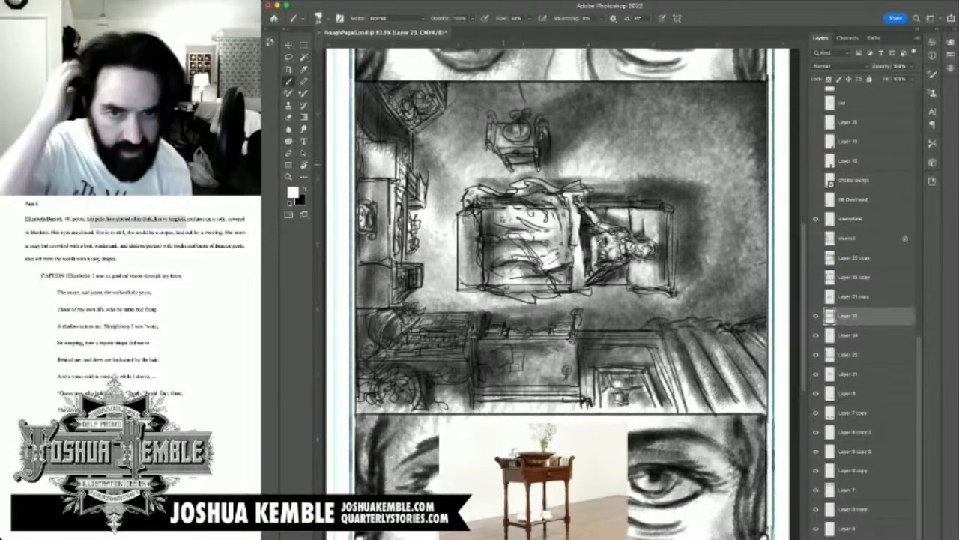
{"action": "key", "text": "super+0"}
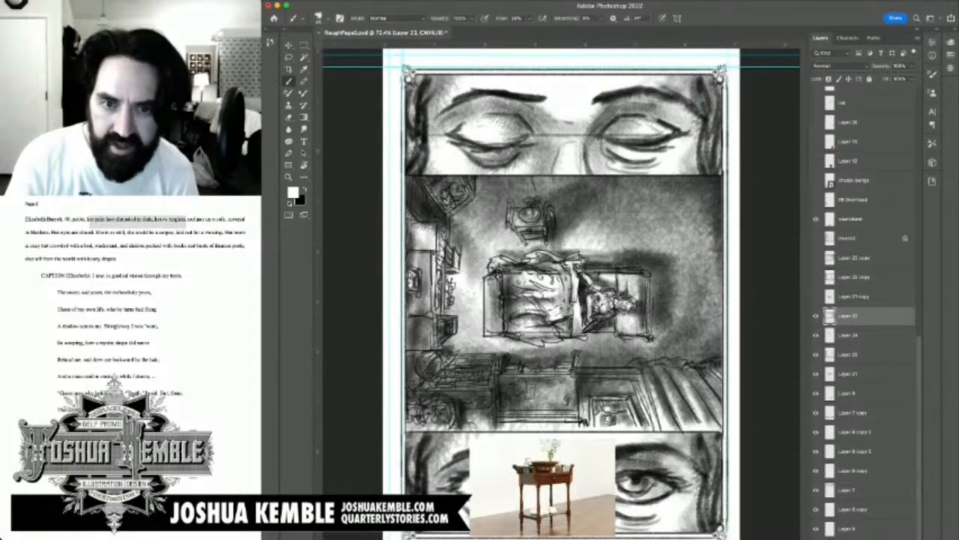
{"action": "left_click", "coordinate": [816, 218]}
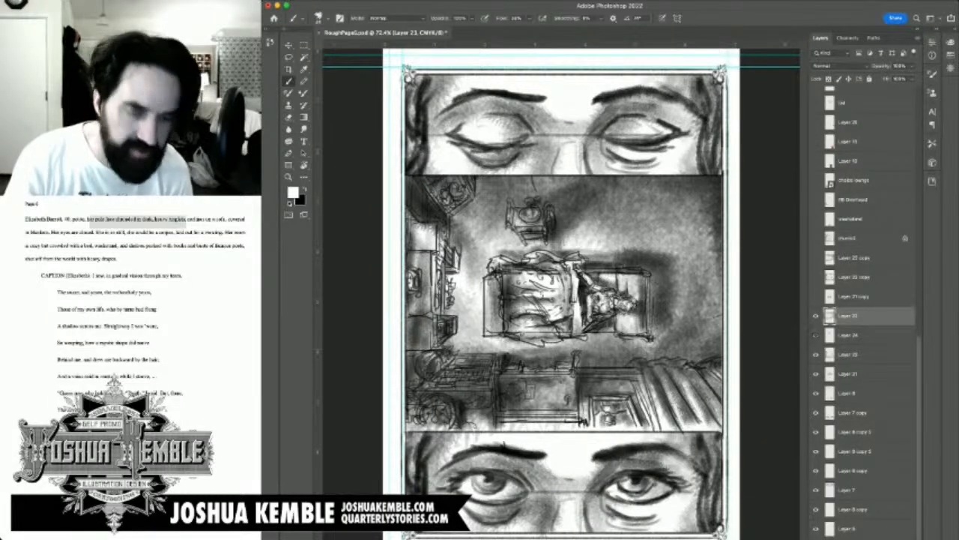
{"action": "left_click", "coordinate": [817, 335]}
{"action": "left_click", "coordinate": [816, 335]}
Step: Squash the washstand on Layer 24 vertically to about 89% of its height, shift it back up above the sofa, and save the page
{"action": "left_click", "coordinate": [849, 335]}
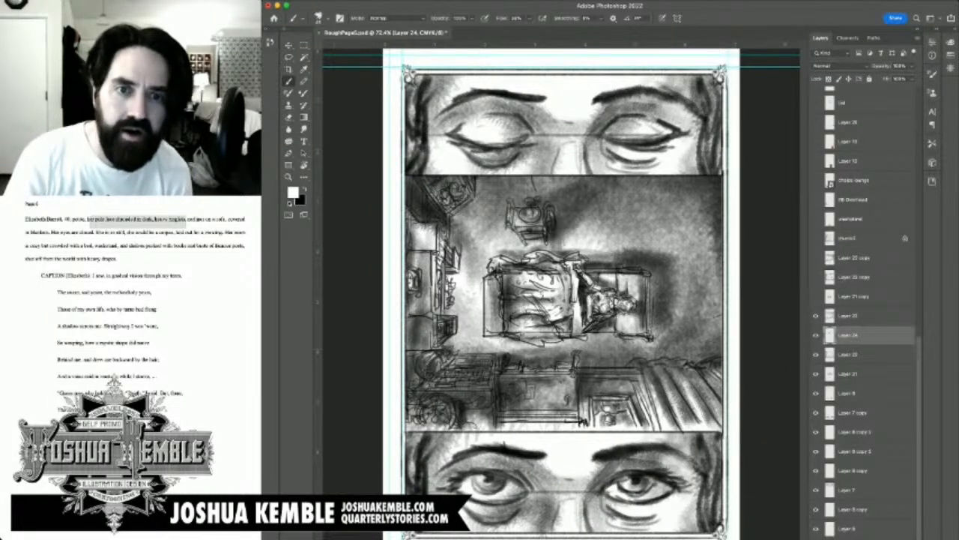
{"action": "key", "text": "ctrl+t"}
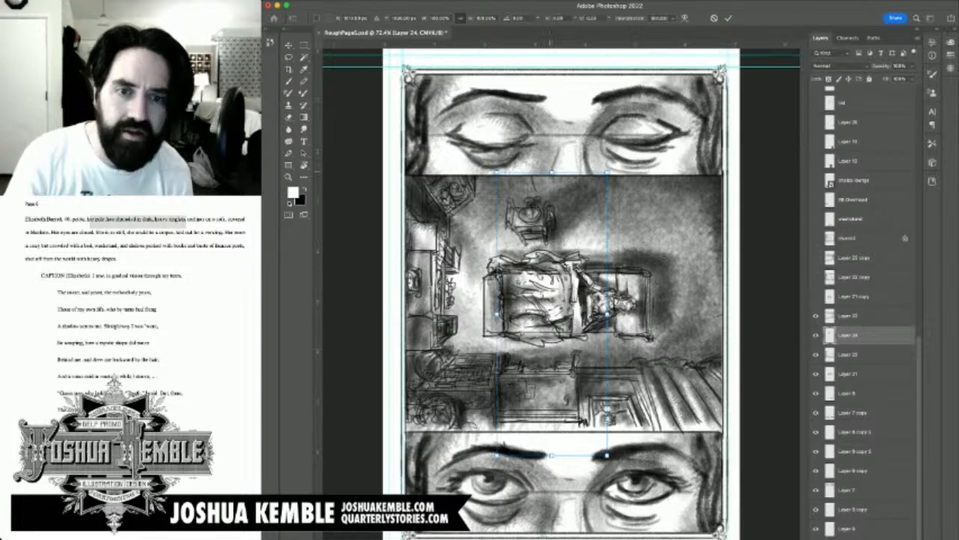
{"action": "left_click_drag", "start_coordinate": [552, 173], "coordinate": [551, 202]}
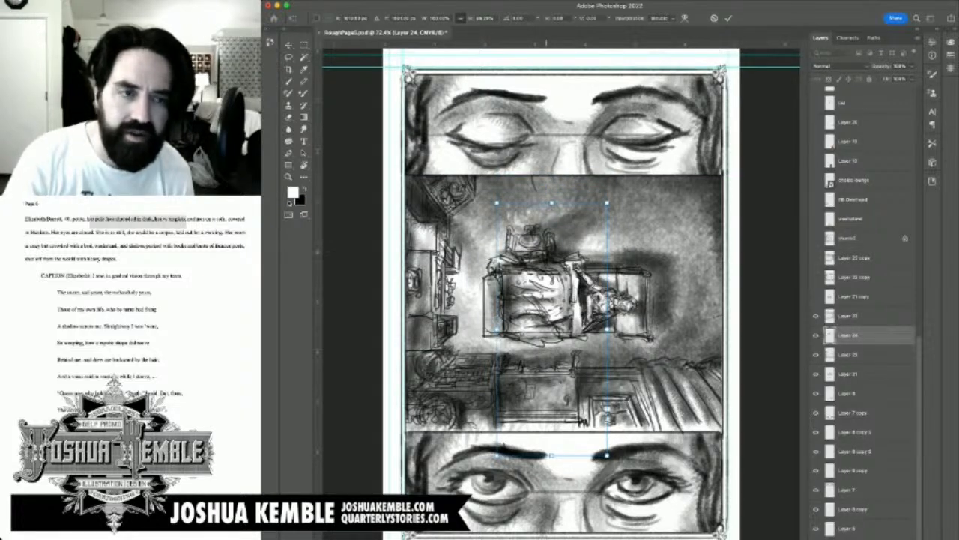
{"action": "left_click_drag", "start_coordinate": [547, 250], "coordinate": [545, 227]}
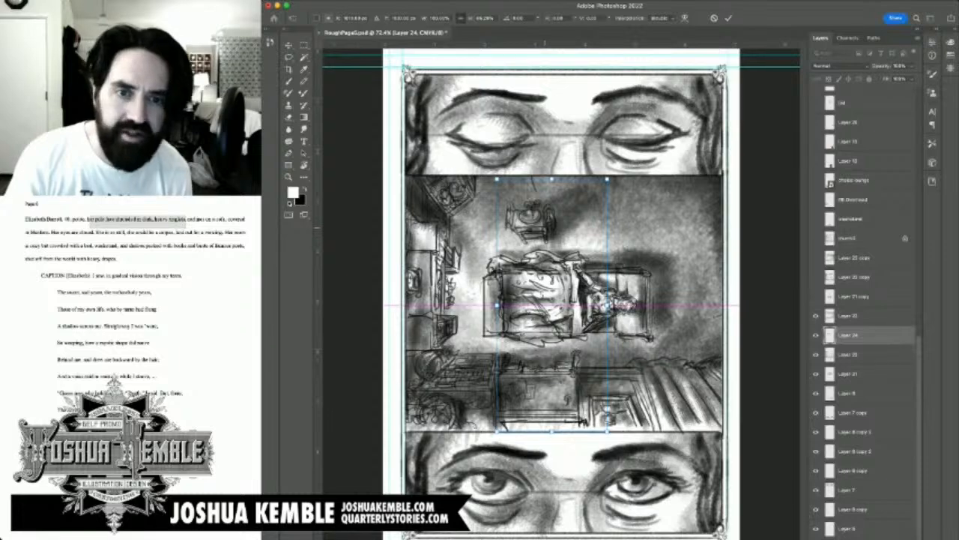
{"action": "key", "text": "m"}
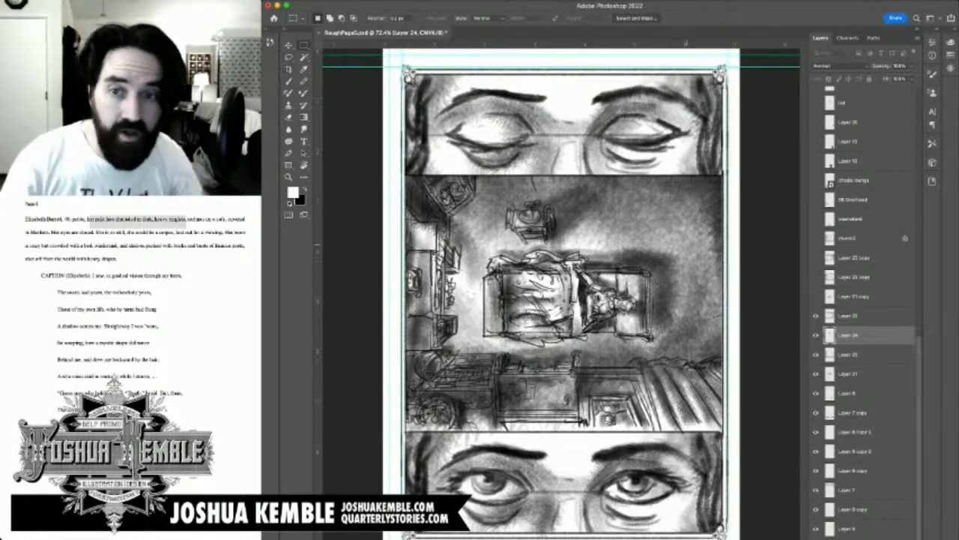
{"action": "key", "text": "super+minus"}
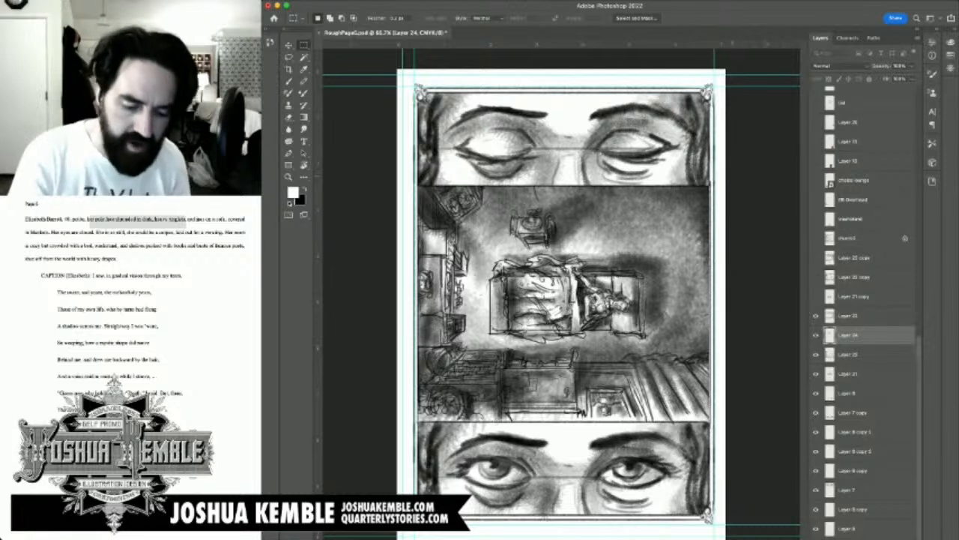
{"action": "key", "text": "super+s"}
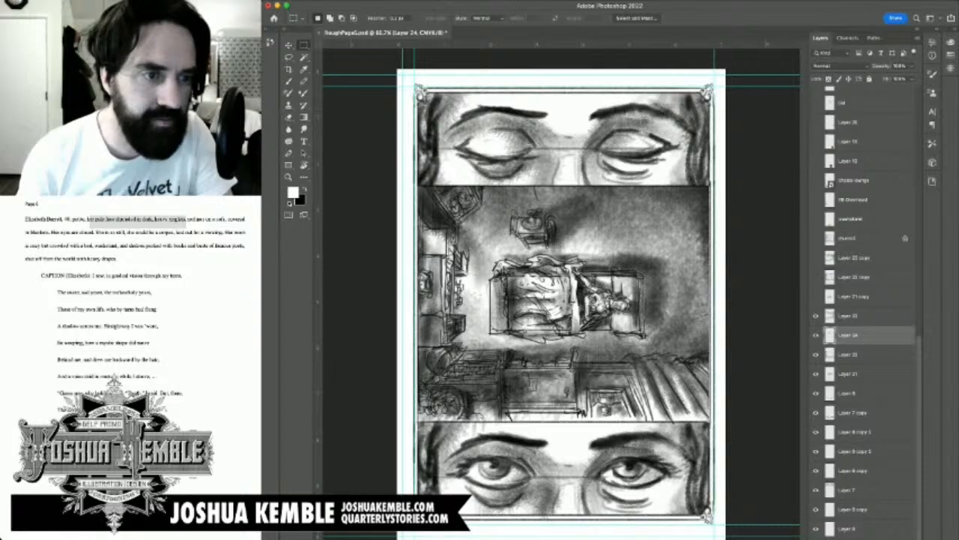
Step: Switch to the web browser and run a Google search for "victorian rug" in a new tab
{"action": "key", "text": "super+Tab"}
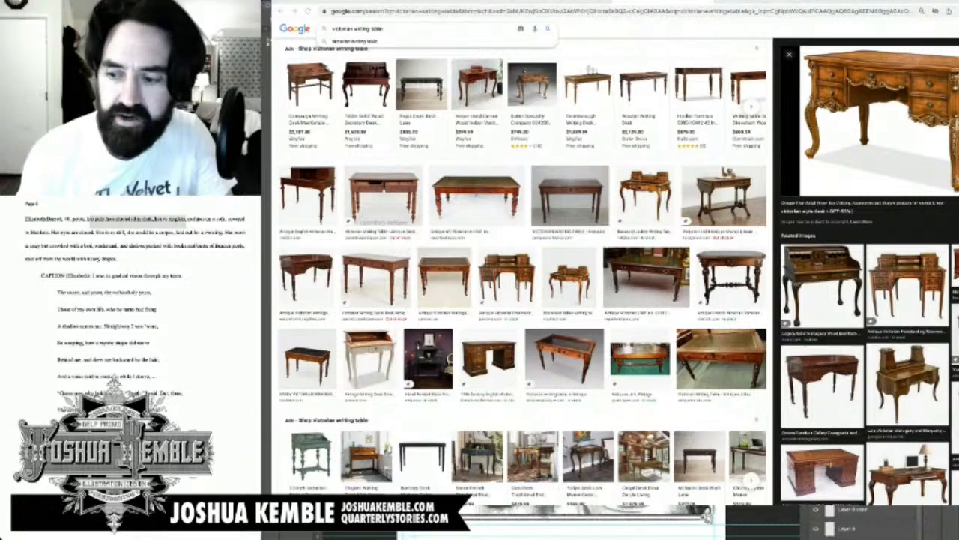
{"action": "key", "text": "super+Tab"}
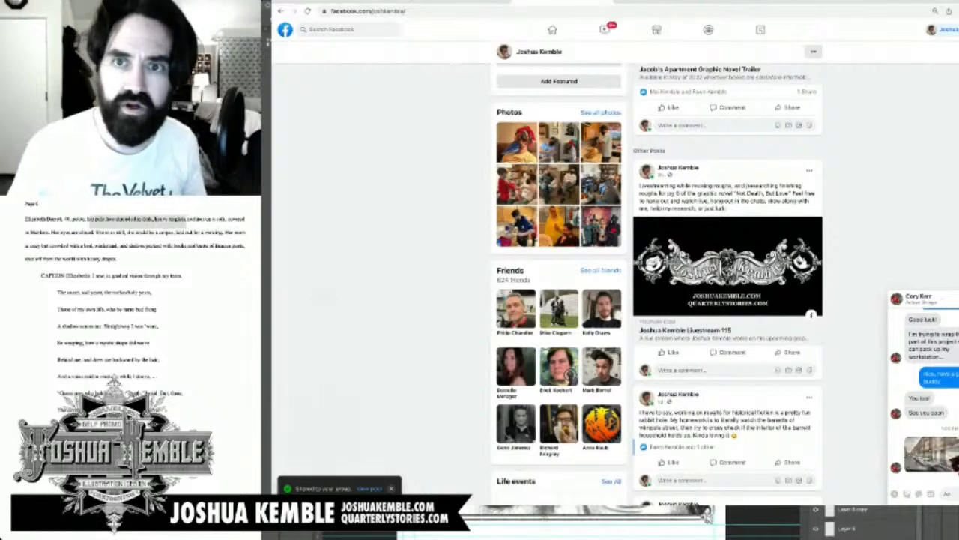
{"action": "key", "text": "super+t"}
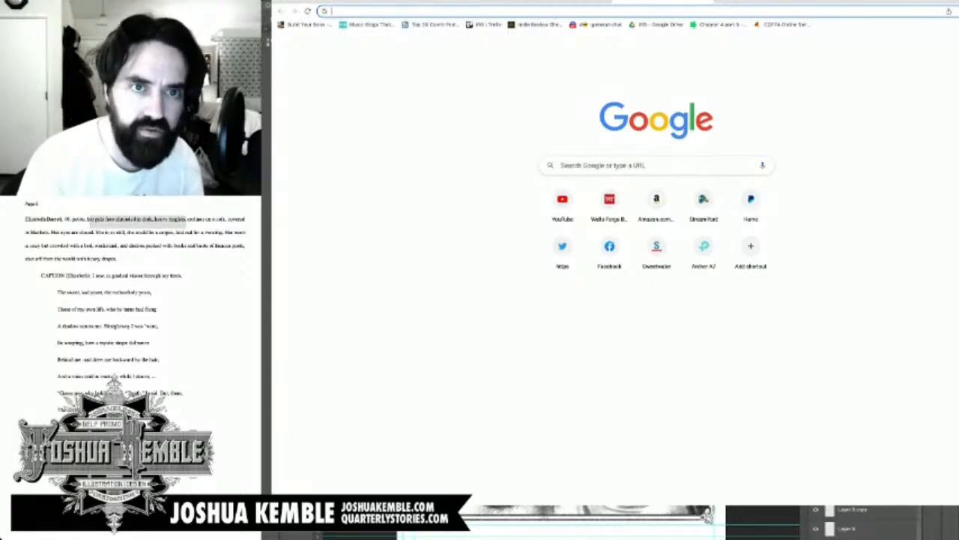
{"action": "type", "text": "victorian "}
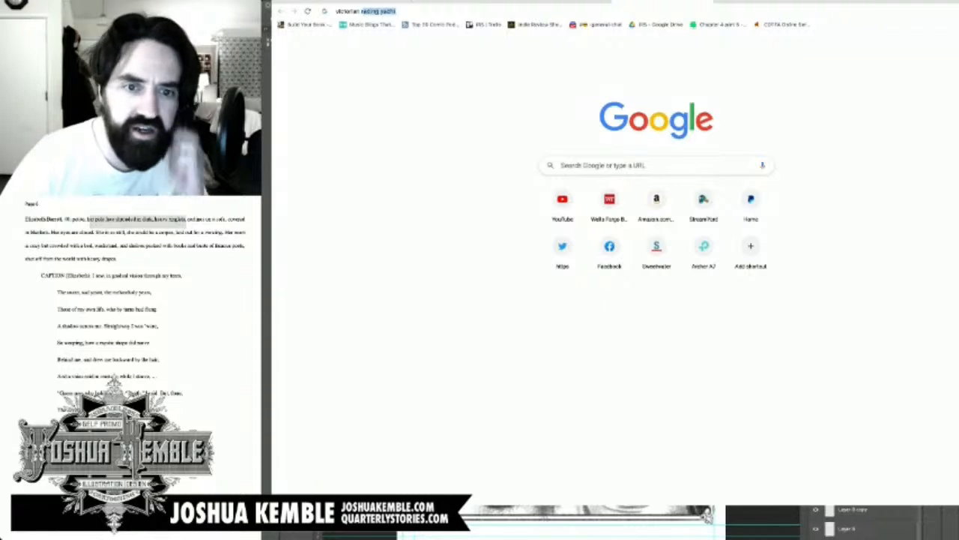
{"action": "type", "text": "rug"}
{"action": "key", "text": "Return"}
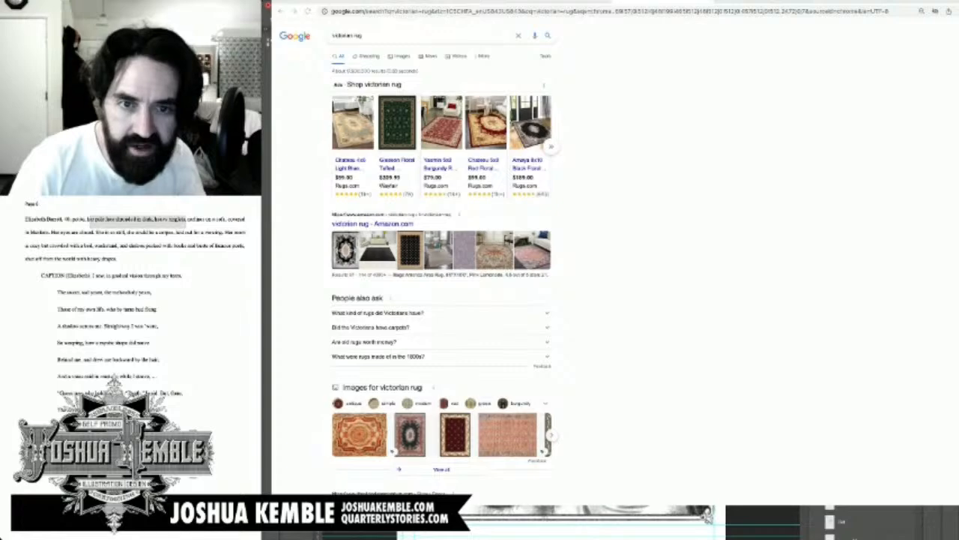
{"action": "key", "text": "ctrl+Tab"}
{"action": "key", "text": "ctrl+Tab"}
{"action": "key", "text": "ctrl+Tab"}
{"action": "key", "text": "ctrl+Tab"}
{"action": "key", "text": "ctrl+Tab"}
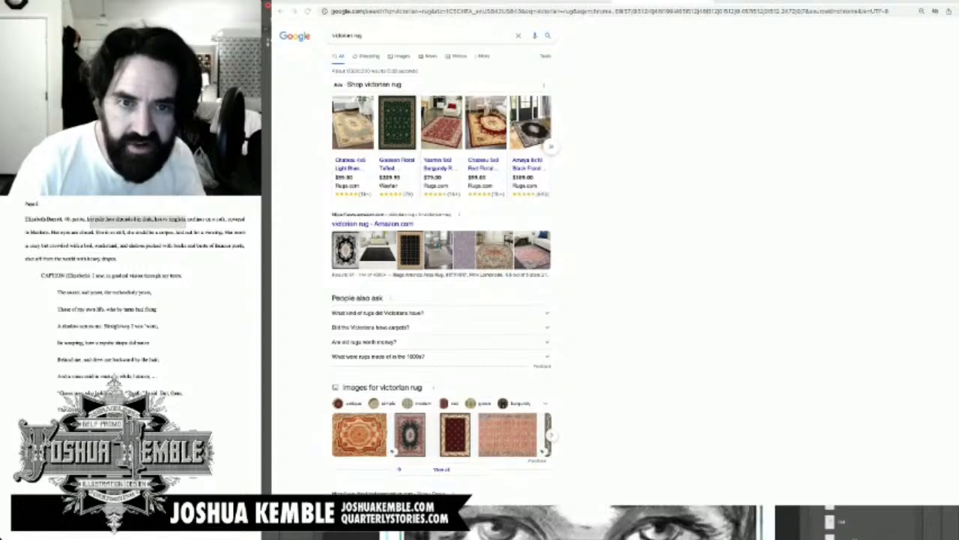
{"action": "key", "text": "ctrl+Tab"}
{"action": "key", "text": "ctrl+Tab"}
{"action": "key", "text": "ctrl+Tab"}
{"action": "key", "text": "ctrl+Tab"}
{"action": "key", "text": "ctrl+Tab"}
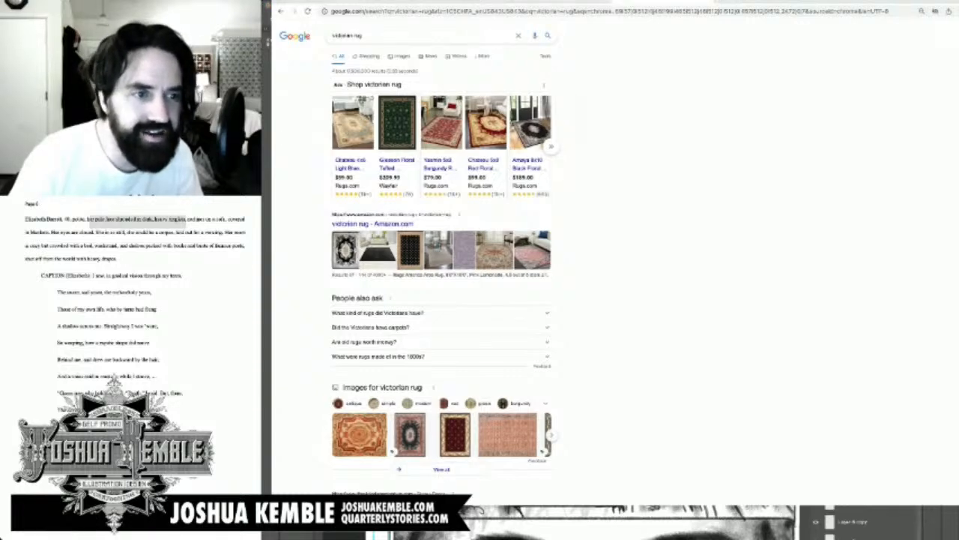
Step: Return to Photoshop and examine the carpet pattern under the chair in the reference drawing of the seated woman
{"action": "key", "text": "super+Tab"}
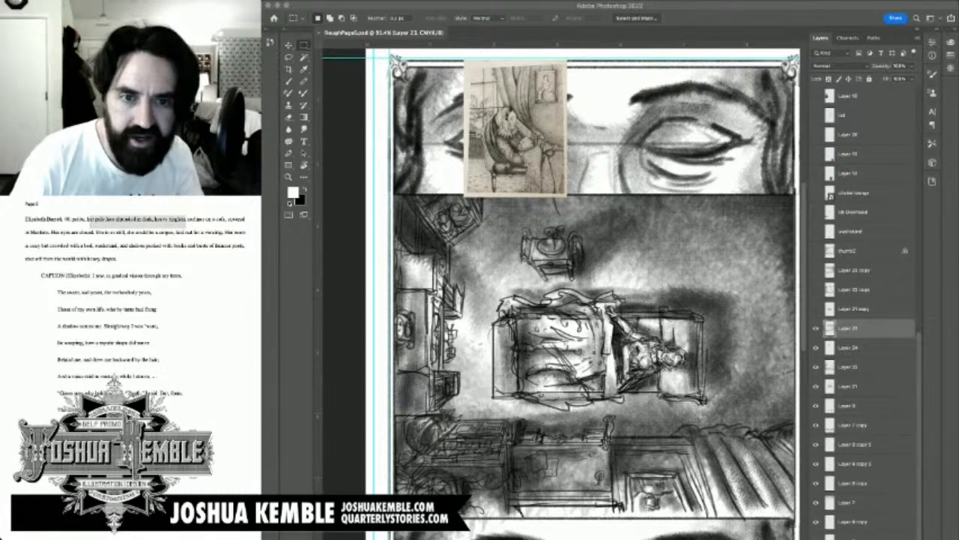
{"action": "left_click", "coordinate": [495, 123]}
{"action": "scroll", "coordinate": [495, 123], "scroll_direction": "up", "scroll_amount": 10}
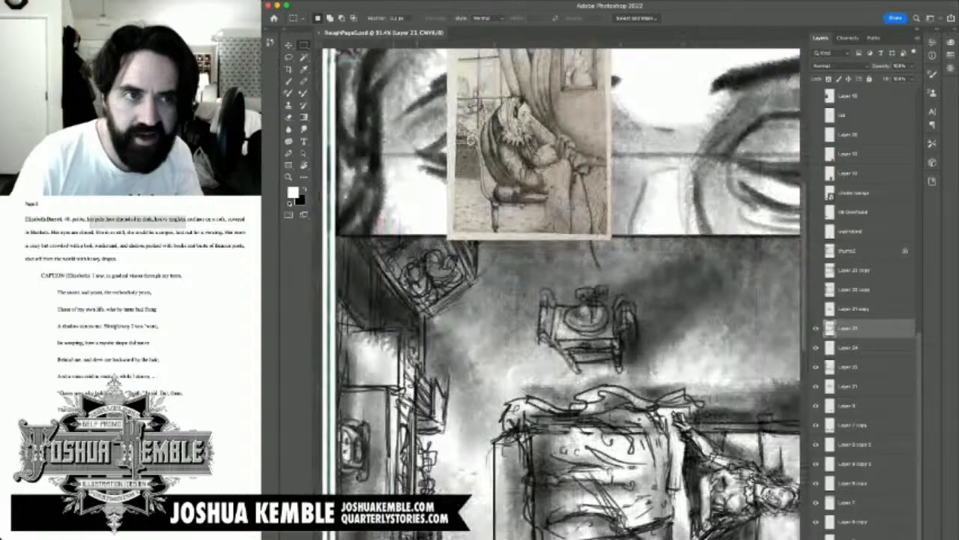
{"action": "scroll", "coordinate": [562, 292], "scroll_direction": "down", "scroll_amount": 10}
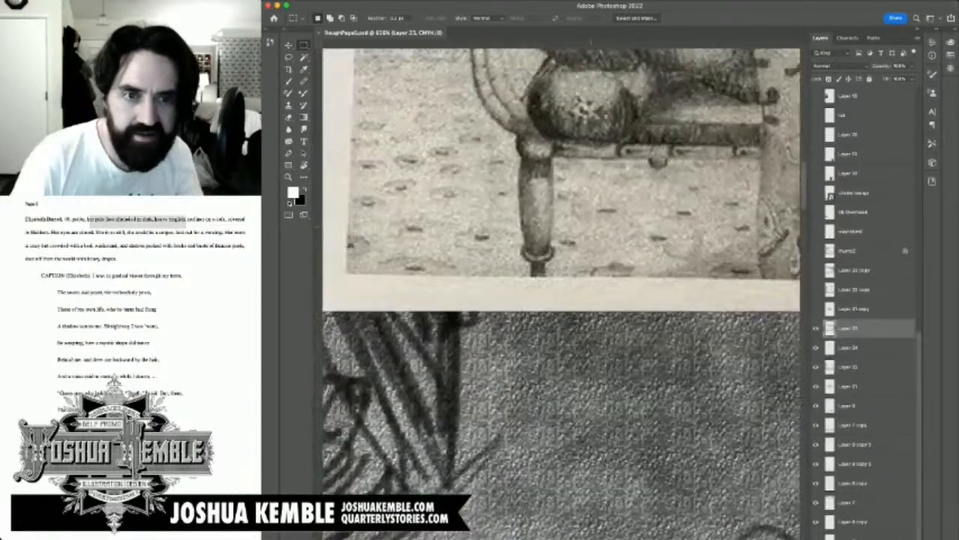
{"action": "scroll", "coordinate": [562, 294], "scroll_direction": "left", "scroll_amount": 3}
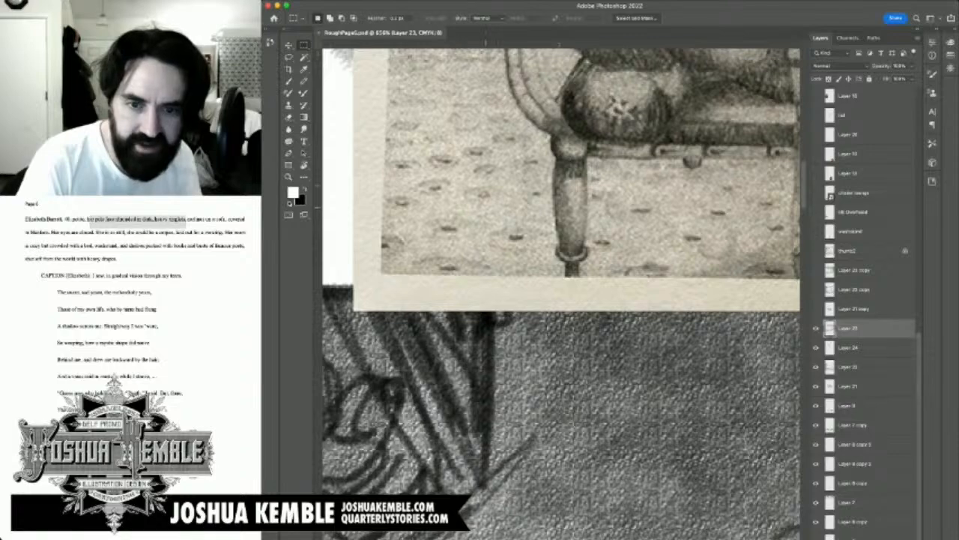
{"action": "key", "text": "super+minus"}
{"action": "key", "text": "super+minus"}
{"action": "key", "text": "super+minus"}
{"action": "key", "text": "super+minus"}
{"action": "key", "text": "super+minus"}
{"action": "key", "text": "super+minus"}
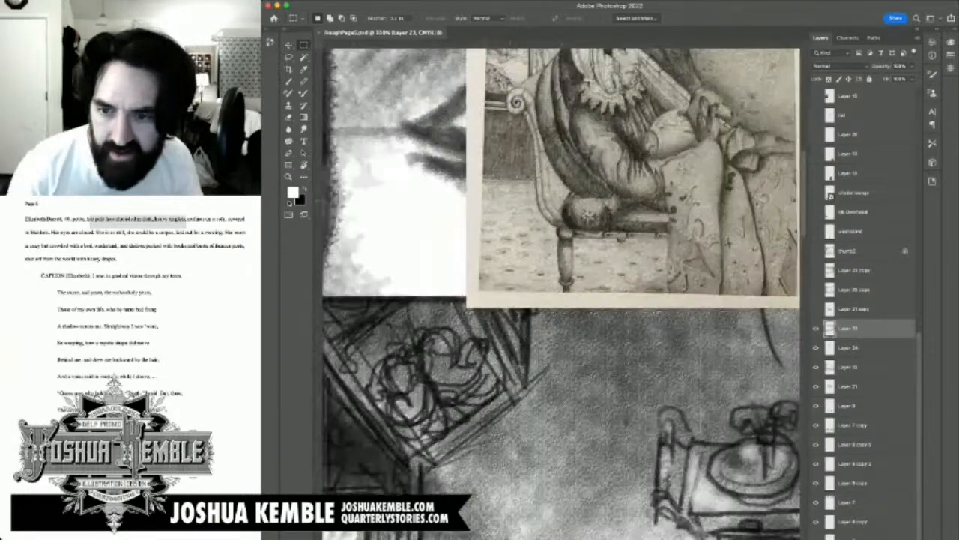
{"action": "key", "text": "super+minus"}
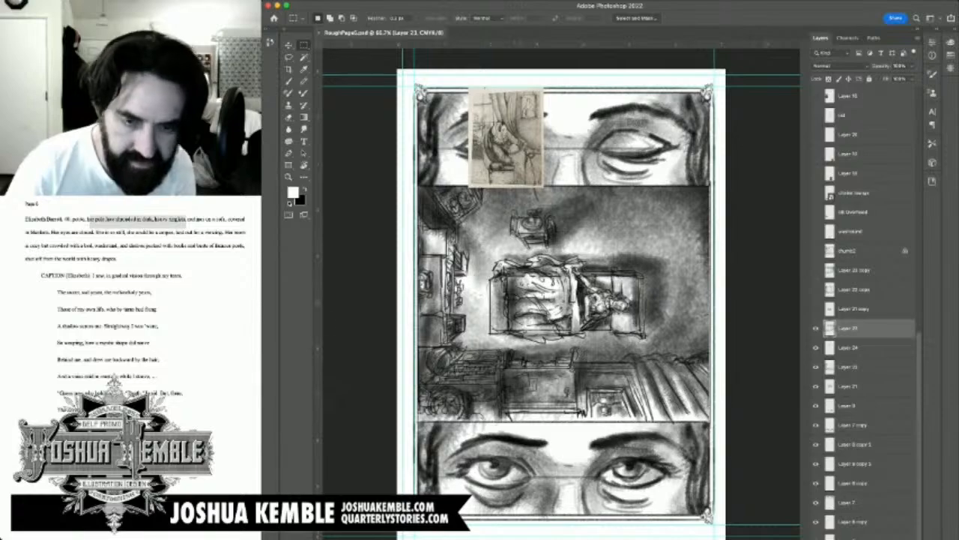
Step: Create a new layer above Layer 23 and paint a small round carpet motif, a dark dot inside a ring, on the floor beside the sofa's foot
{"action": "key", "text": "b"}
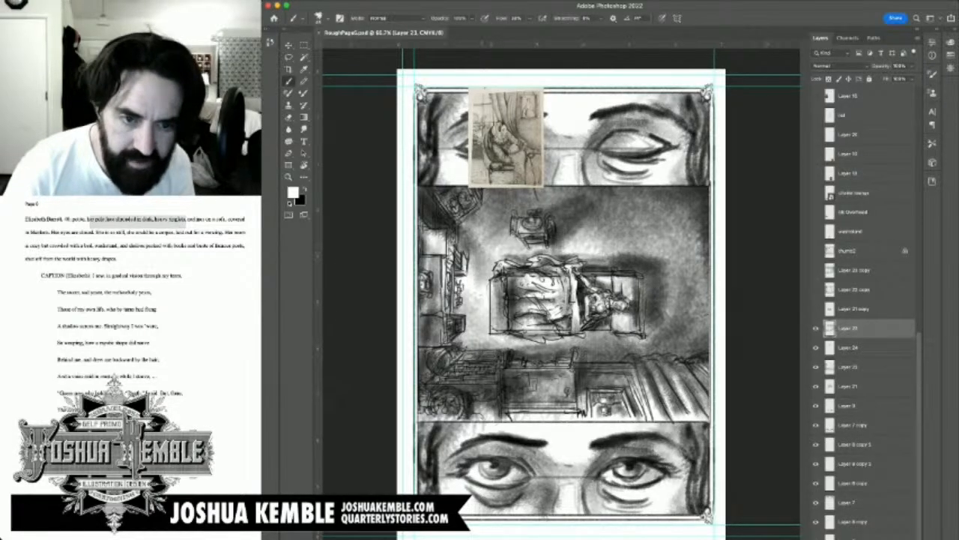
{"action": "key", "text": "super+plus"}
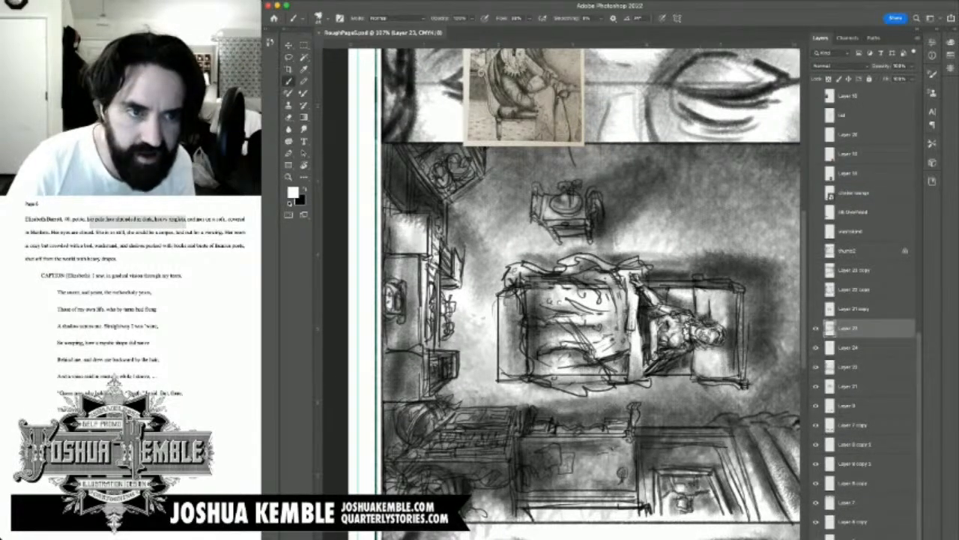
{"action": "key", "text": "super+shift+alt+n"}
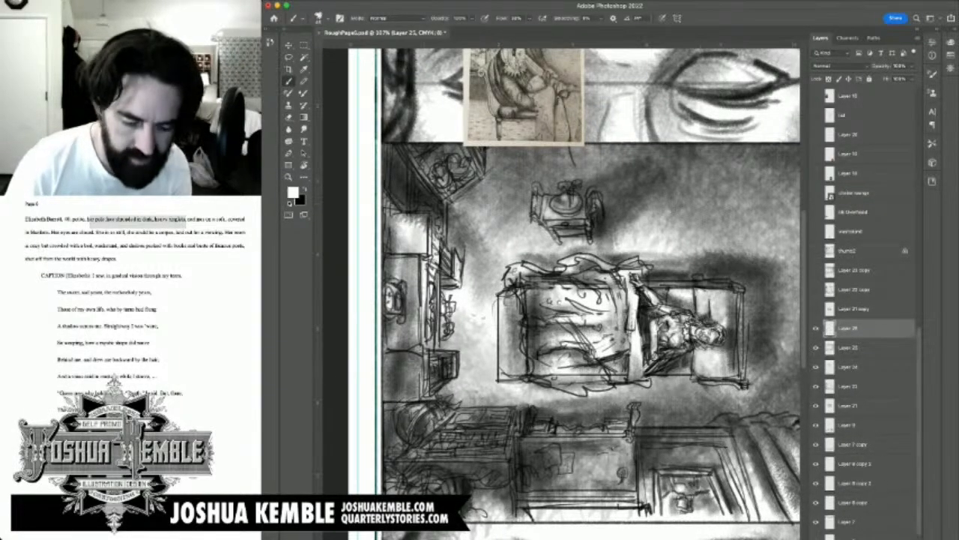
{"action": "key", "text": "x"}
{"action": "scroll", "coordinate": [490, 395], "scroll_direction": "up", "scroll_amount": 5}
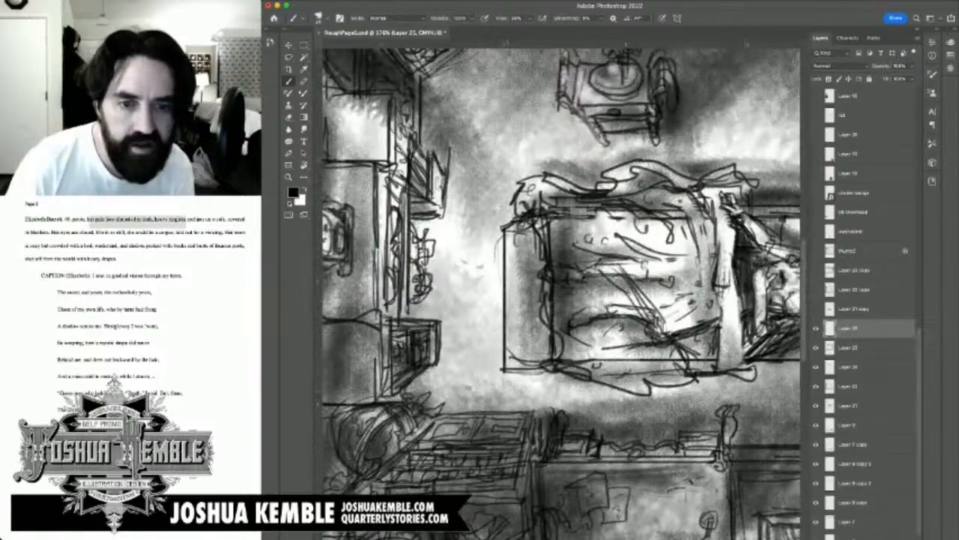
{"action": "left_click_drag", "start_coordinate": [471, 377], "coordinate": [470, 376]}
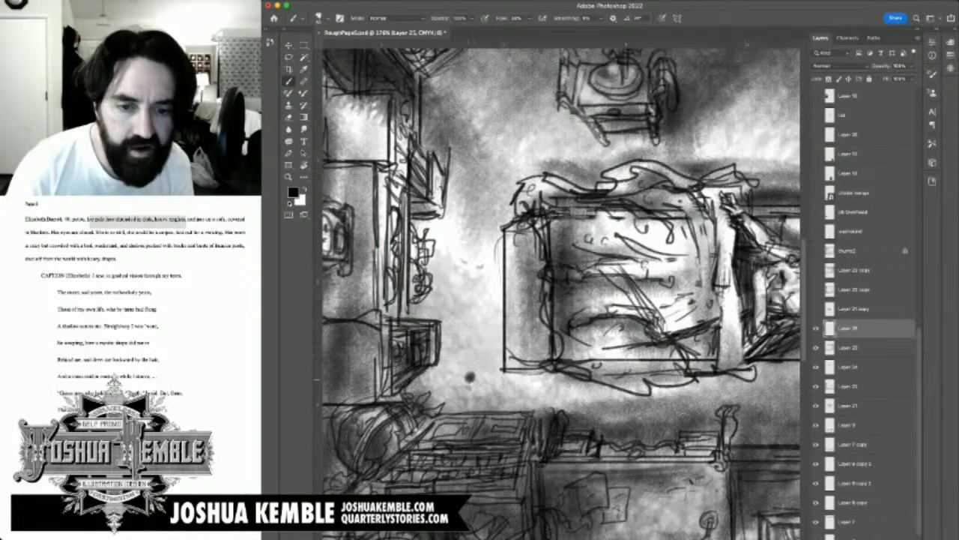
{"action": "scroll", "coordinate": [470, 377], "scroll_direction": "up", "scroll_amount": 10}
{"action": "scroll", "coordinate": [470, 377], "scroll_direction": "down", "scroll_amount": 3}
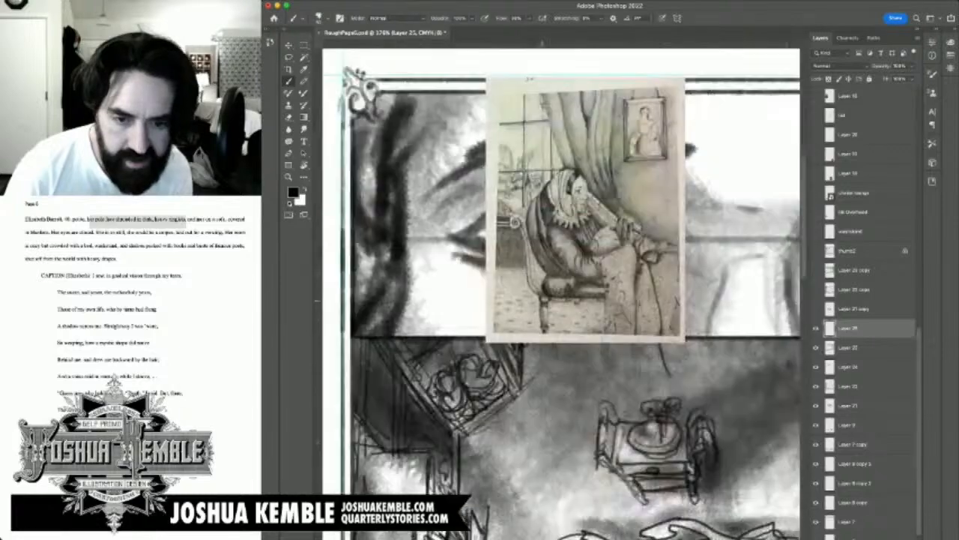
{"action": "scroll", "coordinate": [531, 443], "scroll_direction": "down", "scroll_amount": 10}
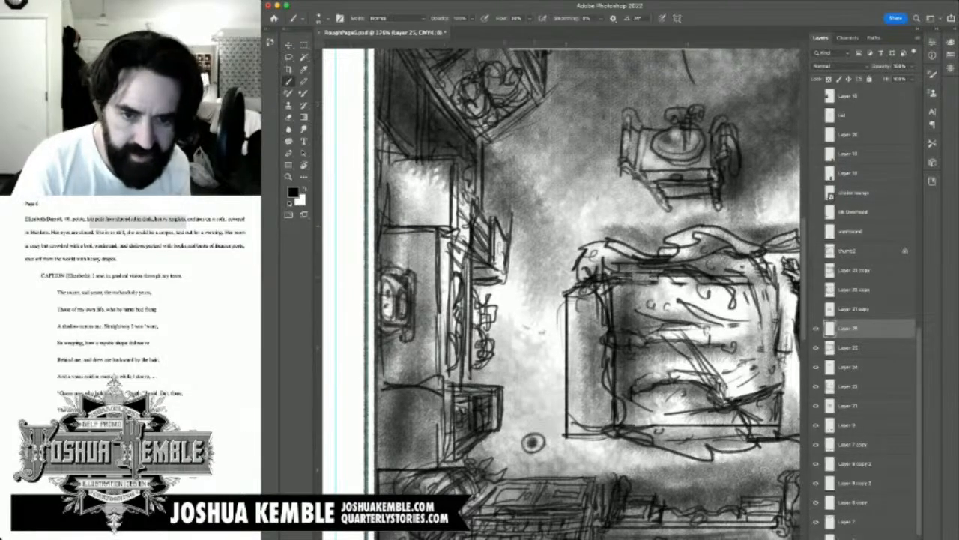
Step: Duplicate the round carpet motif beside the original, merge the pair, duplicate it, and merge the four motifs into Layer 25
{"action": "key", "text": "v"}
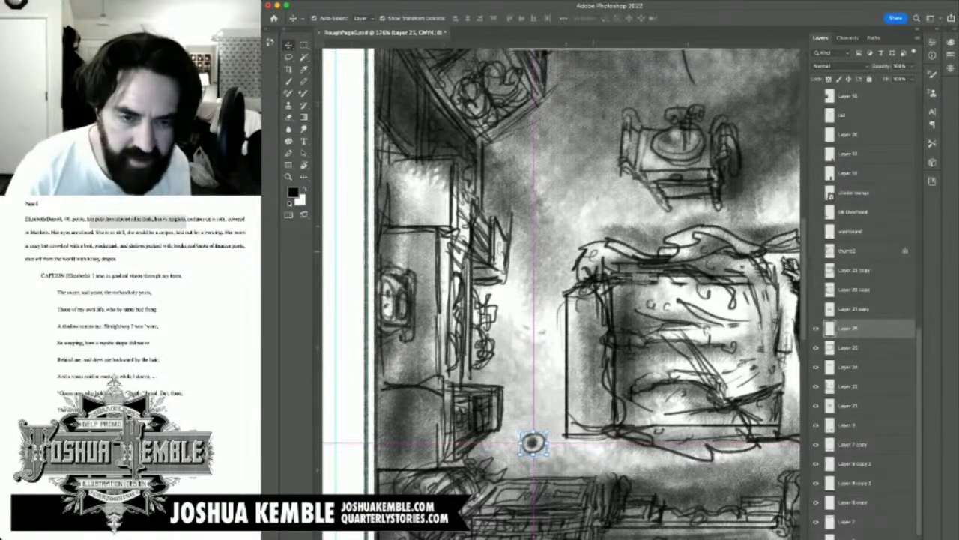
{"action": "key", "text": "ctrl+0"}
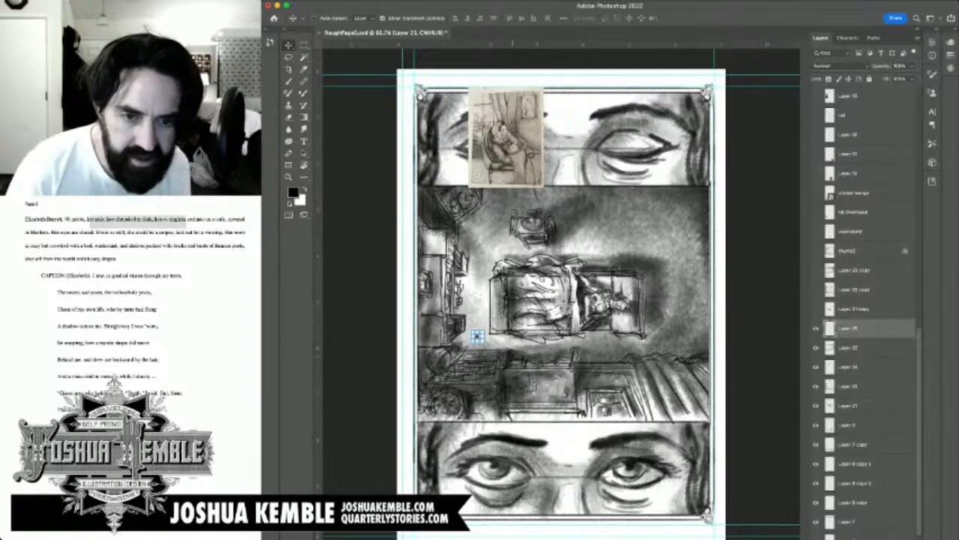
{"action": "scroll", "coordinate": [481, 298], "scroll_direction": "up", "scroll_amount": 5}
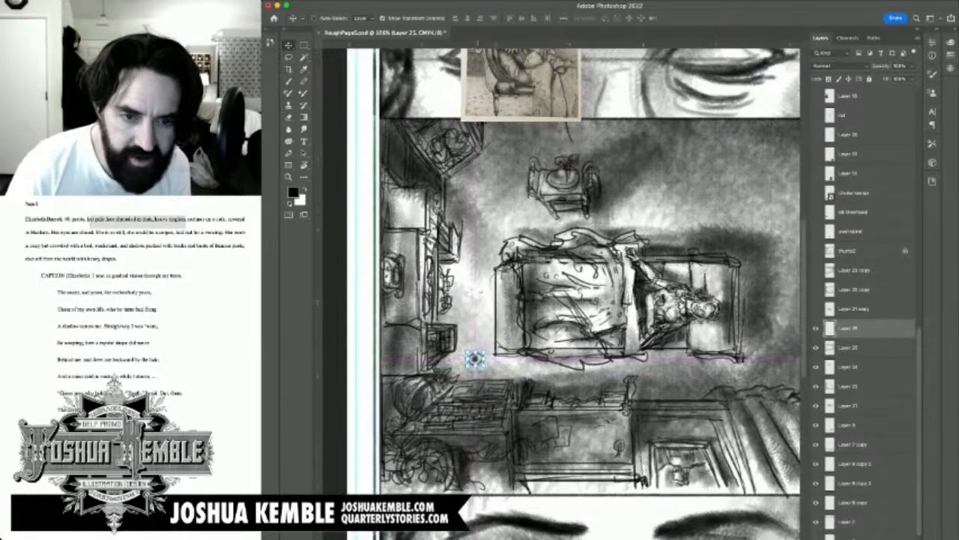
{"action": "mouse_move", "coordinate": [475, 359]}
{"action": "left_mouse_down"}
{"action": "mouse_move", "coordinate": [461, 384]}
{"action": "mouse_move", "coordinate": [490, 356]}
{"action": "mouse_move", "coordinate": [484, 362]}
{"action": "left_mouse_up"}
{"action": "scroll", "coordinate": [481, 354], "scroll_direction": "up", "scroll_amount": 4}
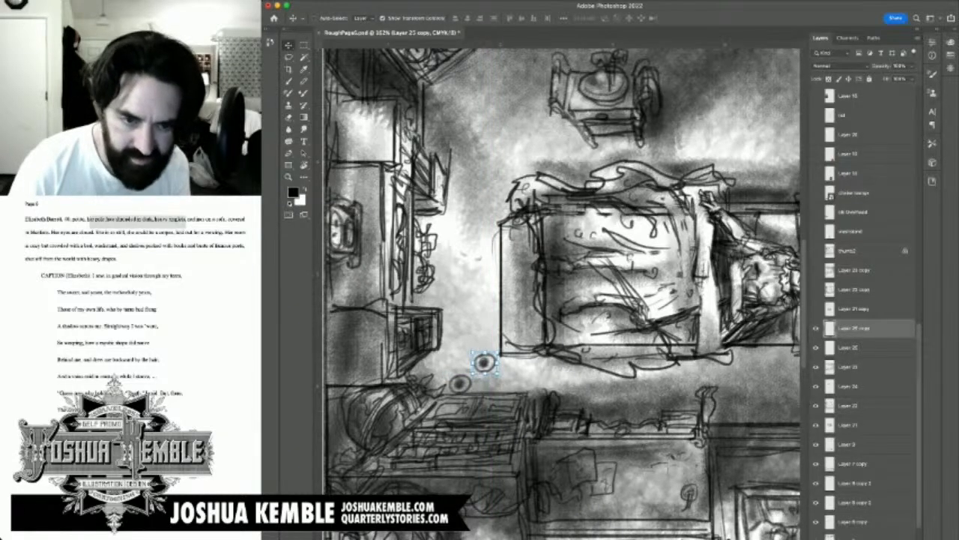
{"action": "key", "text": "ctrl+e"}
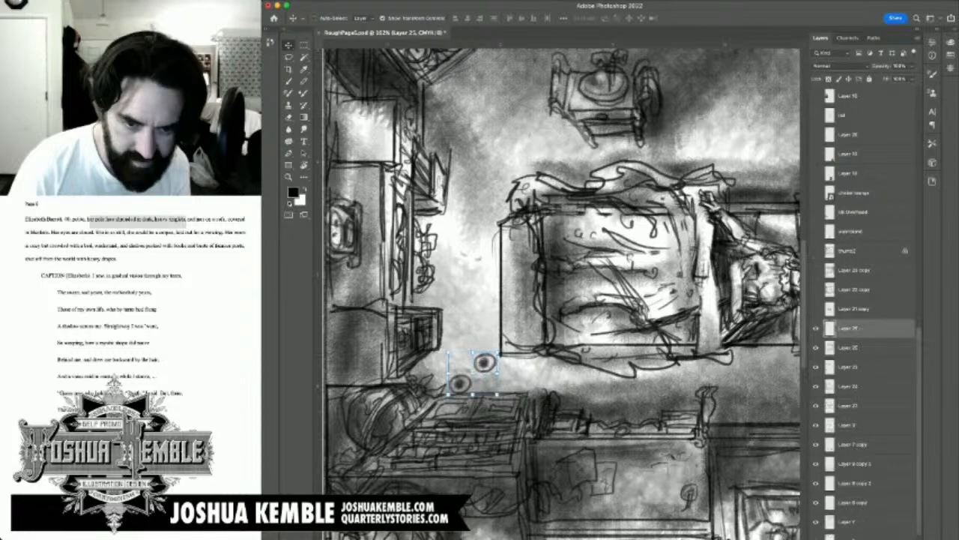
{"action": "left_click_drag", "start_coordinate": [487, 370], "coordinate": [461, 365]}
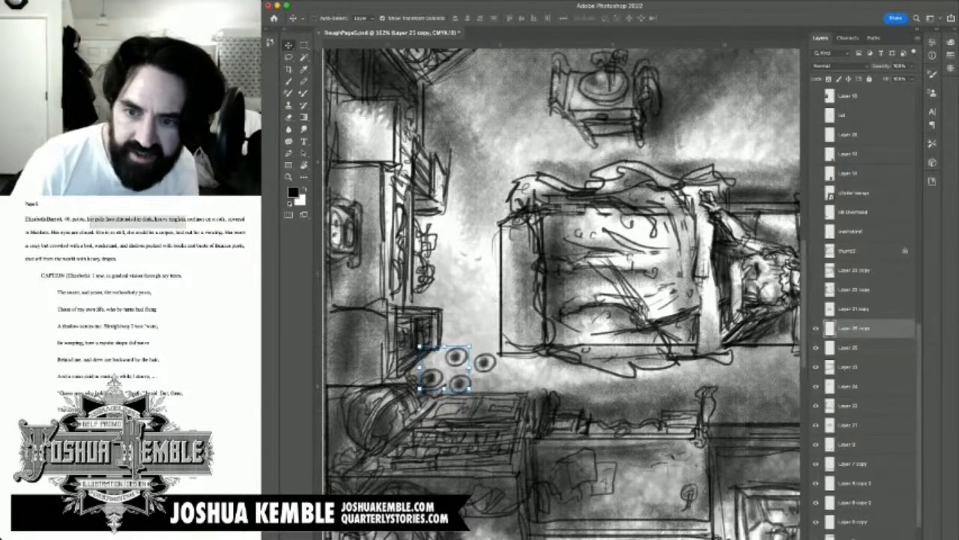
{"action": "key", "text": "super+e"}
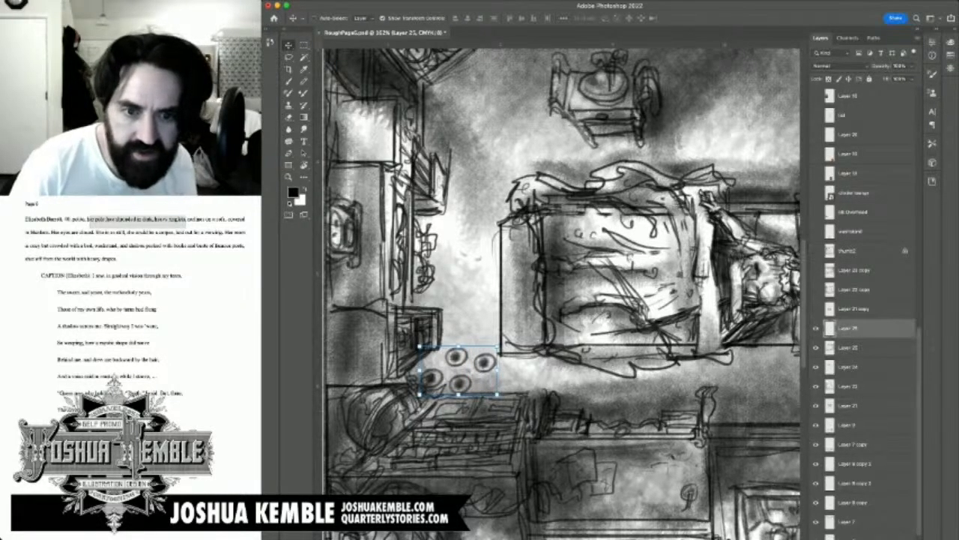
{"action": "left_click", "coordinate": [816, 328]}
{"action": "left_click", "coordinate": [816, 328]}
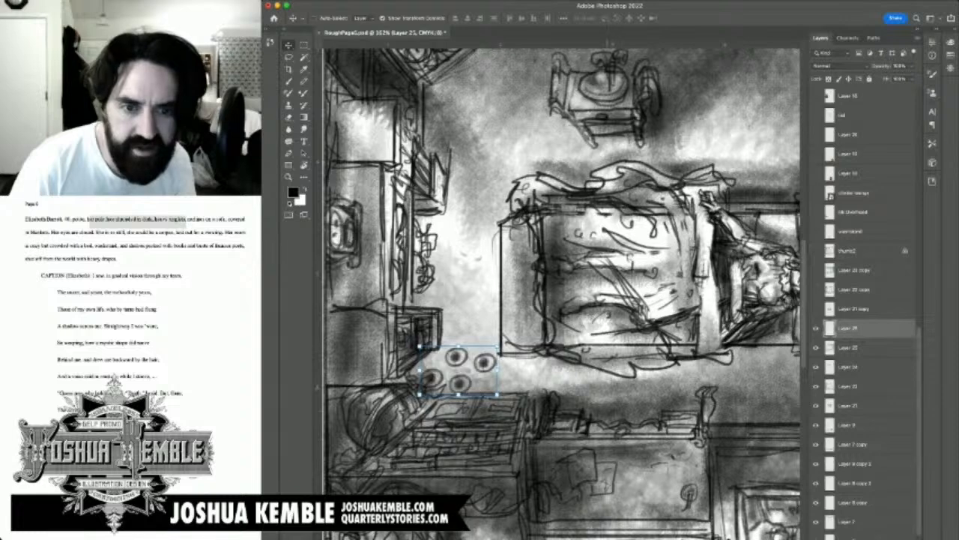
Step: Stack copies of the four-motif cluster up the floor at the sofa's foot, compare layer visibility, and undo the upper two copies
{"action": "left_click_drag", "start_coordinate": [458, 370], "coordinate": [479, 205]}
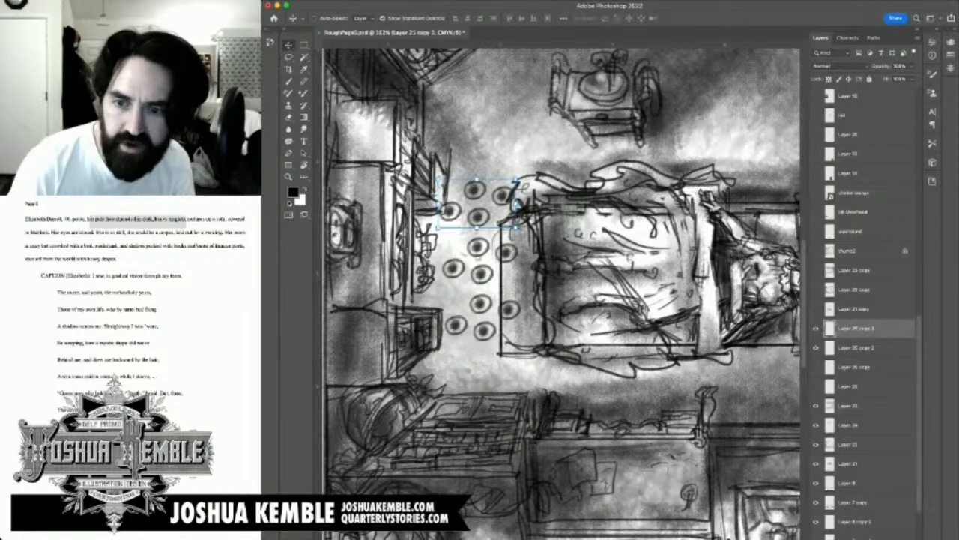
{"action": "left_click", "coordinate": [816, 386]}
{"action": "left_click", "coordinate": [816, 367]}
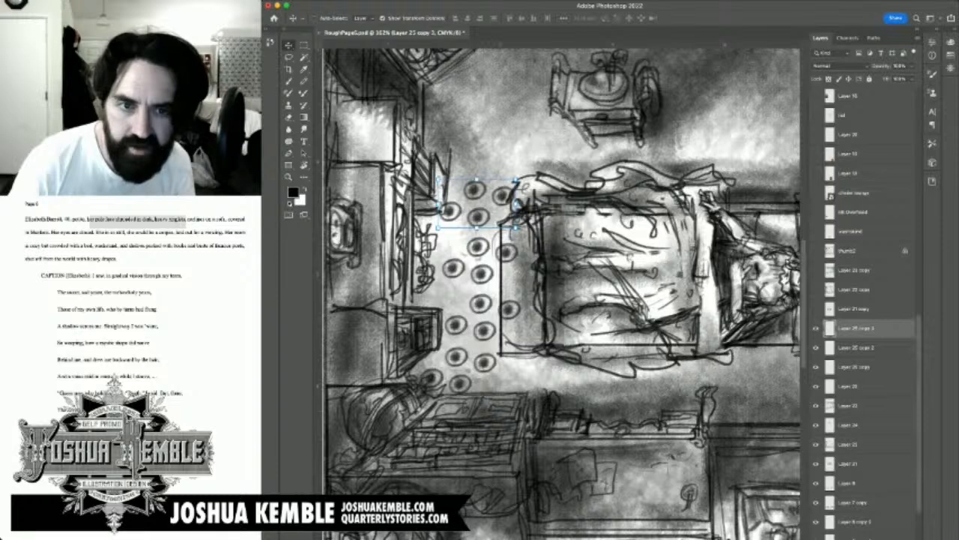
{"action": "left_click", "coordinate": [816, 367]}
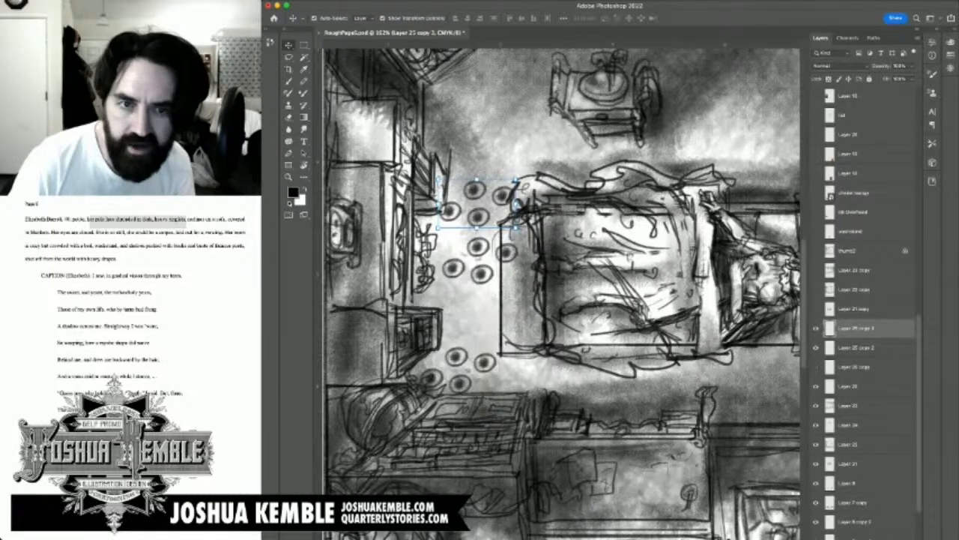
{"action": "left_click", "coordinate": [816, 386]}
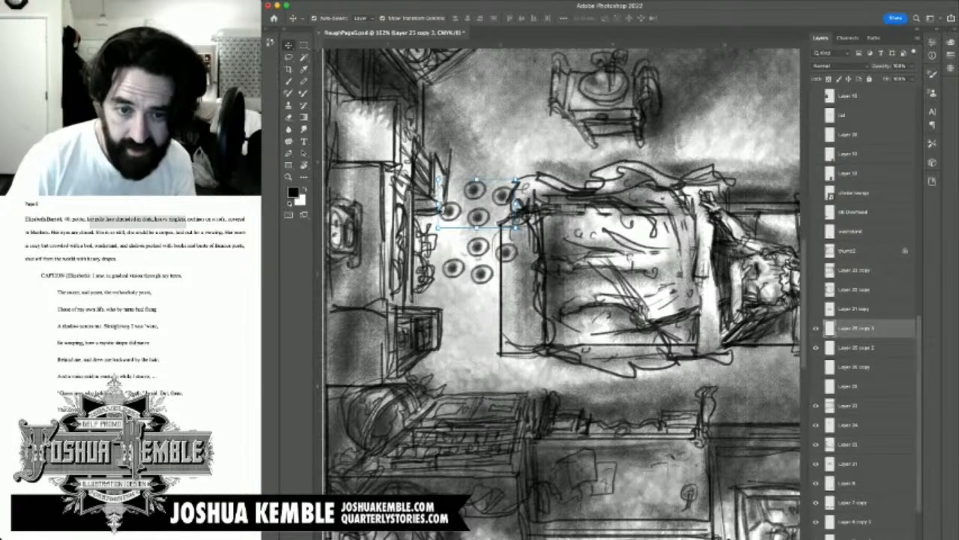
{"action": "left_click", "coordinate": [816, 367]}
{"action": "left_click", "coordinate": [816, 386]}
{"action": "key", "text": "super+z"}
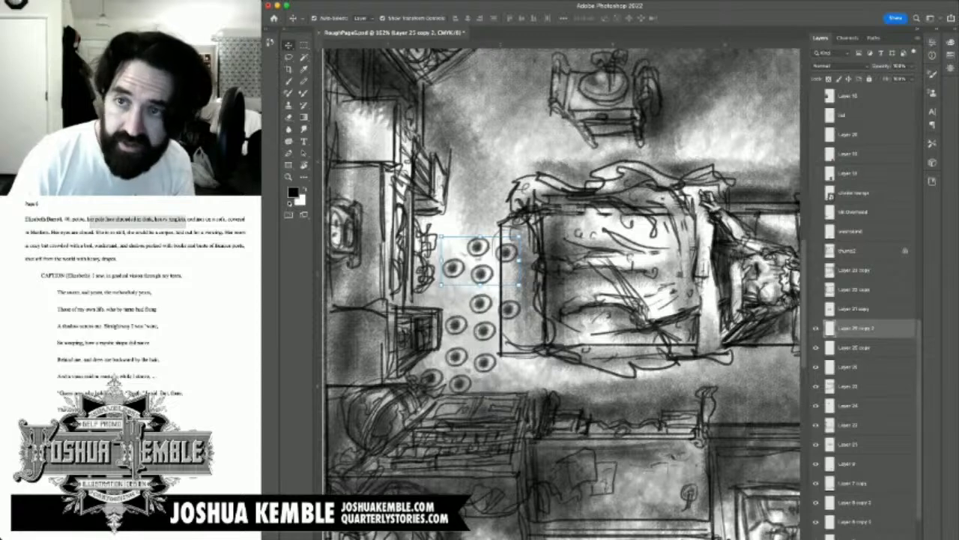
{"action": "key", "text": "super+z"}
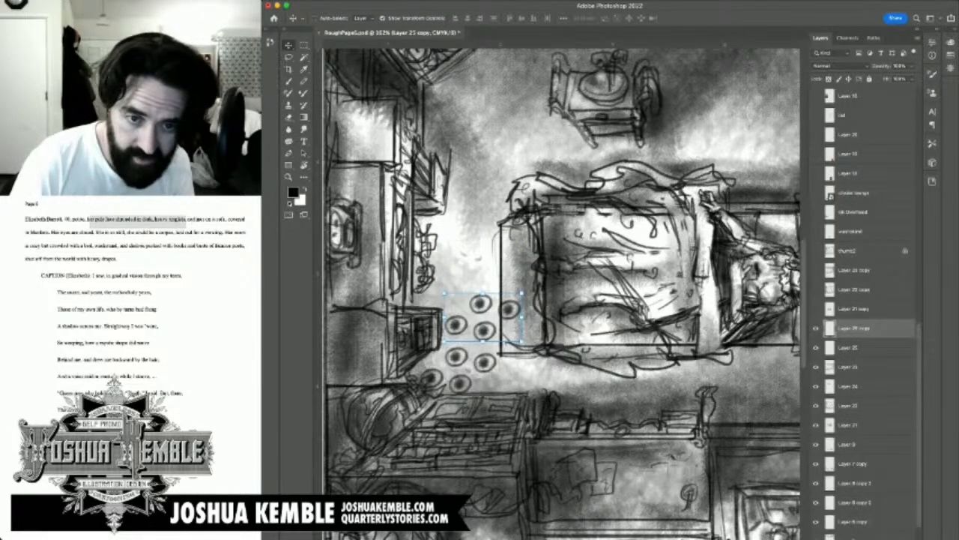
Step: Merge the motif clusters and keep duplicating the merged patch, extending the pattern sideways and up the floor between bookshelves and sofa
{"action": "key", "text": "super+e"}
{"action": "left_click_drag", "start_coordinate": [484, 332], "coordinate": [429, 313], "text": "alt"}
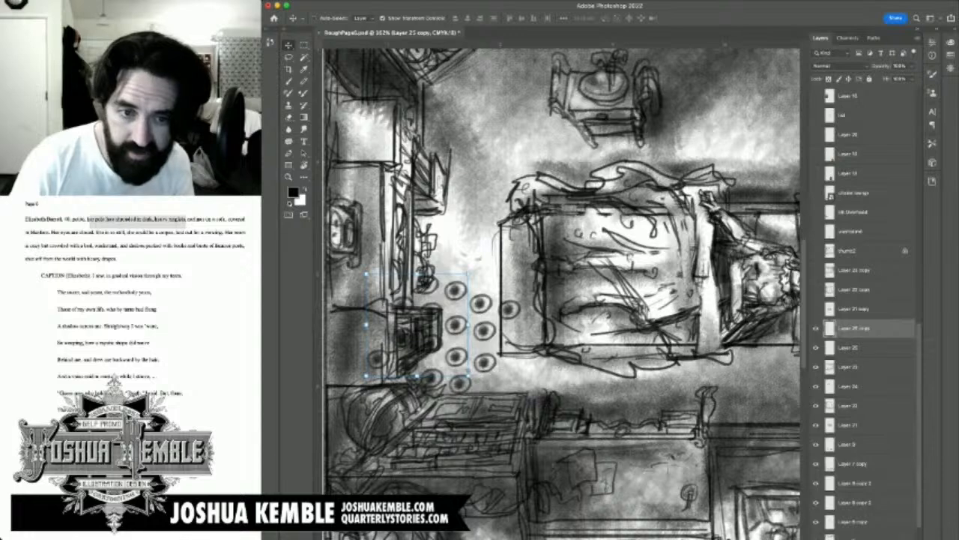
{"action": "key", "text": "ctrl+e"}
{"action": "left_click_drag", "start_coordinate": [468, 370], "coordinate": [504, 257]}
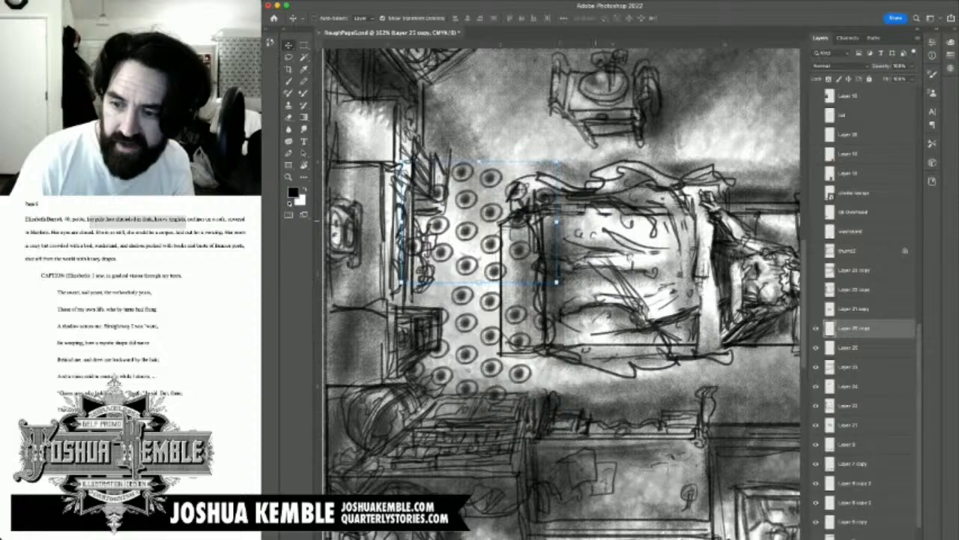
Step: Duplicate the upper motif patch up toward the washstand and merge all the patches into Layer 25
{"action": "scroll", "coordinate": [561, 290], "scroll_direction": "up", "scroll_amount": 3}
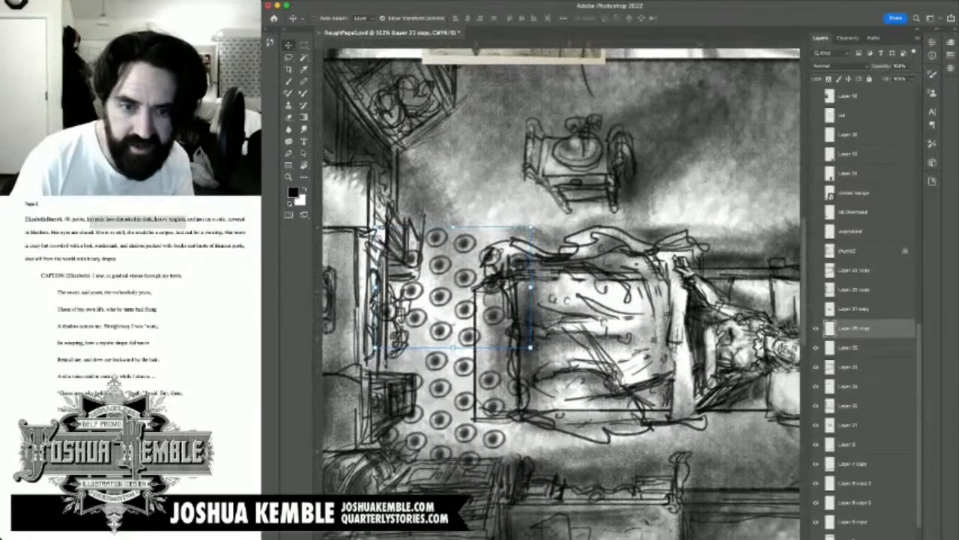
{"action": "scroll", "coordinate": [560, 291], "scroll_direction": "left", "scroll_amount": 2}
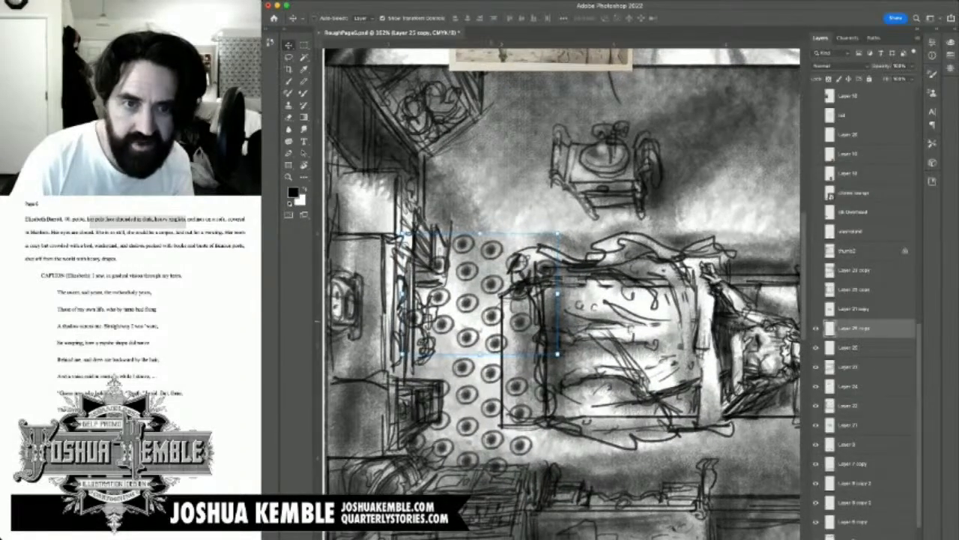
{"action": "left_click_drag", "start_coordinate": [491, 318], "coordinate": [489, 189]}
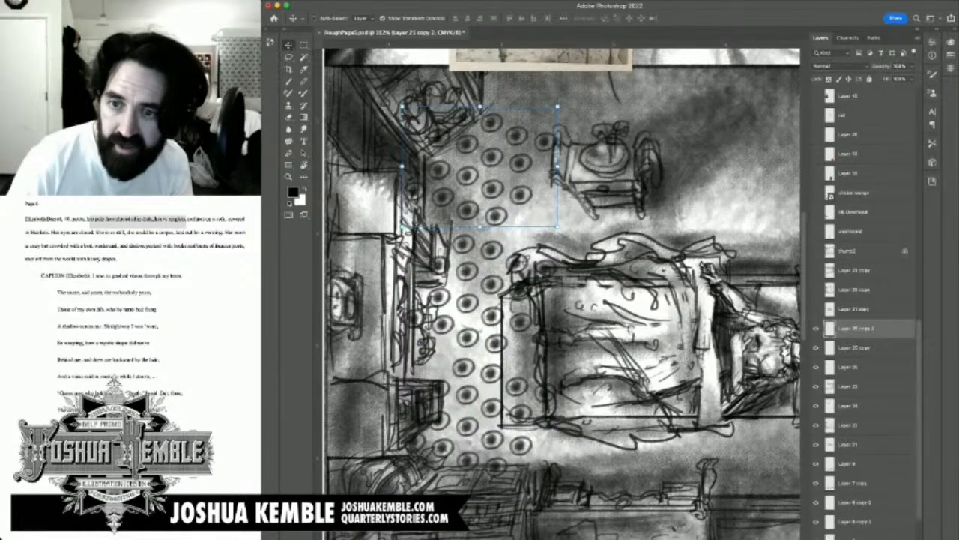
{"action": "key", "text": "ctrl+e"}
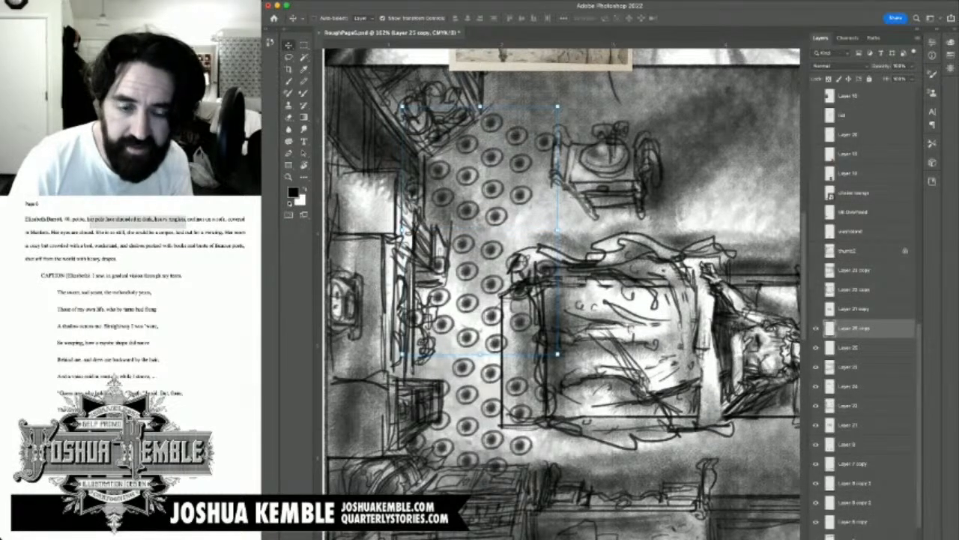
{"action": "key", "text": "ctrl+e"}
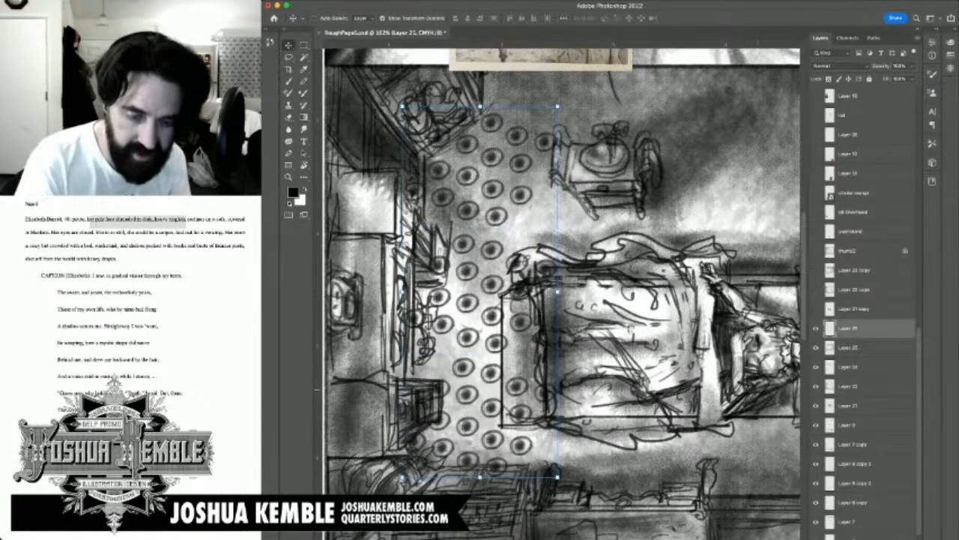
Step: Shift the motif strip toward the bookshelves, duplicate it across the blanketed half of the sofa, and merge the copy into Layer 25
{"action": "left_click_drag", "start_coordinate": [491, 291], "coordinate": [463, 292]}
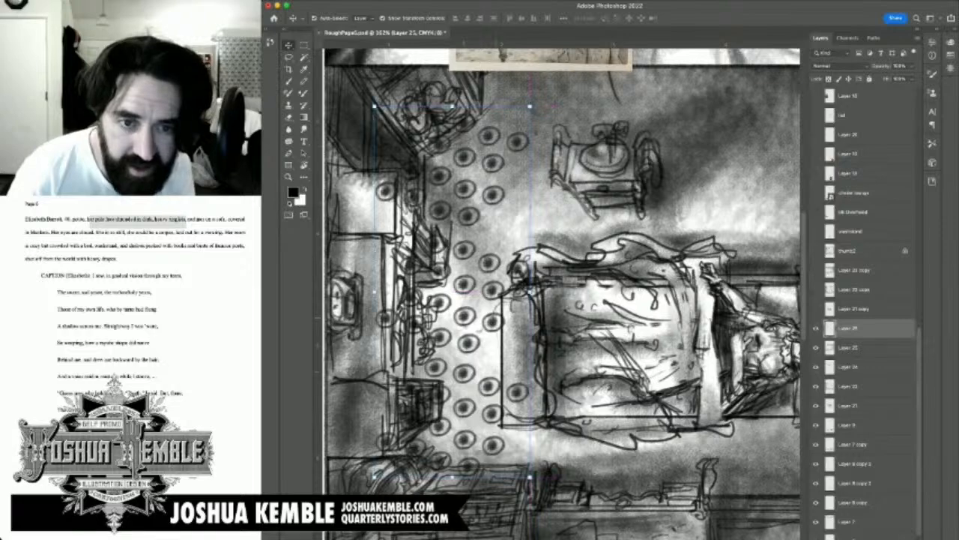
{"action": "key", "text": "super+minus"}
{"action": "key", "text": "super+minus"}
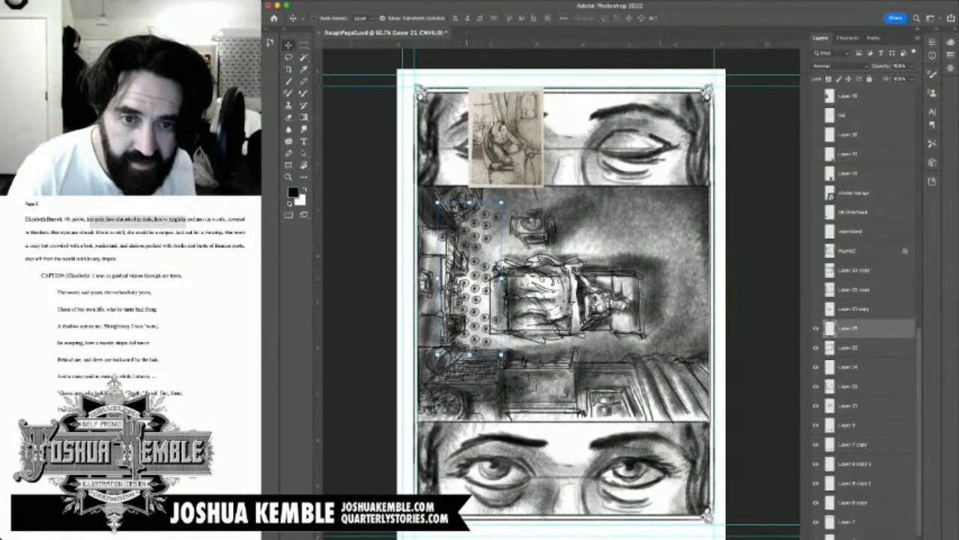
{"action": "left_click_drag", "start_coordinate": [468, 278], "coordinate": [519, 300]}
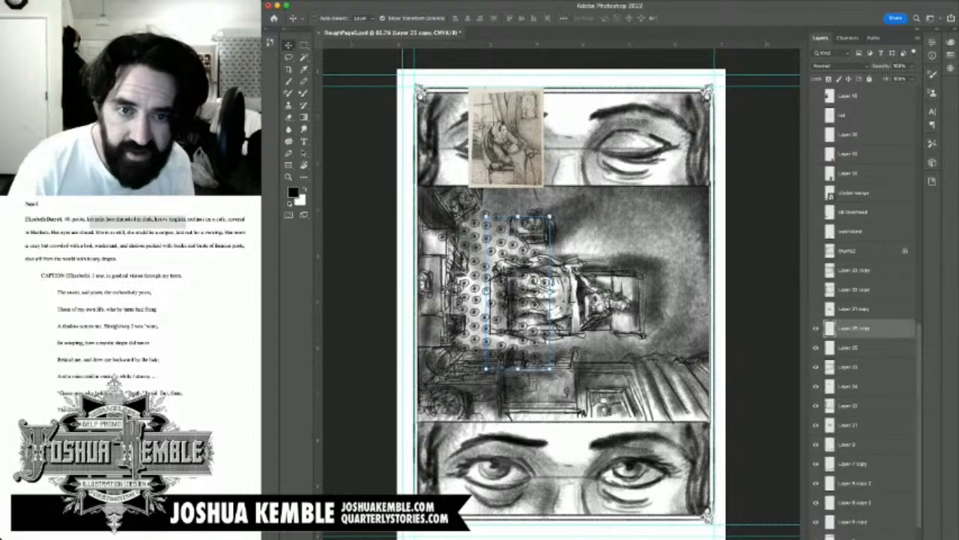
{"action": "key", "text": "ctrl+z"}
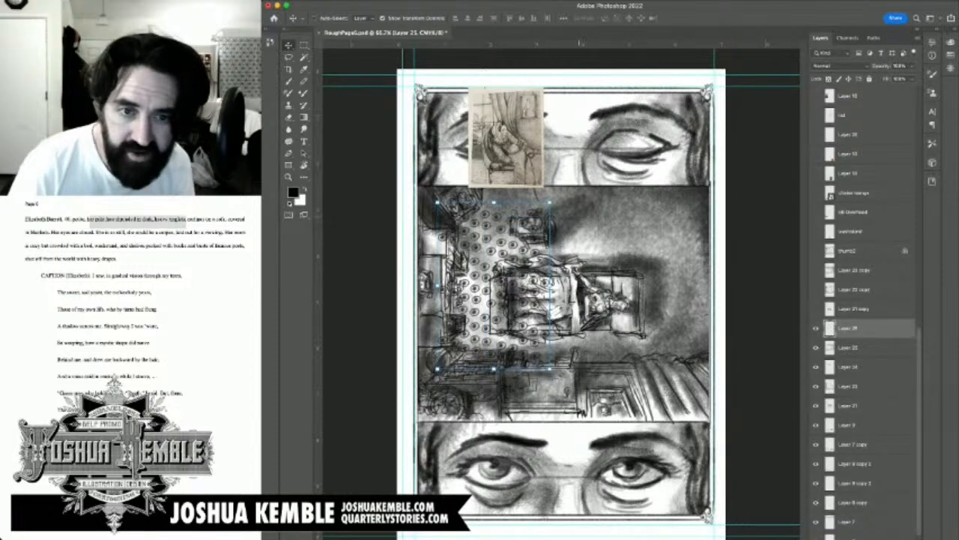
Step: Scale the merged carpet pattern on Layer 25 down proportionally to about 86%
{"action": "key", "text": "ctrl+t"}
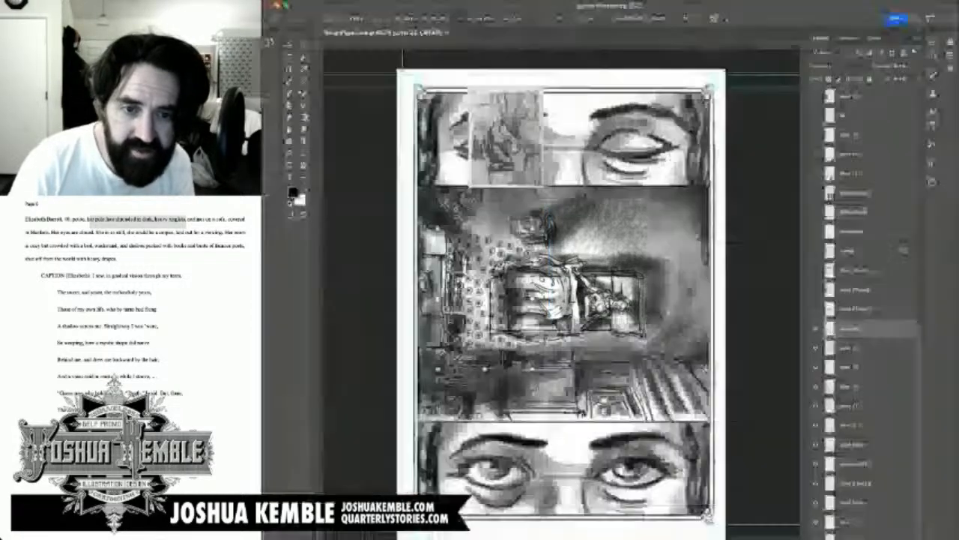
{"action": "left_click_drag", "start_coordinate": [549, 202], "coordinate": [534, 225]}
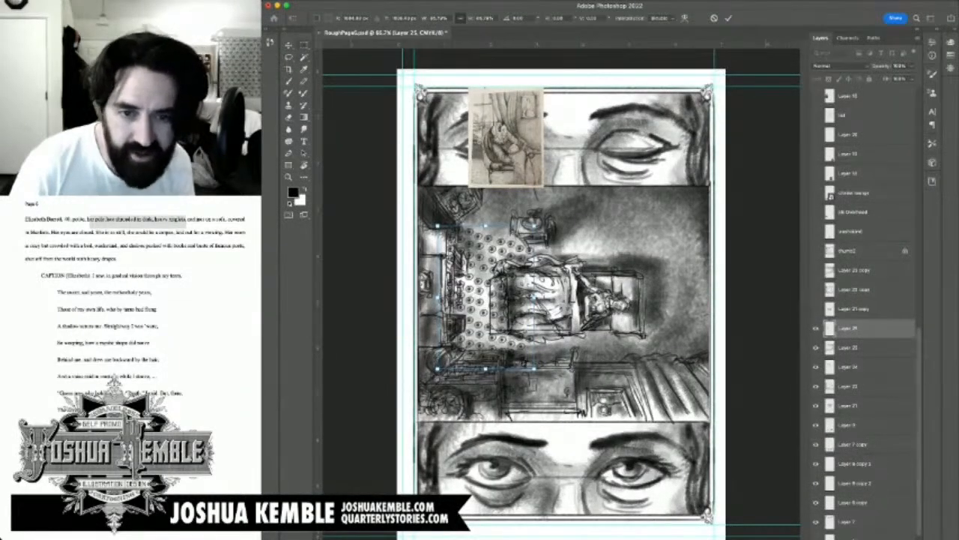
{"action": "key", "text": "Return"}
{"action": "key", "text": "v"}
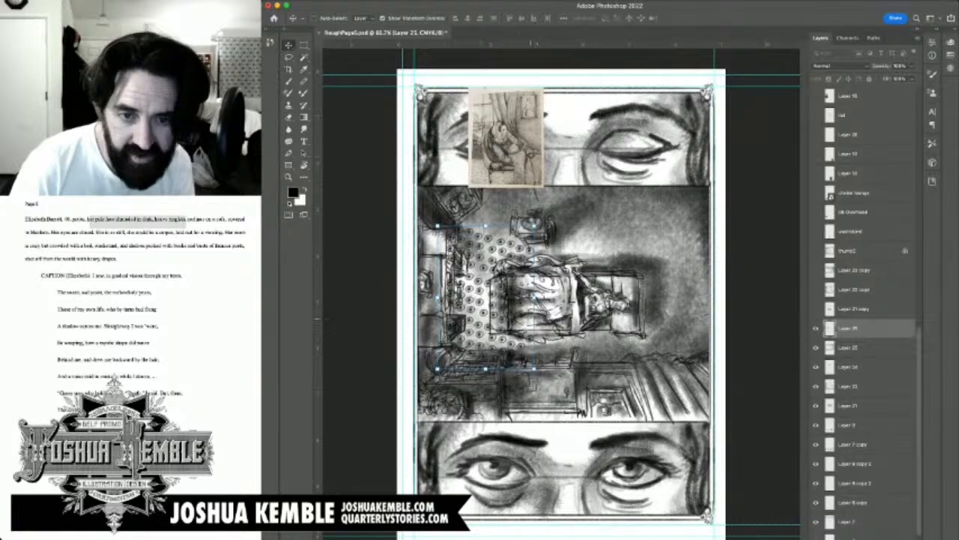
Step: Duplicate the carpet pattern across the head half of the sofa, then duplicate both pattern layers up over the washstand area
{"action": "left_click_drag", "start_coordinate": [502, 320], "coordinate": [594, 328]}
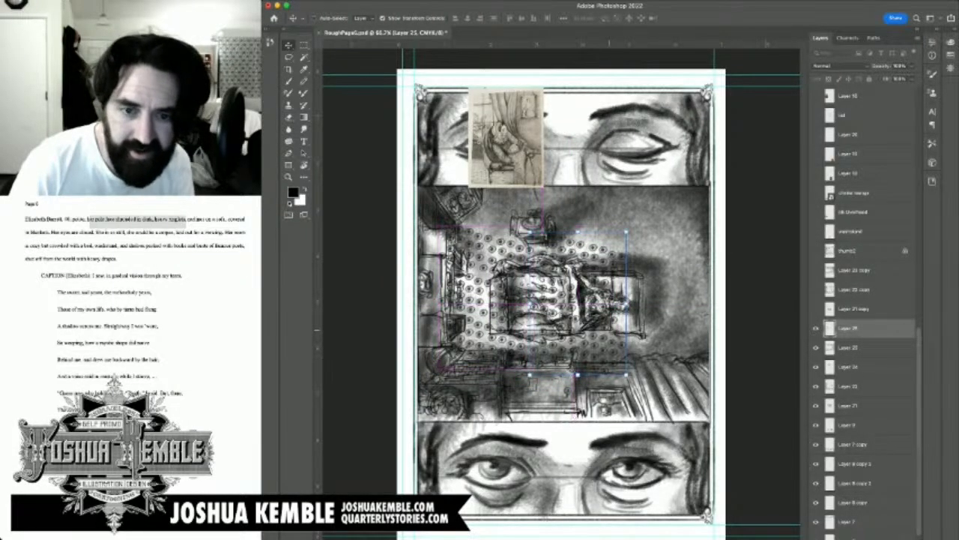
{"action": "left_click", "coordinate": [534, 328], "text": "shift+super"}
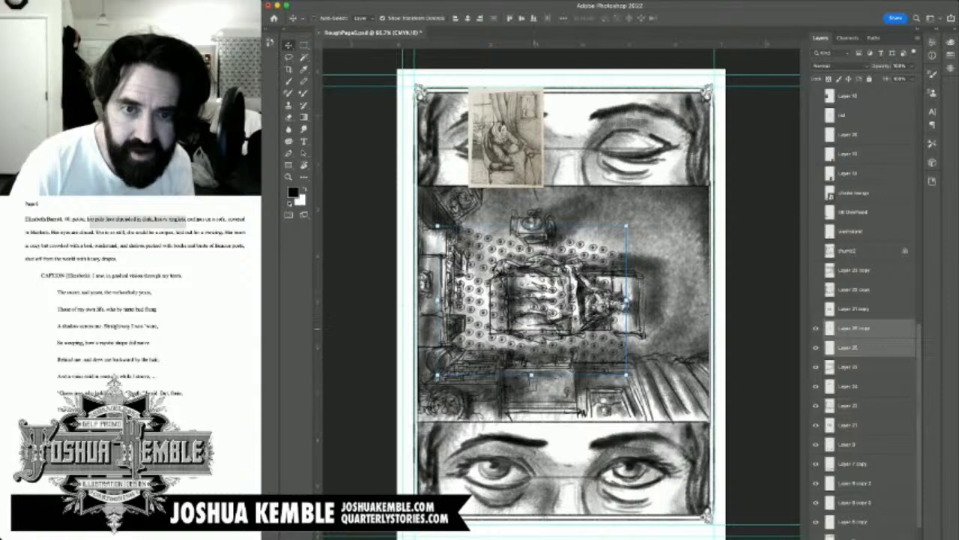
{"action": "left_click_drag", "start_coordinate": [544, 343], "coordinate": [567, 215]}
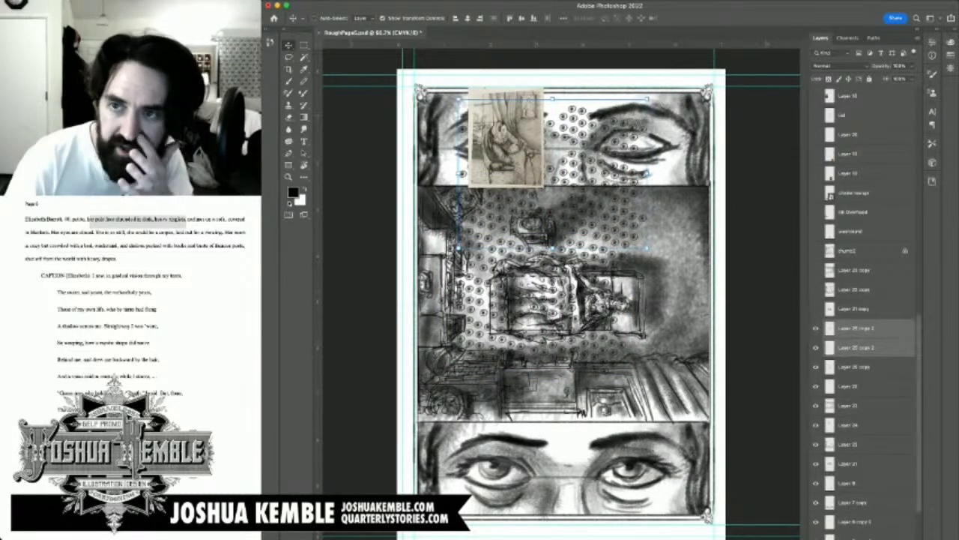
Step: Merge the upper pattern copies down into Layer 25 copy and toggle that layer's visibility to check its coverage
{"action": "left_click", "coordinate": [535, 216], "text": "super"}
{"action": "left_click", "coordinate": [581, 216], "text": "super"}
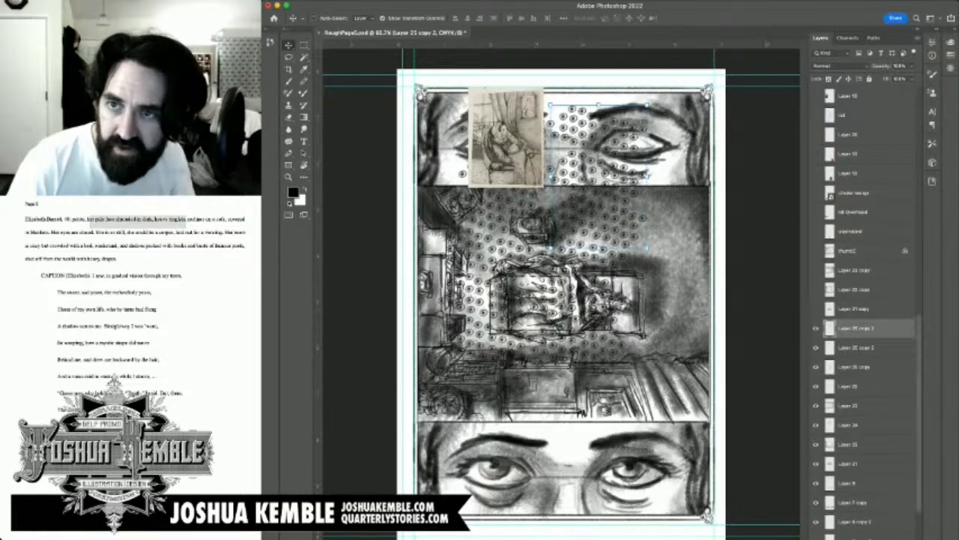
{"action": "key", "text": "super+e"}
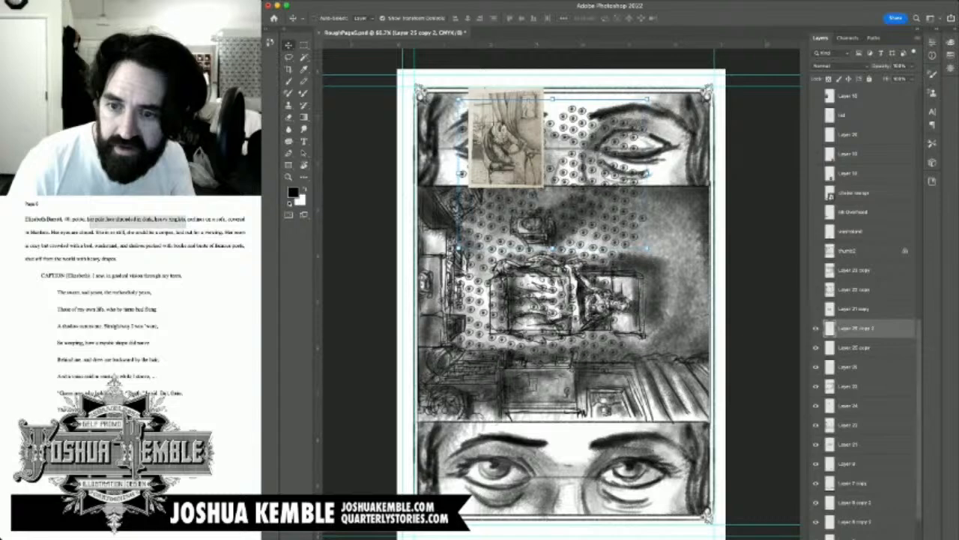
{"action": "key", "text": "super+e"}
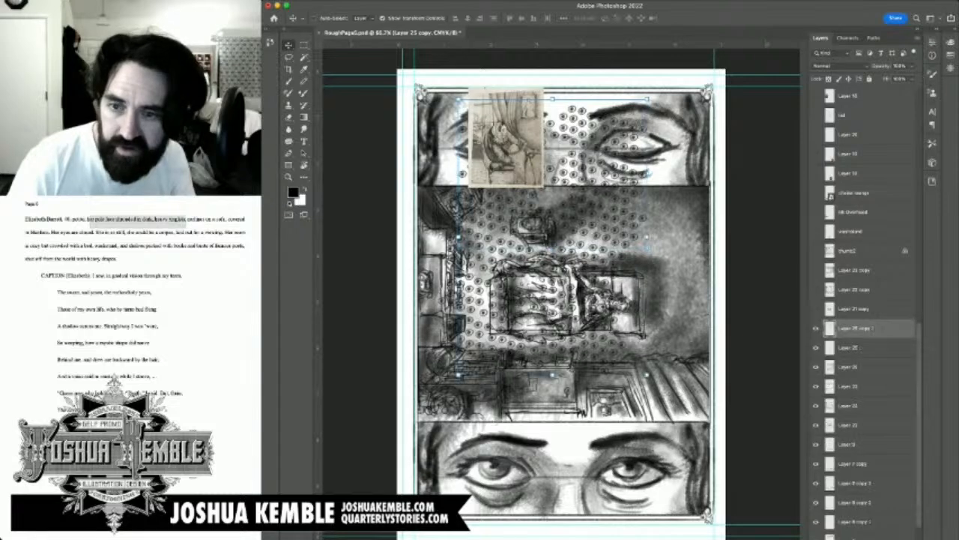
{"action": "left_click", "coordinate": [816, 328]}
{"action": "left_click", "coordinate": [816, 328]}
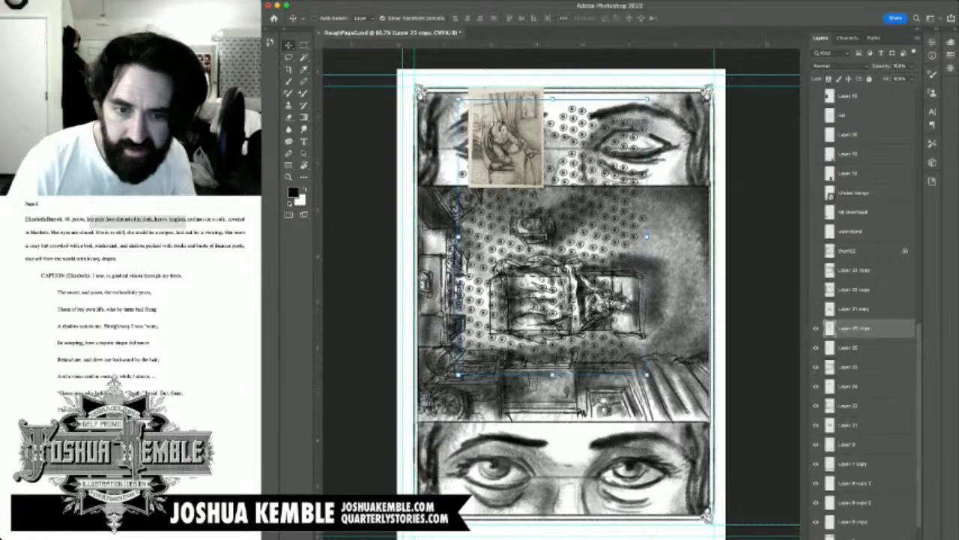
Step: Merge the pattern copy into Layer 25, duplicate it across the empty floor beyond the sofa's head, align the dots, and merge again
{"action": "key", "text": "super+e"}
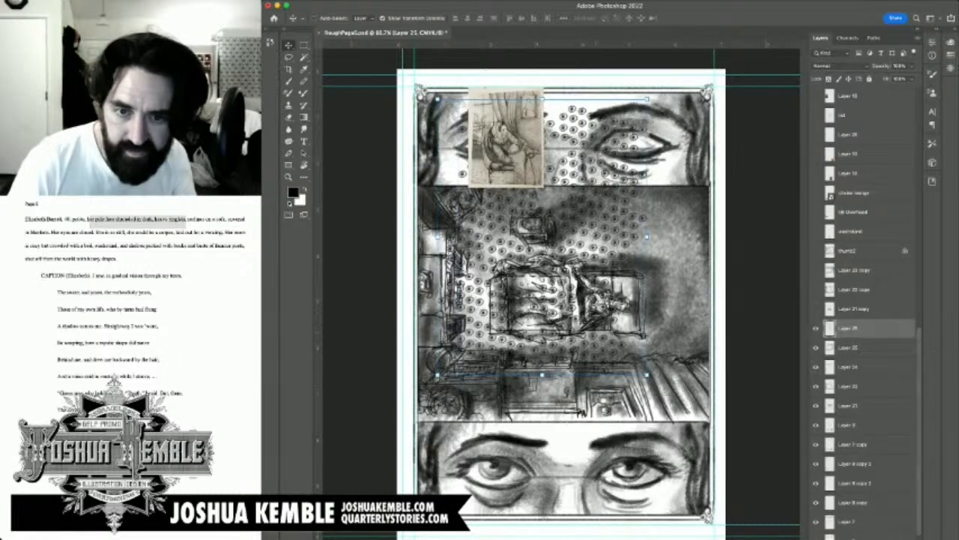
{"action": "left_click_drag", "start_coordinate": [643, 330], "coordinate": [735, 333]}
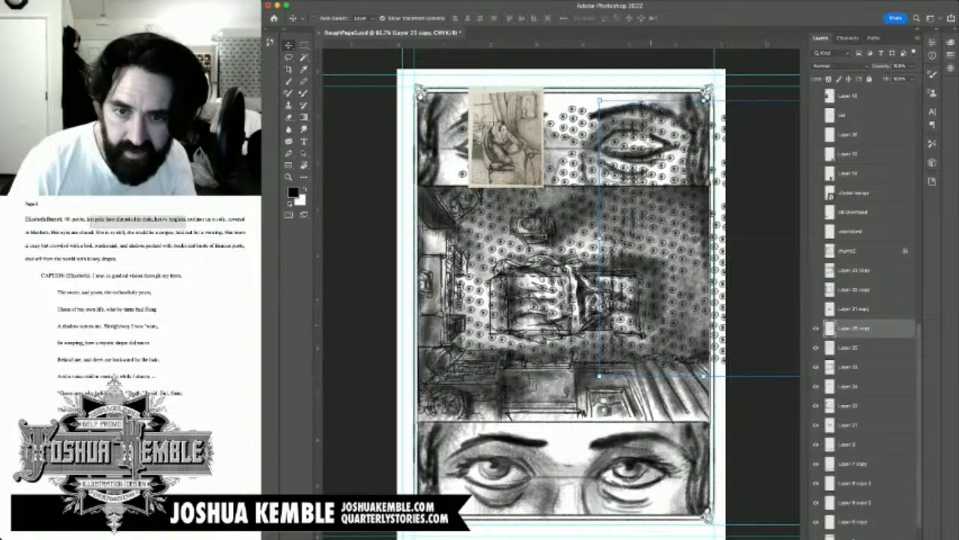
{"action": "left_click_drag", "start_coordinate": [650, 325], "coordinate": [673, 358]}
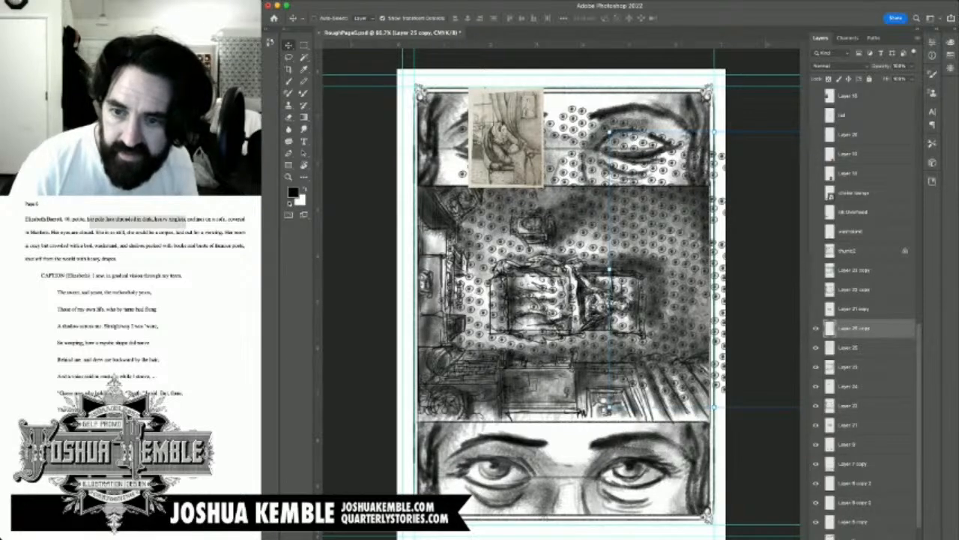
{"action": "key", "text": "ctrl+e"}
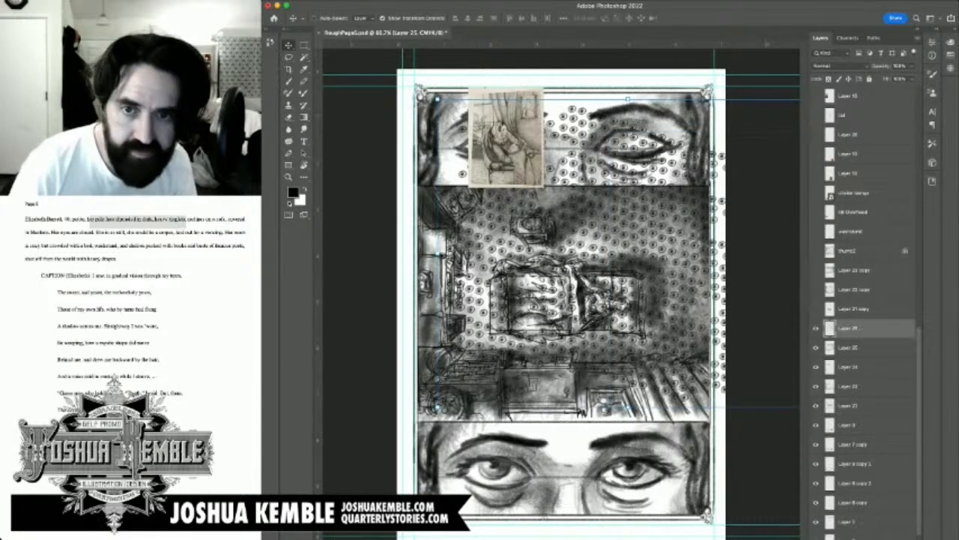
Step: Scale the merged carpet pattern down proportionally to about 90% and reposition it to cover the floor from the bookshelves to the opposite panel edge
{"action": "key", "text": "ctrl+t"}
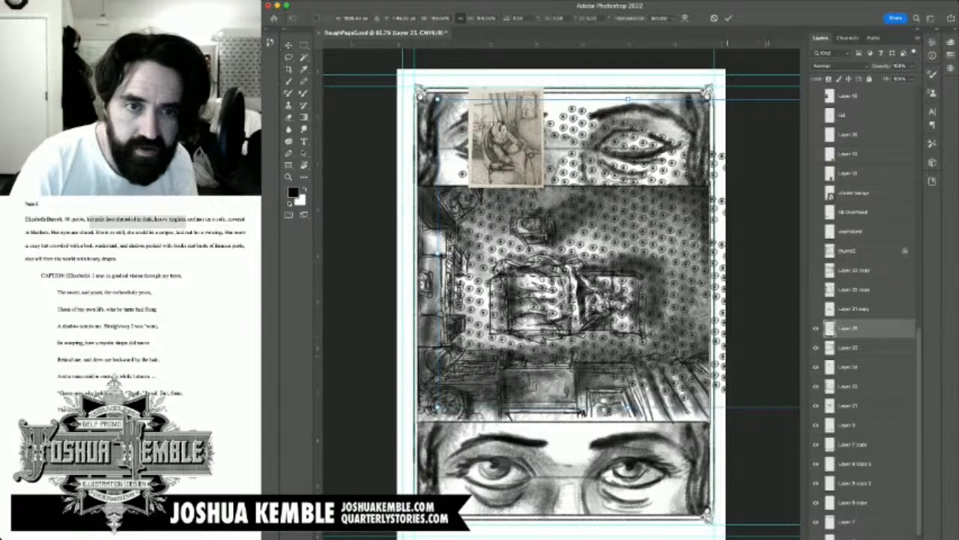
{"action": "left_click_drag", "start_coordinate": [438, 99], "coordinate": [492, 144]}
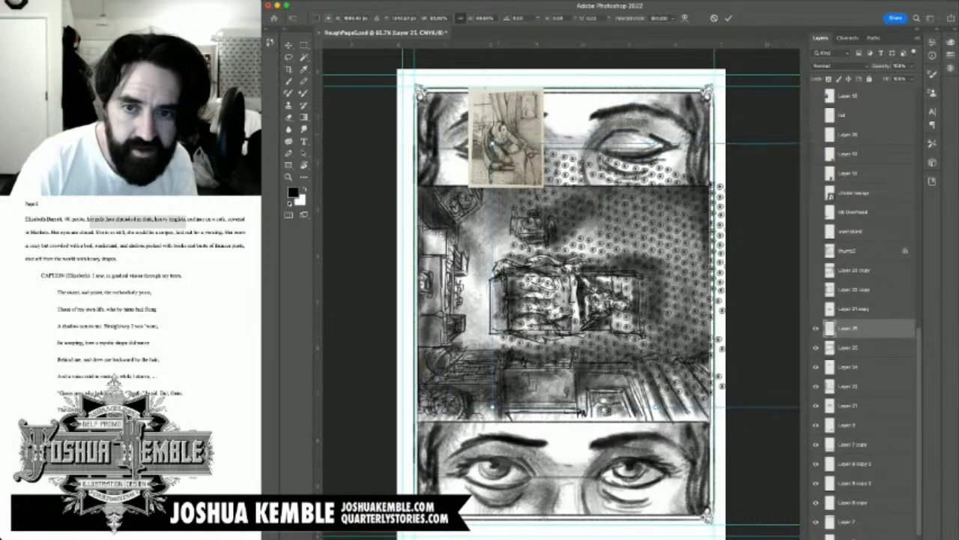
{"action": "left_click_drag", "start_coordinate": [614, 262], "coordinate": [554, 259]}
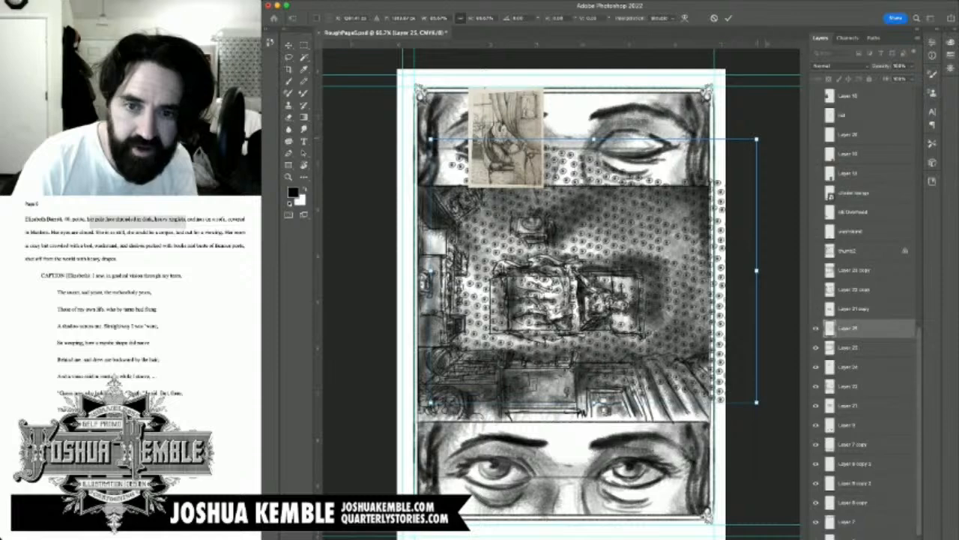
{"action": "left_click_drag", "start_coordinate": [756, 138], "coordinate": [773, 126]}
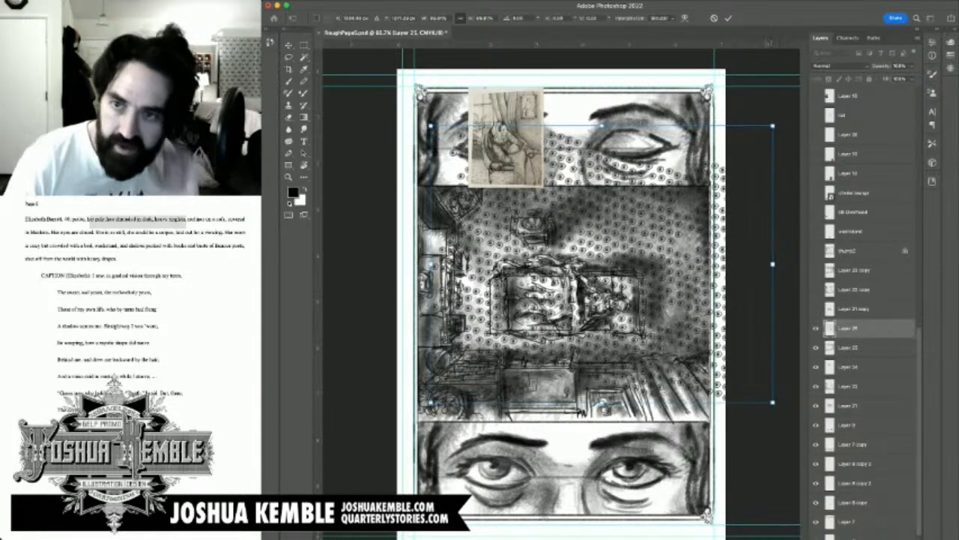
{"action": "key", "text": "Return"}
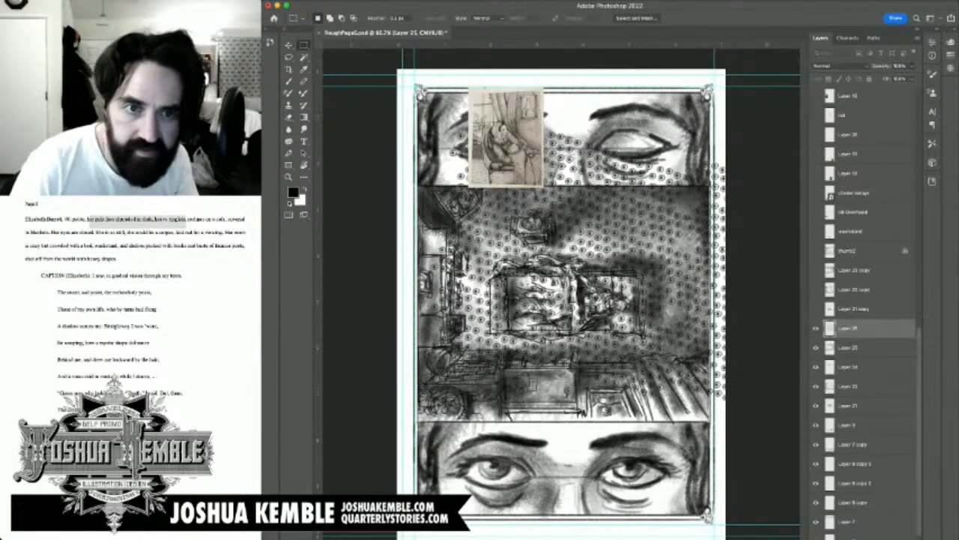
Step: Lower the carpet pattern layer's opacity to 60% and hide the reference sketch covering the closed-eyes panel
{"action": "key", "text": "6"}
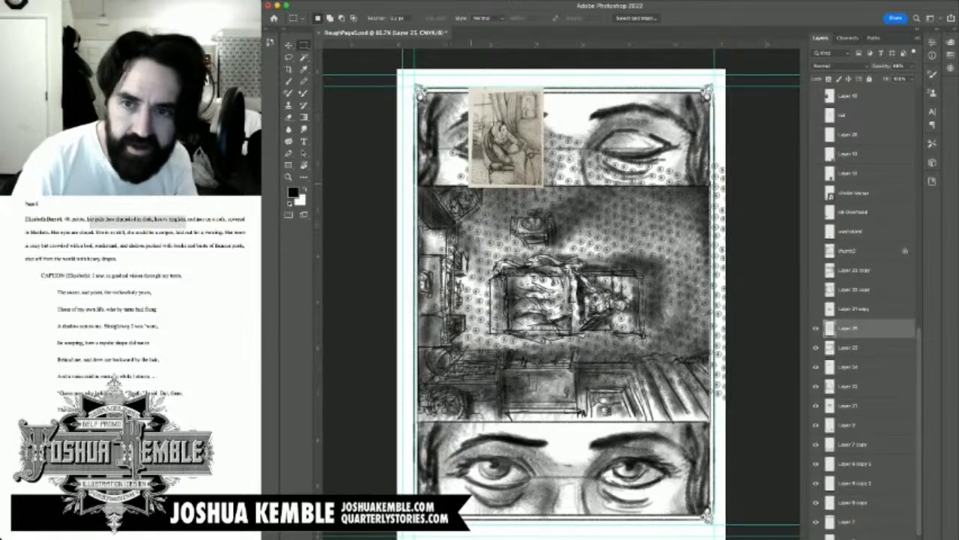
{"action": "key", "text": "e"}
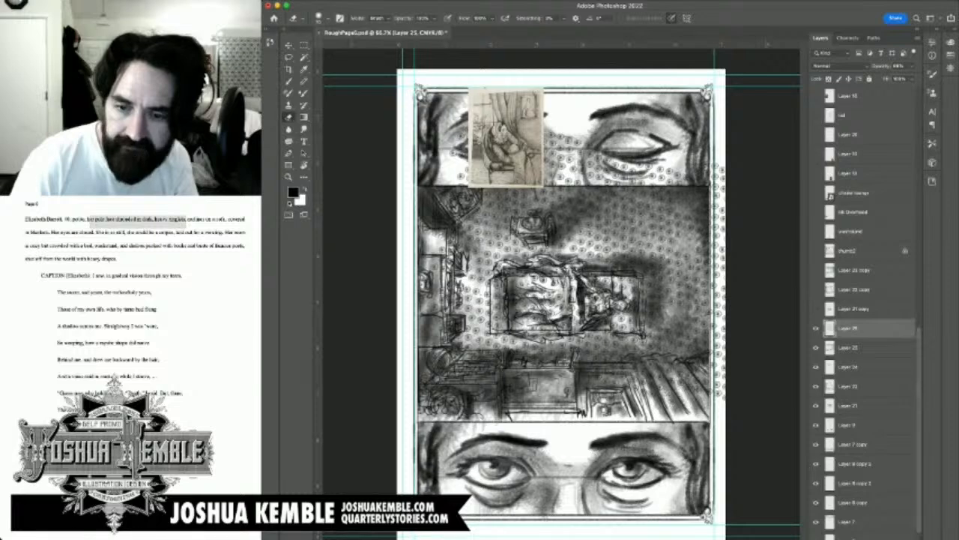
{"action": "scroll", "coordinate": [866, 300], "scroll_direction": "up", "scroll_amount": 10}
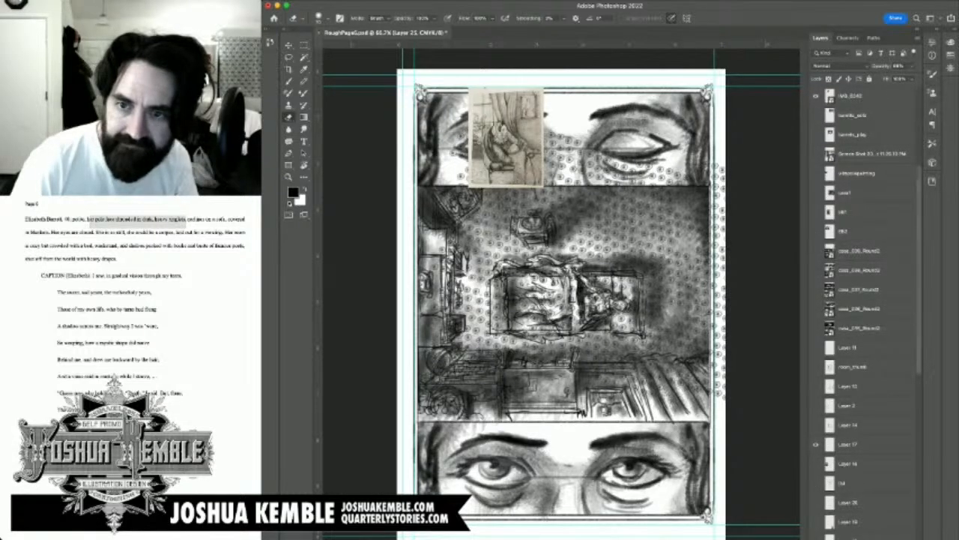
{"action": "scroll", "coordinate": [866, 300], "scroll_direction": "up", "scroll_amount": 5}
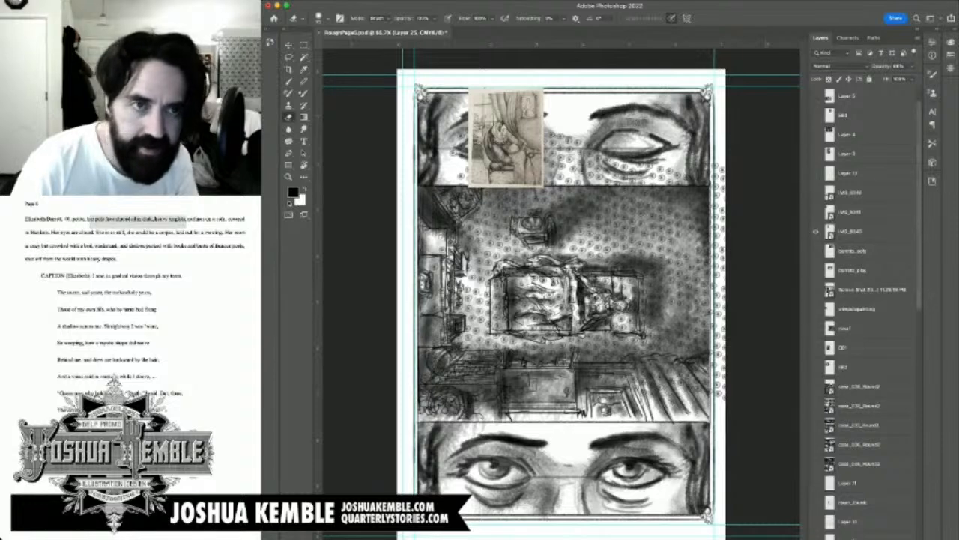
{"action": "left_click", "coordinate": [817, 251]}
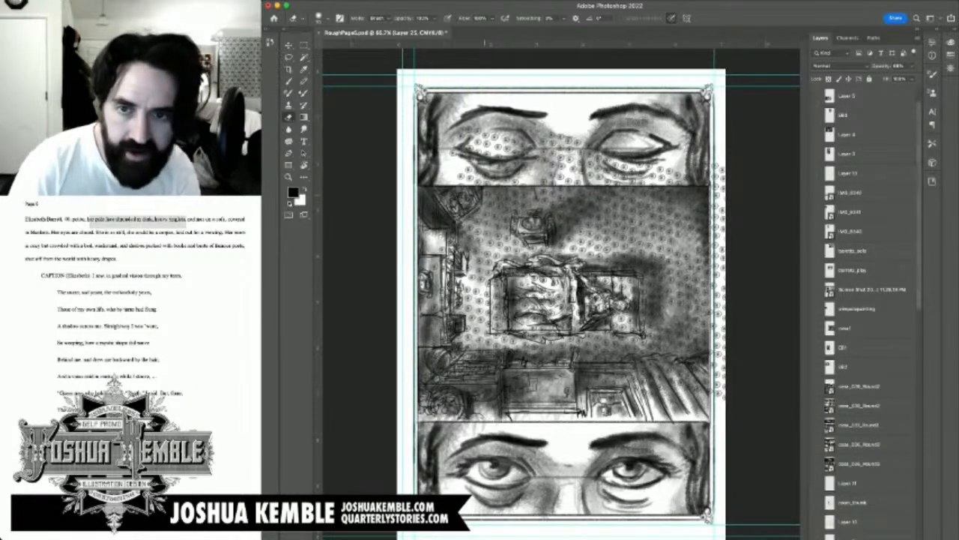
Step: Delete the carpet pattern spilling over the closed-eyes panel and past the page's panel border
{"action": "key", "text": "m"}
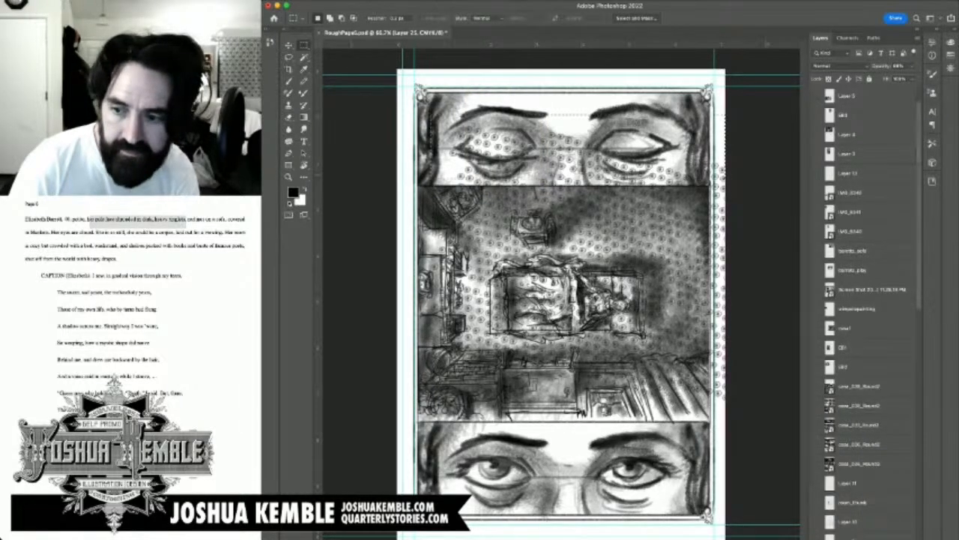
{"action": "left_click_drag", "start_coordinate": [732, 185], "coordinate": [431, 115]}
{"action": "key", "text": "Delete"}
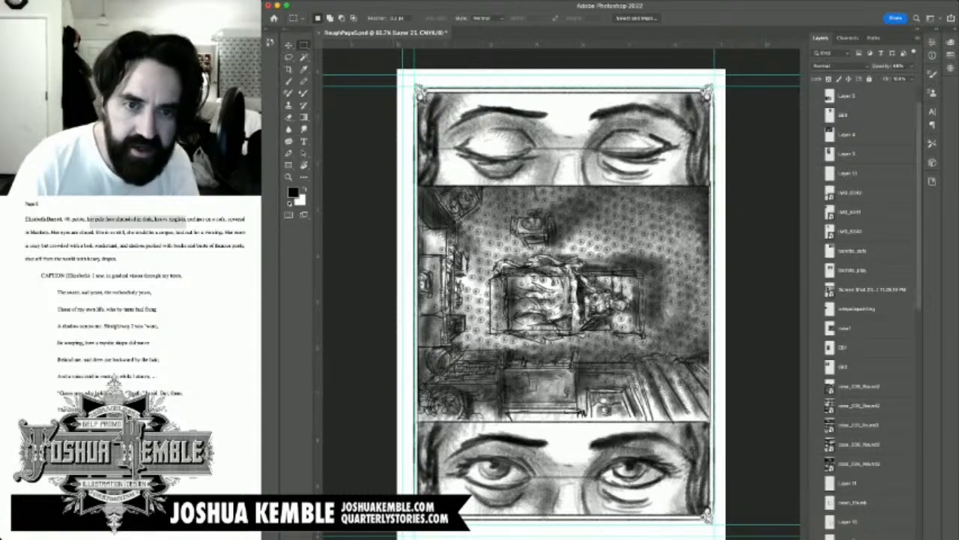
Step: Erase the carpet pattern on Layer 25 from the sofa, blankets and reclining figure
{"action": "key", "text": "e"}
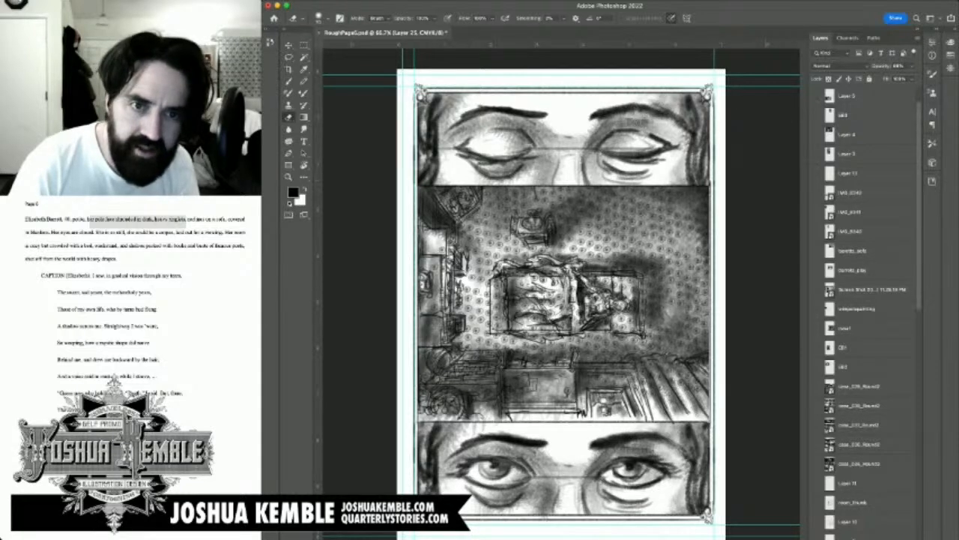
{"action": "key", "text": "ctrl+a"}
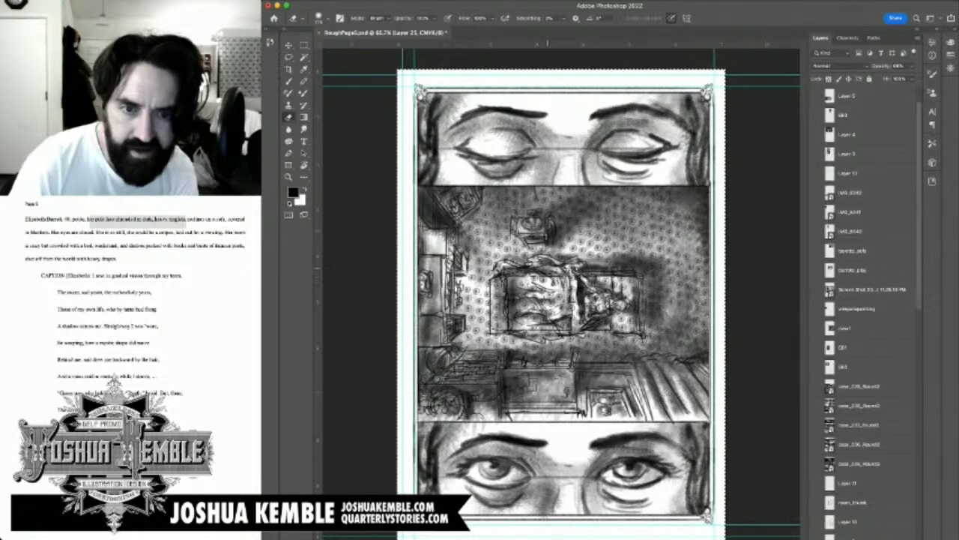
{"action": "mouse_move", "coordinate": [504, 264]}
{"action": "left_mouse_down"}
{"action": "mouse_move", "coordinate": [496, 268]}
{"action": "mouse_move", "coordinate": [496, 324]}
{"action": "mouse_move", "coordinate": [564, 329]}
{"action": "mouse_move", "coordinate": [598, 307]}
{"action": "mouse_move", "coordinate": [622, 323]}
{"action": "mouse_move", "coordinate": [634, 290]}
{"action": "mouse_move", "coordinate": [616, 300]}
{"action": "mouse_move", "coordinate": [601, 280]}
{"action": "mouse_move", "coordinate": [589, 302]}
{"action": "mouse_move", "coordinate": [563, 283]}
{"action": "mouse_move", "coordinate": [581, 276]}
{"action": "mouse_move", "coordinate": [528, 306]}
{"action": "left_mouse_up"}
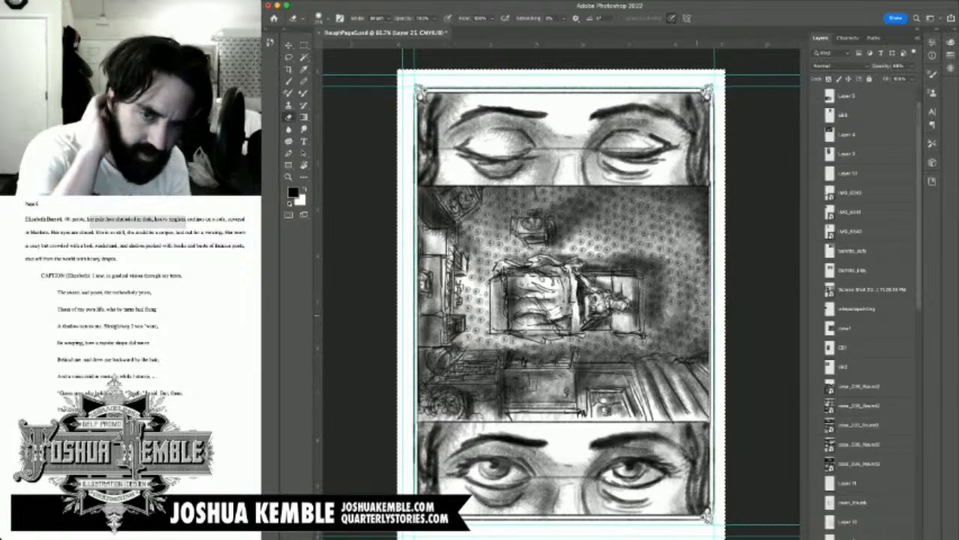
Step: Check the carpet pattern's effect on the full page at 33.3% magnification and save the document
{"action": "key", "text": "super+minus"}
{"action": "key", "text": "super+minus"}
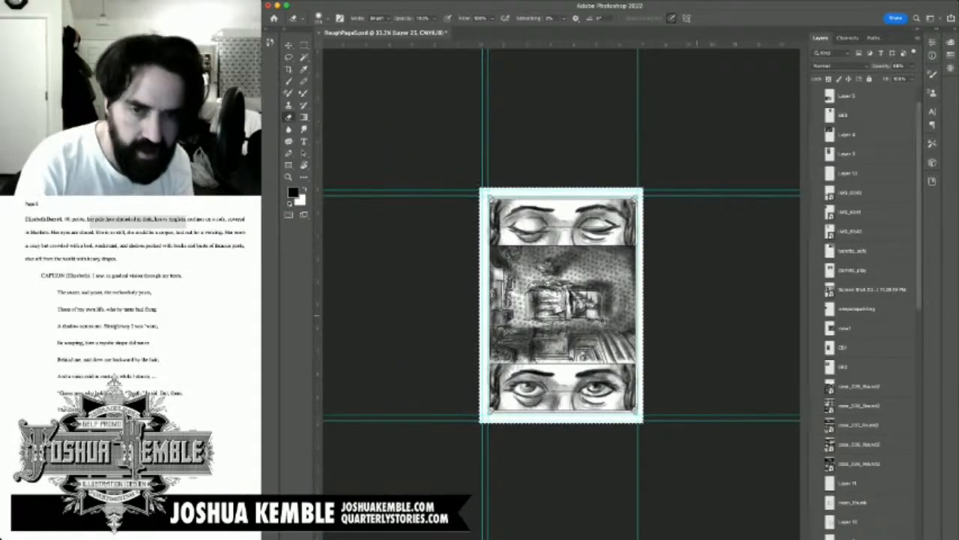
{"action": "key", "text": "super+equal"}
{"action": "key", "text": "super+equal"}
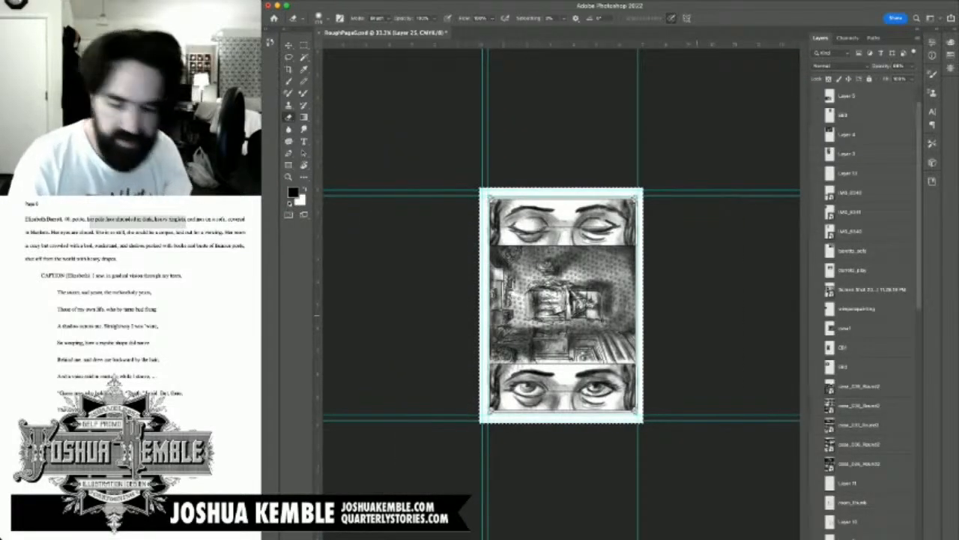
{"action": "key", "text": "super+s"}
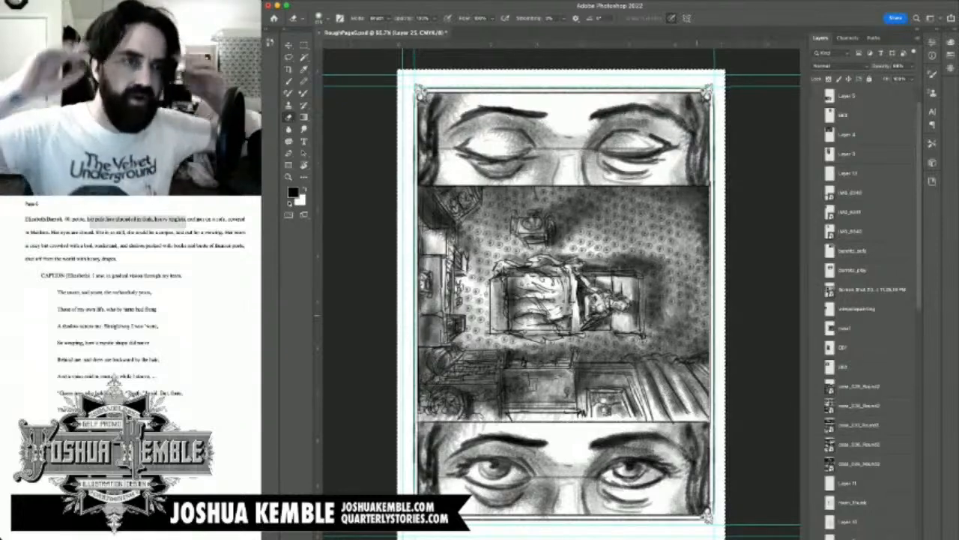